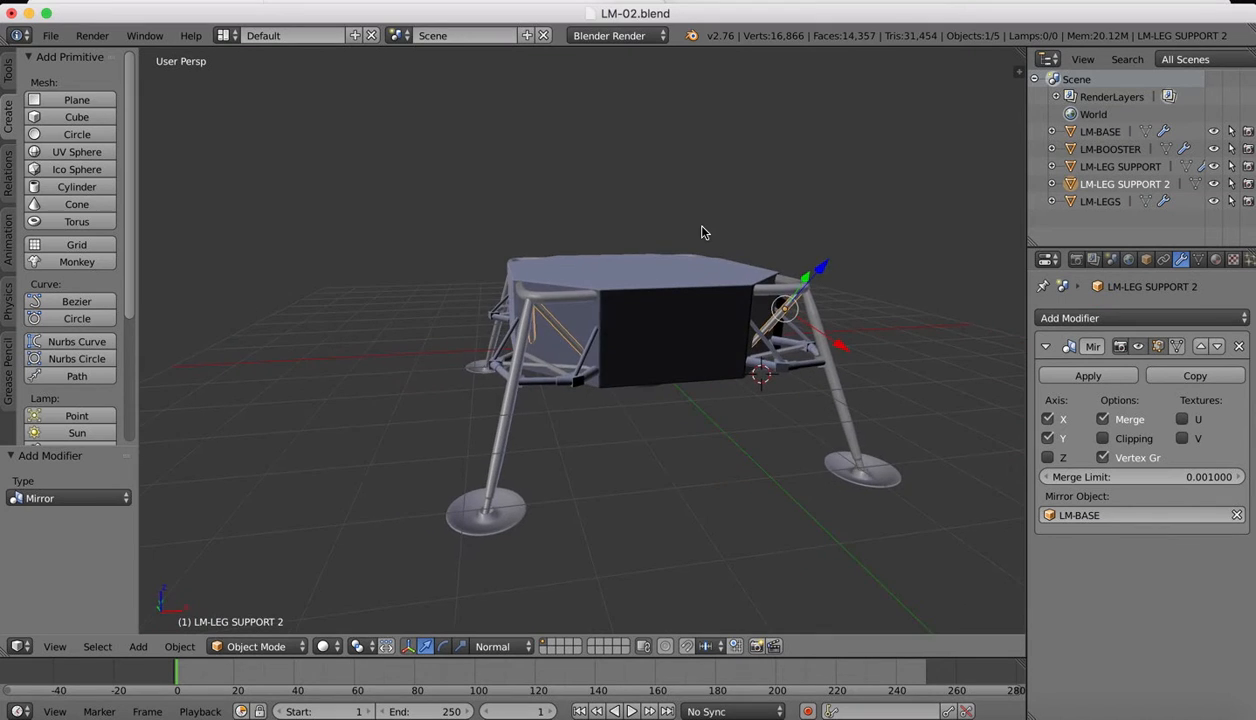
# Step: Compare the lander base model with the lunar module line drawing and model photo in Preview, viewing the base from several angles in Blender
pyautogui.hscroll(7, 702, 227)
pyautogui.scroll(-4, 702, 227)
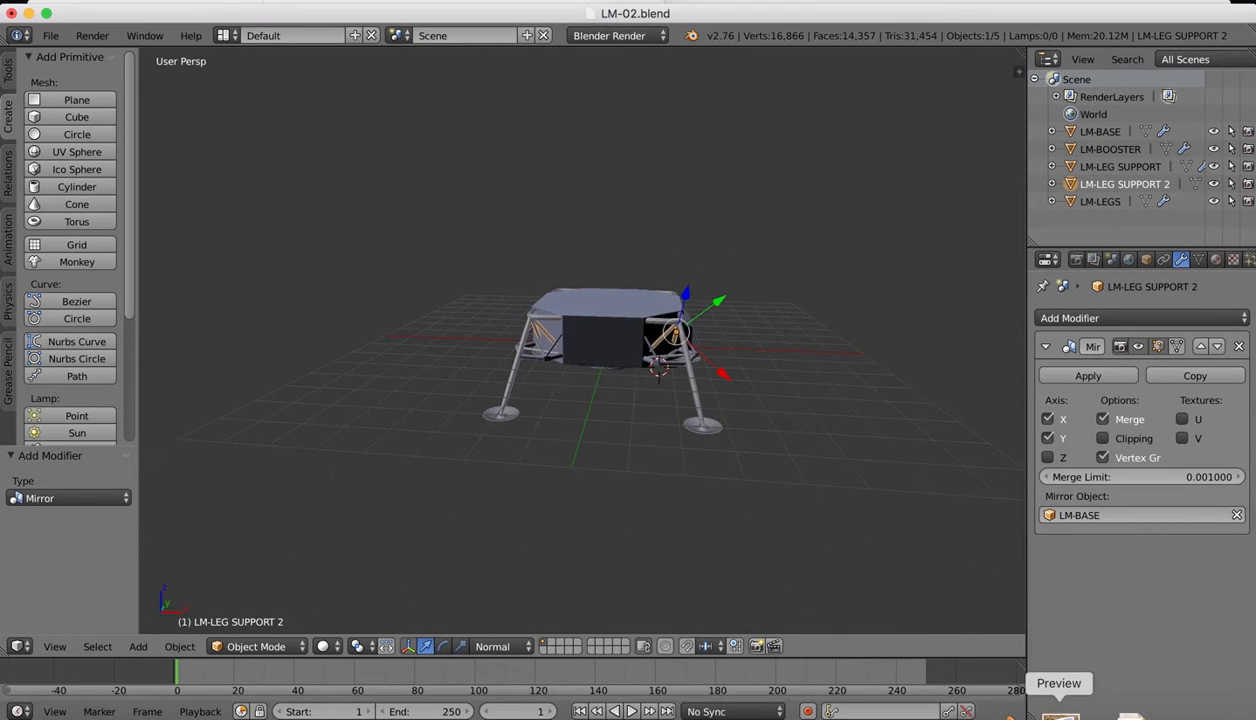
pyautogui.click(1059, 712)
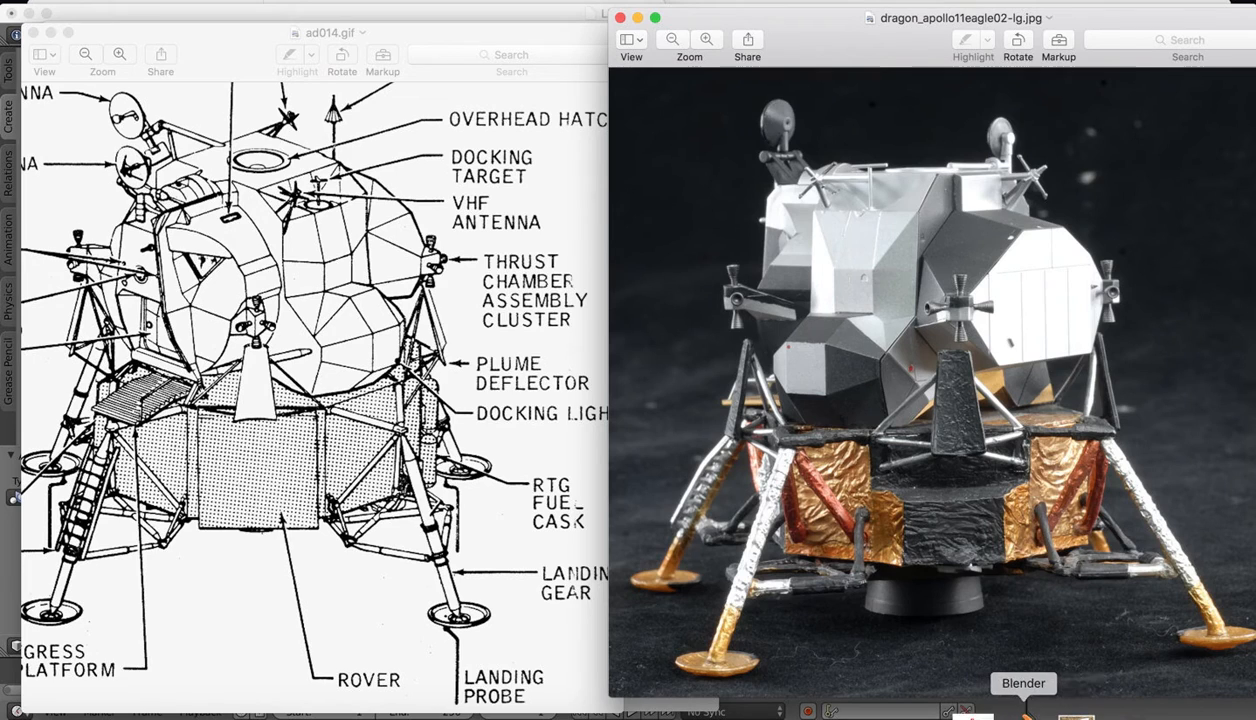
pyautogui.click(1025, 715)
pyautogui.moveTo(571, 312); pyautogui.dragTo(602, 379, button='middle')
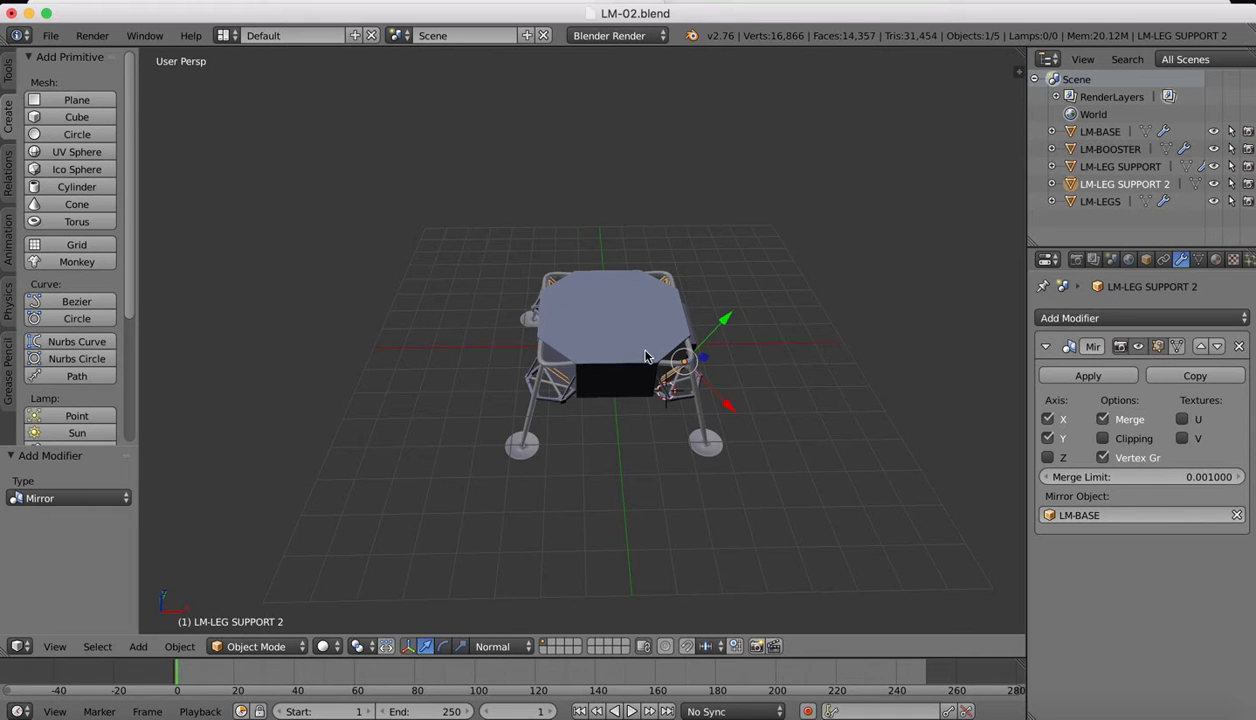
pyautogui.scroll(5, 597, 286)
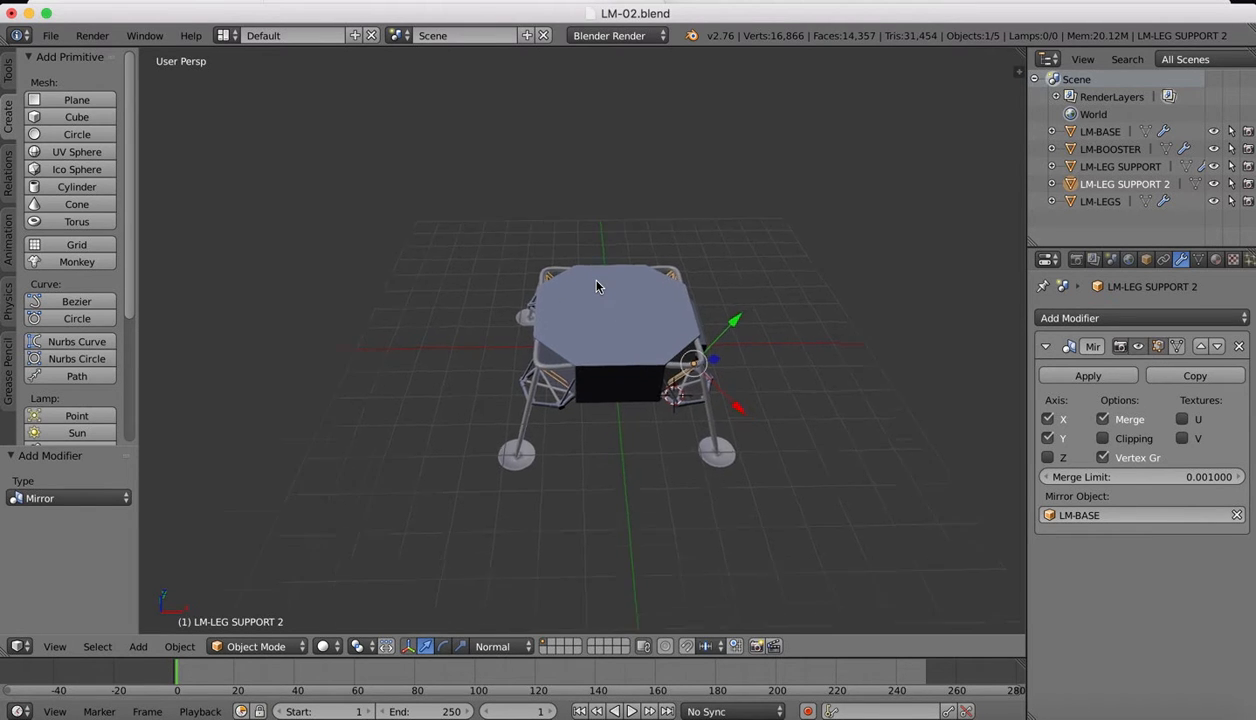
pyautogui.scroll(-5, 597, 286)
pyautogui.hscroll(3, 597, 286)
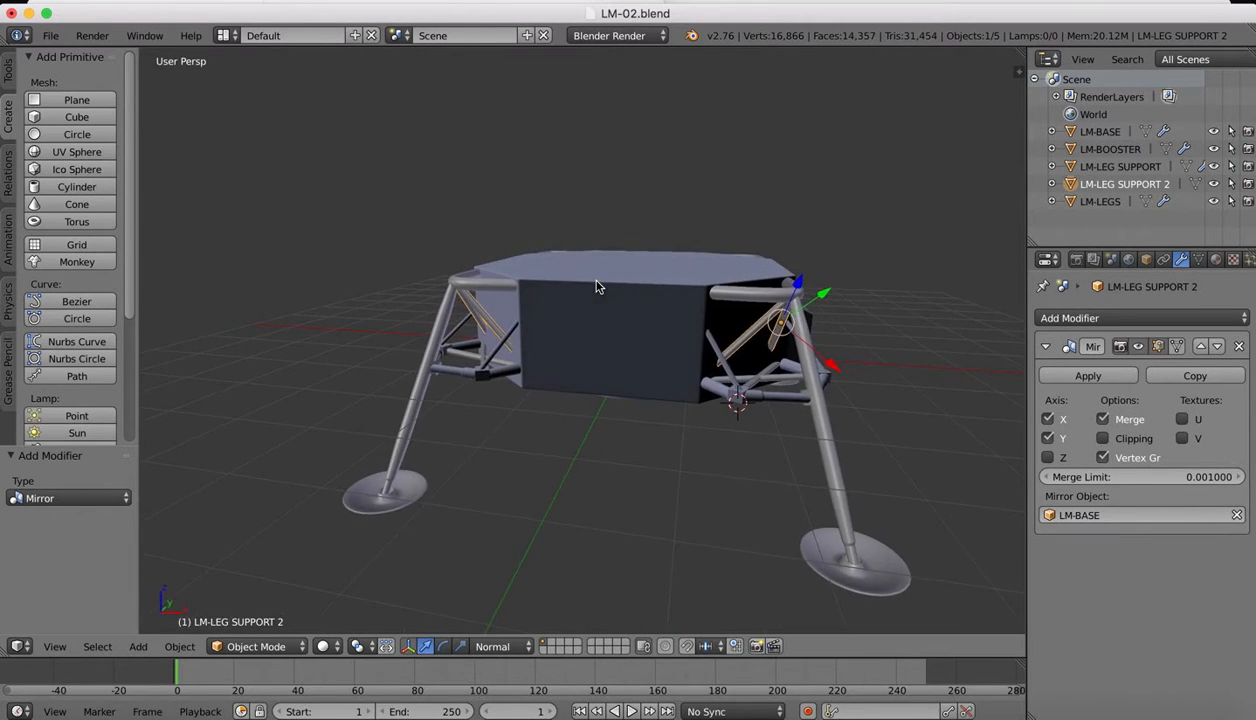
pyautogui.scroll(5, 597, 286)
pyautogui.hscroll(-5, 597, 286)
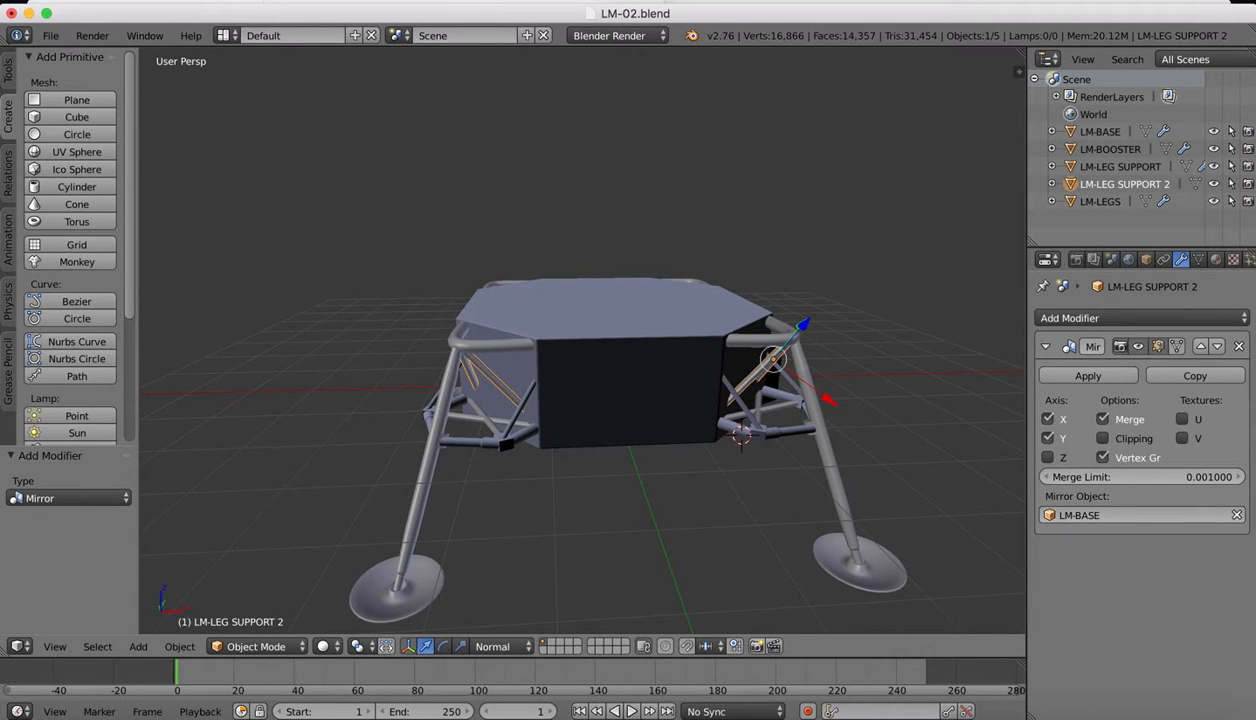
pyautogui.click(1054, 708)
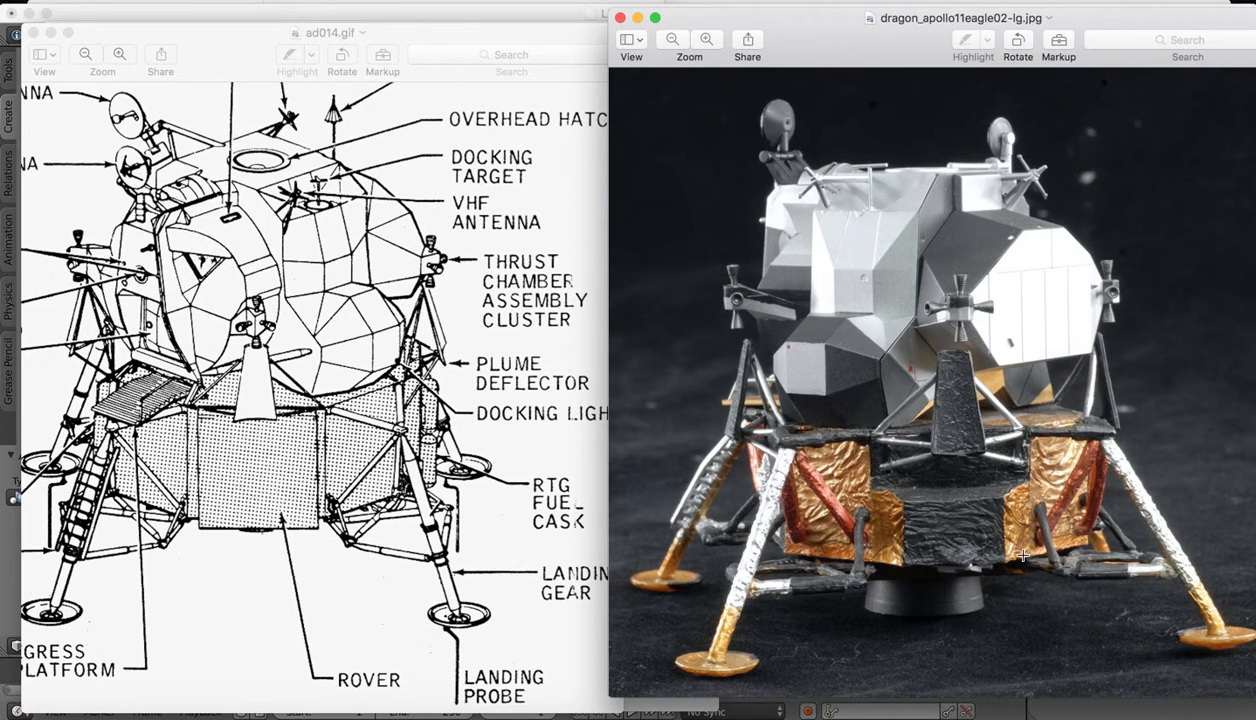
pyautogui.click(1000, 708)
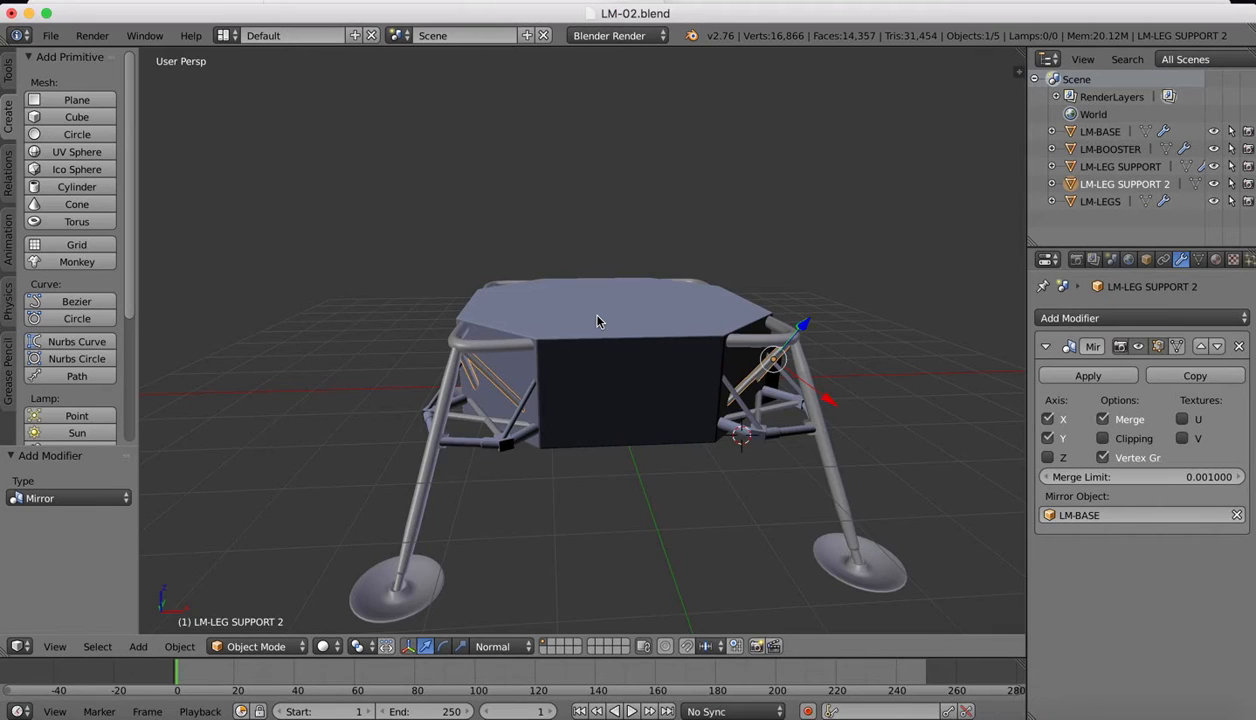
# Step: Add a cylinder, raise it about 3.042 along Z above the base, and scale it down to about 0.082
pyautogui.moveTo(597, 322); pyautogui.dragTo(598, 320, button='middle')
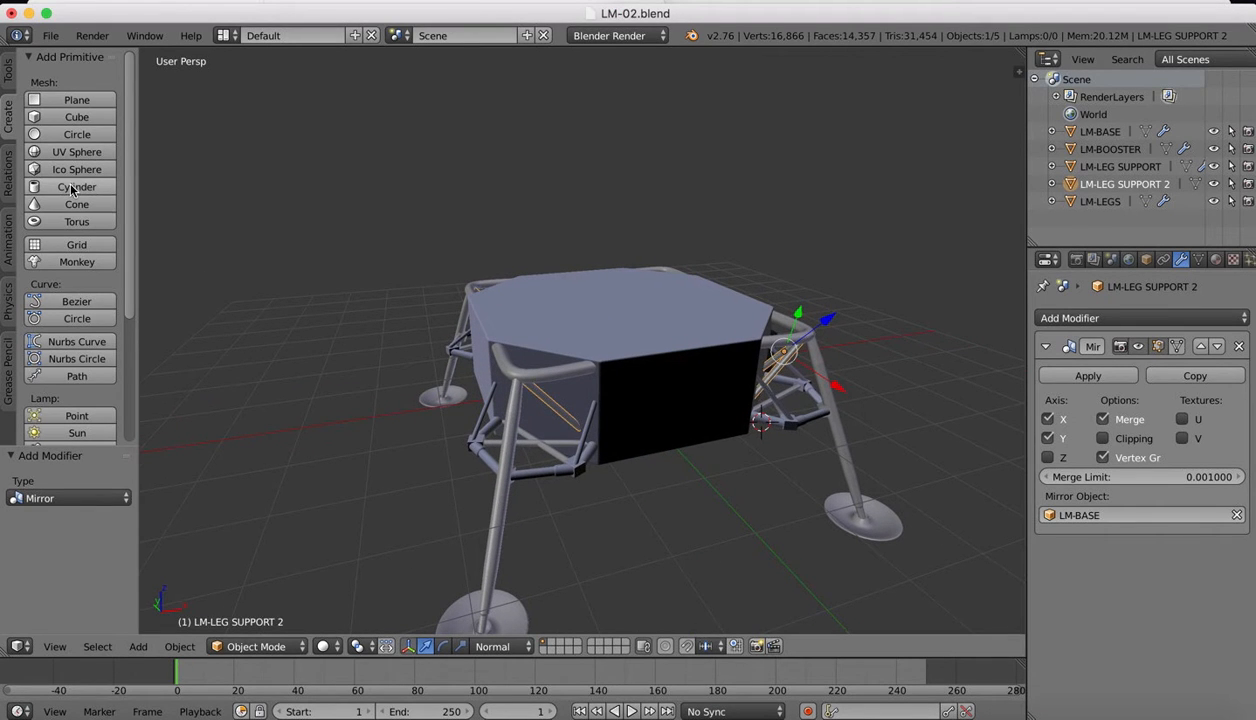
pyautogui.click(71, 188)
pyautogui.moveTo(770, 378); pyautogui.dragTo(760, 170)
pyautogui.press('s')
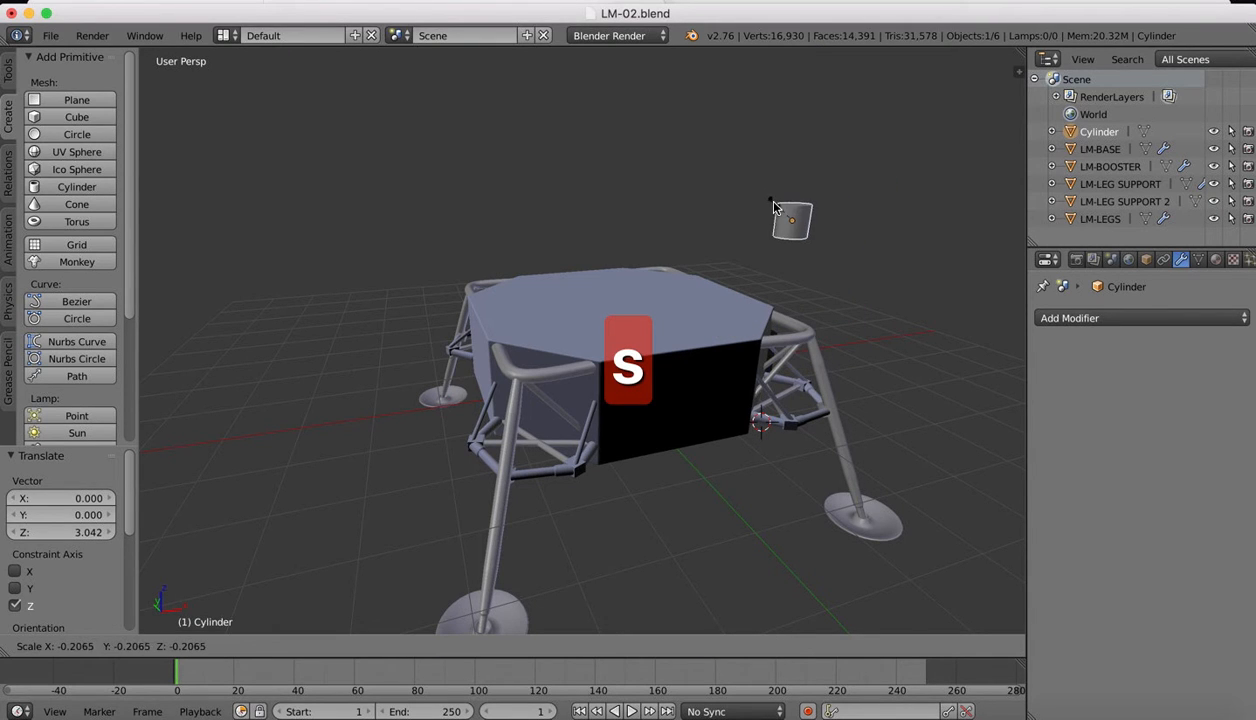
pyautogui.click(797, 214)
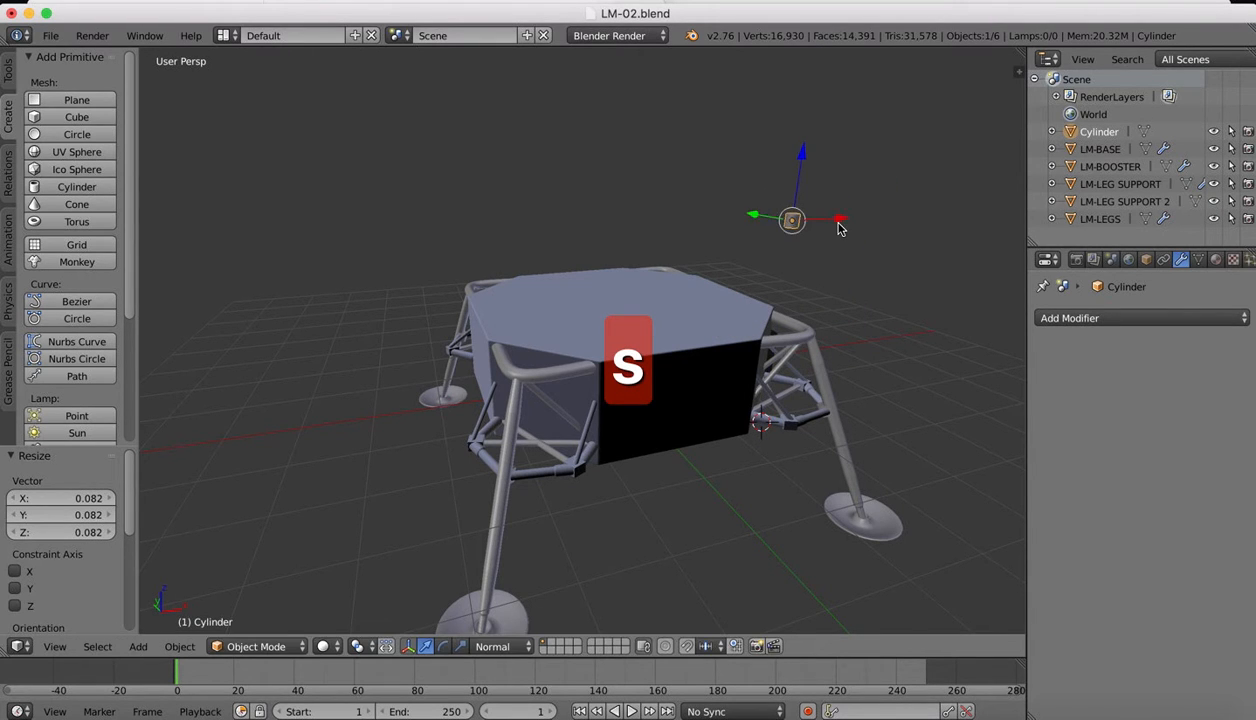
# Step: In top view, move the small cylinder over to the base's front-left corner, where the front face meets the chamfer
pyautogui.moveTo(838, 228); pyautogui.dragTo(322, 524, button='middle')
pyautogui.rightClick(71, 643)
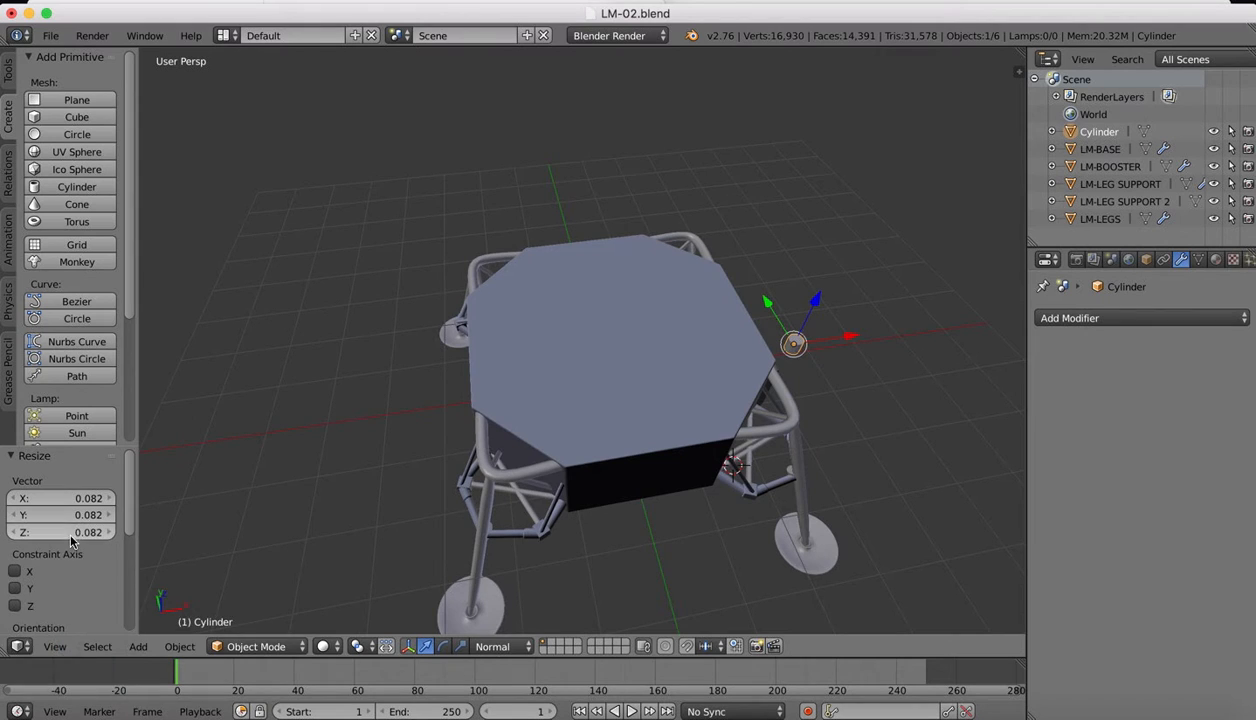
pyautogui.click(55, 646)
pyautogui.click(70, 563)
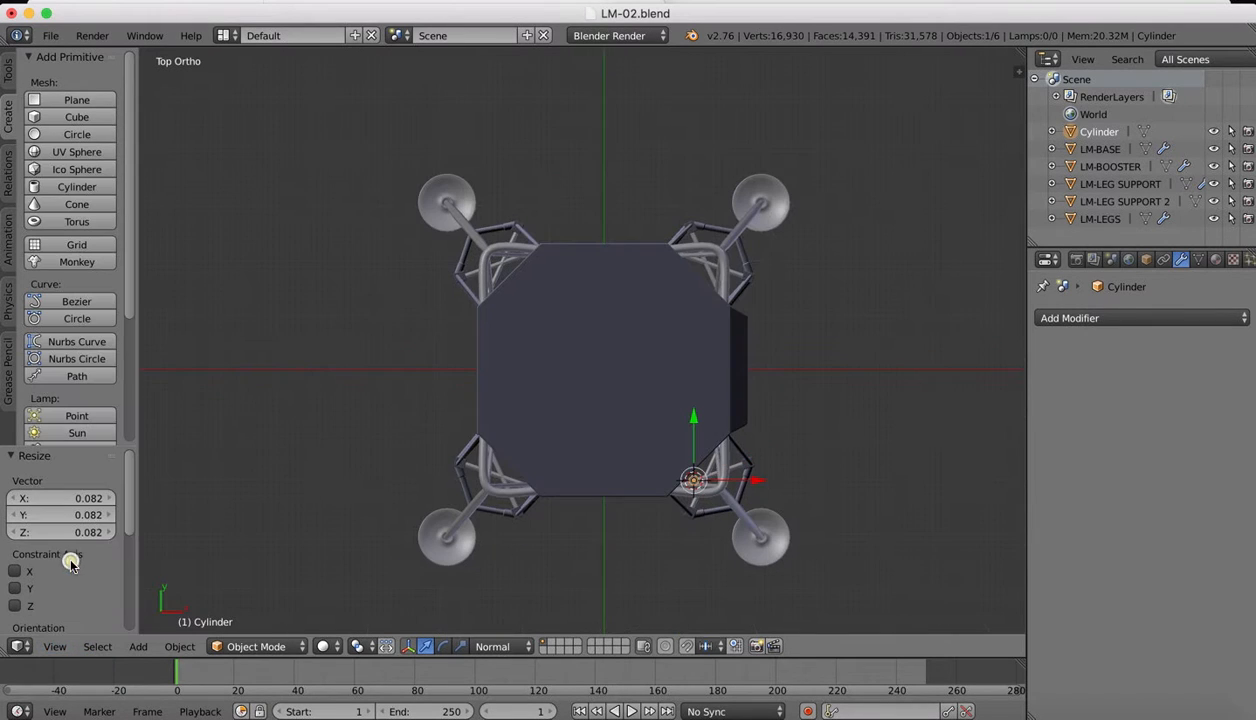
pyautogui.moveTo(695, 425); pyautogui.dragTo(541, 428)
pyautogui.moveTo(697, 432); pyautogui.dragTo(700, 460)
pyautogui.moveTo(751, 507); pyautogui.dragTo(600, 507)
pyautogui.moveTo(541, 449); pyautogui.dragTo(542, 440)
# Step: Lower the small cylinder about 1.414 along Z to the top edge of the base's front-left corner
pyautogui.moveTo(619, 425); pyautogui.dragTo(618, 427, button='middle')
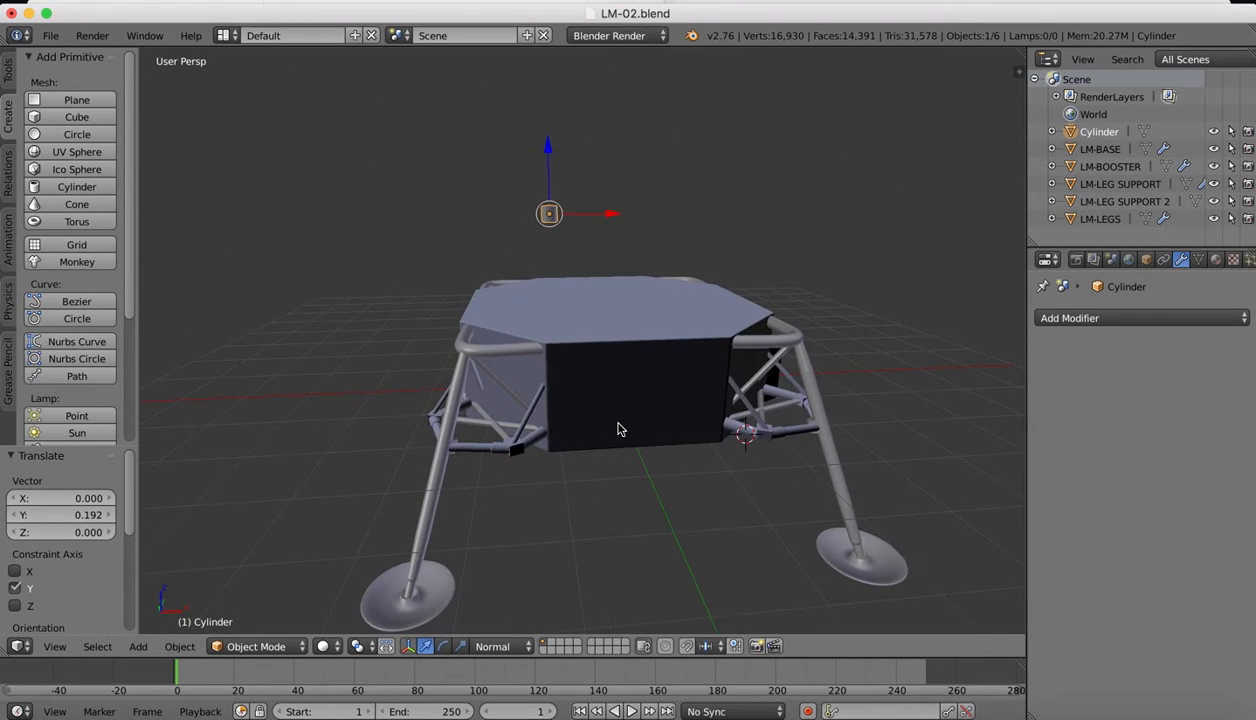
pyautogui.moveTo(544, 174); pyautogui.dragTo(555, 280)
pyautogui.moveTo(555, 280); pyautogui.dragTo(543, 270, button='middle')
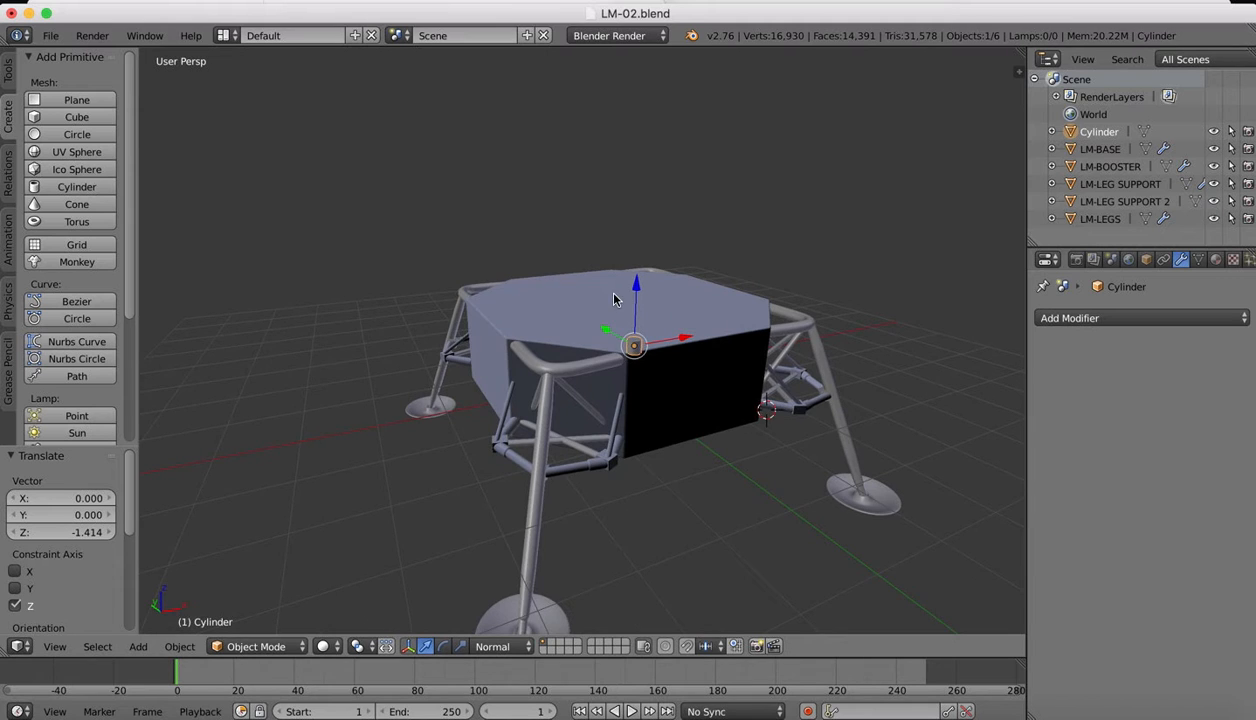
# Step: Shrink the cylinder further and lower it about 0.081 along Z so it sits into the corner of the base
pyautogui.scroll(4, 612, 283)
pyautogui.scroll(2, 610, 278)
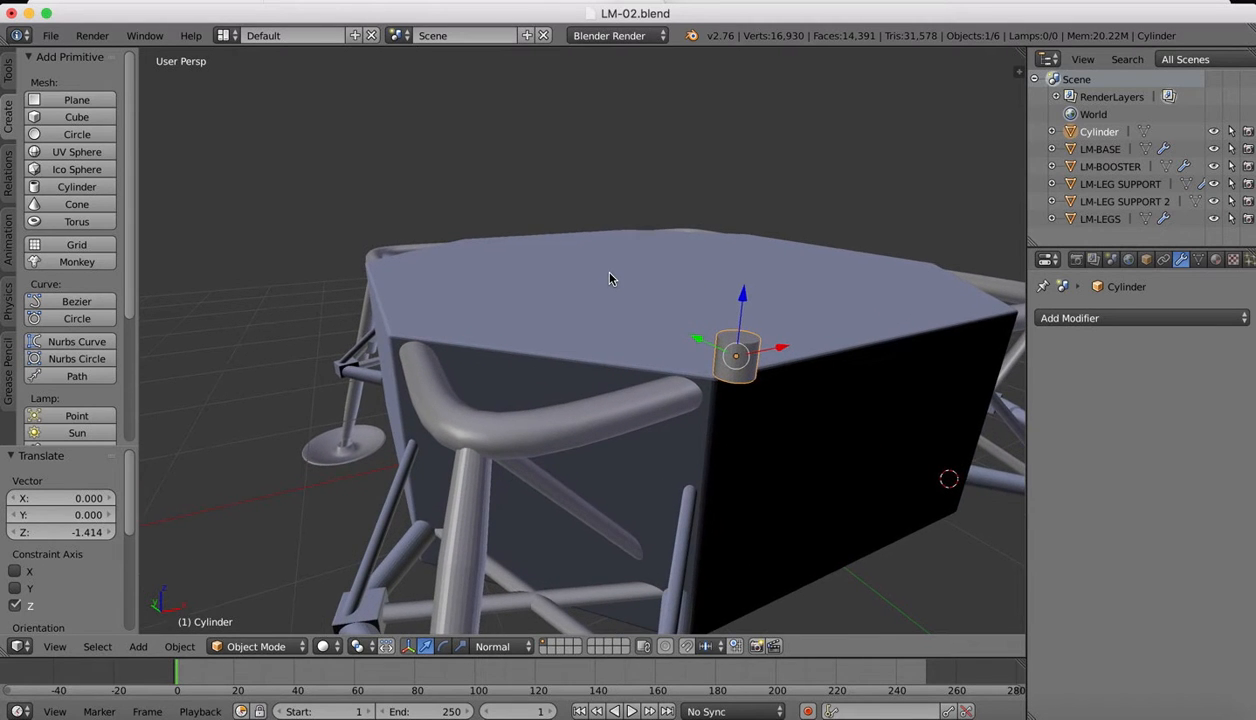
pyautogui.moveTo(609, 274); pyautogui.dragTo(650, 247, button='middle')
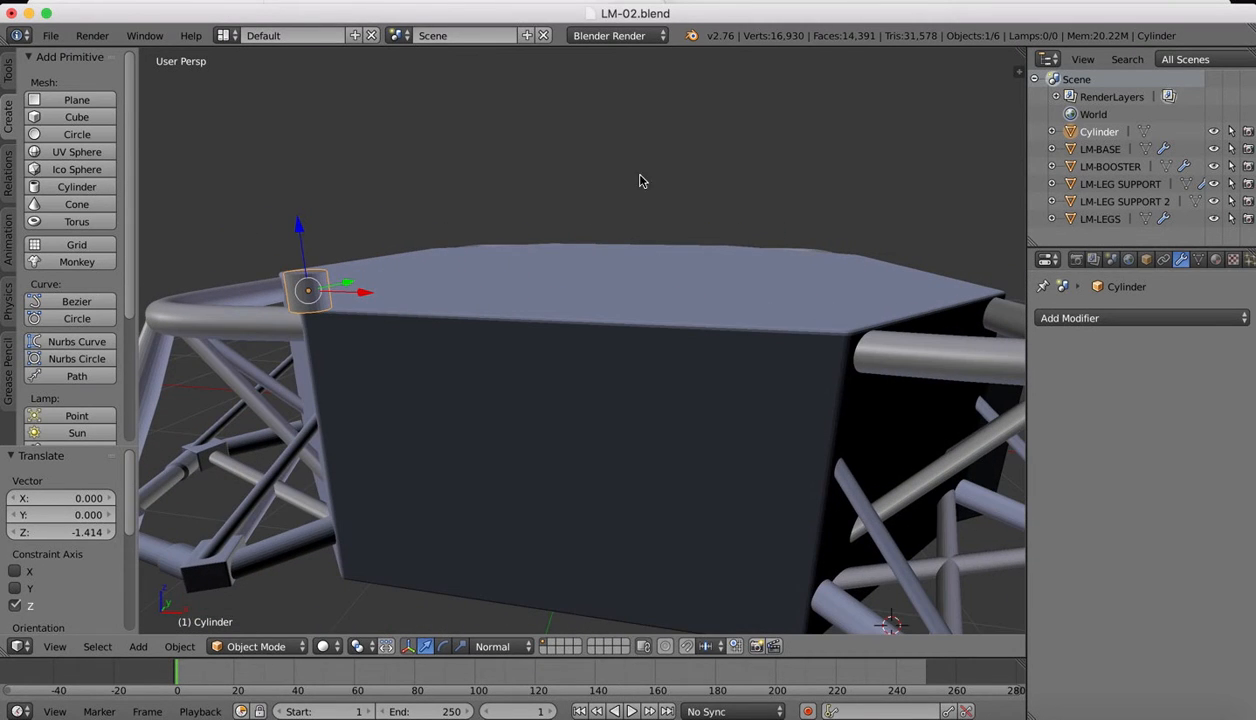
pyautogui.press('s')
pyautogui.click(561, 201)
pyautogui.moveTo(561, 201); pyautogui.dragTo(522, 275, button='middle')
pyautogui.press('g')
pyautogui.press('z')
pyautogui.click(510, 260)
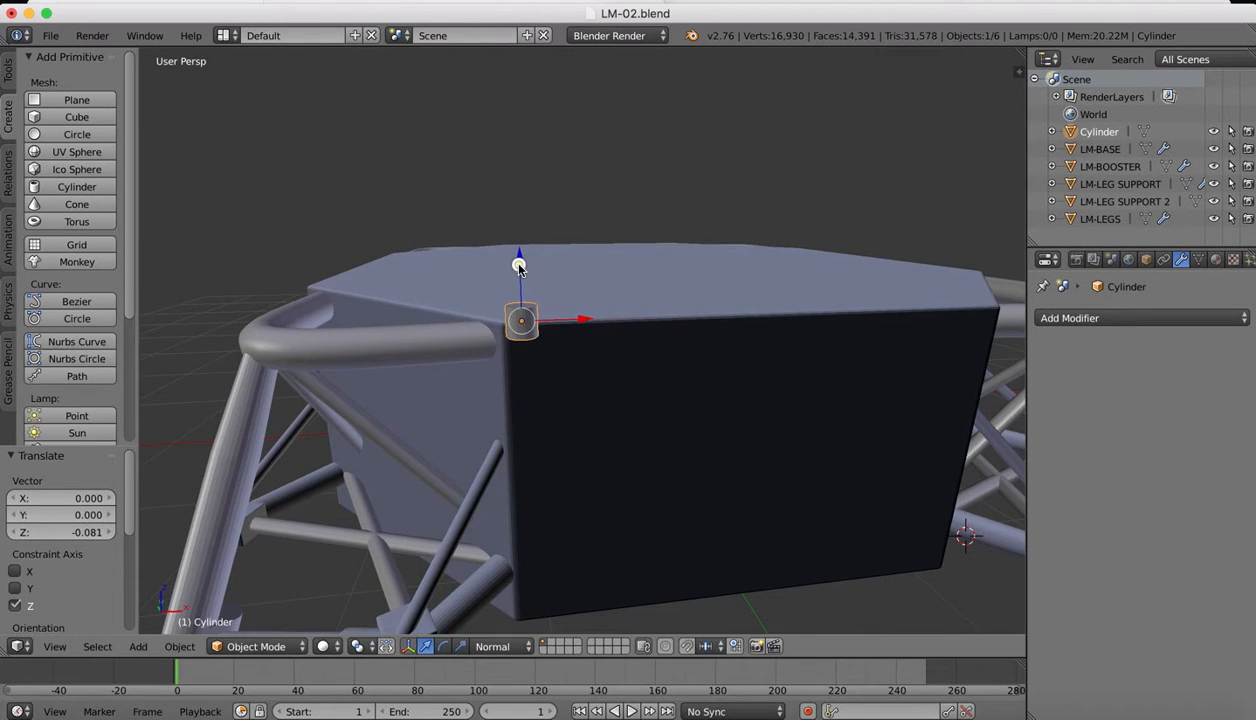
# Step: In front view, rotate the cylinder 45° about the Y axis
pyautogui.click(55, 646)
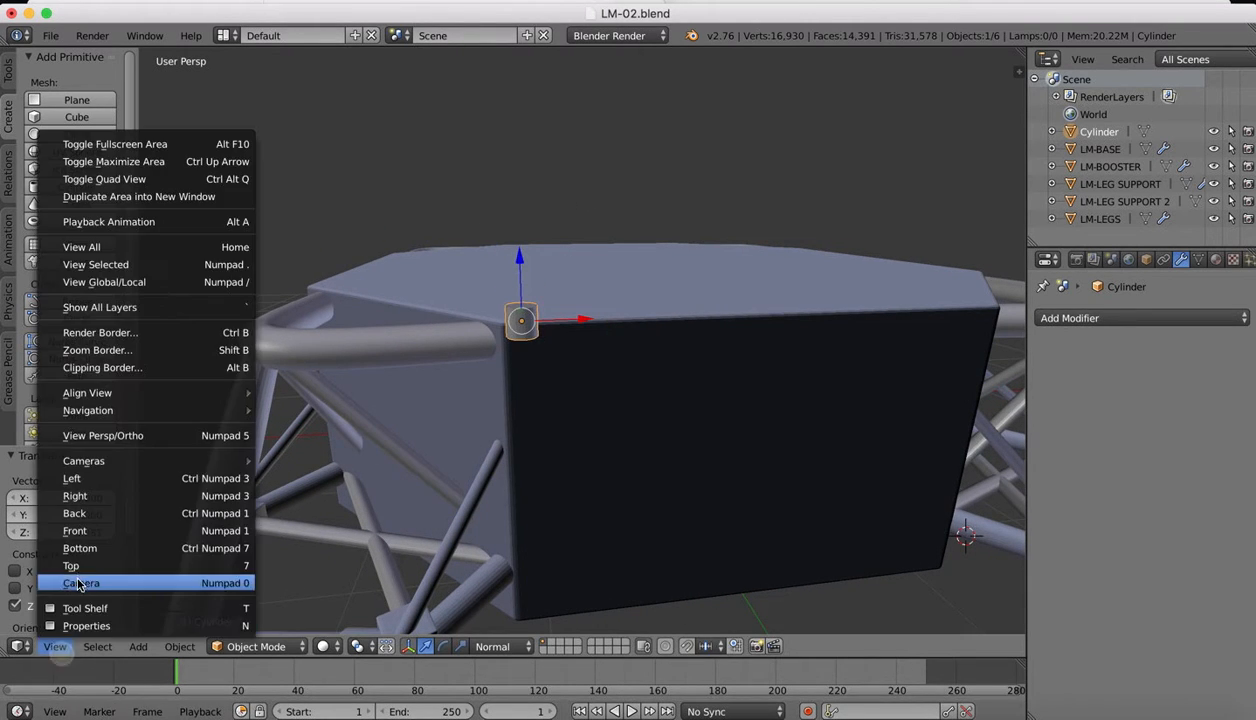
pyautogui.click(76, 533)
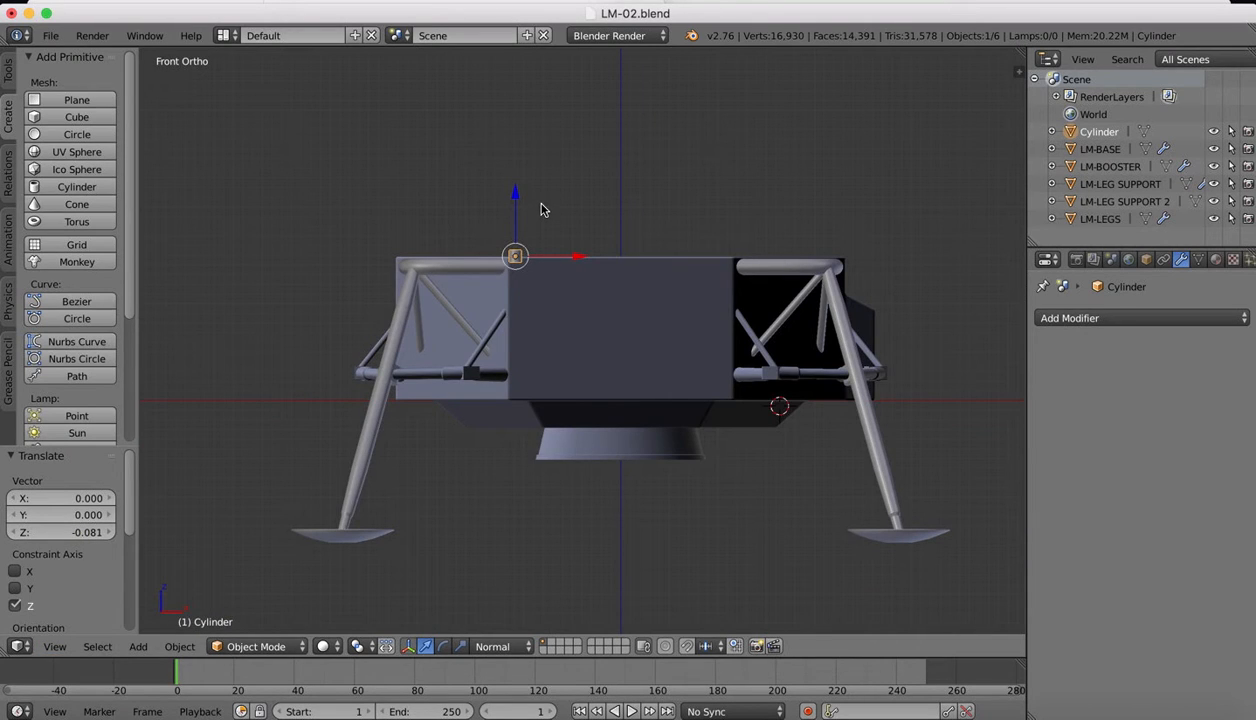
pyautogui.press('r')
pyautogui.press('x')
pyautogui.press('z')
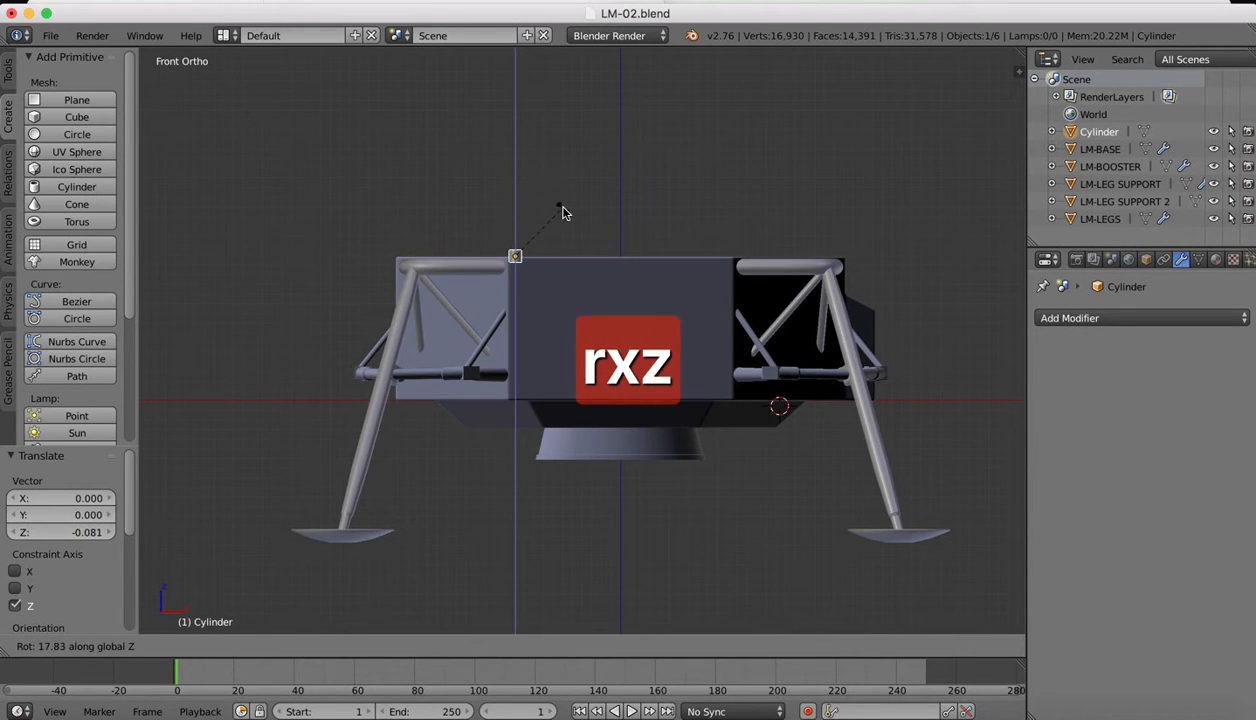
pyautogui.press('y')
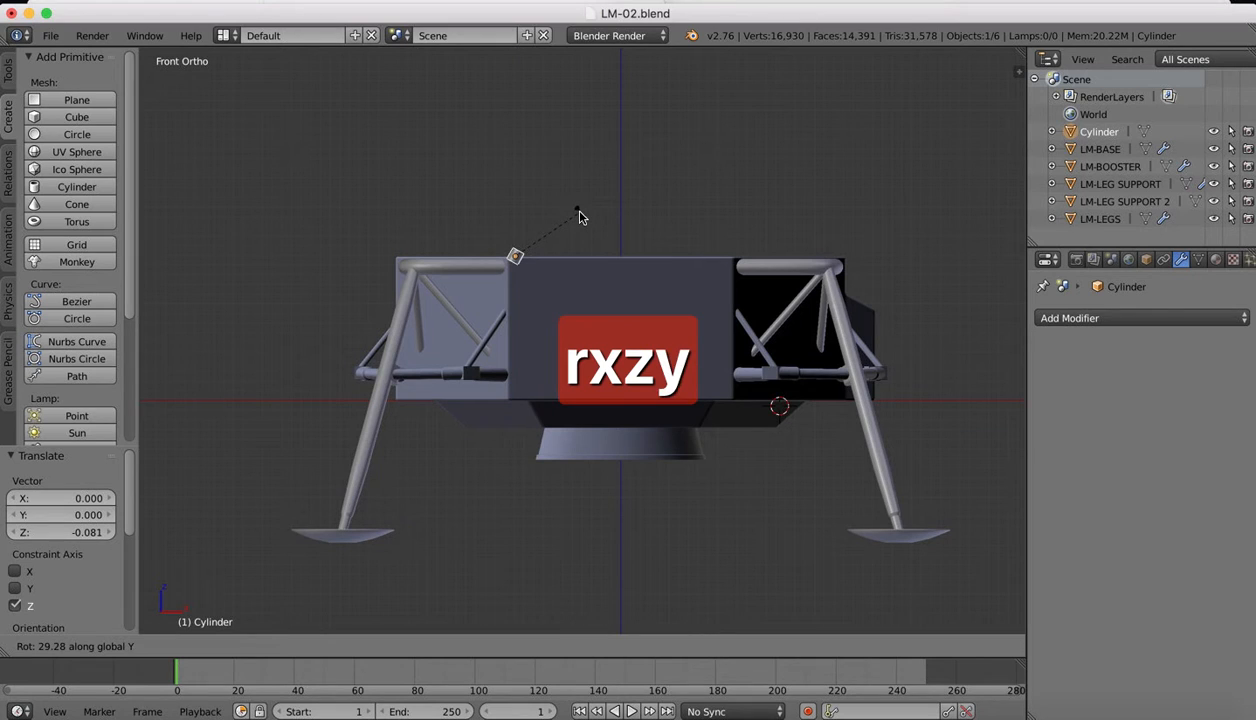
pyautogui.write('45')
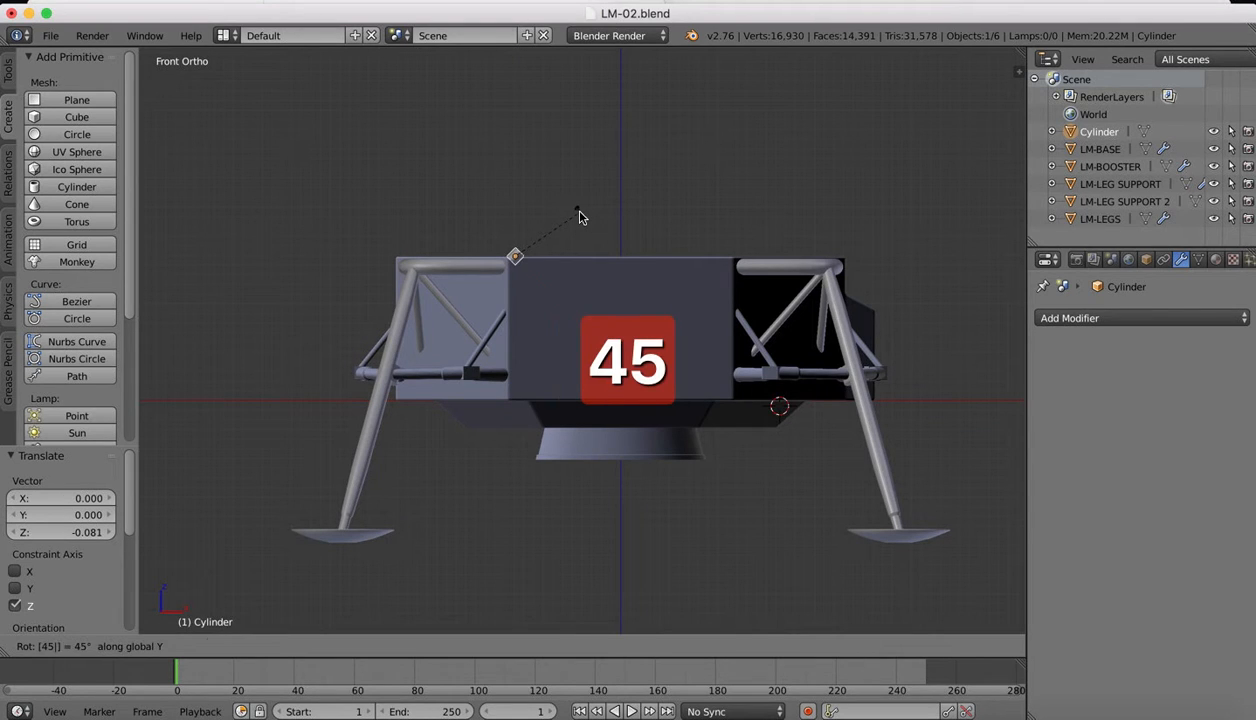
pyautogui.click(578, 216)
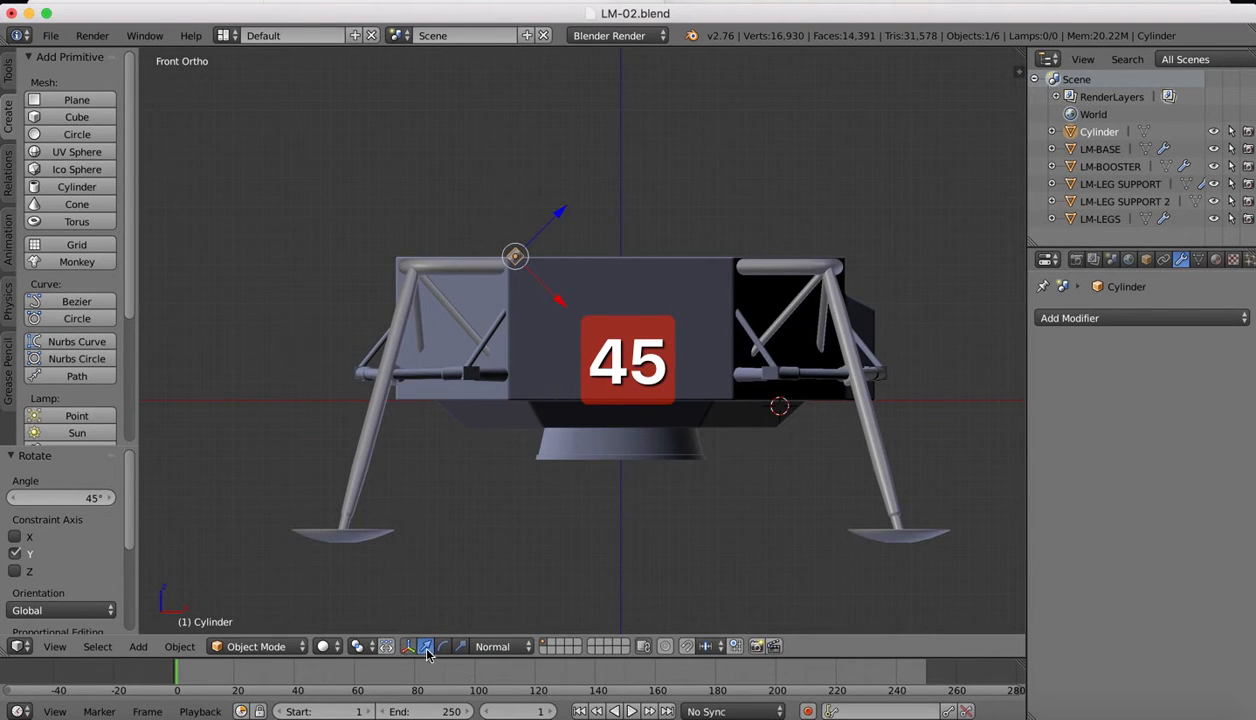
# Step: Stretch the cylinder about 10.732 times along its own Z axis and slide it up that axis until its lower end meets the corner
pyautogui.click(460, 646)
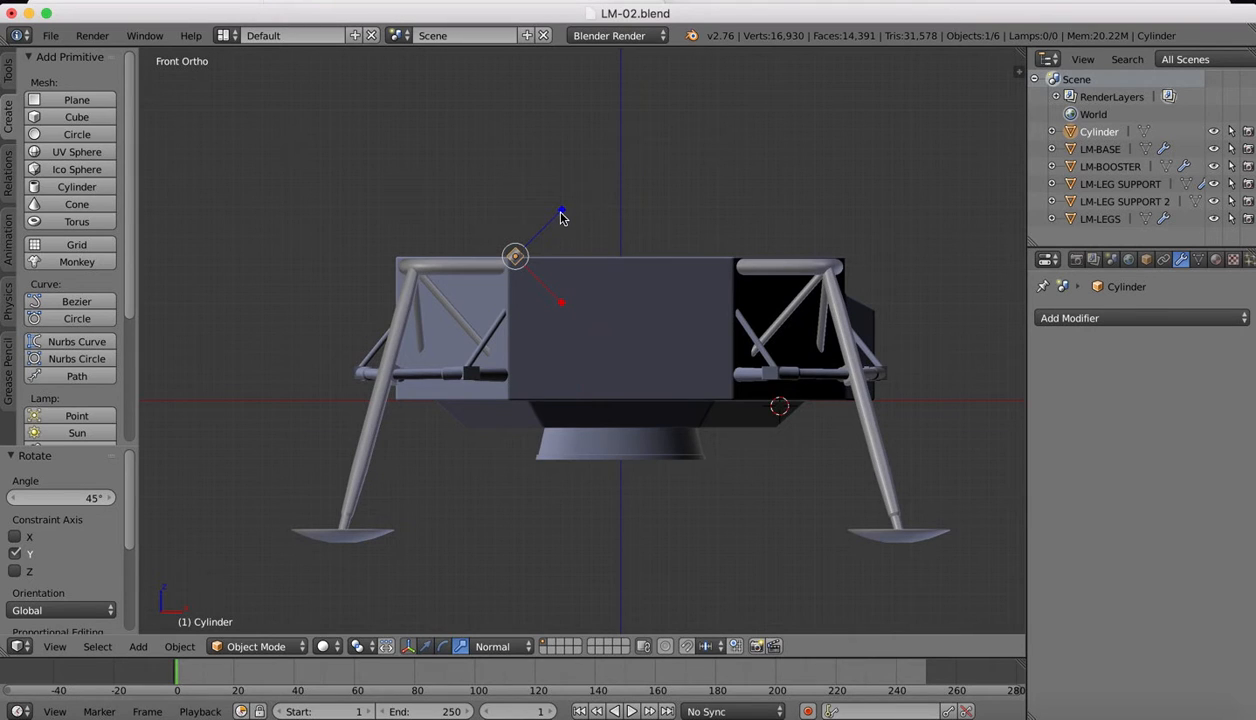
pyautogui.moveTo(561, 217); pyautogui.dragTo(1012, 400)
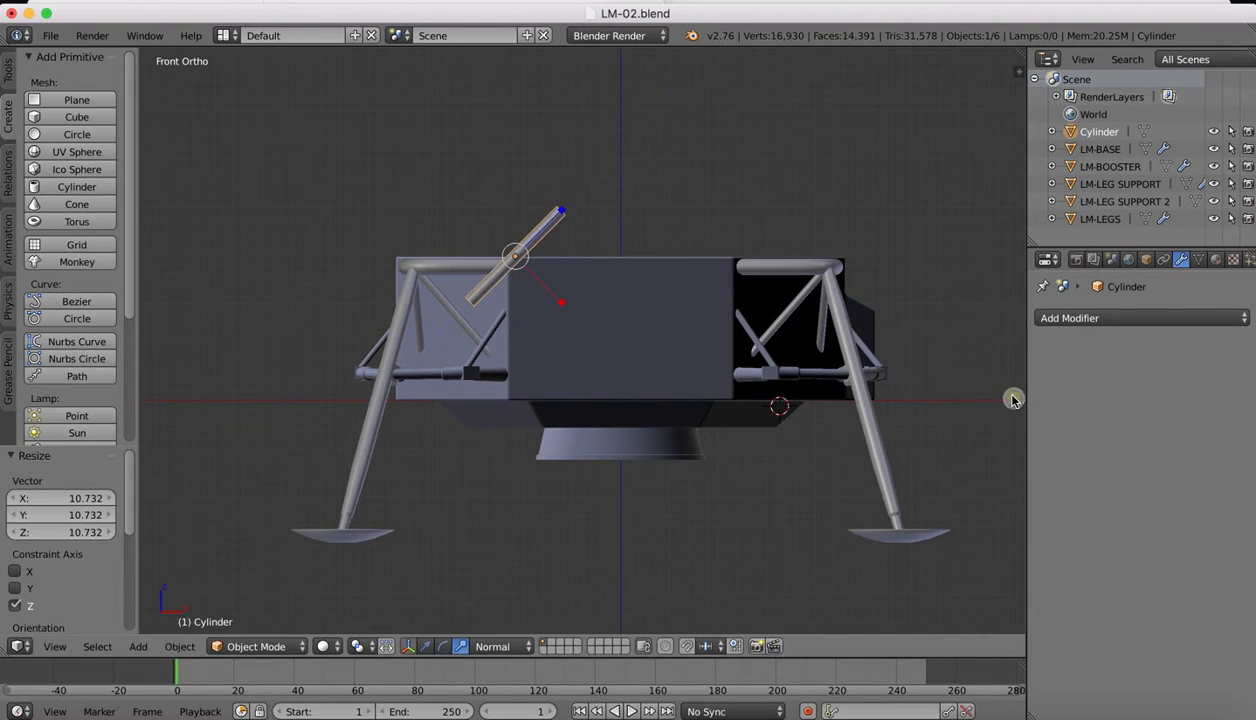
pyautogui.click(425, 646)
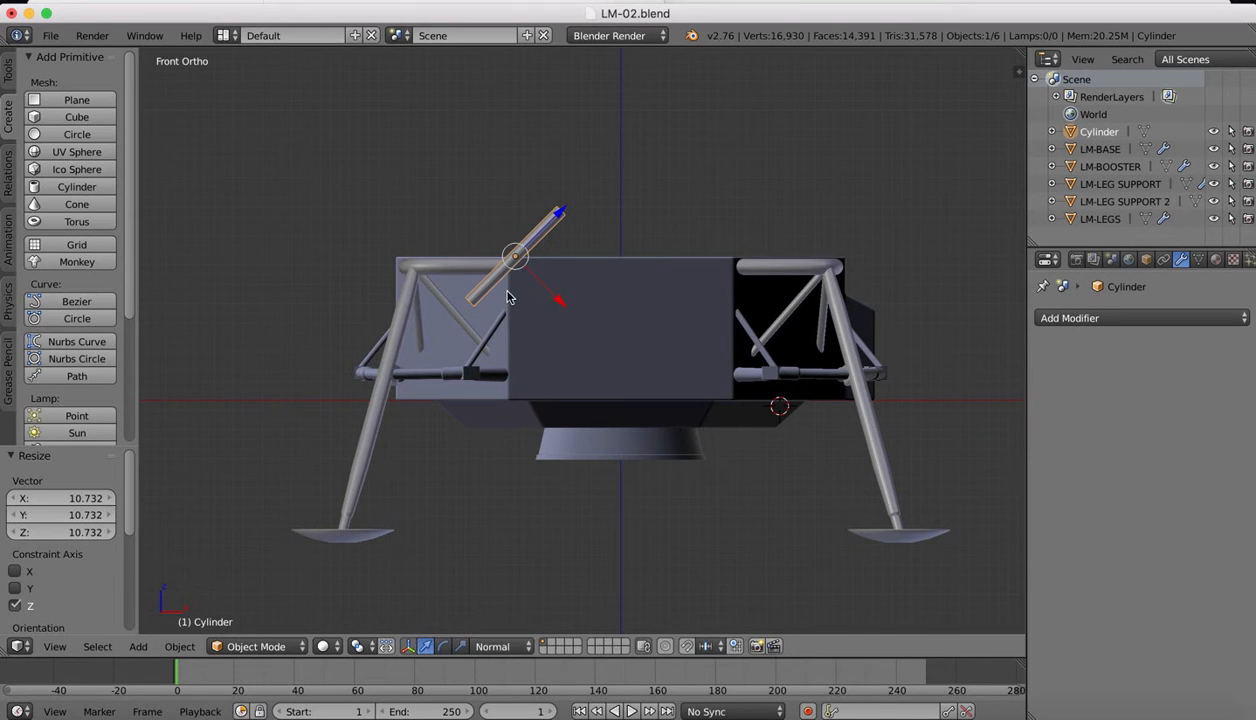
pyautogui.moveTo(558, 217); pyautogui.dragTo(597, 172)
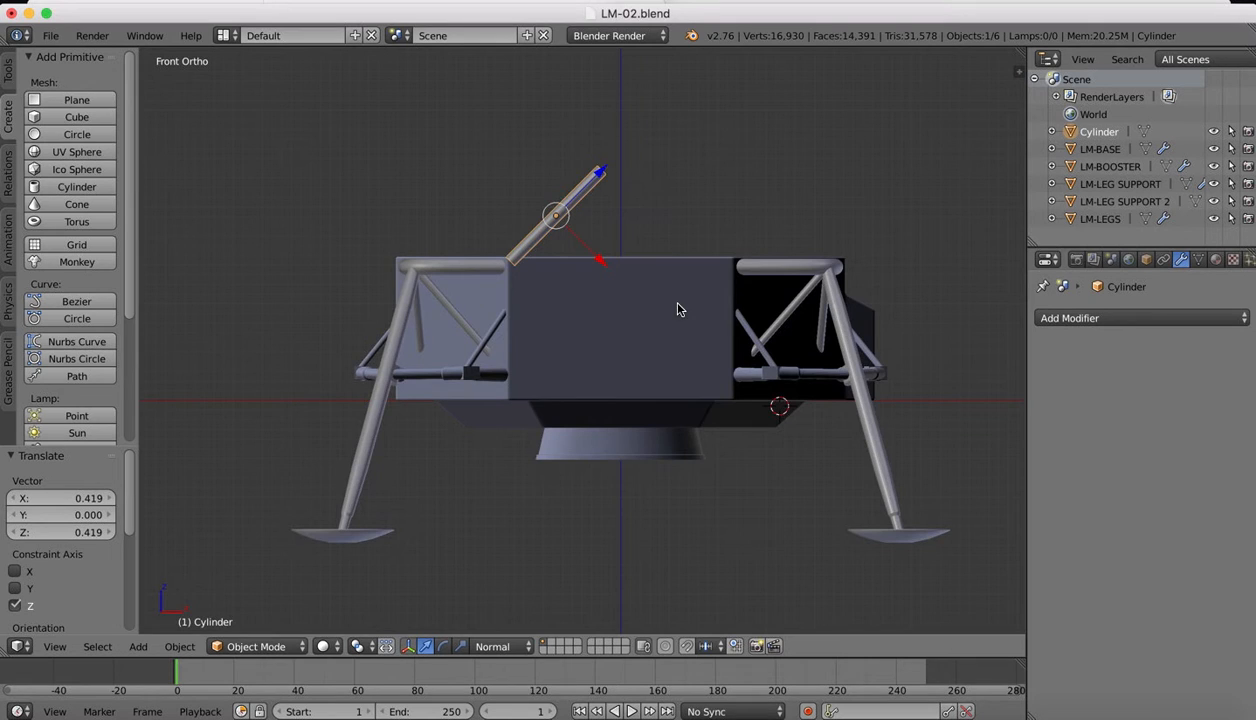
# Step: Scale the slanted cylinder down uniformly to about 0.665 to make a thinner strut
pyautogui.scroll(8, 678, 309)
pyautogui.hscroll(-6, 678, 309)
pyautogui.scroll(-4, 678, 309)
pyautogui.keyDown('ctrl'); pyautogui.scroll(-3, 678, 310); pyautogui.keyUp('ctrl')
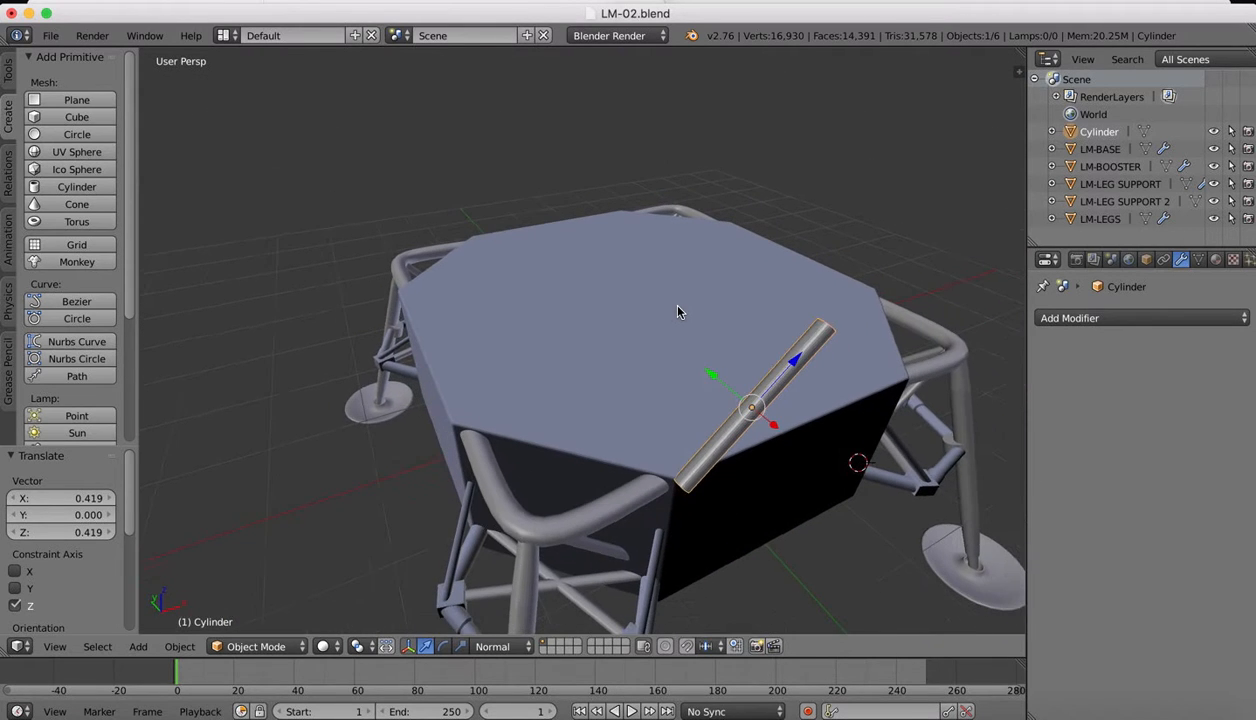
pyautogui.press('s')
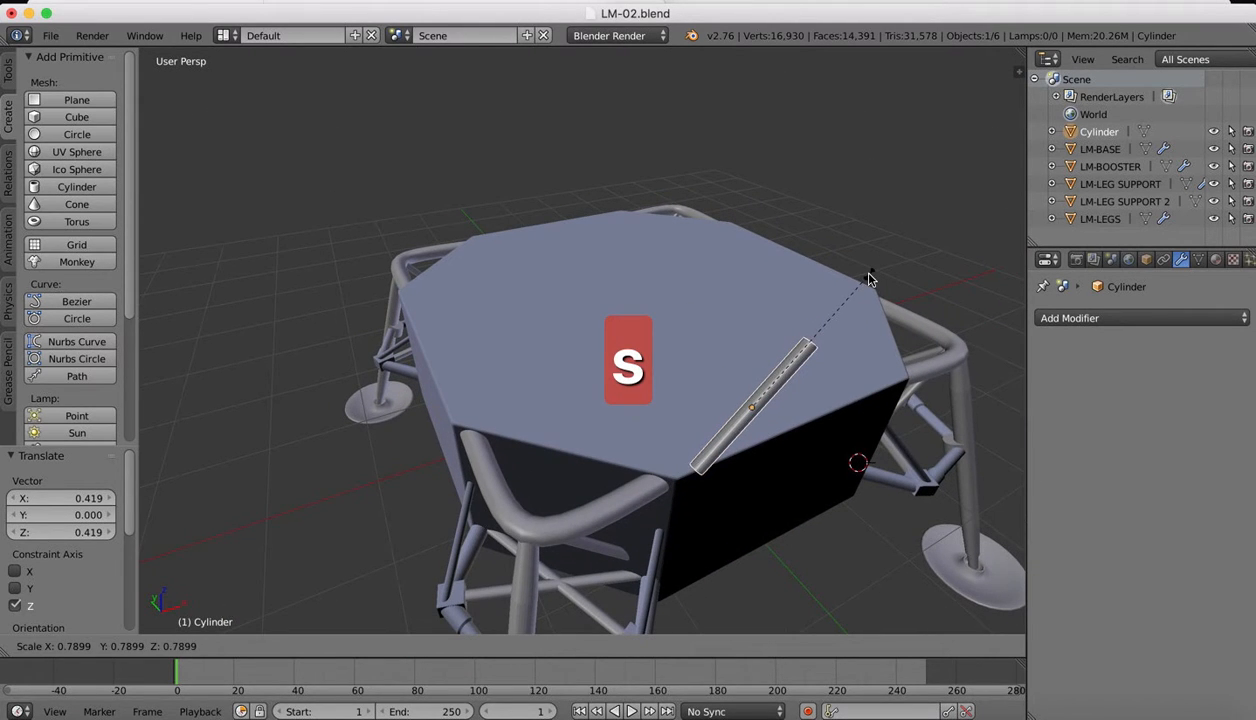
pyautogui.click(830, 289)
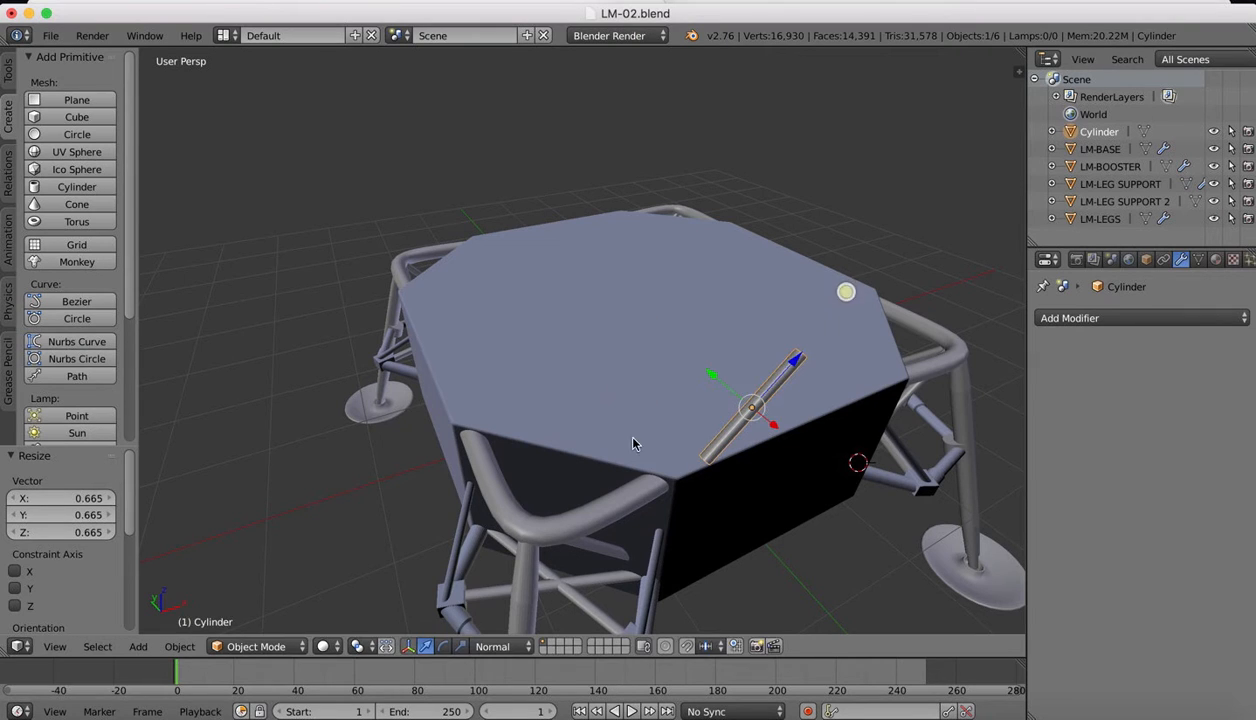
# Step: In front view, lengthen the thin strut along its own Z axis by a factor of about 1.132 so it reaches the base corner
pyautogui.click(55, 646)
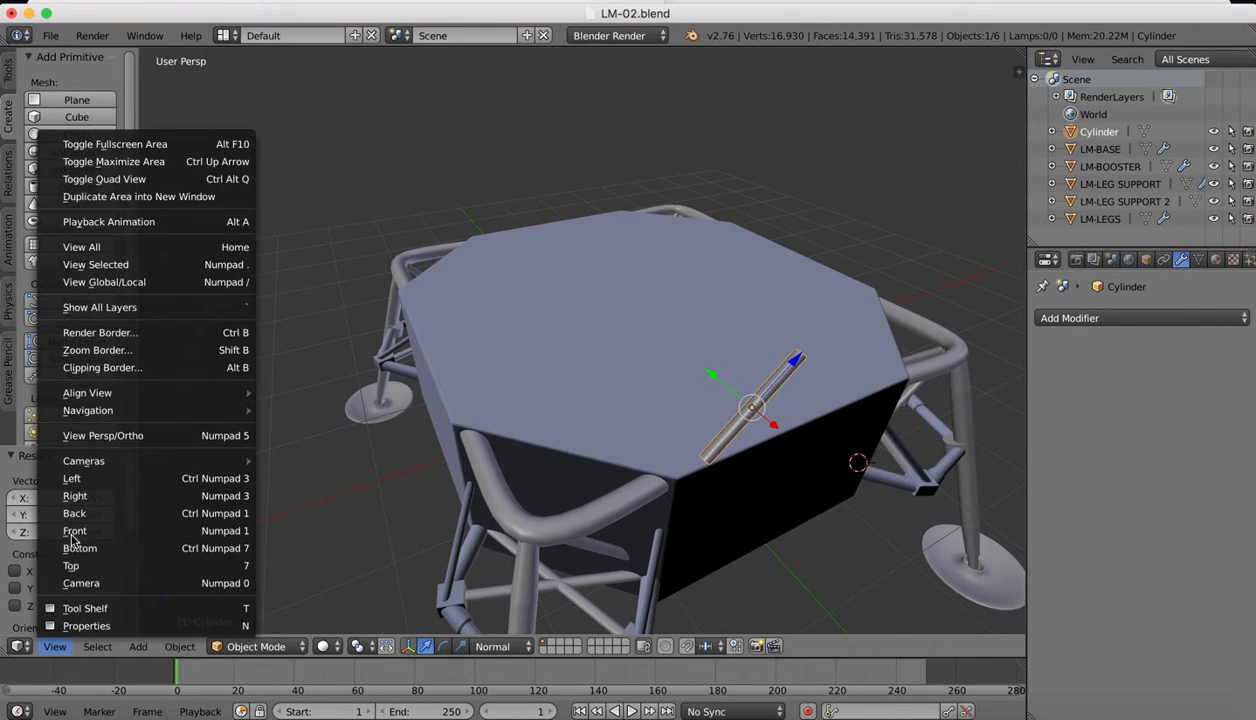
pyautogui.click(74, 531)
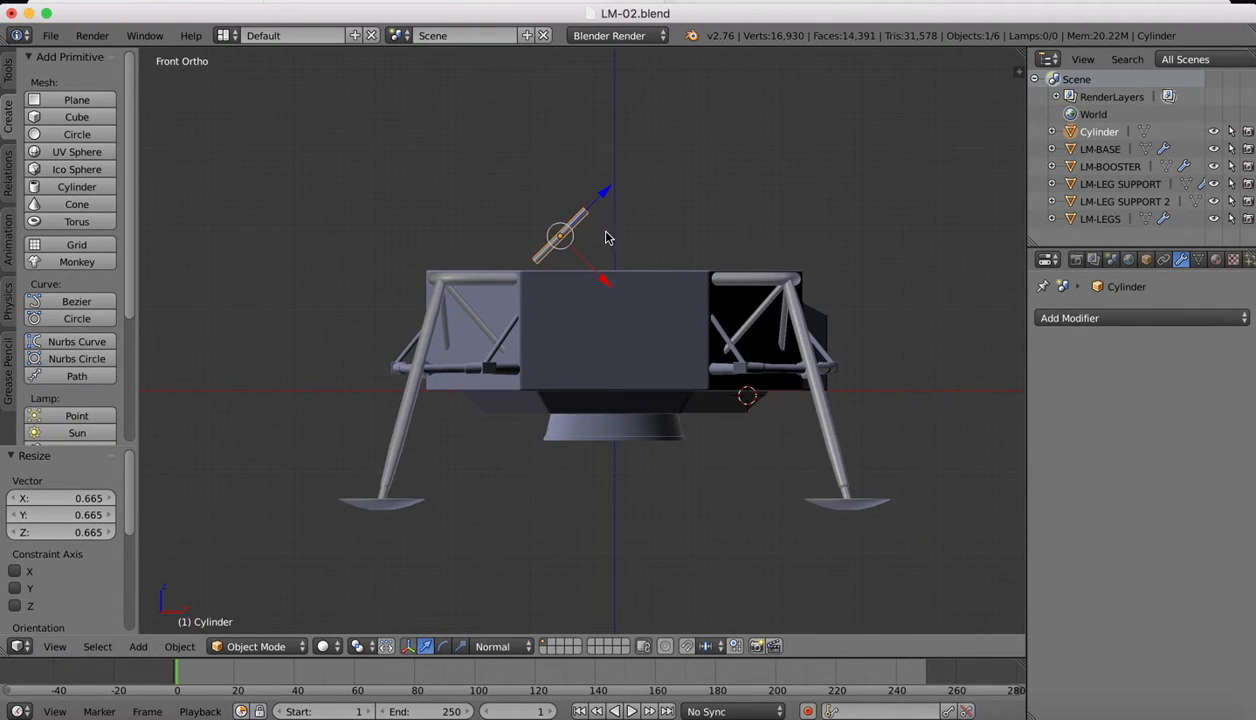
pyautogui.click(460, 646)
pyautogui.moveTo(604, 197)
pyautogui.mouseDown()
pyautogui.moveTo(626, 174)
pyautogui.moveTo(608, 190)
pyautogui.mouseUp()
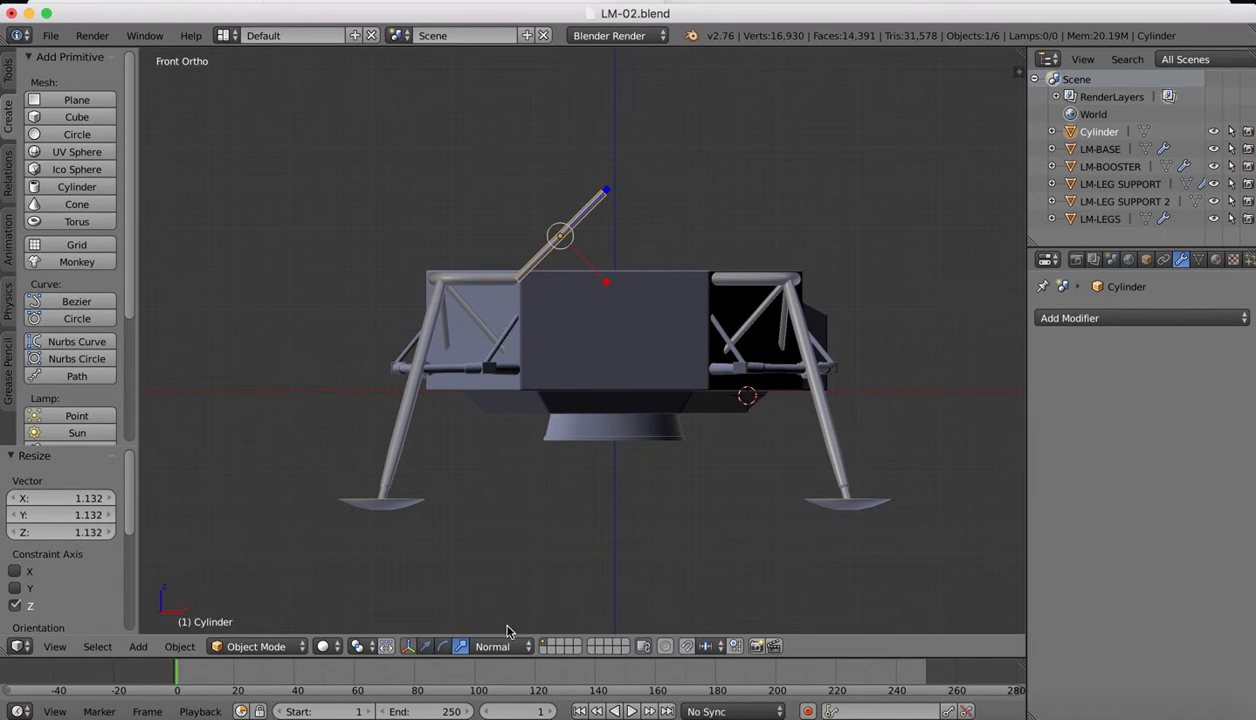
pyautogui.click(425, 646)
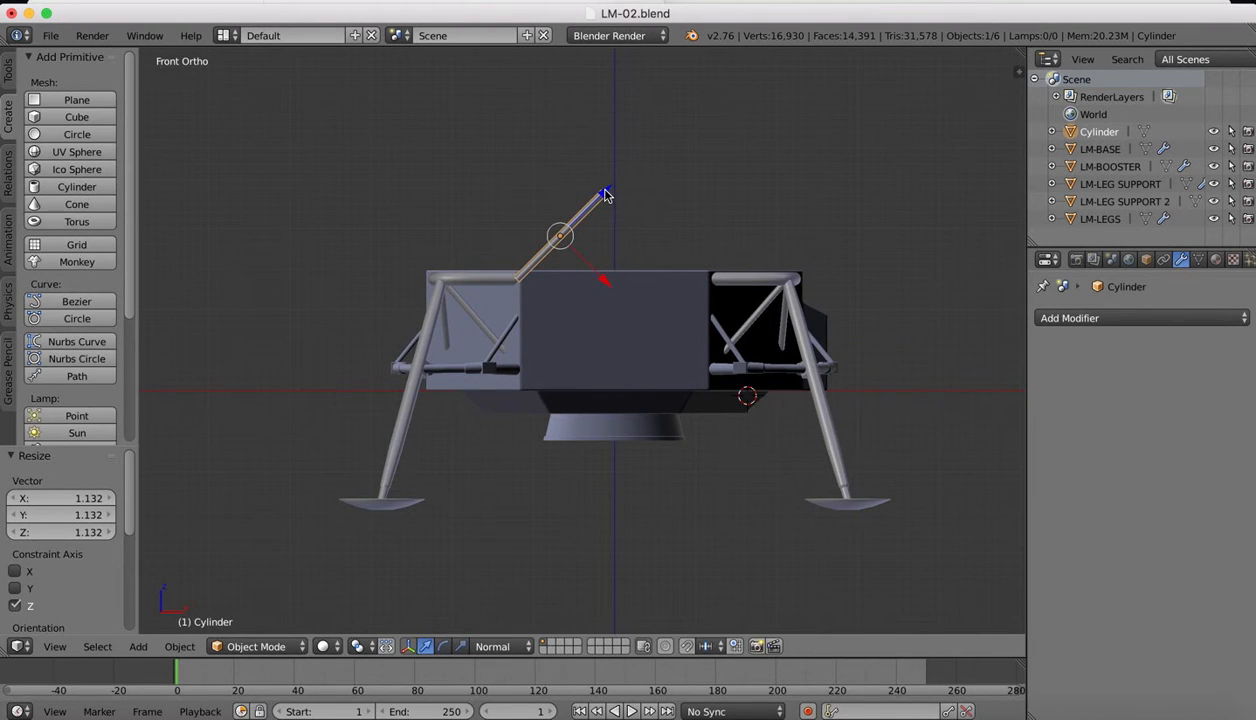
# Step: Slide the strut up along its own Z axis by 0.081 in both X and Z so its lower end sits on the base corner
pyautogui.moveTo(605, 195); pyautogui.dragTo(613, 189)
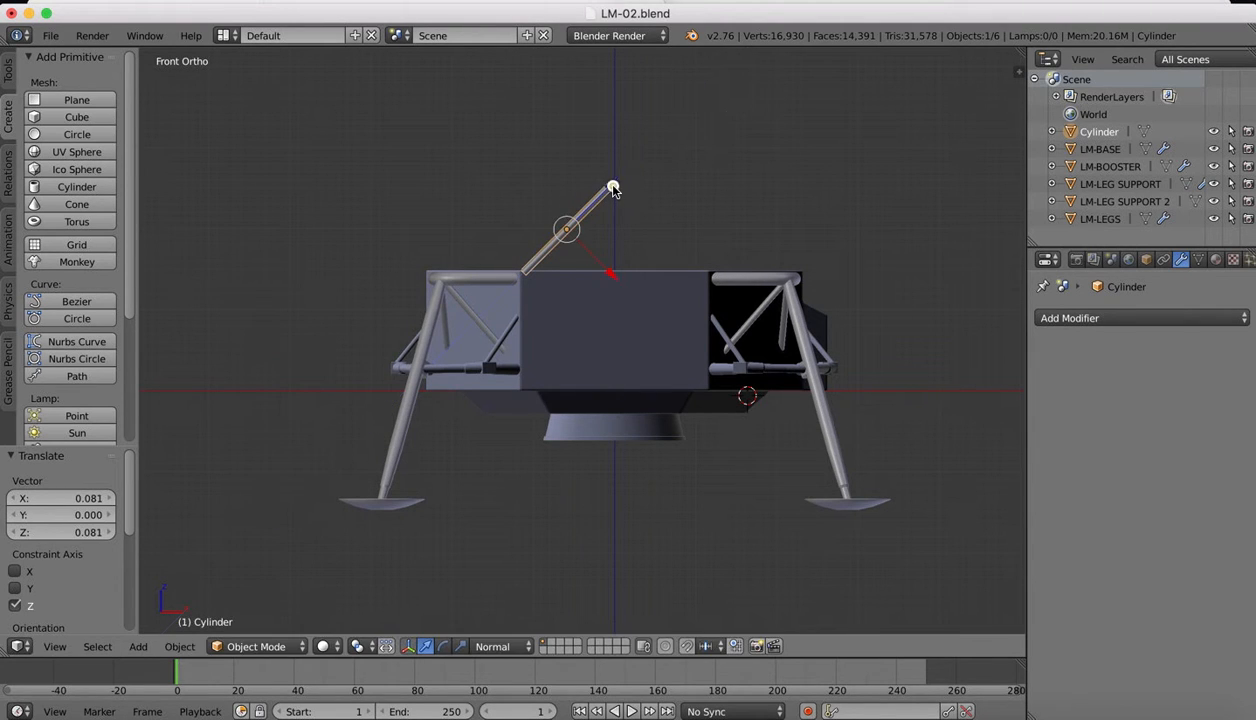
pyautogui.scroll(10, 677, 232)
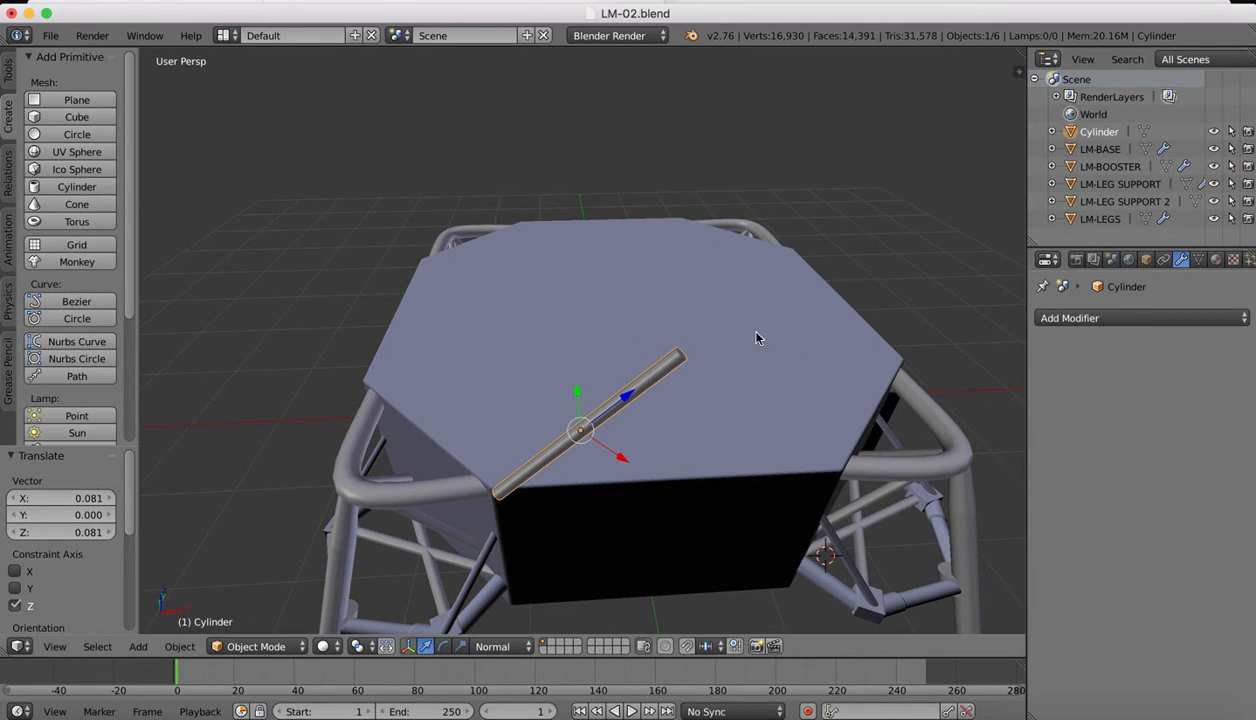
pyautogui.press('Tab')
pyautogui.press('Tab')
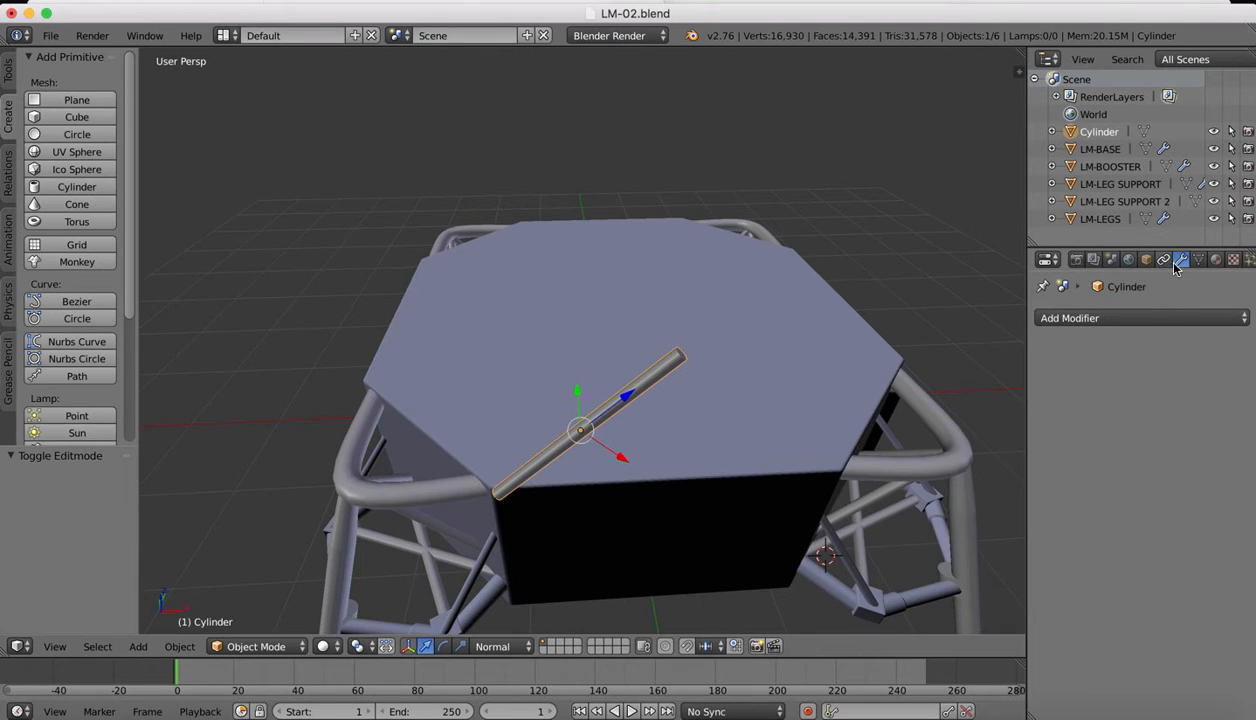
# Step: Add a Mirror modifier on the X axis to the strut, using LM-BASE as the mirror object
pyautogui.click(1078, 318)
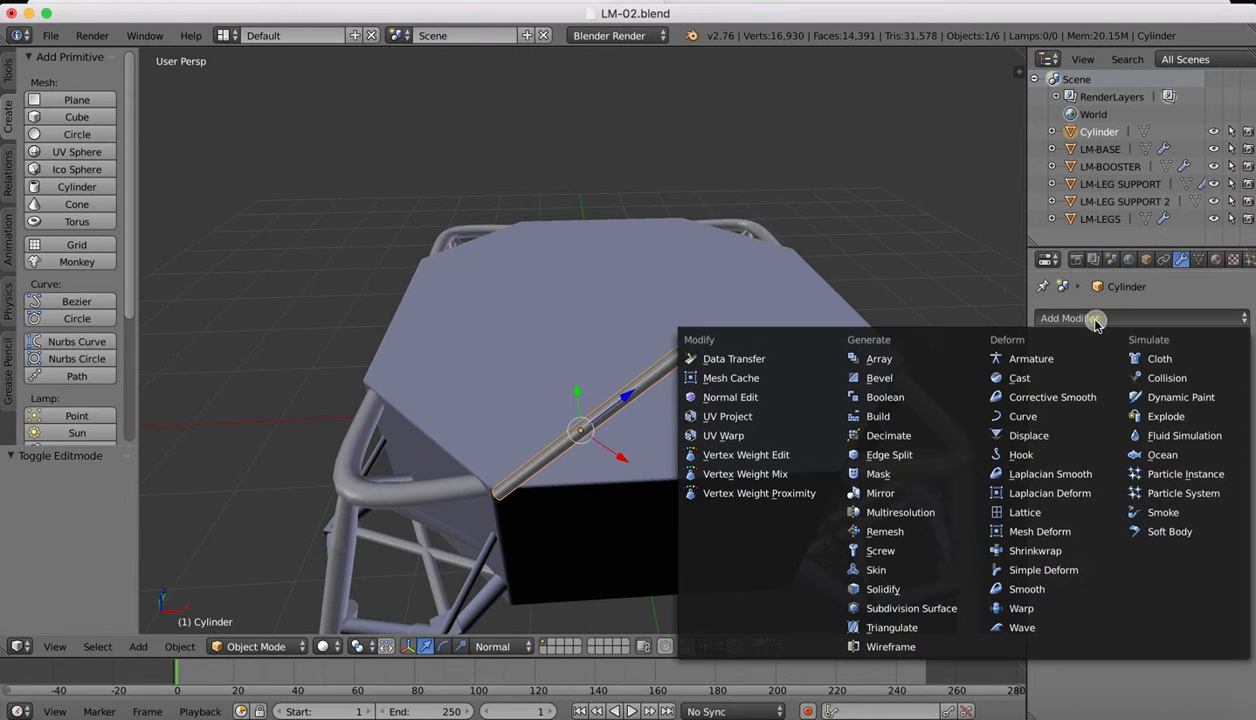
pyautogui.click(905, 504)
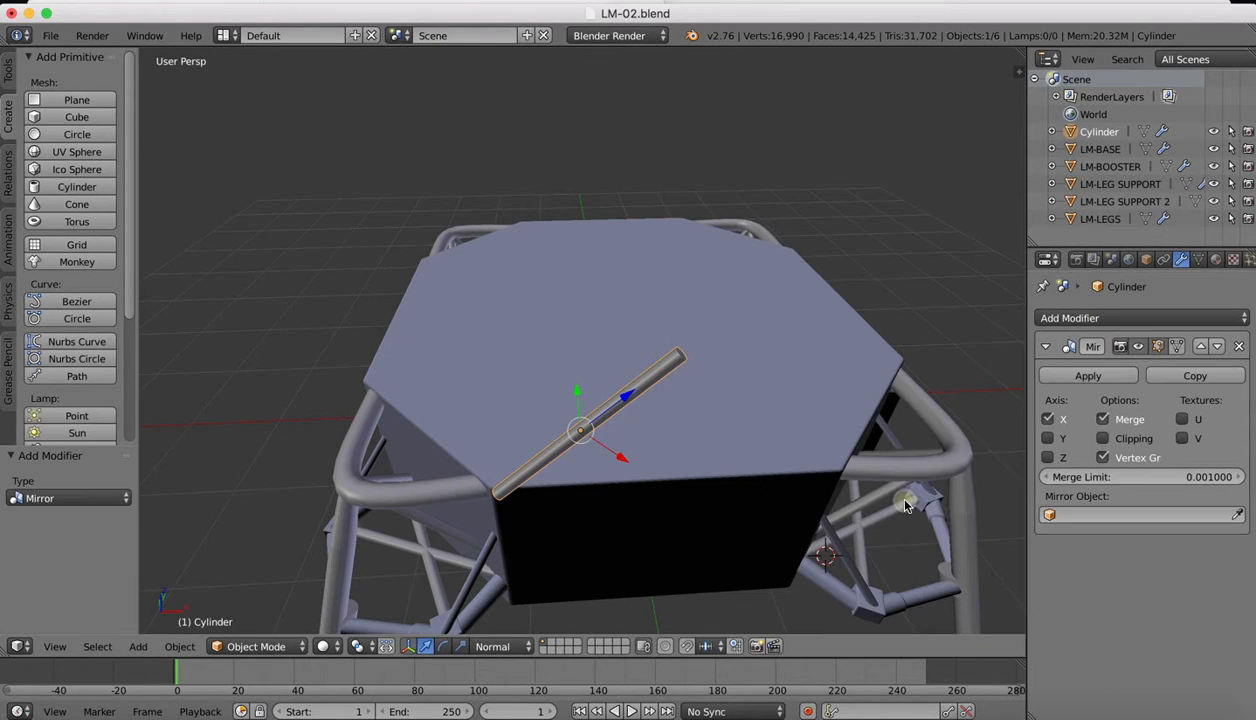
pyautogui.click(1059, 516)
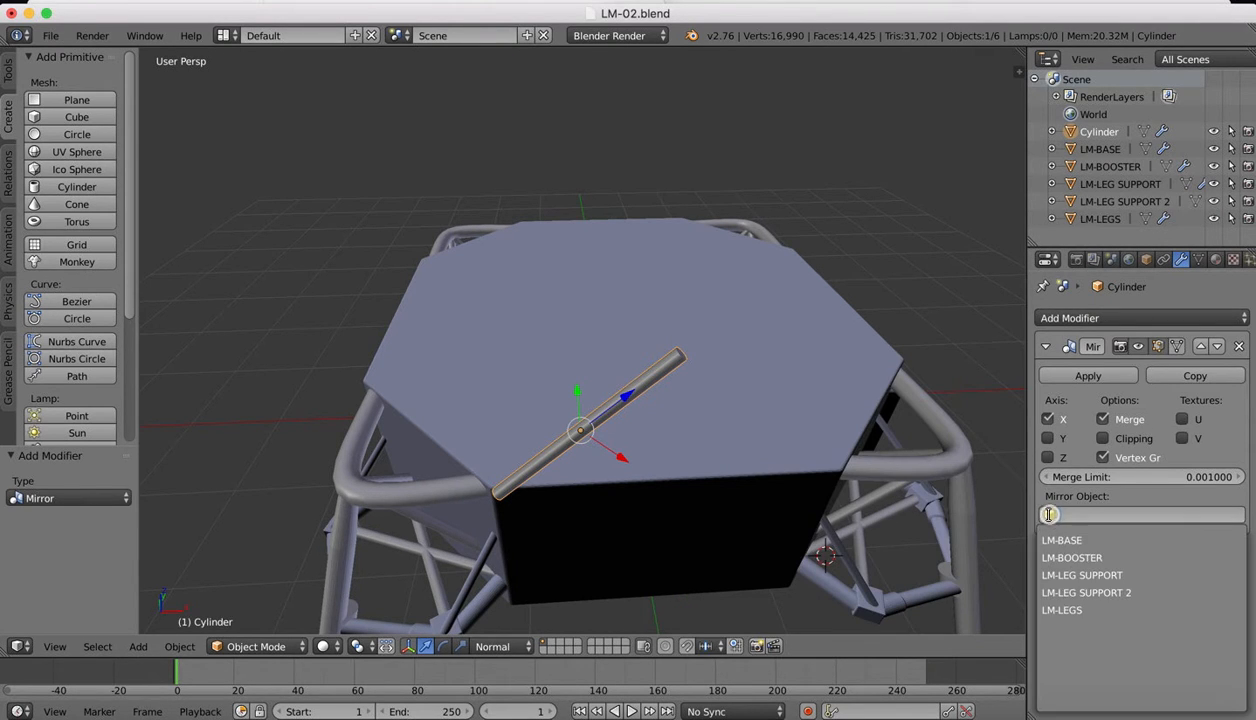
pyautogui.click(1096, 540)
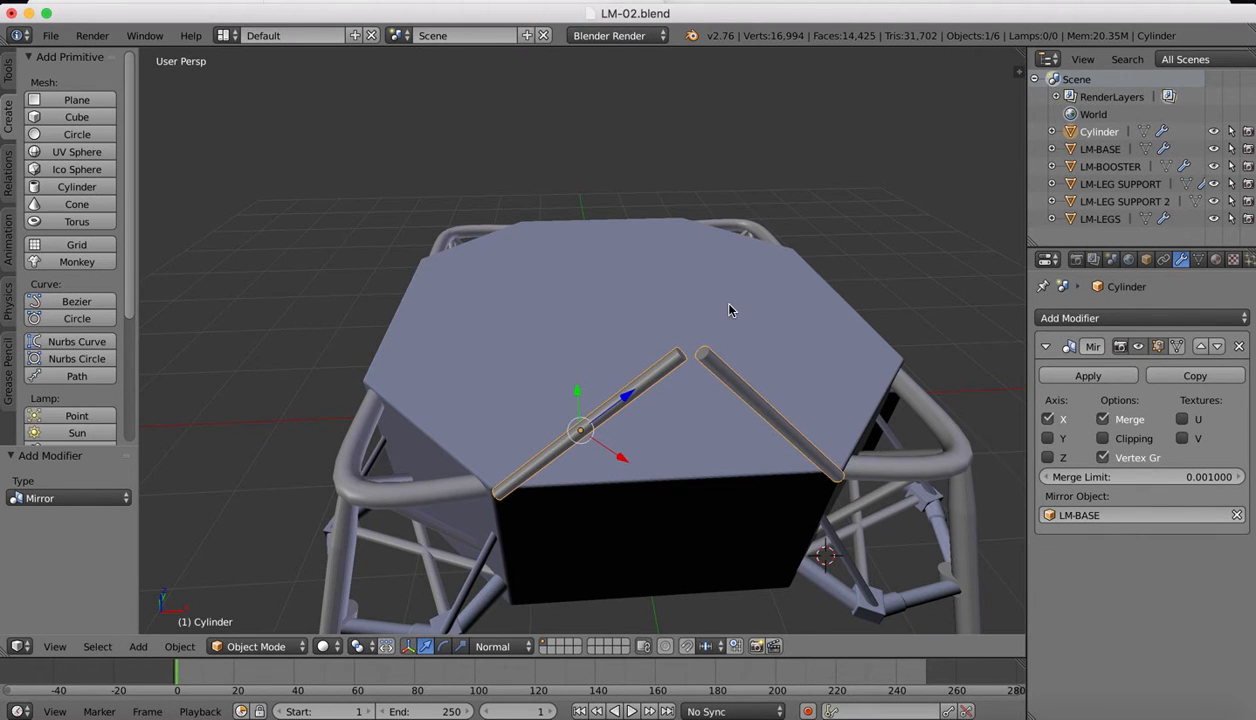
# Step: Close the gap at the apex by moving the strut along its own X axis, 0.021 in X and -0.021 in Z
pyautogui.scroll(10, 729, 310)
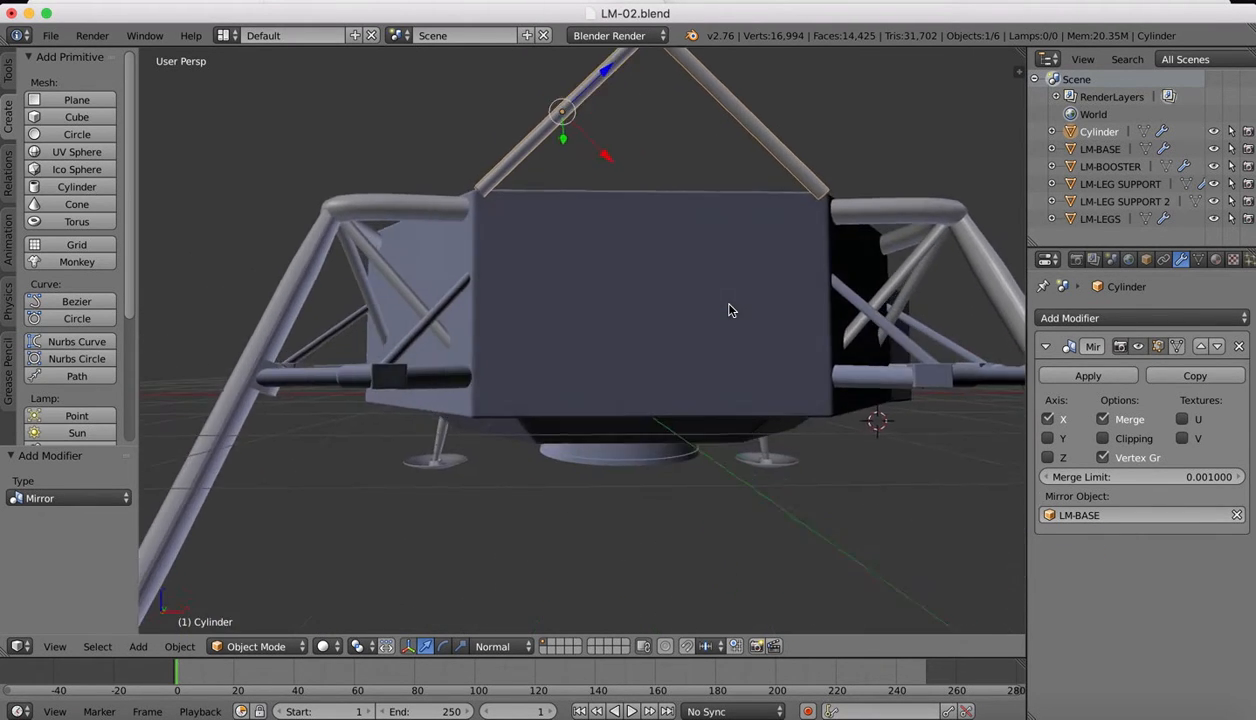
pyautogui.scroll(5, 729, 310)
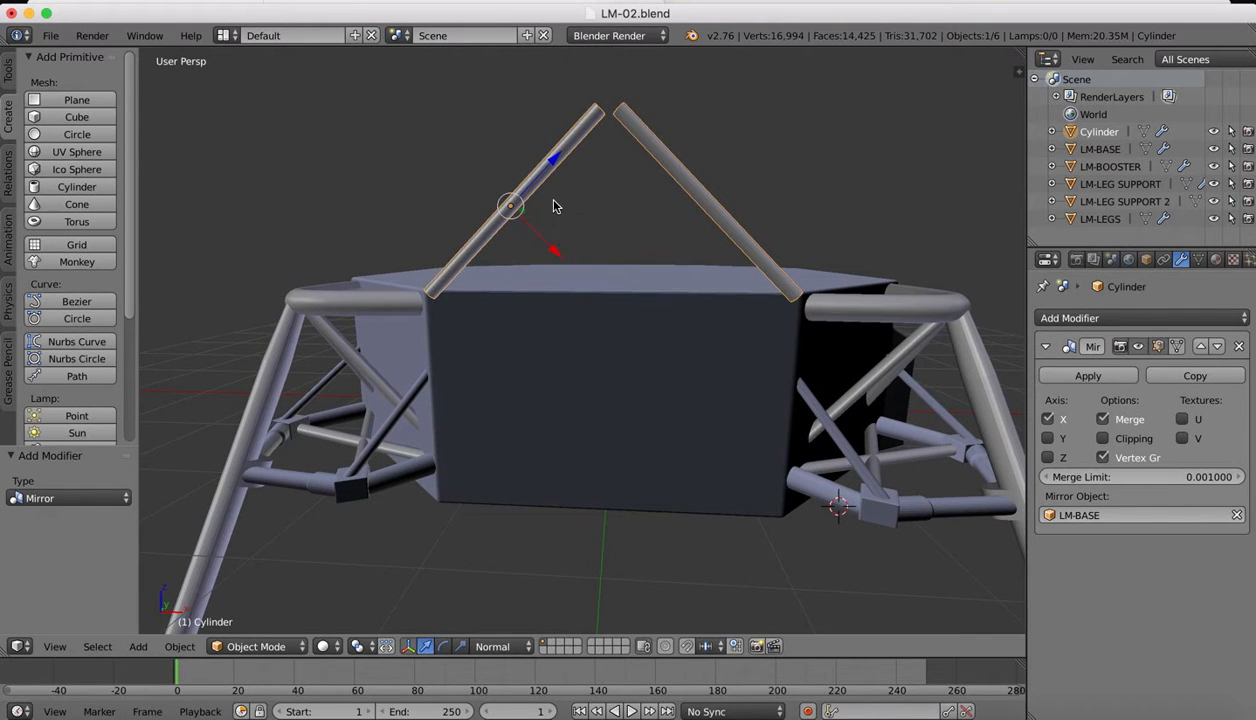
pyautogui.press('Tab')
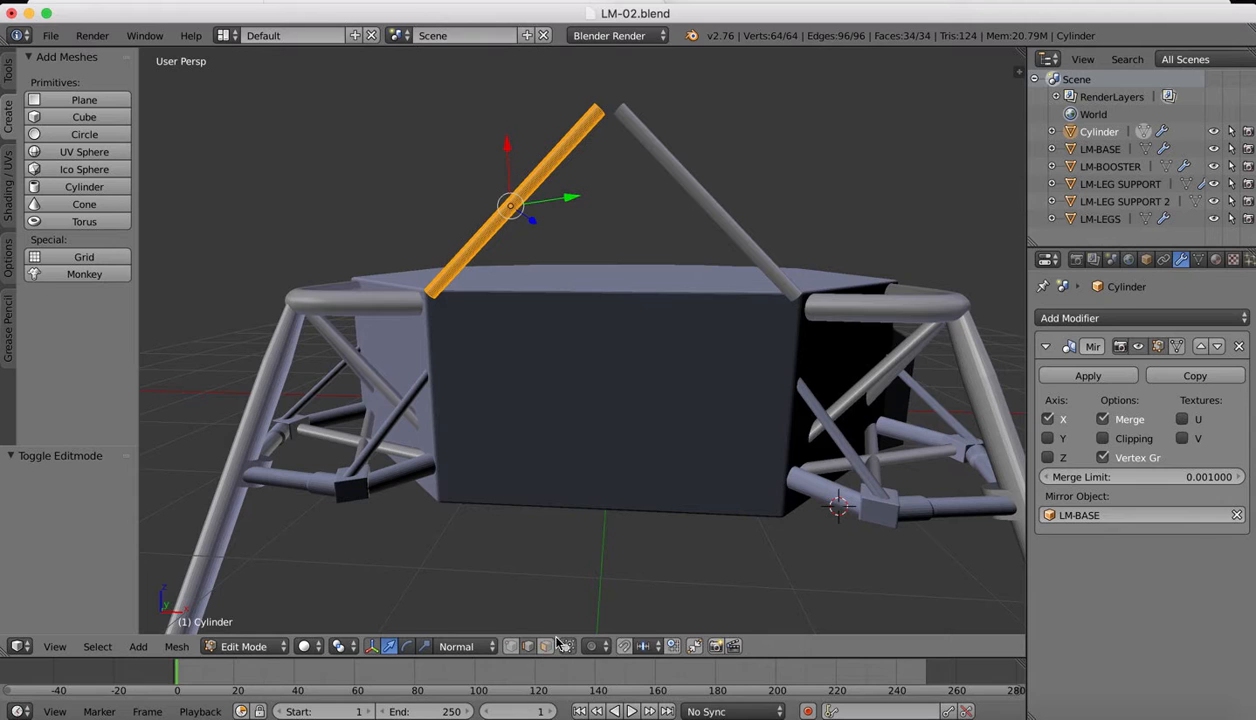
pyautogui.press('Tab')
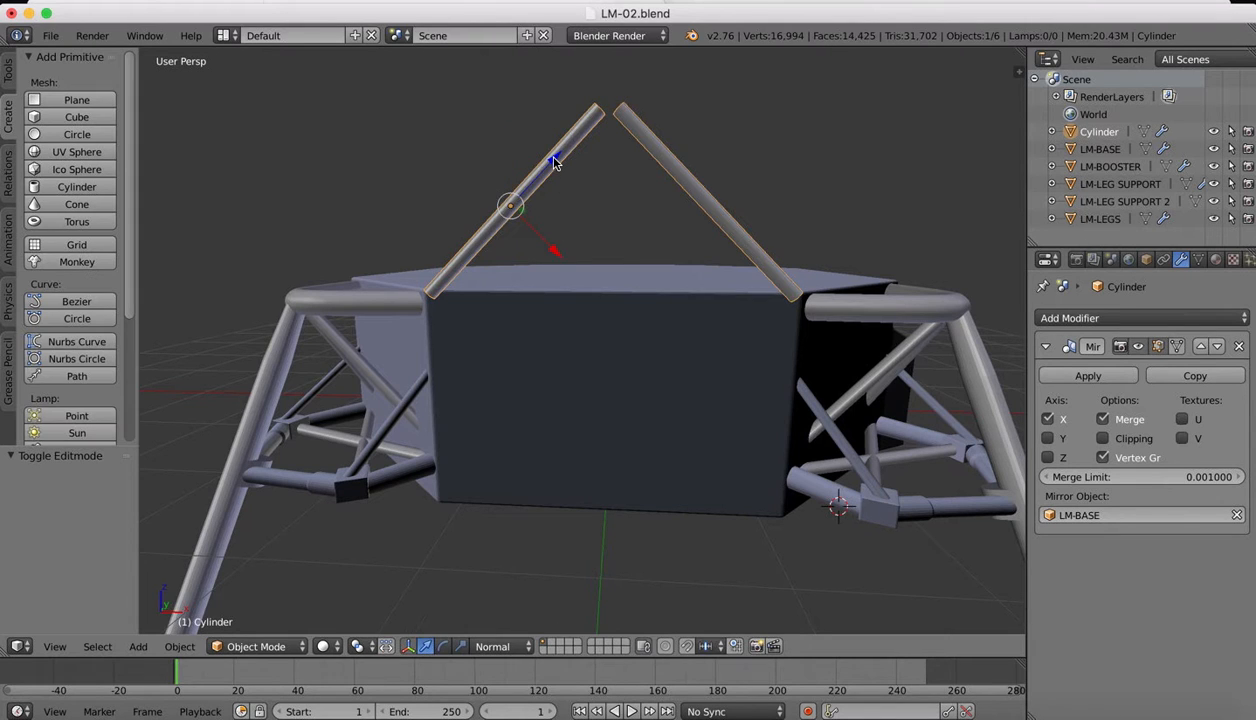
pyautogui.click(460, 646)
pyautogui.moveTo(552, 157); pyautogui.dragTo(552, 161)
pyautogui.click(426, 647)
pyautogui.moveTo(550, 257); pyautogui.dragTo(560, 256)
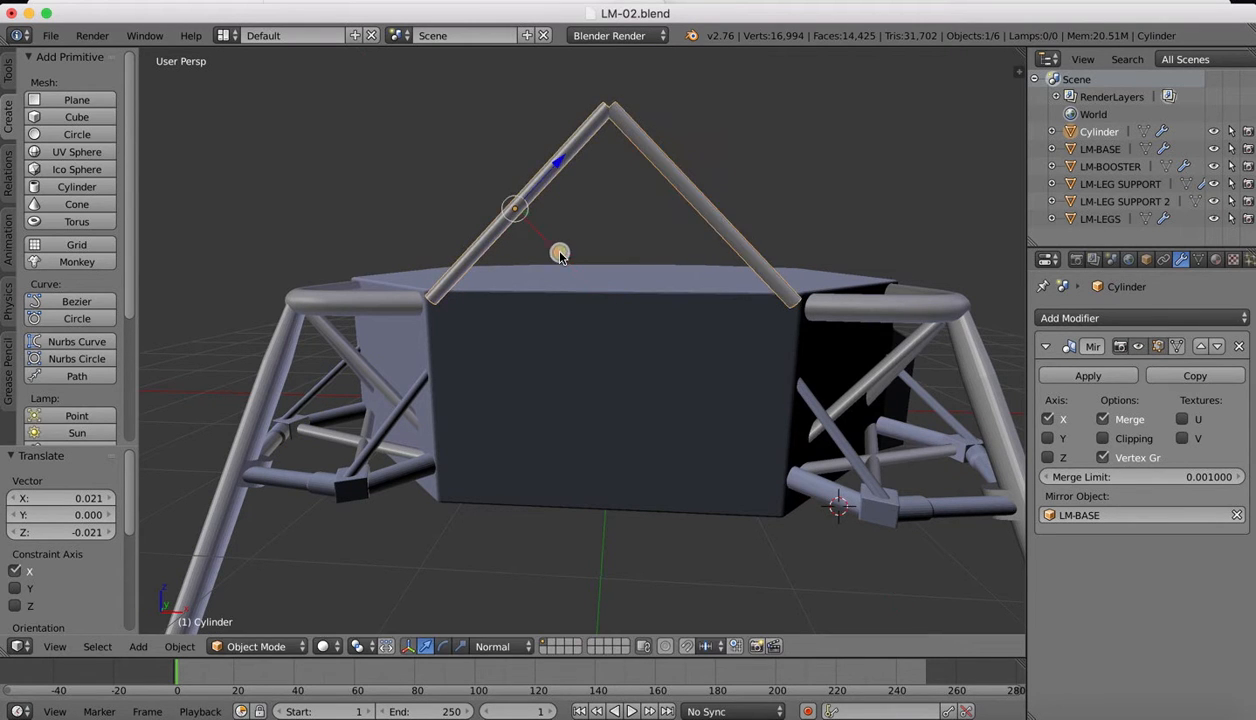
# Step: Tilt the mirrored struts inward over the base by rotating the cylinder about global Z twice, by -1.825° and -3.238°
pyautogui.moveTo(560, 256); pyautogui.dragTo(560, 257, button='middle')
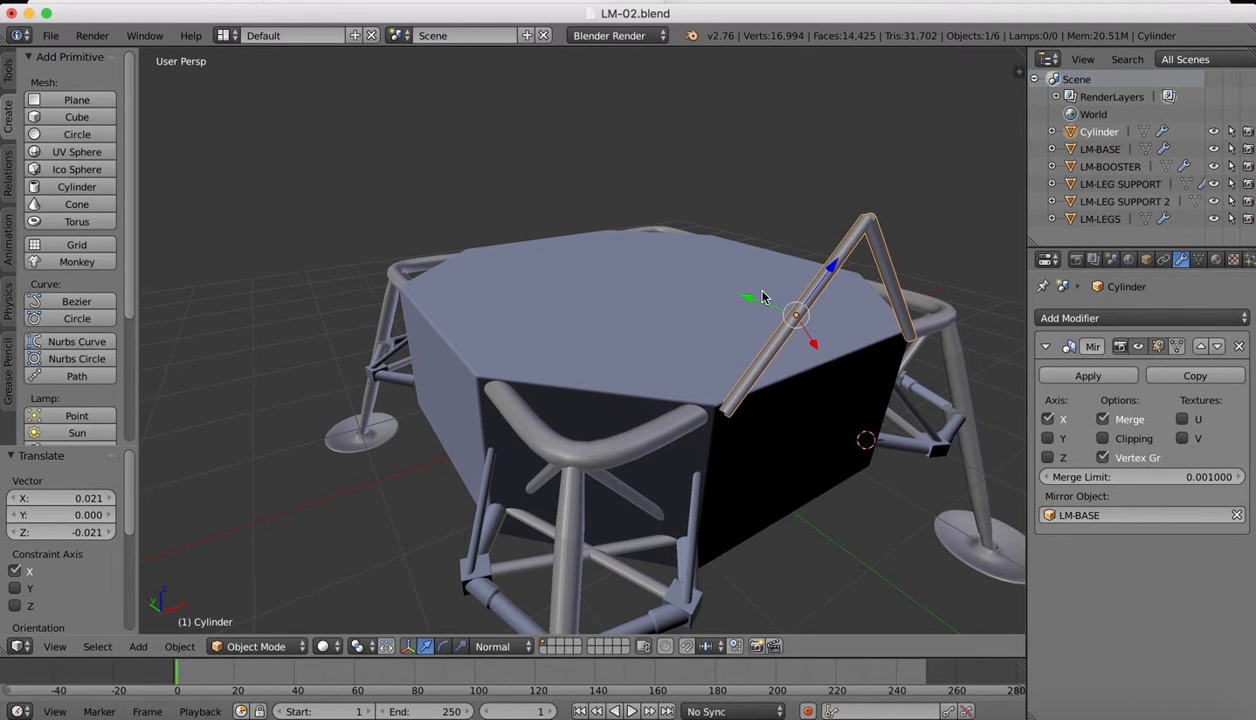
pyautogui.moveTo(762, 297); pyautogui.dragTo(811, 307, button='middle')
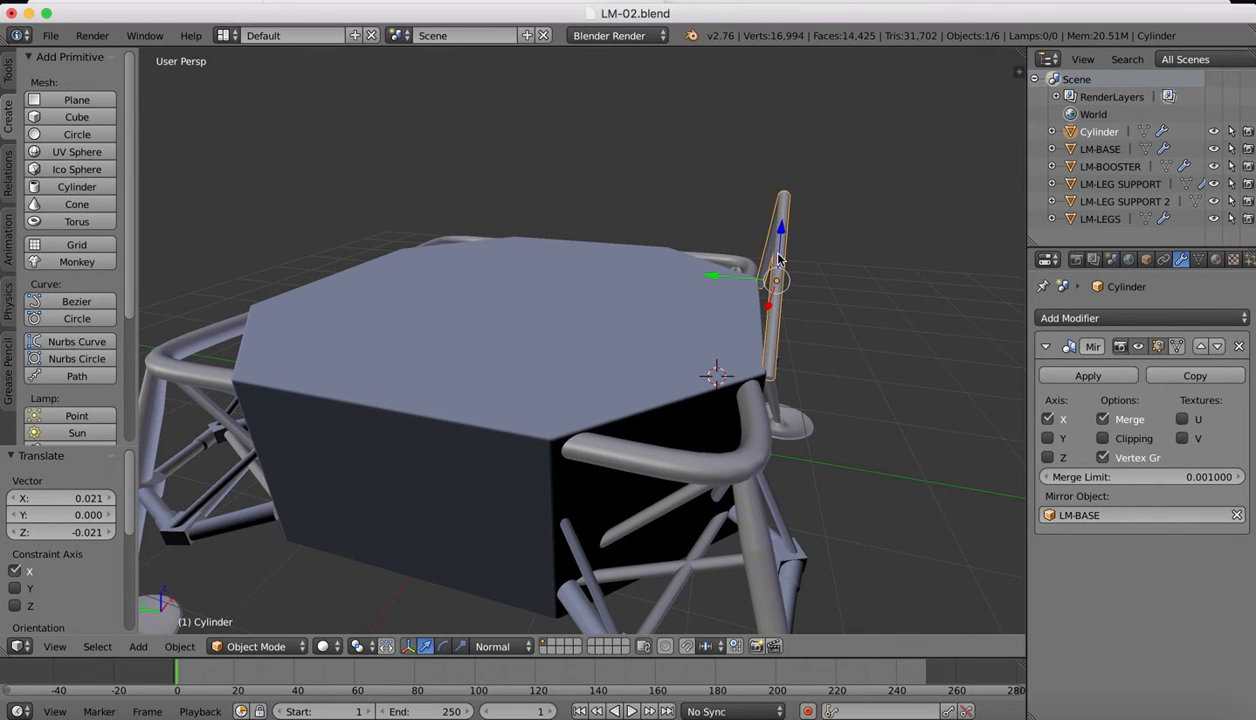
pyautogui.press('r')
pyautogui.press('z')
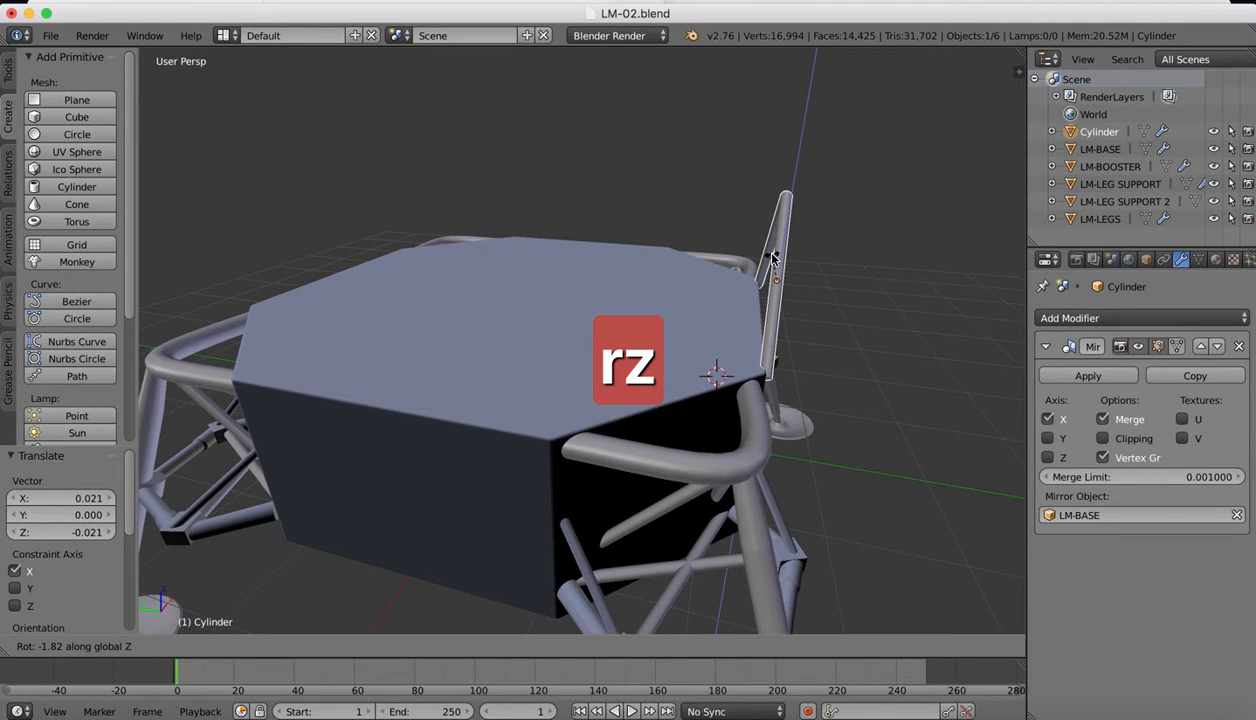
pyautogui.click(773, 258)
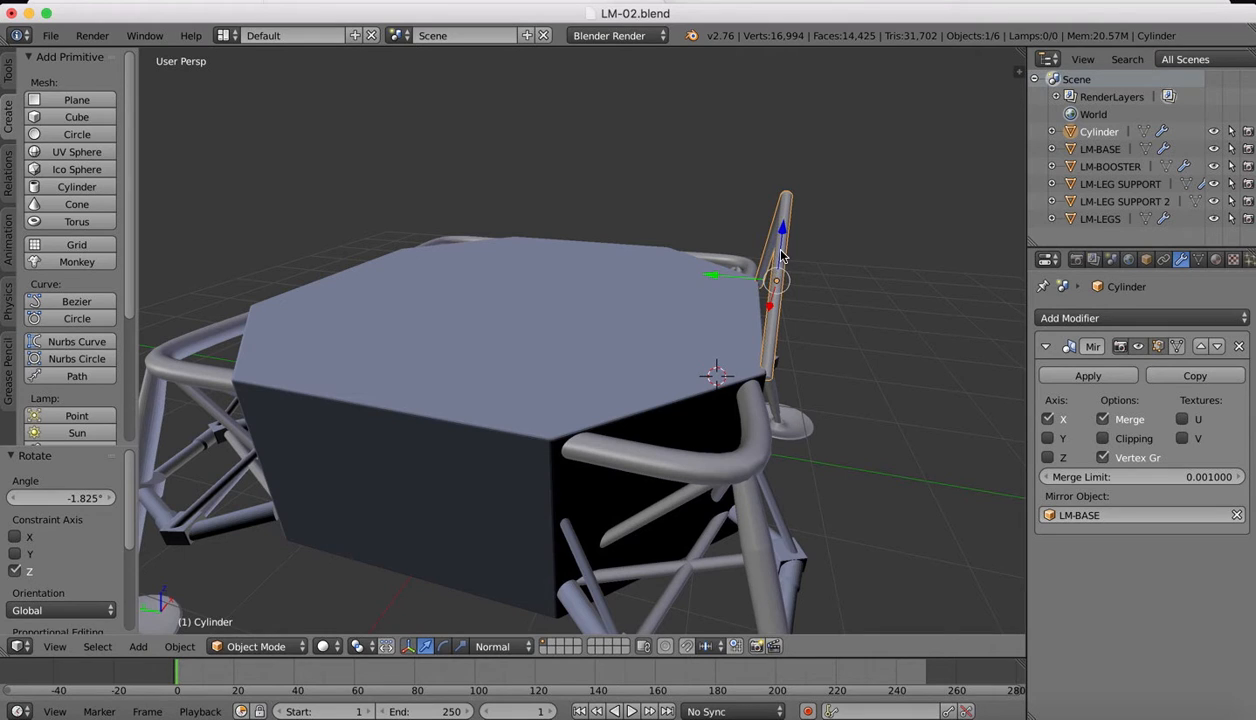
pyautogui.press('r')
pyautogui.press('z')
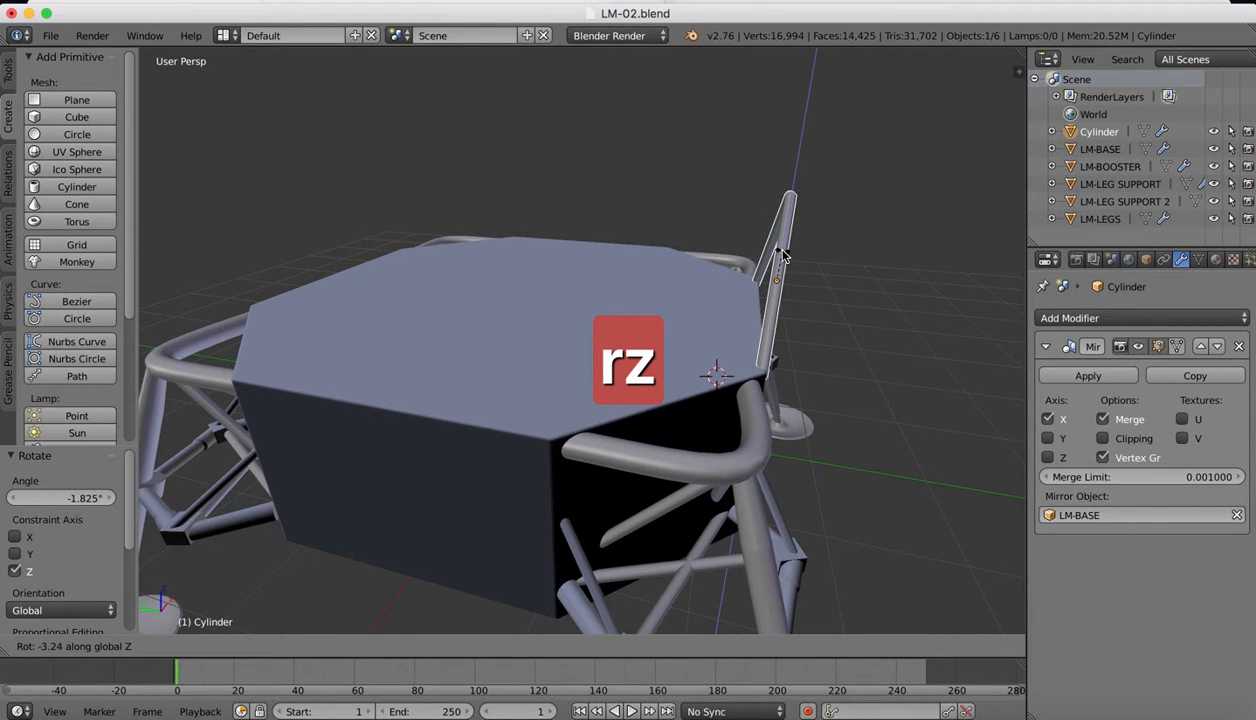
pyautogui.click(783, 257)
# Step: Move the tilted strut outward along its own Y axis, by about -0.065 in Y, to line up with the base edge
pyautogui.moveTo(694, 266); pyautogui.dragTo(712, 271, button='middle')
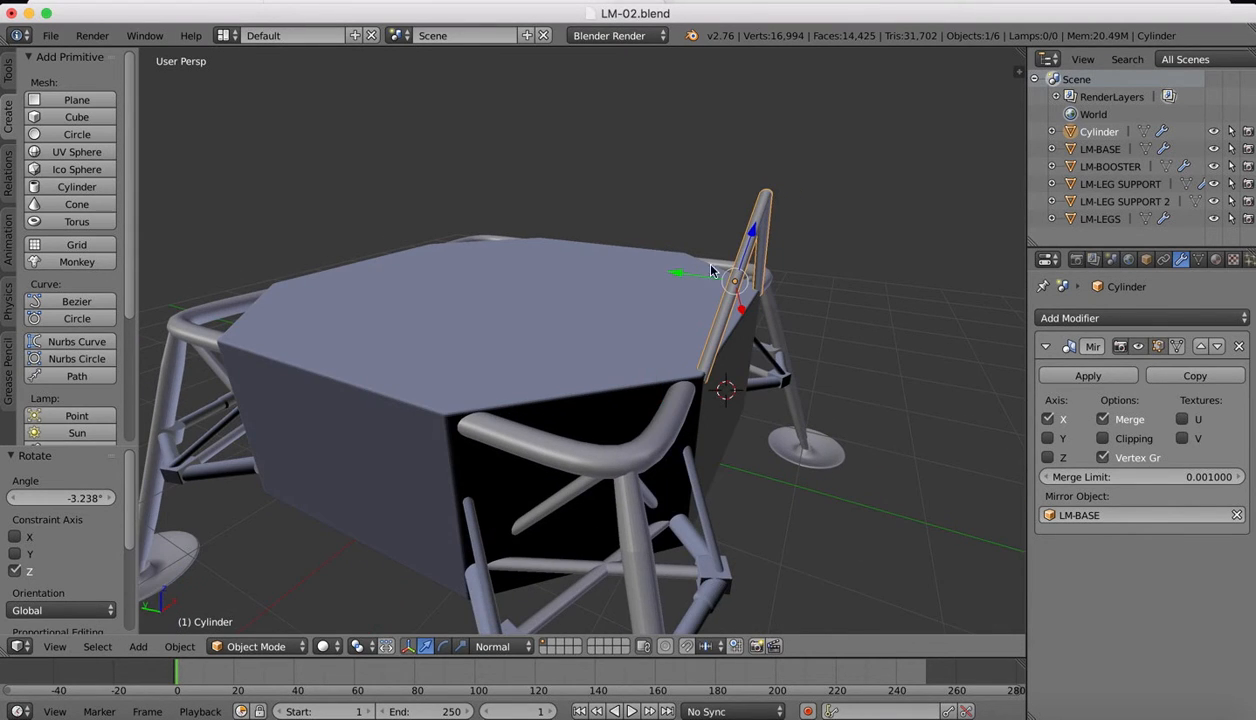
pyautogui.press('g')
pyautogui.press('y')
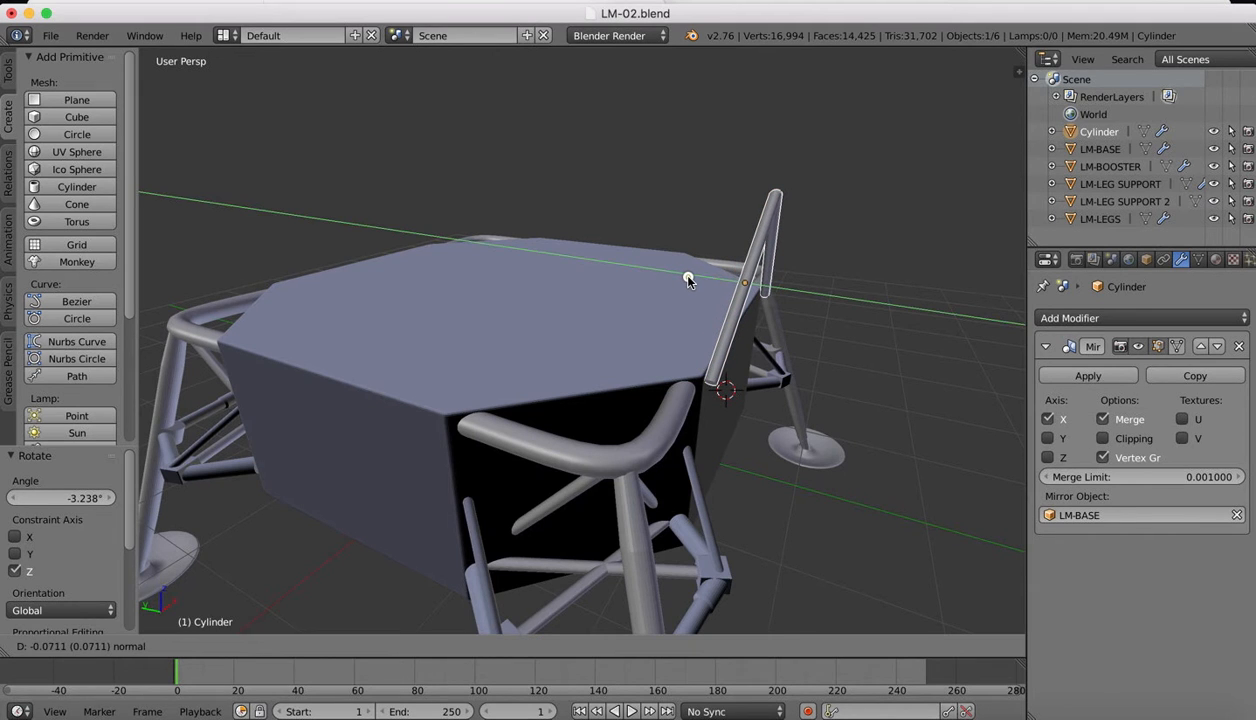
pyautogui.click(687, 280)
pyautogui.moveTo(622, 280); pyautogui.dragTo(617, 253, button='middle')
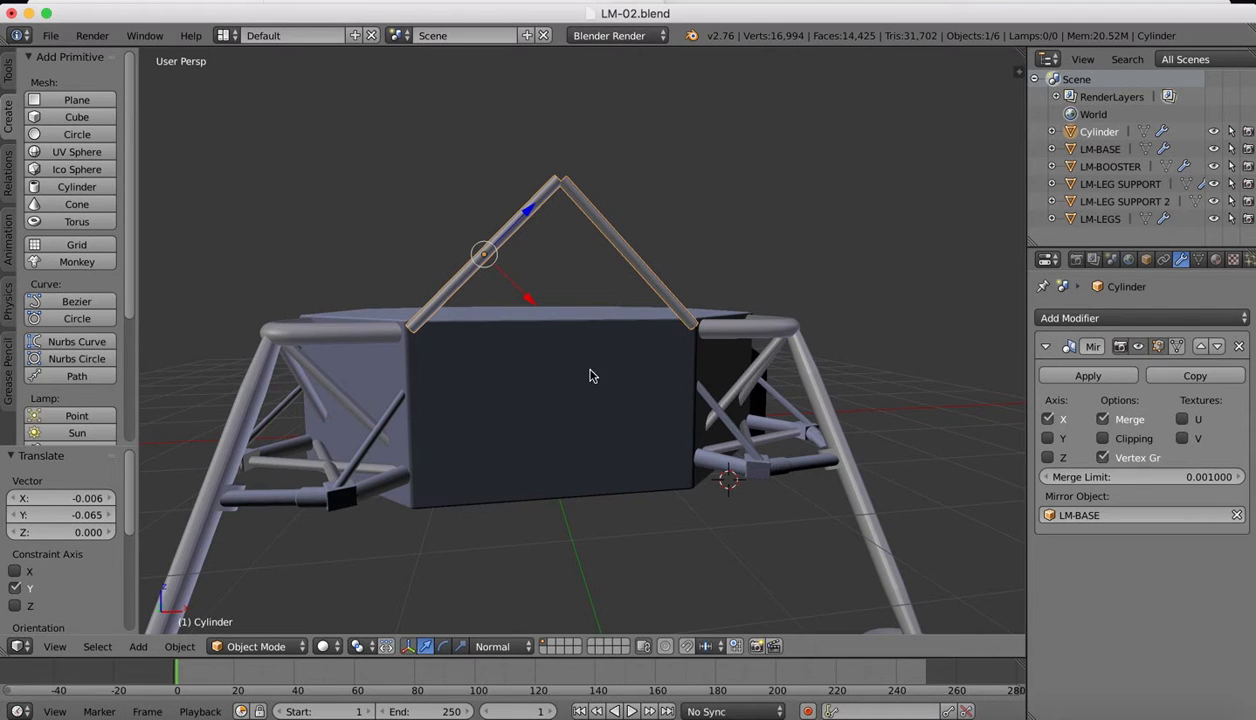
# Step: Check the strut layout in the lunar module reference images in Preview, and duplicate the mirrored strut in place in Blender
pyautogui.click(1045, 708)
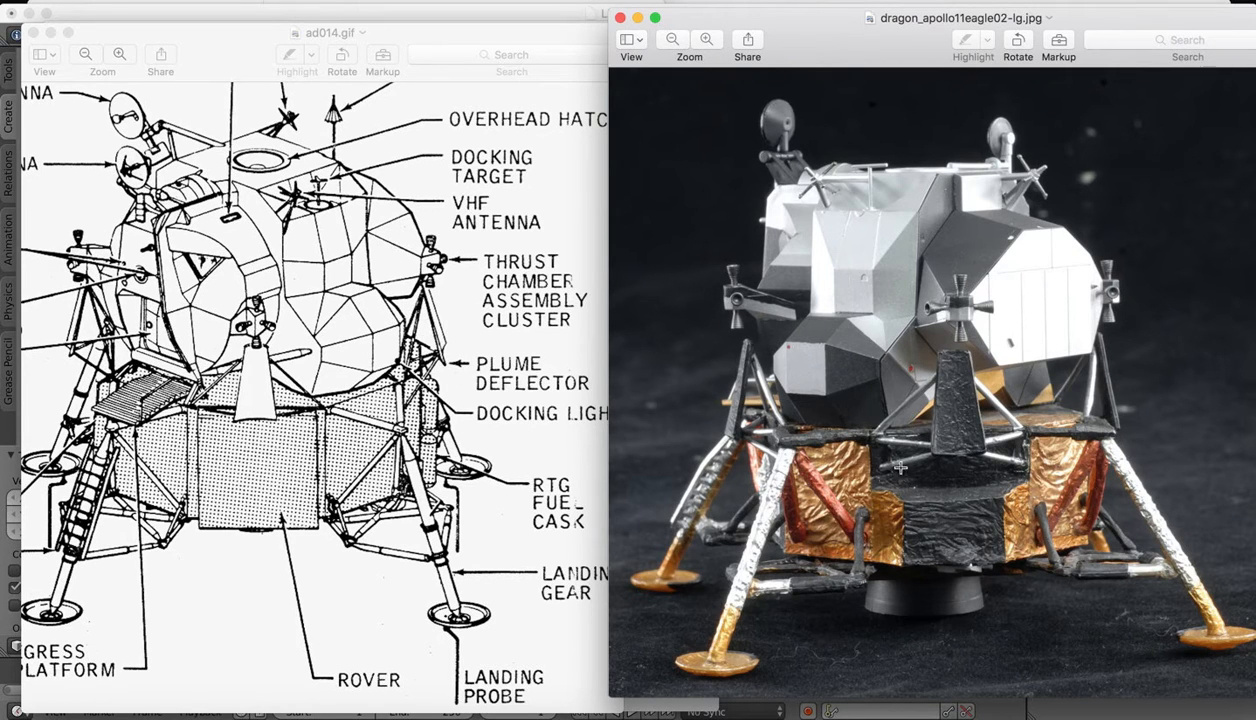
pyautogui.click(1012, 704)
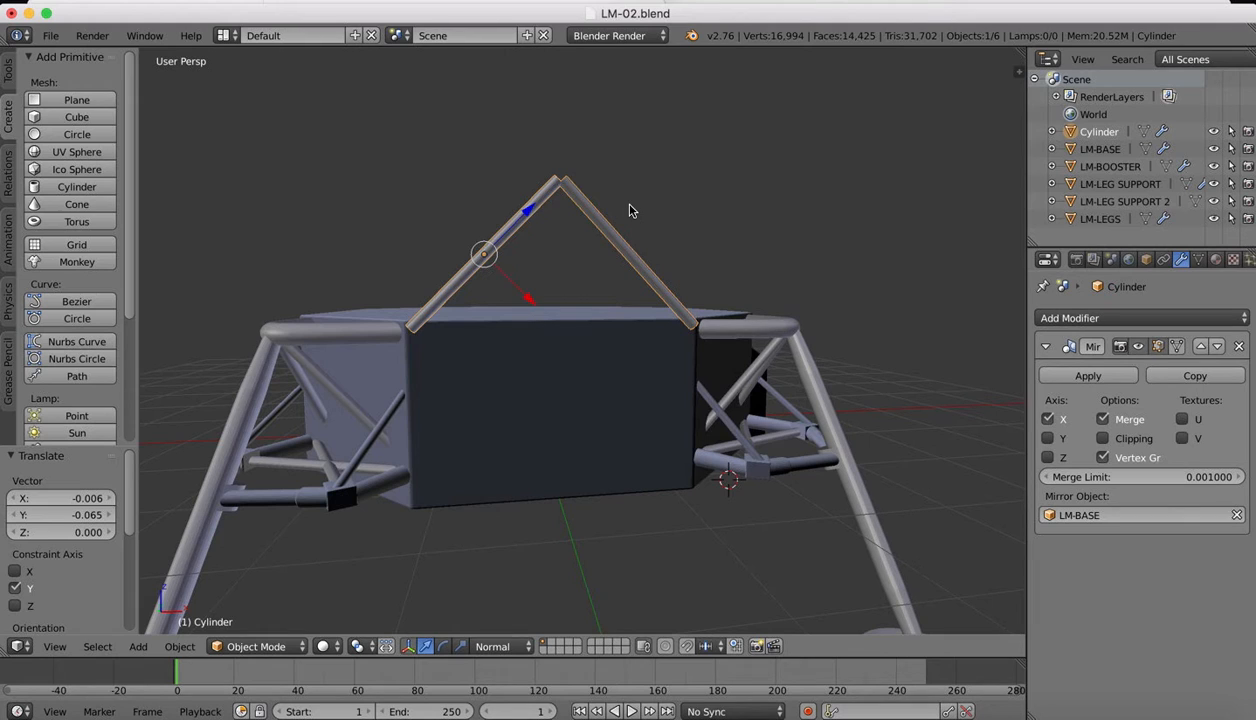
pyautogui.hotkey('shift', 'd')
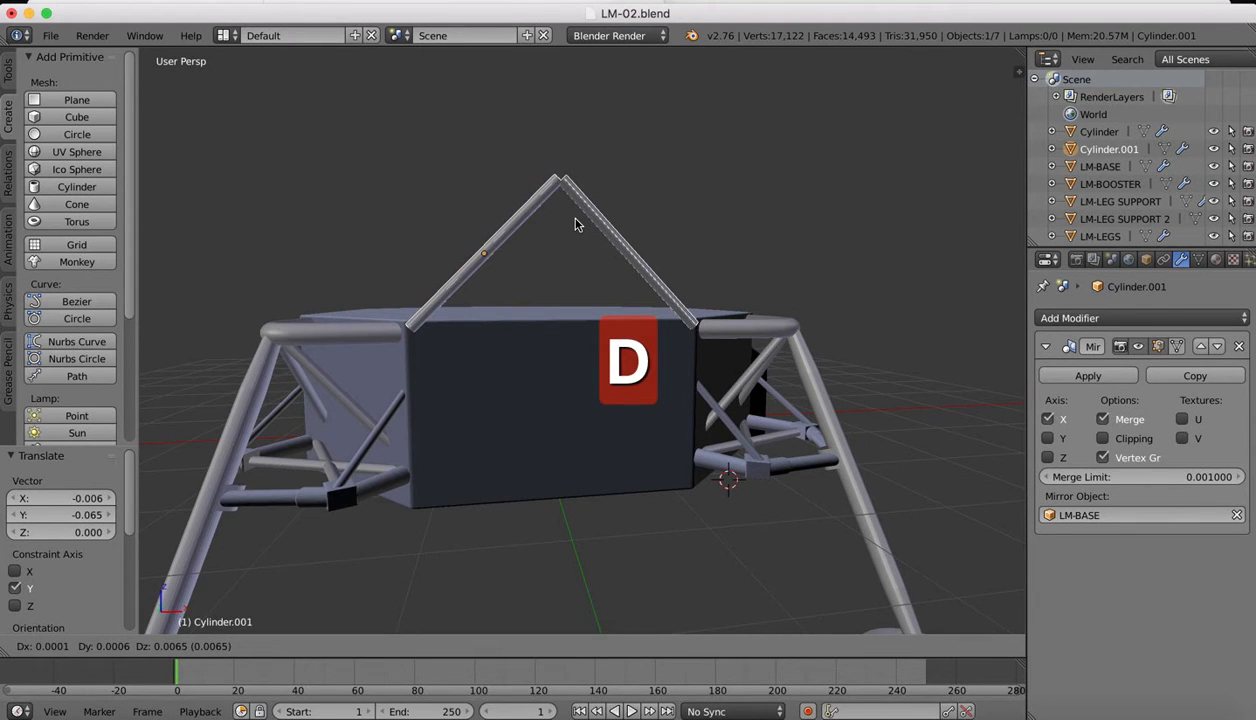
pyautogui.click(575, 223)
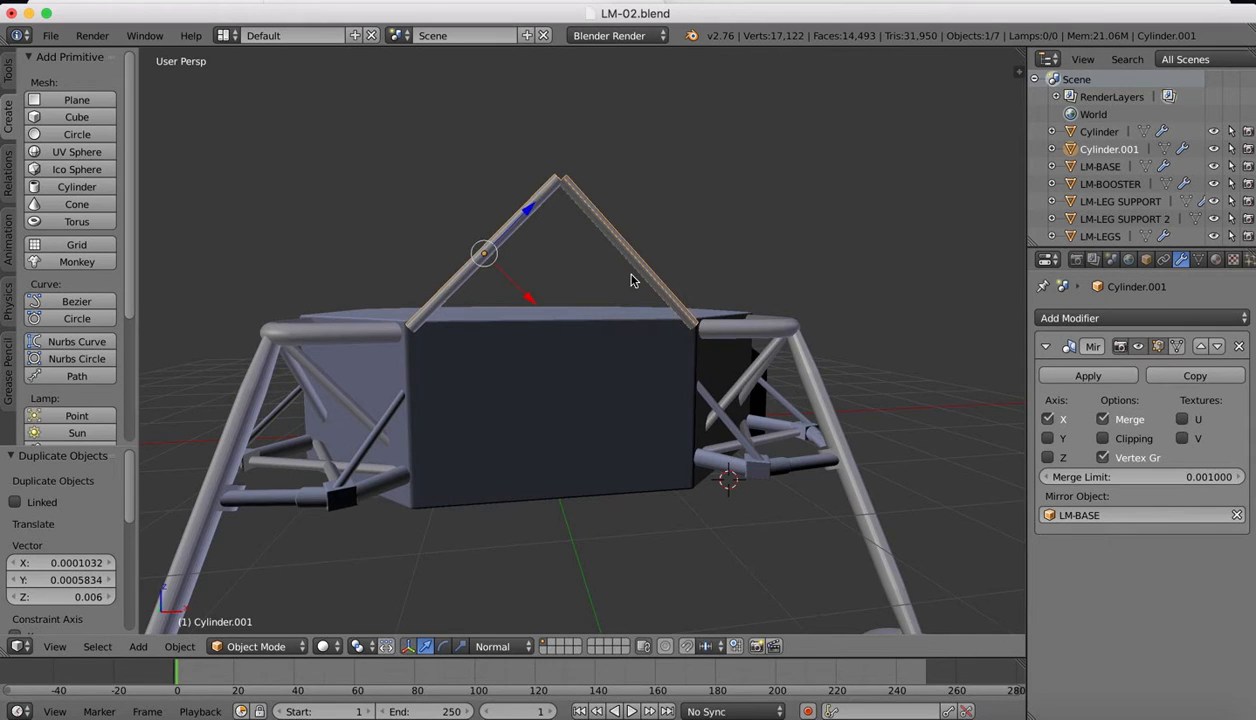
pyautogui.moveTo(631, 280); pyautogui.dragTo(631, 280, button='middle')
pyautogui.press('s')
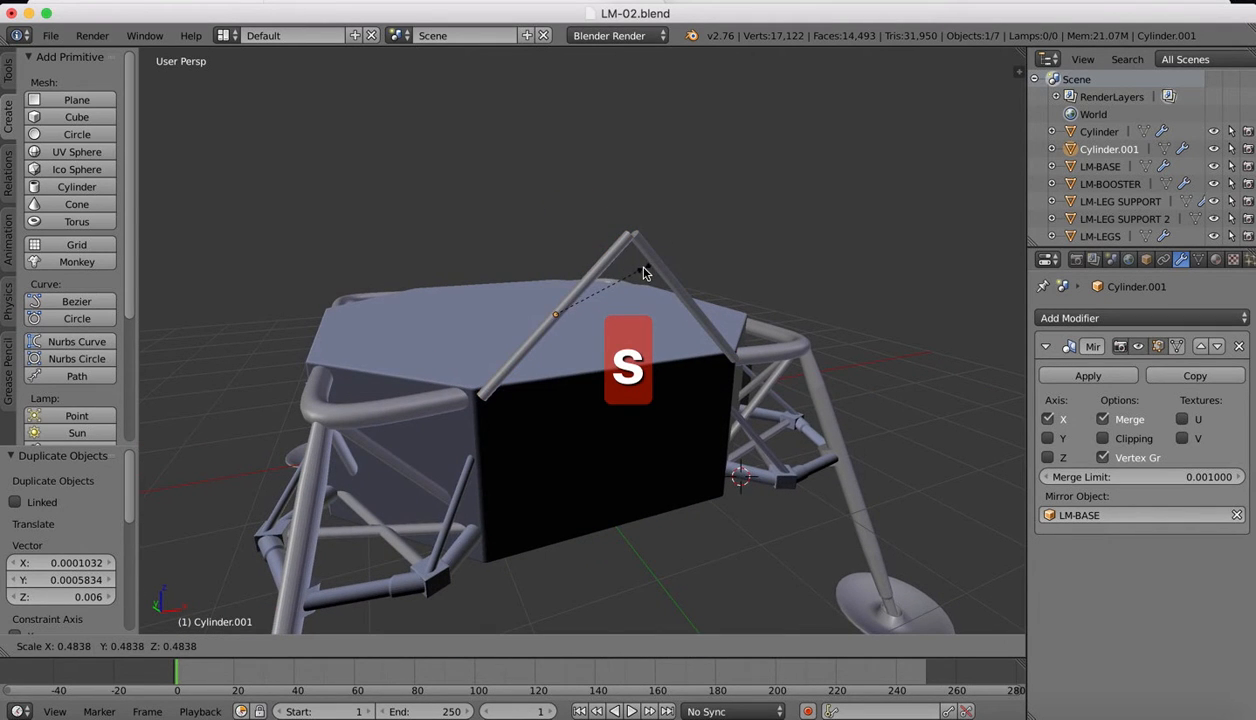
pyautogui.rightClick(660, 256)
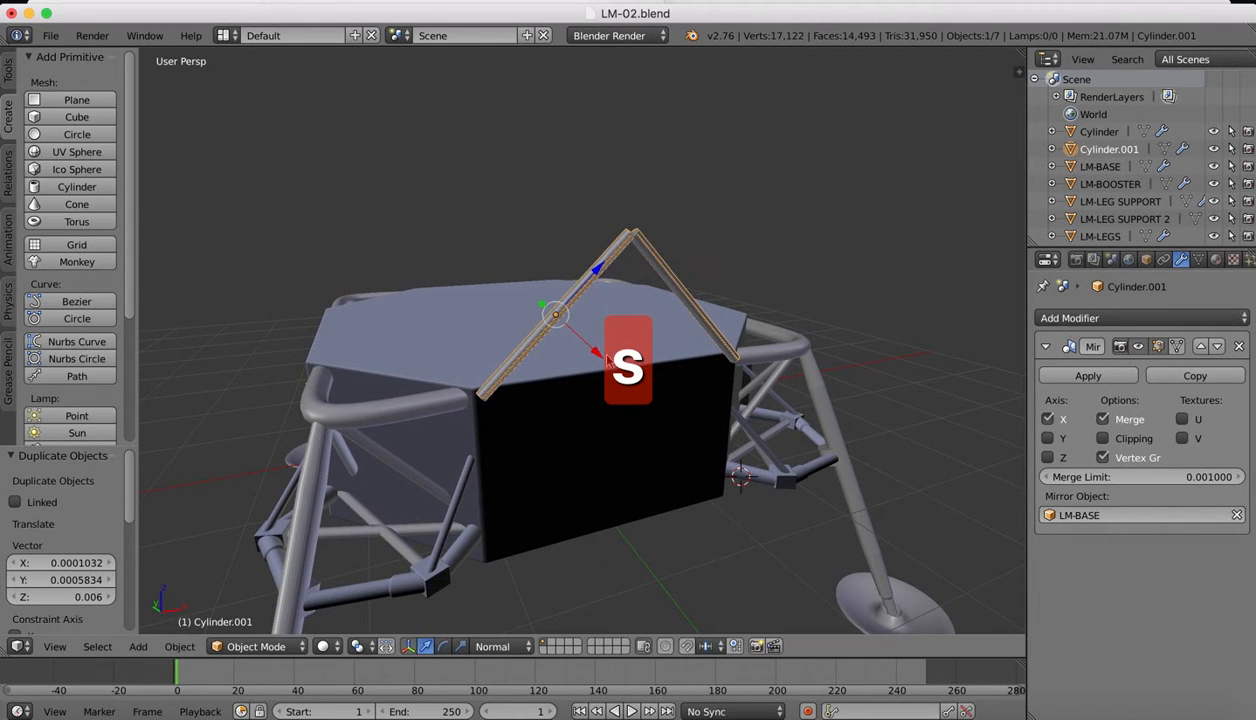
# Step: Shift the duplicate strut along its own X axis, 0.100 in X and -0.100 in Z, away from the original
pyautogui.hotkey('shift', 'd')
pyautogui.press('x')
pyautogui.press('x')
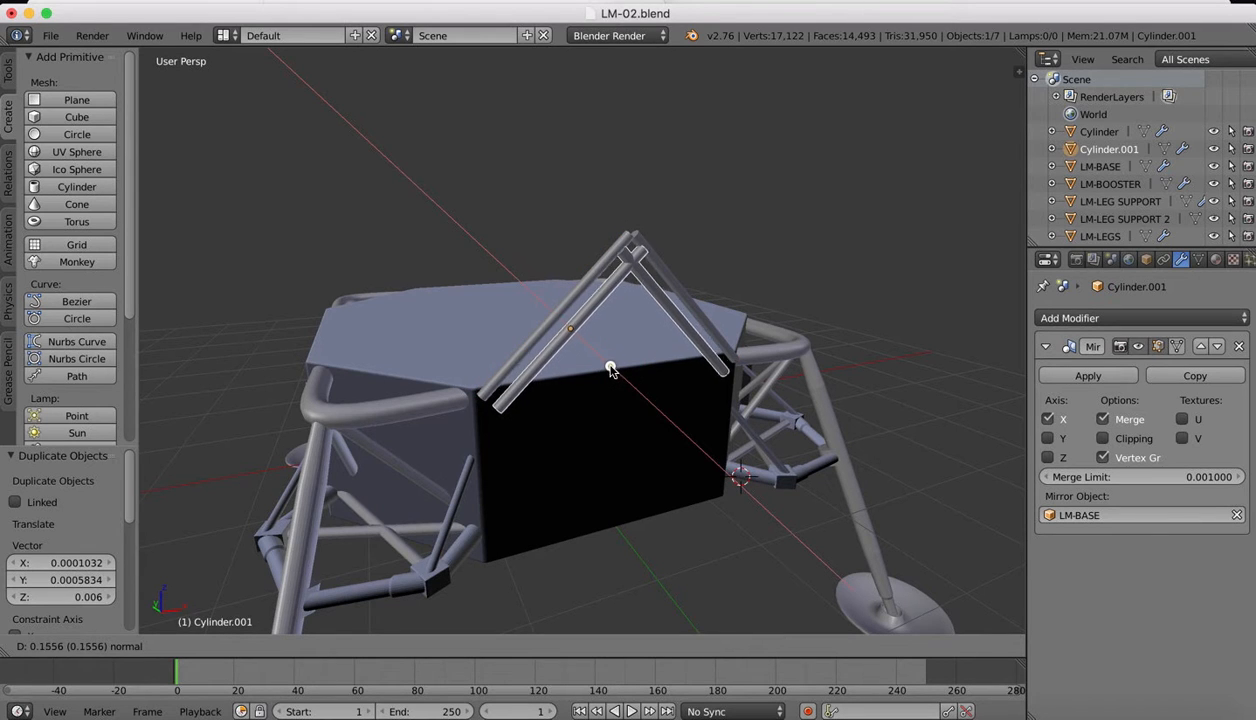
pyautogui.click(610, 369)
pyautogui.moveTo(640, 342); pyautogui.dragTo(424, 535, button='middle')
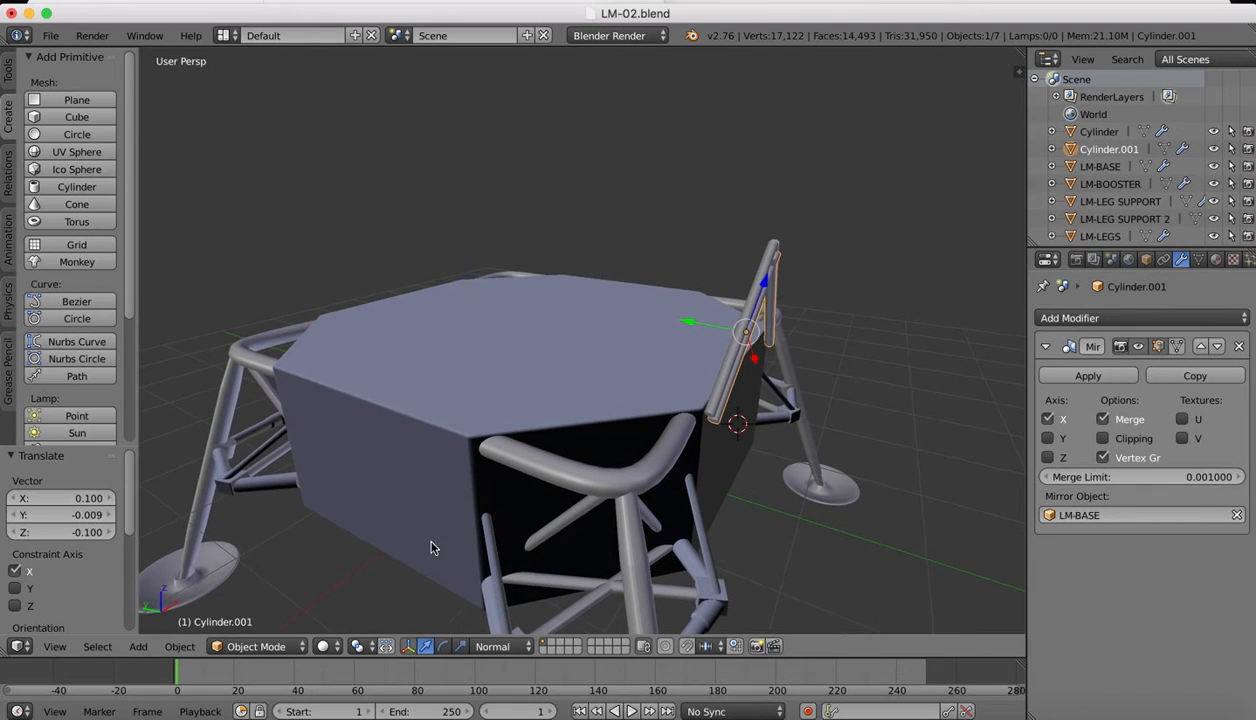
# Step: Rotate the duplicate strut about -86.5° around the global Z axis
pyautogui.press('r')
pyautogui.press('z')
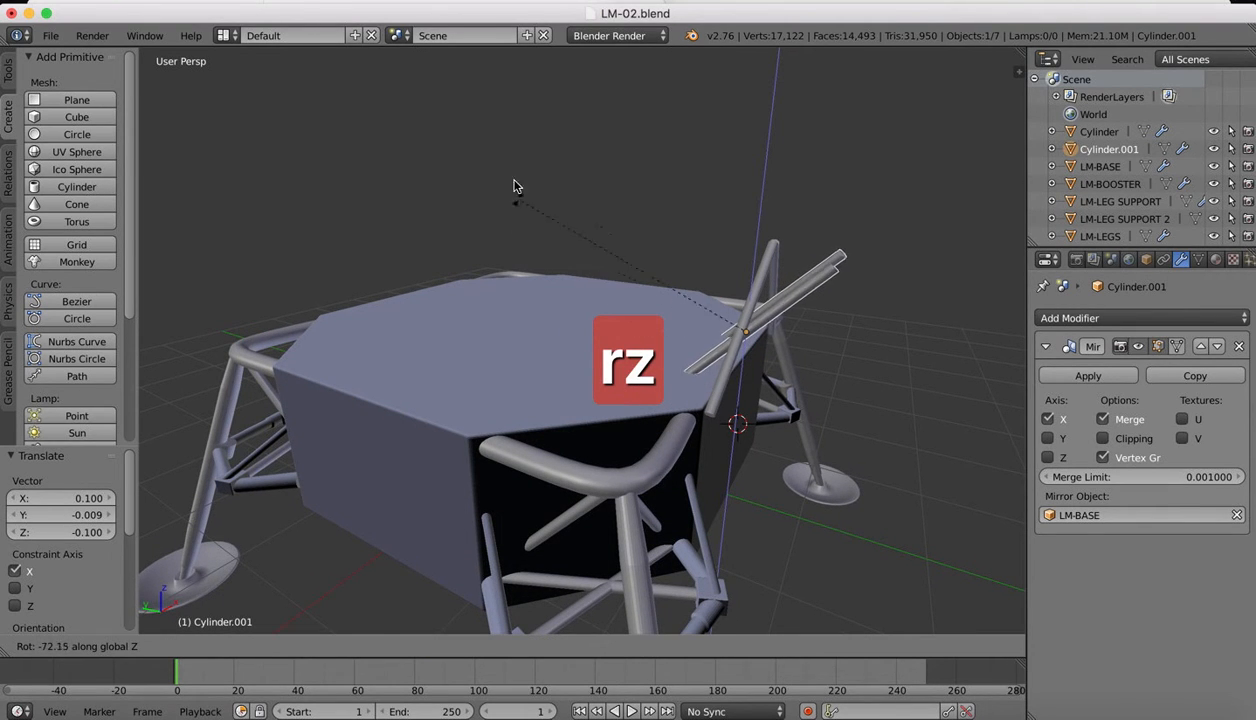
pyautogui.click(504, 98)
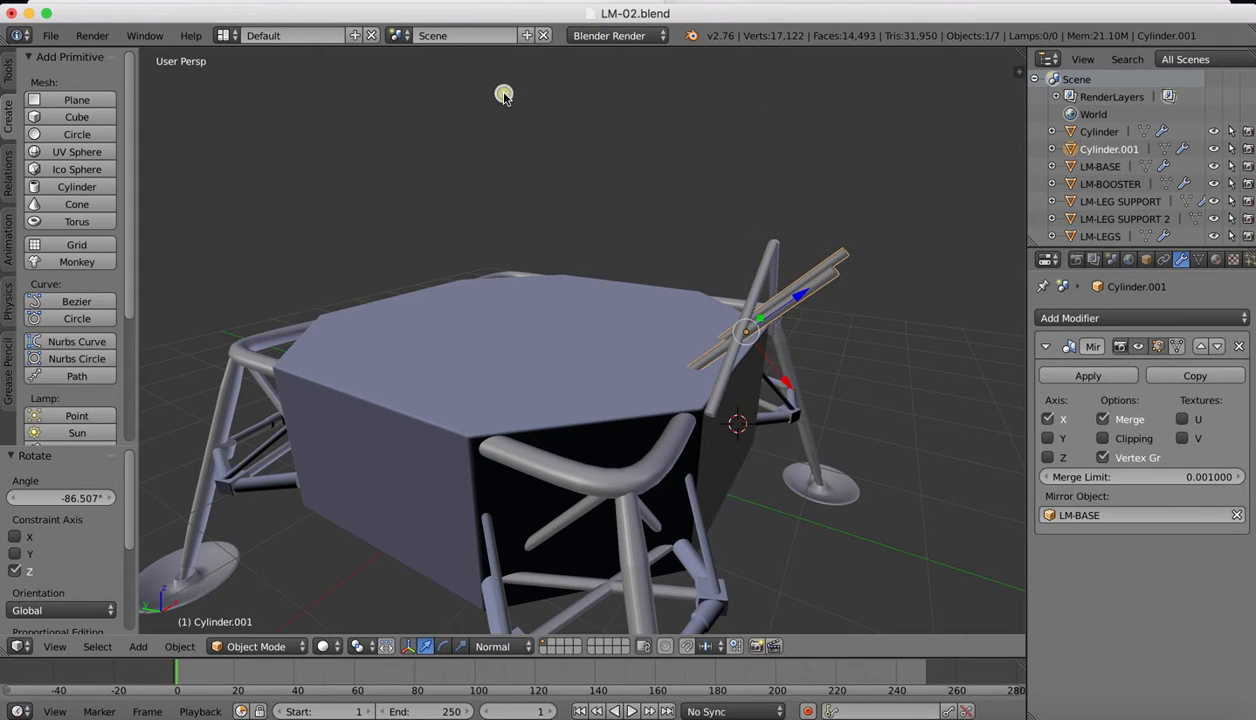
# Step: Lower the duplicate strut along its own X axis and move it -0.636 in X along its own Y axis to the base's front corner
pyautogui.hscroll(10, 504, 98)
pyautogui.hscroll(-5, 504, 98)
pyautogui.hscroll(-3, 504, 98)
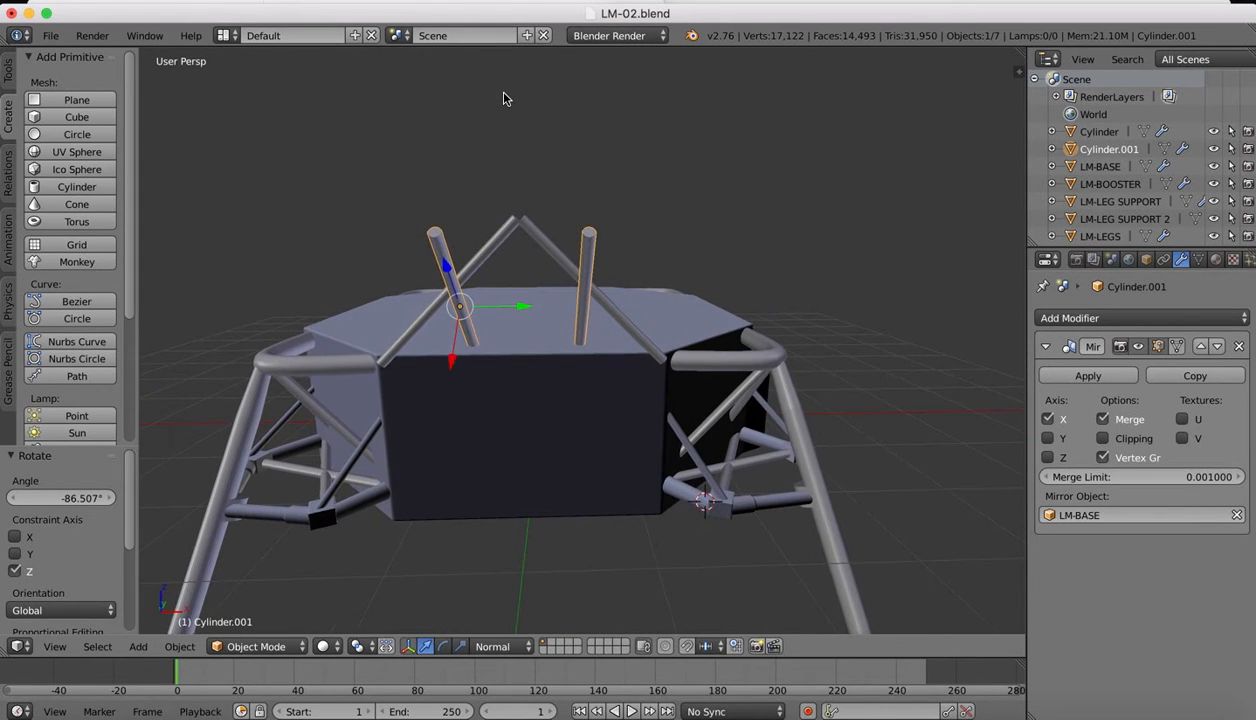
pyautogui.click(504, 96)
pyautogui.moveTo(451, 360); pyautogui.dragTo(440, 405)
pyautogui.moveTo(508, 357); pyautogui.dragTo(426, 356)
pyautogui.rightClick(334, 415)
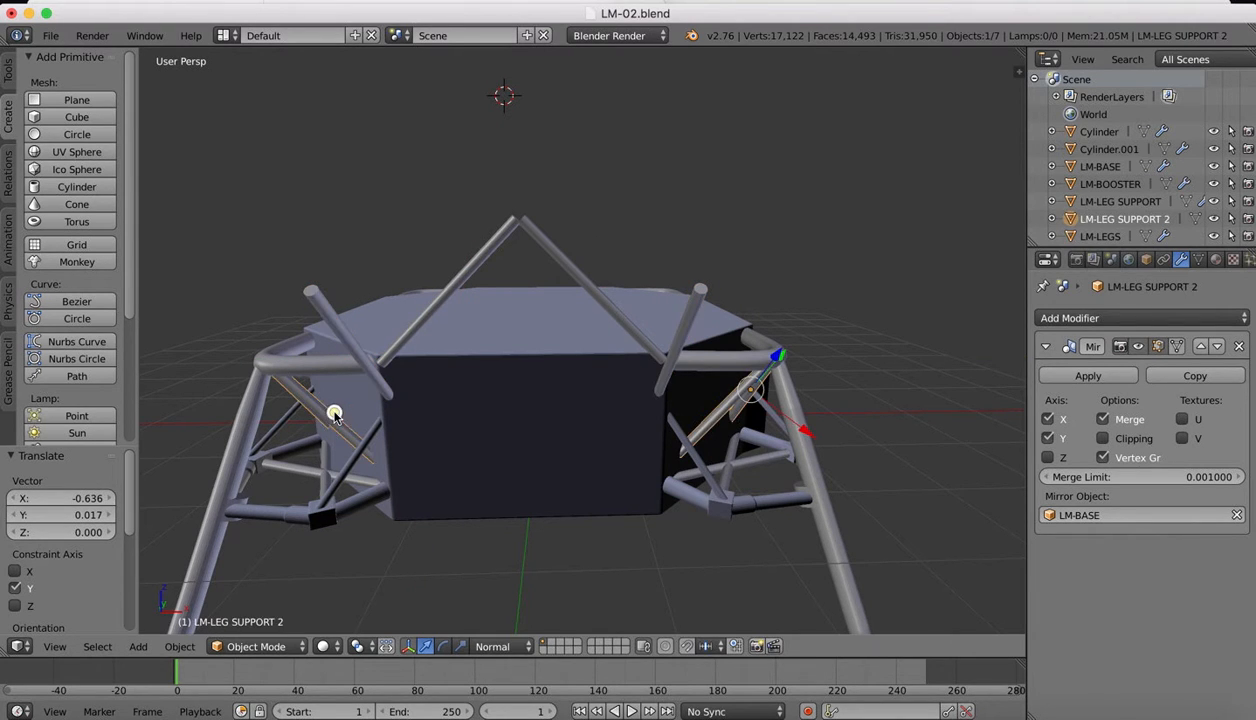
pyautogui.rightClick(372, 368)
pyautogui.rightClick(338, 412)
pyautogui.press('g')
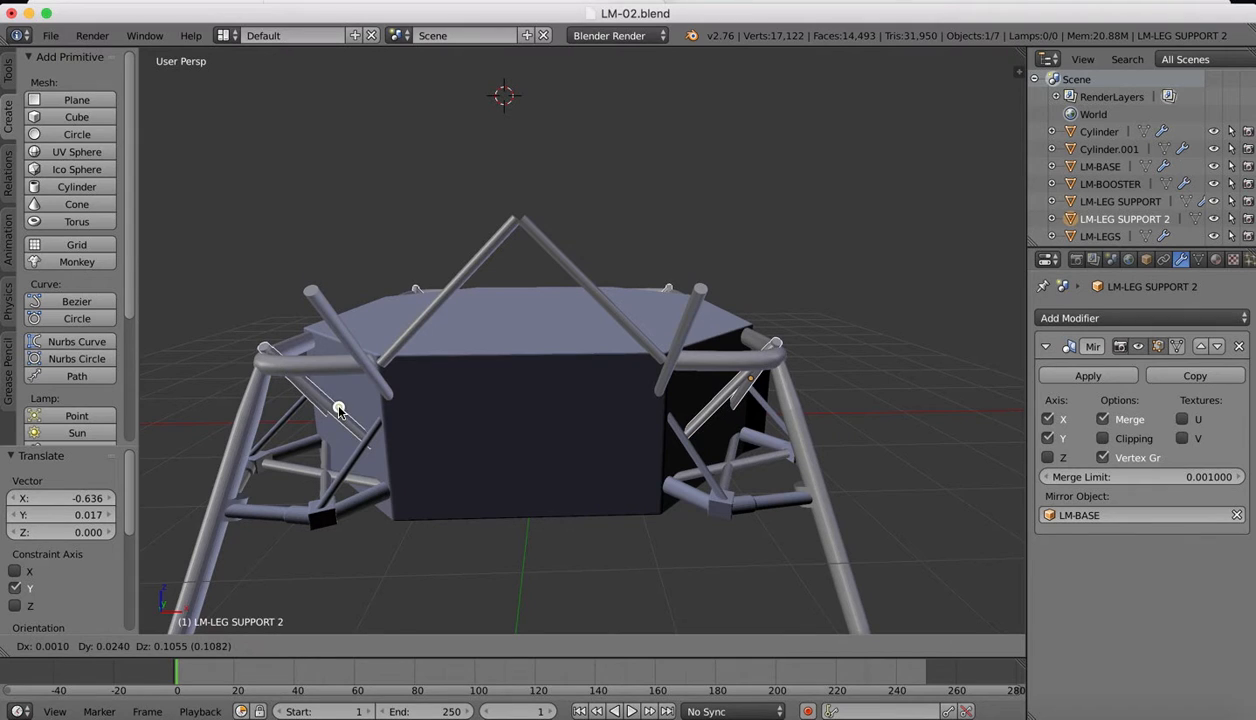
pyautogui.press('Escape')
# Step: Shift the upright strut Cylinder.001 at the base's front corner about -0.097 along its own X axis
pyautogui.rightClick(377, 378)
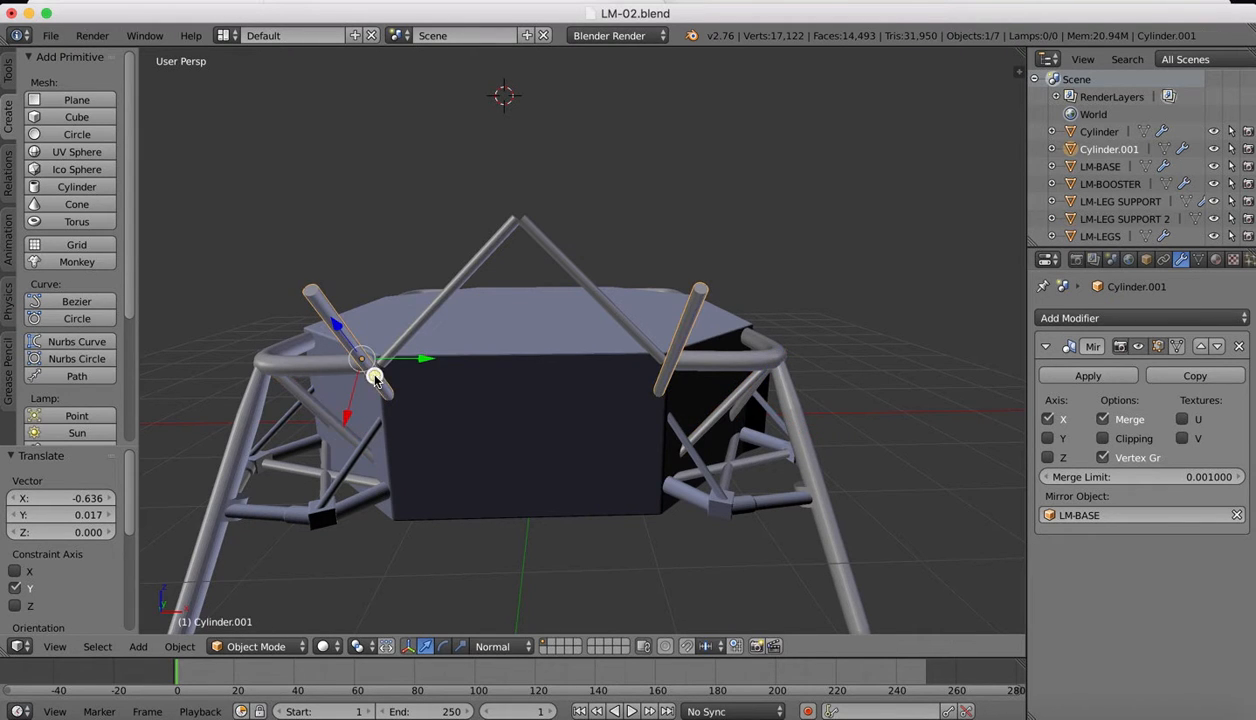
pyautogui.press('g')
pyautogui.press('x')
pyautogui.press('x')
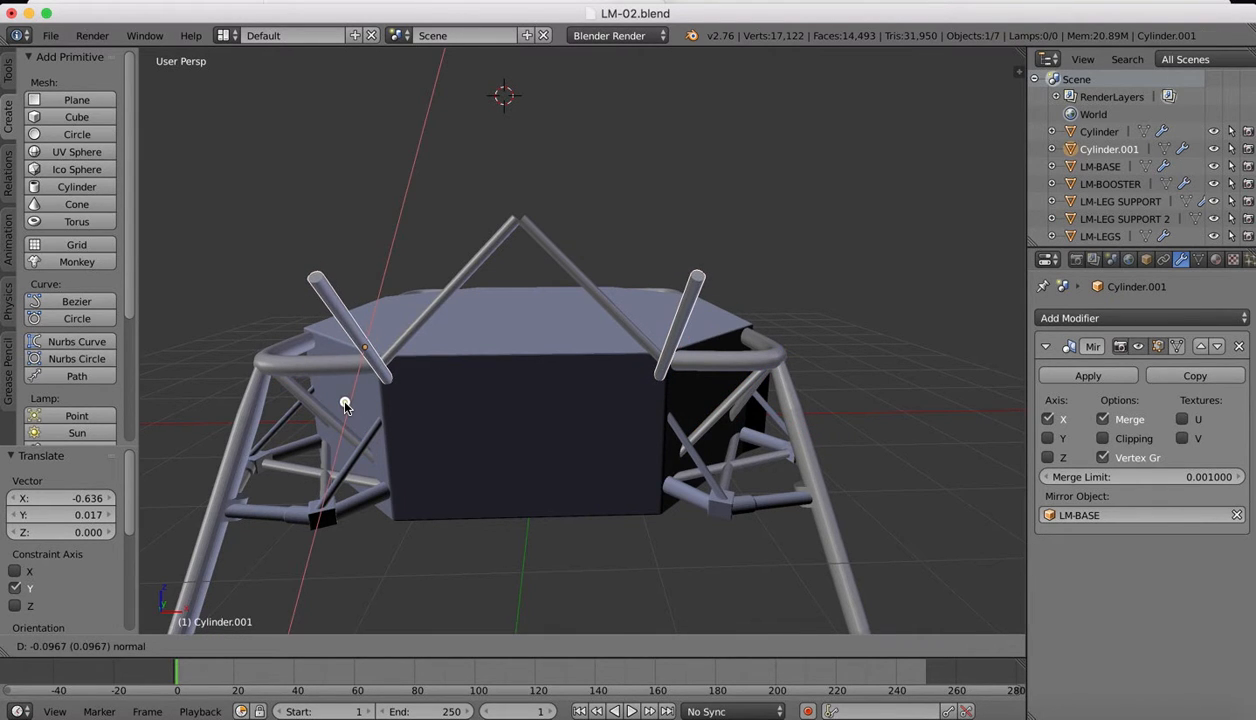
pyautogui.click(345, 400)
# Step: Rotate the Cylinder.001 strut about 76° around the global Z axis and about 21.8° around the global Y axis
pyautogui.moveTo(435, 384); pyautogui.dragTo(488, 390, button='middle')
pyautogui.scroll(5, 488, 390)
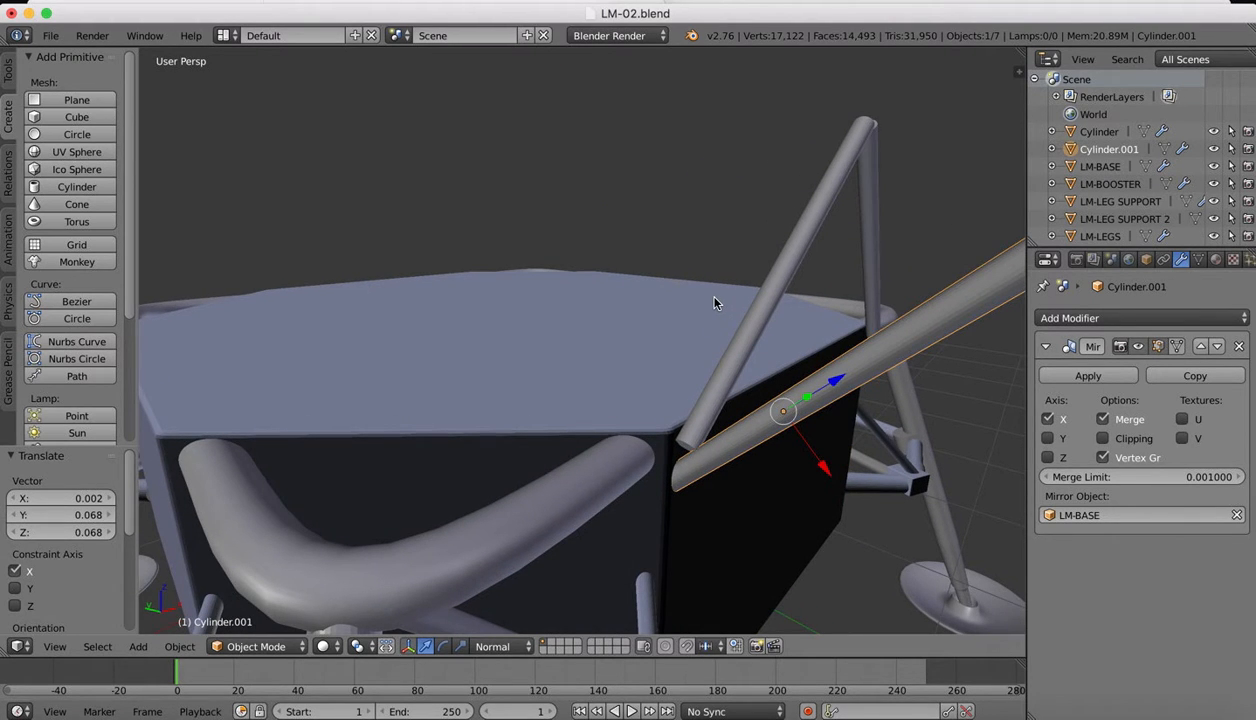
pyautogui.moveTo(714, 303); pyautogui.dragTo(628, 527, button='middle')
pyautogui.click(443, 646)
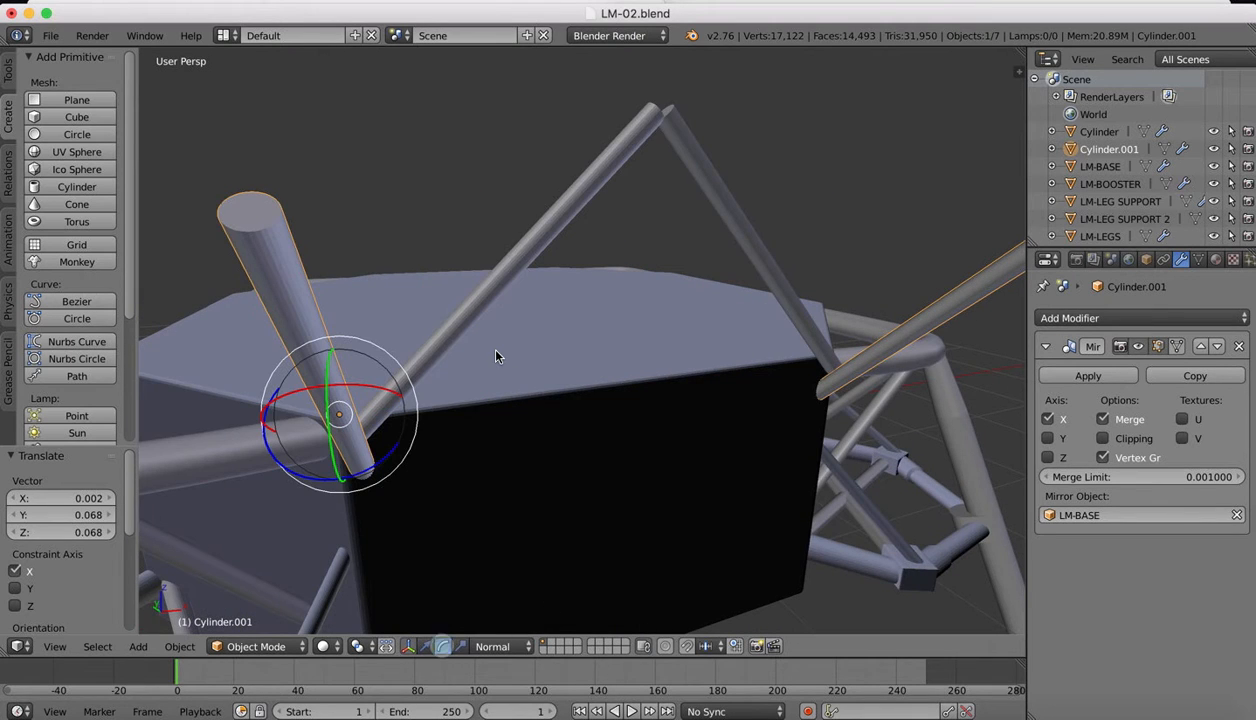
pyautogui.scroll(-5, 496, 356)
pyautogui.click(490, 646)
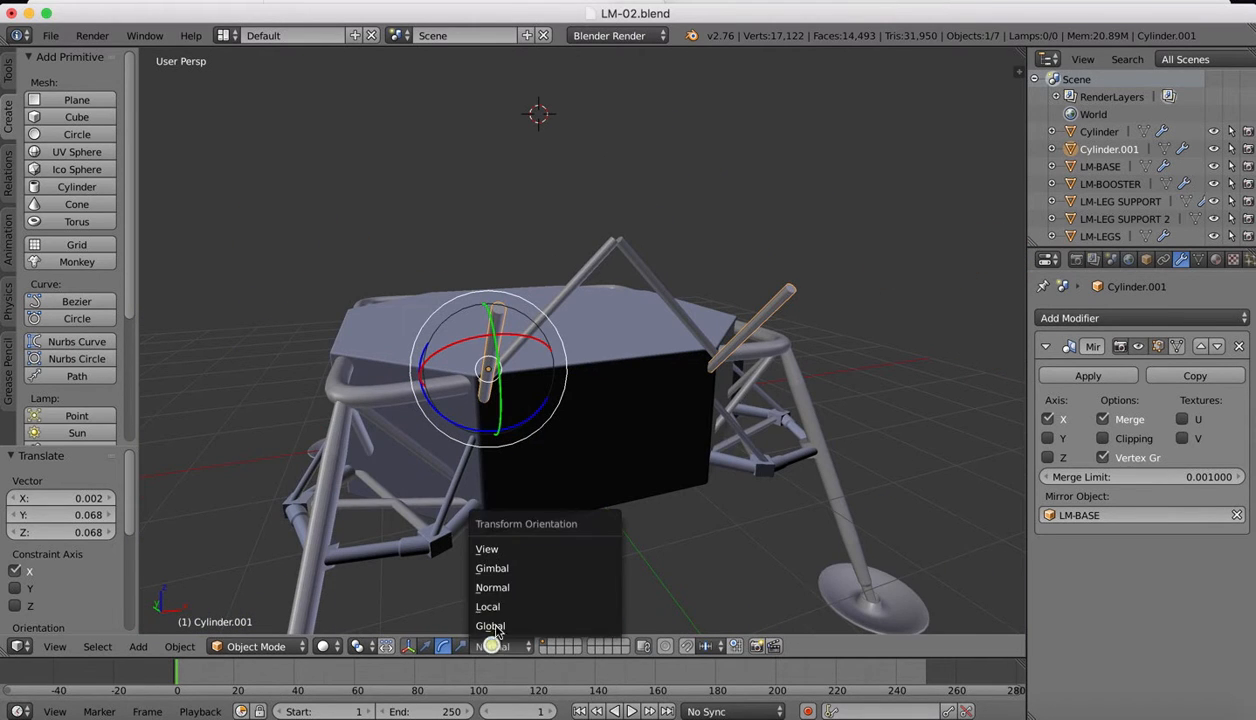
pyautogui.click(492, 621)
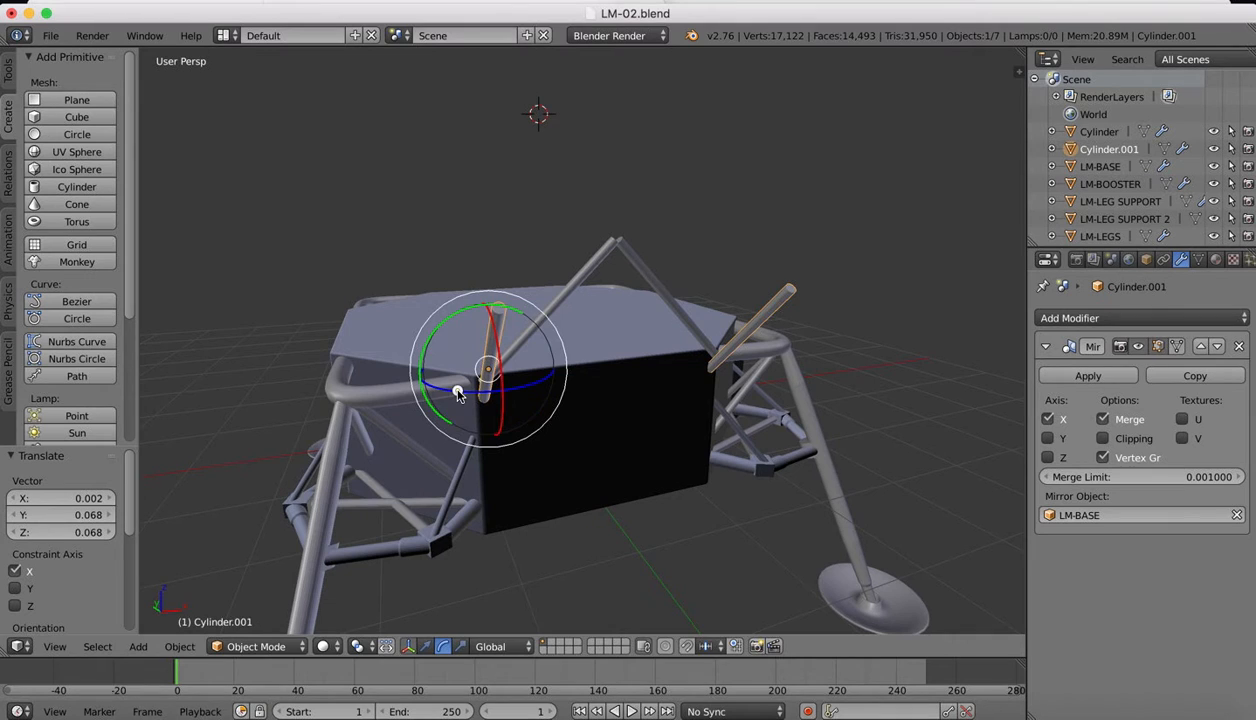
pyautogui.moveTo(458, 393); pyautogui.dragTo(494, 386)
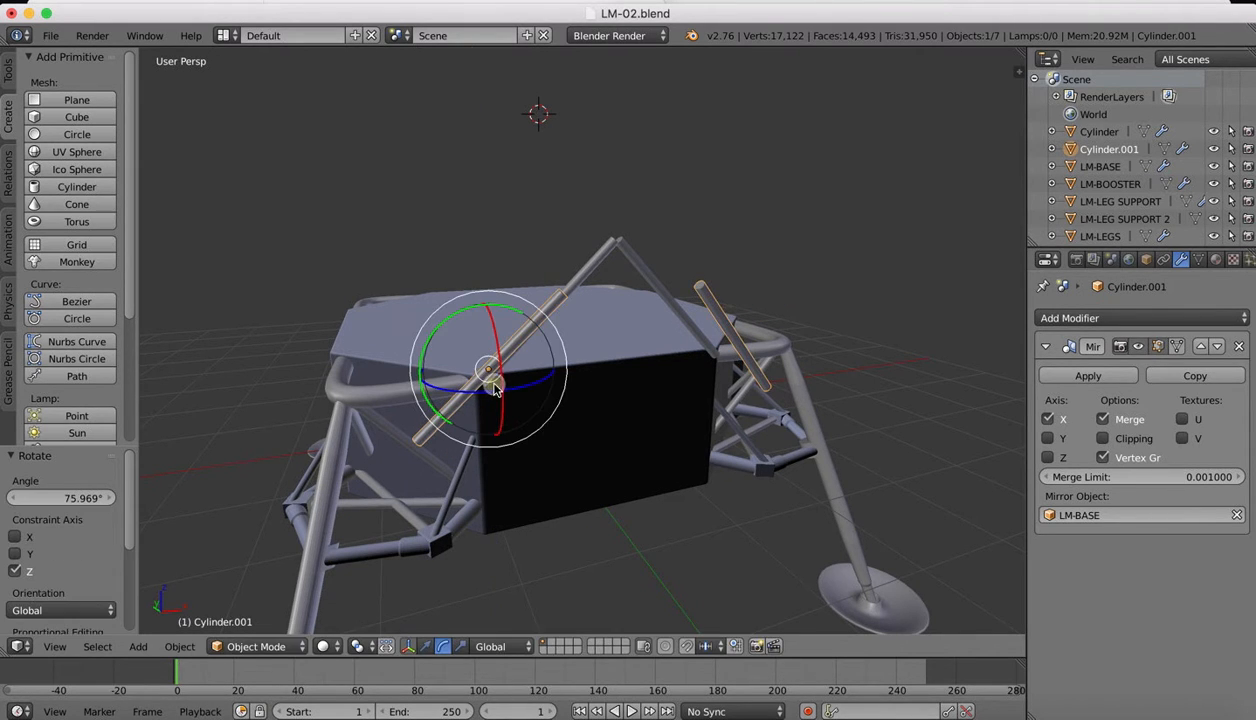
pyautogui.moveTo(456, 318); pyautogui.dragTo(480, 318)
pyautogui.moveTo(482, 406); pyautogui.dragTo(462, 412, button='middle')
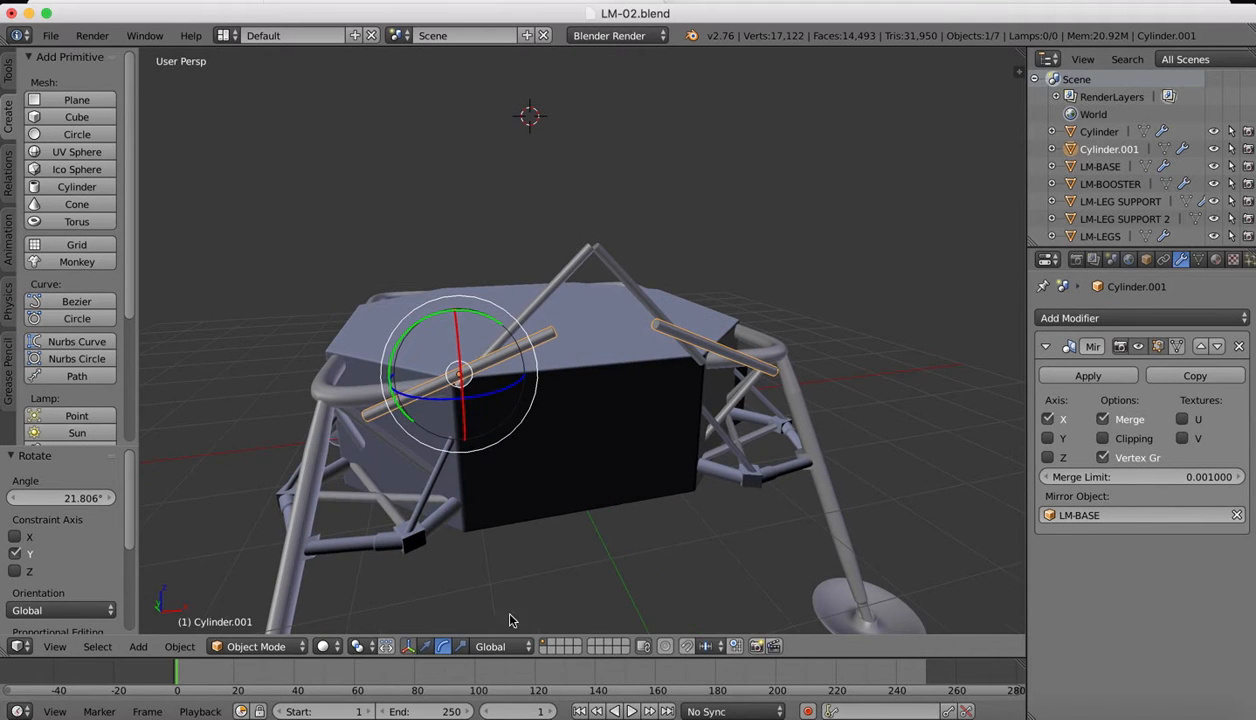
# Step: Slide the Cylinder.001 strut along its own Z axis toward the middle of the base's front side
pyautogui.click(461, 646)
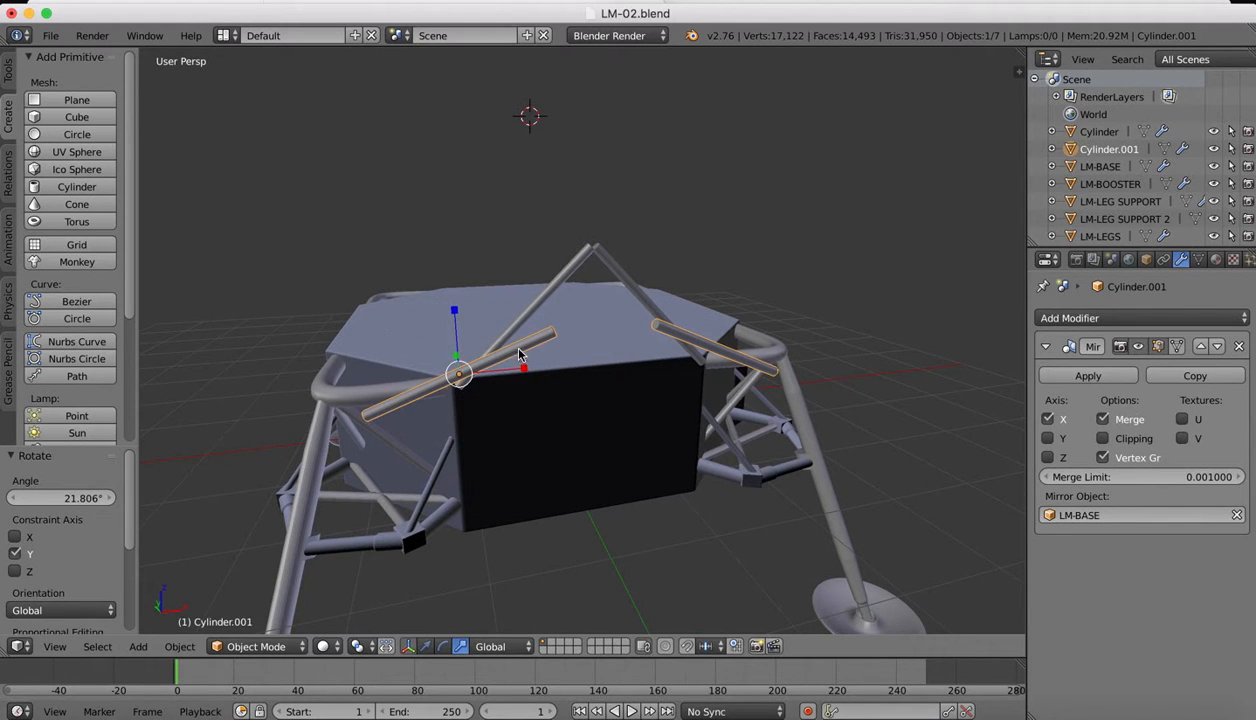
pyautogui.click(490, 646)
pyautogui.click(500, 580)
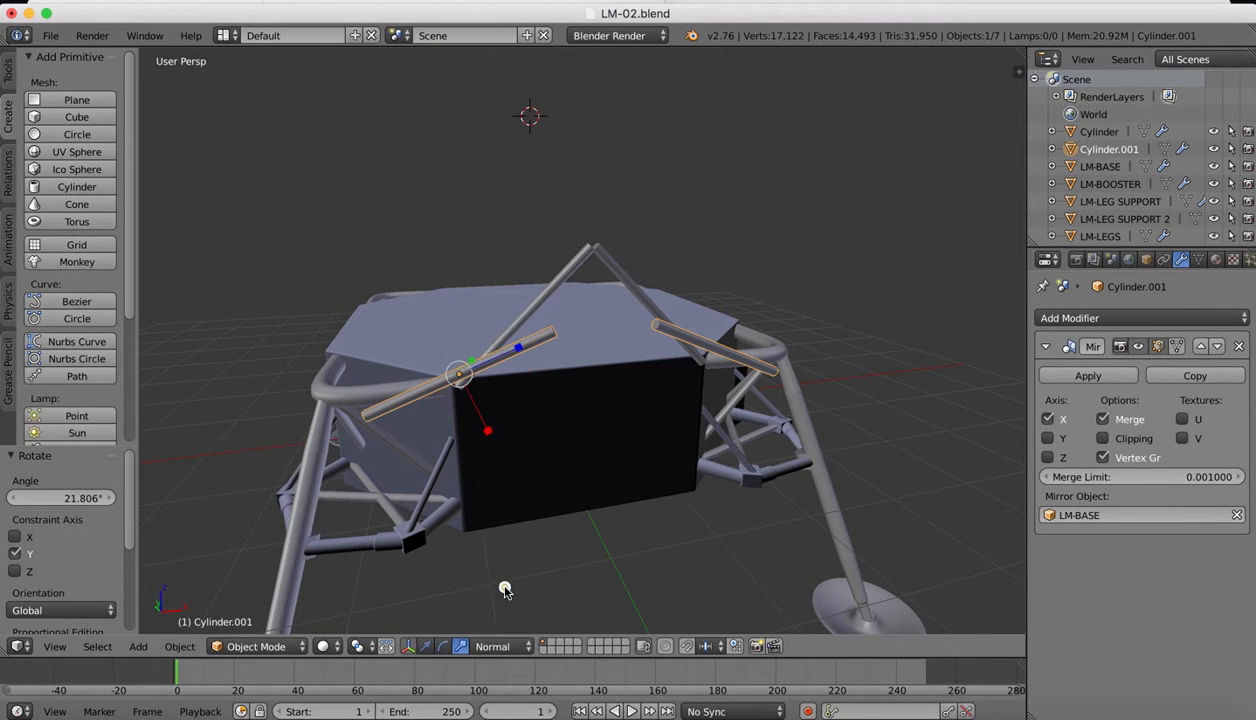
pyautogui.press('s')
pyautogui.press('z')
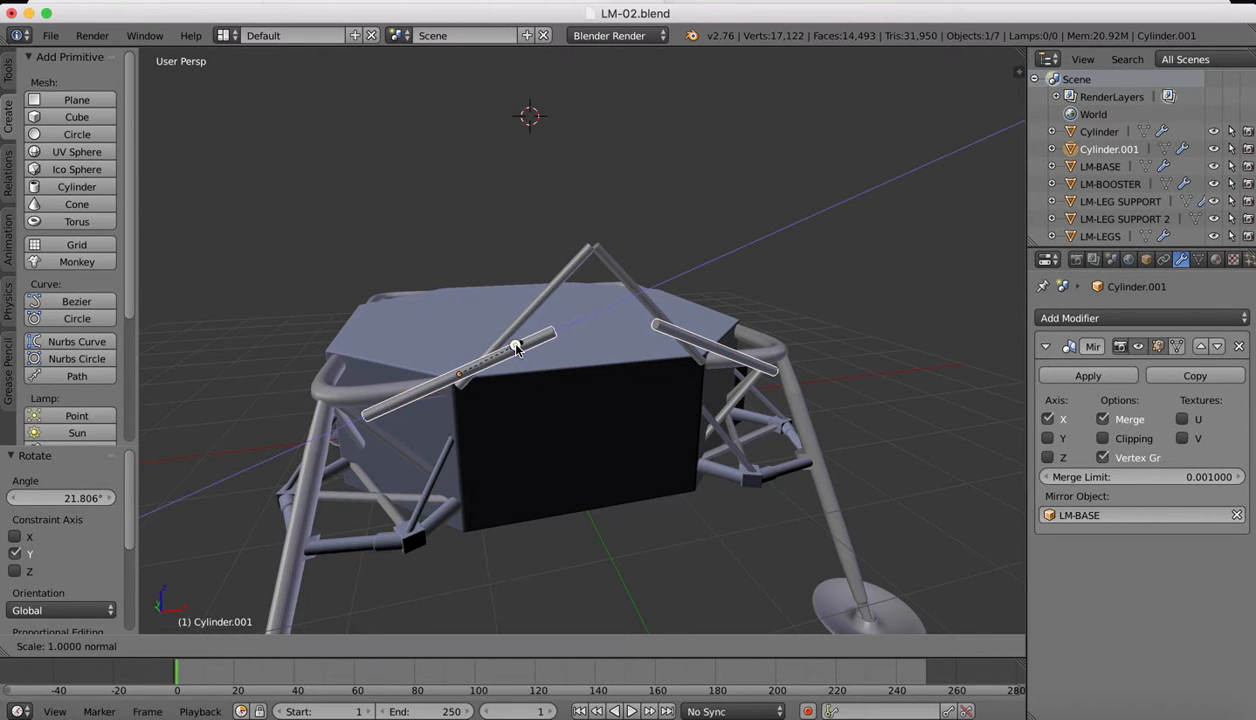
pyautogui.click(516, 348)
pyautogui.moveTo(516, 348); pyautogui.dragTo(559, 398, button='middle')
pyautogui.moveTo(508, 467); pyautogui.dragTo(512, 468, button='middle')
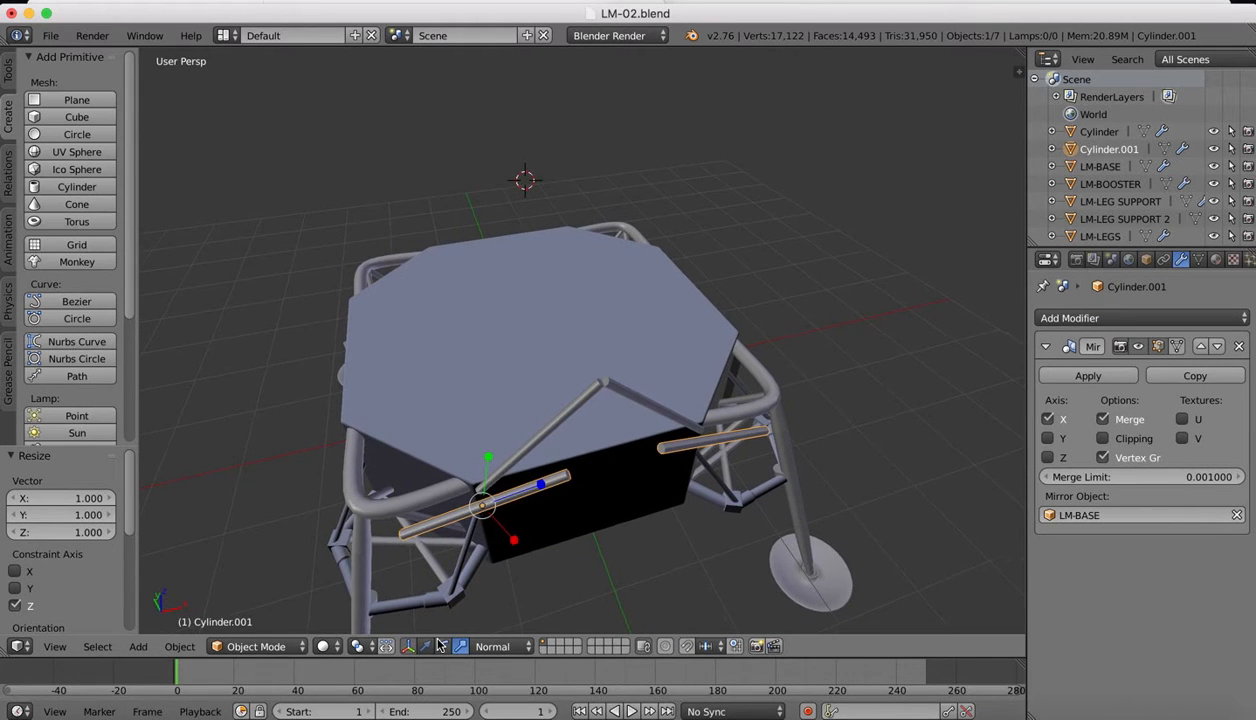
pyautogui.click(426, 646)
pyautogui.moveTo(537, 492); pyautogui.dragTo(614, 456)
# Step: Lengthen the Cylinder.001 strut by a factor of about 1.165 along its own Z axis
pyautogui.click(460, 646)
pyautogui.click(427, 646)
pyautogui.click(460, 646)
pyautogui.scroll(-10, 547, 427)
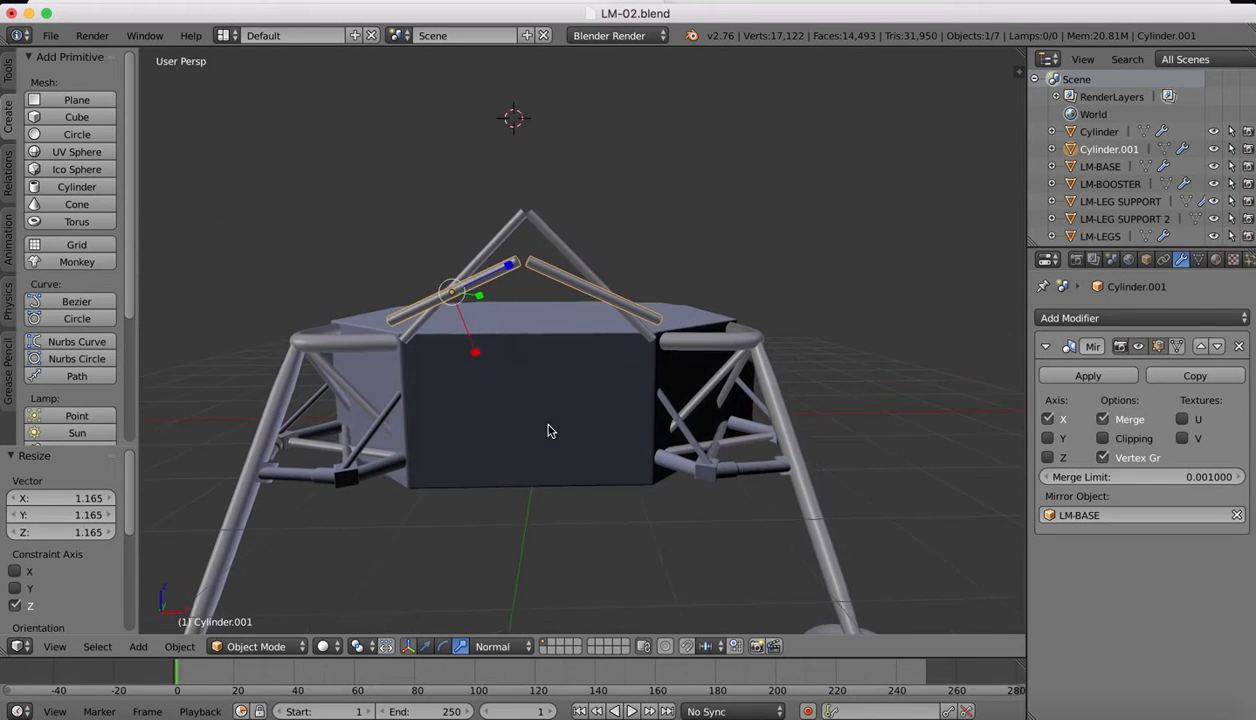
# Step: Lower the Cylinder.001 strut along its own X axis, moving it about 0.087 in X, -0.045 in Y and -0.214 in Z
pyautogui.click(426, 649)
pyautogui.moveTo(470, 359); pyautogui.dragTo(499, 378)
pyautogui.scroll(6, 505, 376)
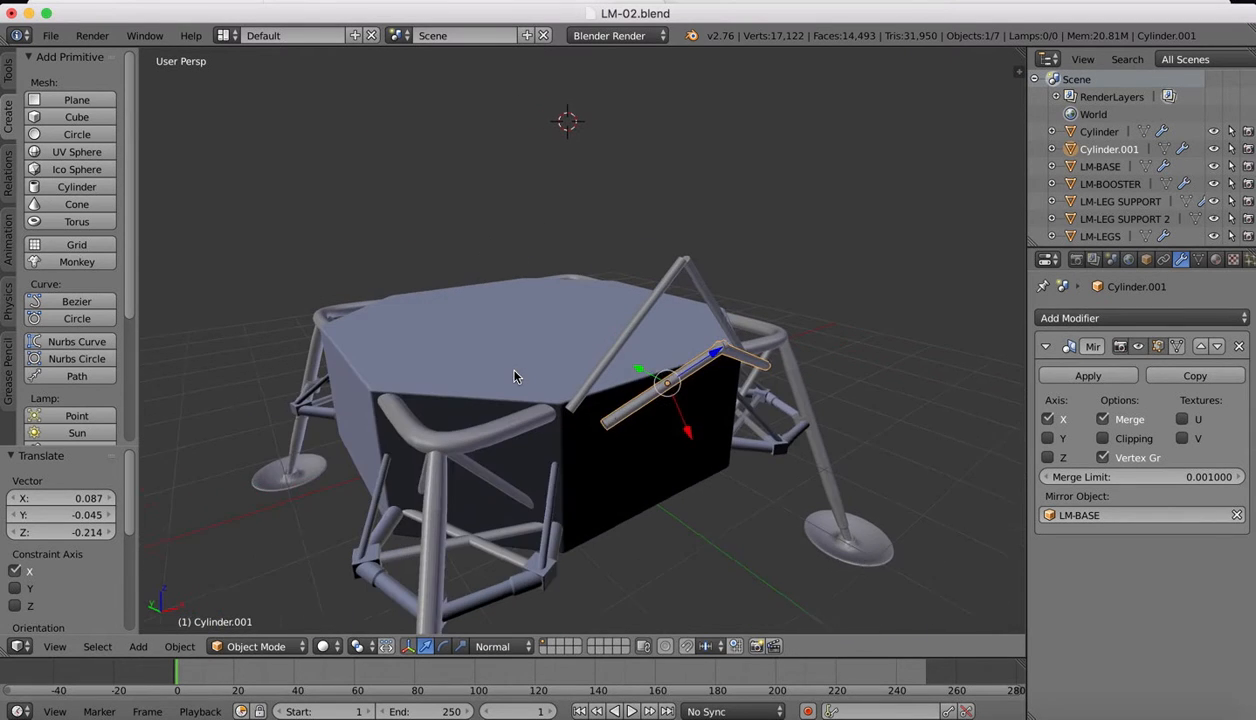
# Step: Try shifting the Cylinder.001 strut along its own Y axis toward the base, and undo the move
pyautogui.moveTo(514, 376); pyautogui.dragTo(592, 373, button='middle')
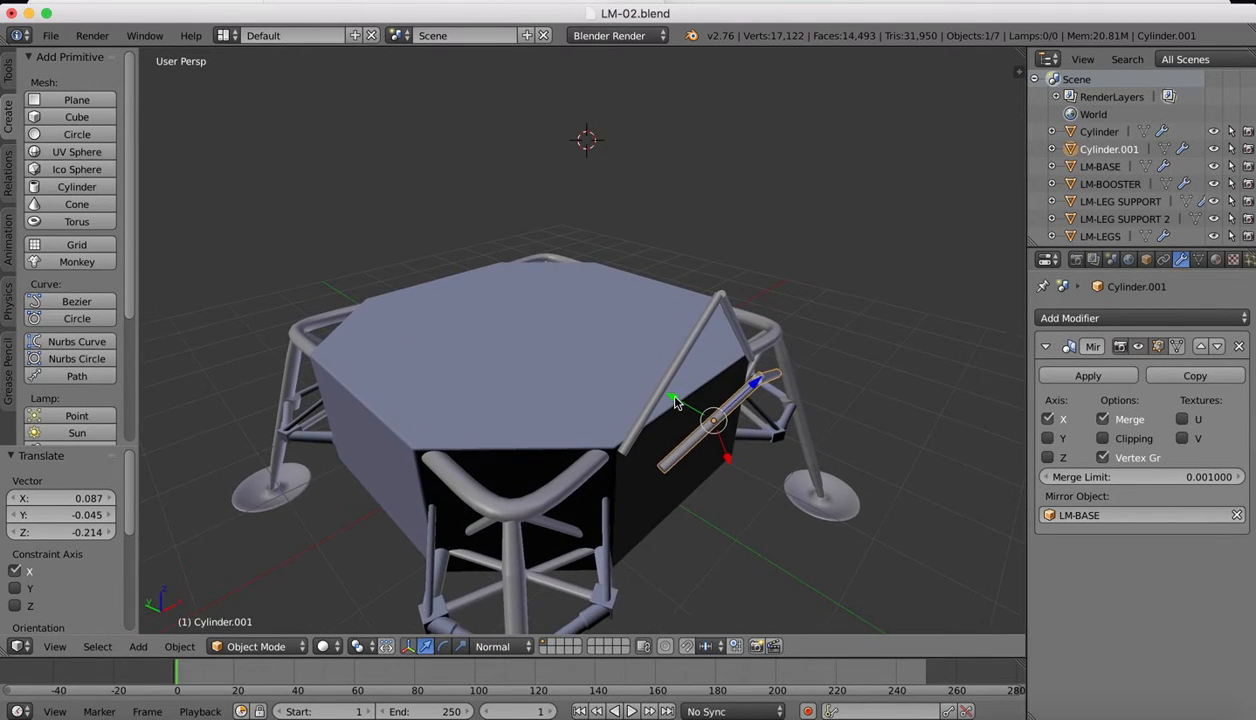
pyautogui.moveTo(670, 400)
pyautogui.mouseDown()
pyautogui.moveTo(639, 393)
pyautogui.moveTo(651, 397)
pyautogui.mouseUp()
pyautogui.press('super+z')
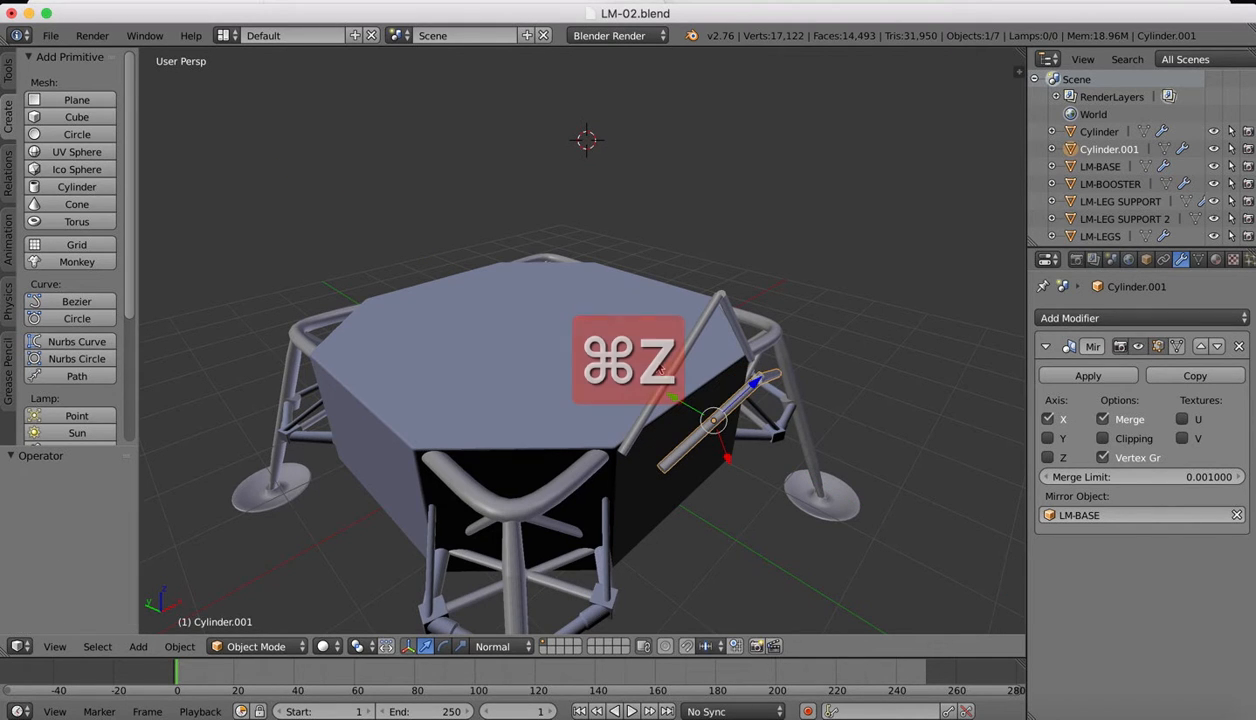
# Step: Move the Cylinder.001 strut about 0.296 along the global Y axis onto the base's front edge
pyautogui.click(495, 646)
pyautogui.click(500, 625)
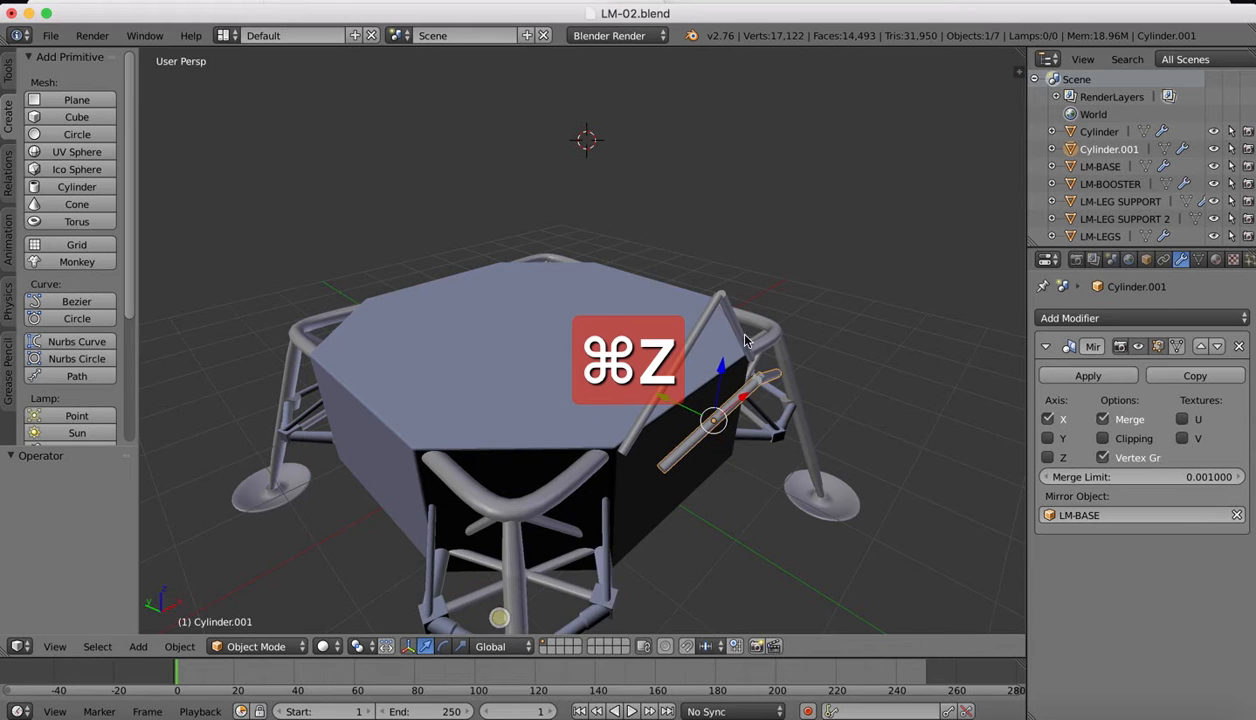
pyautogui.moveTo(652, 392); pyautogui.dragTo(627, 393)
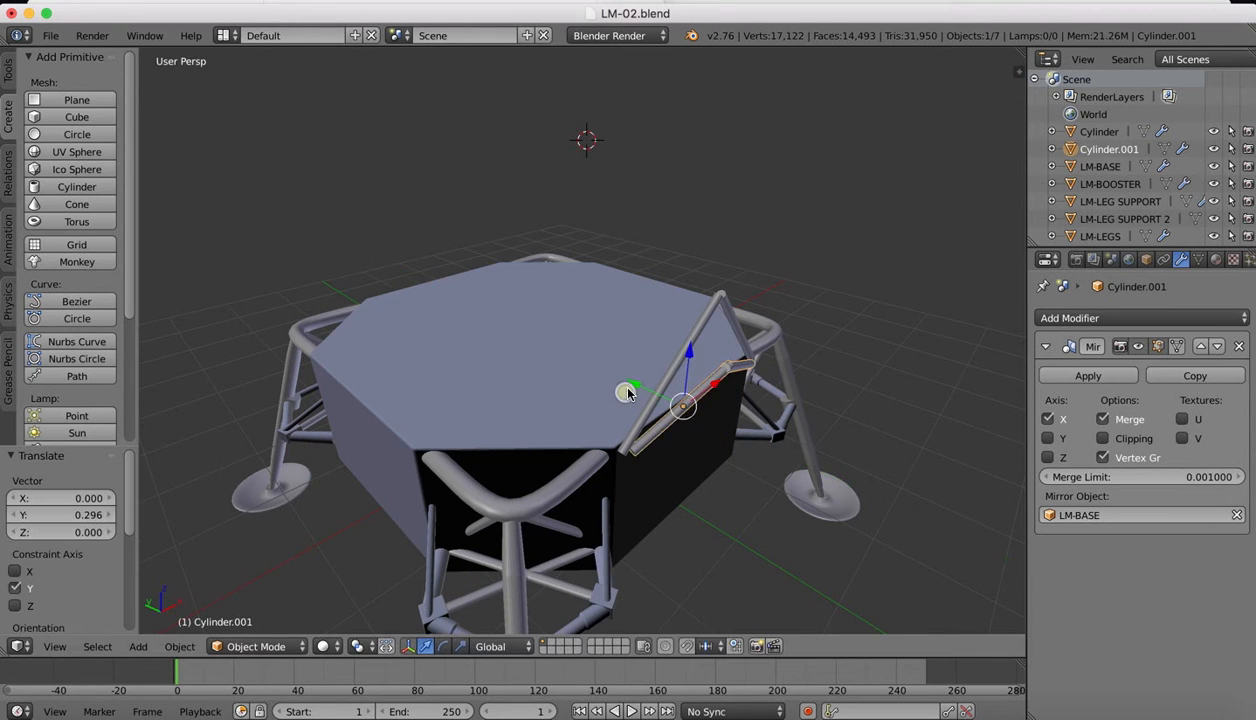
# Step: Check the strut's fit against the base's front face and rotate it about 24.8° around the global X axis
pyautogui.moveTo(627, 393); pyautogui.dragTo(630, 392, button='middle')
pyautogui.scroll(3, 619, 386)
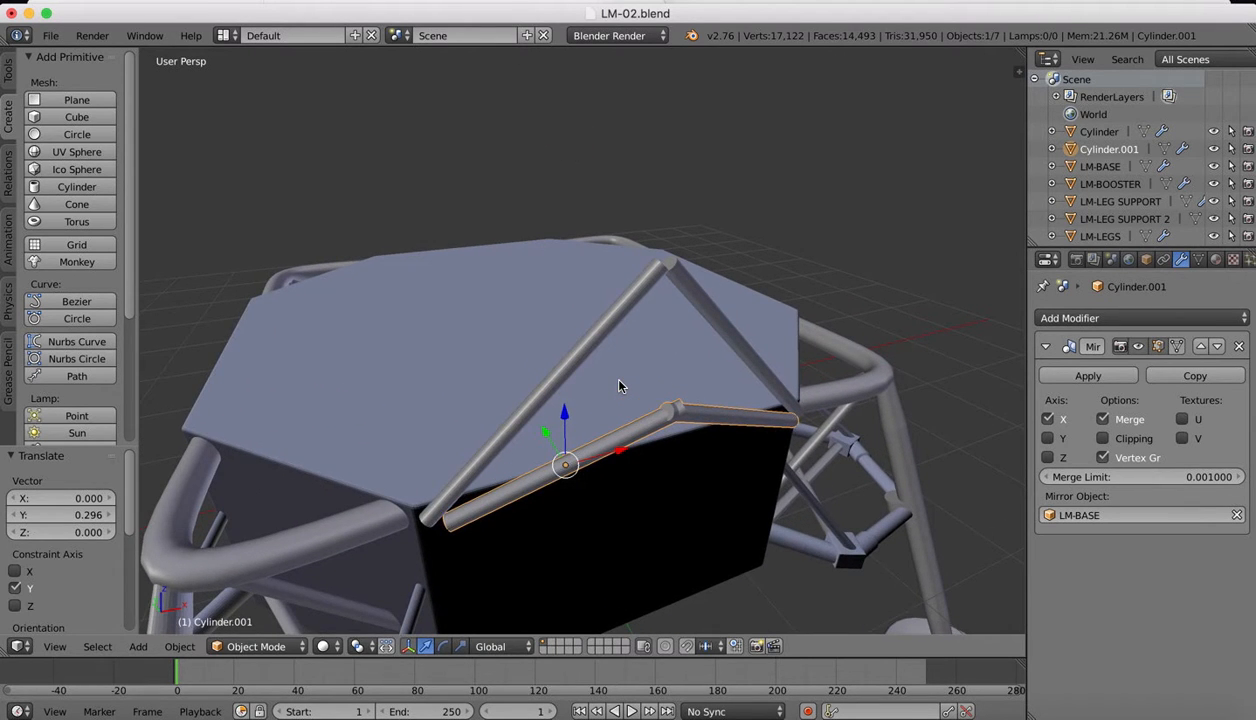
pyautogui.scroll(-5, 619, 386)
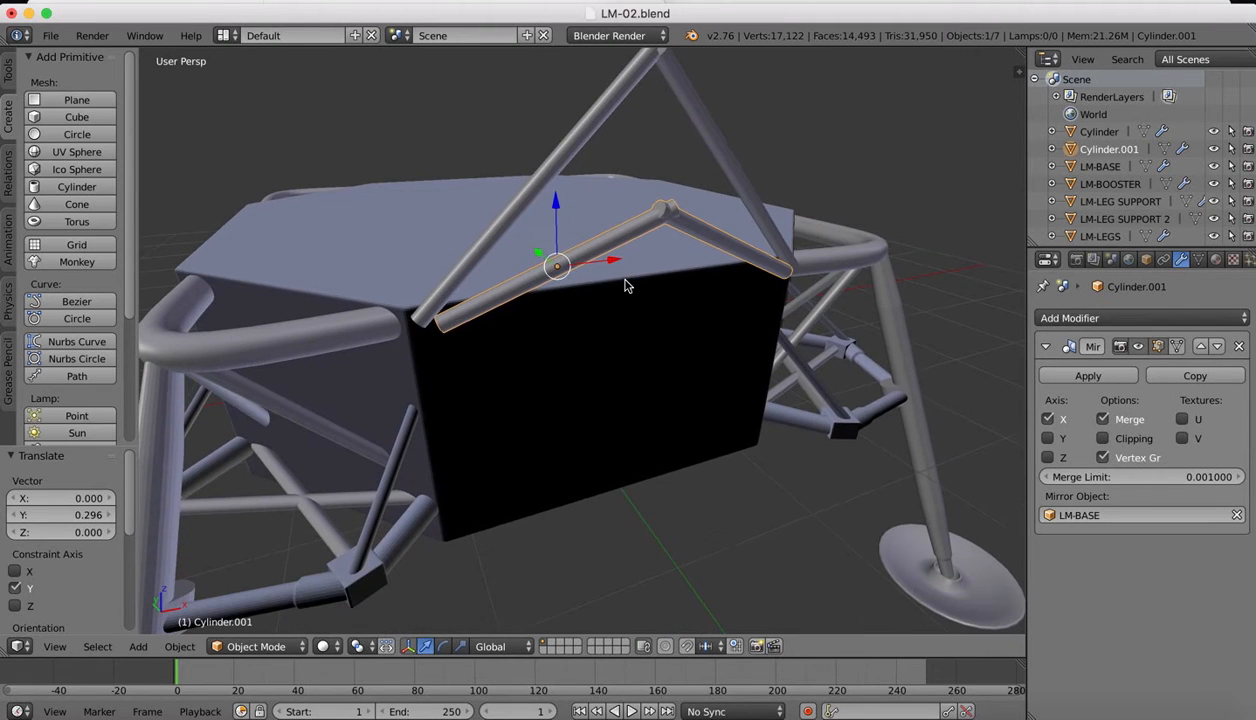
pyautogui.scroll(4, 625, 286)
pyautogui.hscroll(5, 625, 286)
pyautogui.scroll(-4, 625, 286)
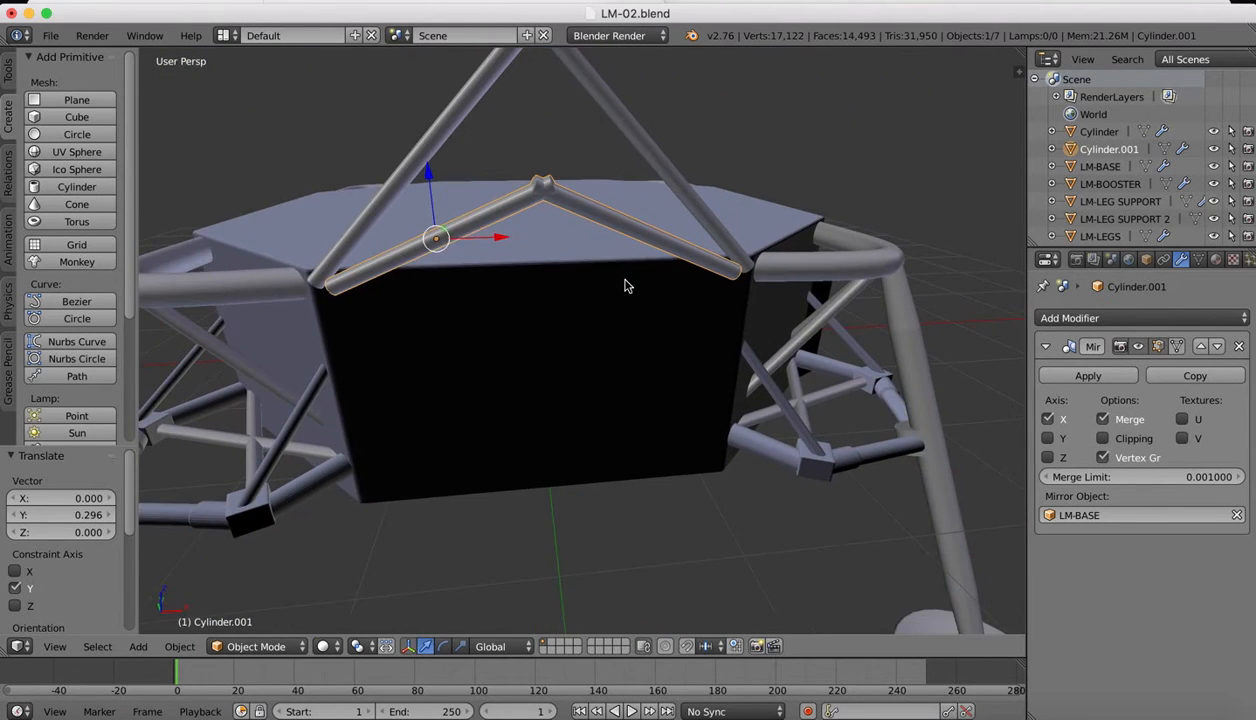
pyautogui.hscroll(2, 625, 286)
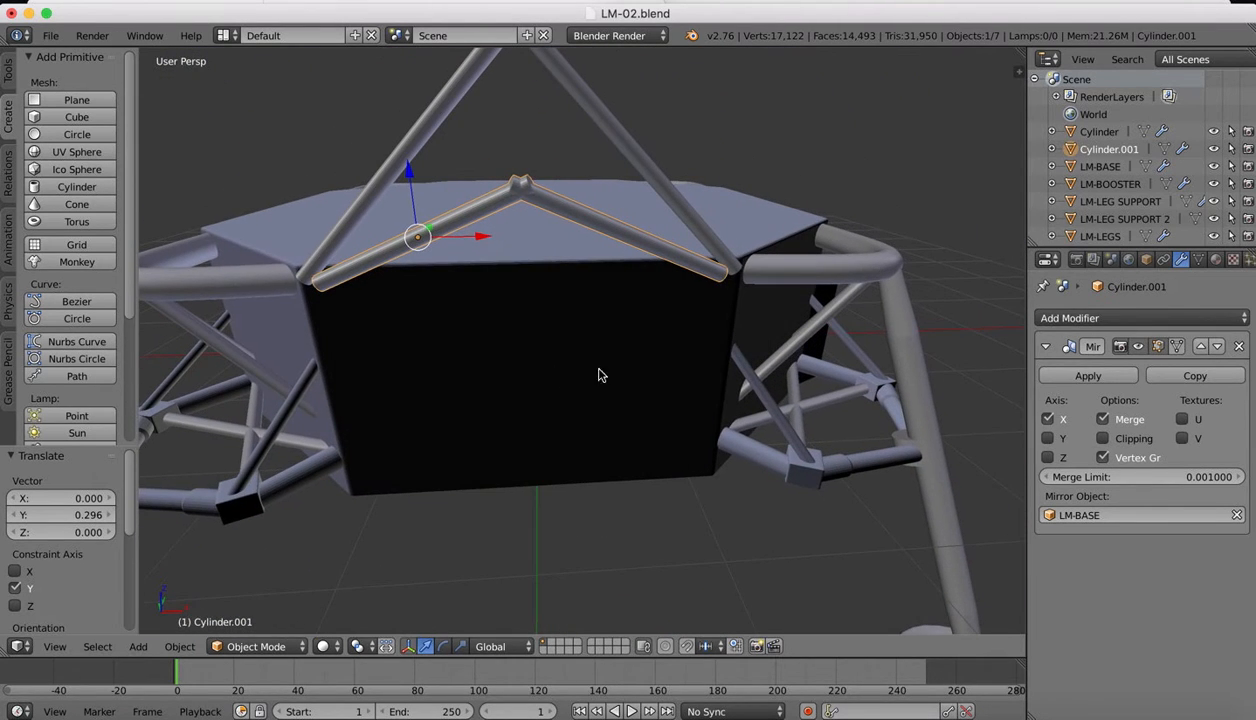
pyautogui.click(443, 646)
pyautogui.scroll(5, 686, 271)
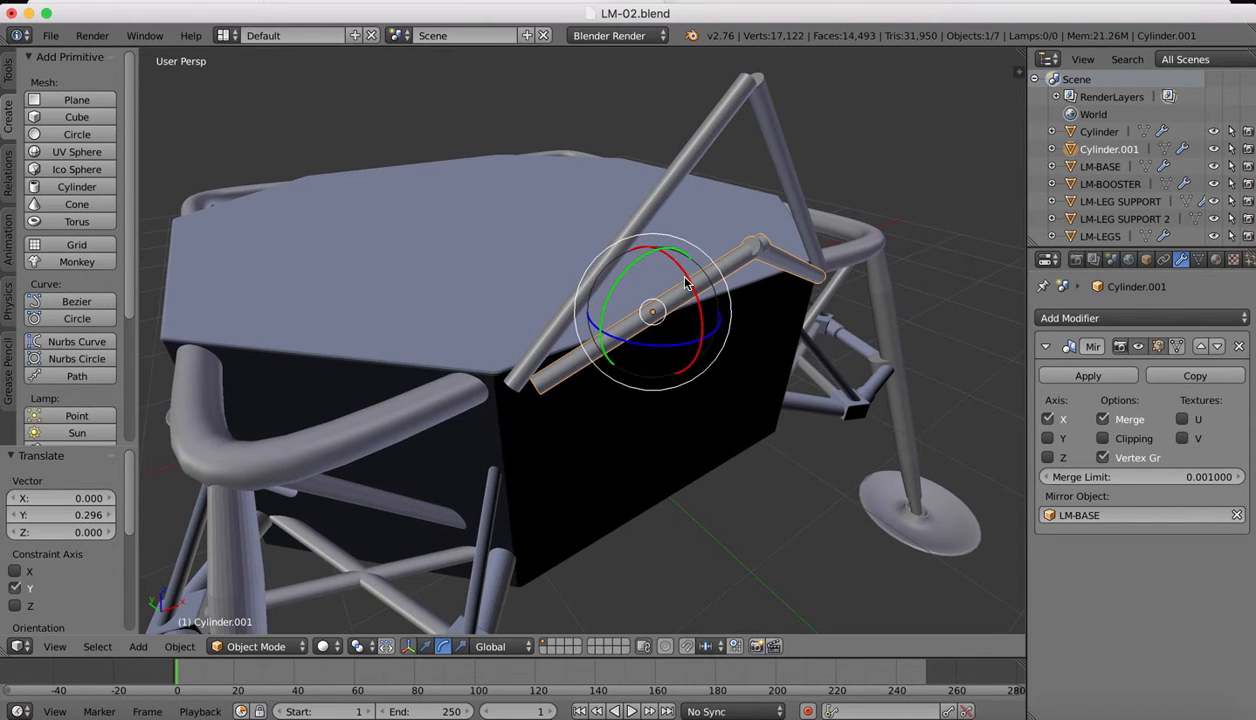
pyautogui.moveTo(686, 284); pyautogui.dragTo(690, 290)
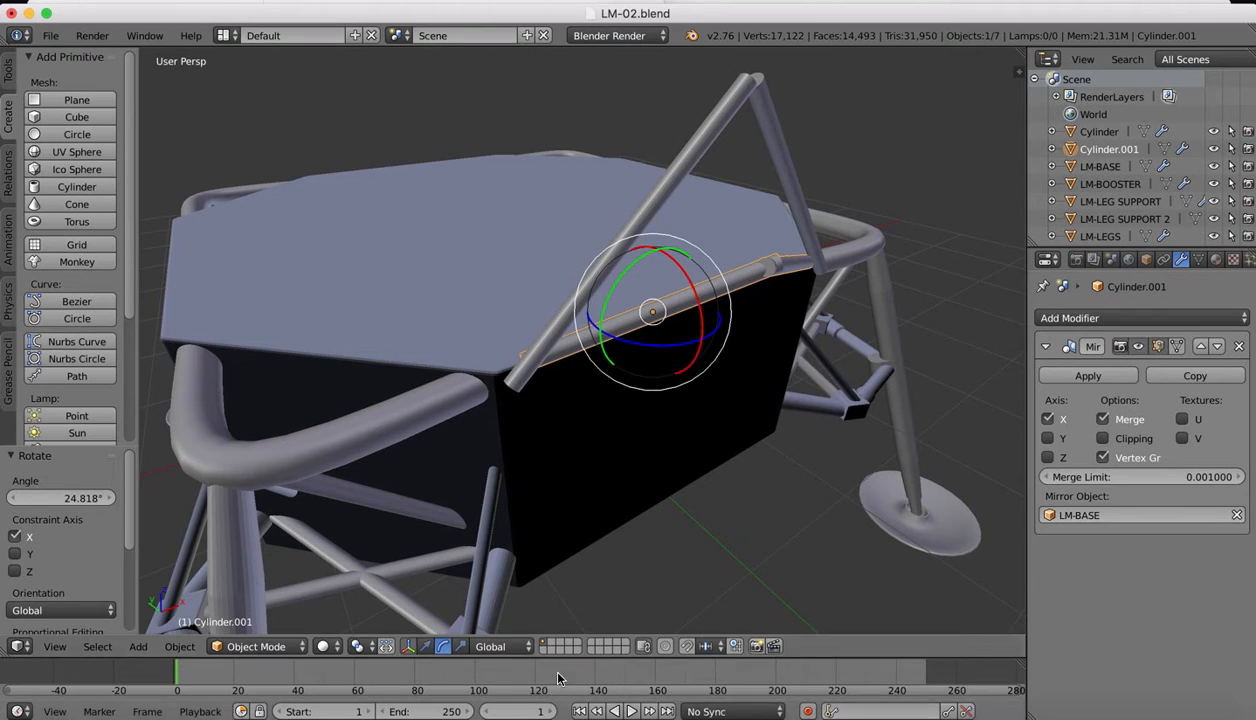
# Step: Lower the Cylinder.001 strut about 0.154 along the global Z axis against the base's front face
pyautogui.click(425, 646)
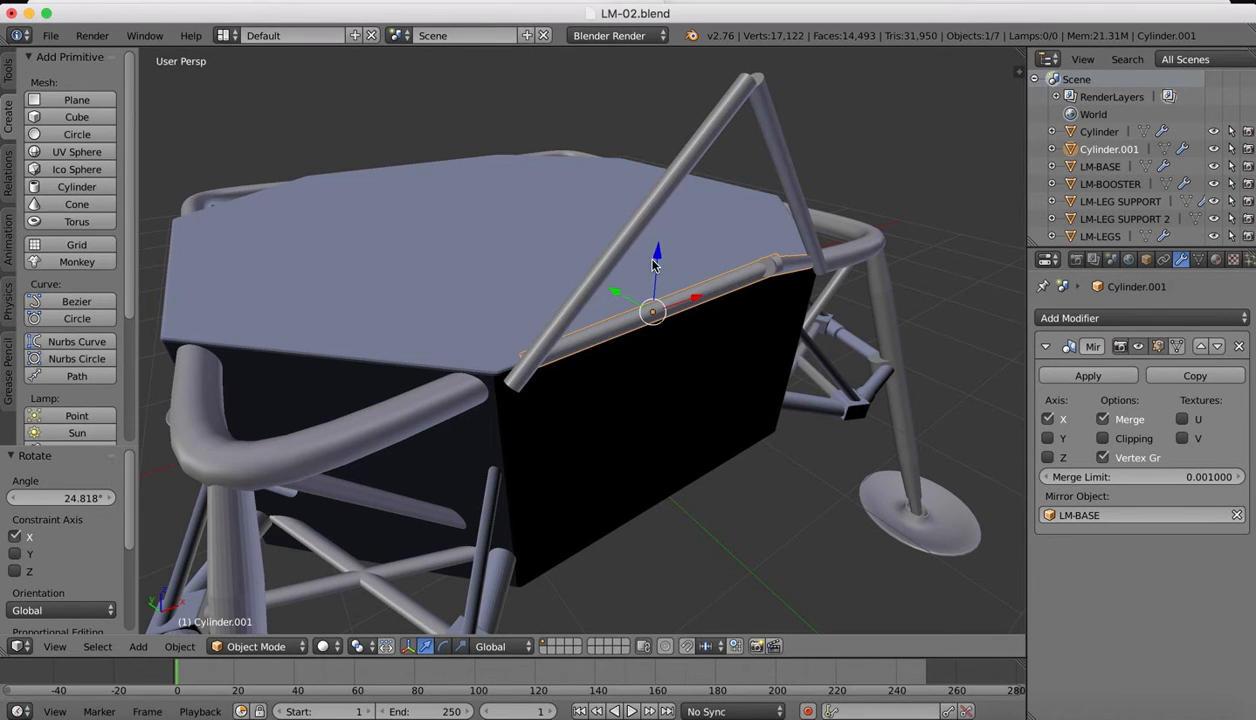
pyautogui.moveTo(653, 263); pyautogui.dragTo(651, 294)
pyautogui.moveTo(651, 294); pyautogui.dragTo(651, 294, button='middle')
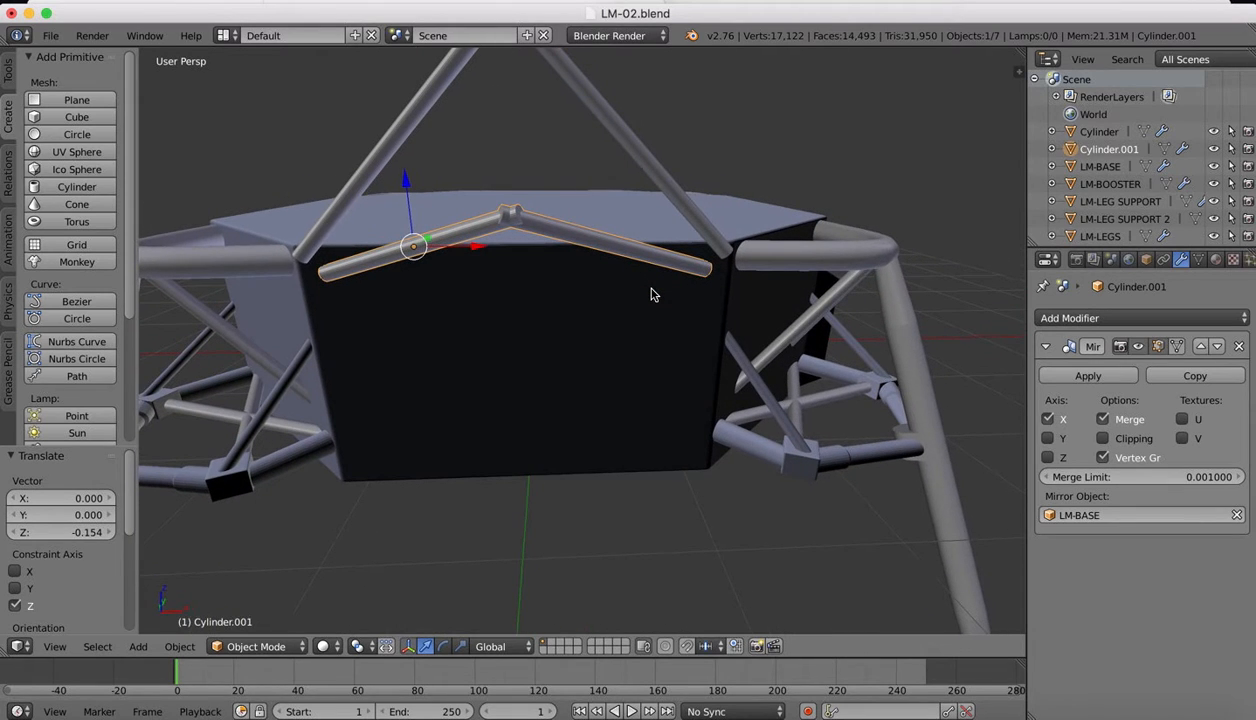
# Step: Slide the Cylinder.001 strut slightly outward and lengthen it by a factor of about 1.099 along its own Z axis
pyautogui.click(460, 646)
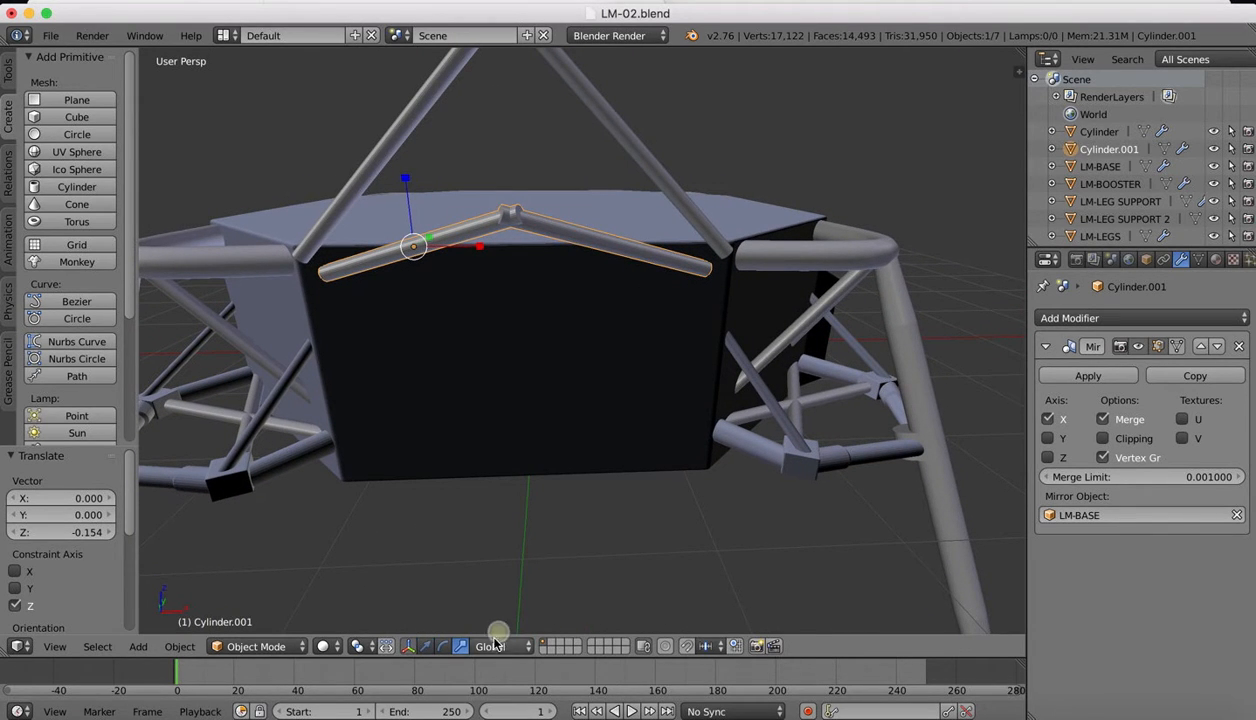
pyautogui.click(495, 645)
pyautogui.click(500, 591)
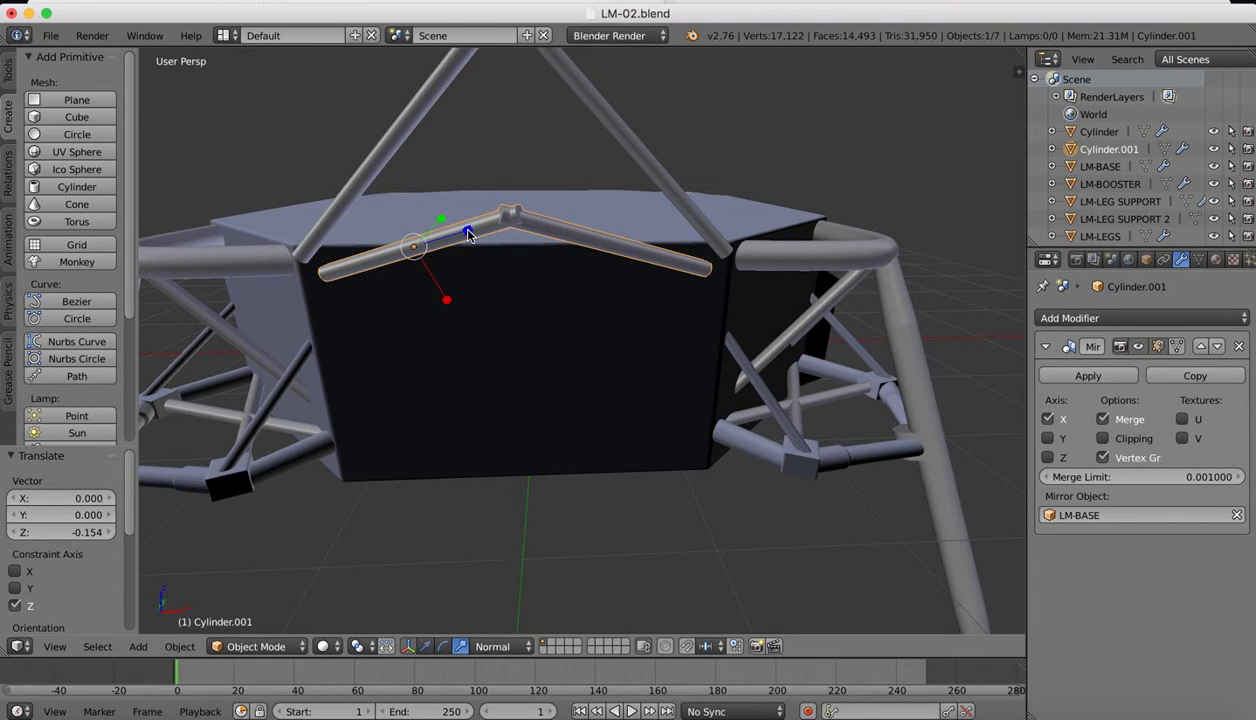
pyautogui.moveTo(468, 233)
pyautogui.mouseDown()
pyautogui.moveTo(448, 230)
pyautogui.moveTo(449, 241)
pyautogui.mouseUp()
pyautogui.click(466, 647)
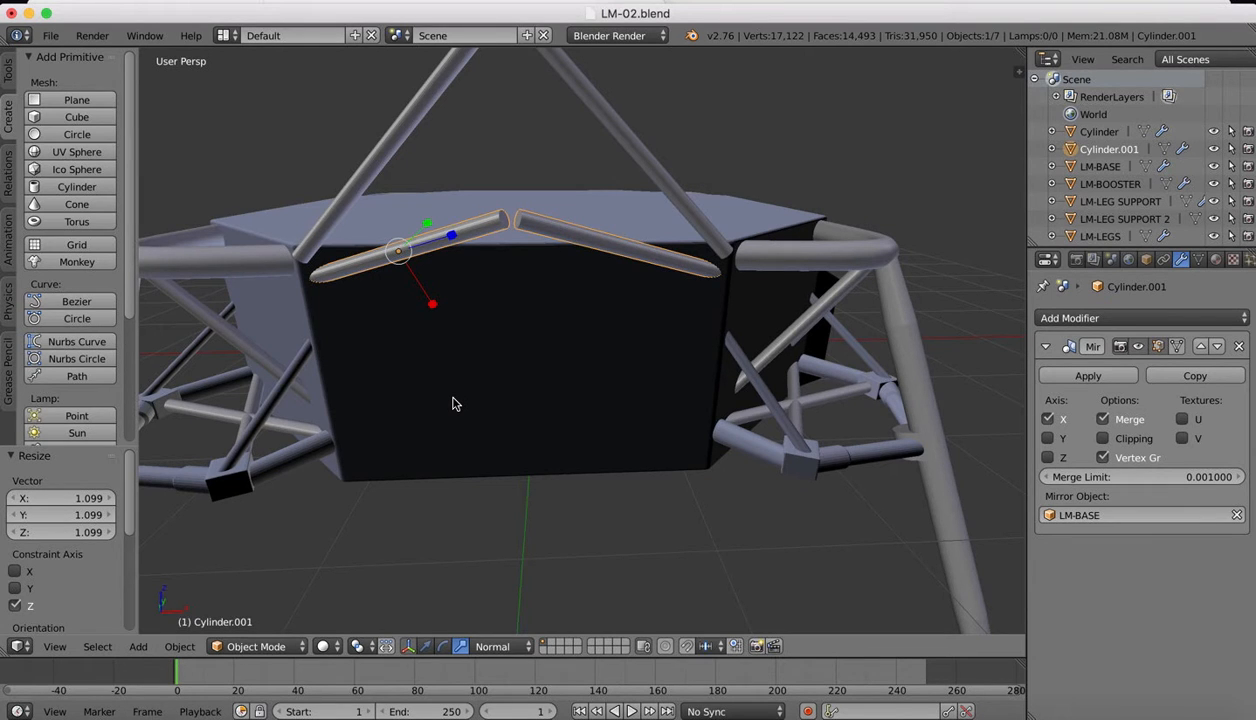
# Step: Scale the whole Cylinder.001 strut mesh down to about 0.589 in Edit Mode to thin it
pyautogui.moveTo(560, 237); pyautogui.dragTo(561, 238, button='middle')
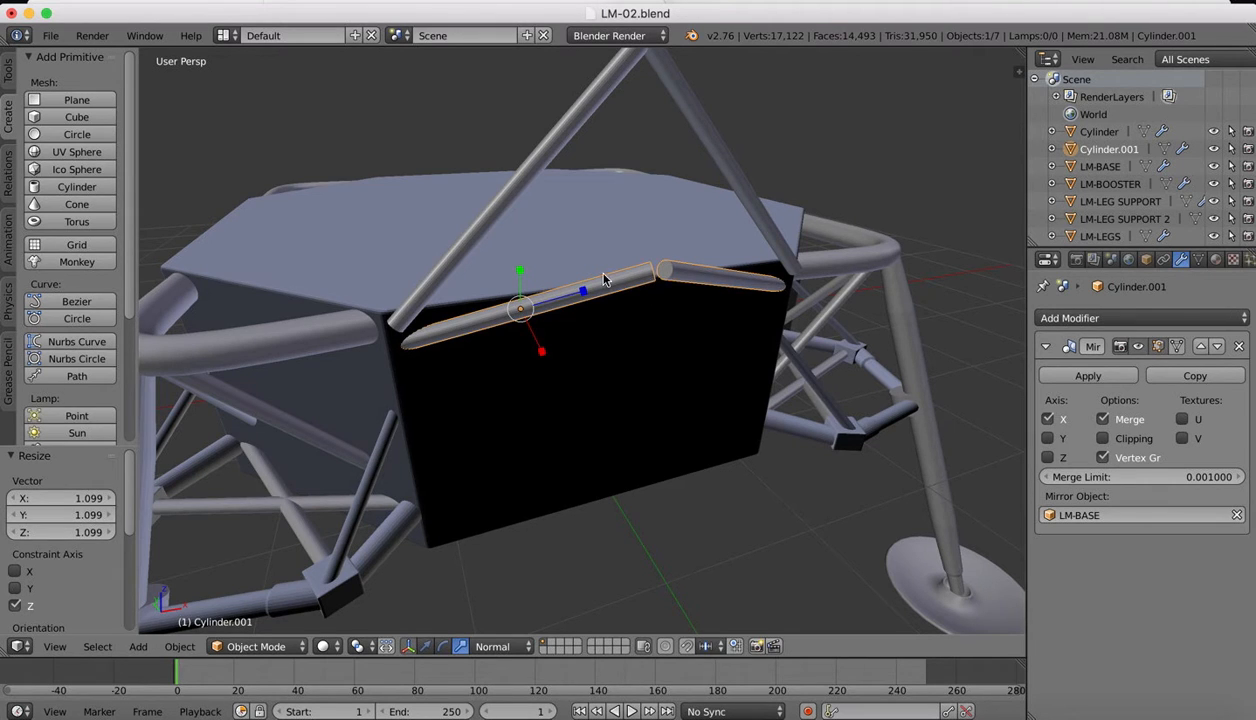
pyautogui.press('Tab')
pyautogui.press('s')
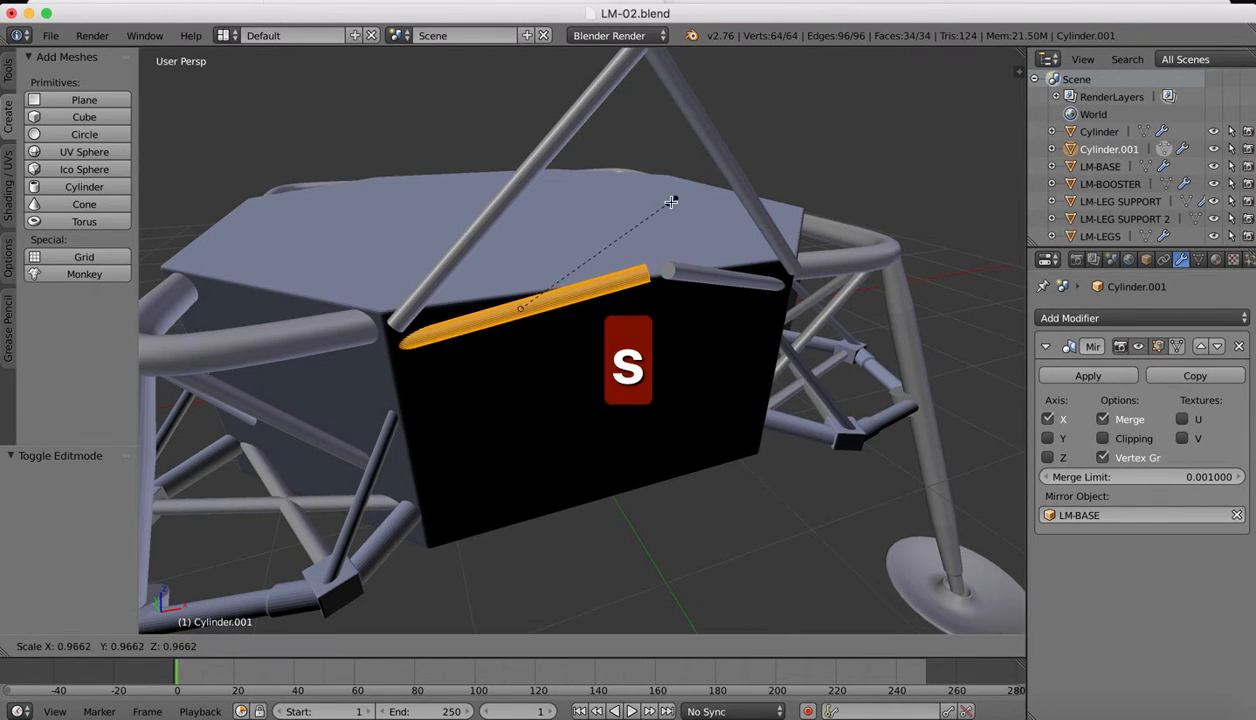
pyautogui.click(611, 252)
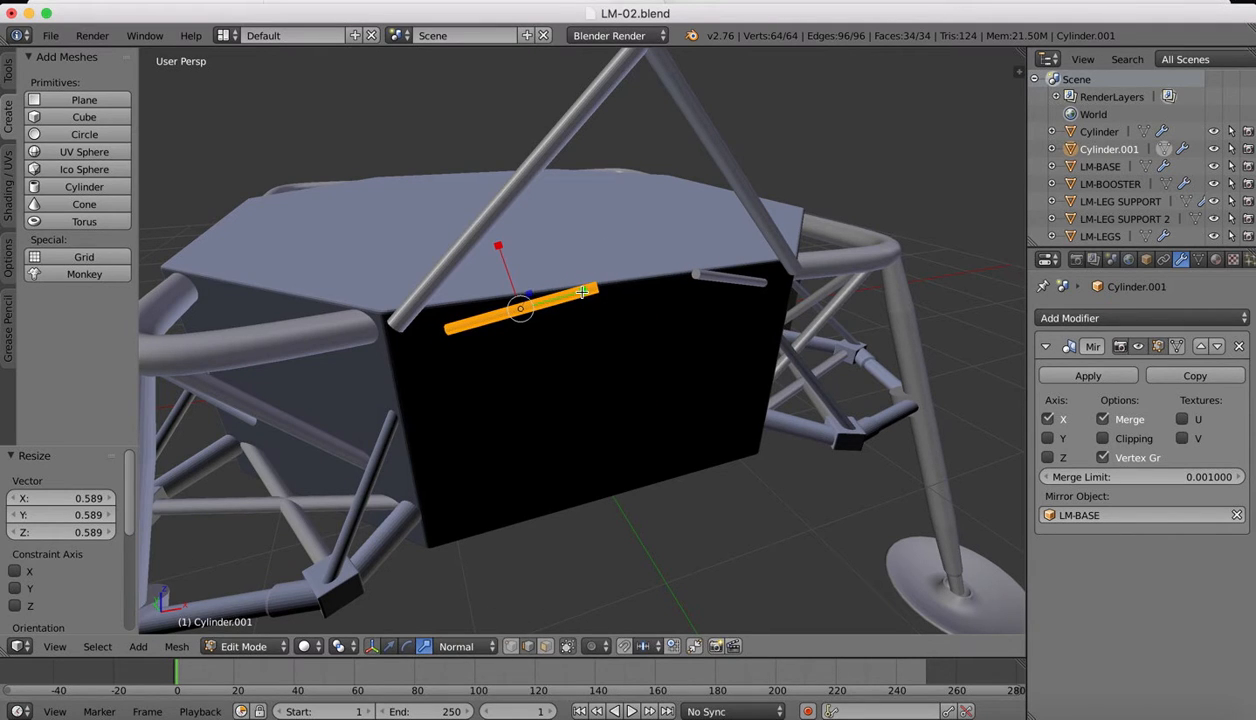
# Step: Stretch the thinned strut mesh by a factor of about 1.773 along its normal-orientation Y axis
pyautogui.press('s')
pyautogui.press('y')
pyautogui.press('y')
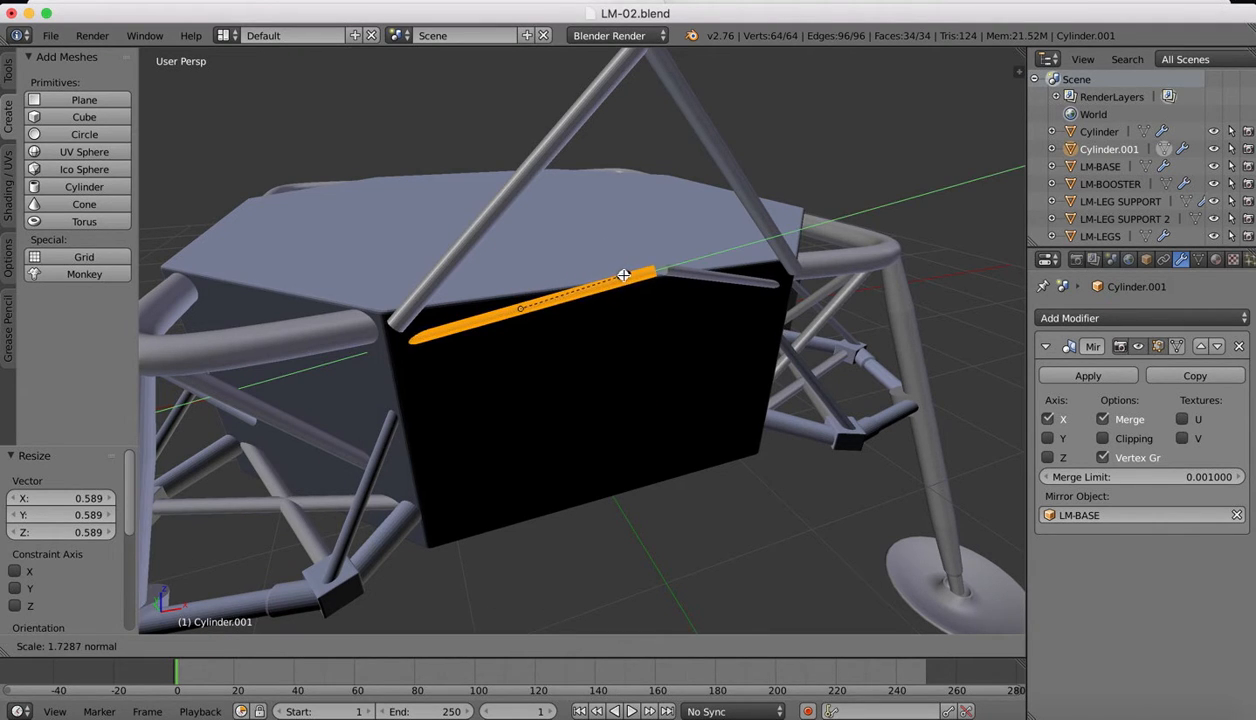
pyautogui.click(626, 274)
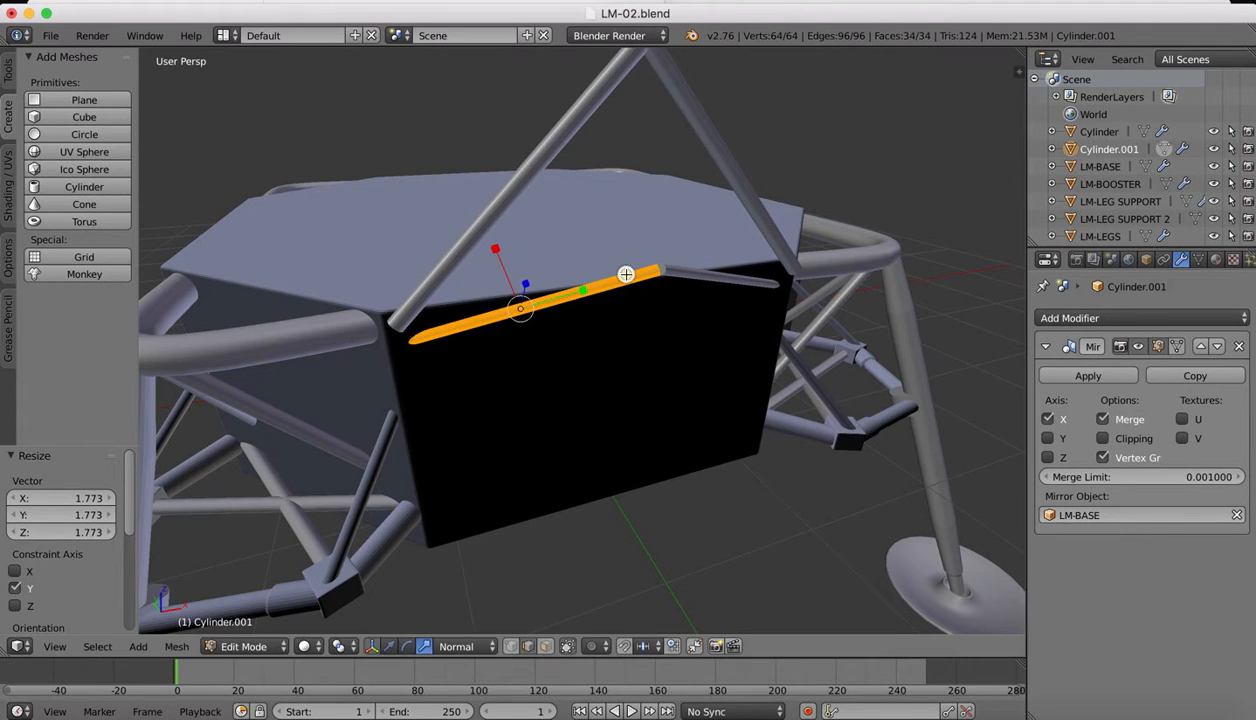
# Step: Move the whole Cylinder.001 strut mesh about 0.018 along its normal-orientation X axis in Edit Mode
pyautogui.click(389, 646)
pyautogui.moveTo(497, 255); pyautogui.dragTo(489, 256)
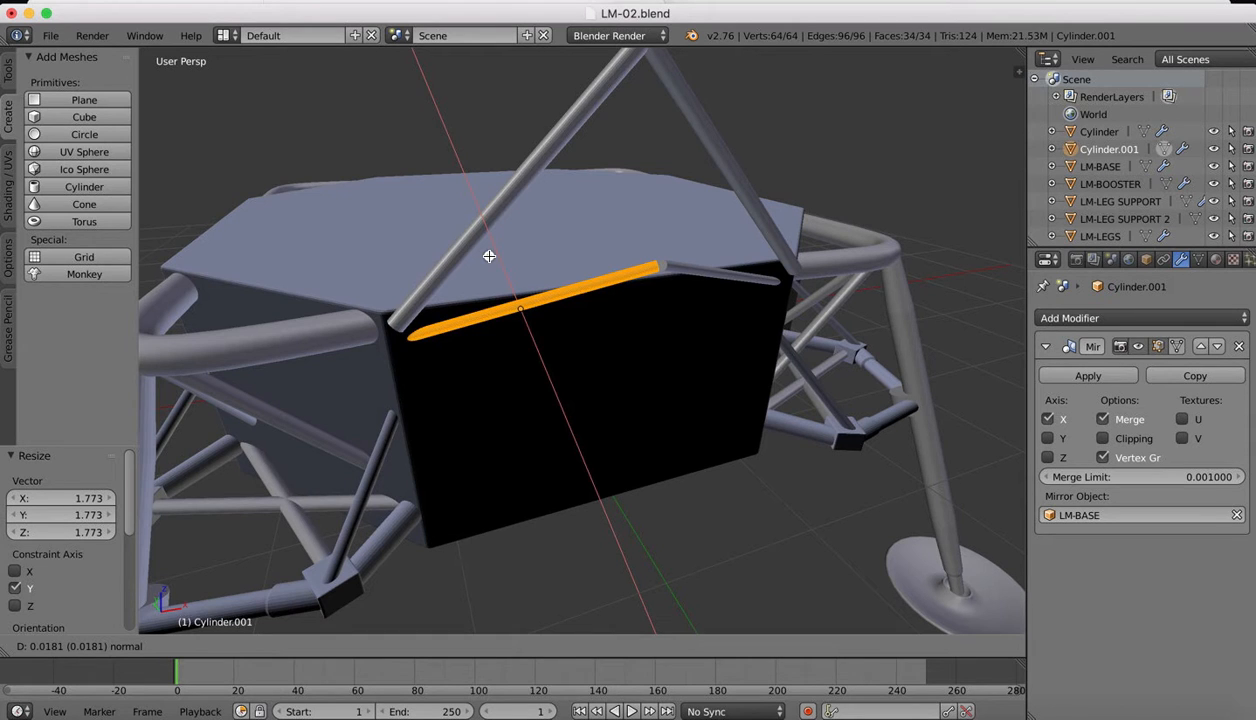
pyautogui.moveTo(489, 256); pyautogui.dragTo(489, 256)
pyautogui.moveTo(554, 240); pyautogui.dragTo(556, 240, button='middle')
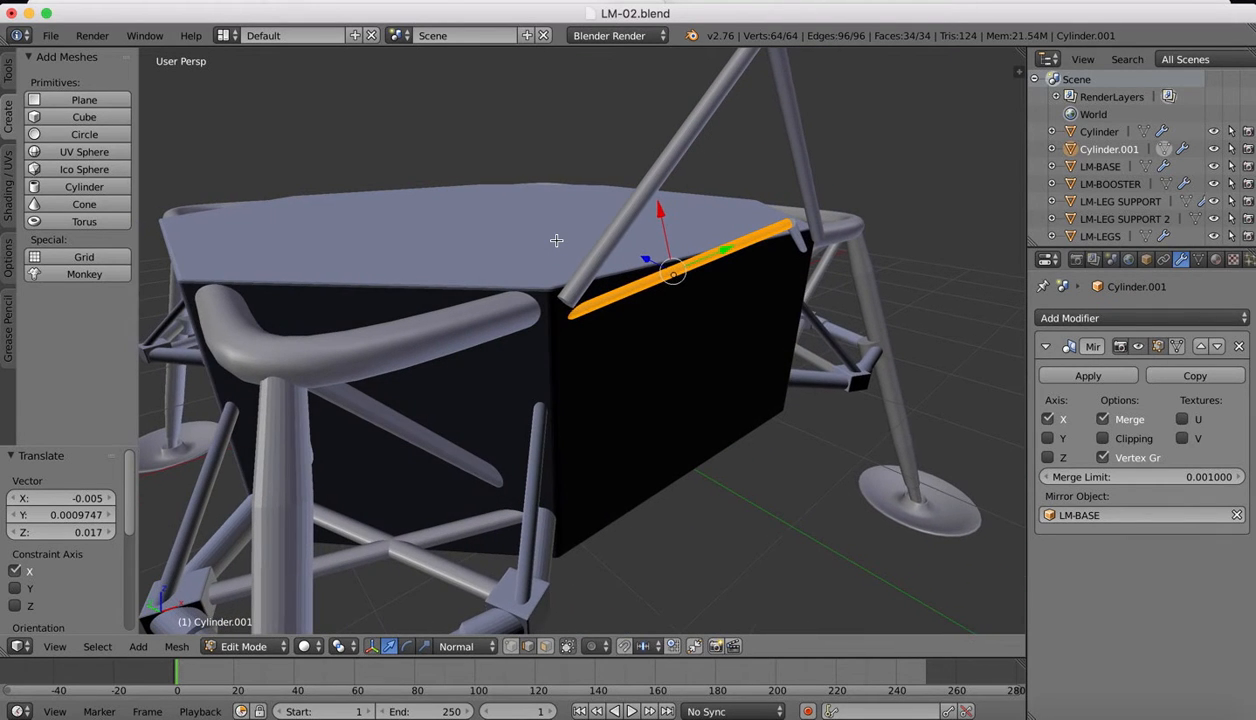
# Step: Rotate the Cylinder.001 strut about 53.273° around the global X axis in Object Mode
pyautogui.click(410, 647)
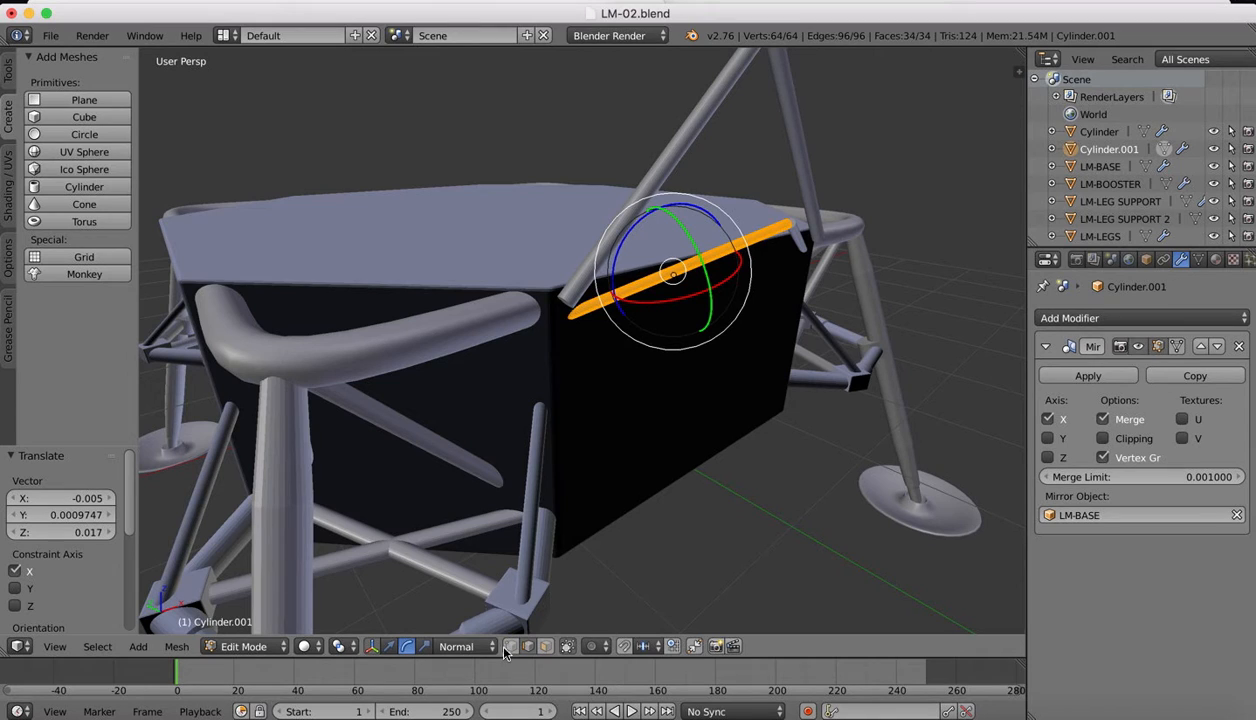
pyautogui.press('Tab')
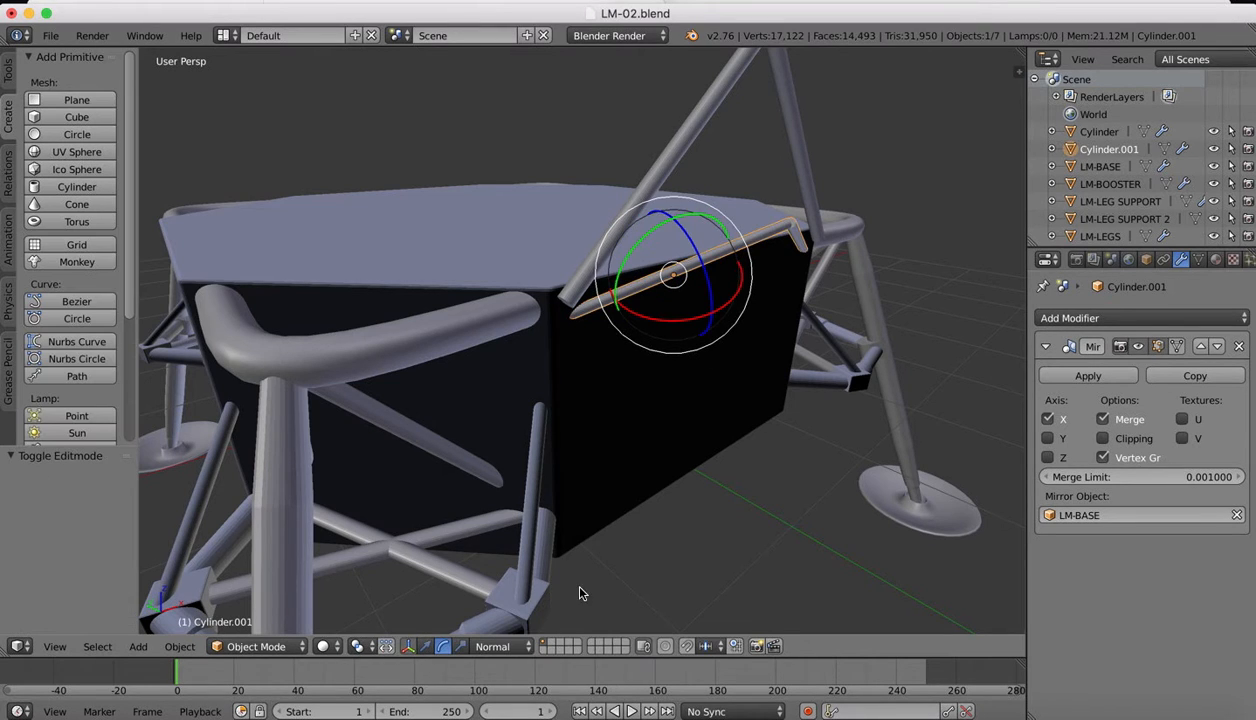
pyautogui.click(480, 645)
pyautogui.click(487, 622)
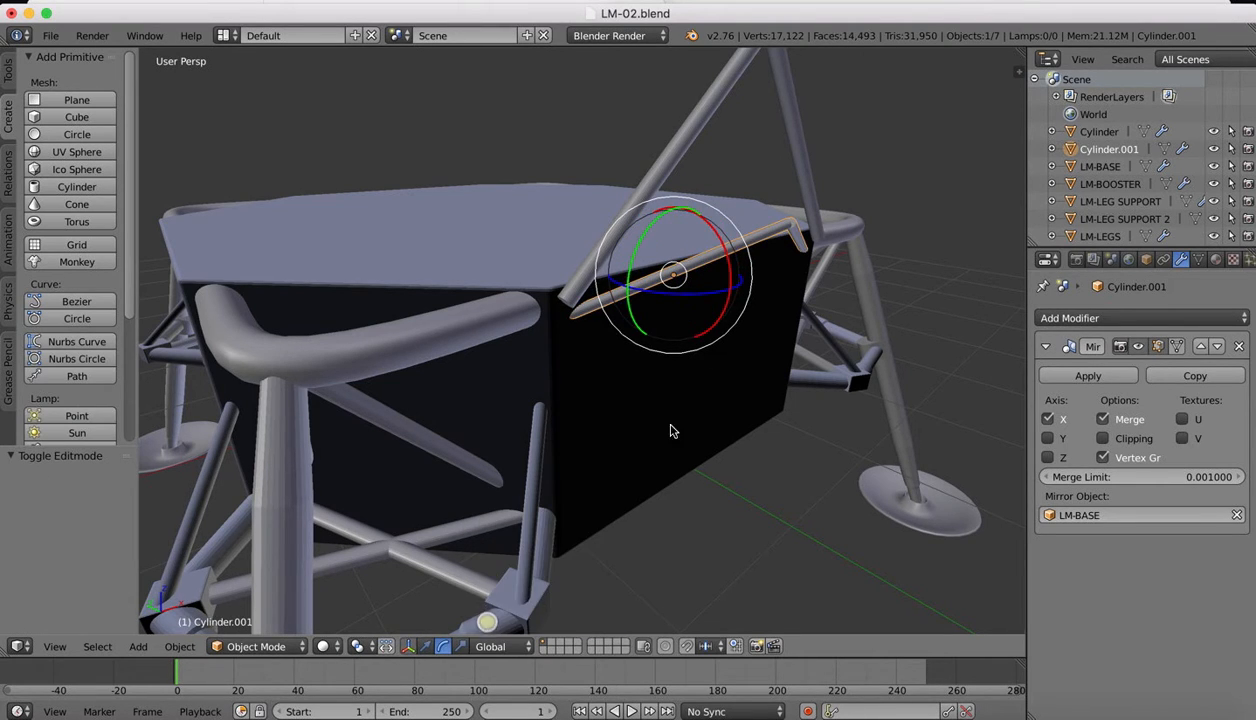
pyautogui.moveTo(714, 236); pyautogui.dragTo(726, 279)
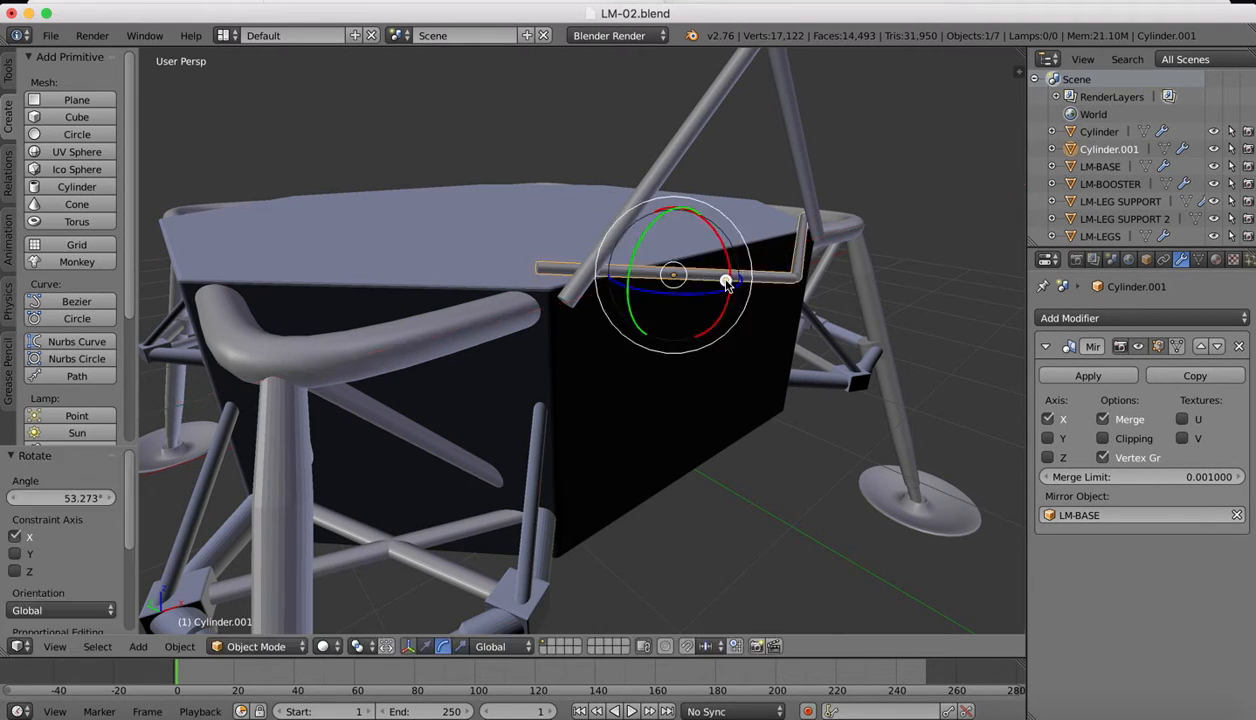
# Step: Lower Cylinder.001 about 0.177, raise it 0.018 along global Z, and shift it 0.133 along global X so its mirrored halves meet
pyautogui.click(419, 647)
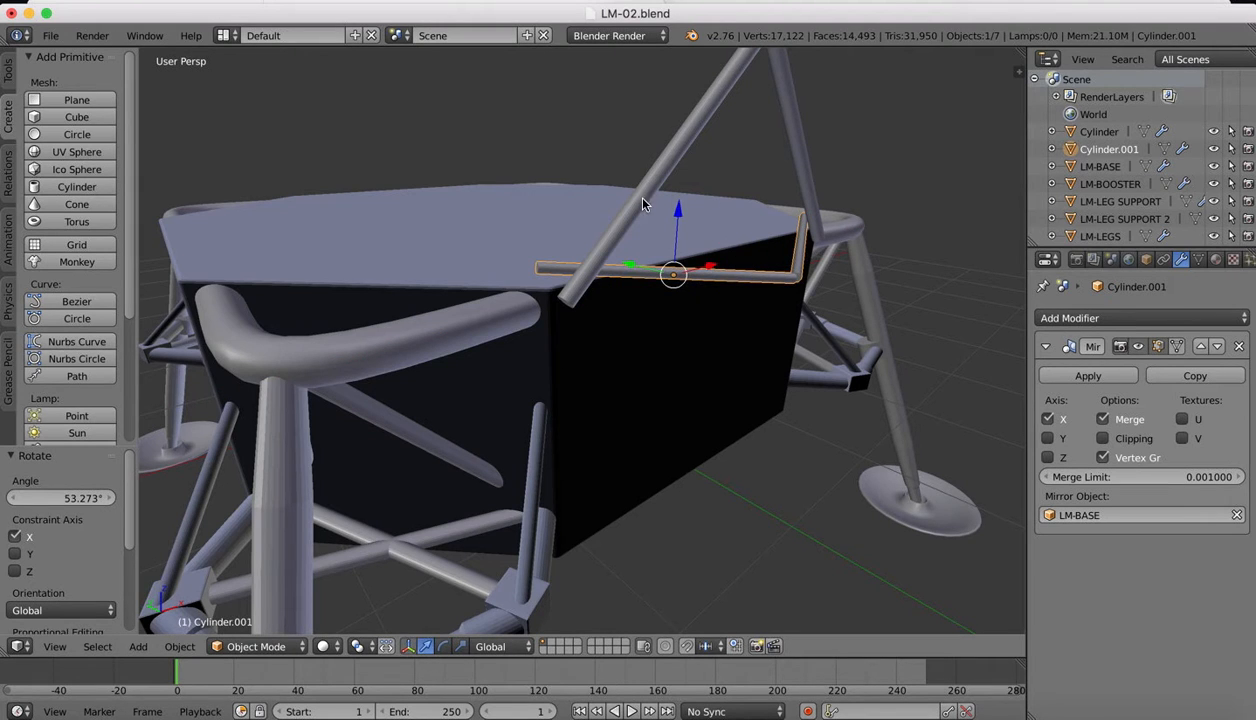
pyautogui.moveTo(676, 216); pyautogui.dragTo(692, 252)
pyautogui.hscroll(5, 692, 252)
pyautogui.hscroll(3, 691, 257)
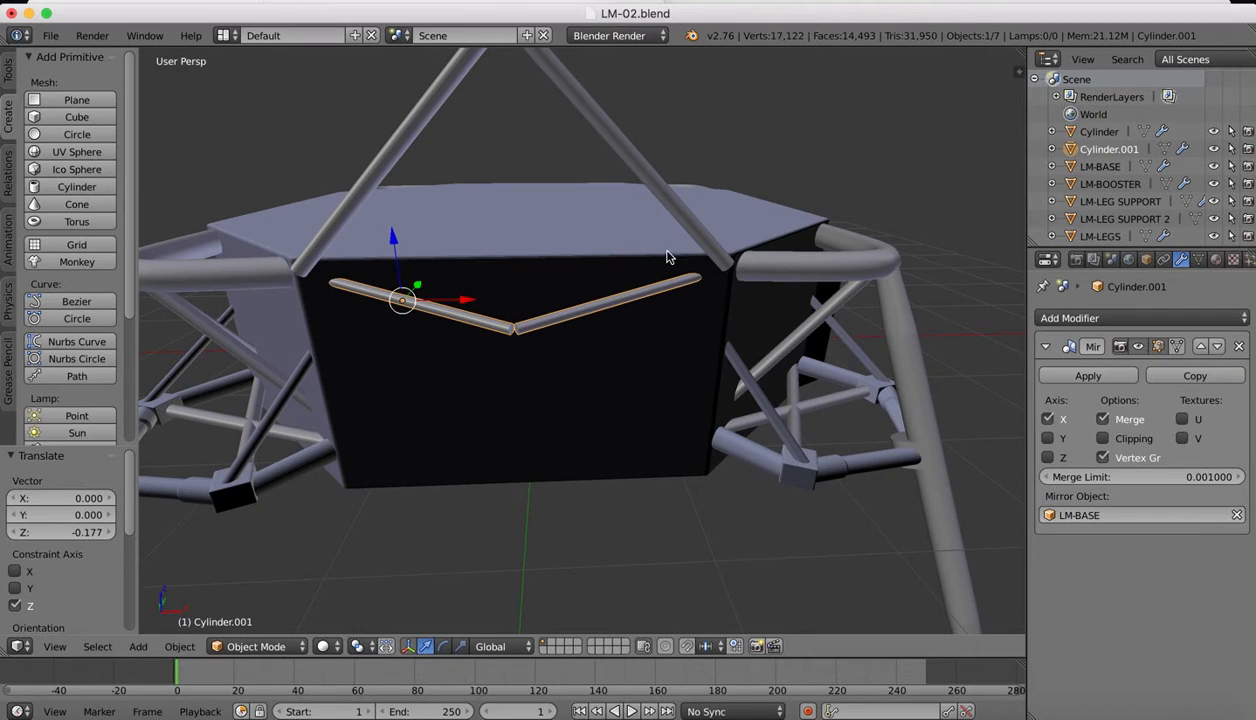
pyautogui.moveTo(391, 240); pyautogui.dragTo(395, 236)
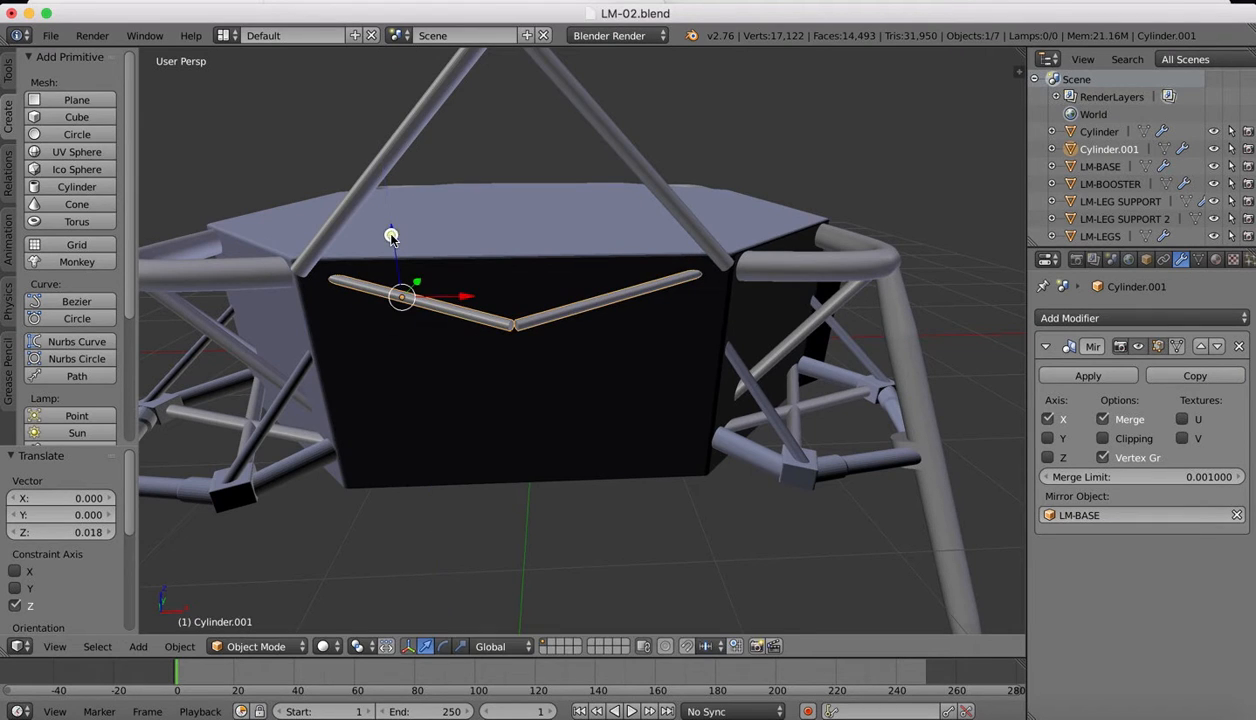
pyautogui.moveTo(463, 299)
pyautogui.mouseDown()
pyautogui.moveTo(395, 286)
pyautogui.moveTo(458, 303)
pyautogui.mouseUp()
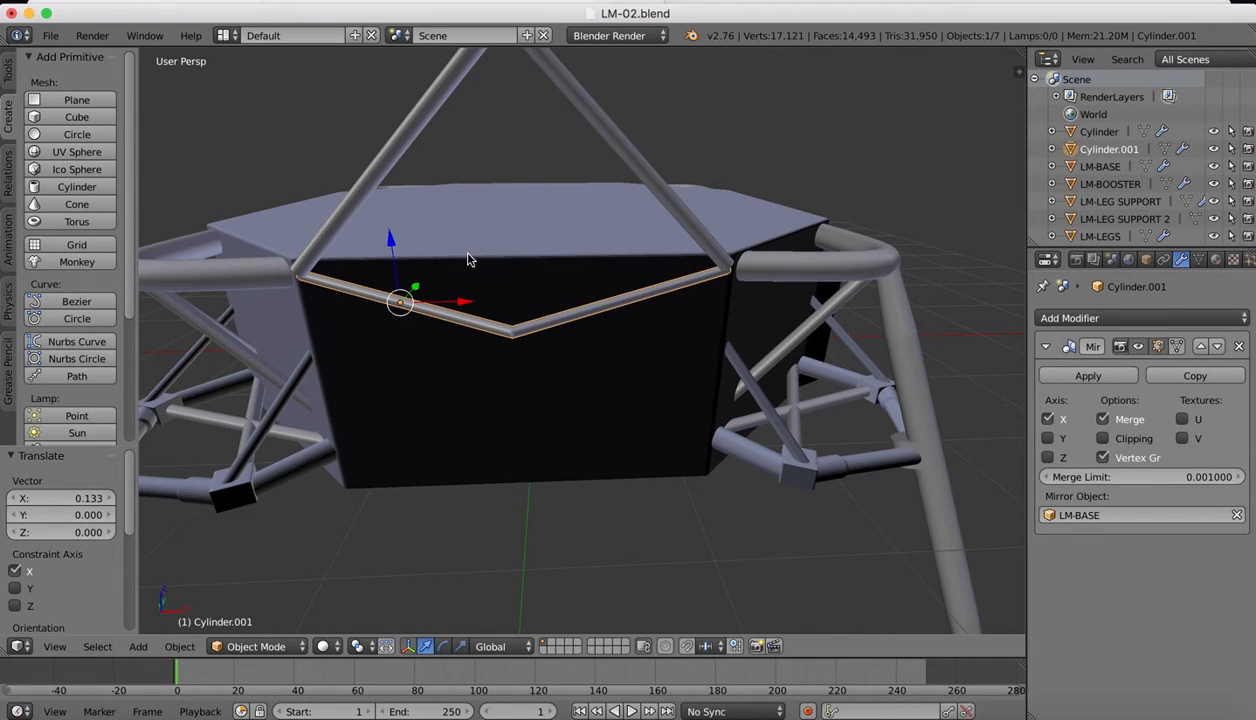
# Step: Tilt the Cylinder.001 strut a further 19.042° around the global X axis to steepen the V on the base's front face
pyautogui.hscroll(-5, 468, 255)
pyautogui.hscroll(-10, 467, 260)
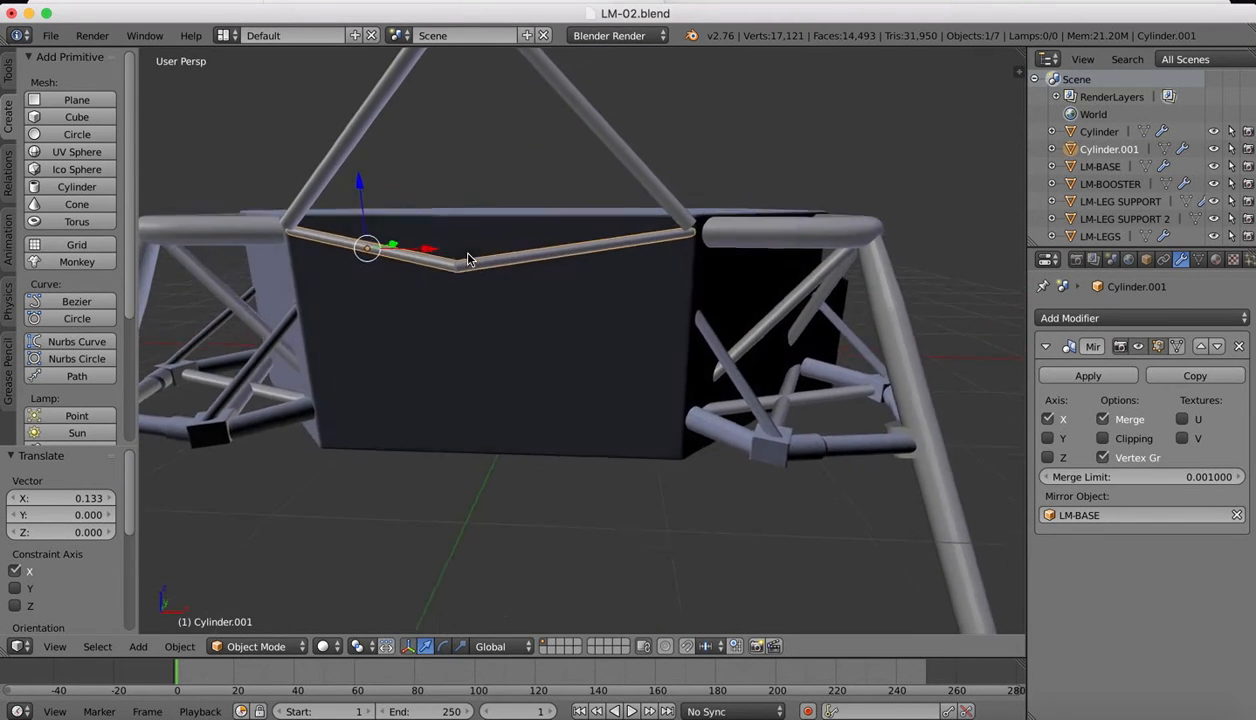
pyautogui.hscroll(-5, 467, 258)
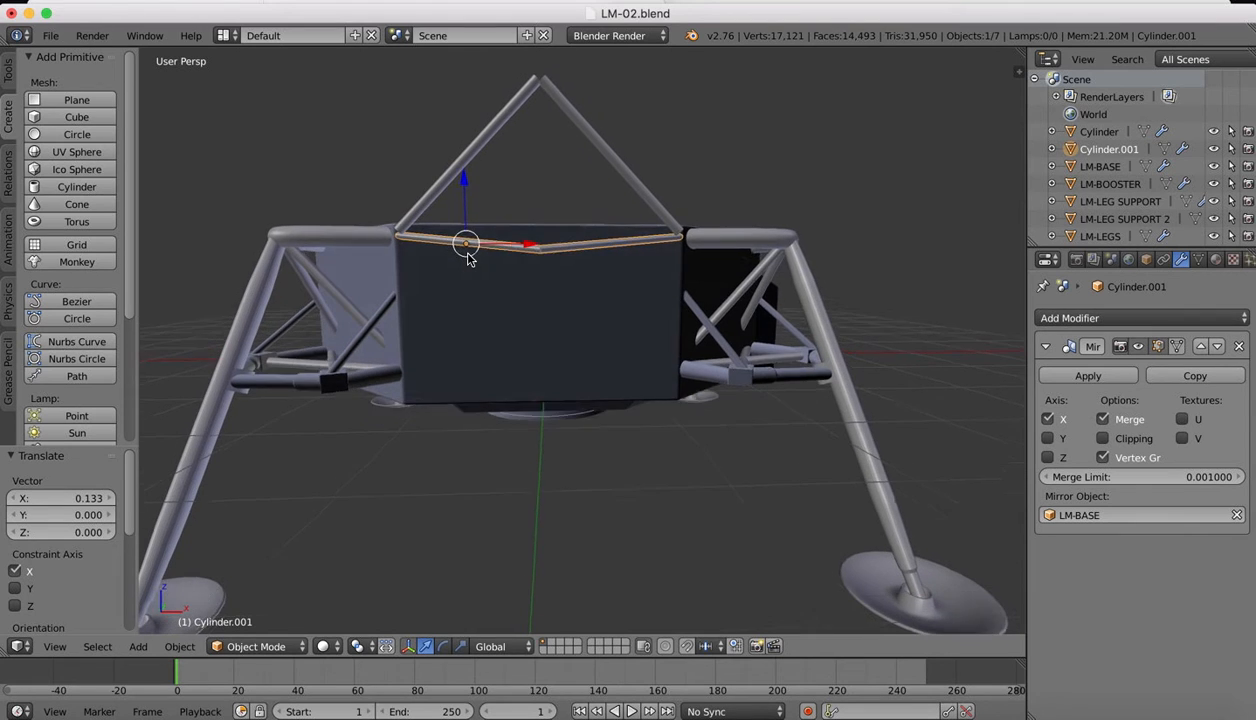
pyautogui.hscroll(-5, 548, 237)
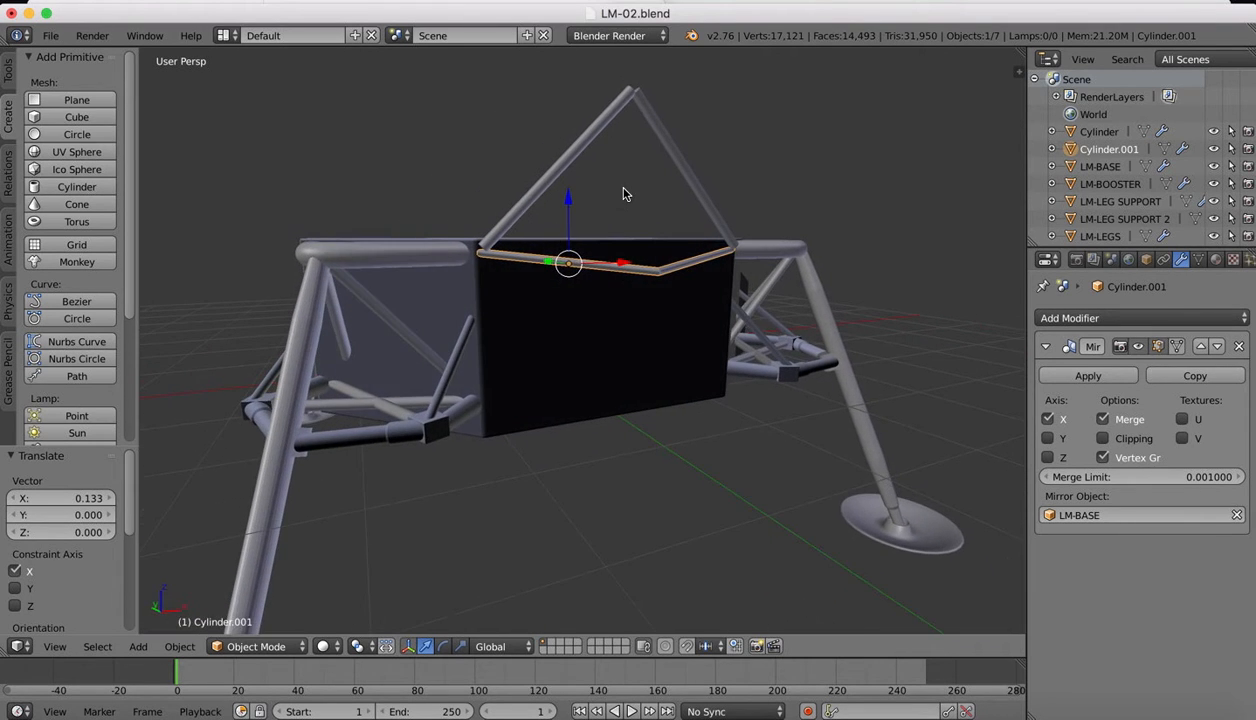
pyautogui.scroll(5, 623, 190)
pyautogui.click(443, 646)
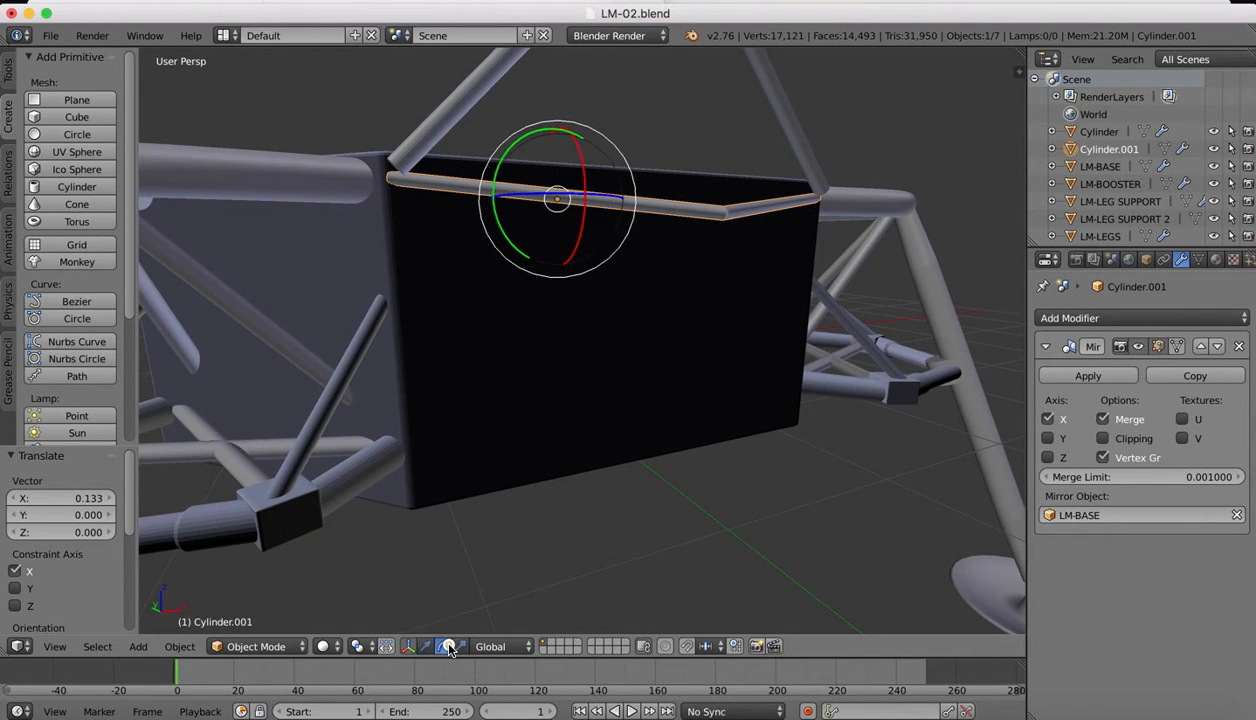
pyautogui.moveTo(582, 168); pyautogui.dragTo(575, 192)
# Step: Lower the tilted strut by about 0.075 and 0.030 along global Z, and shift it 0.028 along global X
pyautogui.click(425, 646)
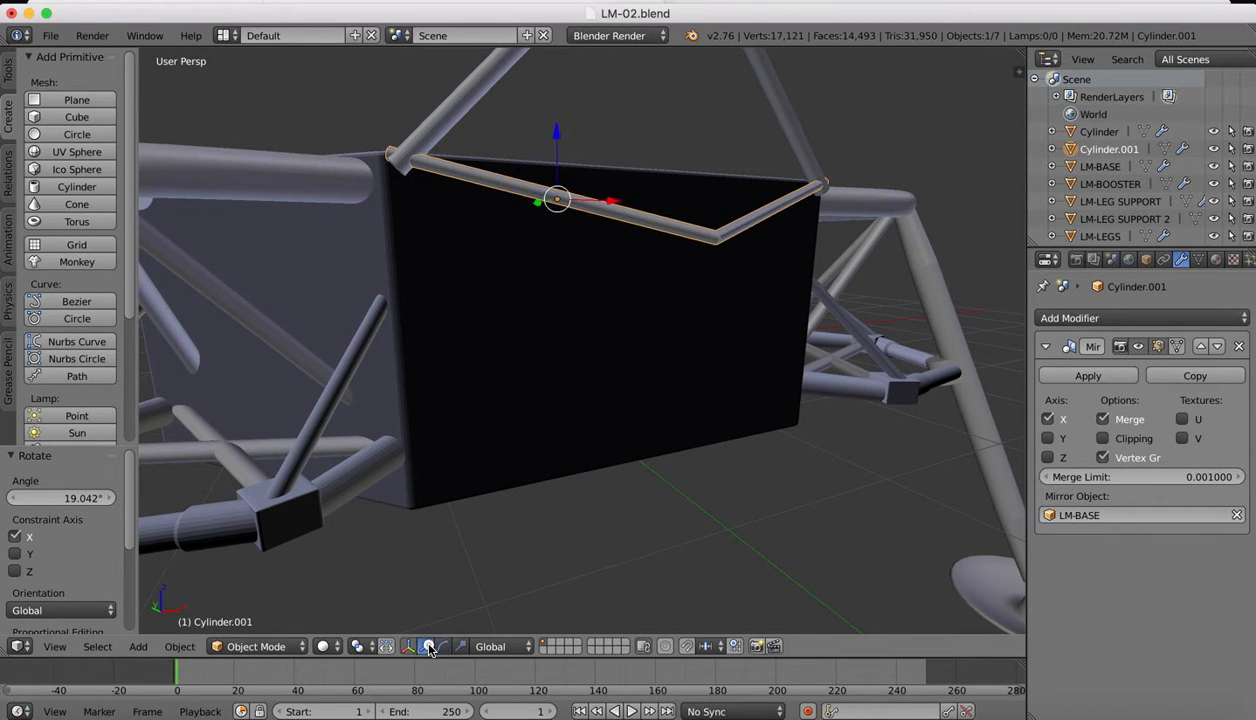
pyautogui.moveTo(555, 140); pyautogui.dragTo(557, 163)
pyautogui.hscroll(8, 557, 163)
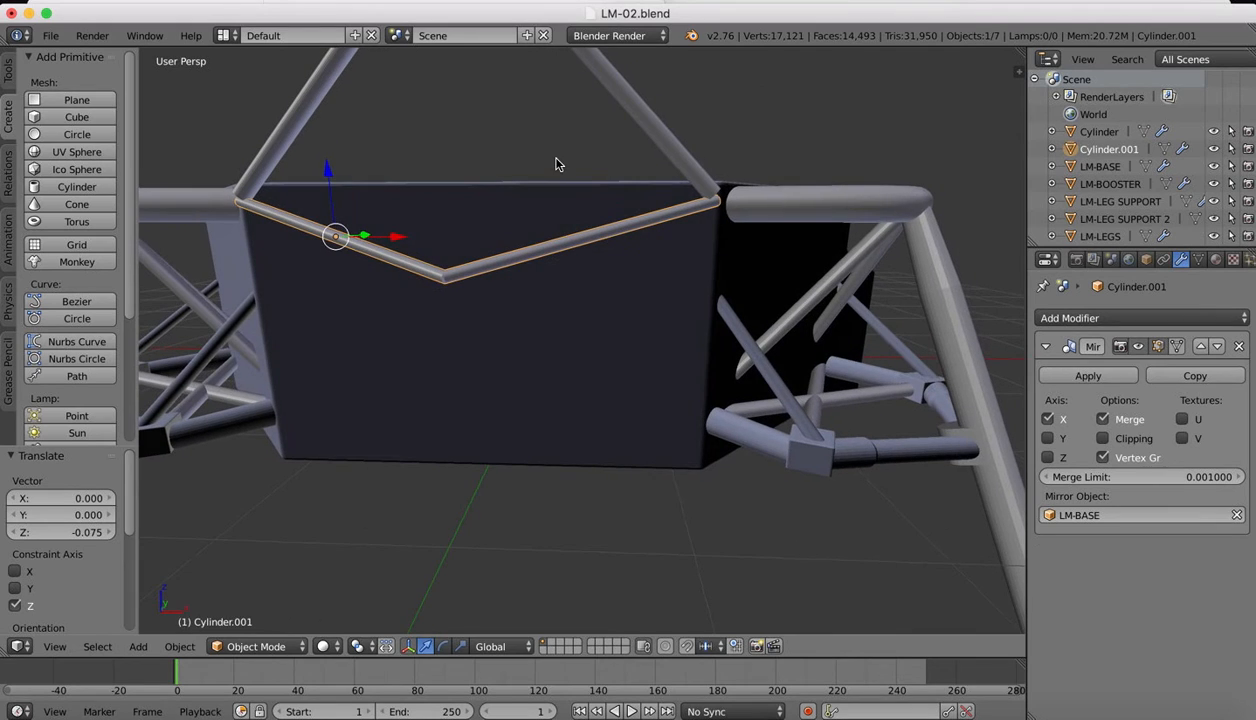
pyautogui.moveTo(327, 175); pyautogui.dragTo(328, 183)
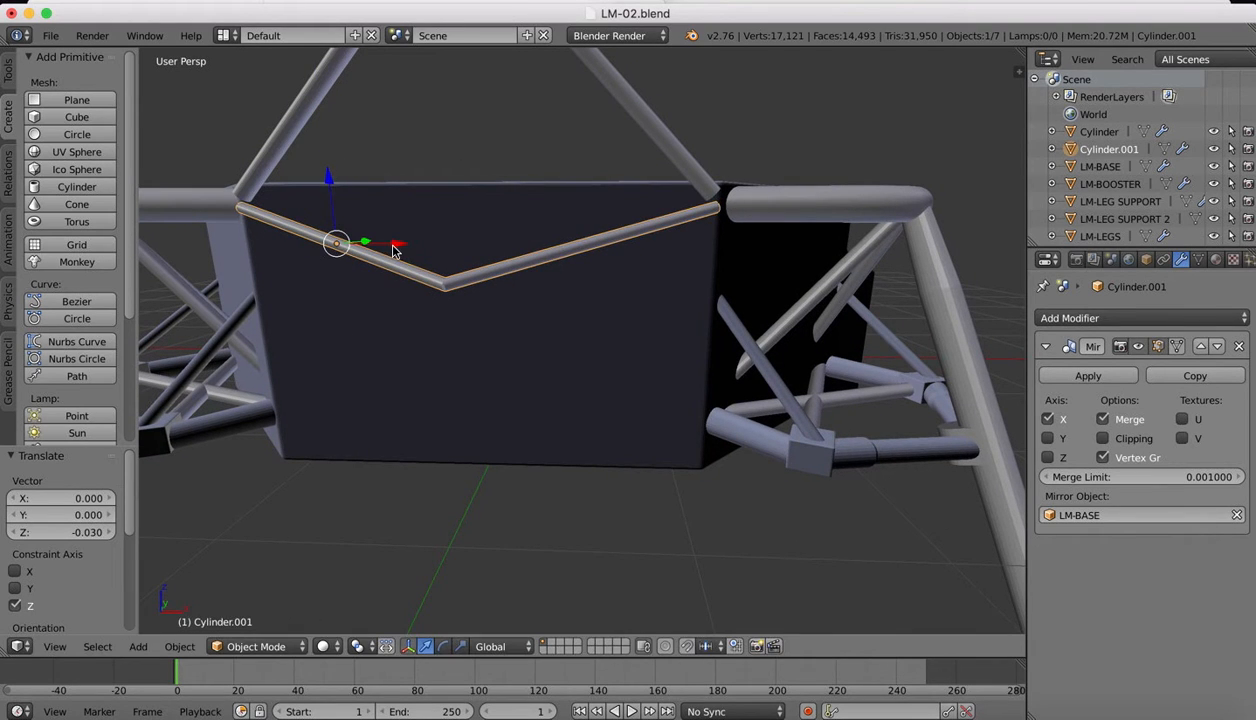
pyautogui.moveTo(397, 247); pyautogui.dragTo(401, 249)
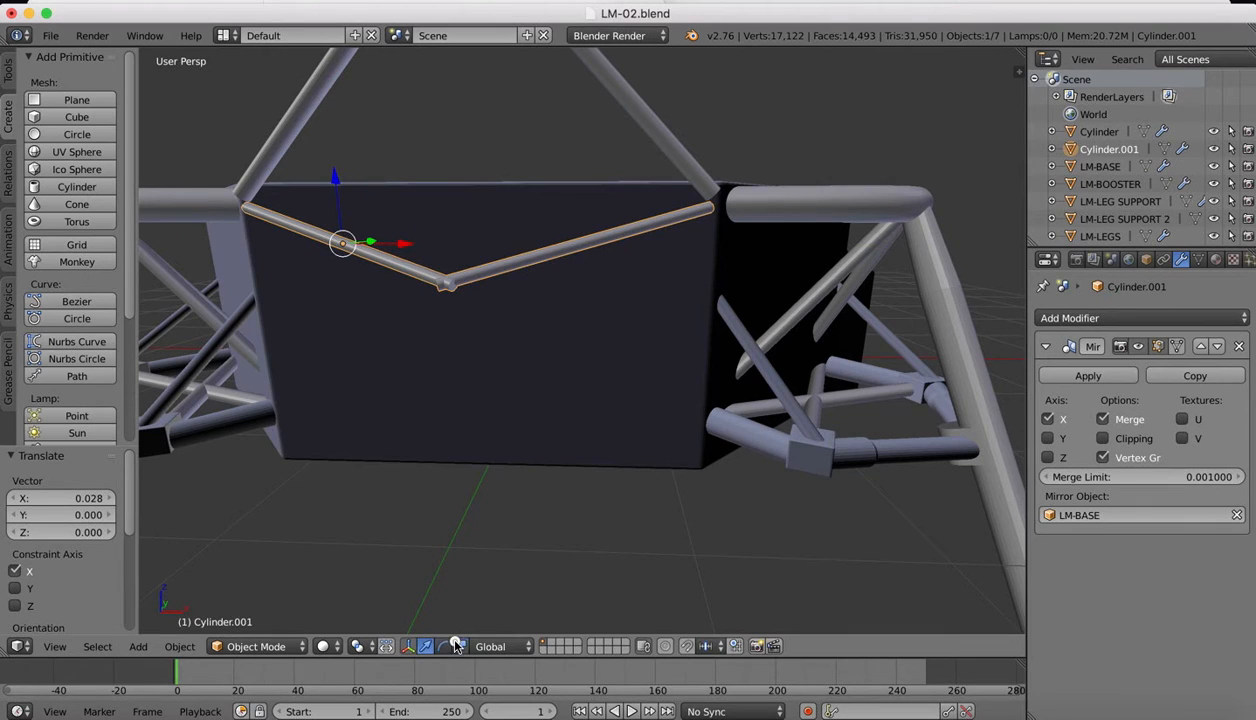
# Step: Shorten the Cylinder.001 strut along its normal-orientation Z axis and slide it outward along the same axis
pyautogui.click(455, 645)
pyautogui.click(503, 644)
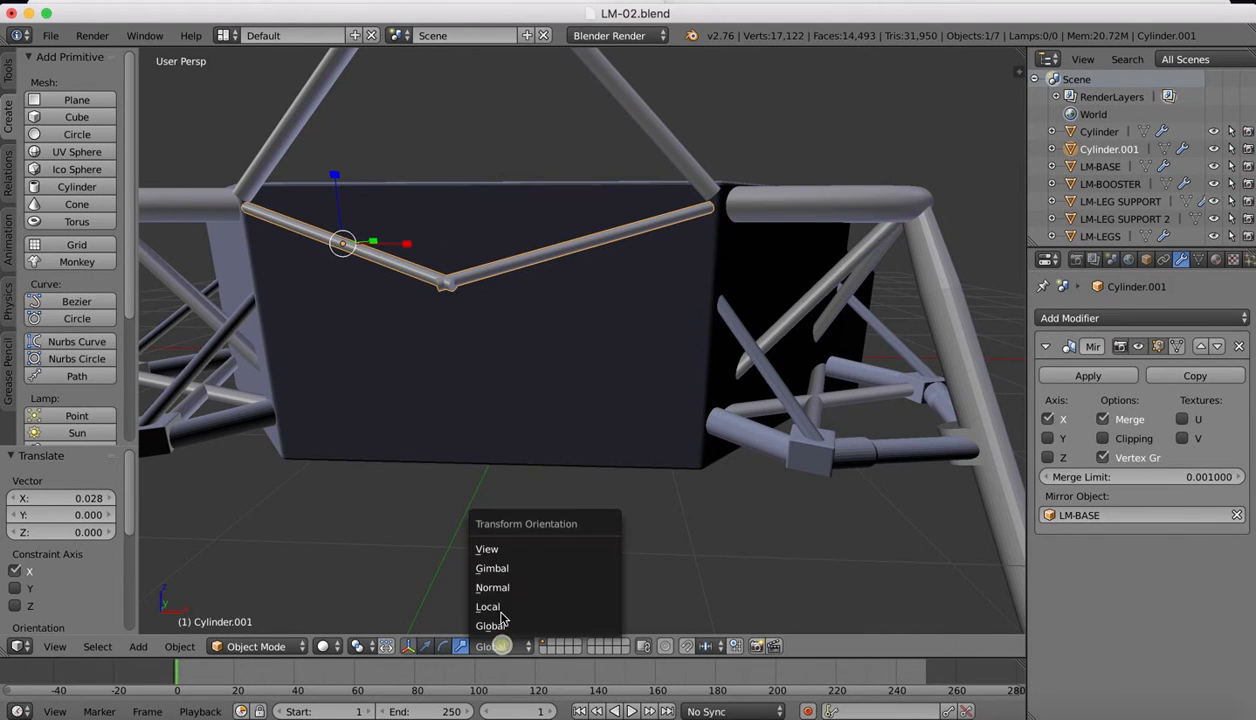
pyautogui.click(494, 584)
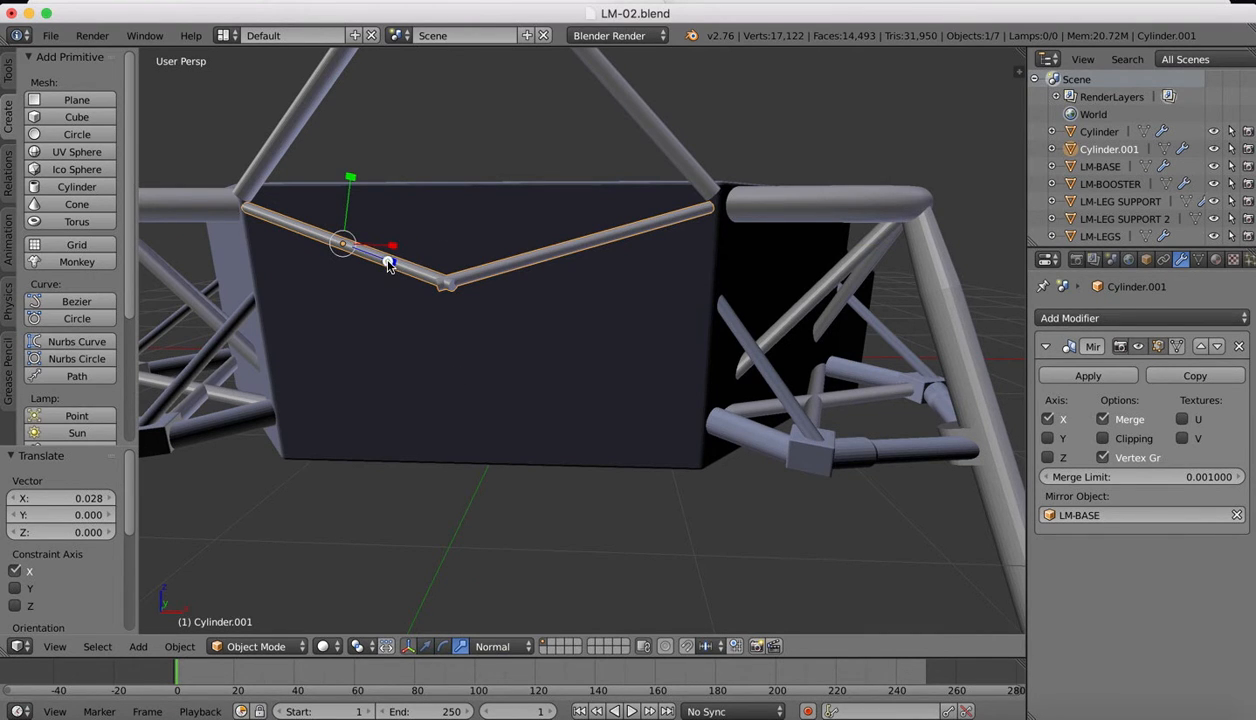
pyautogui.moveTo(390, 265); pyautogui.dragTo(377, 264)
# Step: Nudge the shortened strut along its normal-orientation X axis, by about 0.032 in Y, toward the base's front face
pyautogui.hscroll(-10, 377, 264)
pyautogui.scroll(-4, 377, 264)
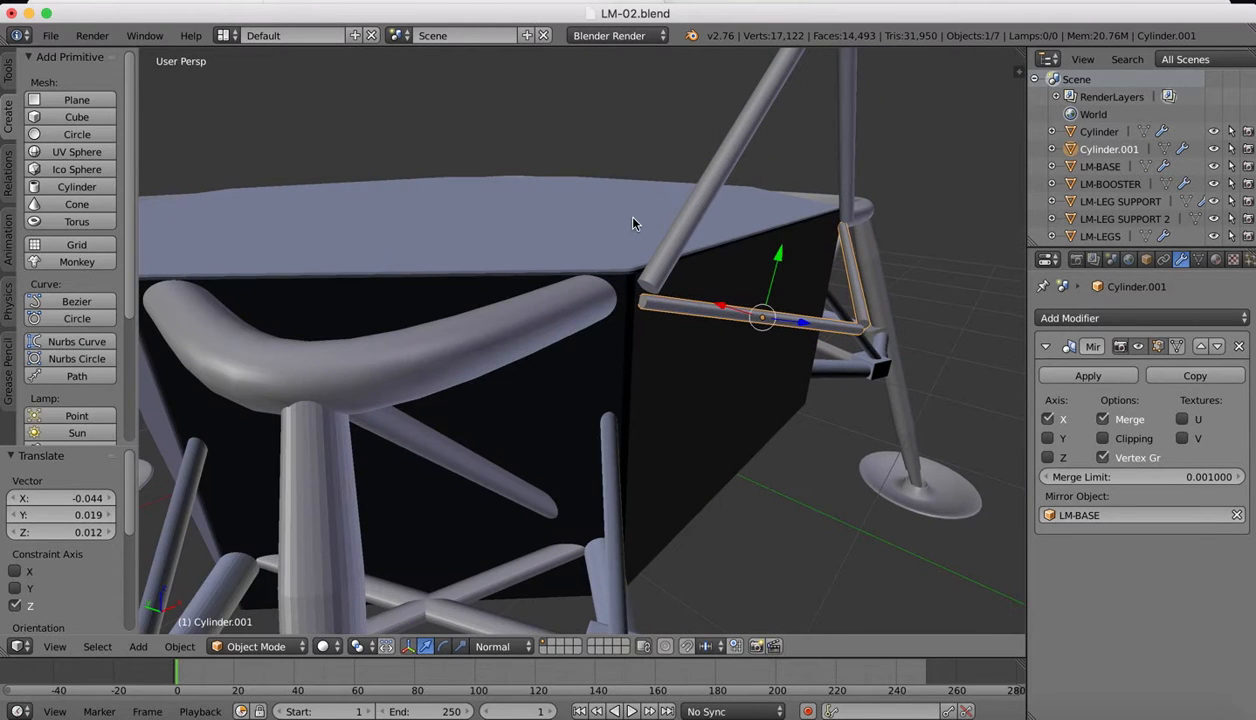
pyautogui.scroll(5, 722, 309)
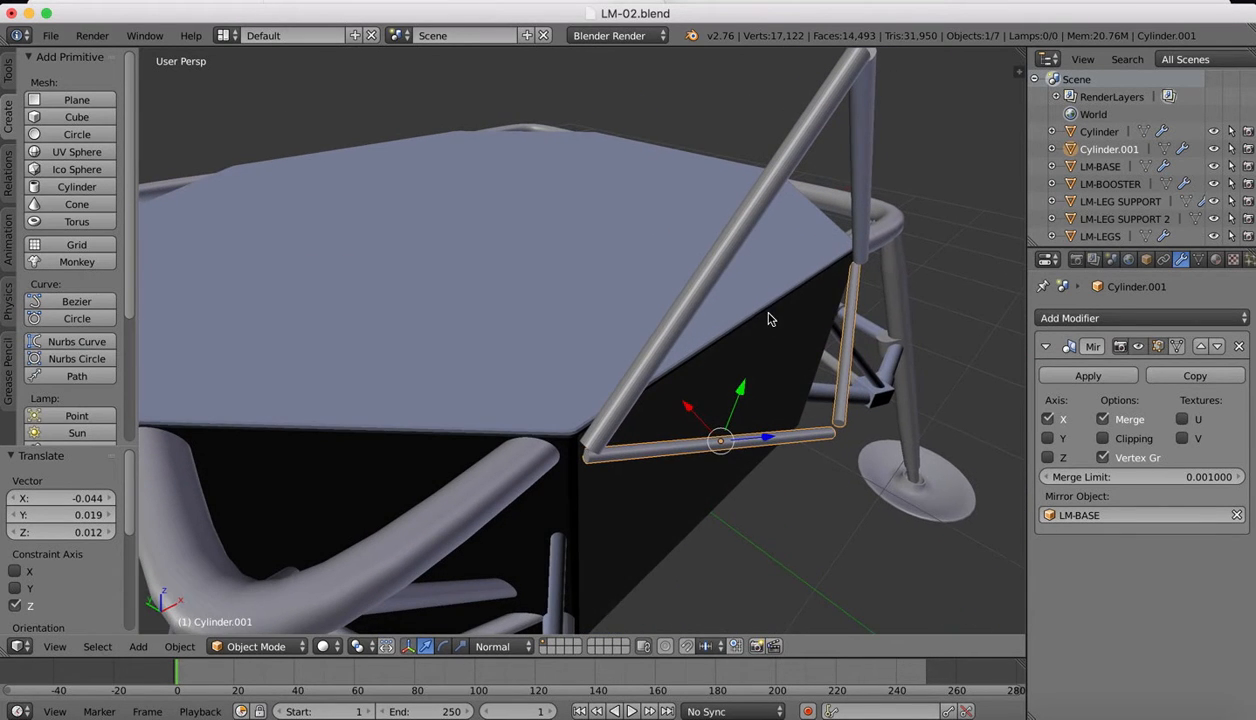
pyautogui.moveTo(686, 407); pyautogui.dragTo(681, 409)
# Step: Duplicate the Cylinder.001 strut in place and lower the copy about 0.321 along the global Z axis
pyautogui.hscroll(-10, 680, 404)
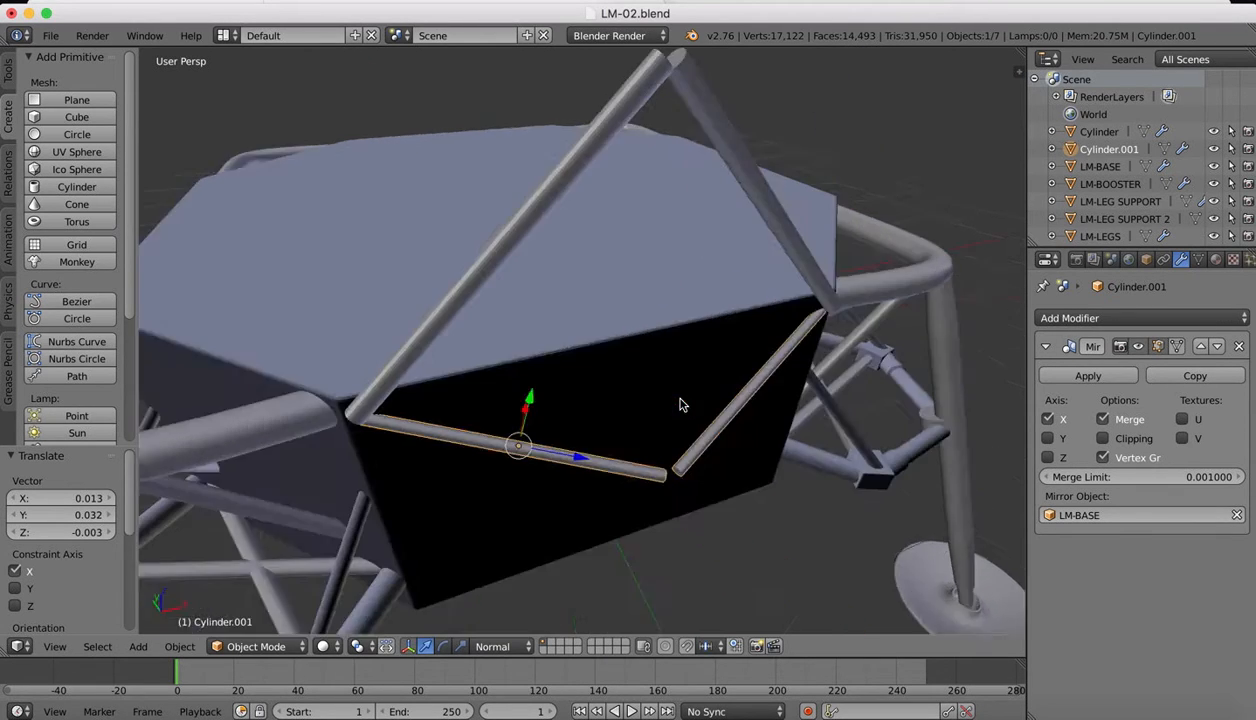
pyautogui.scroll(-8, 682, 405)
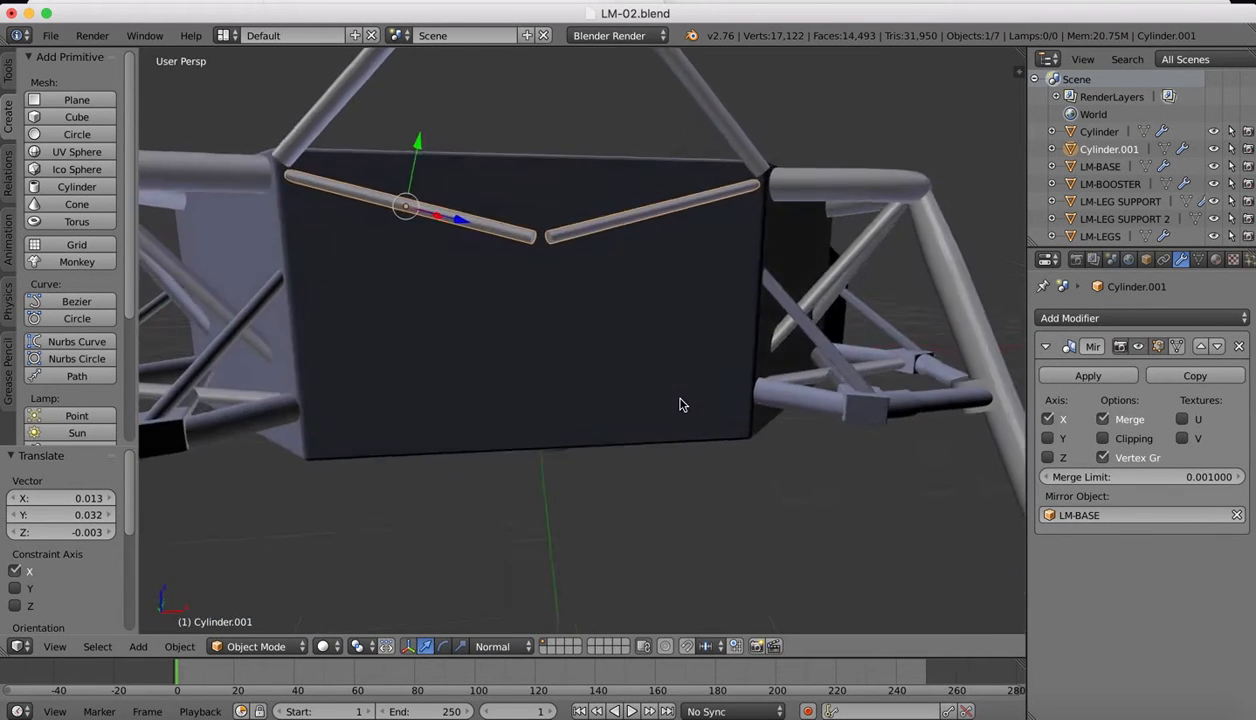
pyautogui.keyDown('ctrl'); pyautogui.scroll(-5, 682, 405); pyautogui.keyUp('ctrl')
pyautogui.hscroll(5, 682, 405)
pyautogui.hscroll(1, 680, 405)
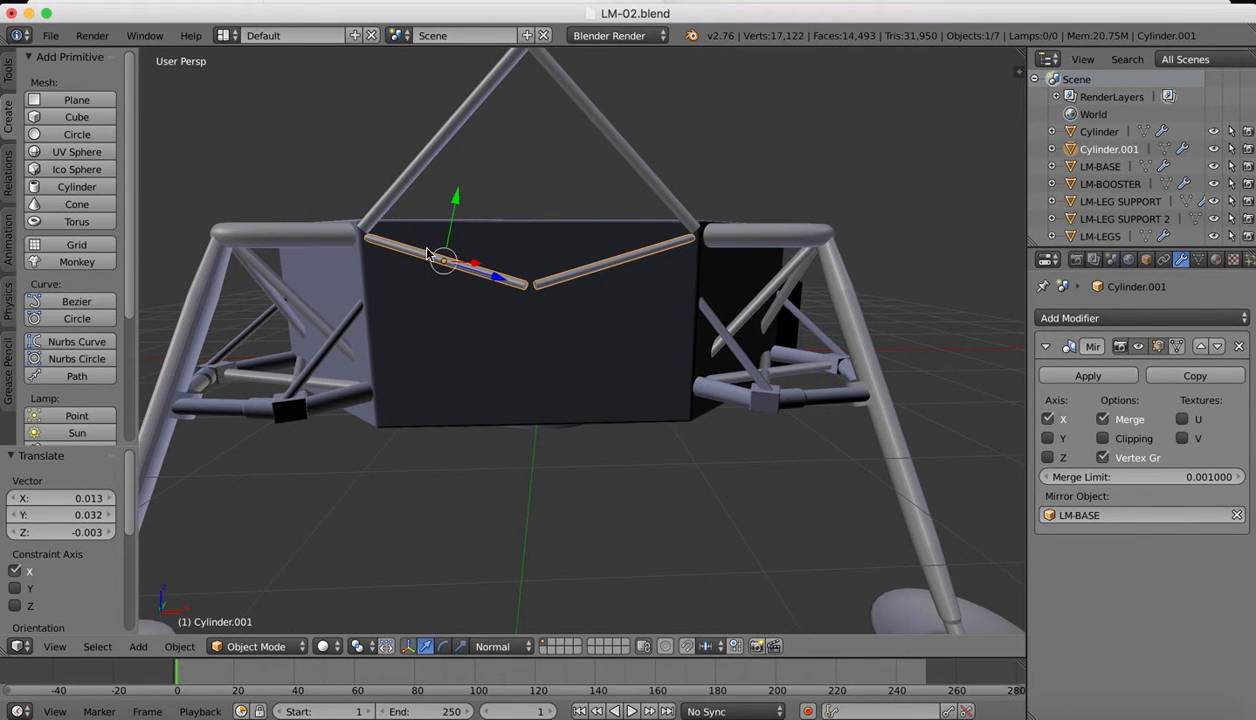
pyautogui.hotkey('shift', 'd')
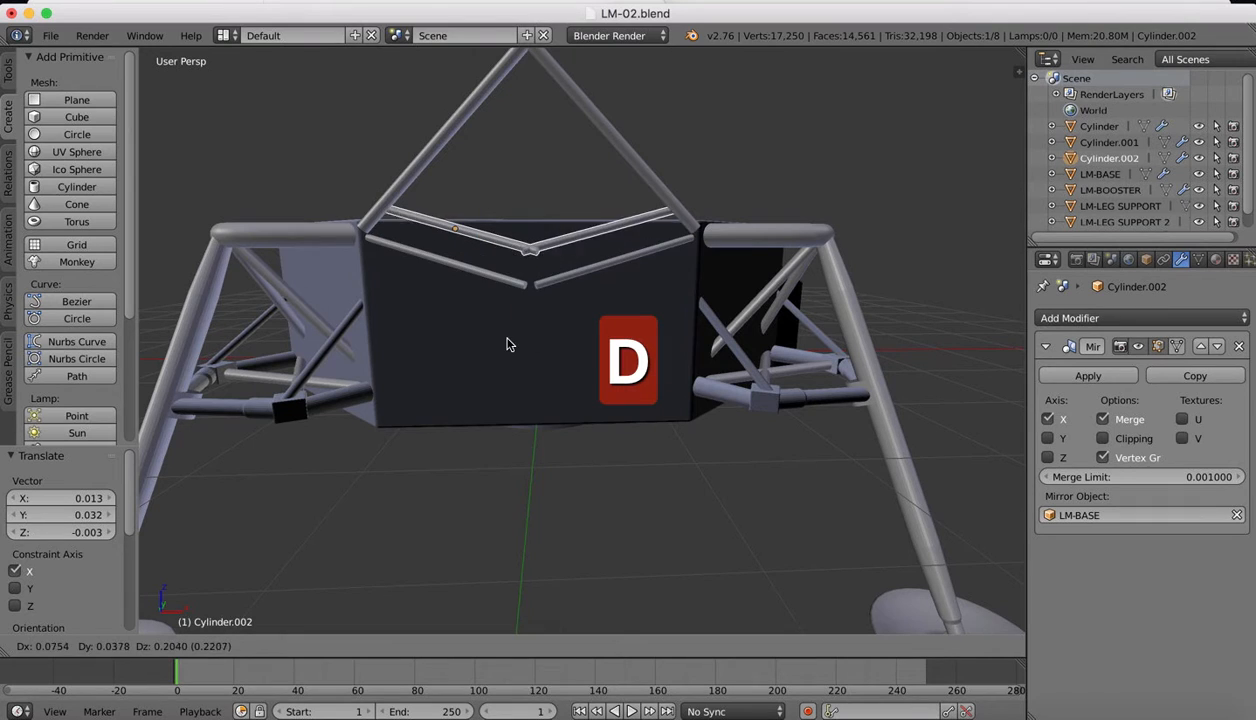
pyautogui.rightClick(502, 348)
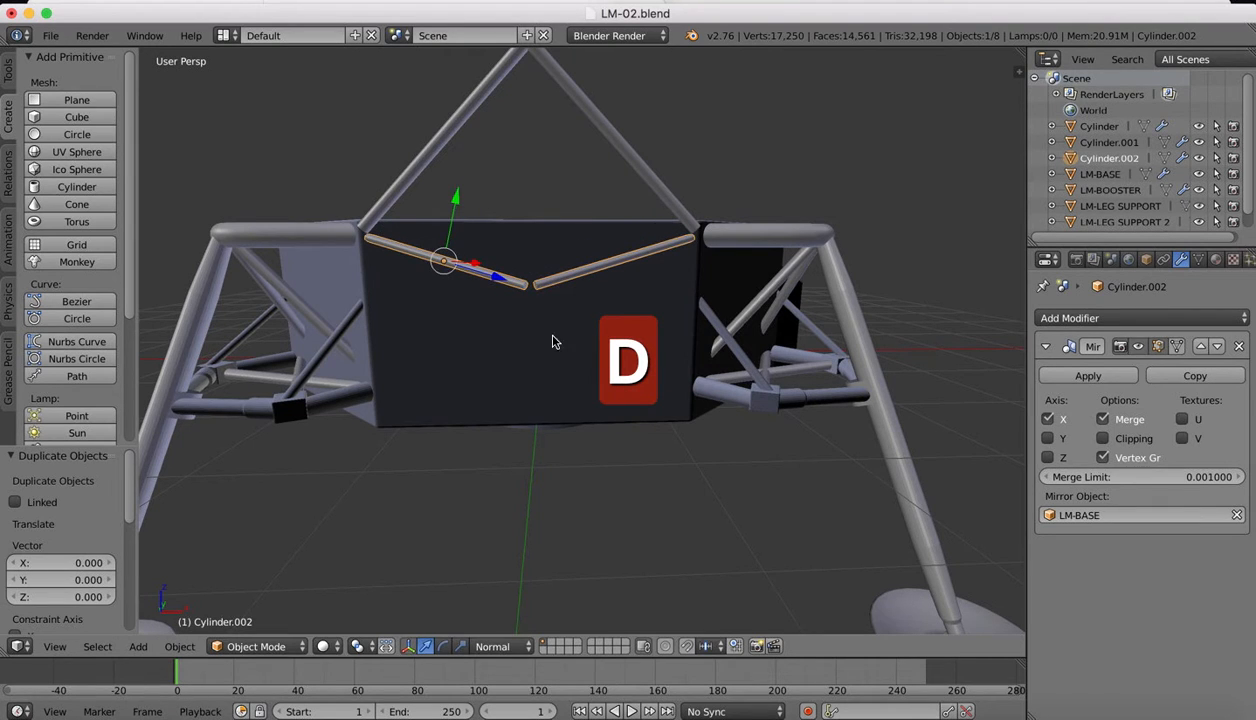
pyautogui.click(492, 646)
pyautogui.click(498, 612)
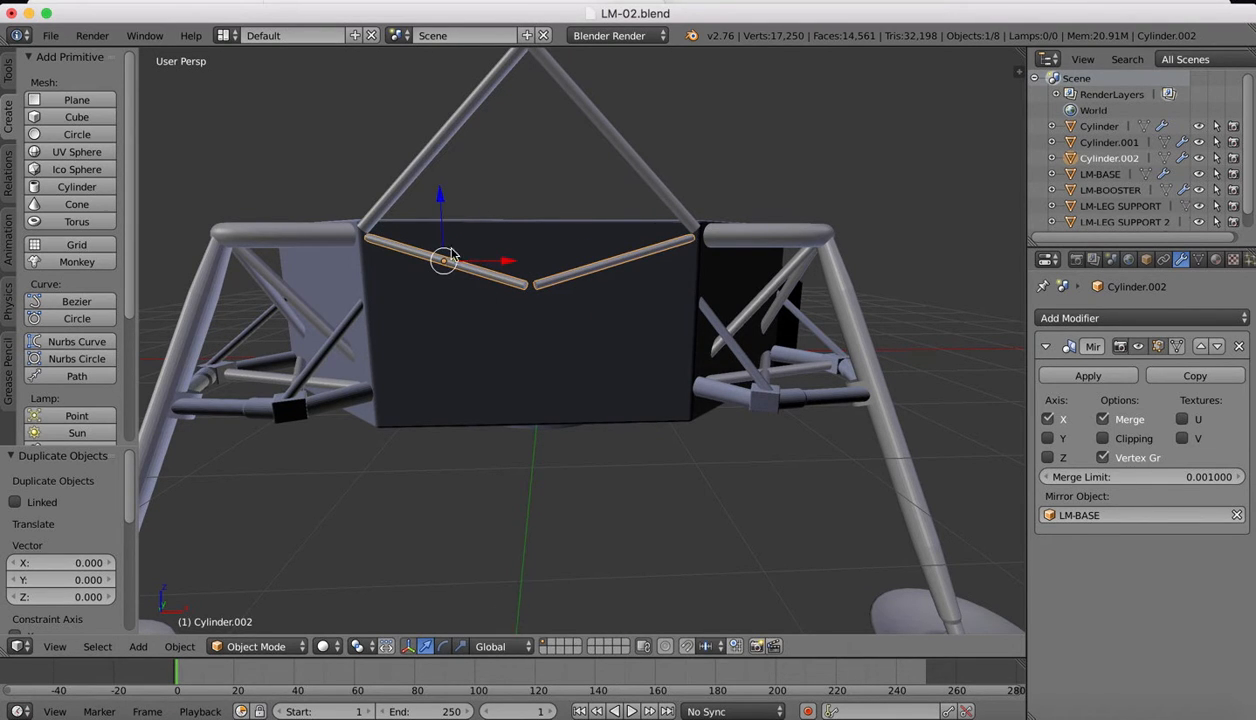
pyautogui.moveTo(438, 202); pyautogui.dragTo(430, 251)
# Step: Rotate the duplicated strut about -66.85° around the global X axis so it slopes opposite to the upper strut
pyautogui.hscroll(-10, 430, 250)
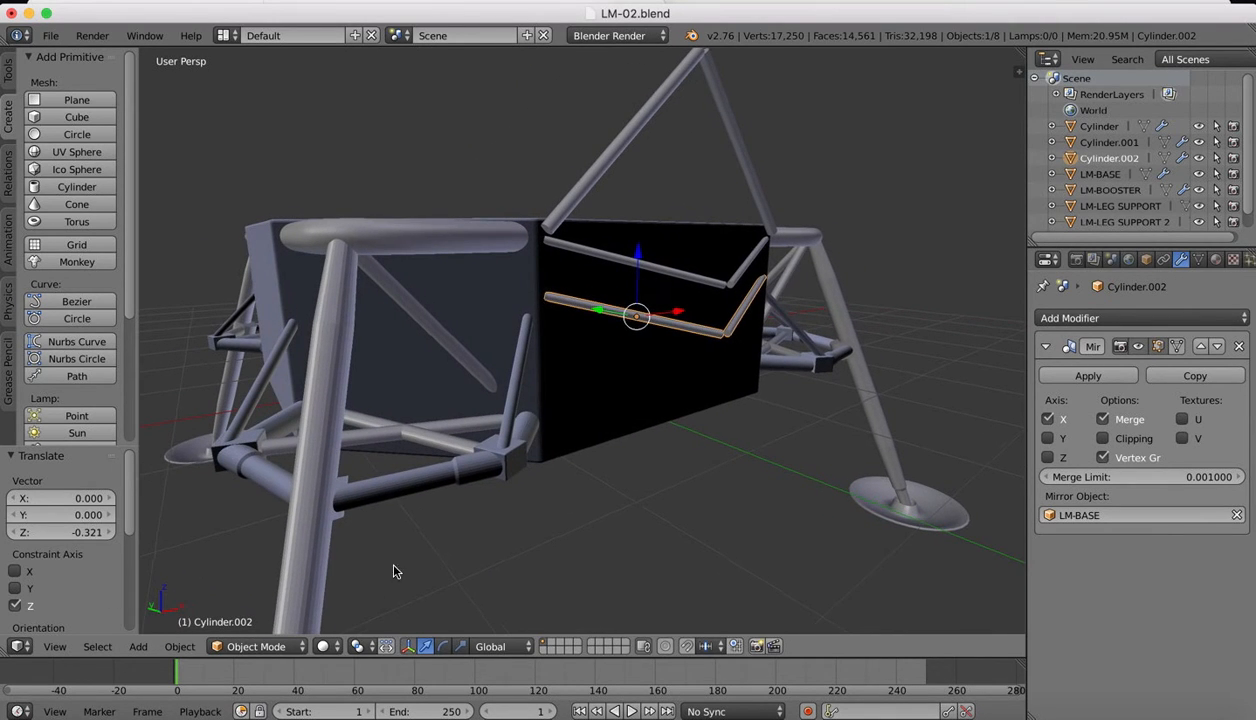
pyautogui.click(446, 646)
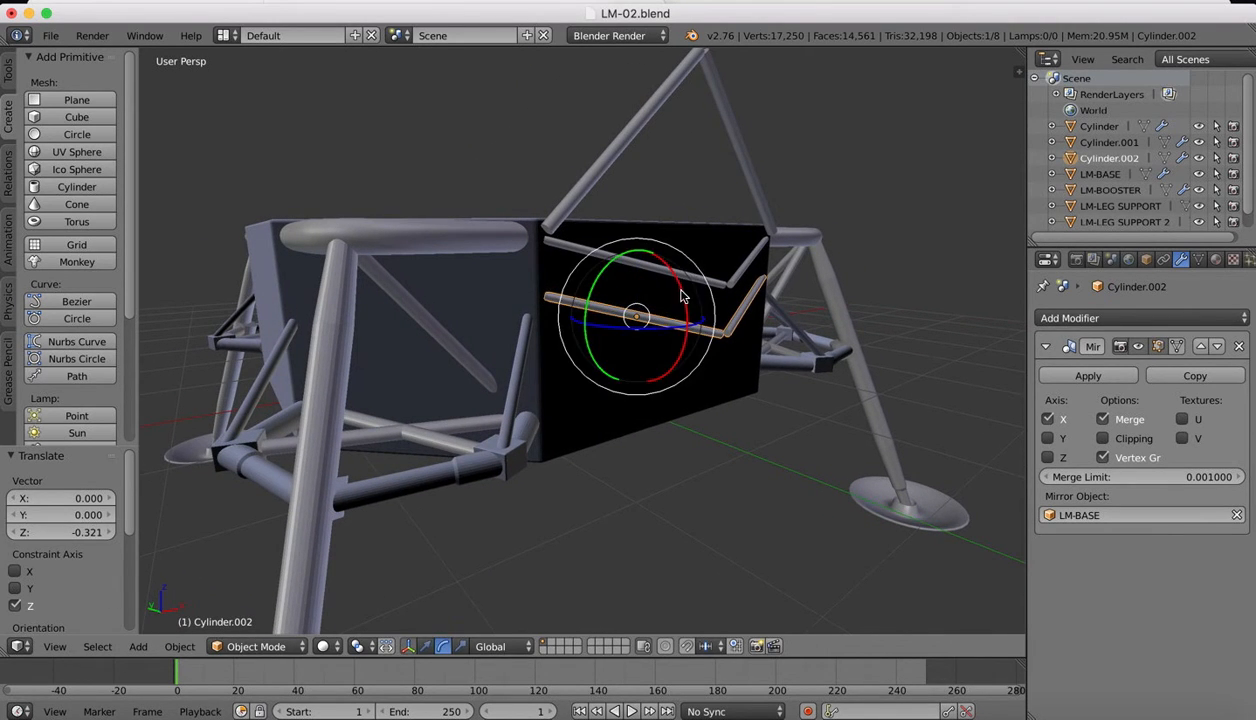
pyautogui.moveTo(668, 285); pyautogui.dragTo(602, 632)
# Step: Examine from the front and sides how the rotated duplicate struts line up with the upper pair on the base's front face
pyautogui.hscroll(10, 641, 271)
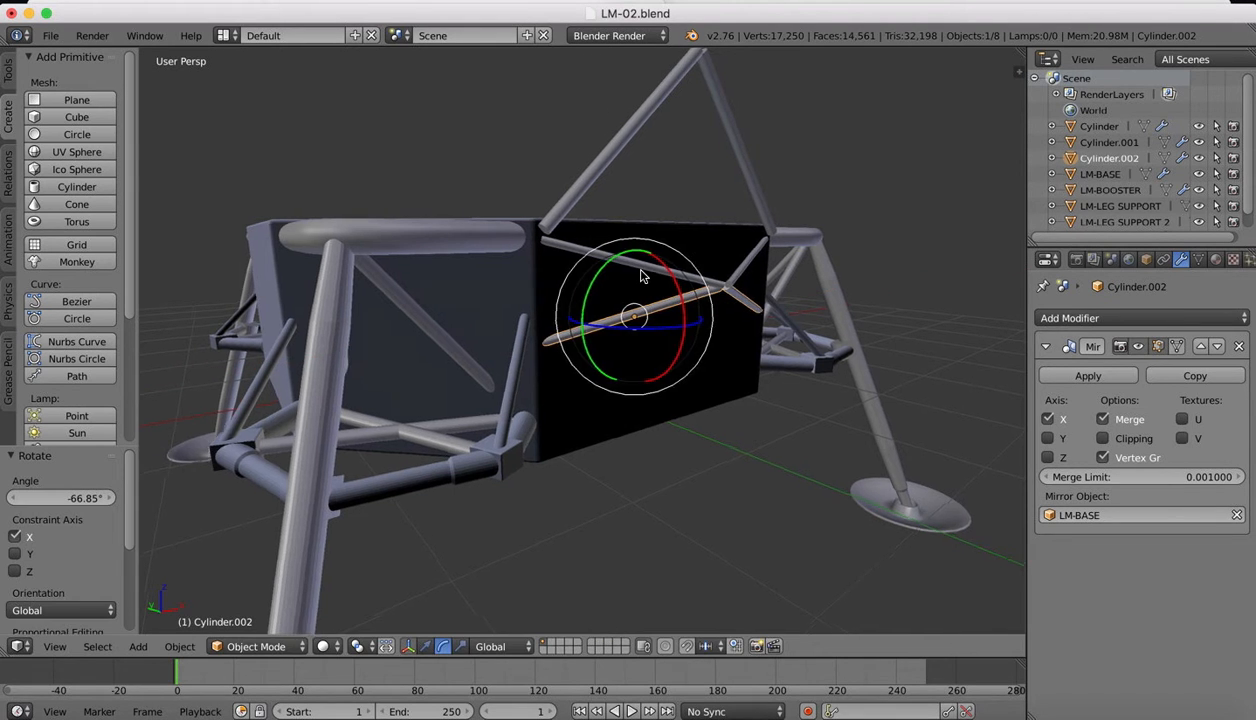
pyautogui.hscroll(5, 641, 276)
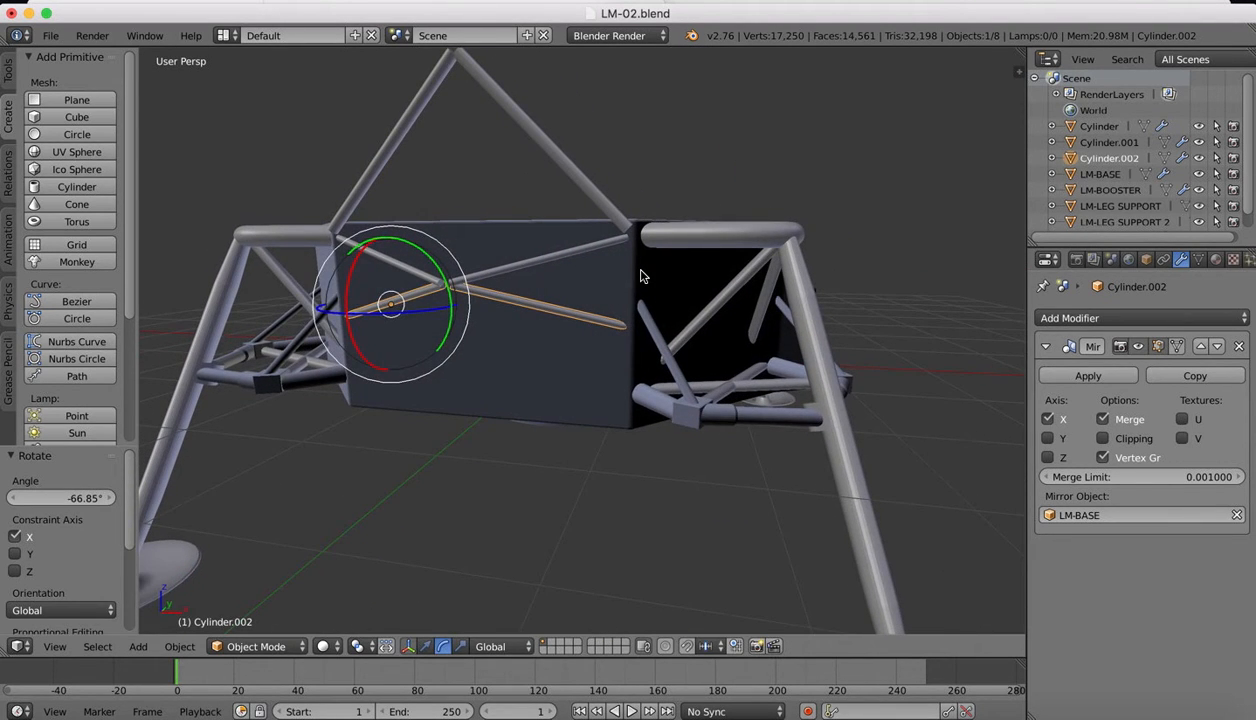
pyautogui.hscroll(5, 641, 276)
pyautogui.scroll(-5, 641, 276)
pyautogui.press('Tab')
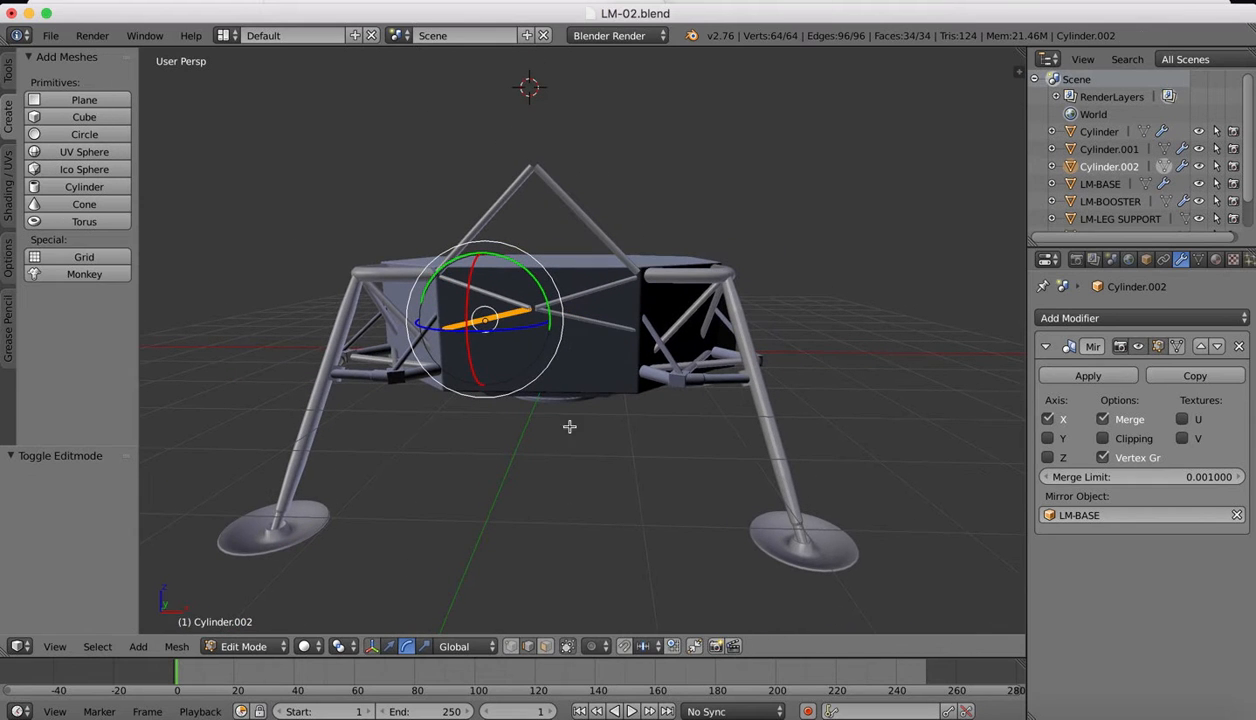
pyautogui.press('Tab')
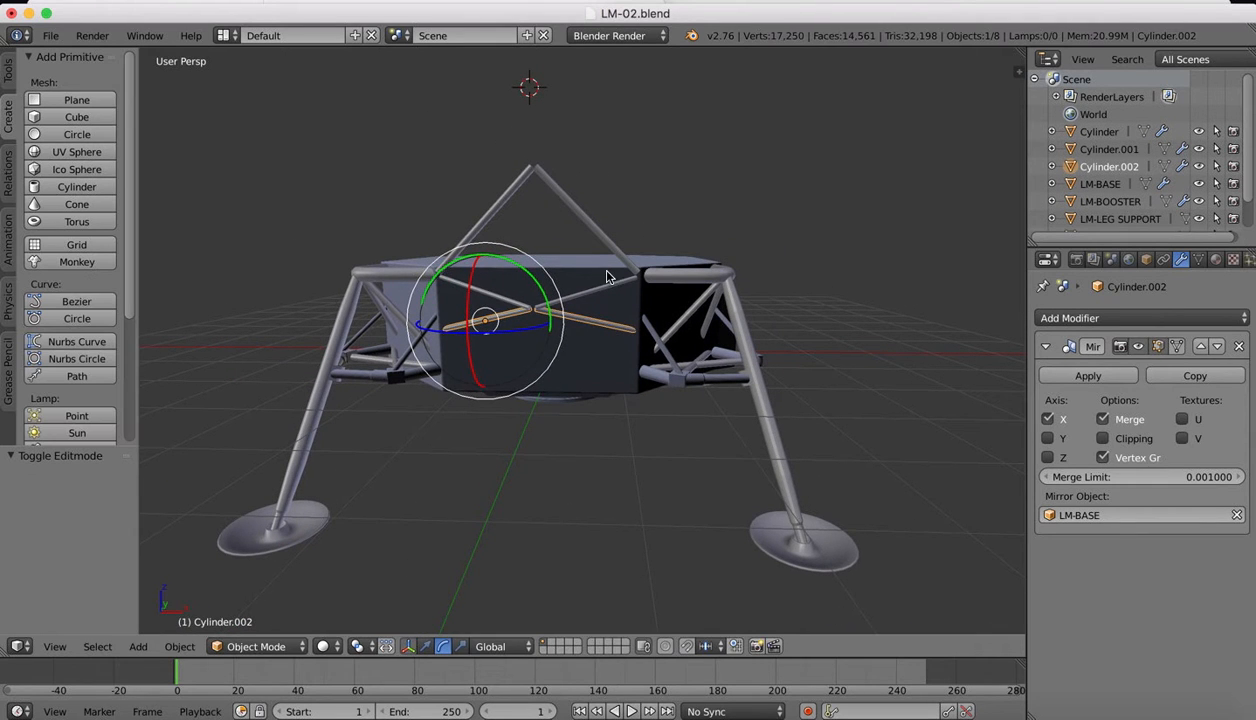
pyautogui.click(425, 647)
pyautogui.hscroll(15, 578, 216)
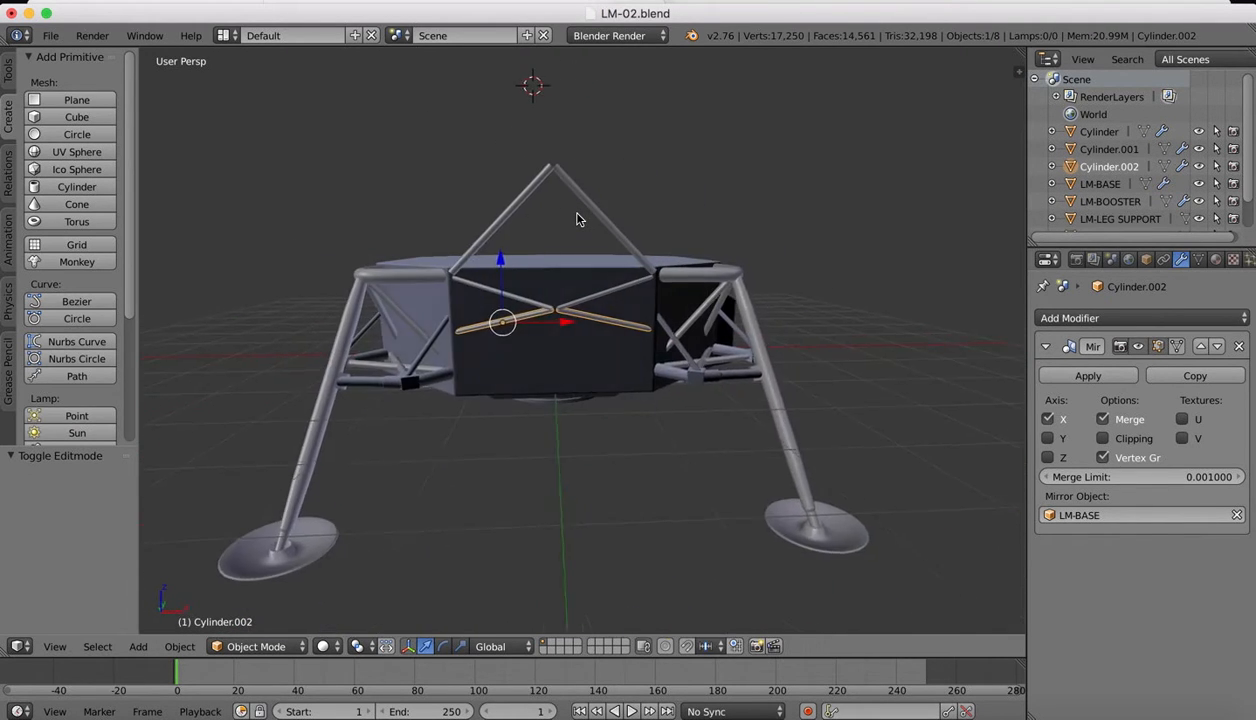
# Step: Nudge the lower strut about 0.014 up in Z and 0.014 in X, and the upper strut about 0.010 in X, toward the face's centre
pyautogui.hscroll(5, 578, 218)
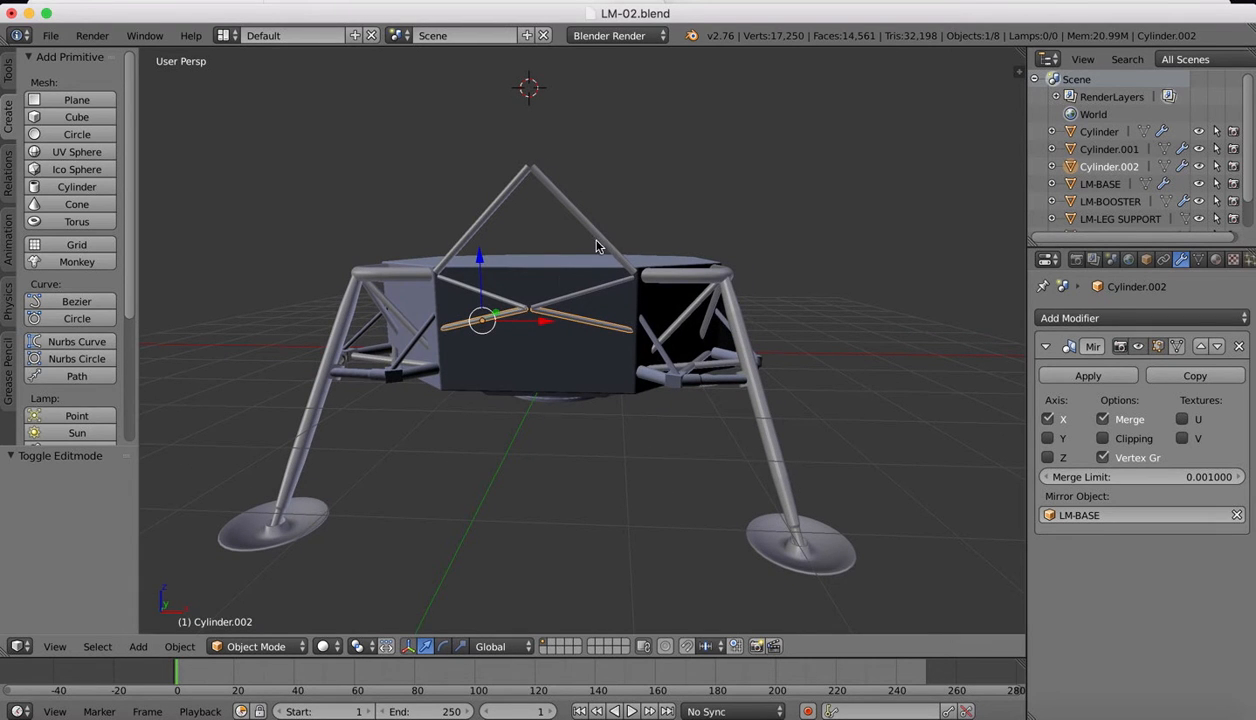
pyautogui.scroll(8, 435, 275)
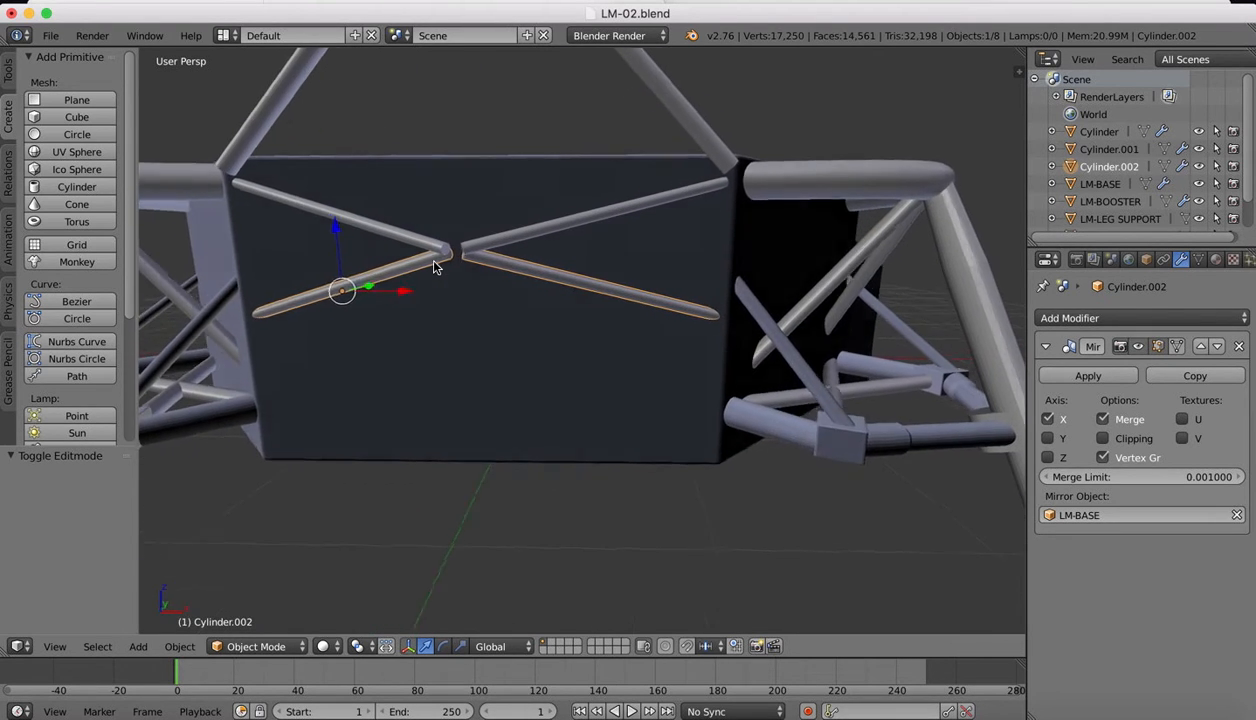
pyautogui.hscroll(6, 622, 263)
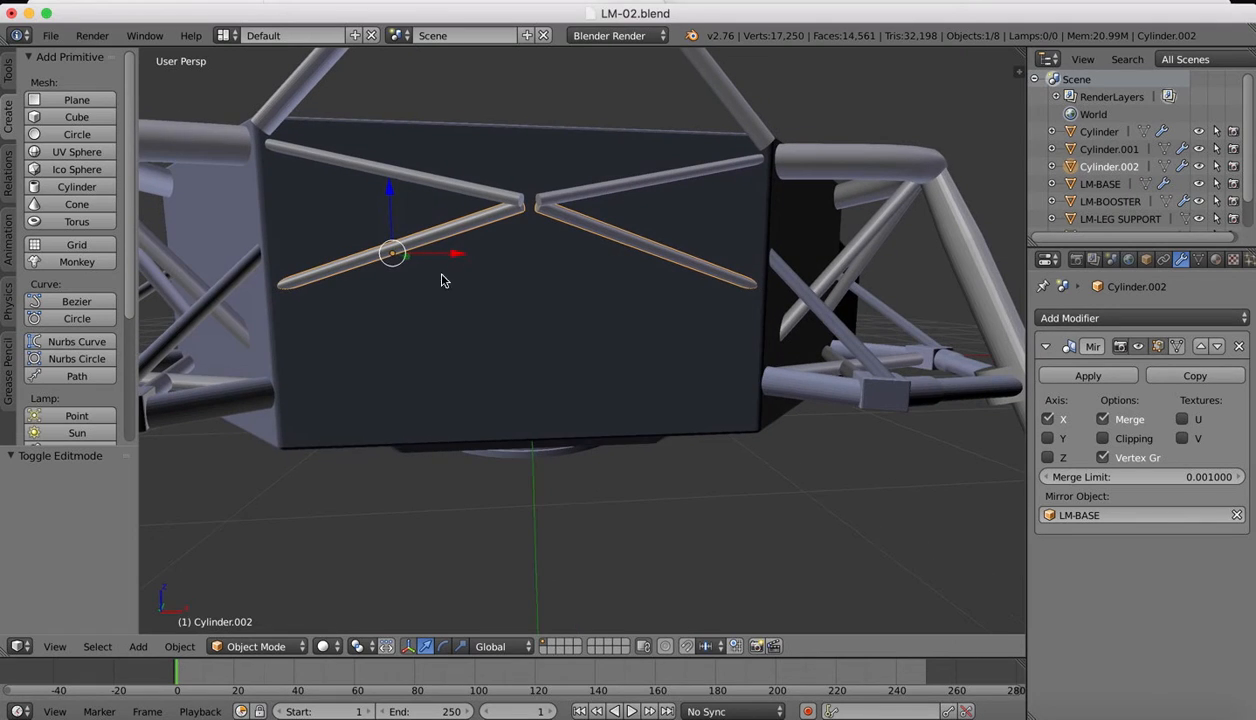
pyautogui.moveTo(389, 196); pyautogui.dragTo(390, 191)
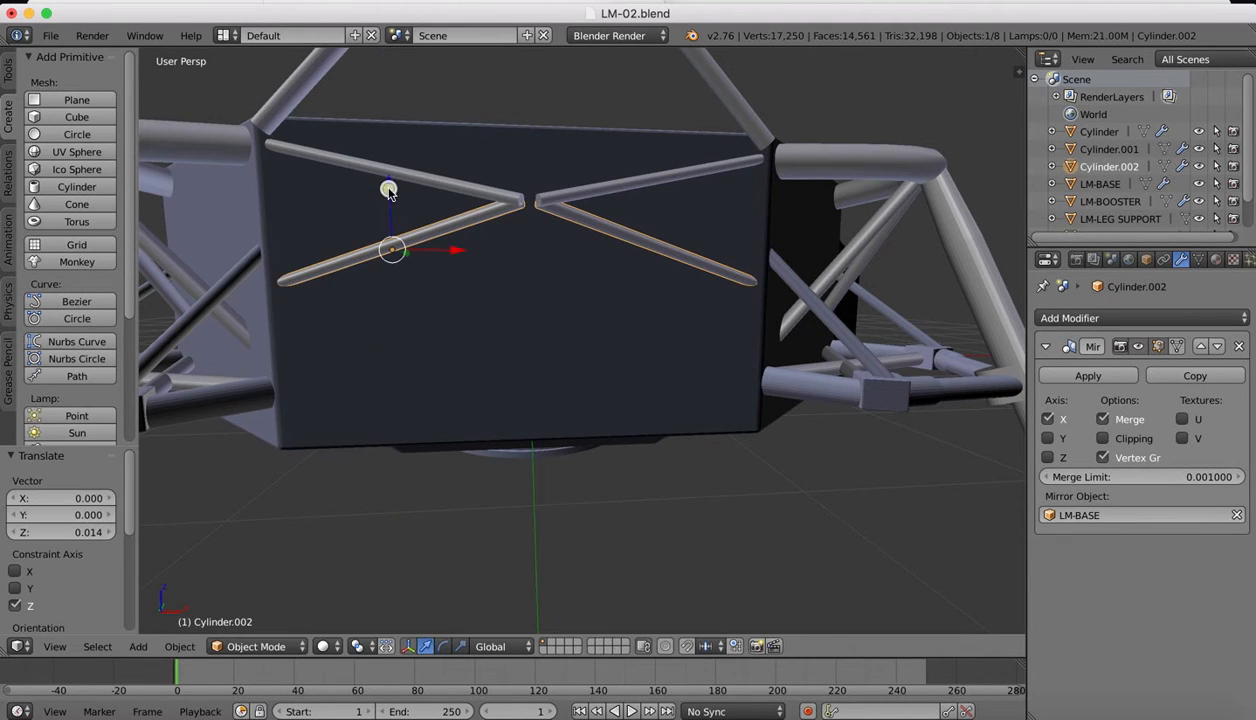
pyautogui.moveTo(455, 253); pyautogui.dragTo(457, 252)
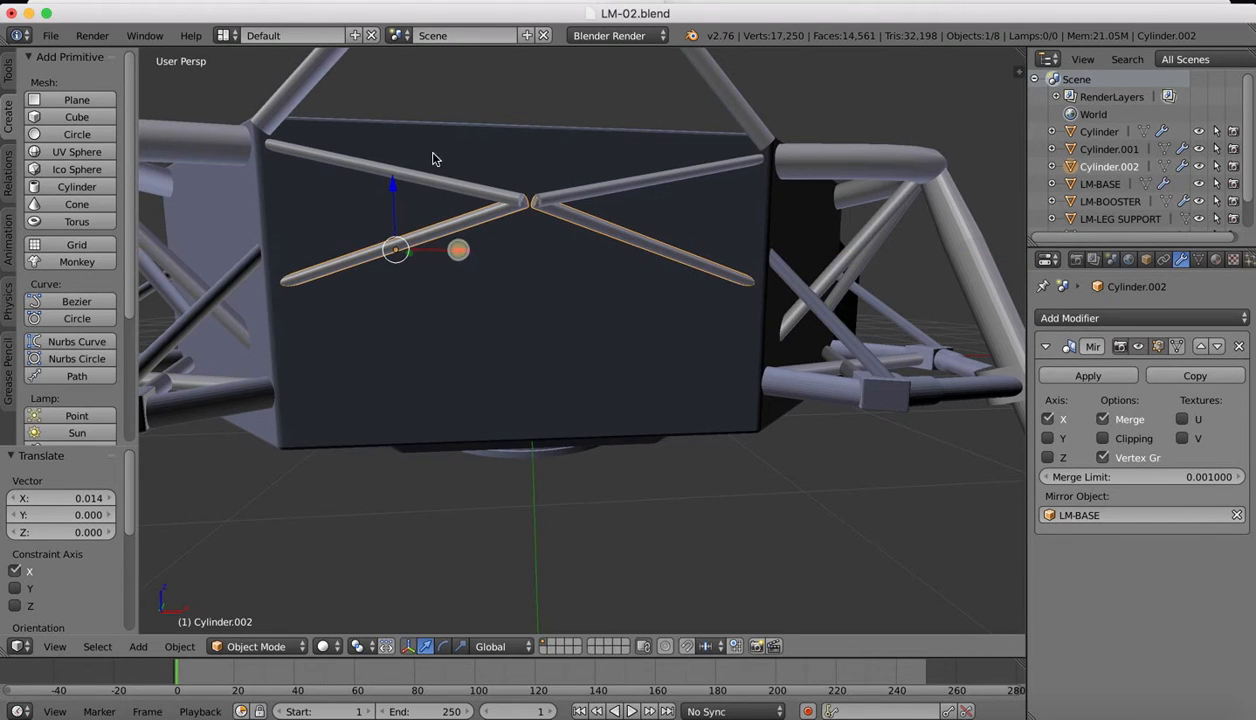
pyautogui.rightClick(404, 184)
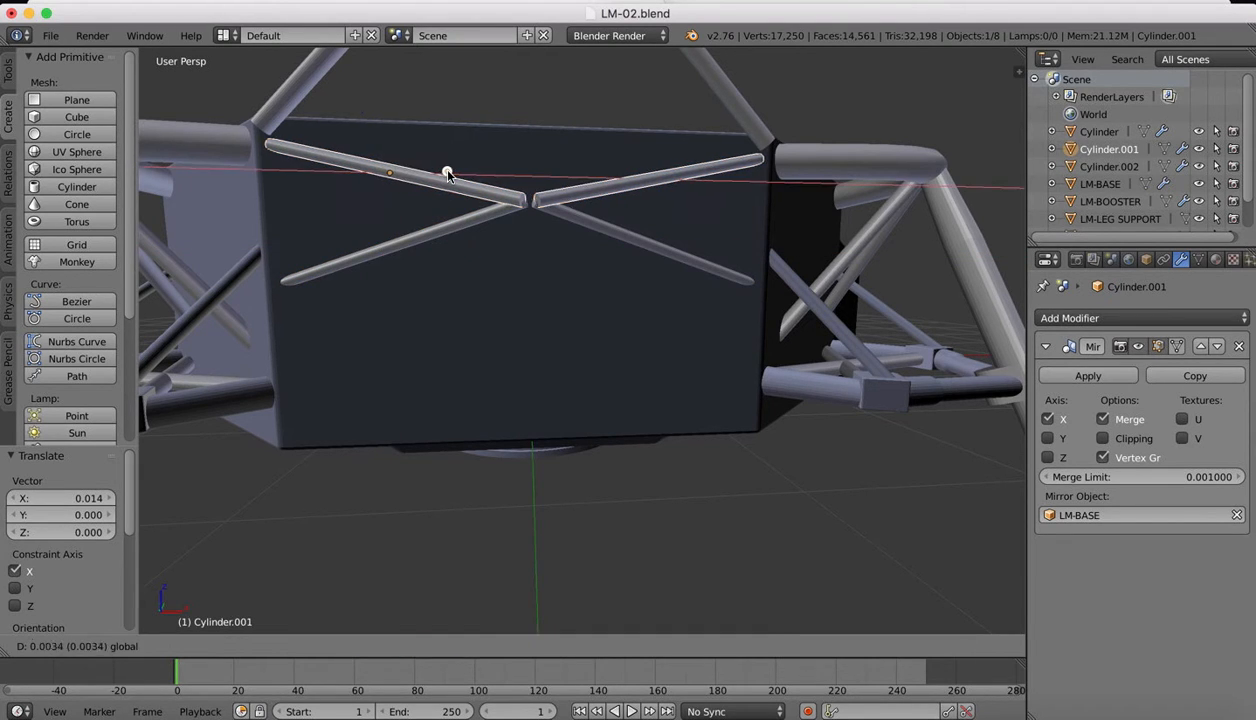
pyautogui.moveTo(447, 174); pyautogui.dragTo(449, 173)
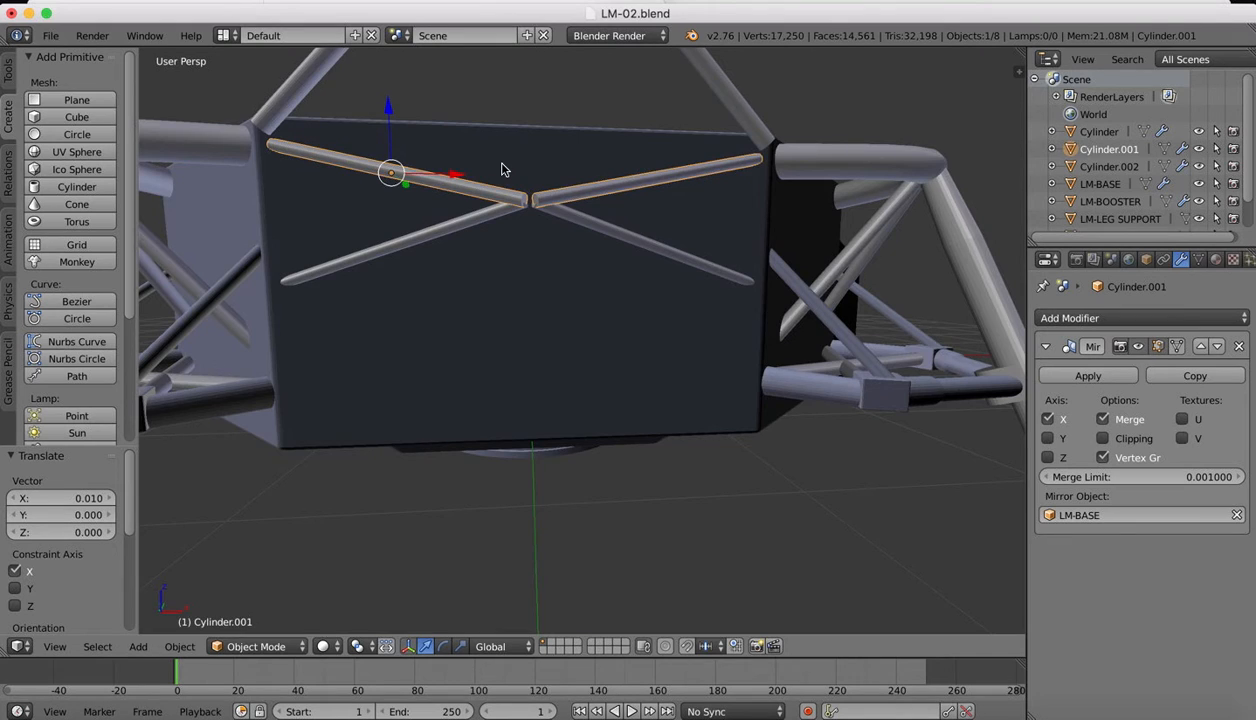
# Step: Examine the crossed struts on the base and compare them with the lunar module reference drawing and photo
pyautogui.hscroll(-10, 503, 168)
pyautogui.hscroll(-10, 504, 170)
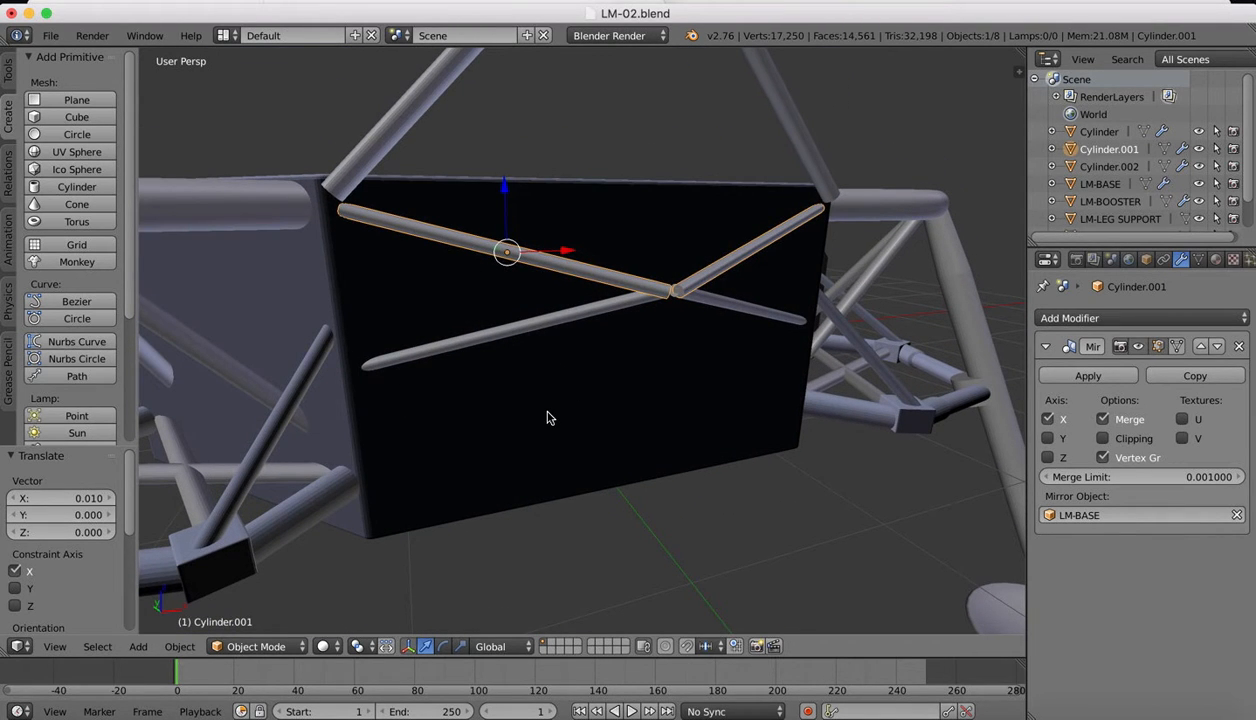
pyautogui.scroll(-3, 547, 420)
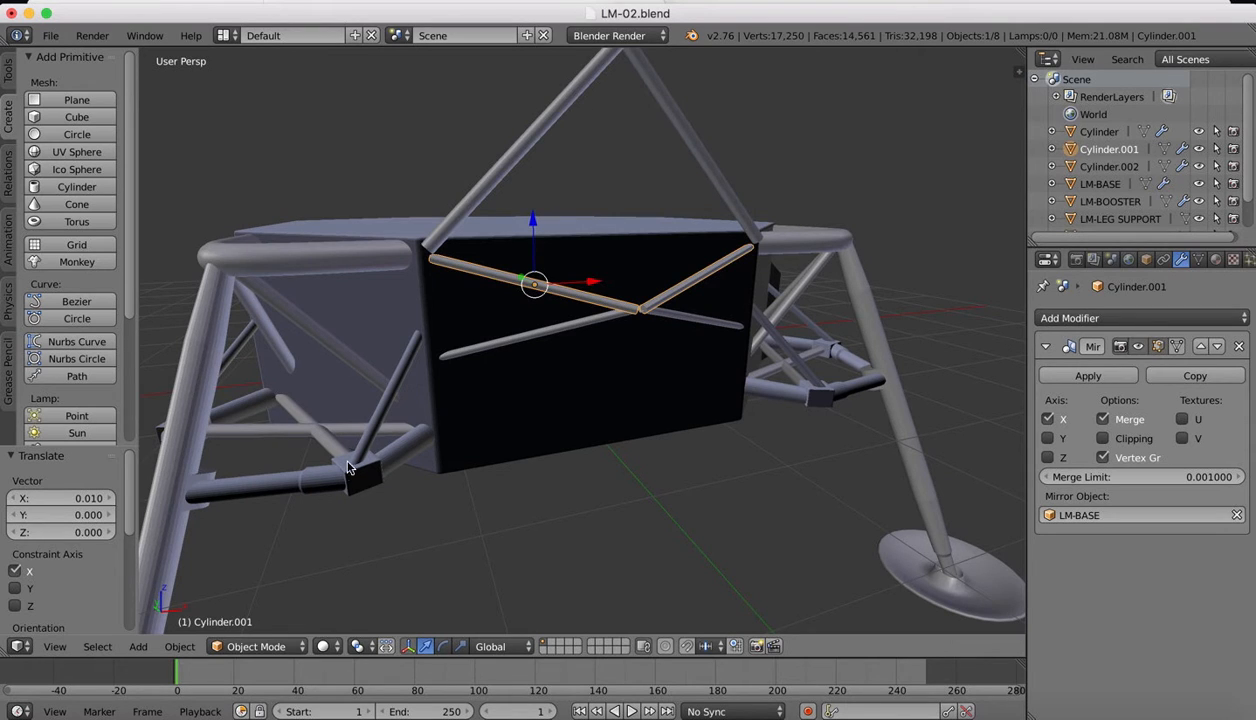
pyautogui.scroll(-2, 770, 318)
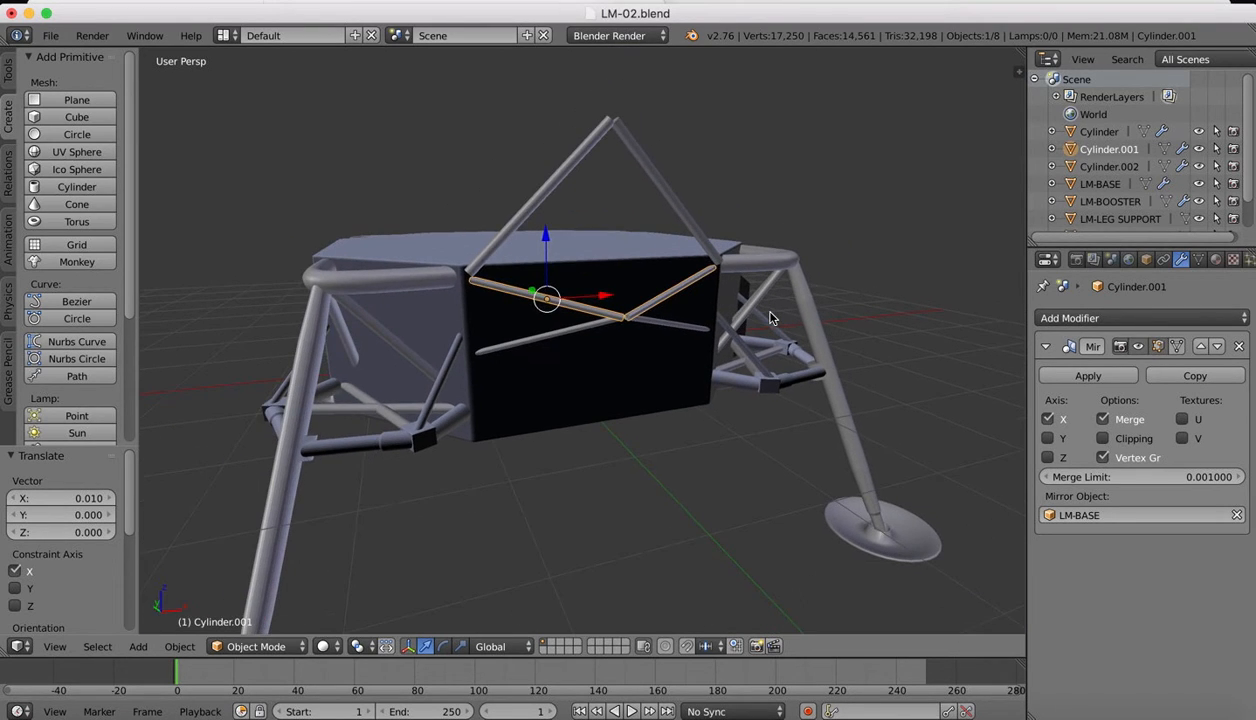
pyautogui.keyDown('shift'); pyautogui.hscroll(1, 770, 318); pyautogui.keyUp('shift')
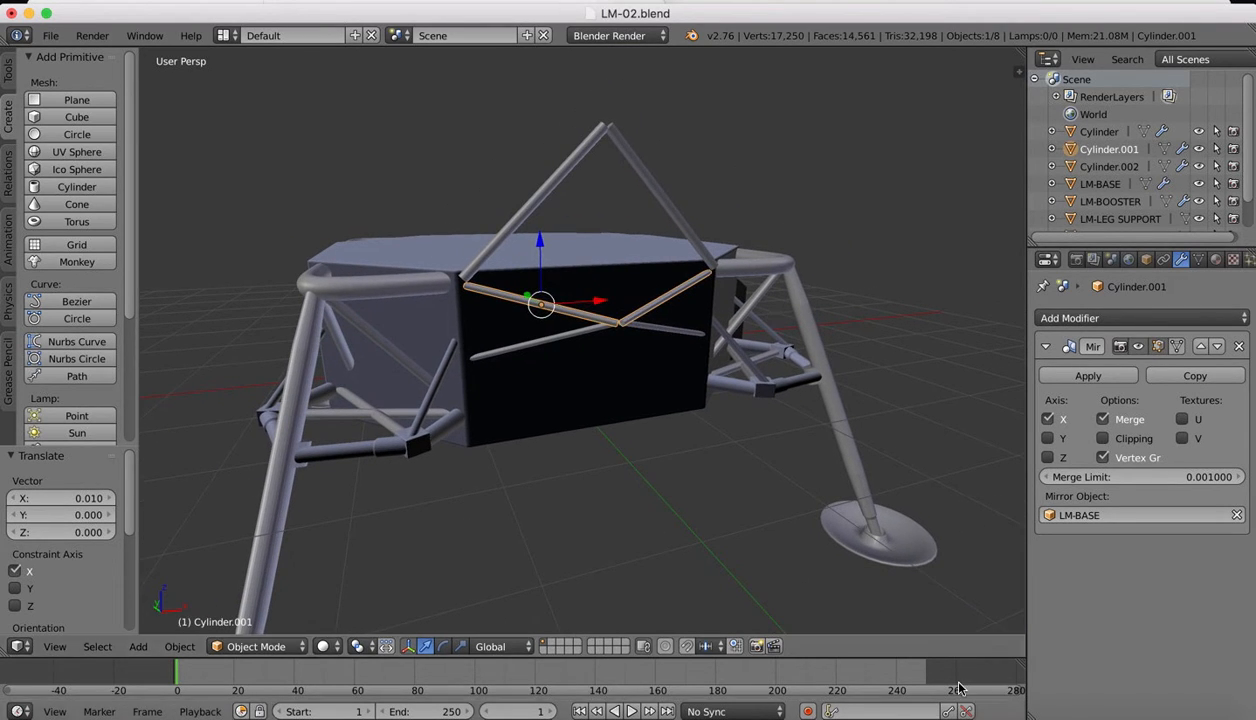
pyautogui.click(1064, 713)
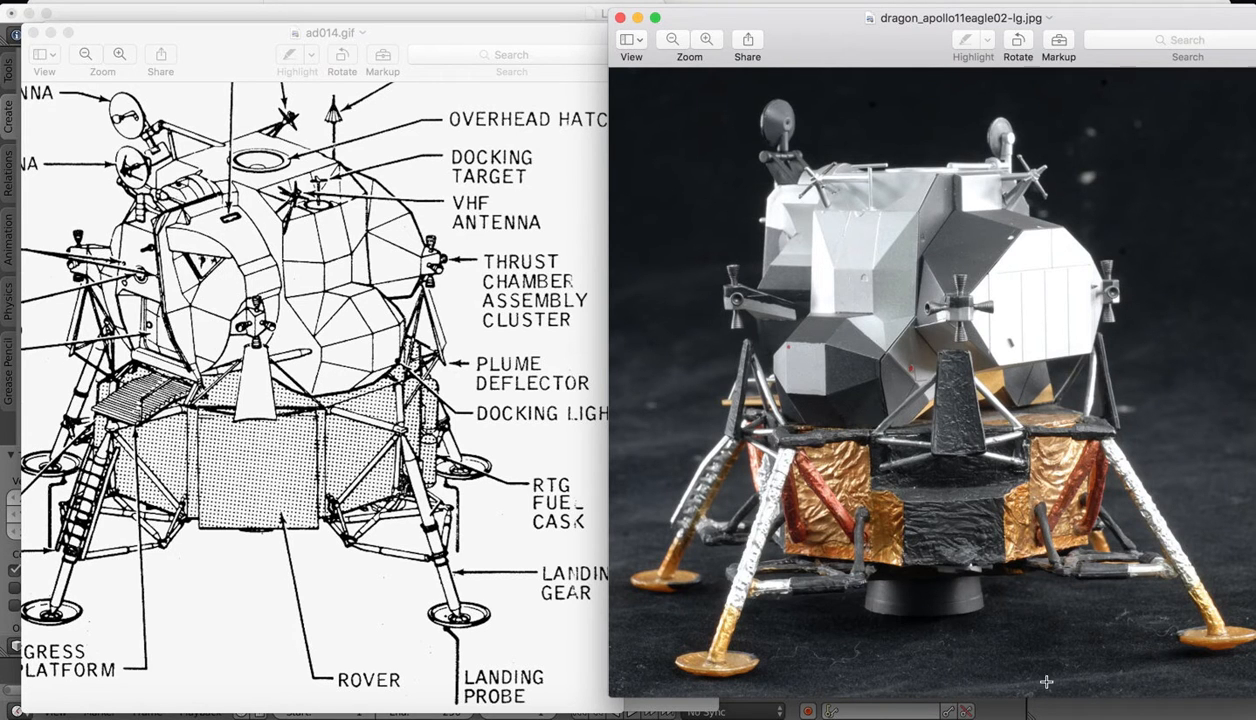
pyautogui.click(1012, 712)
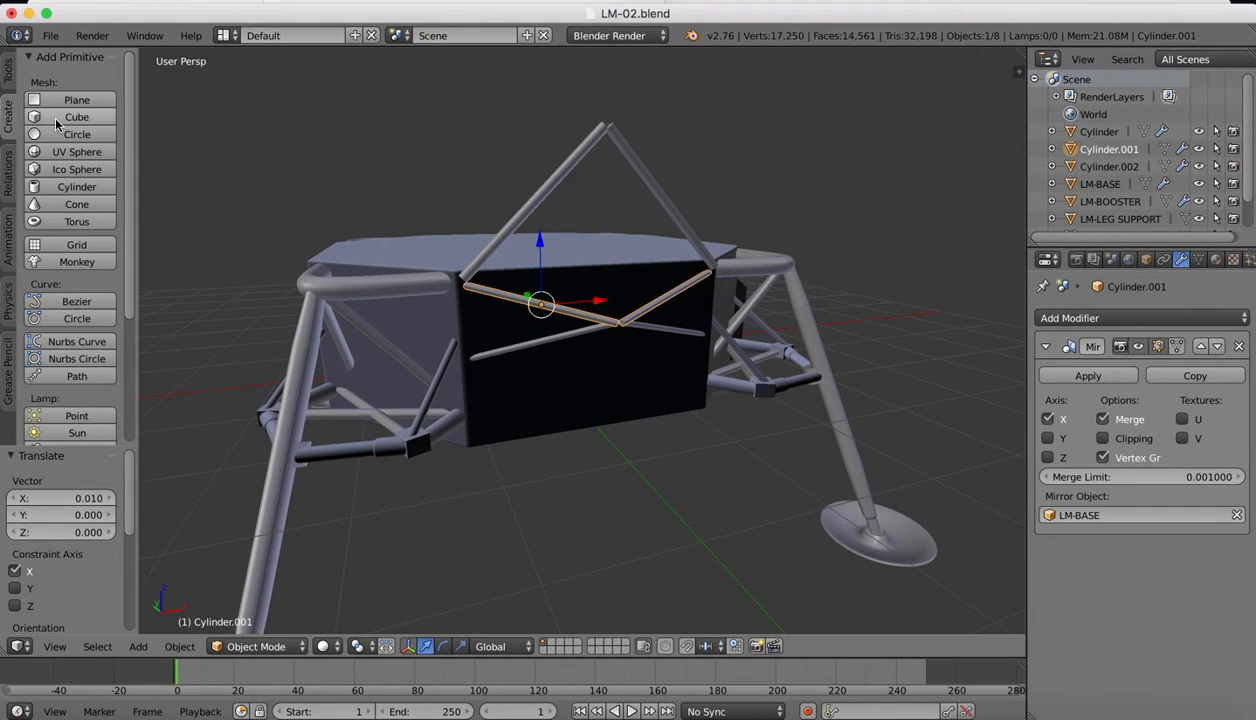
# Step: Add a cube mesh at the 3D cursor and scale it uniformly to about 0.119
pyautogui.click(62, 118)
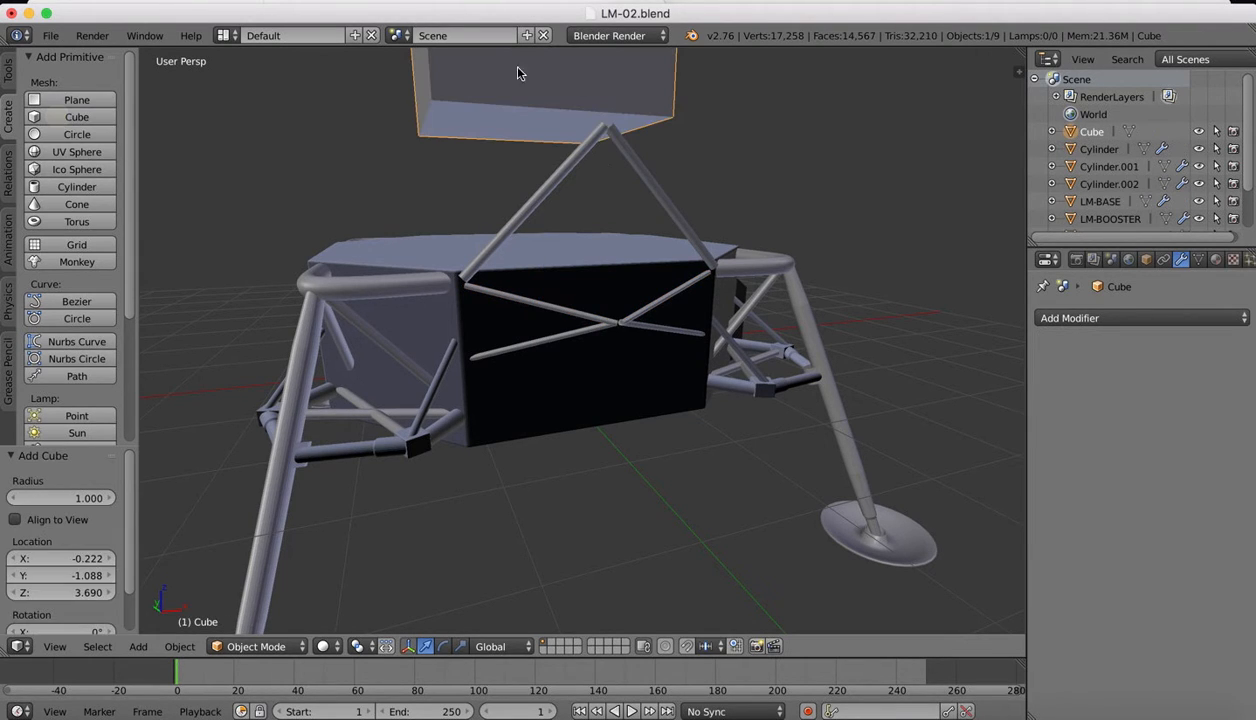
pyautogui.scroll(-4, 776, 246)
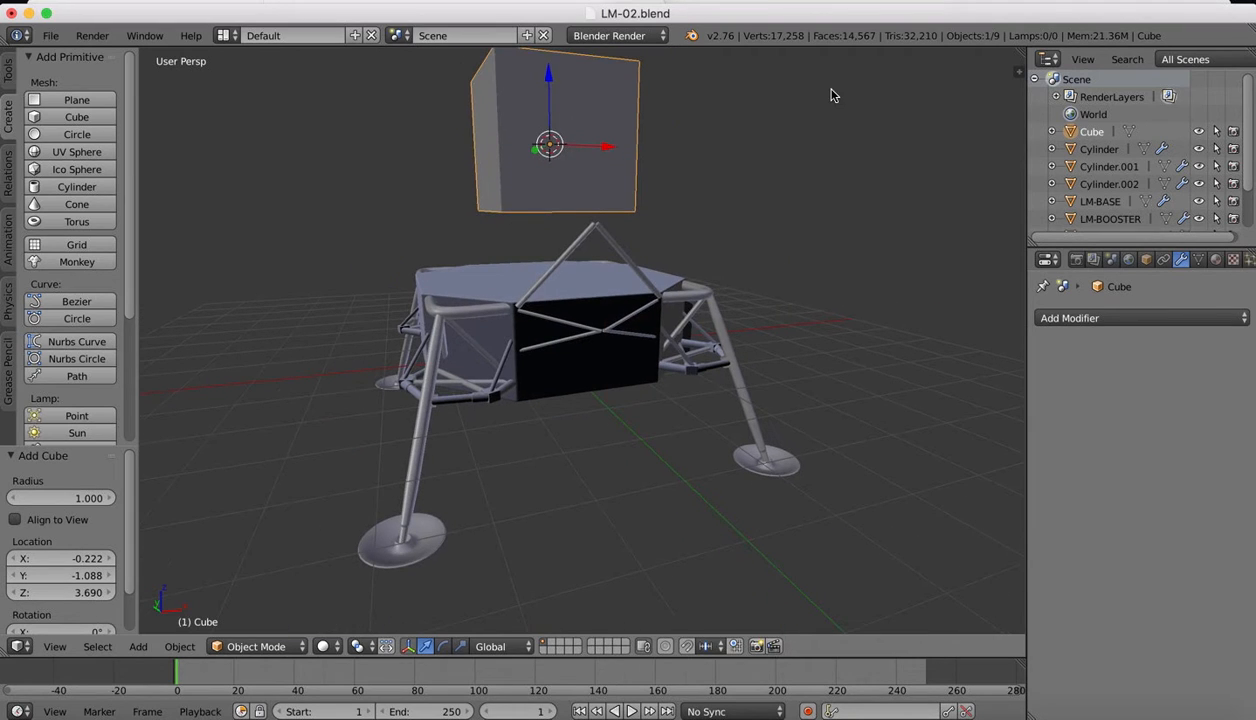
pyautogui.press('s')
pyautogui.click(580, 157)
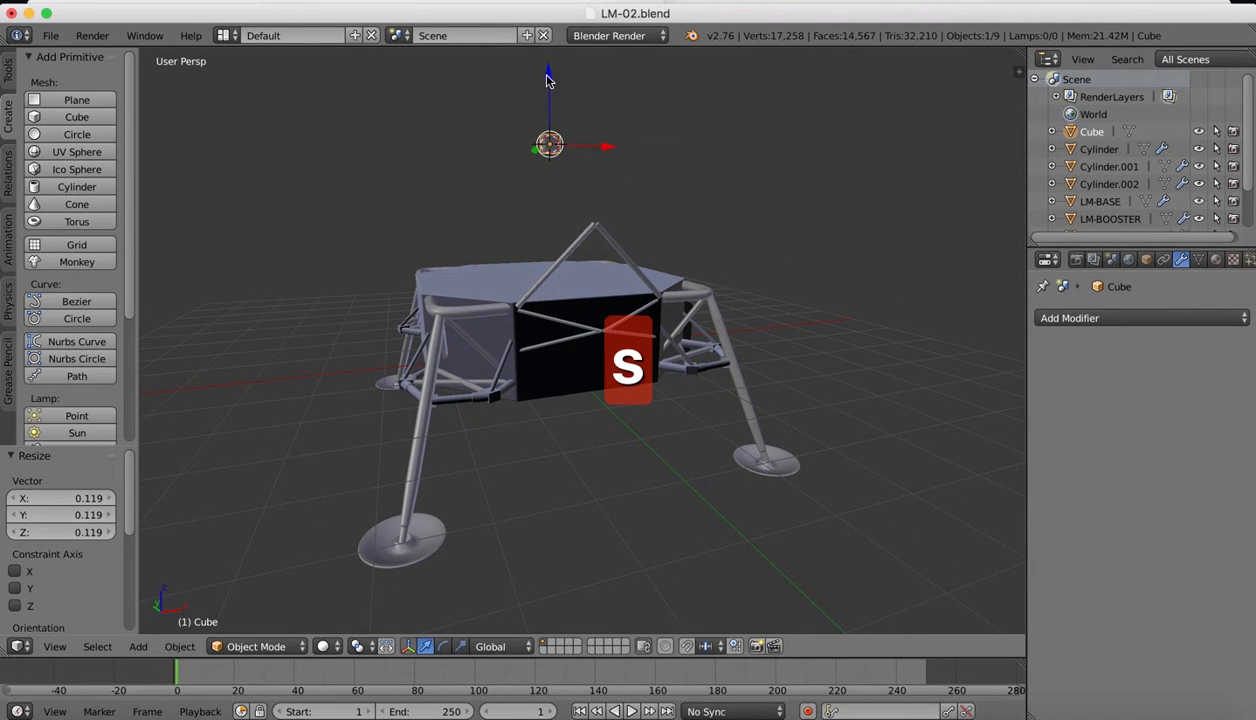
# Step: Move the small cube about -2.686 in Z and -1.219 in Y, and along X toward the struts' outer ends on the front face
pyautogui.moveTo(547, 80); pyautogui.dragTo(521, 244)
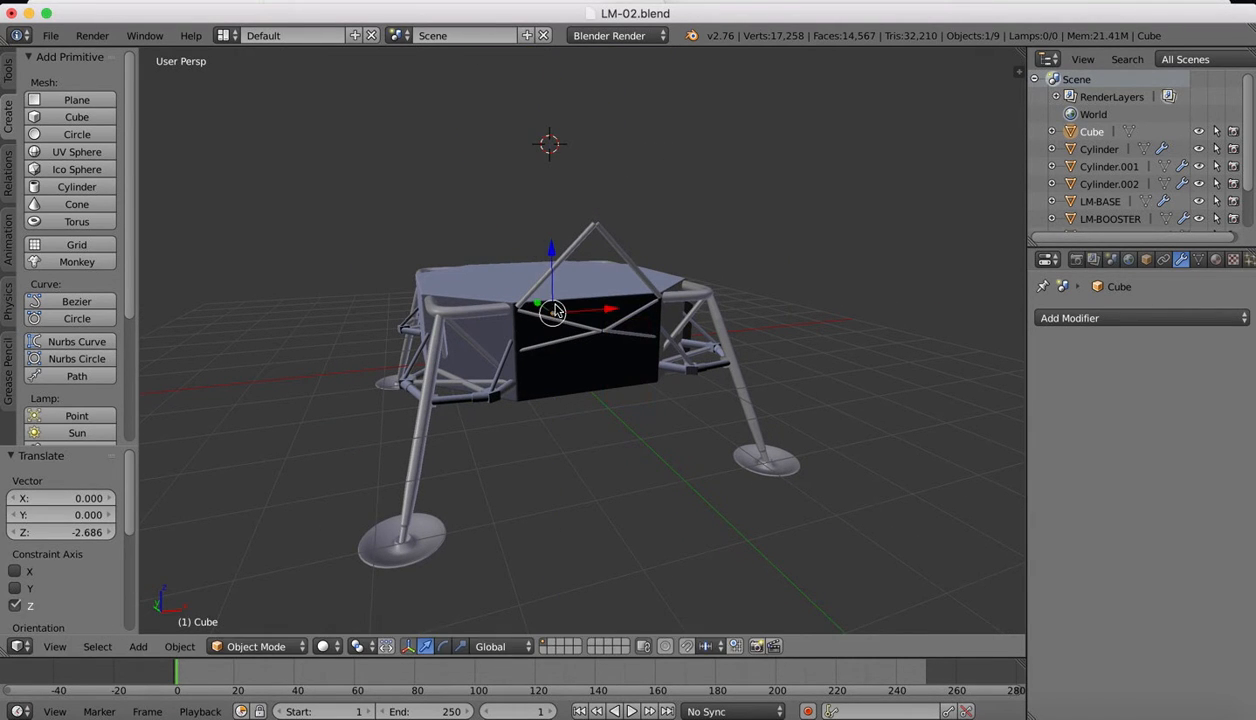
pyautogui.moveTo(556, 310); pyautogui.dragTo(563, 308, button='middle')
pyautogui.moveTo(531, 313); pyautogui.dragTo(591, 326)
pyautogui.scroll(3, 707, 328)
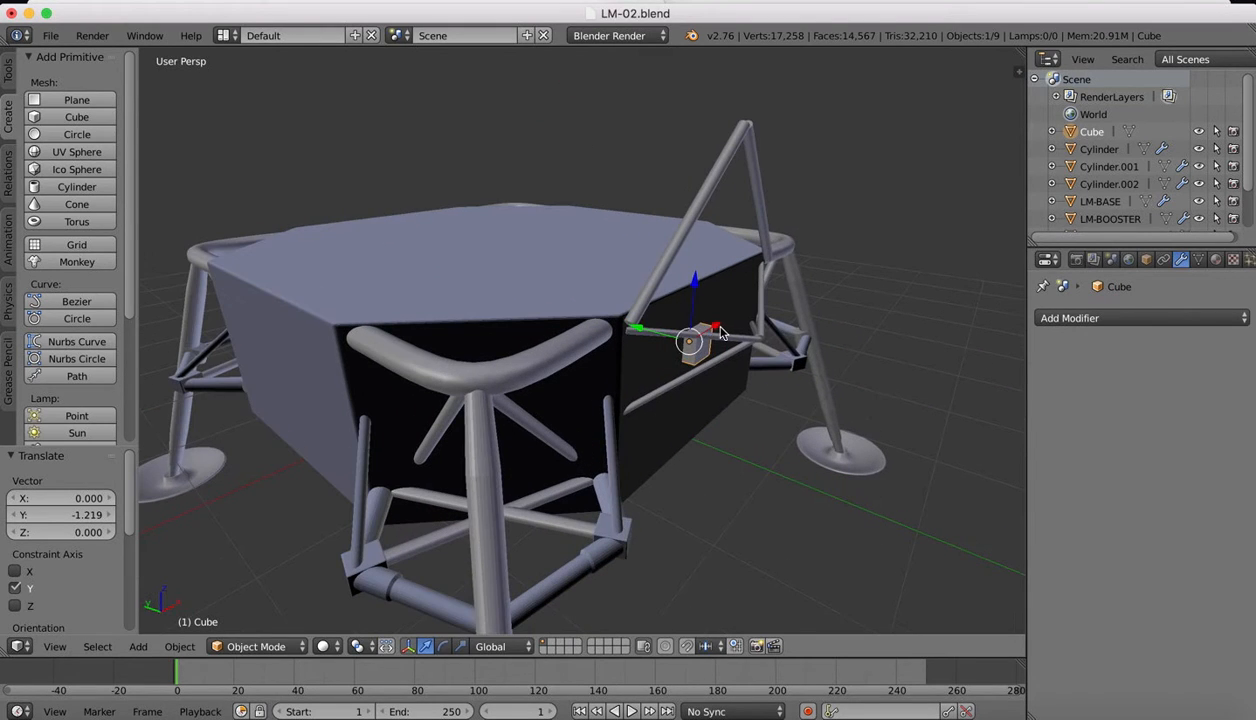
pyautogui.moveTo(716, 330); pyautogui.dragTo(664, 368)
# Step: Scale the cube by about 0.503 and shift it about -0.051 in Y and -0.071 in X, near the front face's vertical edge
pyautogui.press('s')
pyautogui.click(670, 332)
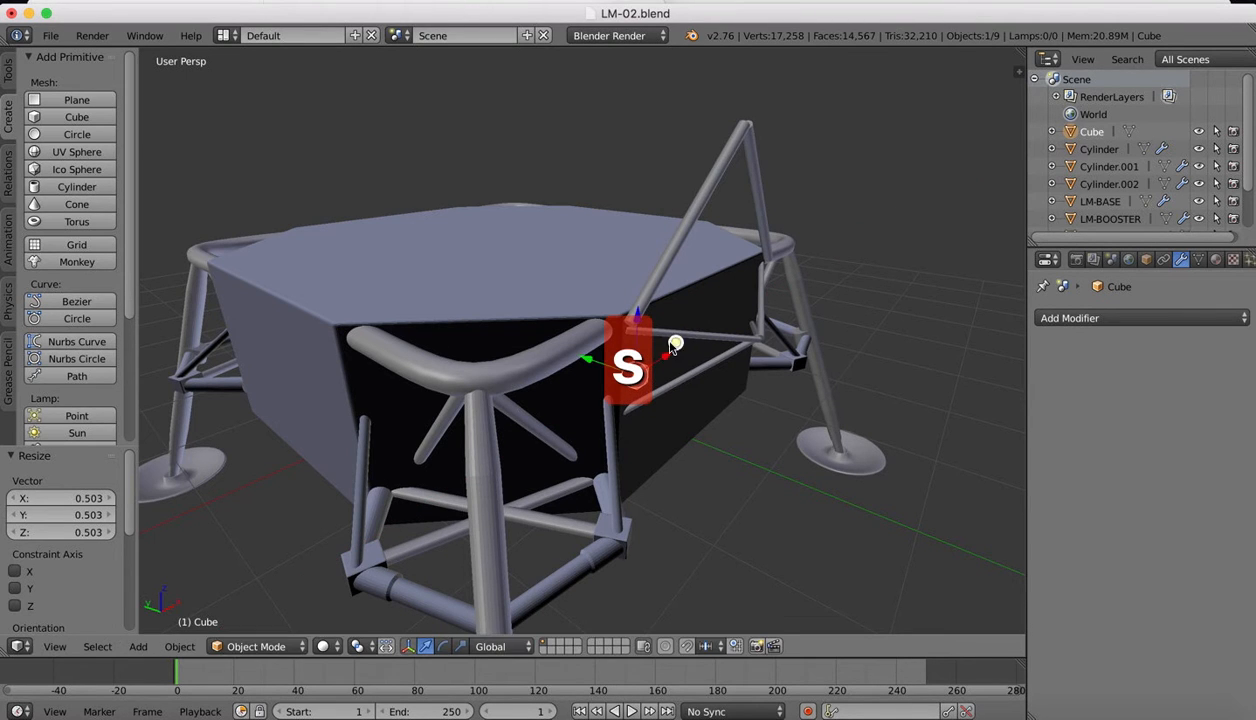
pyautogui.moveTo(588, 362); pyautogui.dragTo(592, 368)
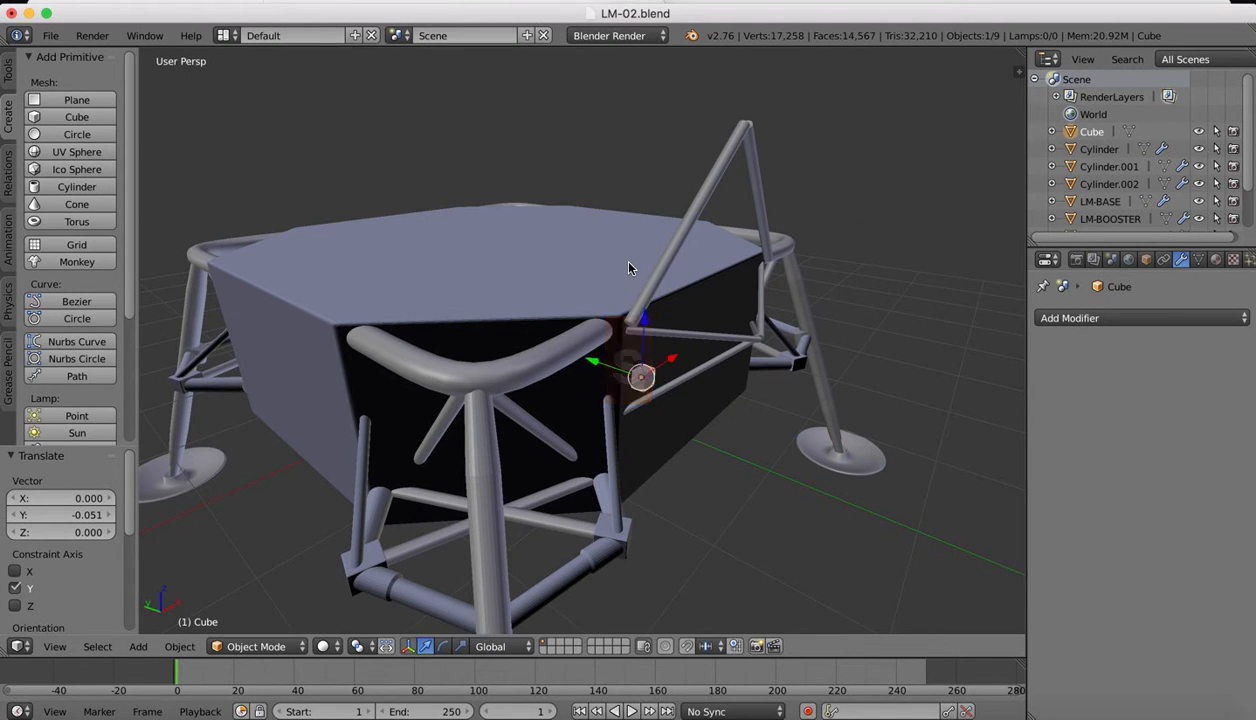
pyautogui.scroll(3, 629, 268)
pyautogui.hscroll(5, 629, 268)
pyautogui.press('g')
pyautogui.press('x')
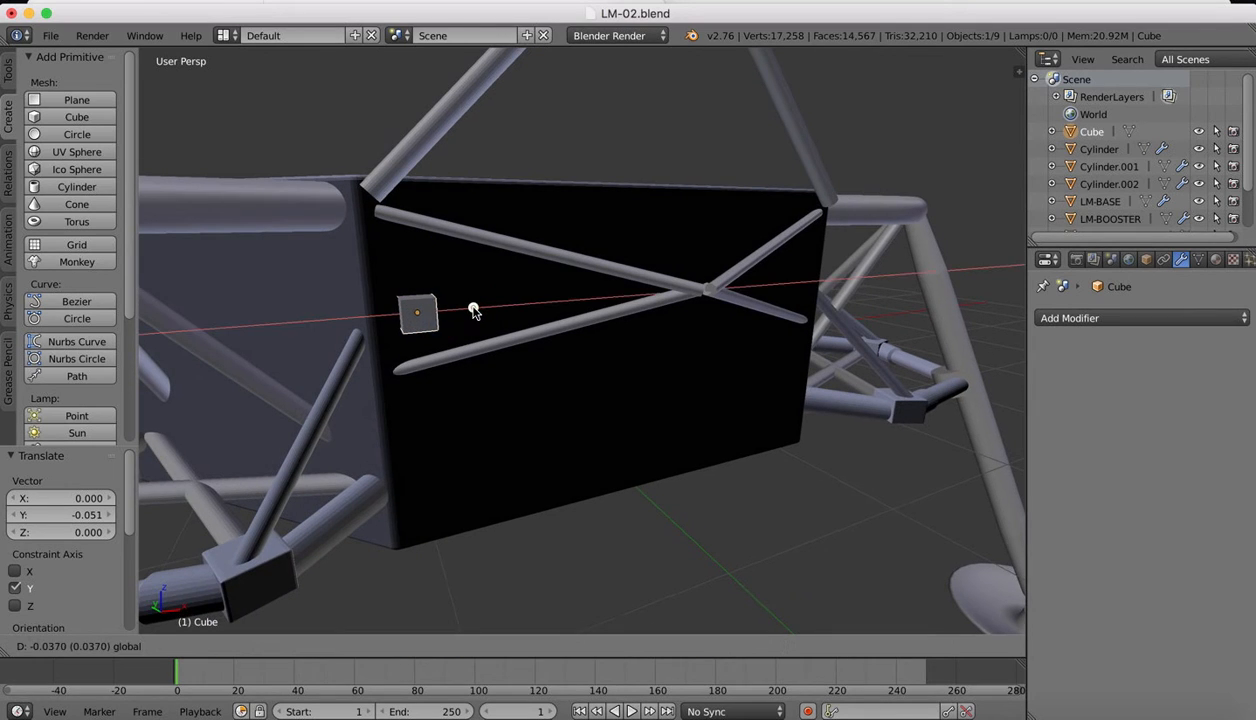
pyautogui.click(465, 313)
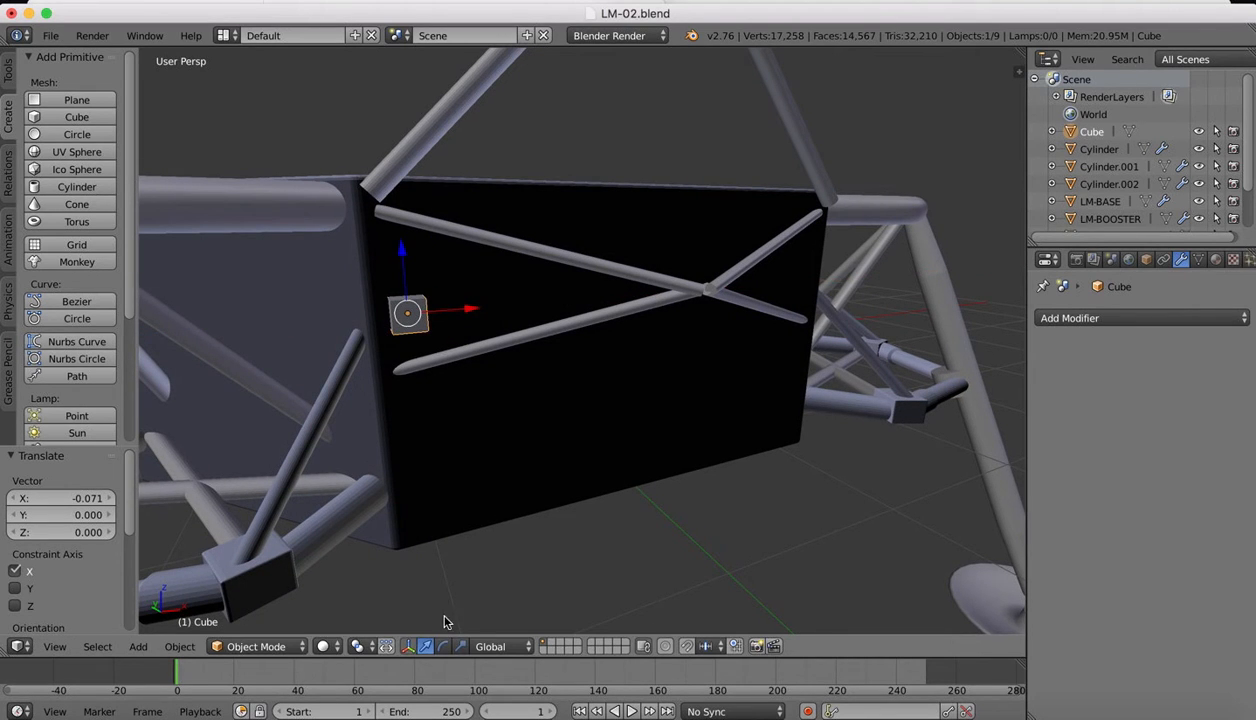
# Step: In Edit Mode with face selection, raise the cube's top face about 0.397 along Z to the upper strut's end
pyautogui.press('Tab')
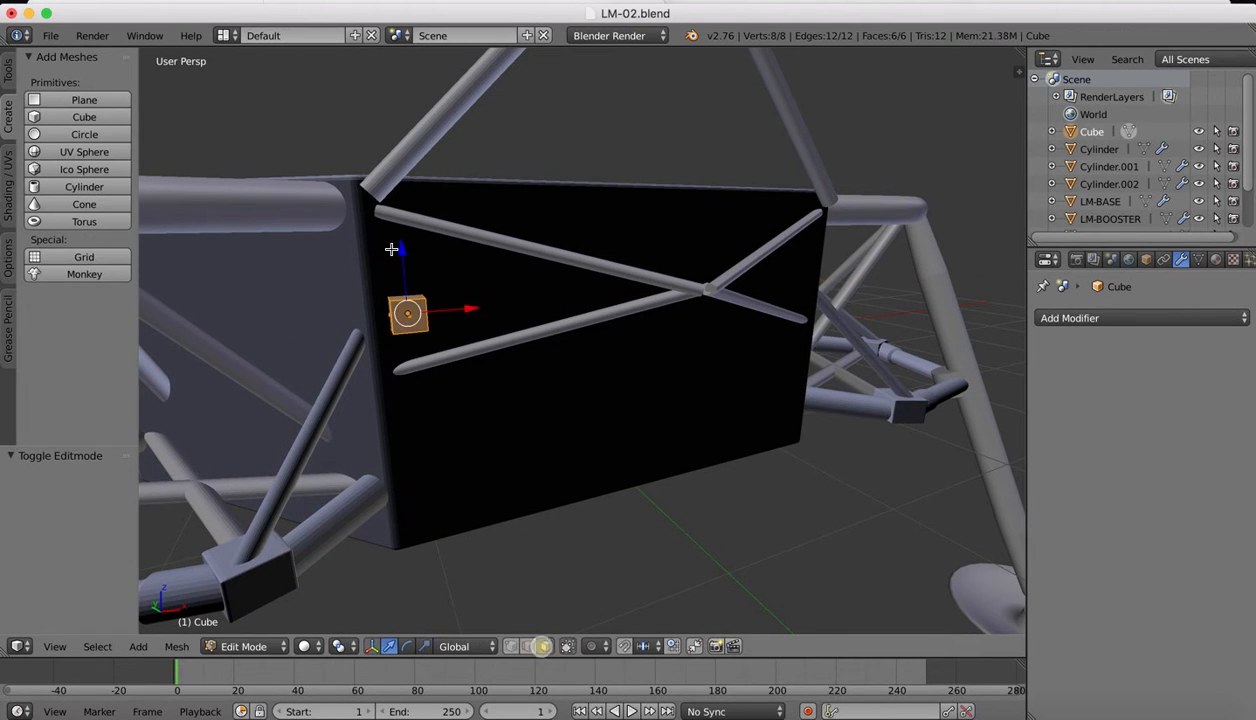
pyautogui.hscroll(-8, 457, 304)
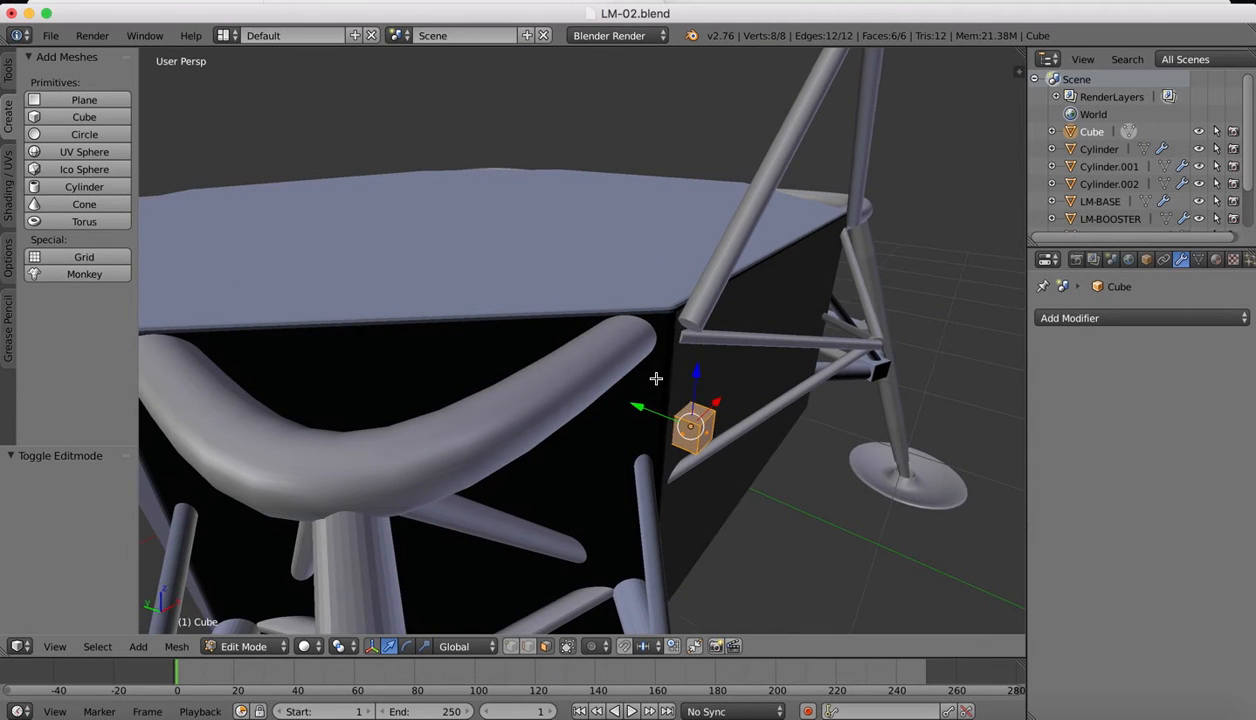
pyautogui.click(691, 416)
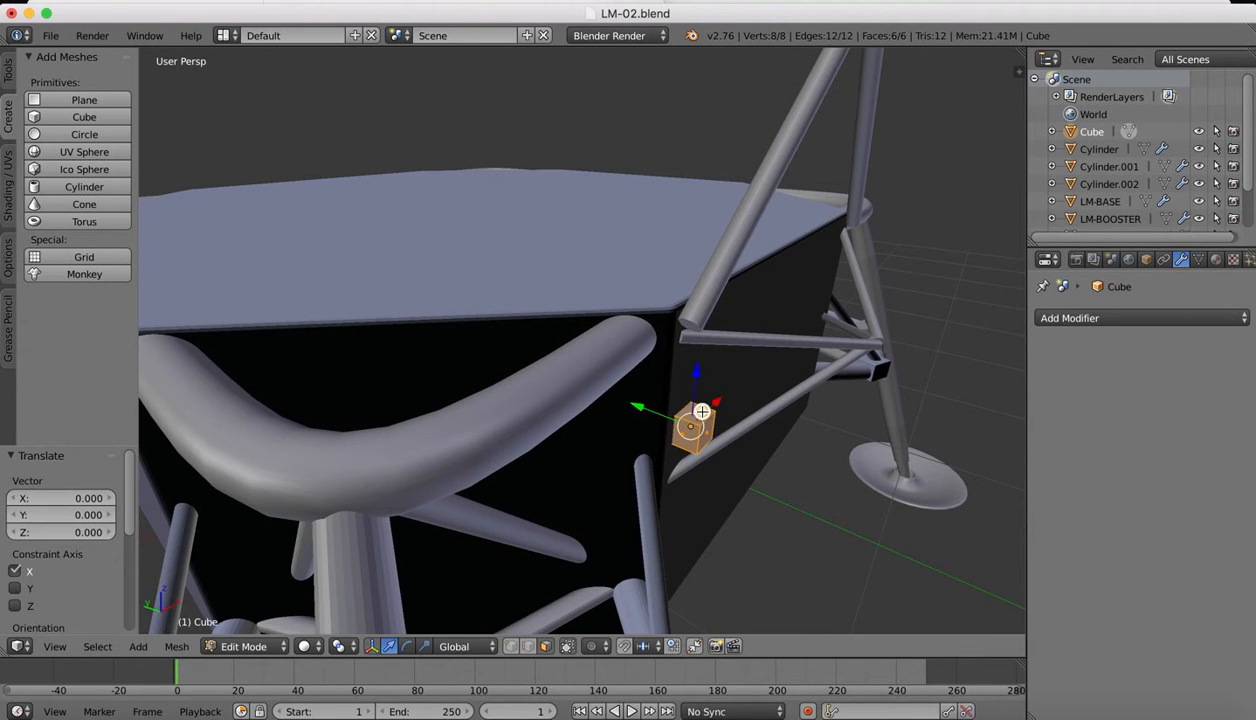
pyautogui.rightClick(698, 406)
pyautogui.moveTo(698, 355); pyautogui.dragTo(693, 247)
# Step: Lower the cube's bottom face about 0.189 along Z to the lower strut's outer end
pyautogui.scroll(-10, 722, 421)
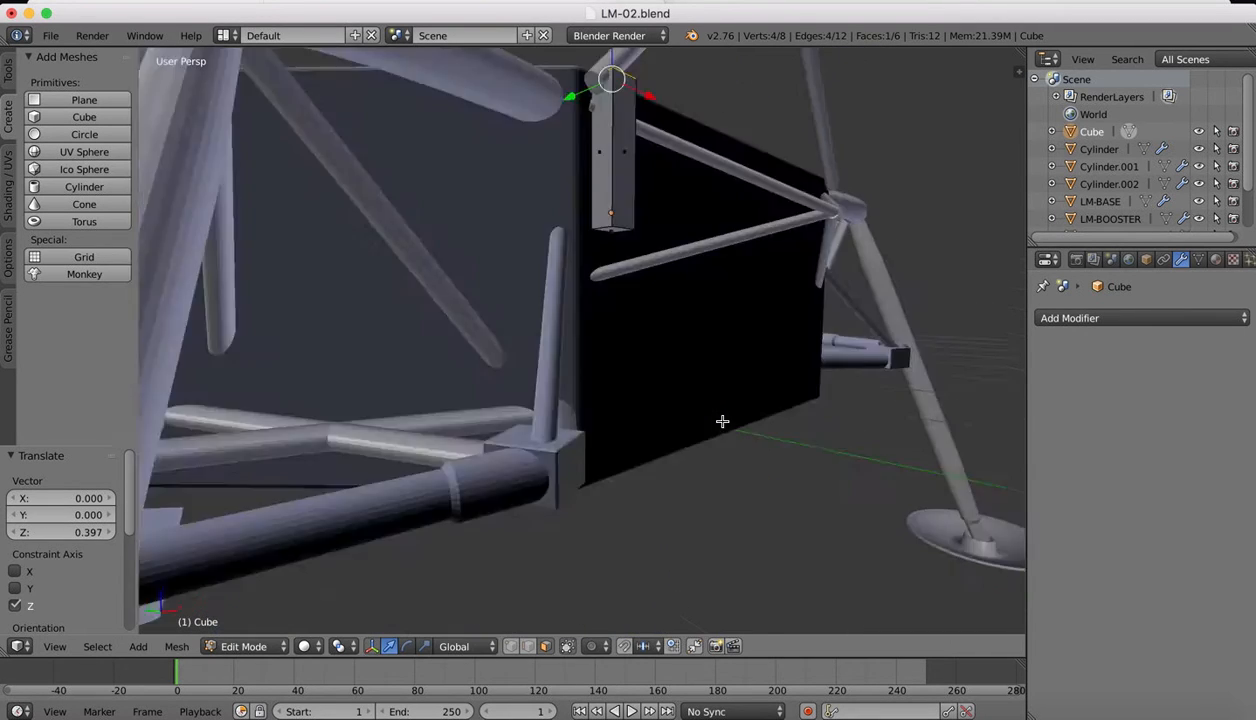
pyautogui.scroll(2, 722, 421)
pyautogui.rightClick(556, 88)
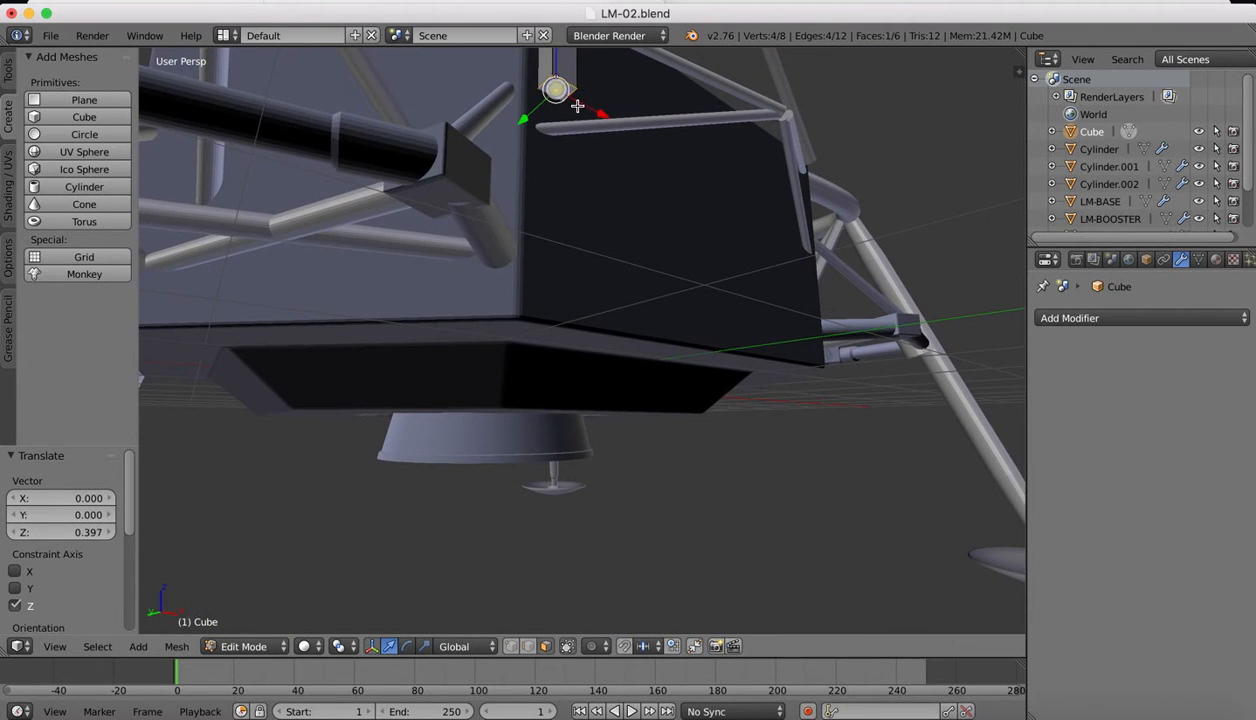
pyautogui.scroll(10, 605, 165)
pyautogui.moveTo(613, 178); pyautogui.dragTo(608, 230)
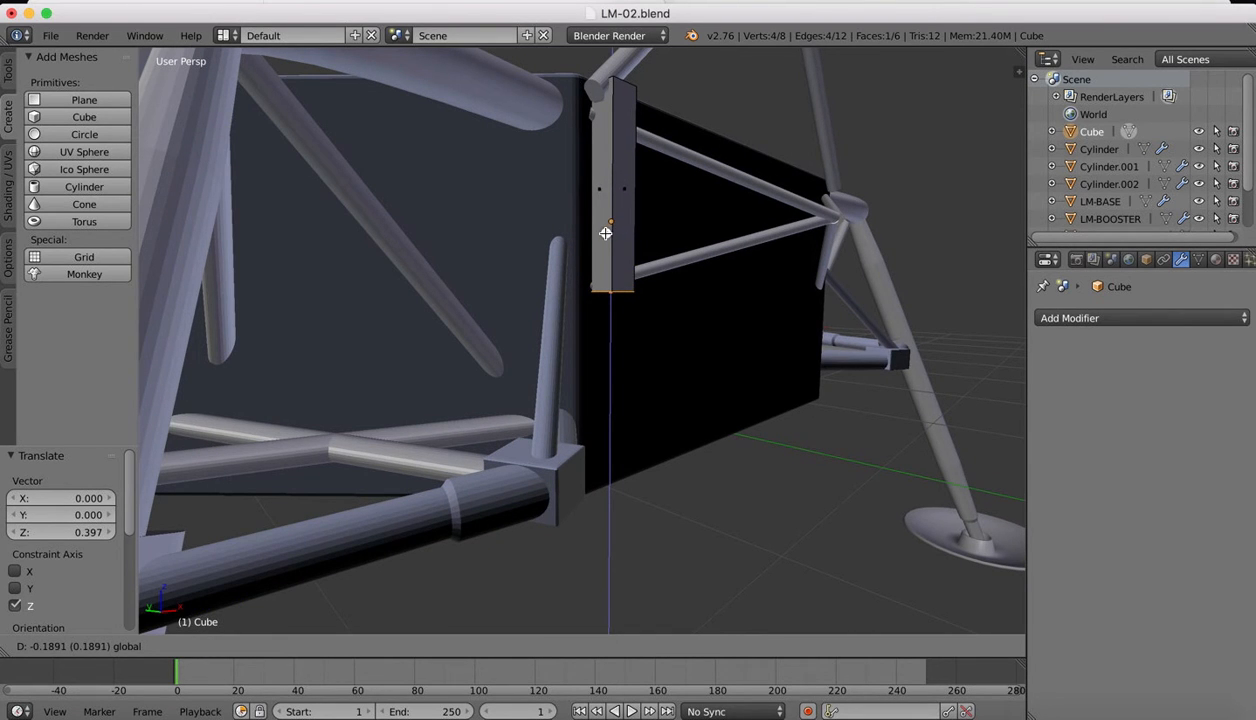
# Step: Select the whole stretched block and move it about -0.055 along X onto the outer ends of the struts
pyautogui.hscroll(10, 605, 233)
pyautogui.hscroll(-8, 605, 233)
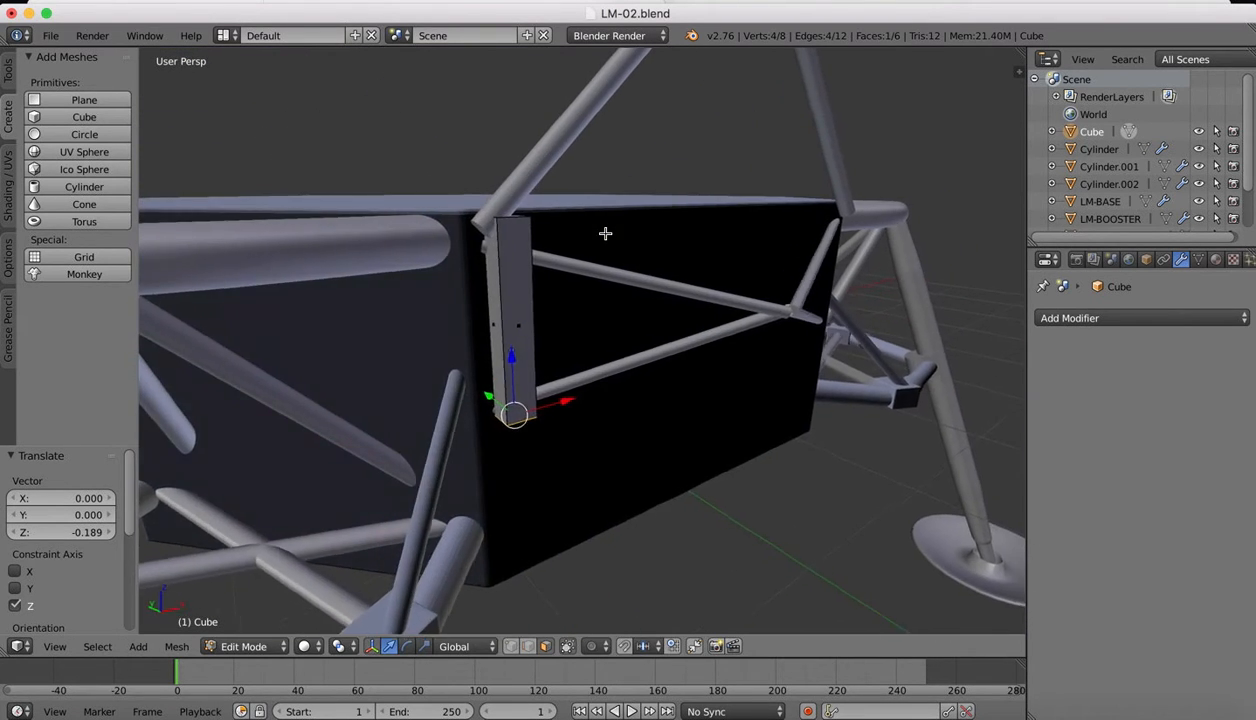
pyautogui.hscroll(-3, 605, 233)
pyautogui.rightClick(448, 281)
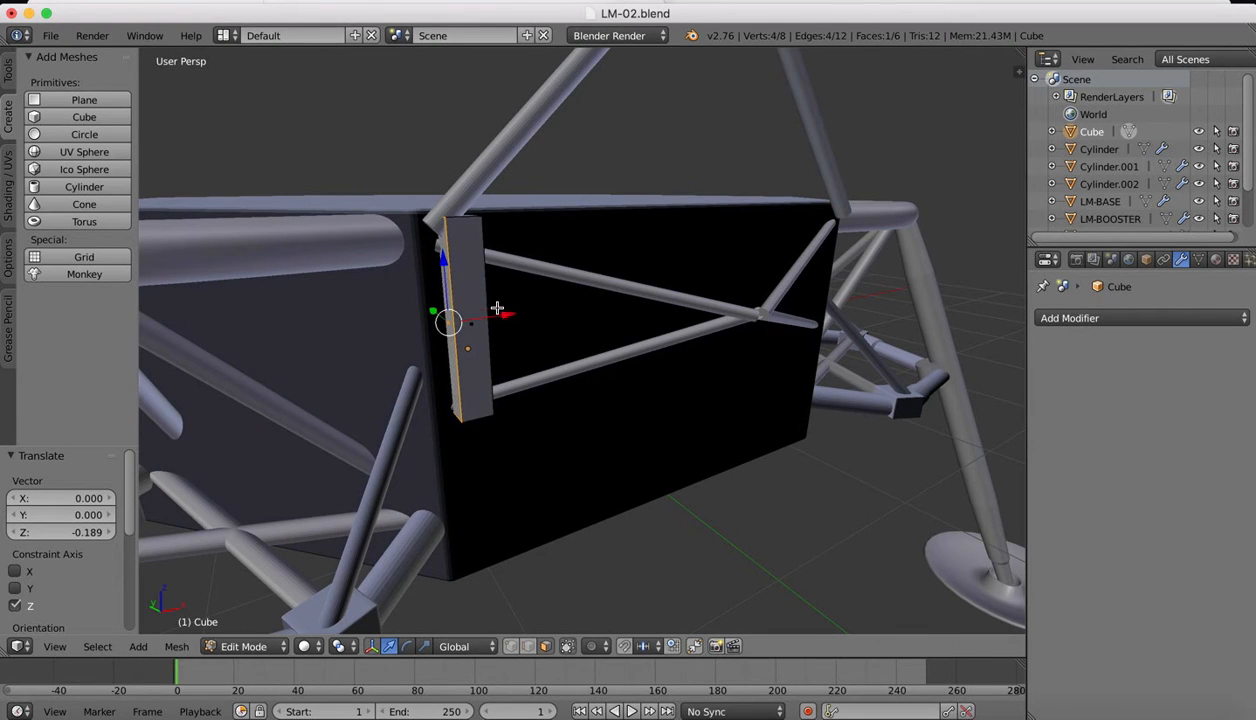
pyautogui.press('a')
pyautogui.press('a')
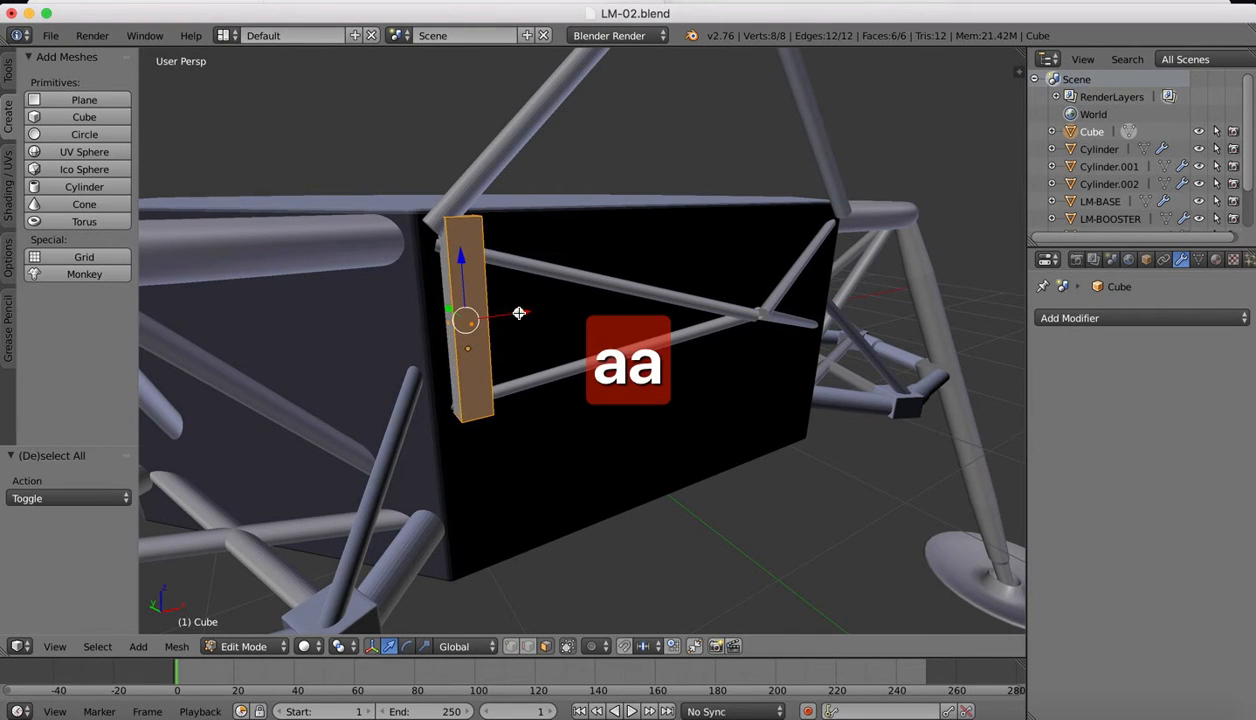
pyautogui.moveTo(519, 313); pyautogui.dragTo(503, 315)
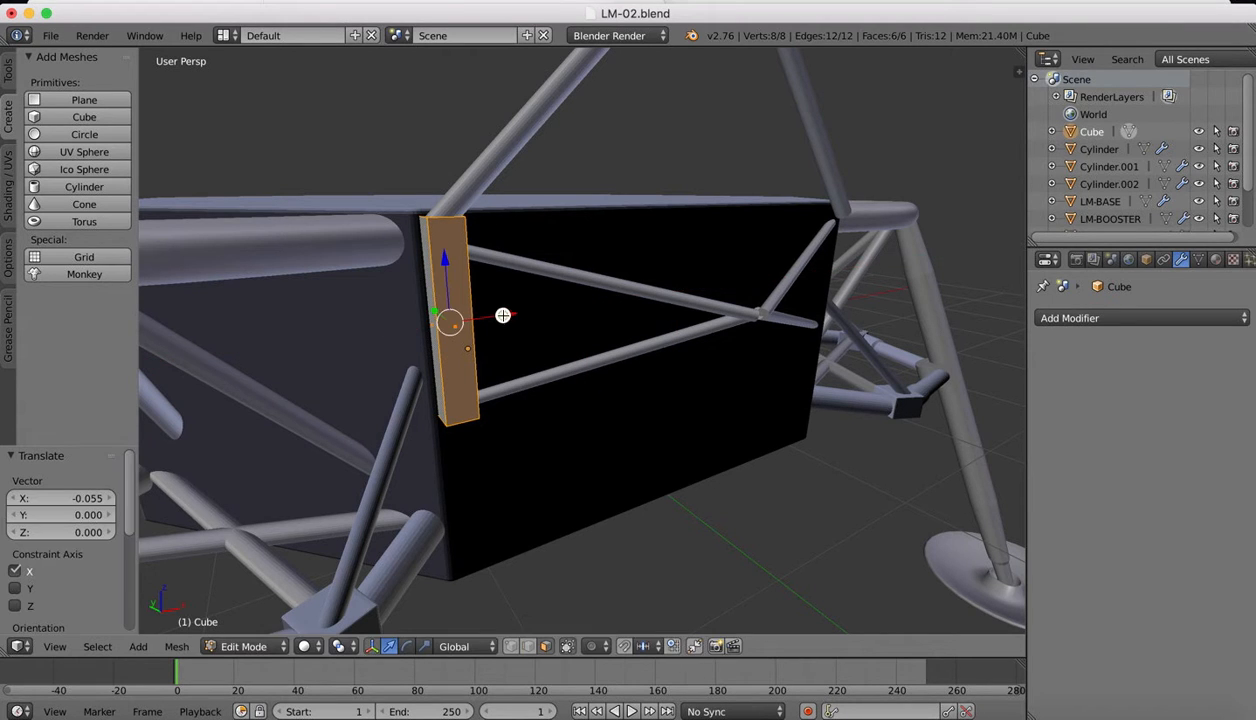
# Step: Move the whole block about 0.019 along Y toward the base's front face
pyautogui.moveTo(503, 315); pyautogui.dragTo(630, 398, button='middle')
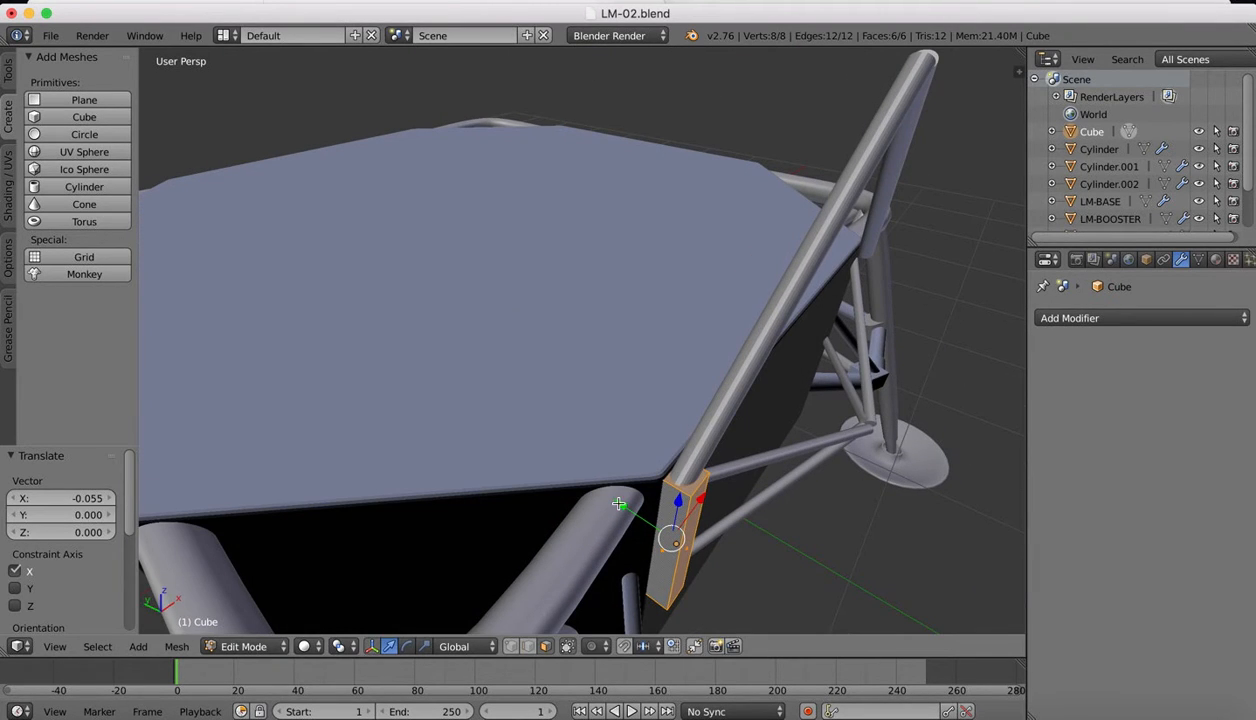
pyautogui.moveTo(619, 504)
pyautogui.mouseDown()
pyautogui.moveTo(595, 491)
pyautogui.moveTo(612, 502)
pyautogui.mouseUp()
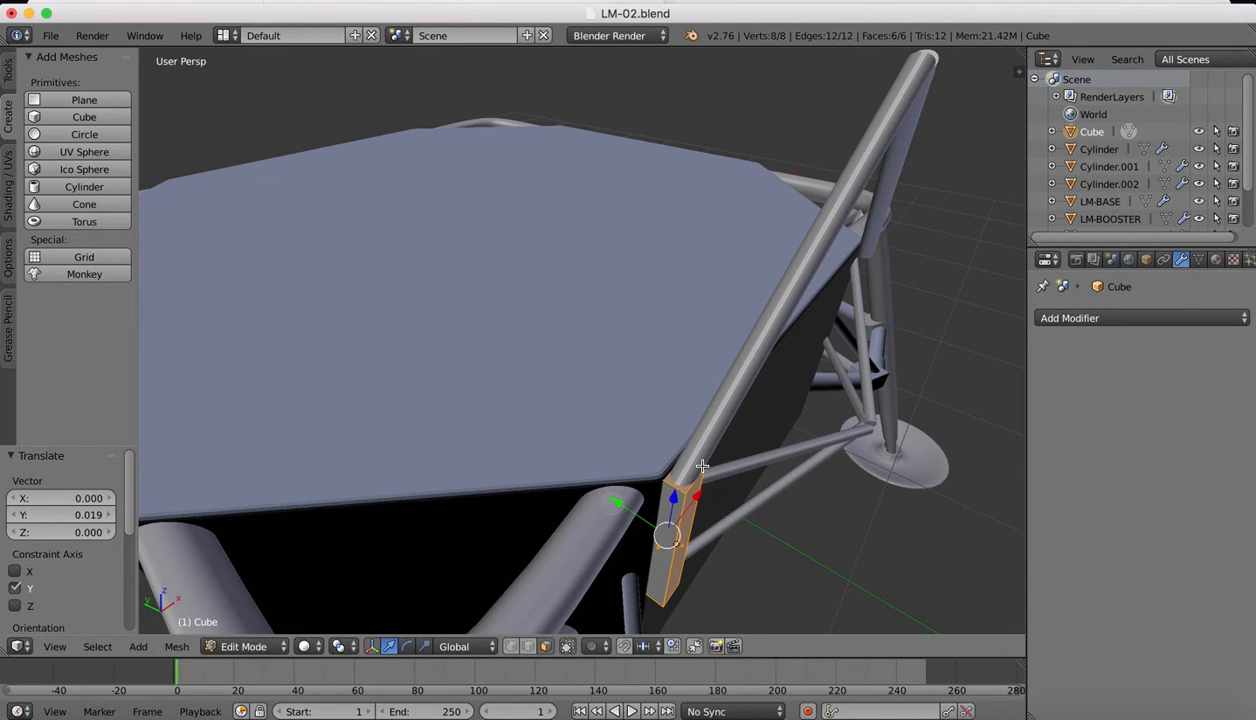
pyautogui.moveTo(612, 502); pyautogui.dragTo(702, 466, button='middle')
pyautogui.scroll(4, 702, 466)
pyautogui.scroll(-5, 702, 466)
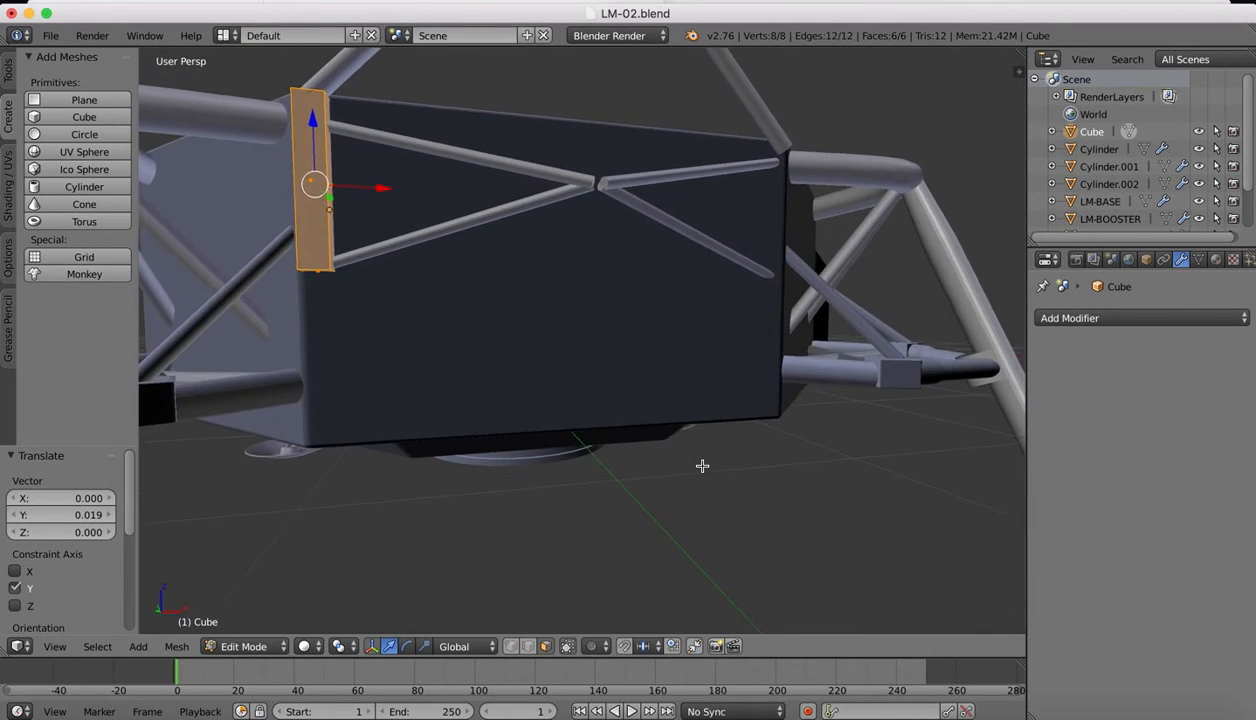
# Step: Return to Object Mode and move the mirrored angled struts above the base about -0.065 along Y, away from its front face
pyautogui.press('Tab')
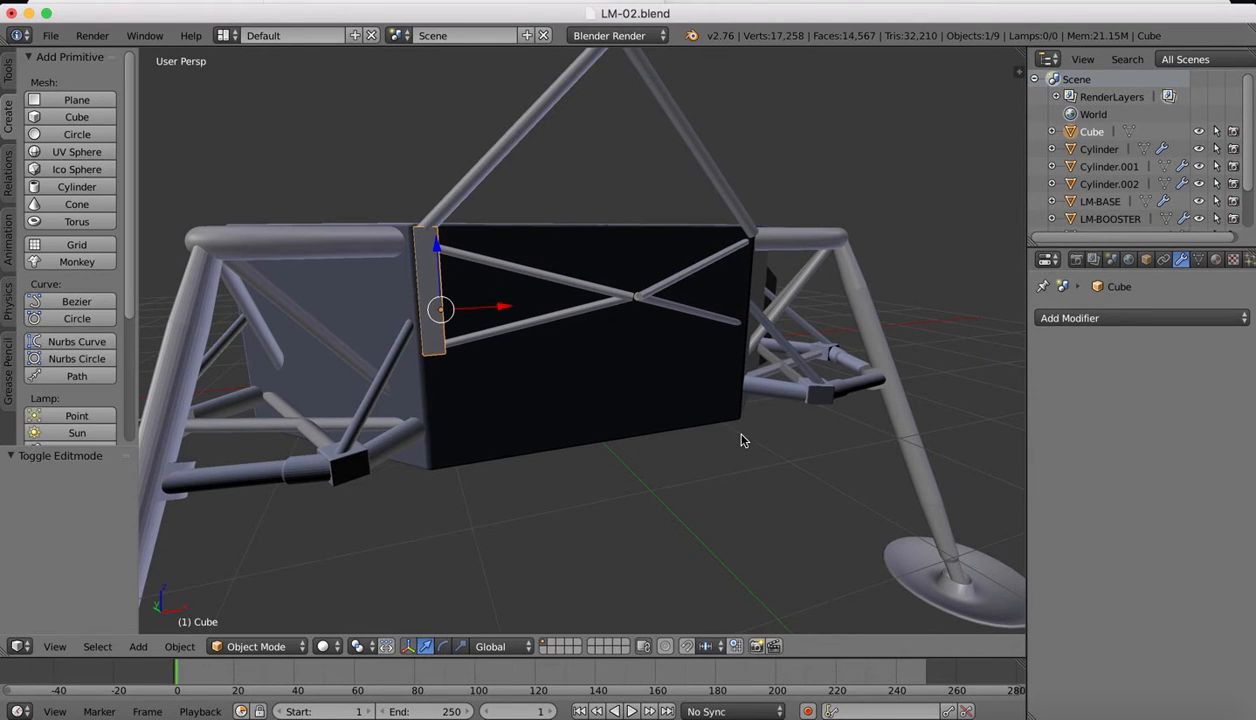
pyautogui.scroll(-2, 770, 490)
pyautogui.moveTo(770, 490); pyautogui.dragTo(756, 478, button='middle')
pyautogui.scroll(4, 600, 393)
pyautogui.scroll(2, 603, 392)
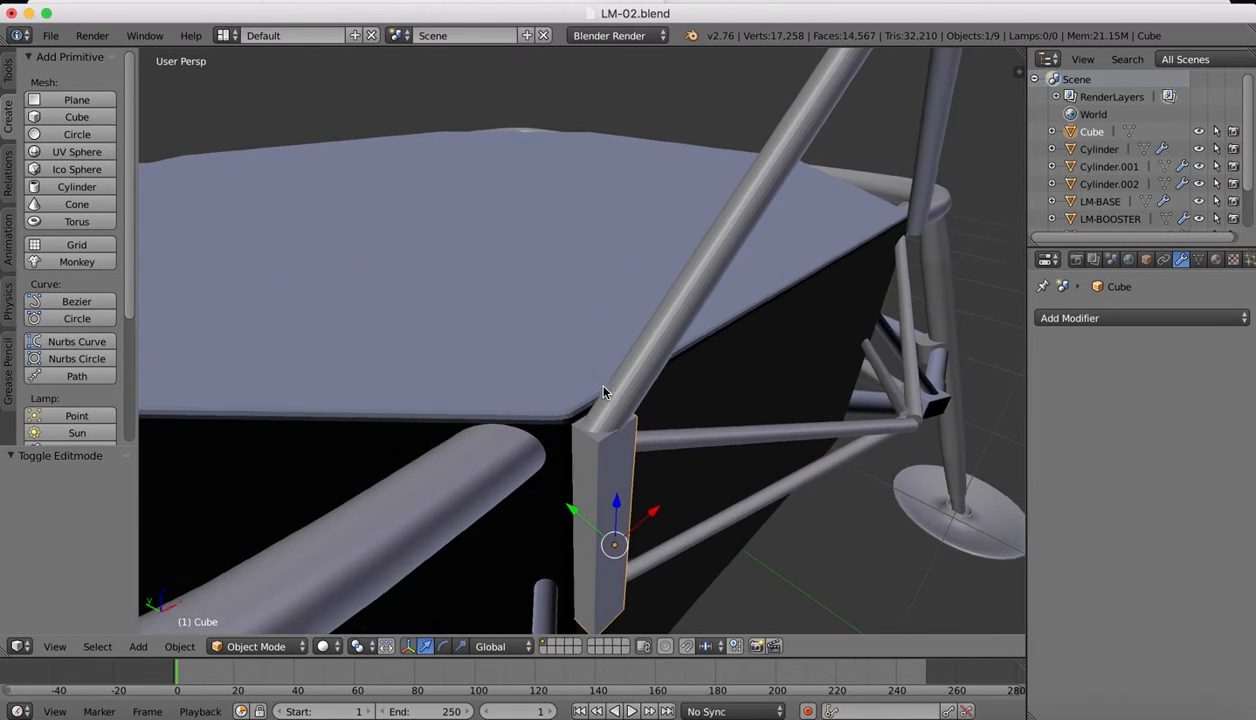
pyautogui.moveTo(603, 392); pyautogui.dragTo(603, 392, button='middle')
pyautogui.rightClick(624, 291)
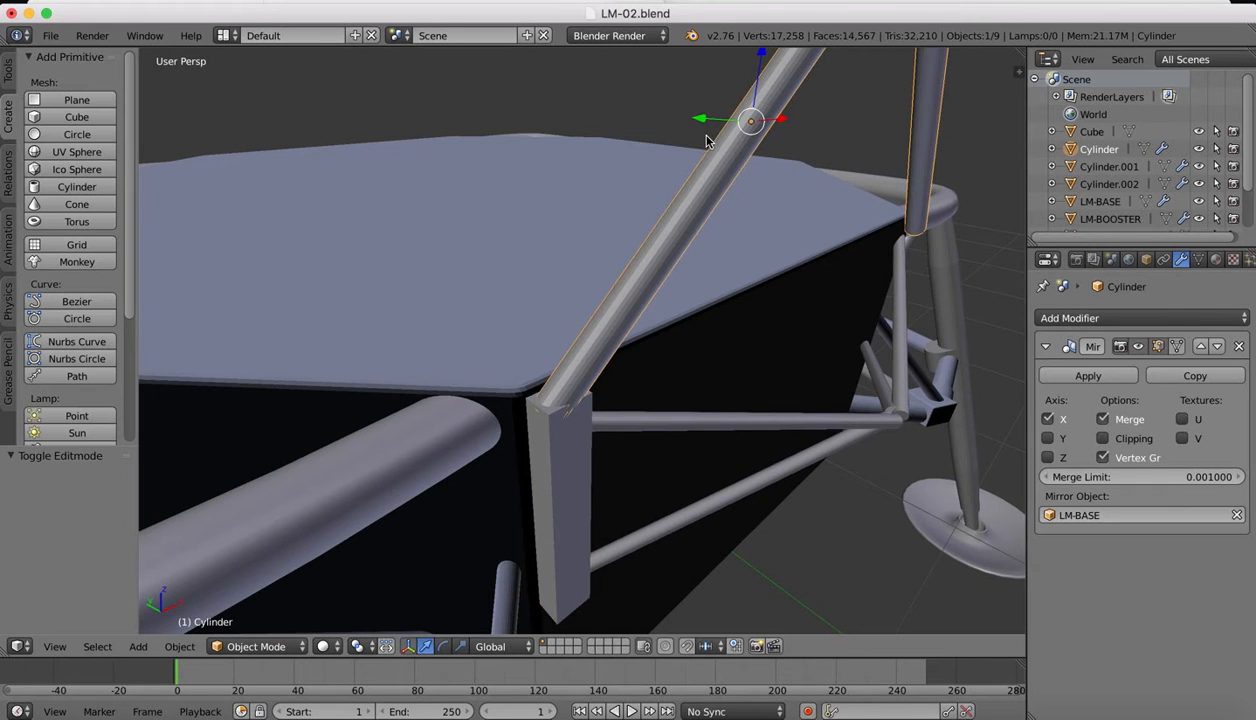
pyautogui.scroll(-6, 646, 128)
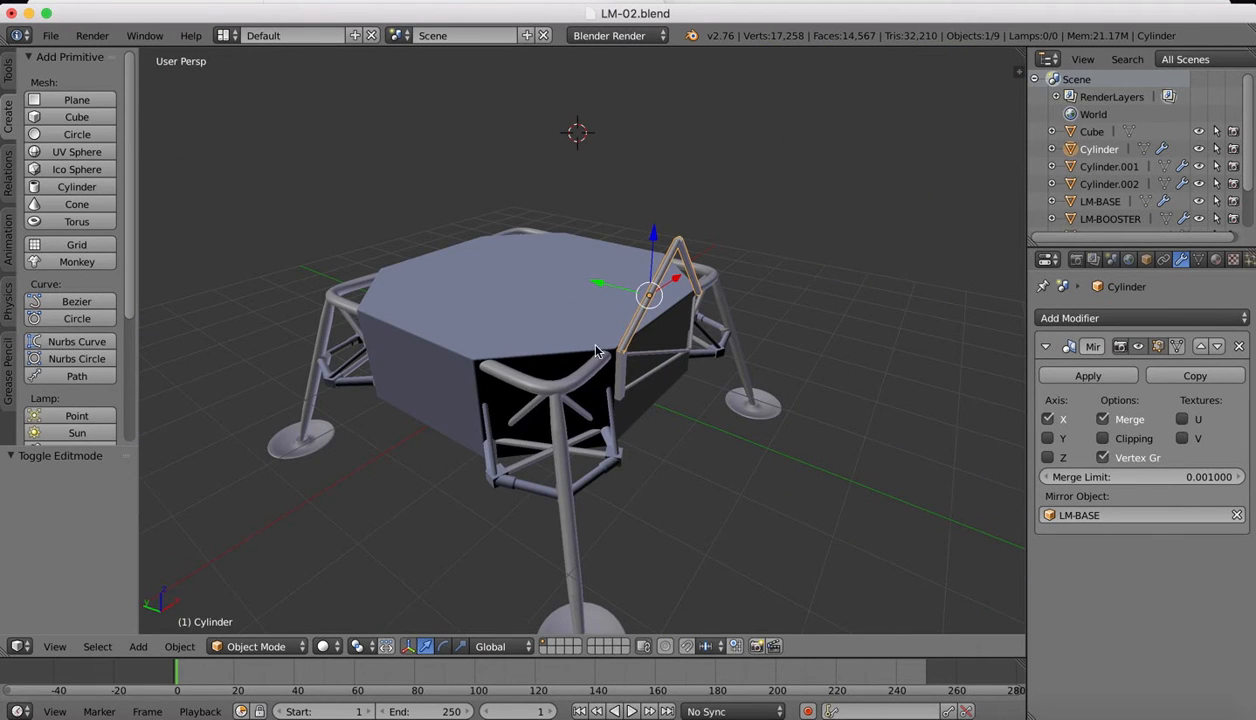
pyautogui.moveTo(594, 286); pyautogui.dragTo(598, 284)
pyautogui.scroll(5, 718, 386)
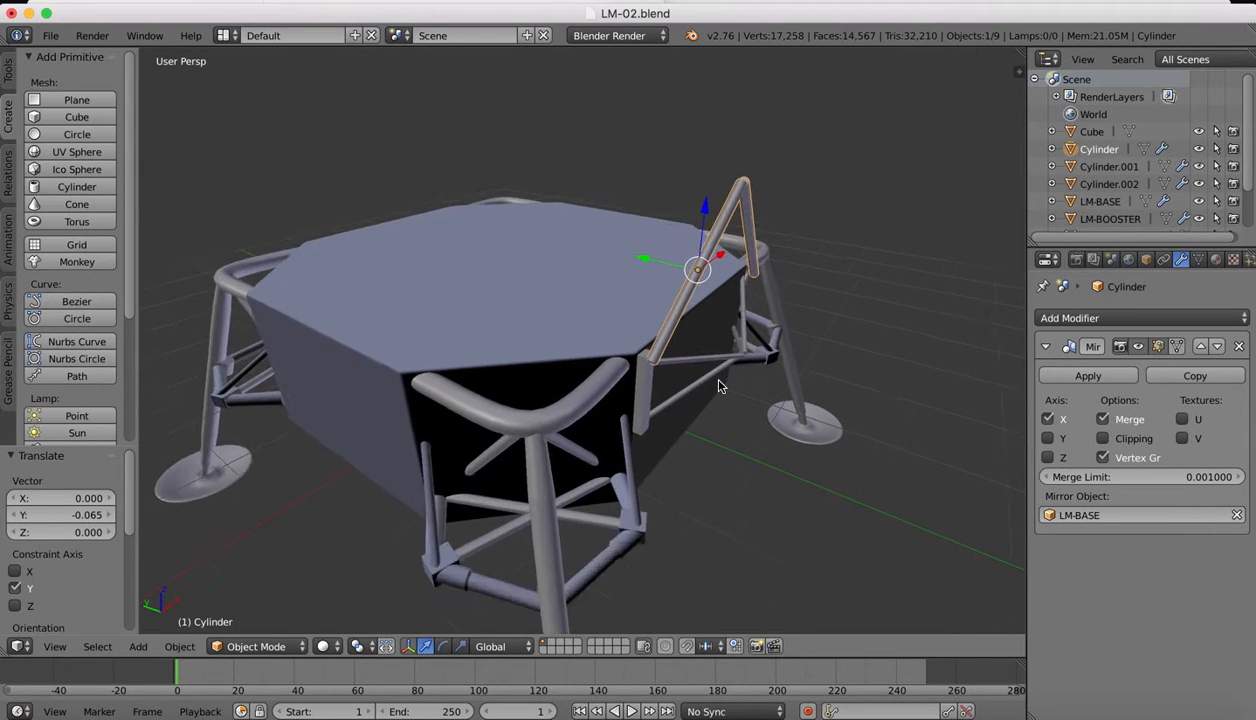
# Step: Select both crossed front struts and move them together about -0.034 along Y, outward from the base
pyautogui.rightClick(737, 366)
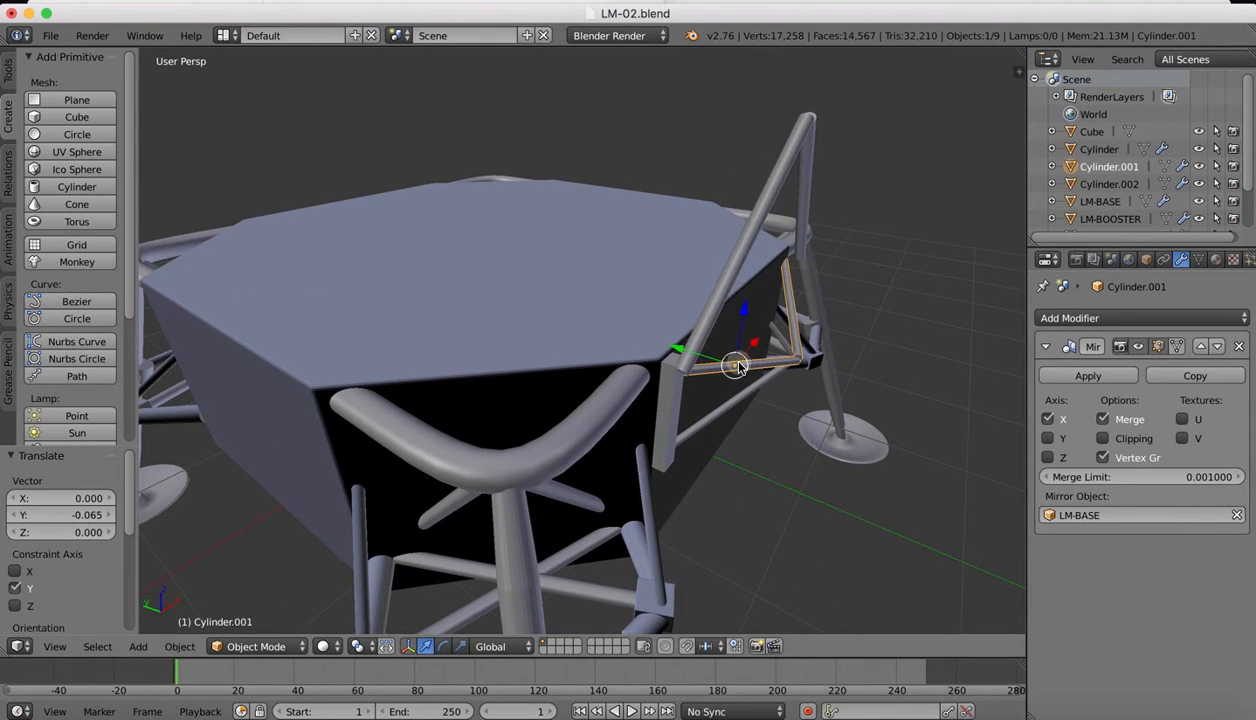
pyautogui.rightClick(712, 425)
pyautogui.moveTo(676, 369); pyautogui.dragTo(681, 370)
# Step: Select the vertical block and move it about 0.052 along Y into the base's front face
pyautogui.rightClick(673, 402)
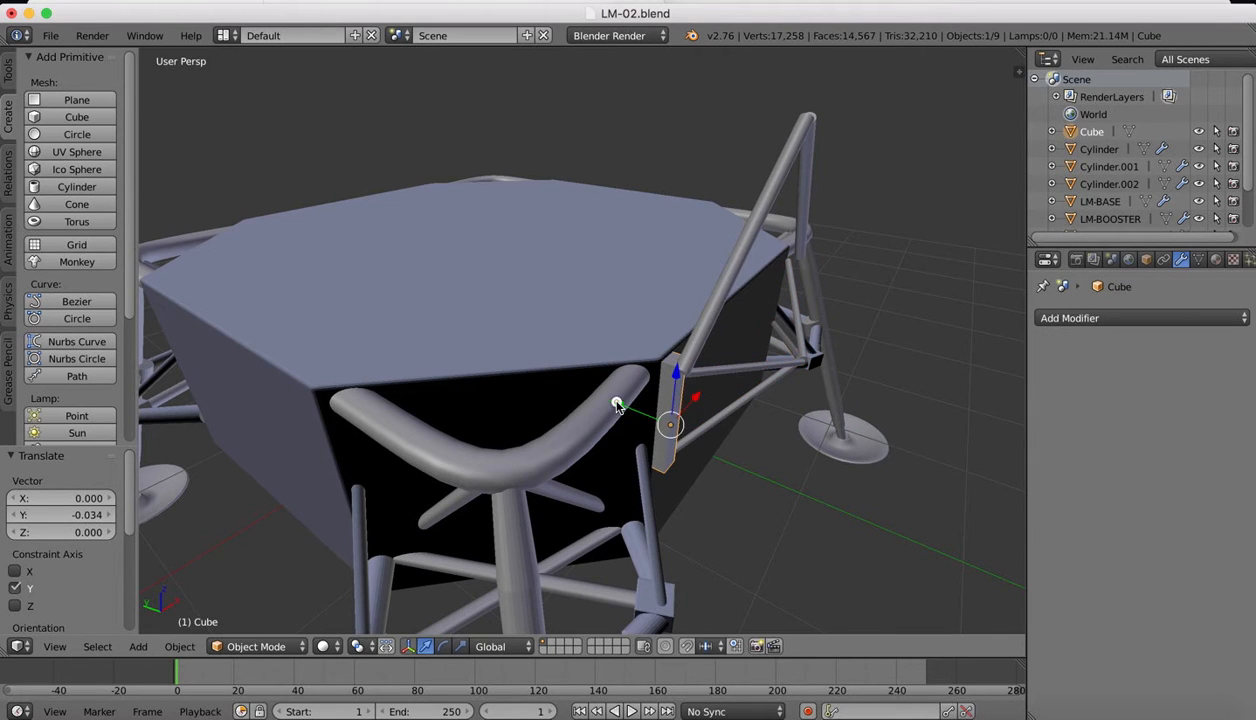
pyautogui.press('g')
pyautogui.press('y')
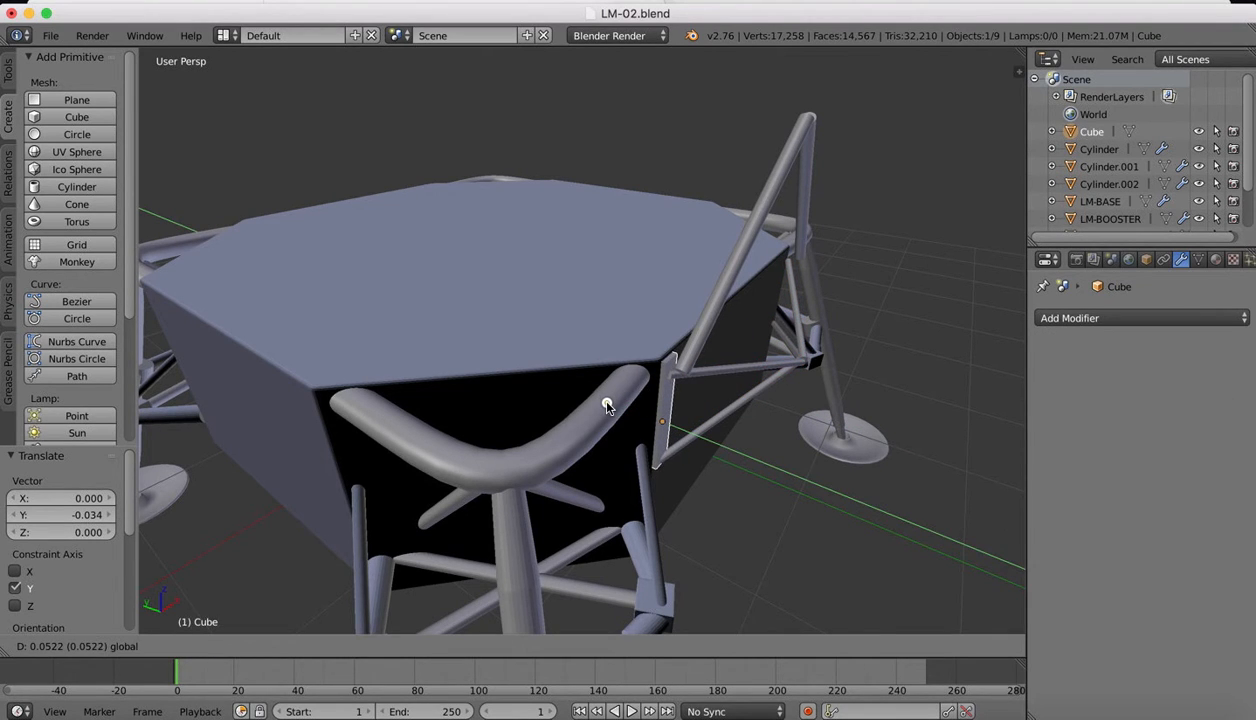
pyautogui.click(607, 405)
pyautogui.scroll(2, 669, 352)
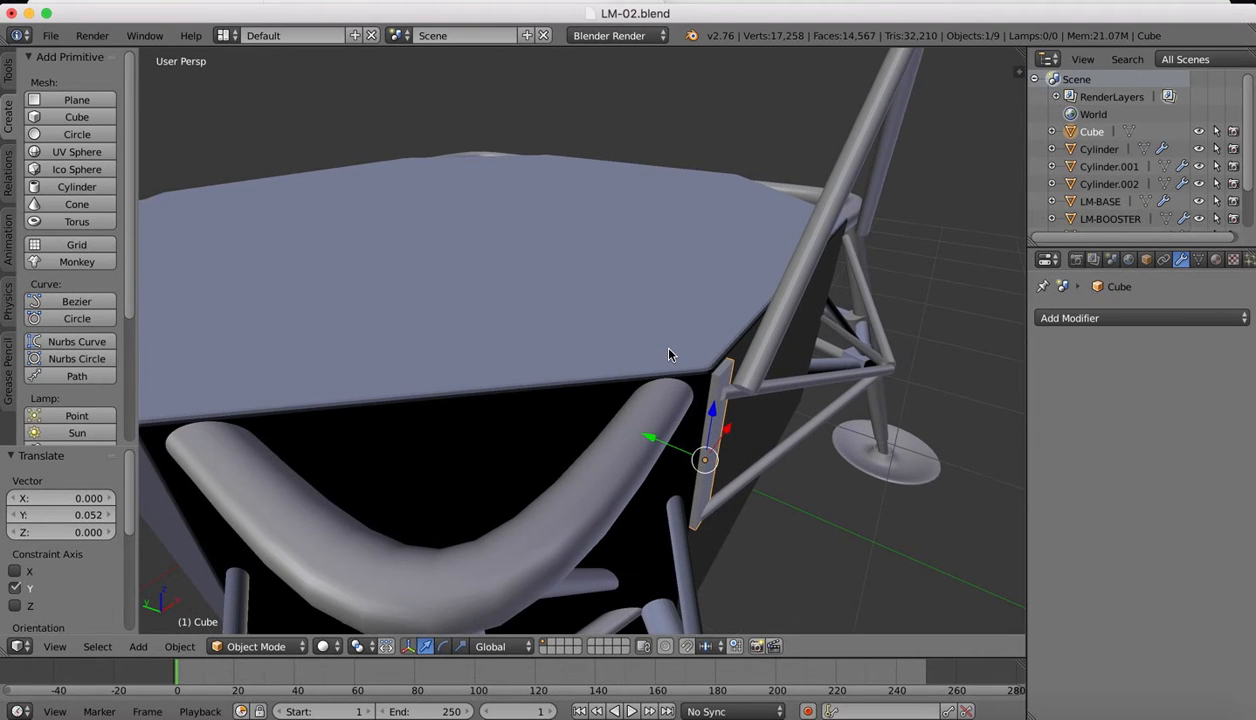
# Step: Raise the vertical block about 0.004 along Z to fit under the base's upper edge
pyautogui.scroll(-5, 669, 354)
pyautogui.hscroll(10, 669, 354)
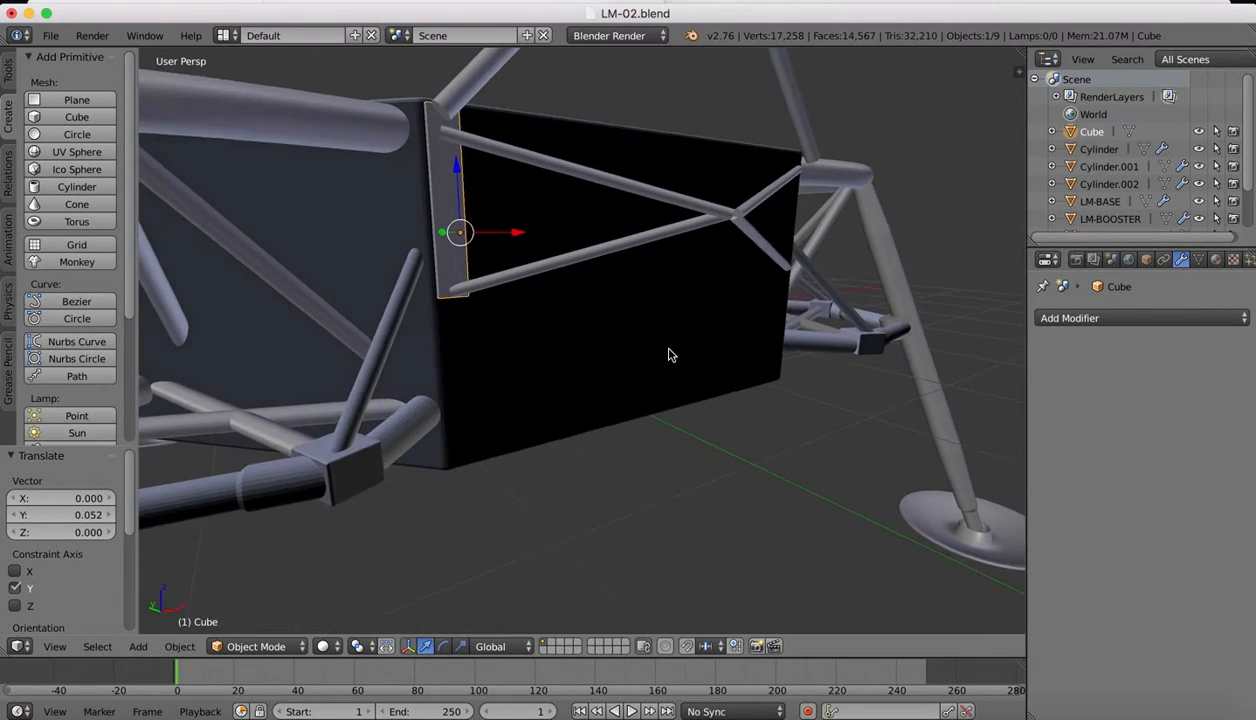
pyautogui.scroll(5, 671, 355)
pyautogui.hscroll(-8, 671, 355)
pyautogui.moveTo(592, 269); pyautogui.dragTo(592, 262)
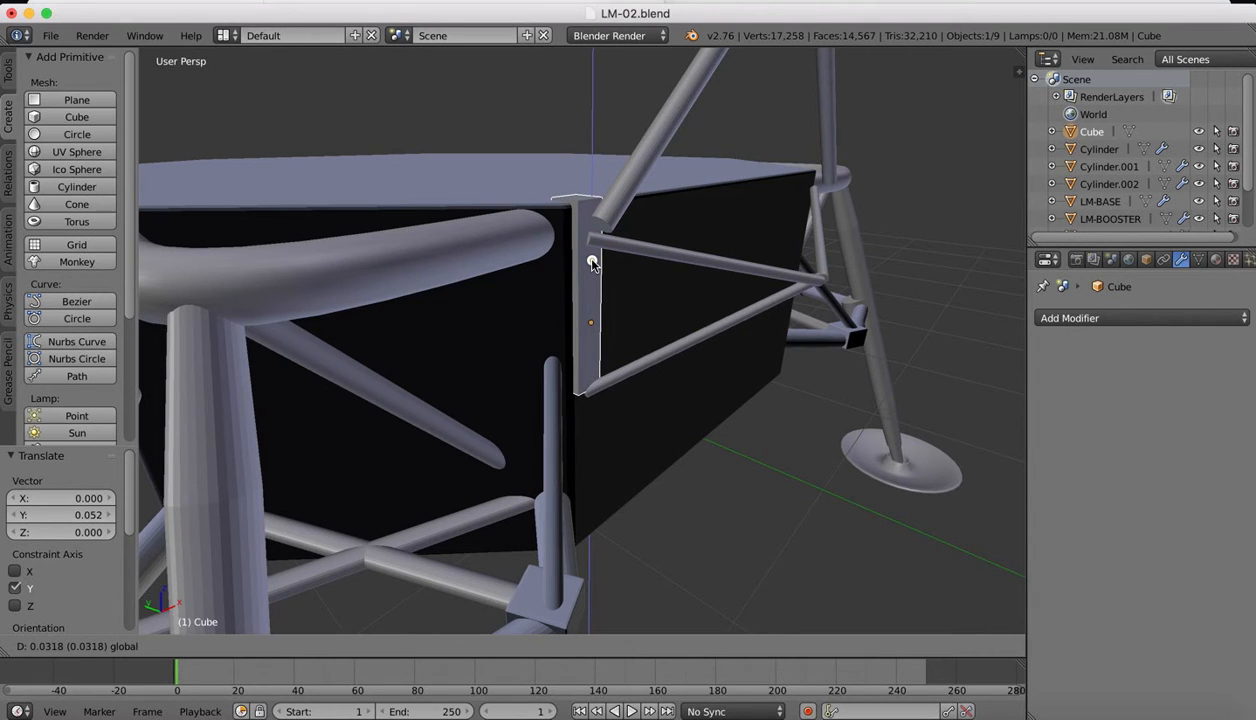
pyautogui.moveTo(592, 263); pyautogui.dragTo(592, 270)
# Step: In Edit Mode, add a single loop cut across the vertical block and slide it up just below the upper strut's end
pyautogui.hscroll(3, 592, 262)
pyautogui.keyDown('ctrl'); pyautogui.scroll(4, 593, 260); pyautogui.keyUp('ctrl')
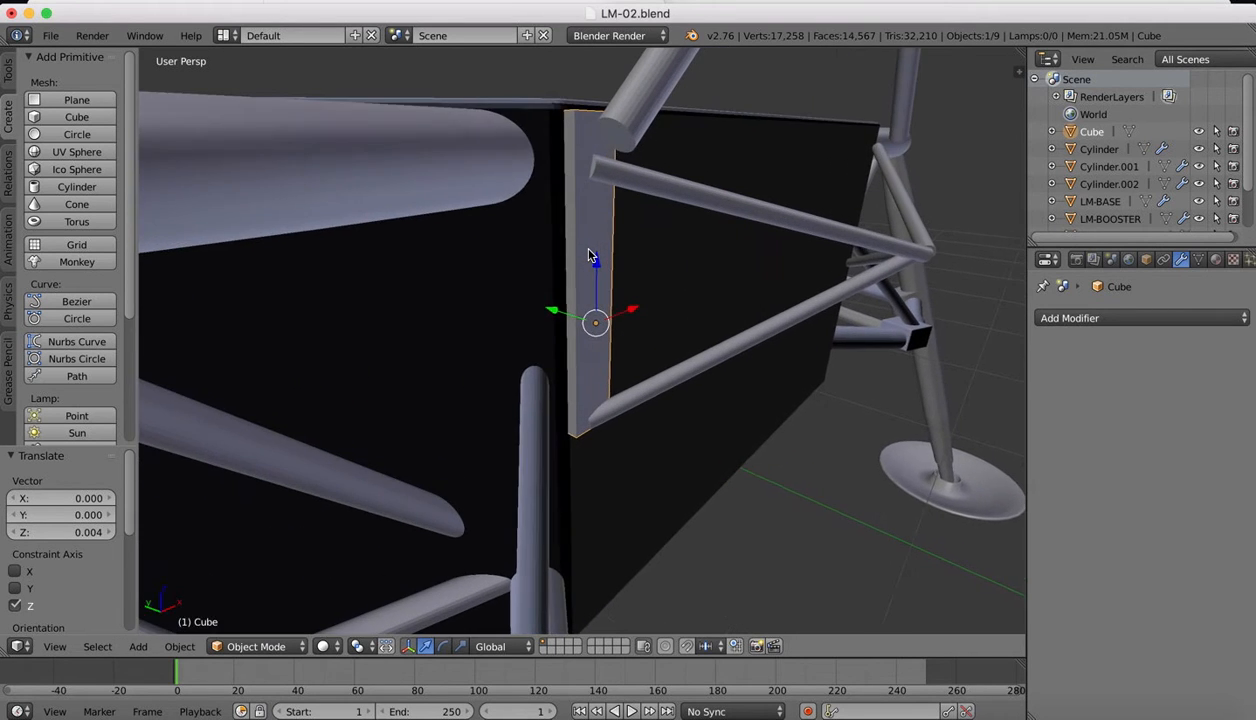
pyautogui.scroll(5, 590, 255)
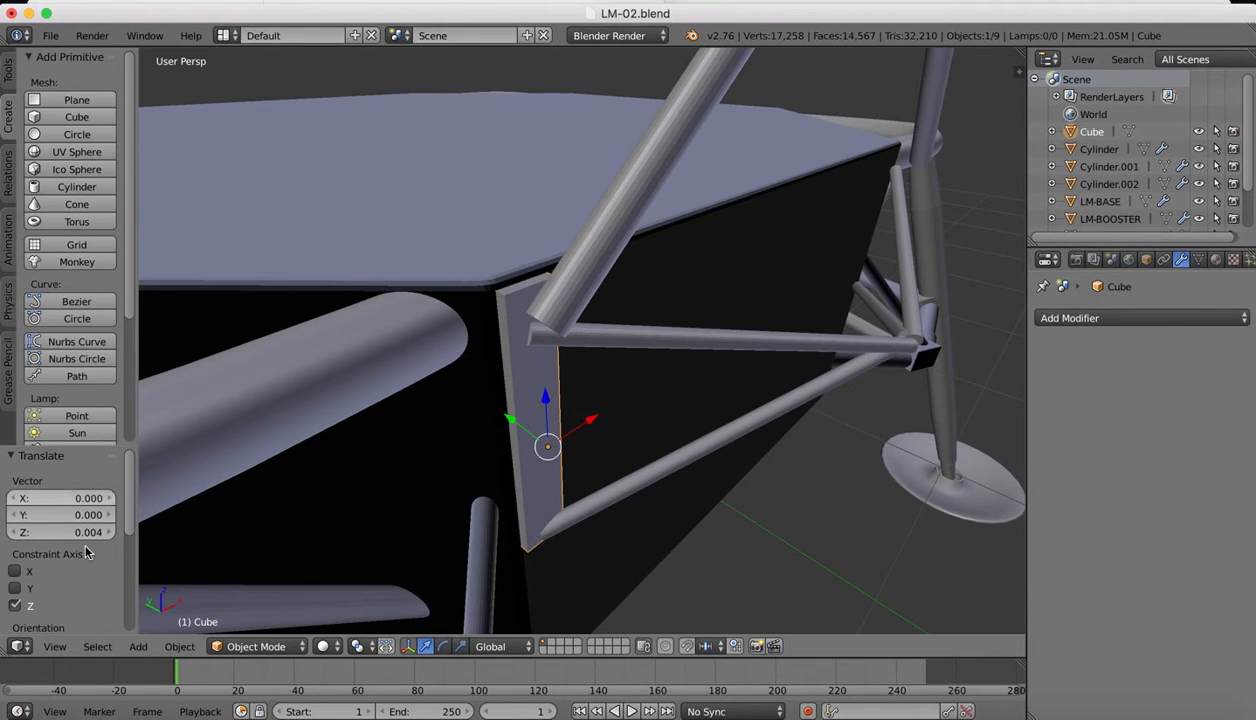
pyautogui.press('Tab')
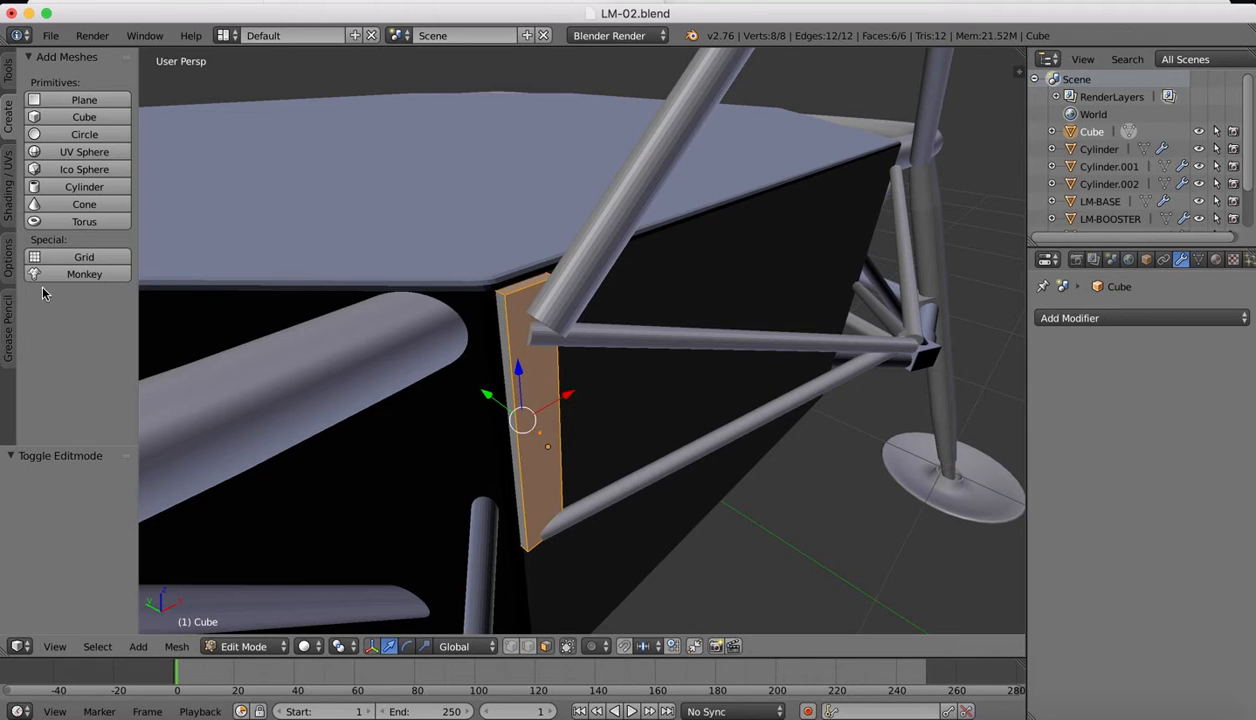
pyautogui.click(15, 78)
pyautogui.click(64, 416)
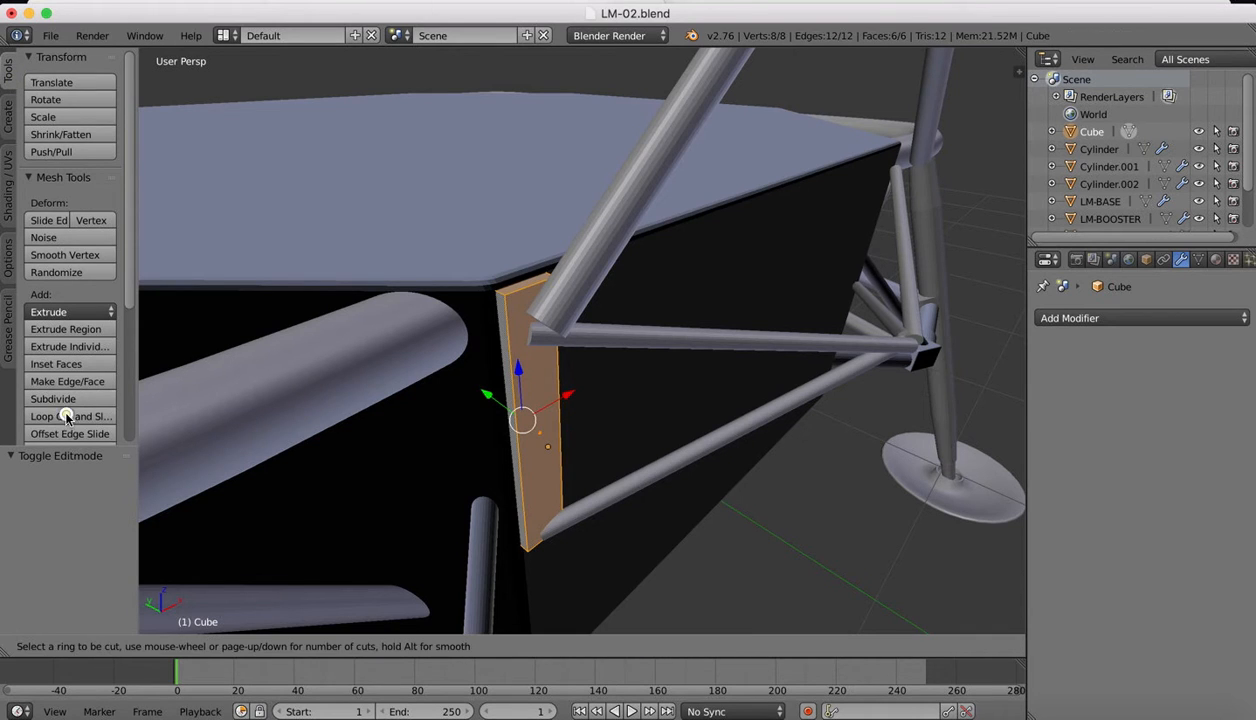
pyautogui.click(533, 374)
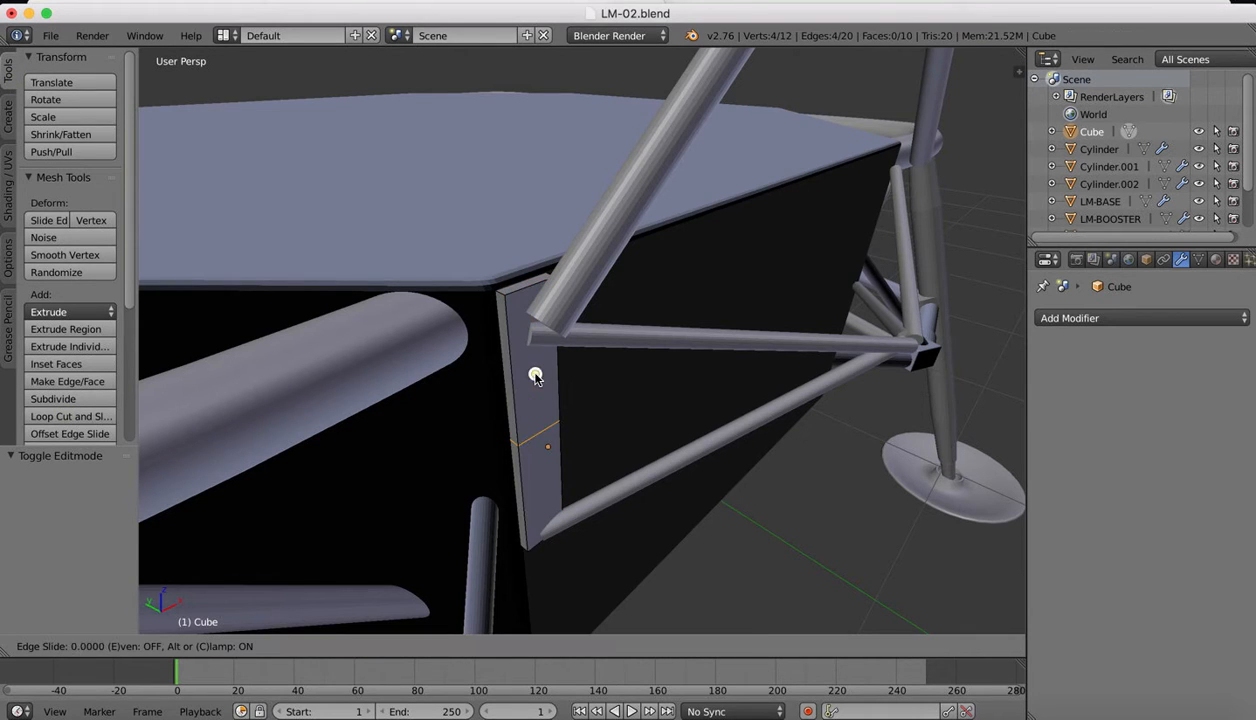
pyautogui.click(541, 310)
pyautogui.hscroll(-10, 541, 310)
pyautogui.hscroll(10, 541, 310)
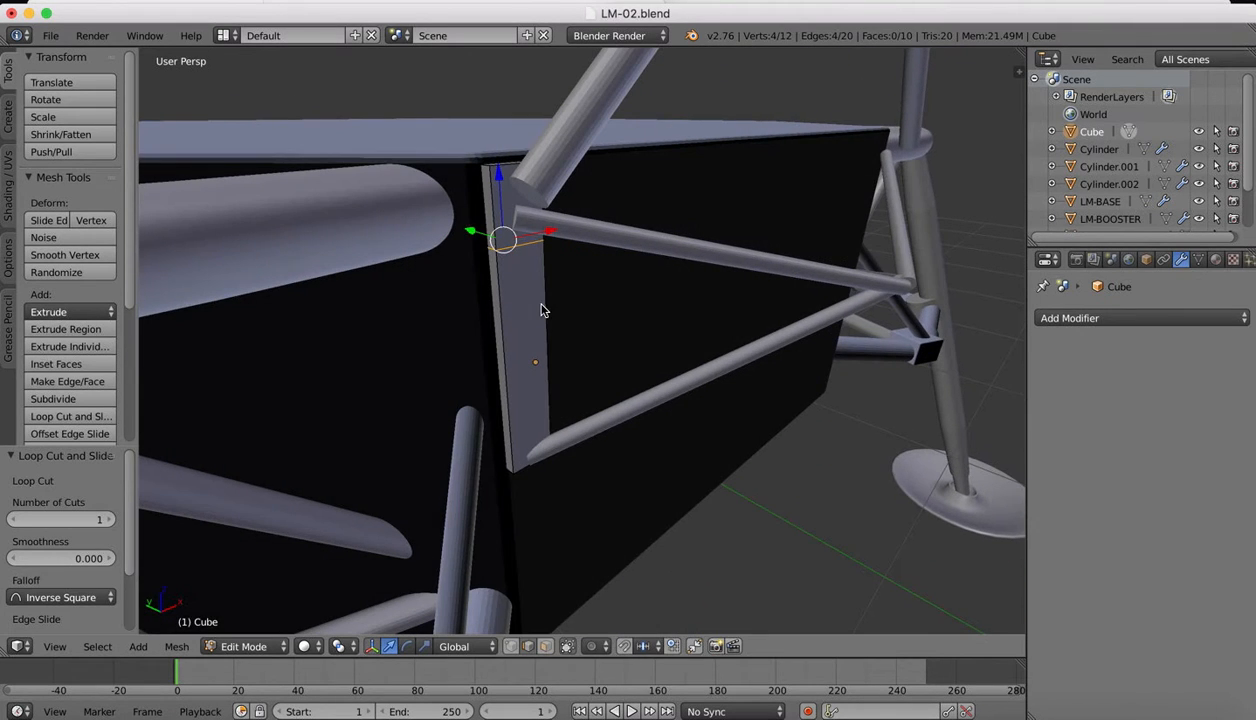
# Step: Extrude the block's upper front face about 0.065 outward along its normal to enclose the upper strut's end
pyautogui.rightClick(512, 197)
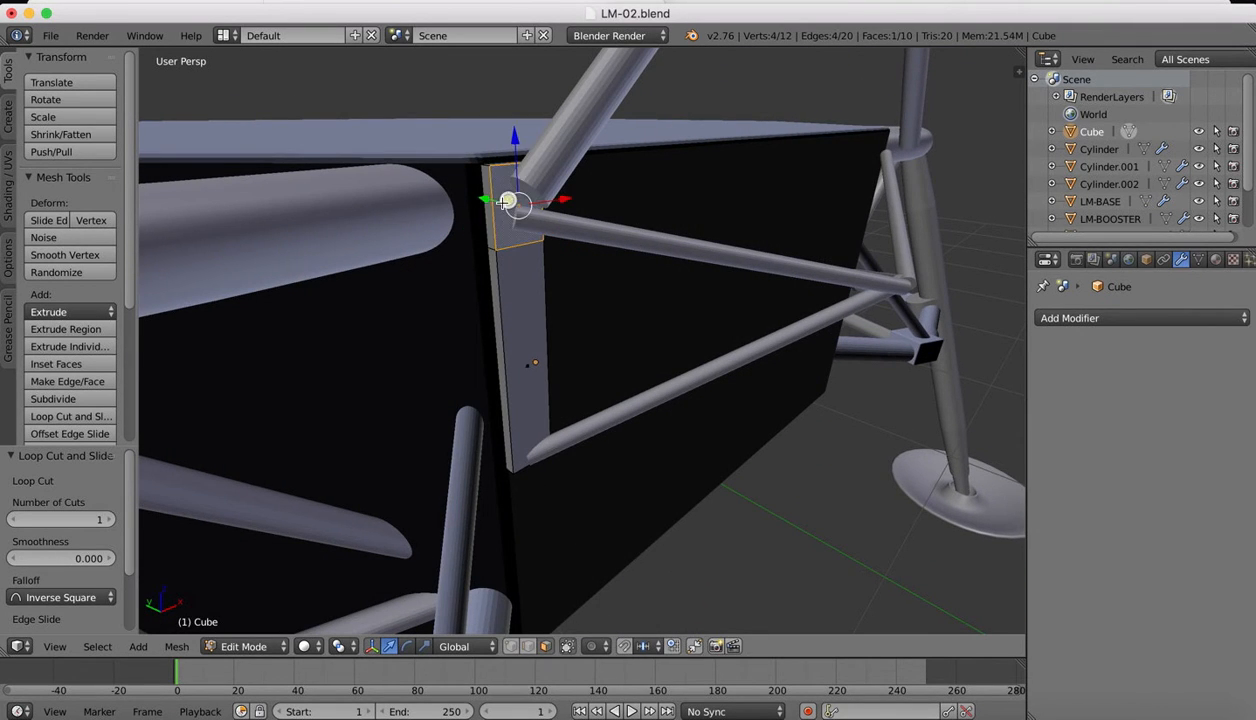
pyautogui.press('e')
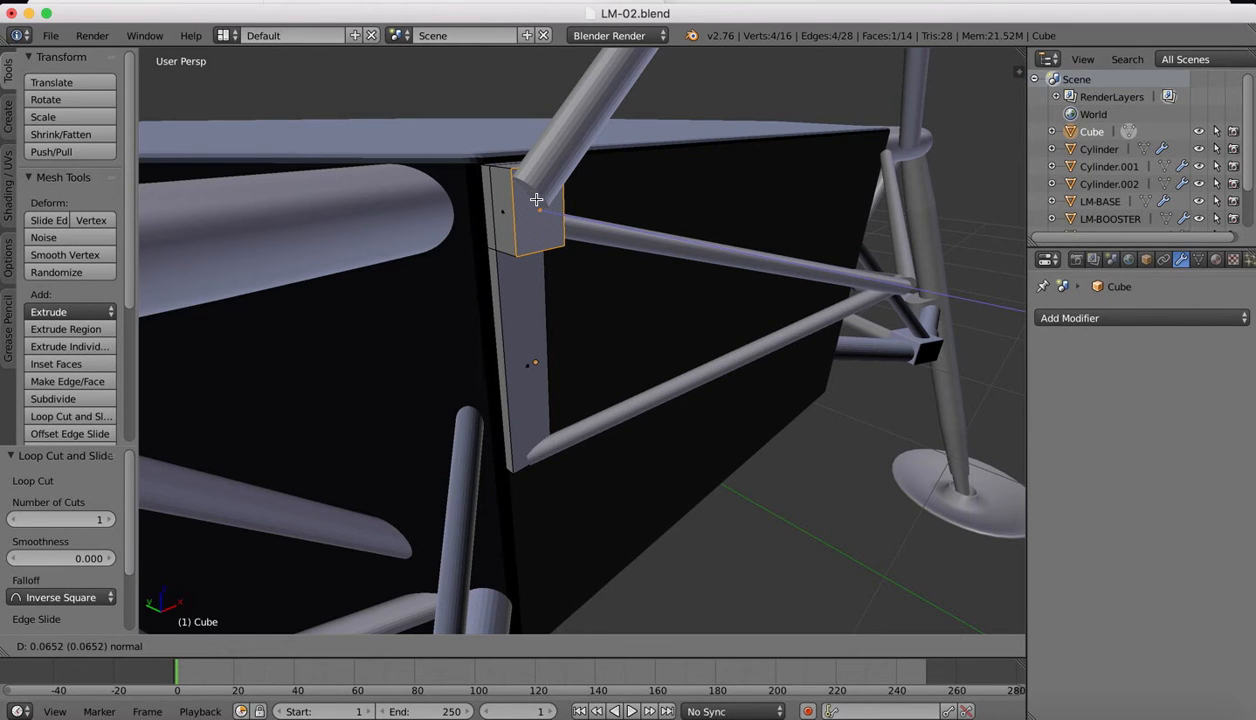
pyautogui.click(536, 200)
# Step: Add another single loop cut across the block's long lower section and slide it down just above the lower strut's end
pyautogui.scroll(-8, 536, 200)
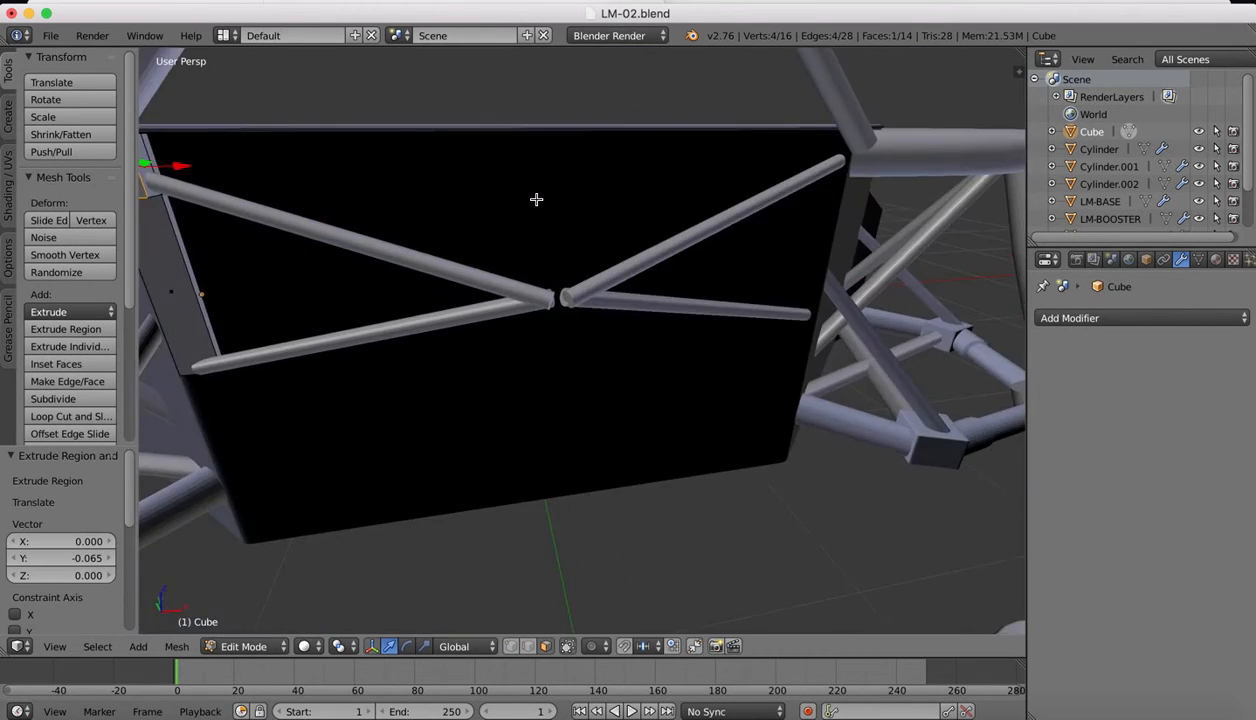
pyautogui.scroll(-3, 536, 200)
pyautogui.hscroll(-5, 536, 200)
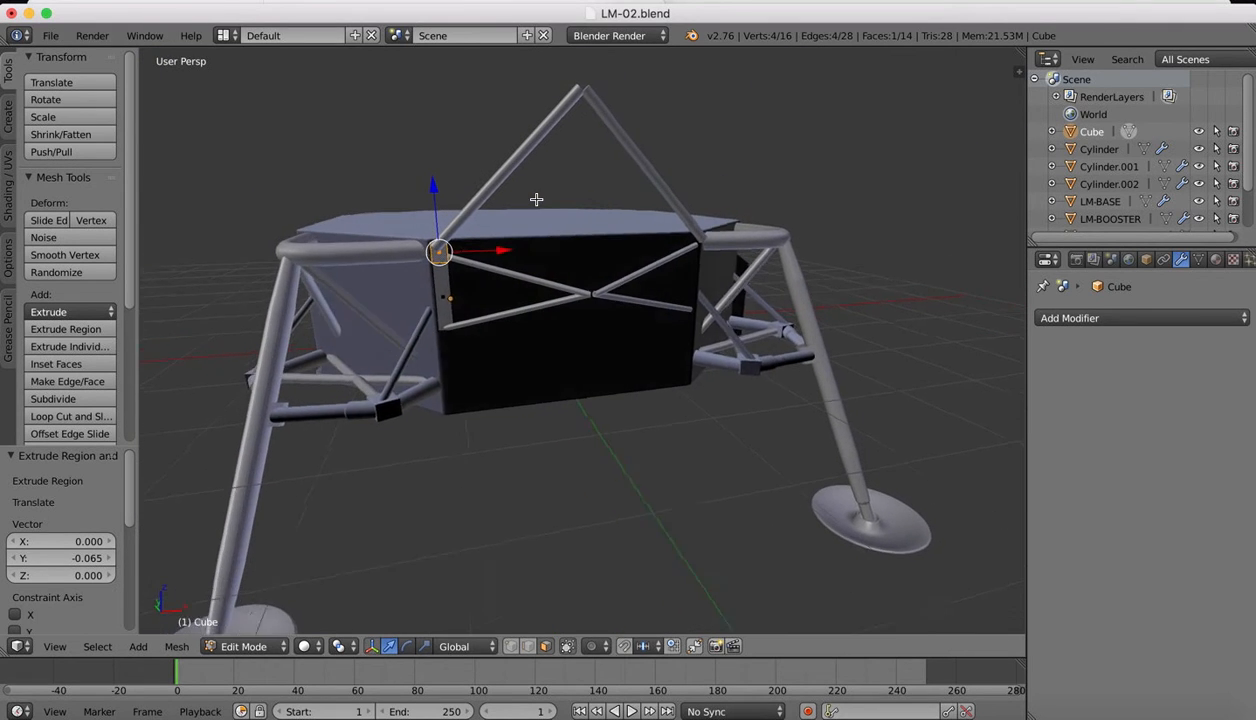
pyautogui.scroll(8, 469, 250)
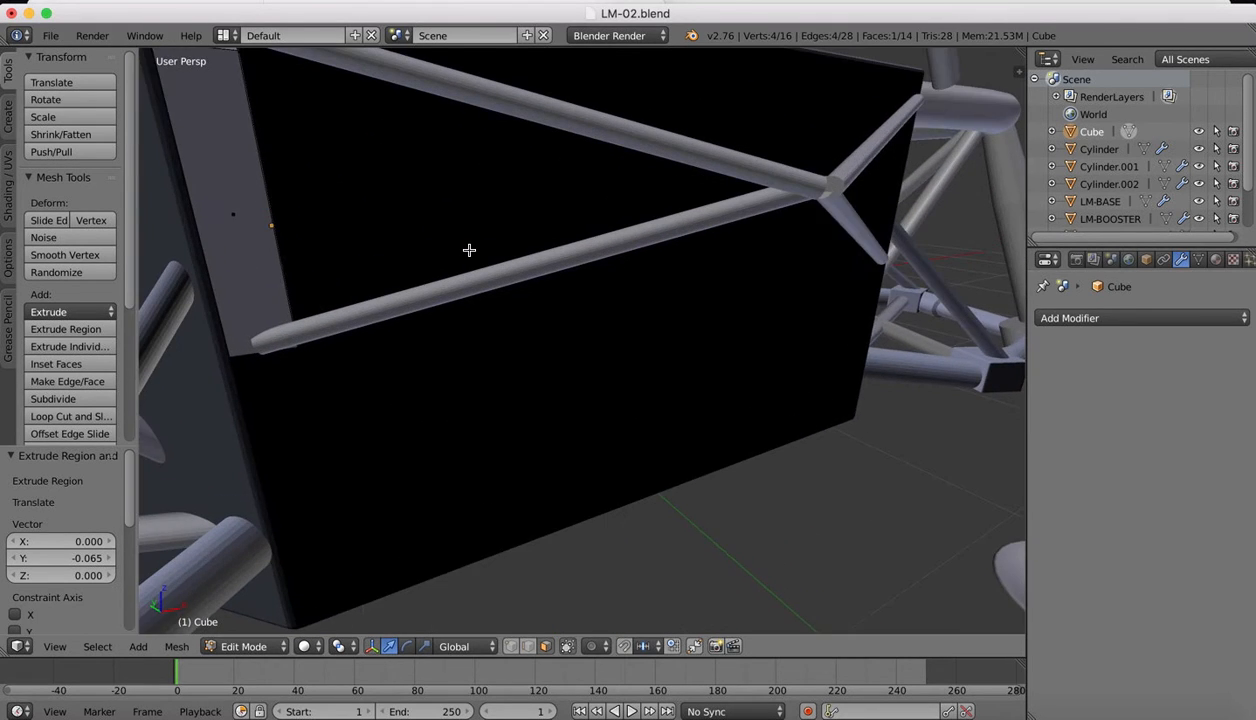
pyautogui.rightClick(384, 287)
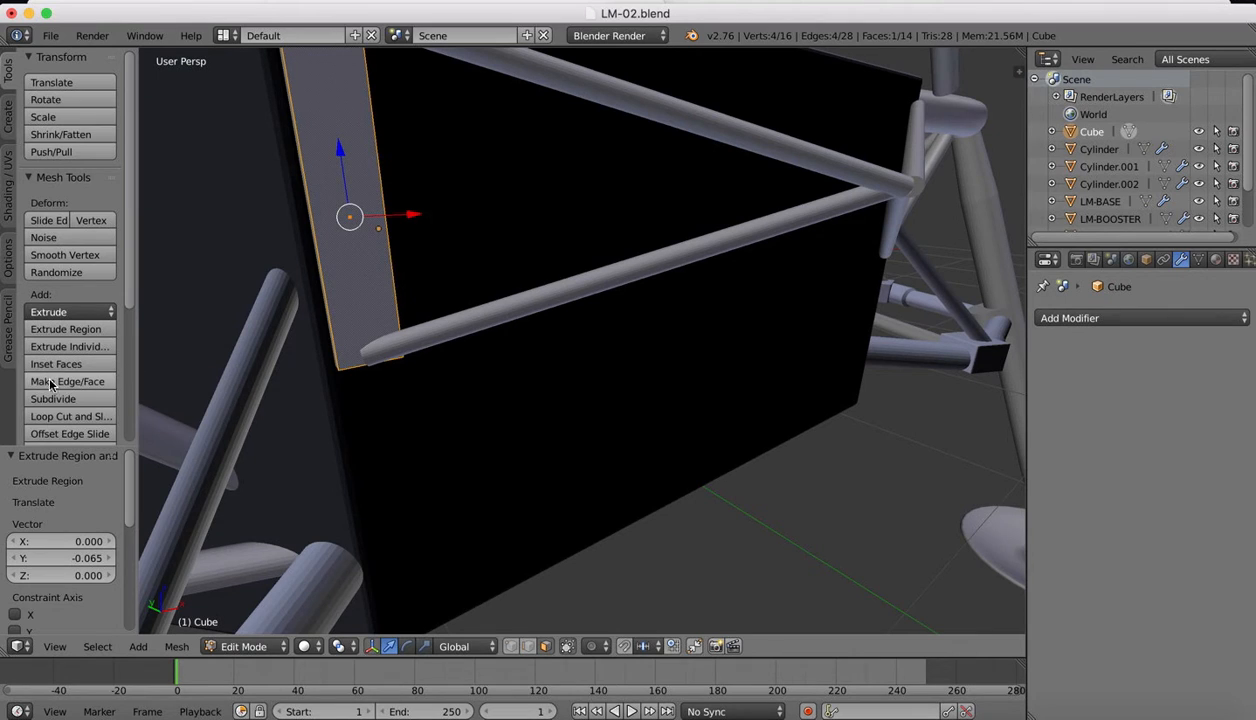
pyautogui.click(50, 416)
pyautogui.click(367, 312)
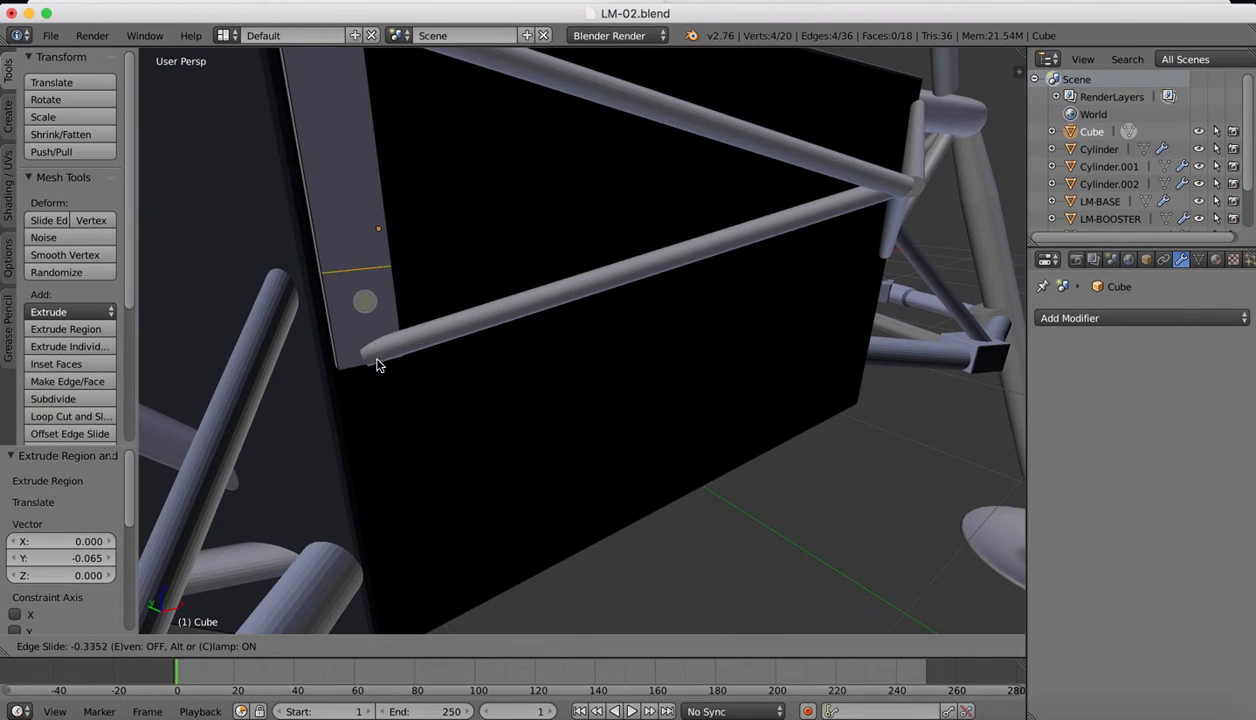
pyautogui.click(381, 398)
# Step: With face selection, extrude the block's lowest front face about 0.042 outward to enclose the lower strut's end
pyautogui.rightClick(351, 349)
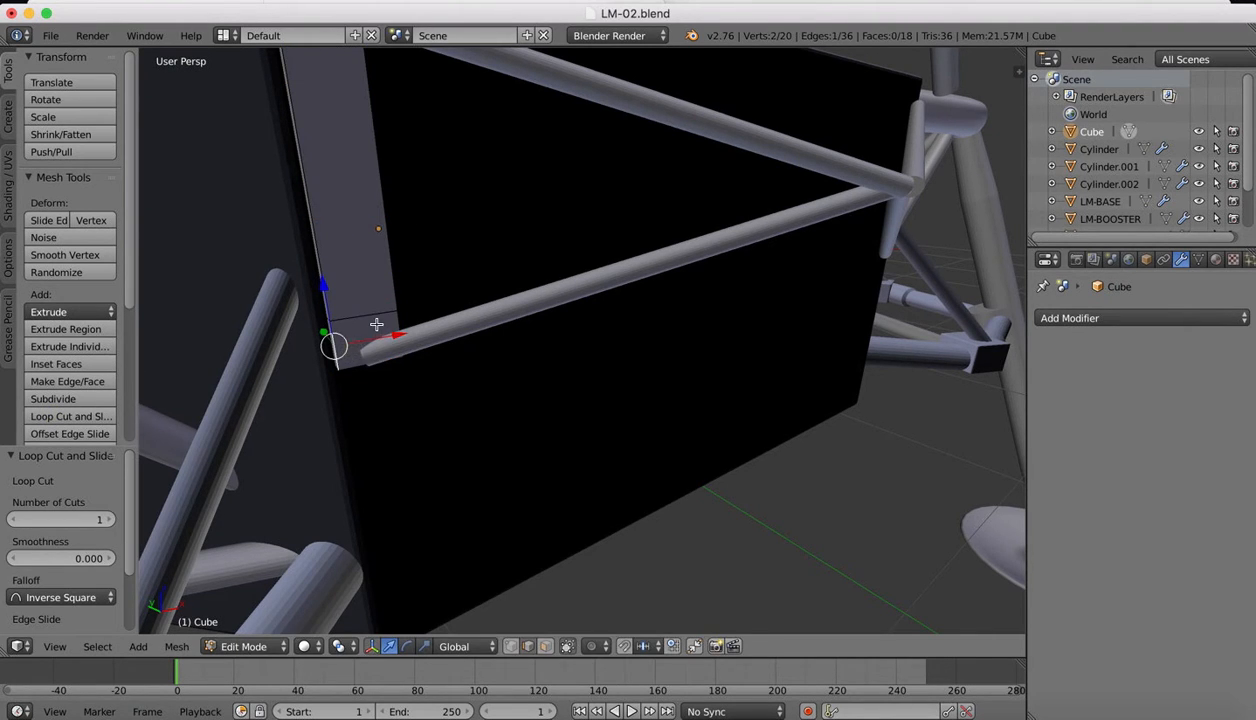
pyautogui.rightClick(367, 319)
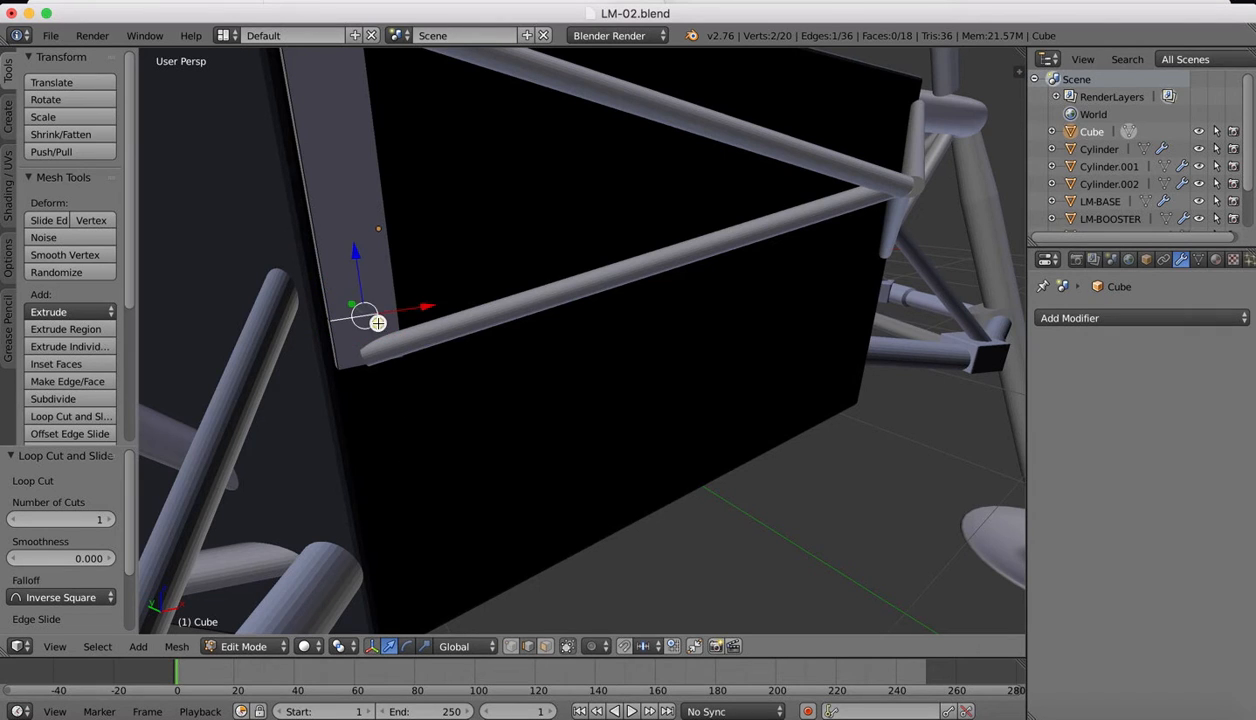
pyautogui.moveTo(416, 308); pyautogui.dragTo(560, 312, button='middle')
pyautogui.click(546, 647)
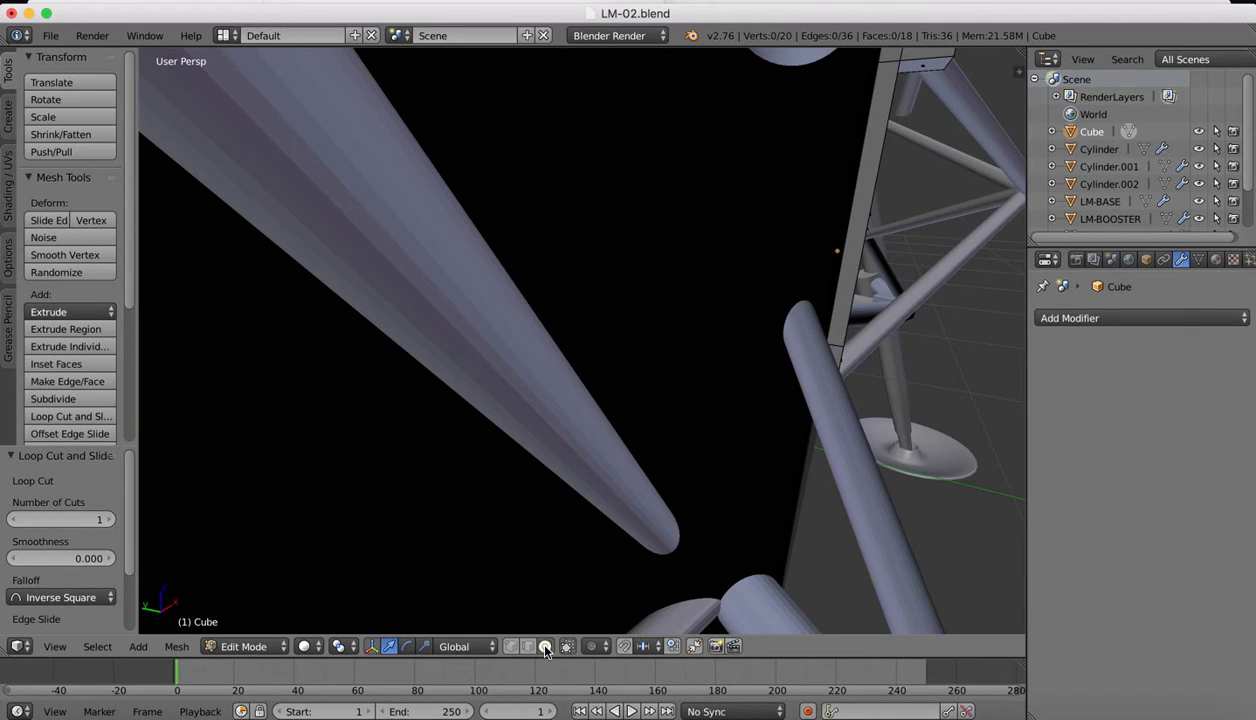
pyautogui.moveTo(692, 298); pyautogui.dragTo(596, 298, button='middle')
pyautogui.rightClick(278, 348)
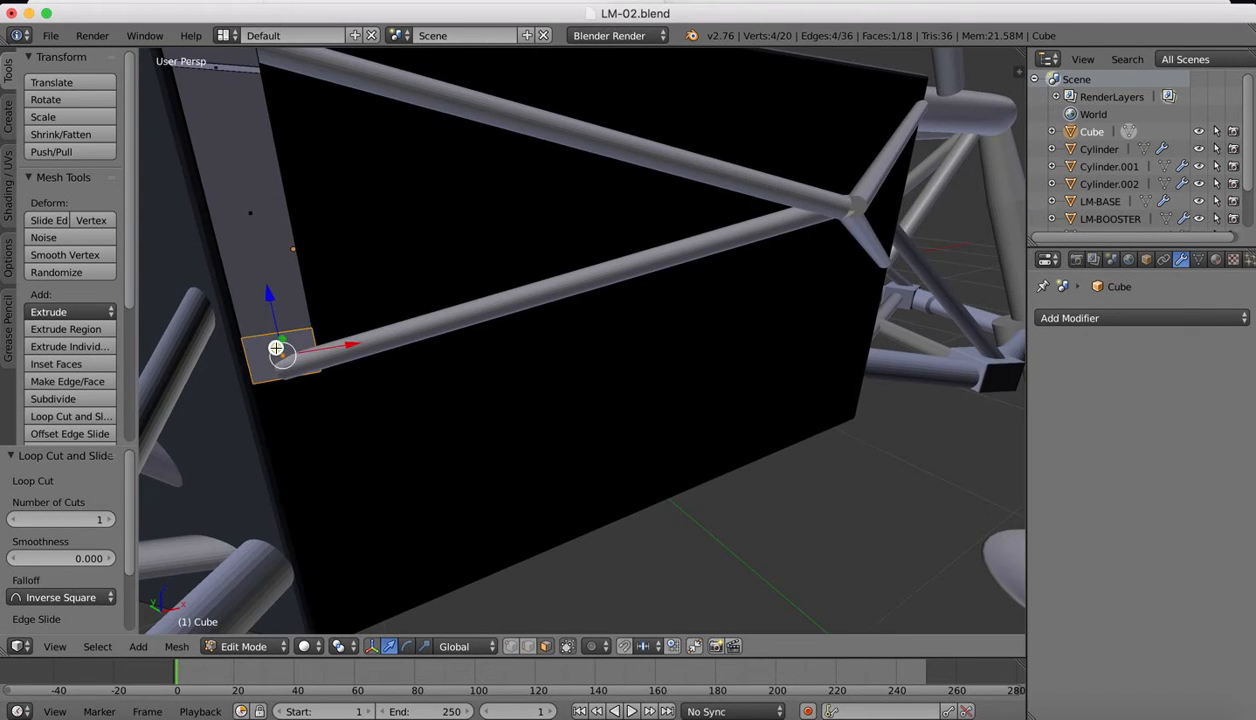
pyautogui.press('e')
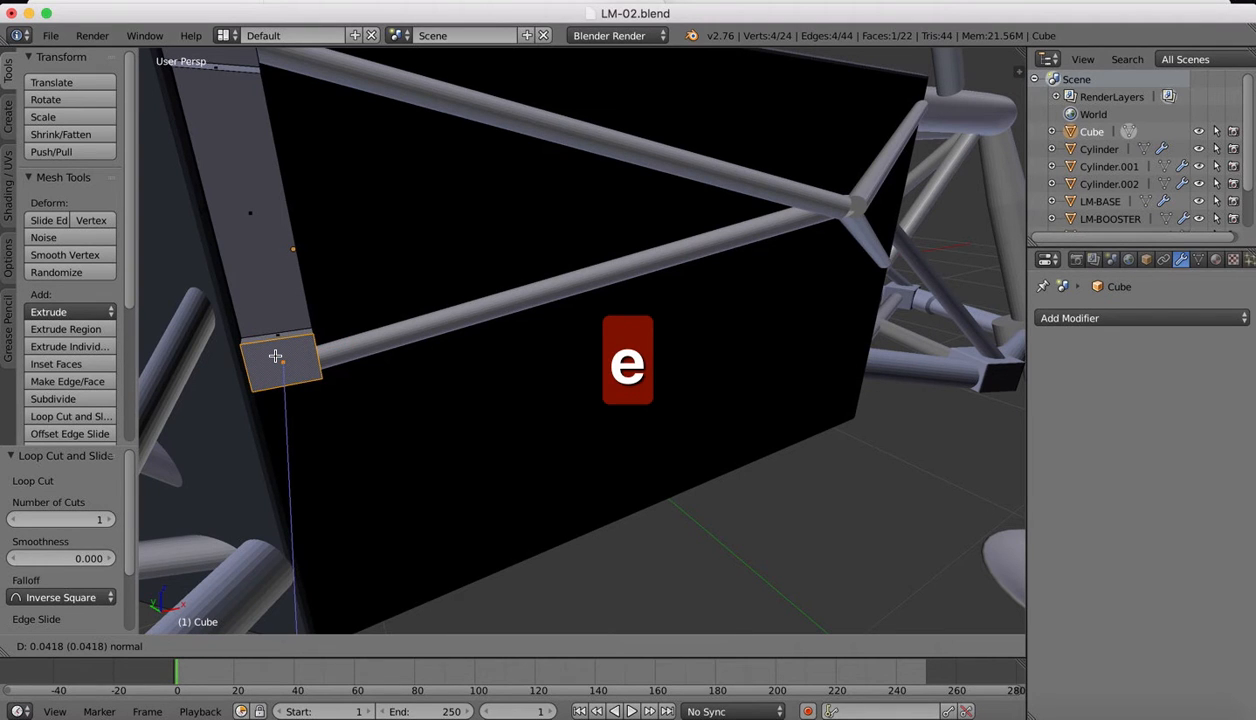
pyautogui.click(275, 356)
# Step: Back in Object Mode, move the mirrored angled struts about 0.057 along Y to seat them on the block's upper end
pyautogui.scroll(-5, 454, 233)
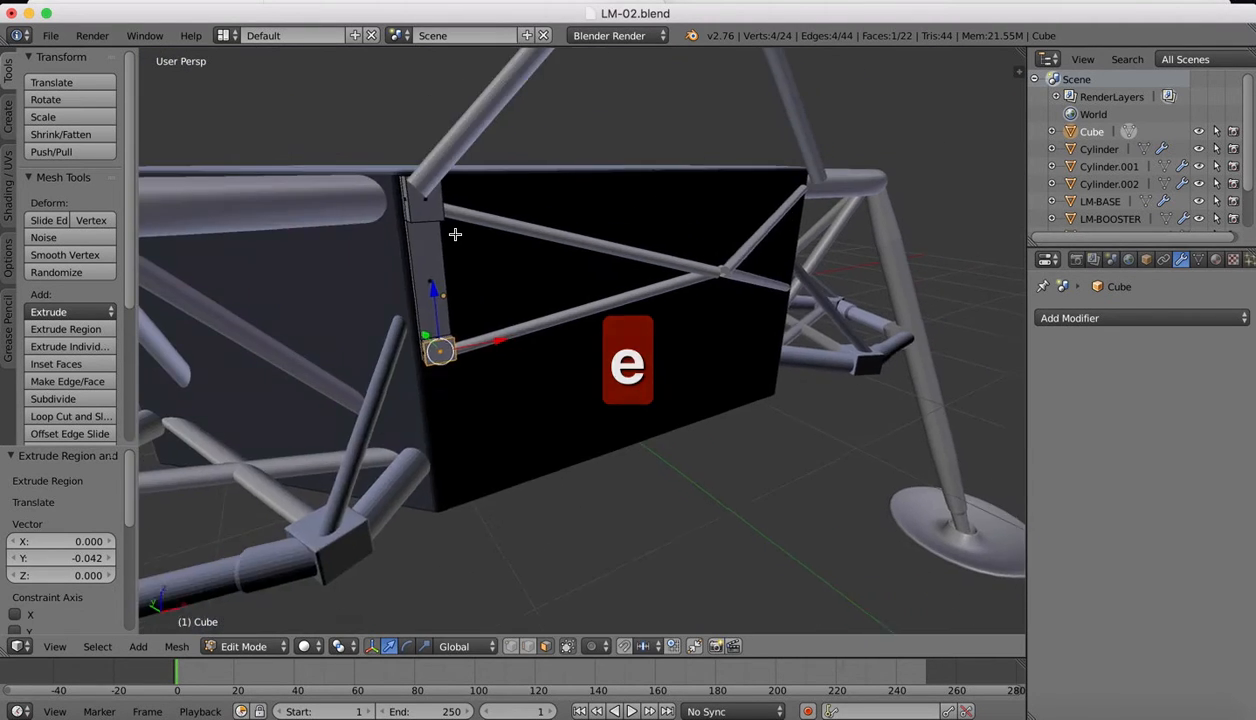
pyautogui.hscroll(-5, 455, 234)
pyautogui.hscroll(-3, 455, 234)
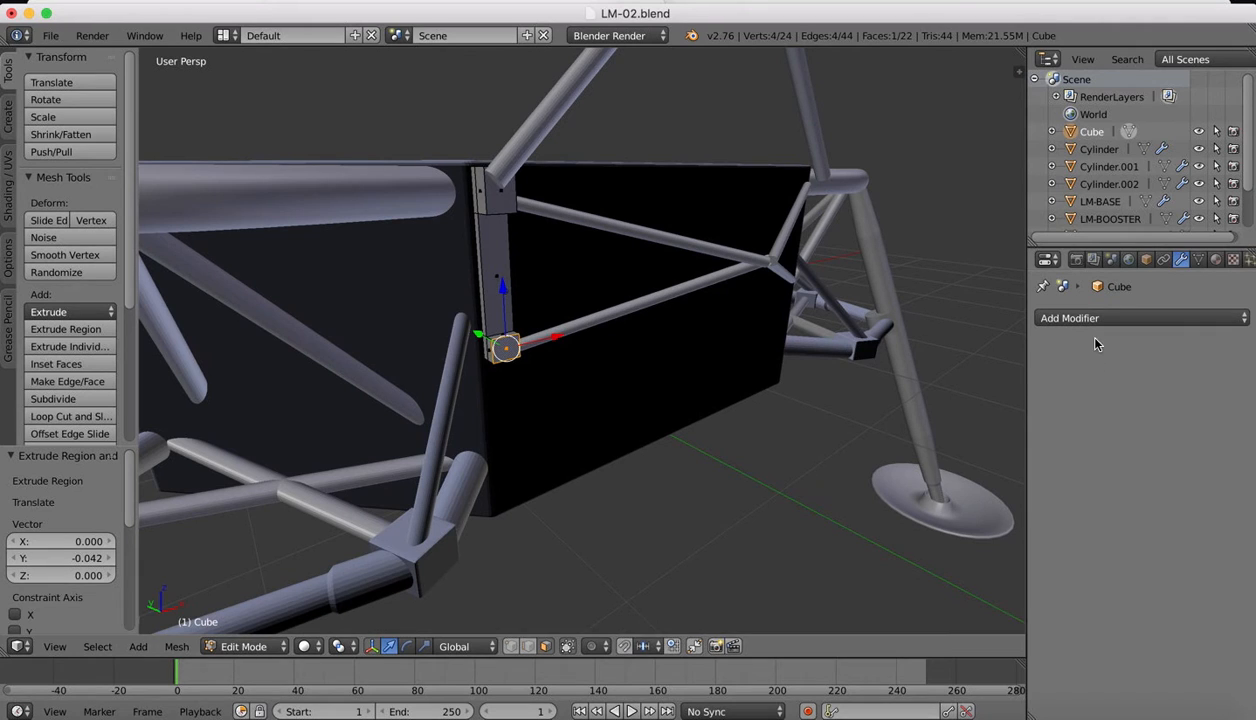
pyautogui.scroll(-1, 514, 212)
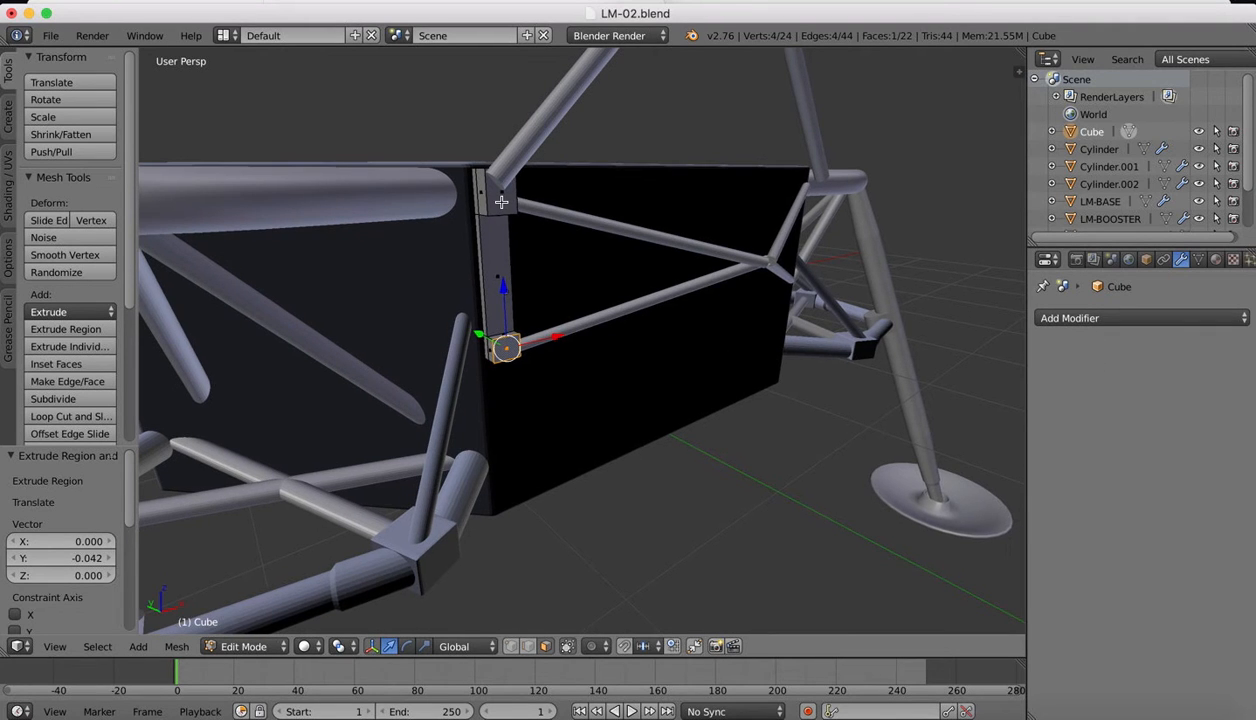
pyautogui.scroll(-5, 501, 202)
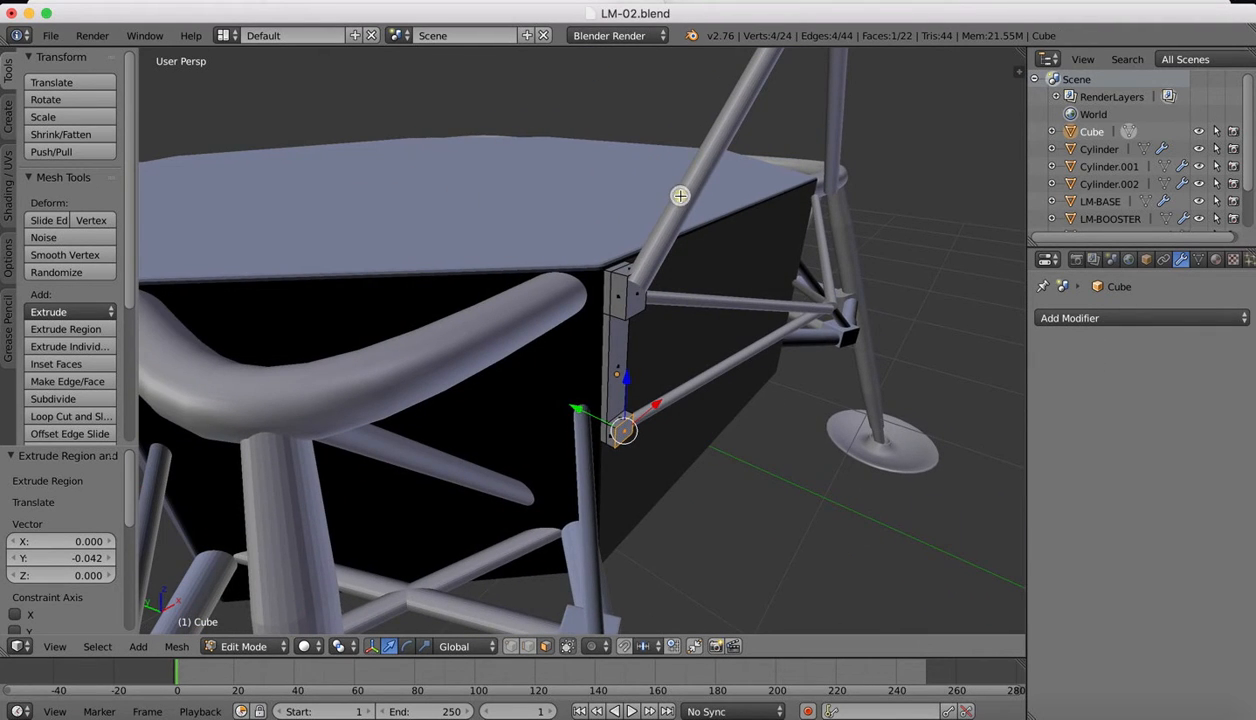
pyautogui.press('Tab')
pyautogui.rightClick(680, 196)
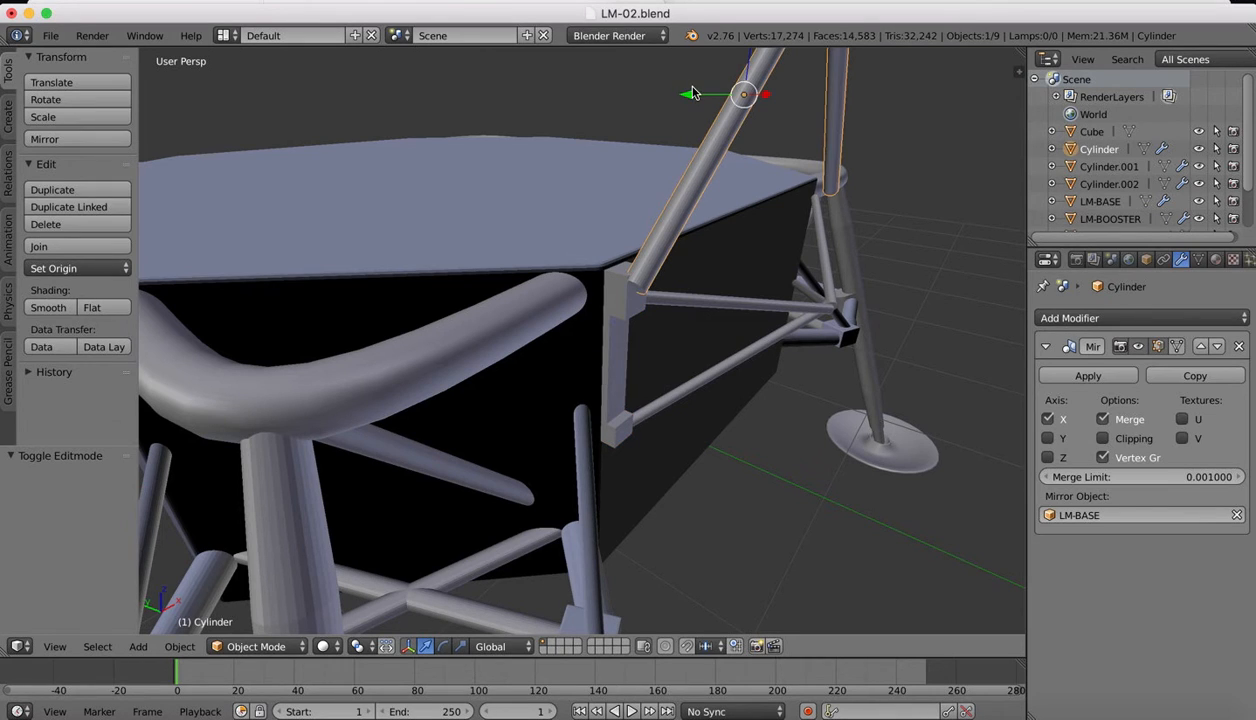
pyautogui.moveTo(688, 94); pyautogui.dragTo(673, 91)
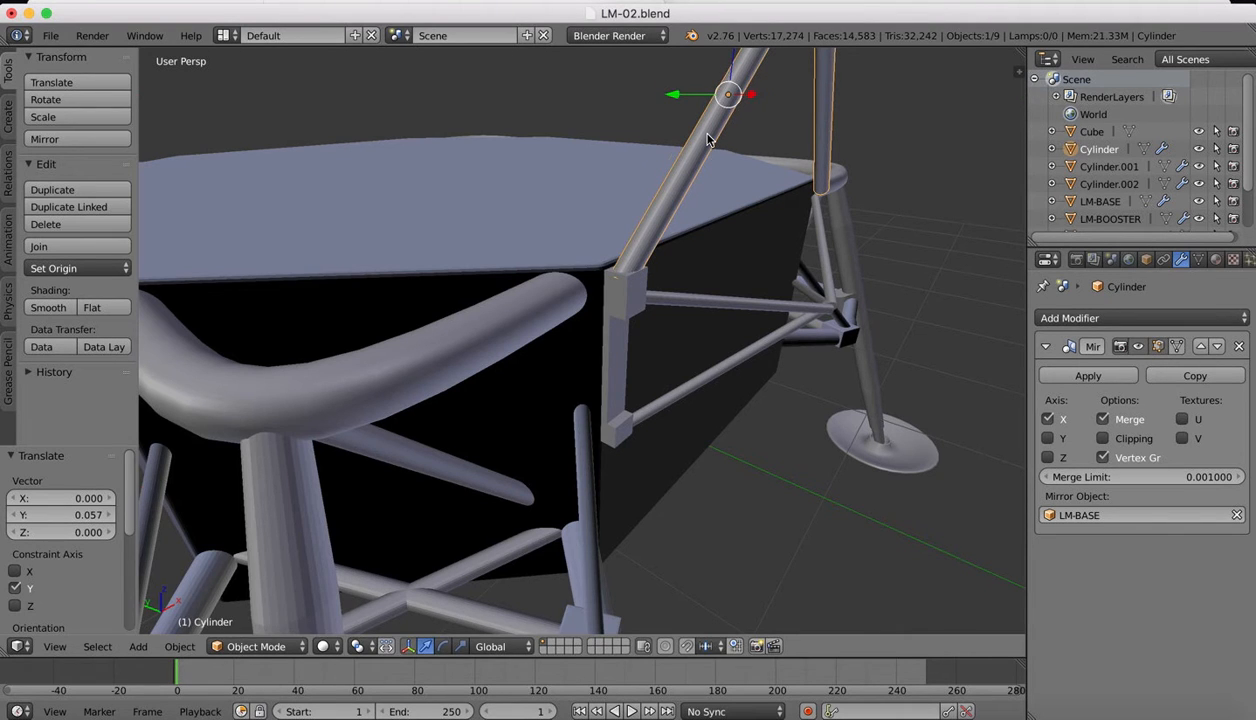
# Step: Shift the mirrored angled struts about 0.007 along X to refine their fit on the bracket's upper end
pyautogui.hscroll(5, 696, 127)
pyautogui.moveTo(650, 108); pyautogui.dragTo(638, 163, button='middle')
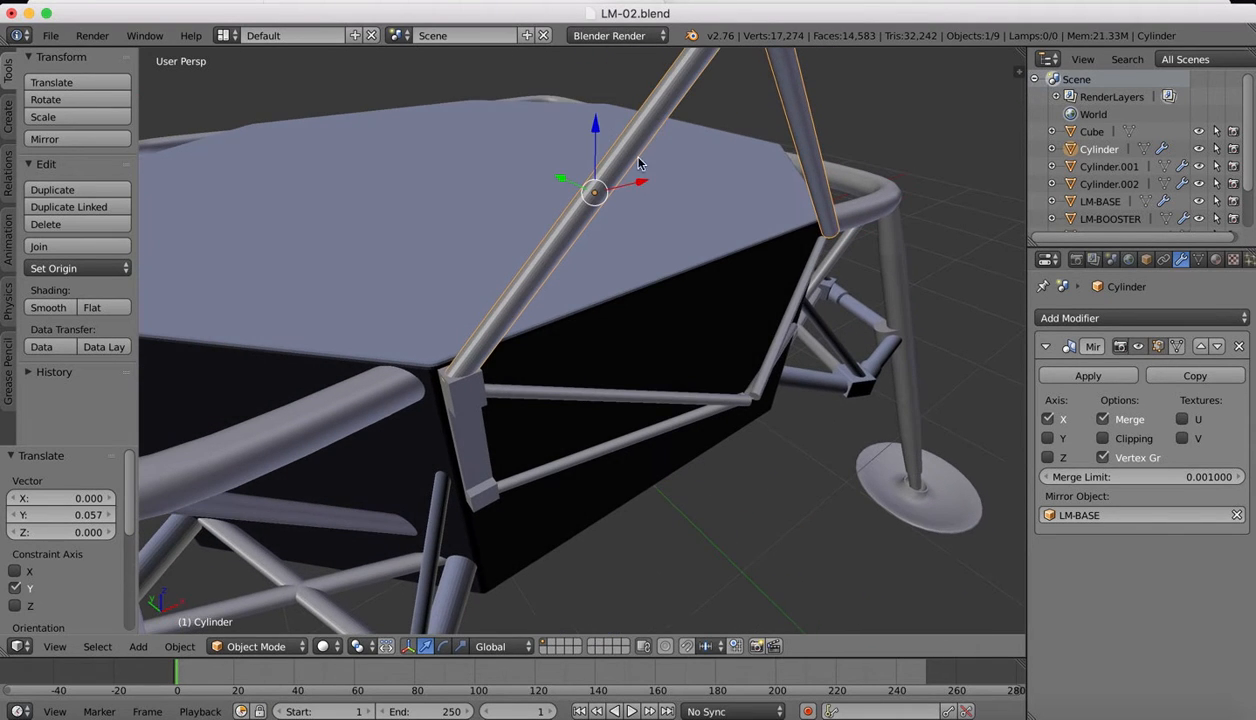
pyautogui.moveTo(640, 185); pyautogui.dragTo(642, 184)
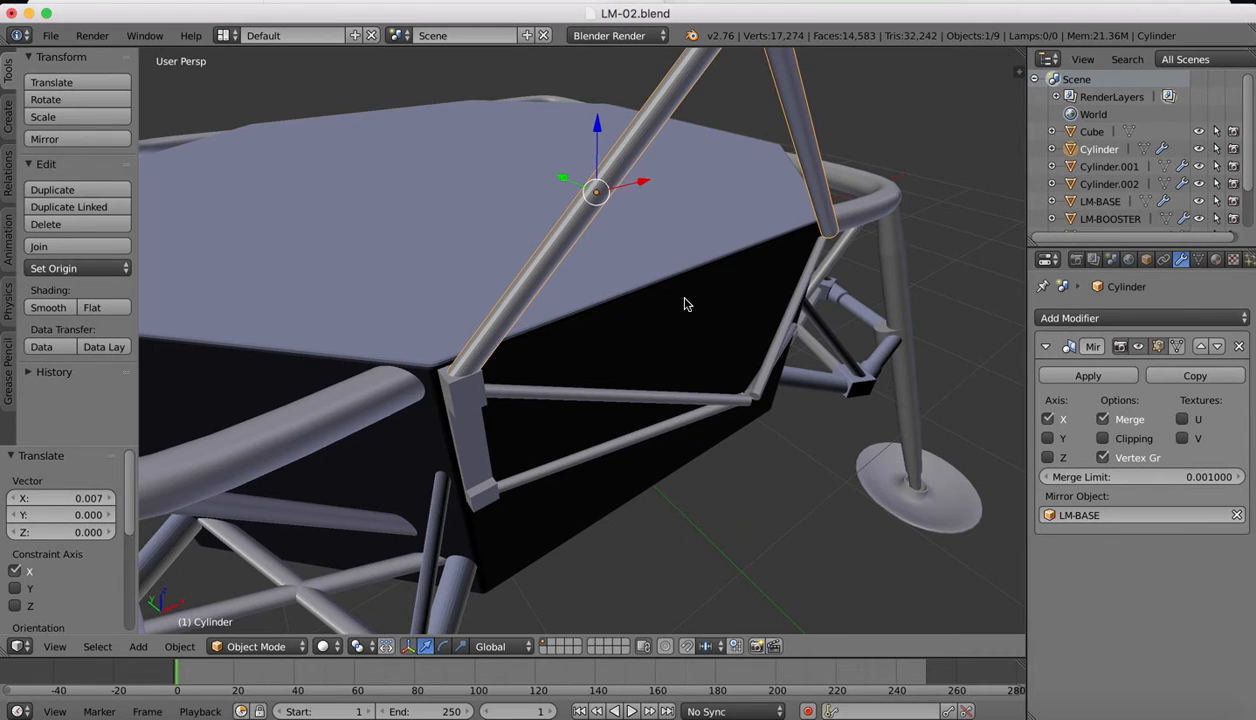
# Step: Add a cube mesh and scale it uniformly to about 0.047 to make a small joint block
pyautogui.hscroll(5, 686, 302)
pyautogui.scroll(-5, 686, 304)
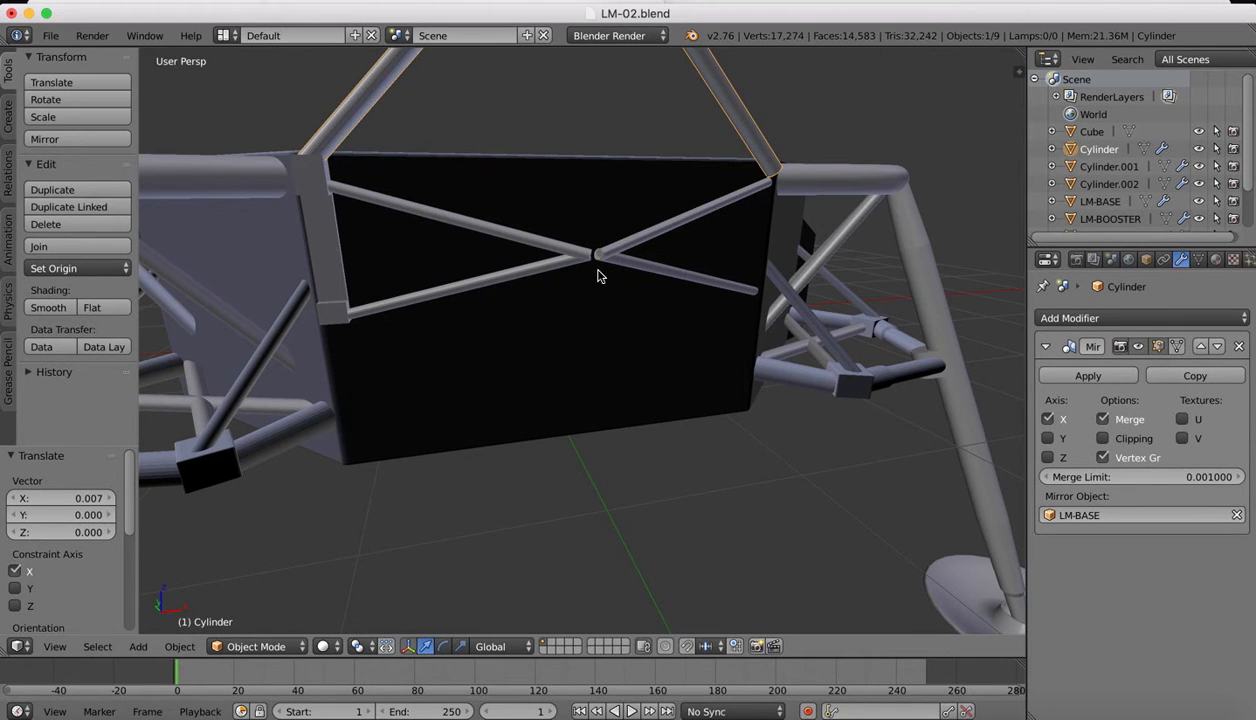
pyautogui.scroll(5, 598, 276)
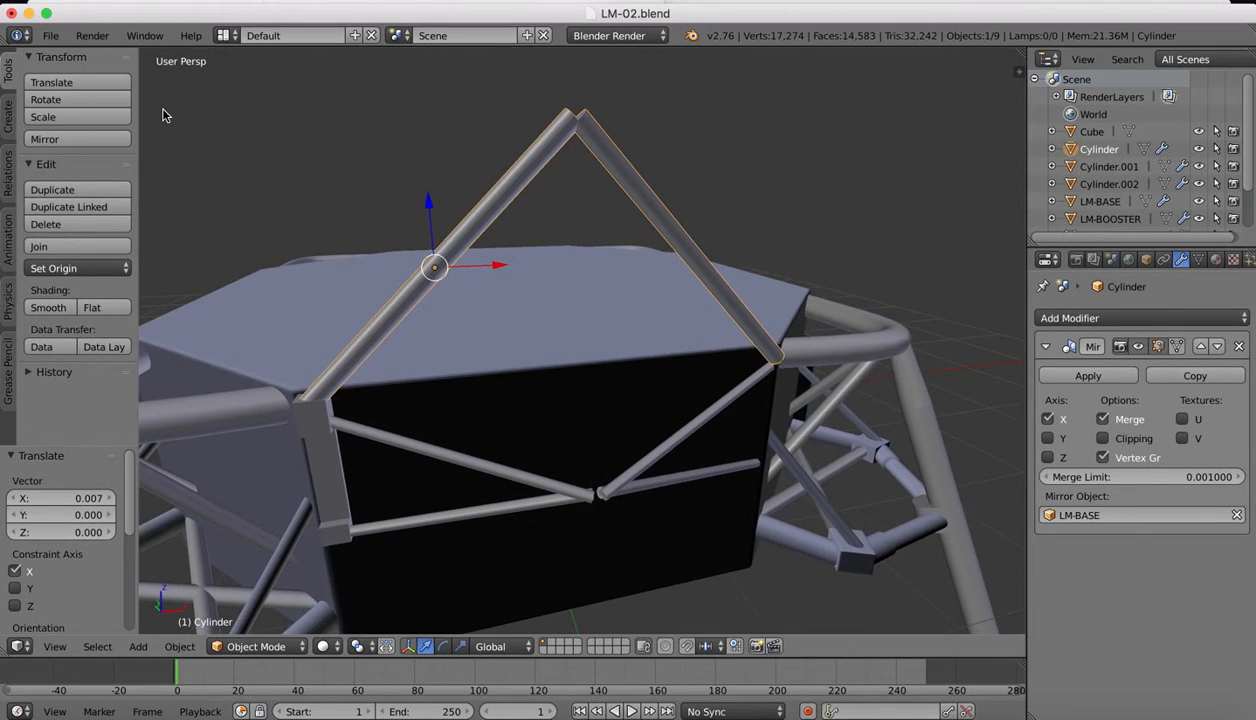
pyautogui.click(8, 114)
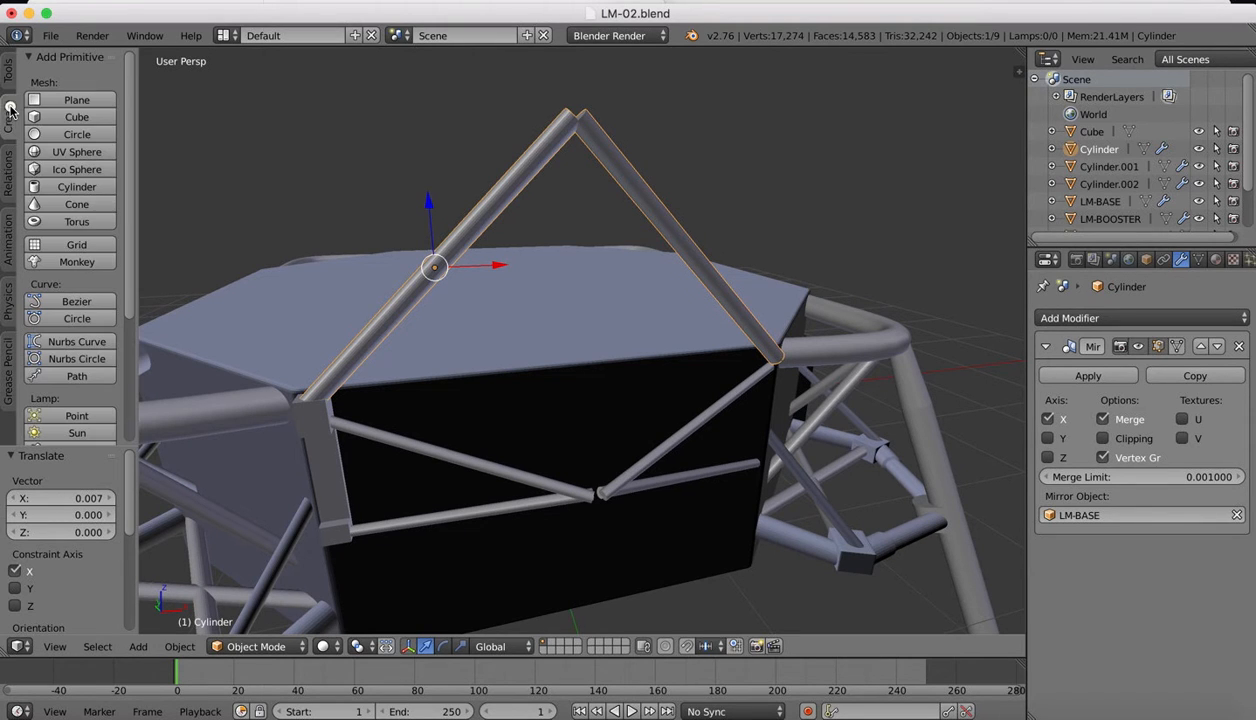
pyautogui.click(76, 117)
pyautogui.scroll(-5, 536, 232)
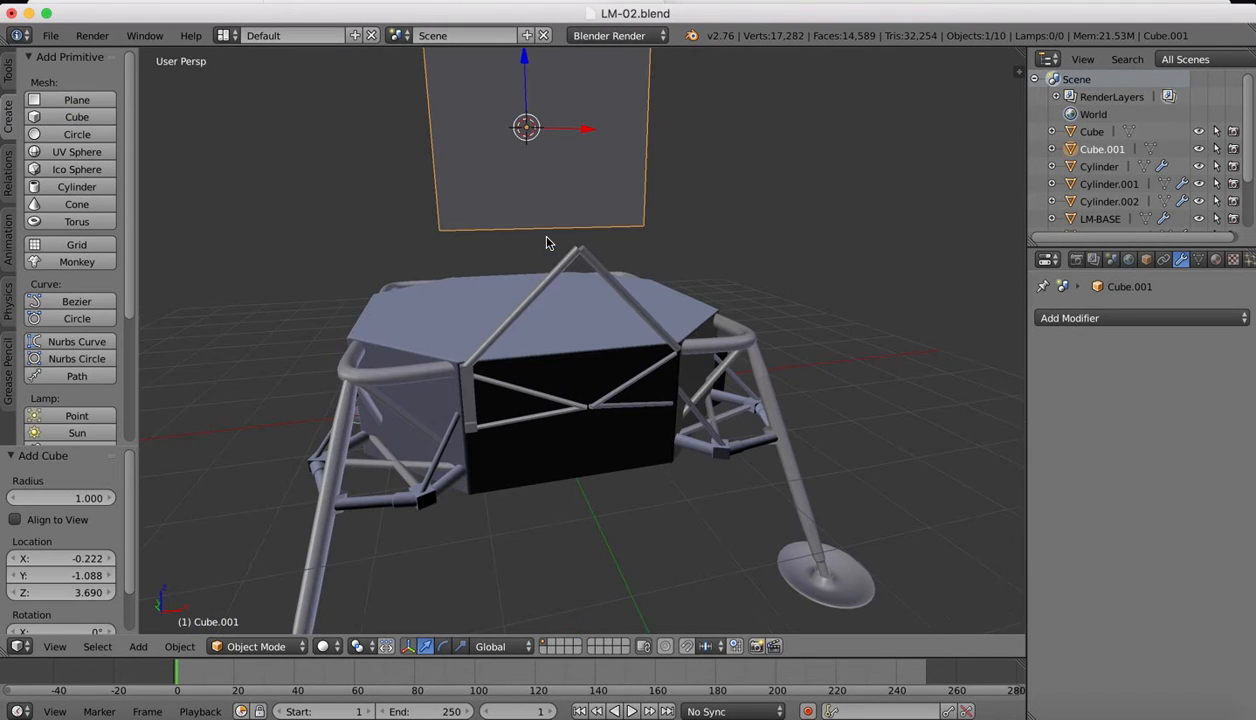
pyautogui.press('s')
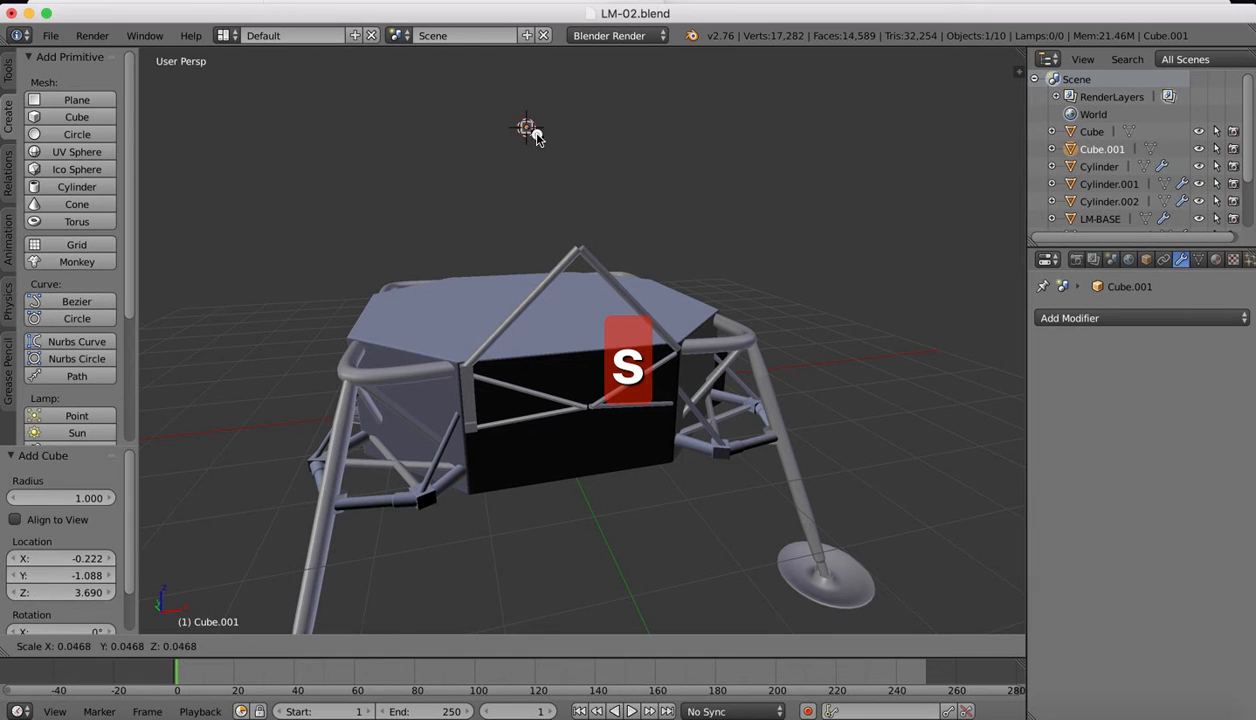
pyautogui.click(538, 134)
# Step: Position the small cube near the angled struts' apex by lowering it and moving it about -1.415 along Y and 0.227 along X
pyautogui.moveTo(520, 68); pyautogui.dragTo(524, 185)
pyautogui.moveTo(524, 185); pyautogui.dragTo(536, 252, button='middle')
pyautogui.moveTo(536, 252); pyautogui.dragTo(664, 247)
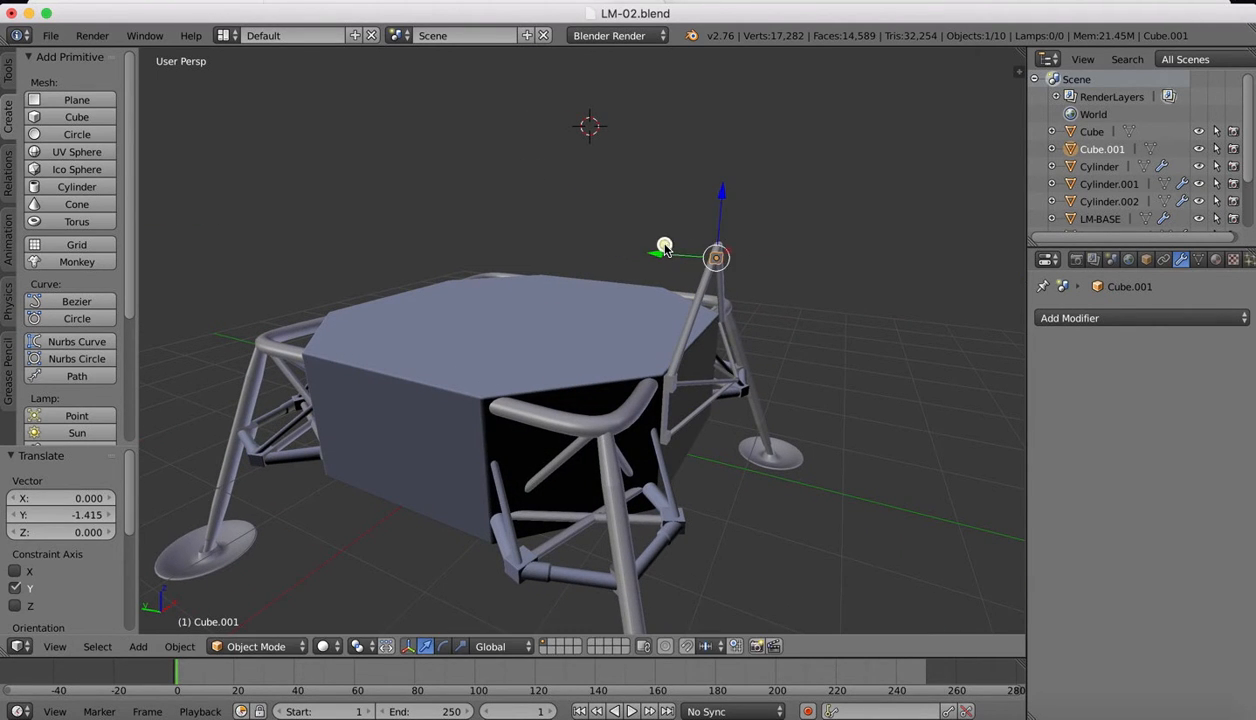
pyautogui.scroll(5, 813, 243)
pyautogui.scroll(1, 813, 243)
pyautogui.hscroll(10, 813, 243)
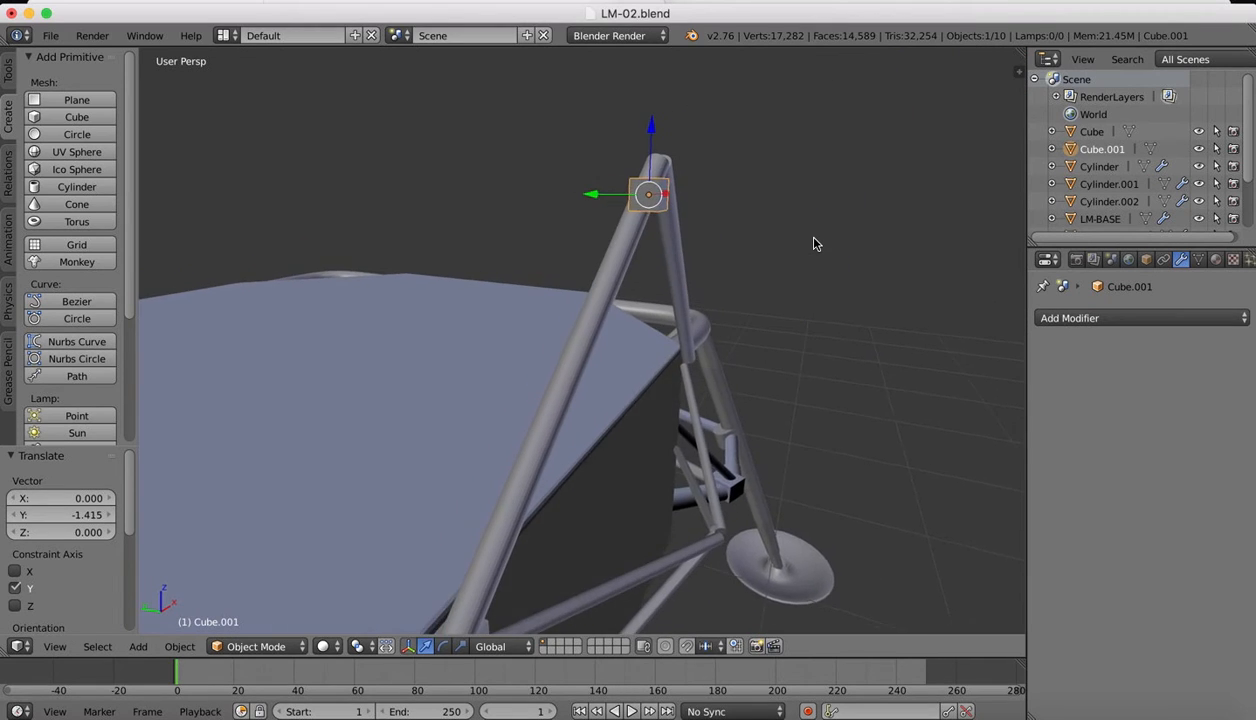
pyautogui.hscroll(2, 815, 243)
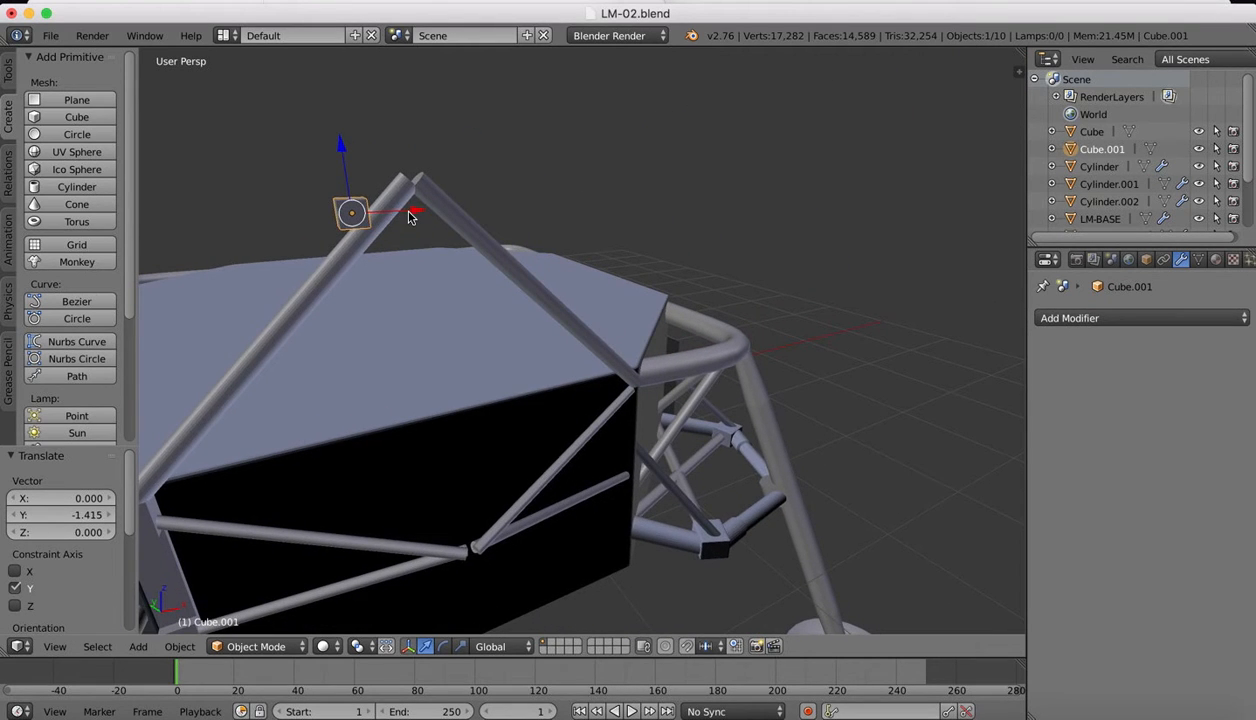
pyautogui.moveTo(414, 212); pyautogui.dragTo(477, 206)
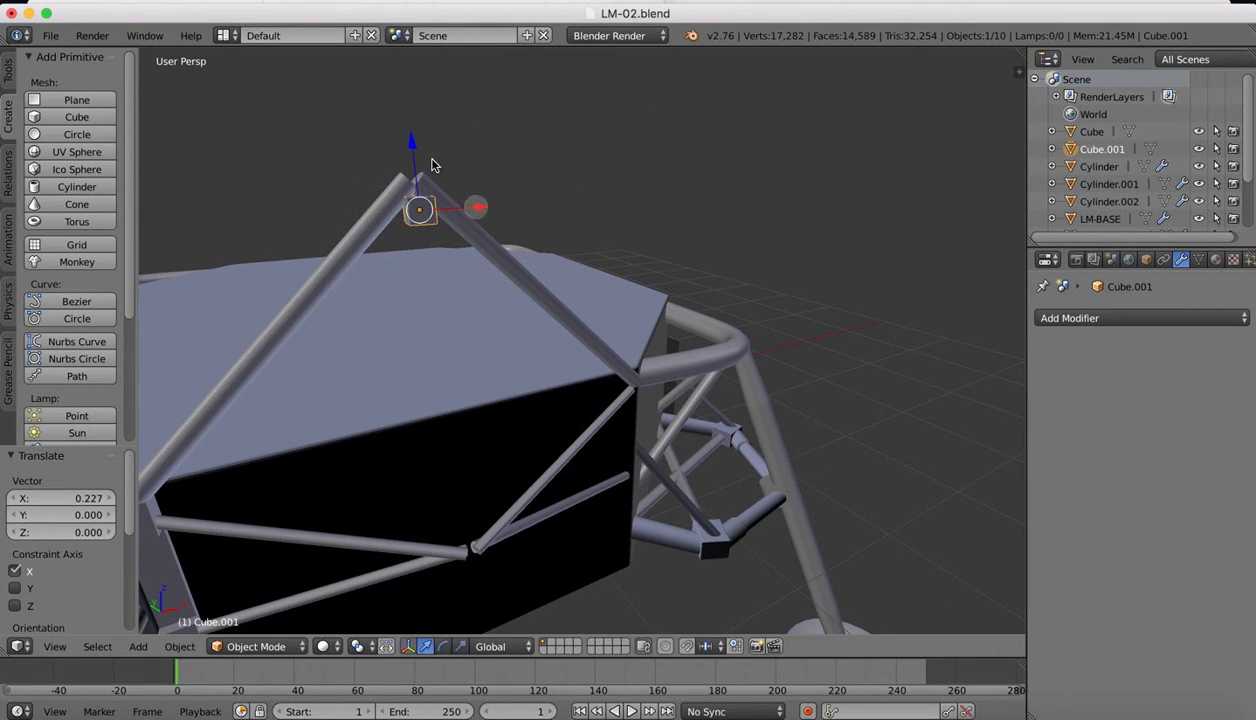
# Step: Raise the small cube about 0.085 along Z onto the apex of the two upper struts and scale it uniformly by about 1.094
pyautogui.moveTo(408, 146); pyautogui.dragTo(406, 118)
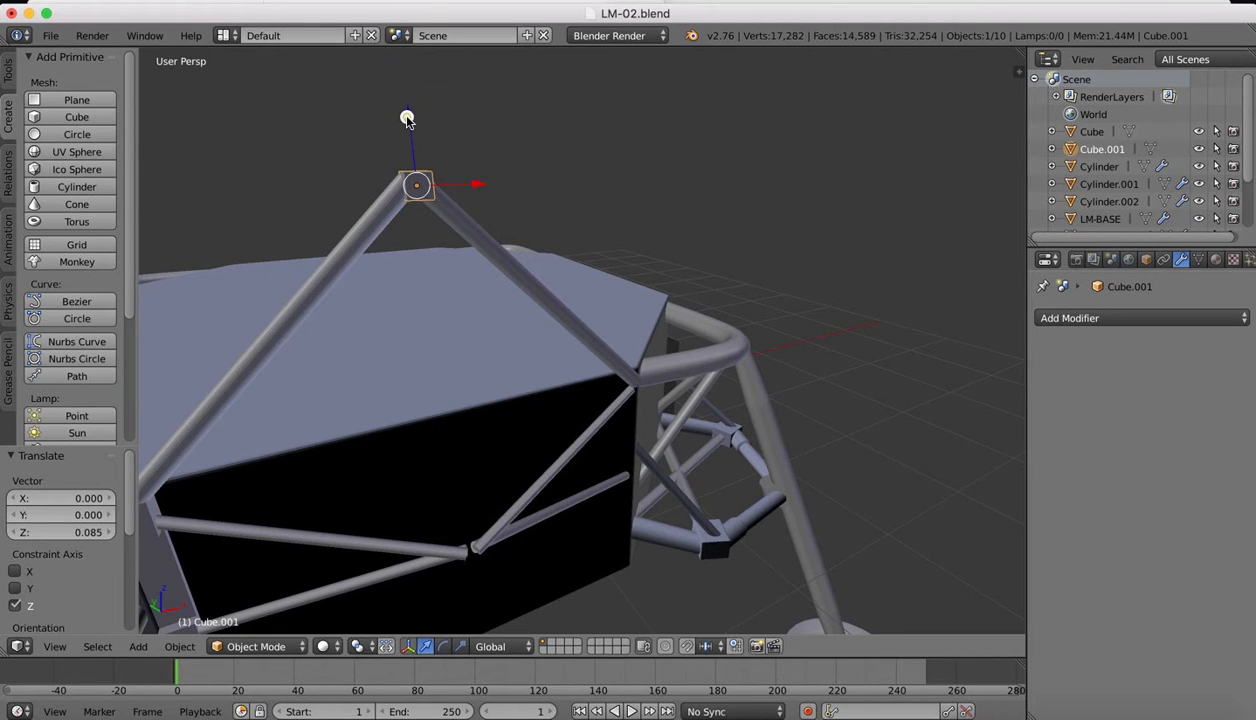
pyautogui.press('s')
pyautogui.click(436, 153)
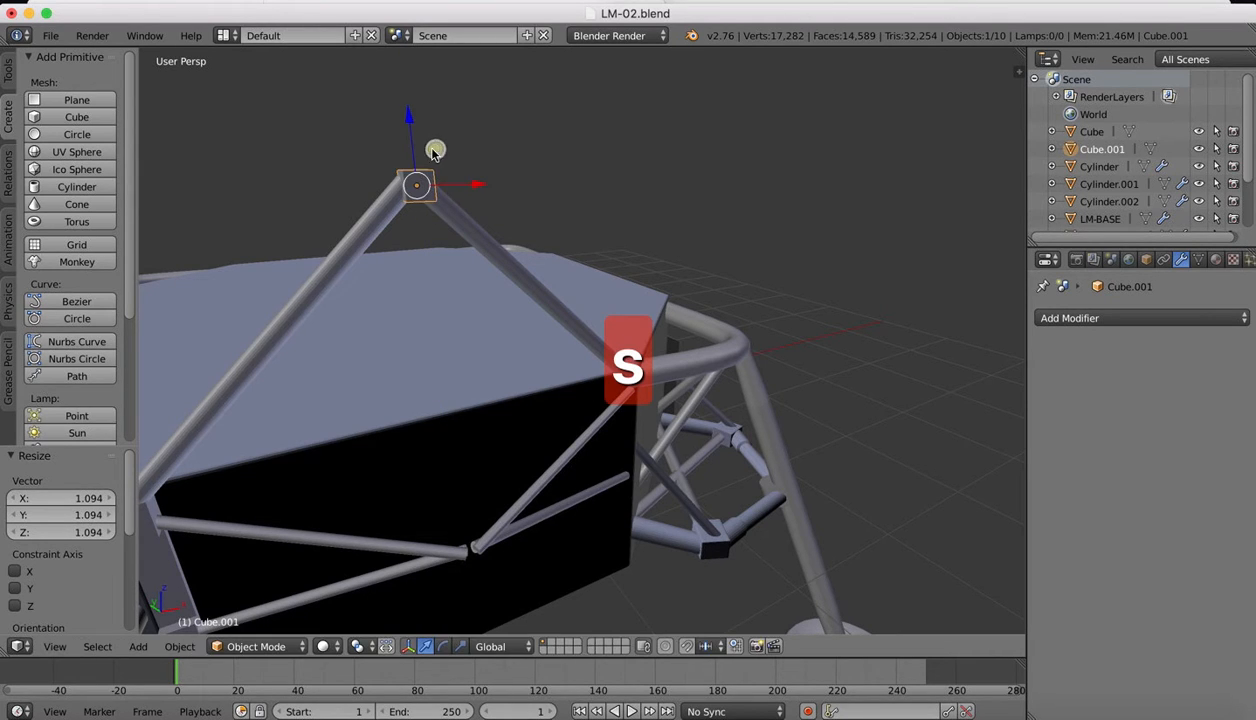
# Step: Stretch the apex block by about 1.642 along Z and about 2.843 along X to cover the strut ends
pyautogui.press('s')
pyautogui.press('z')
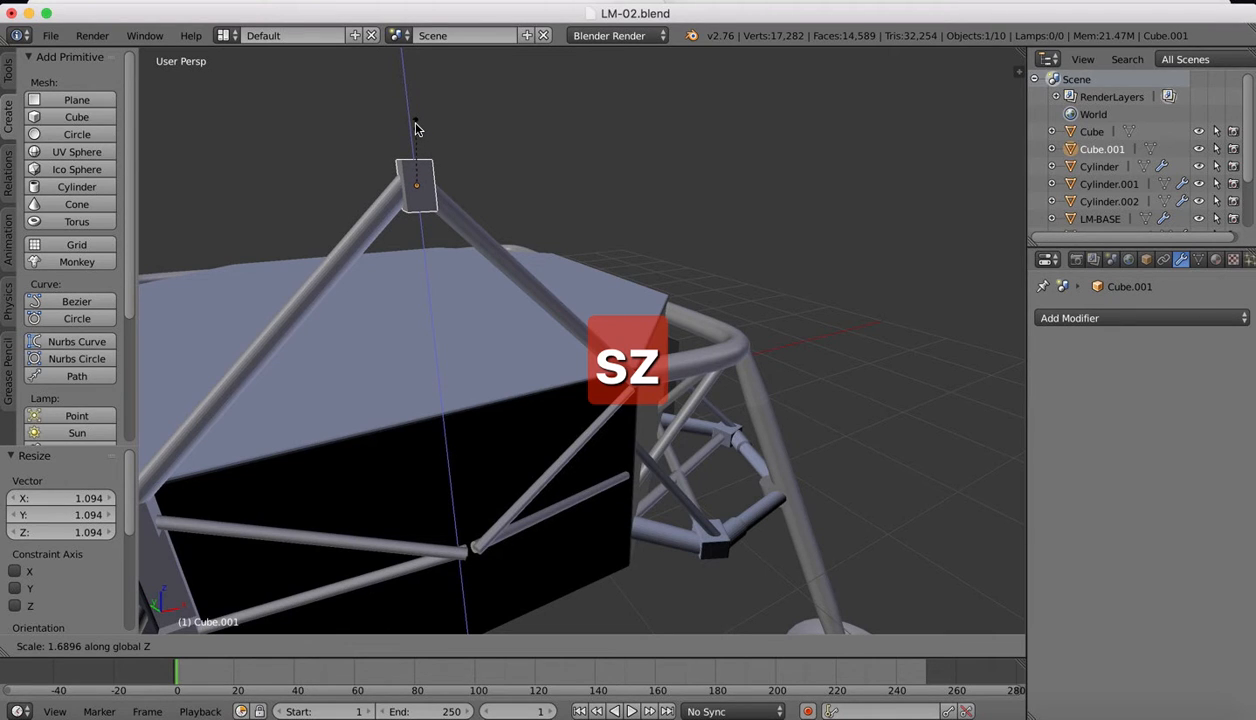
pyautogui.click(414, 121)
pyautogui.press('s')
pyautogui.press('x')
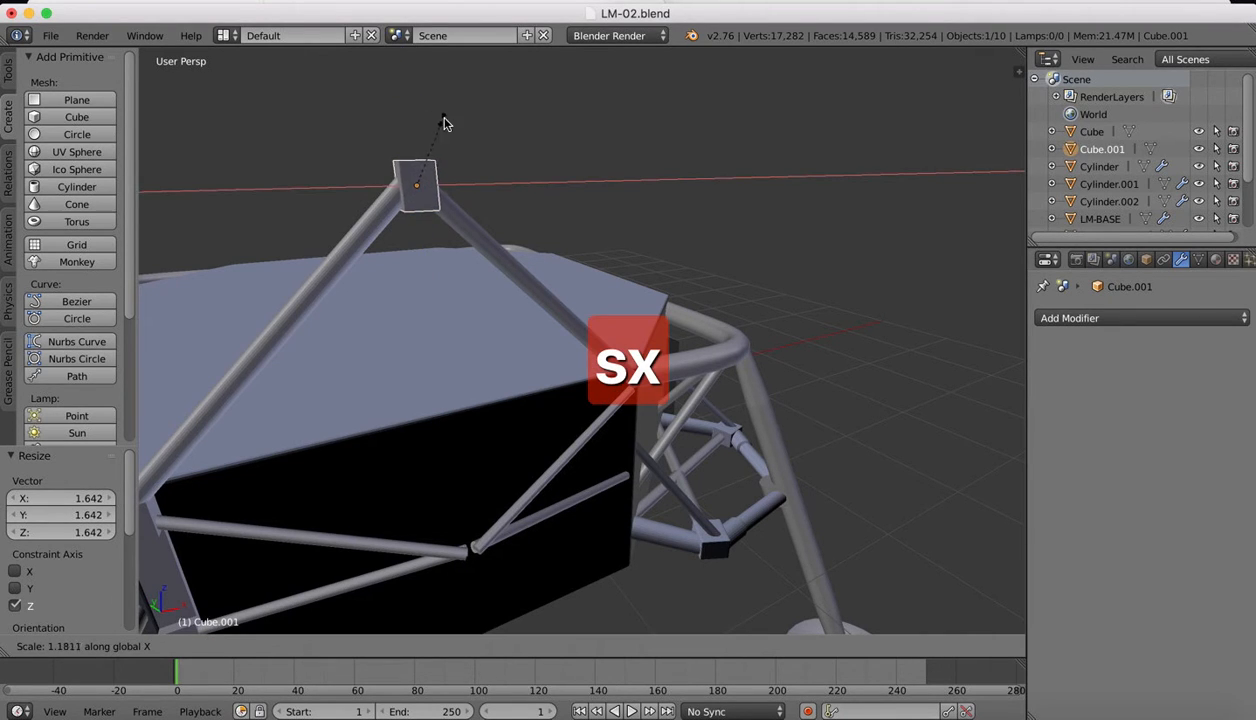
pyautogui.click(566, 106)
# Step: Shift the apex block about 0.041 along Y to line it up with the strut ends
pyautogui.moveTo(556, 104); pyautogui.dragTo(569, 112, button='middle')
pyautogui.moveTo(800, 183); pyautogui.dragTo(840, 256, button='middle')
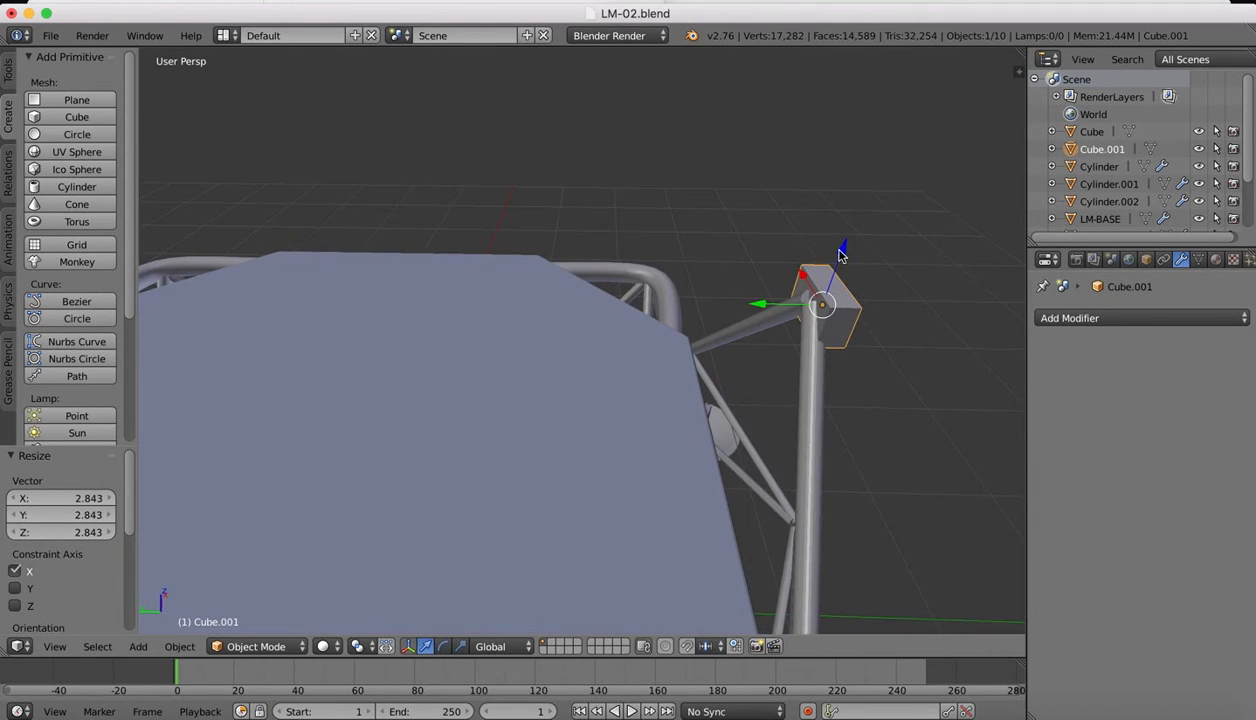
pyautogui.moveTo(760, 305); pyautogui.dragTo(750, 304)
pyautogui.moveTo(750, 304); pyautogui.dragTo(806, 271, button='middle')
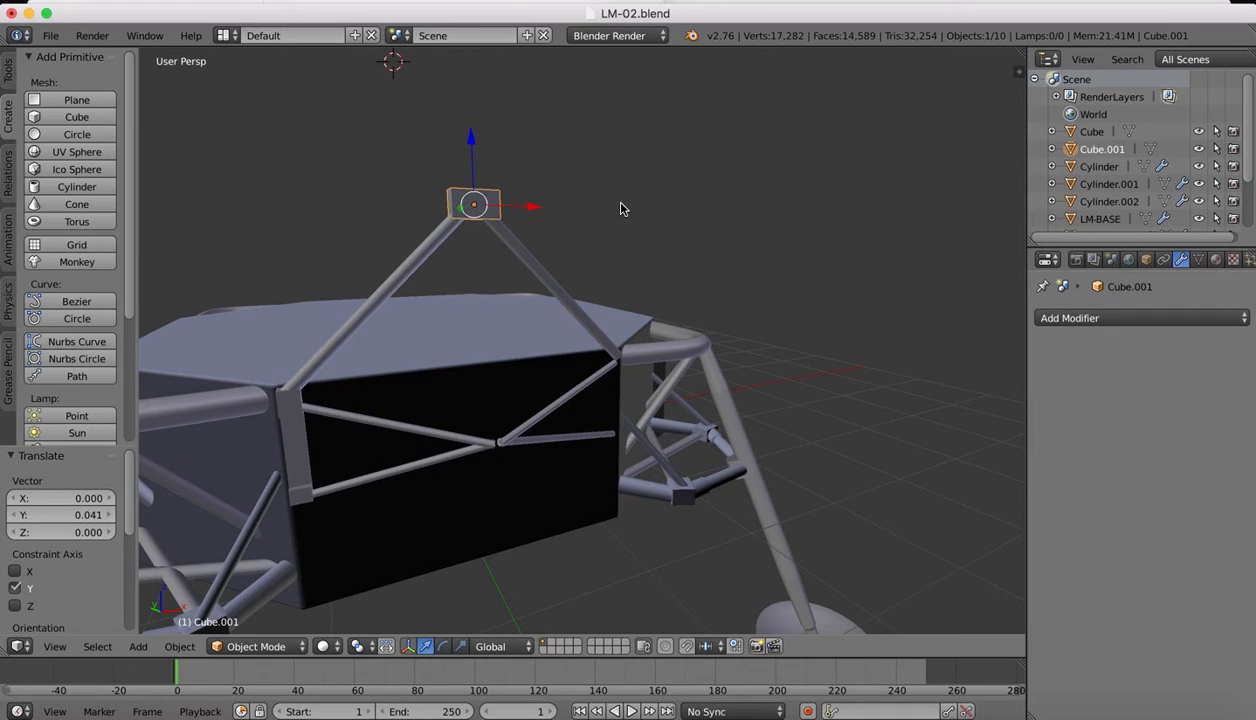
# Step: Duplicate the apex block and place the copy at the lower braces' junction, offsetting it about -0.317 along Y and finally raising it about 0.094
pyautogui.hotkey('shift', 'd')
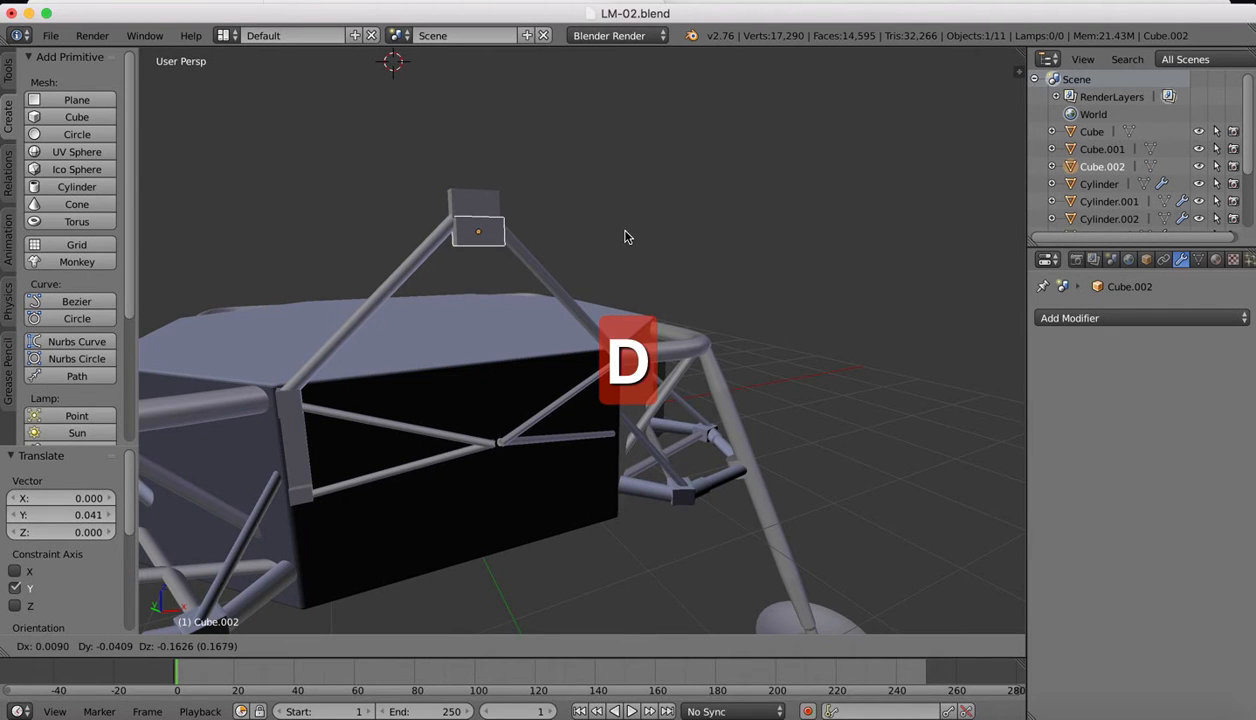
pyautogui.rightClick(580, 212)
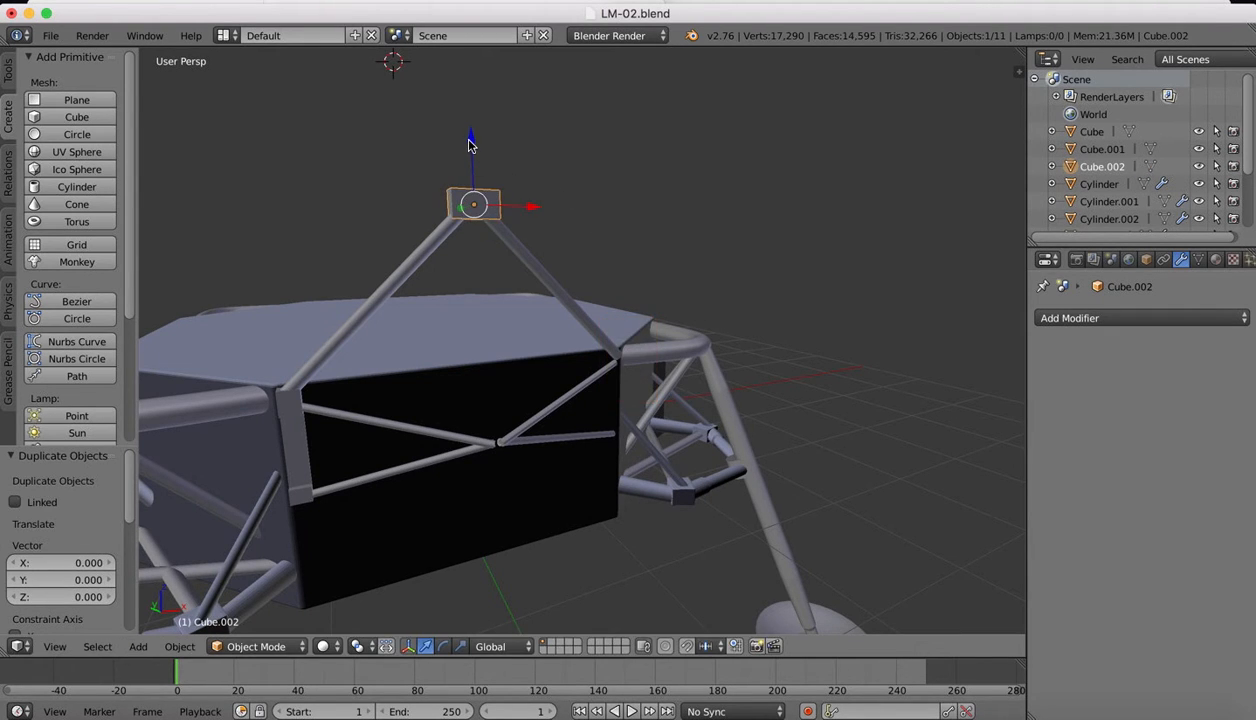
pyautogui.moveTo(466, 148); pyautogui.dragTo(494, 381)
pyautogui.moveTo(494, 381); pyautogui.dragTo(645, 453, button='middle')
pyautogui.moveTo(578, 463); pyautogui.dragTo(634, 462)
pyautogui.moveTo(634, 462); pyautogui.dragTo(638, 466, button='middle')
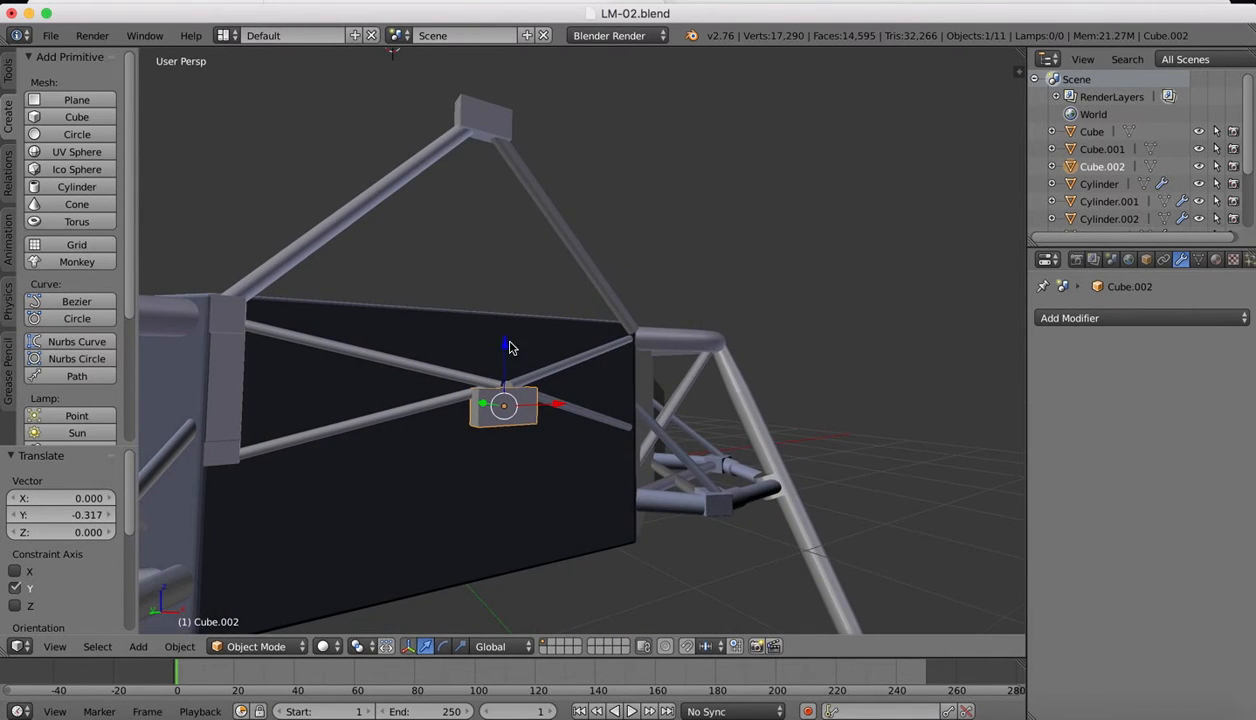
pyautogui.moveTo(509, 347); pyautogui.dragTo(502, 336)
# Step: Scale the lower junction block uniformly by about 0.659 and shift it about -0.012 along Y to seat it on the braces
pyautogui.moveTo(468, 269); pyautogui.dragTo(468, 272, button='middle')
pyautogui.scroll(-4, 465, 270)
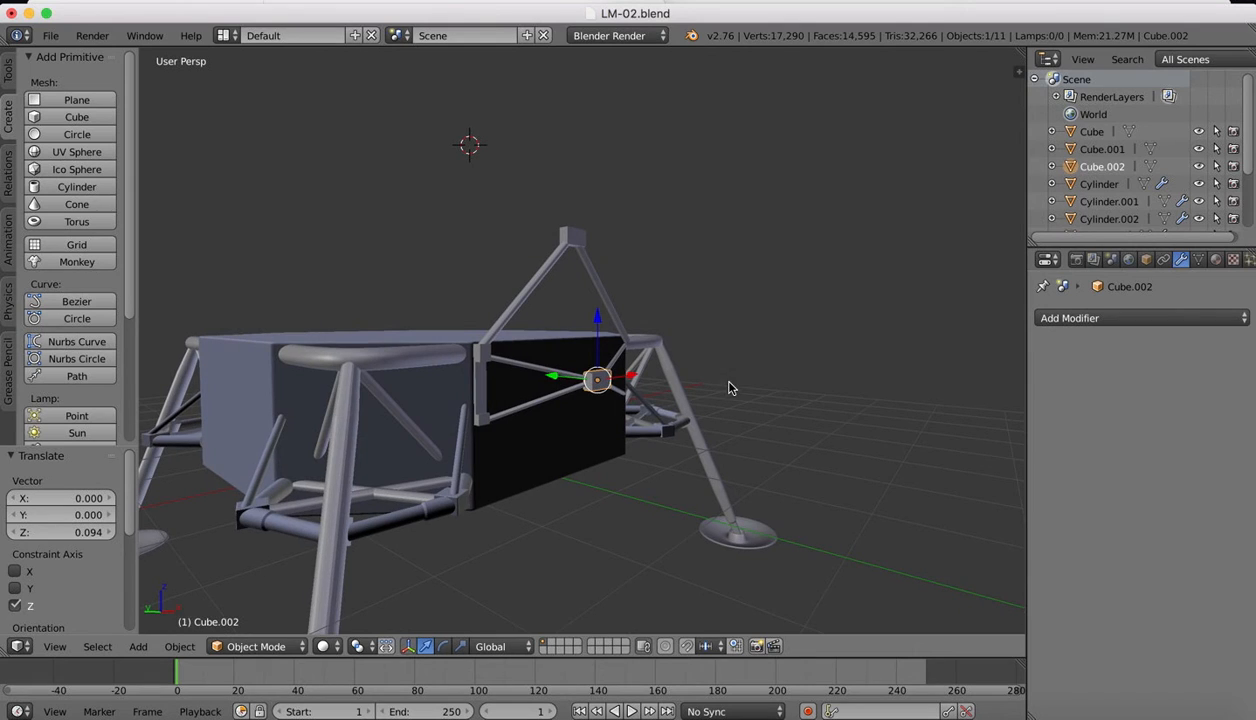
pyautogui.scroll(5, 663, 401)
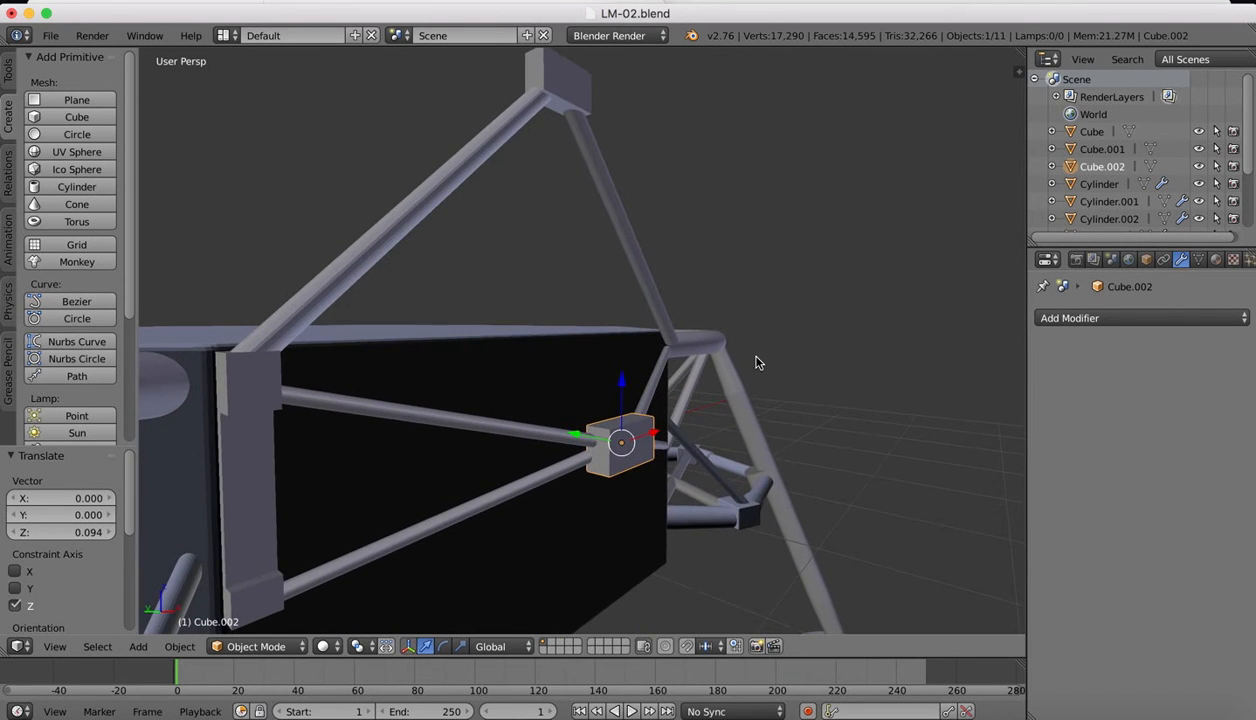
pyautogui.press('s')
pyautogui.click(709, 388)
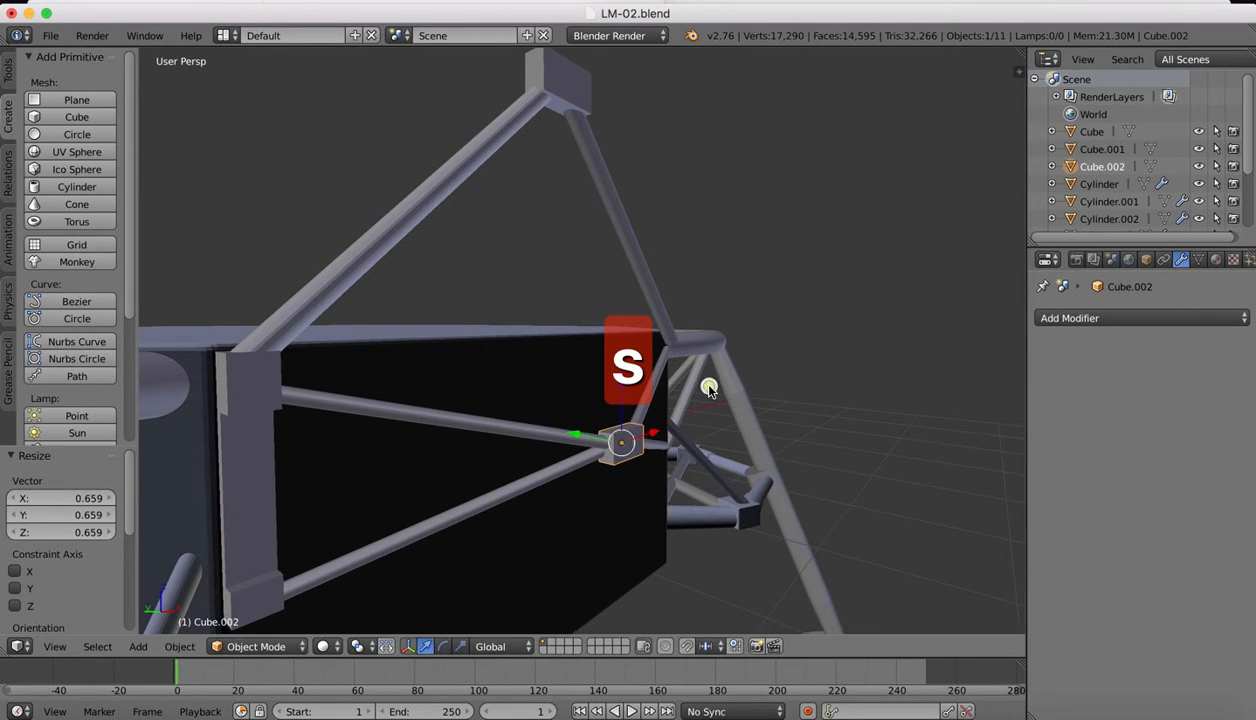
pyautogui.moveTo(709, 388); pyautogui.dragTo(556, 436, button='middle')
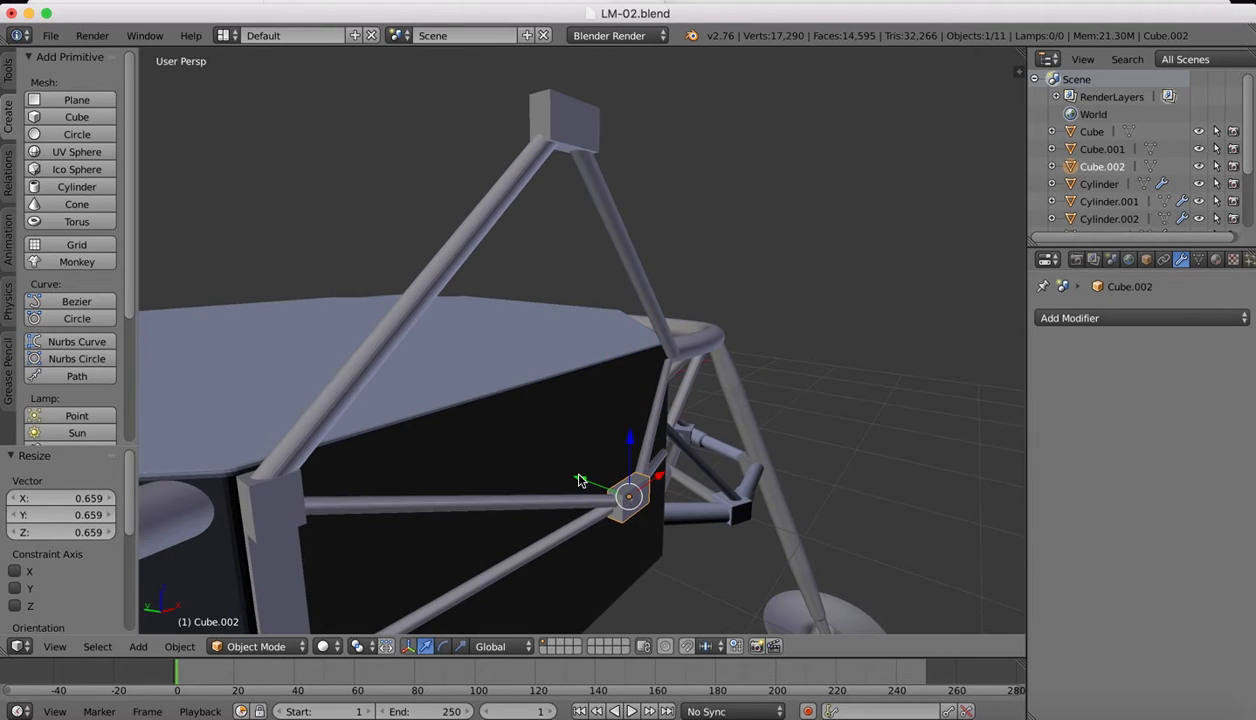
pyautogui.moveTo(578, 481); pyautogui.dragTo(580, 478)
# Step: Compare the strut frame with the lunar module reference drawing and photo
pyautogui.moveTo(595, 286); pyautogui.dragTo(565, 286, button='middle')
pyautogui.click(1060, 703)
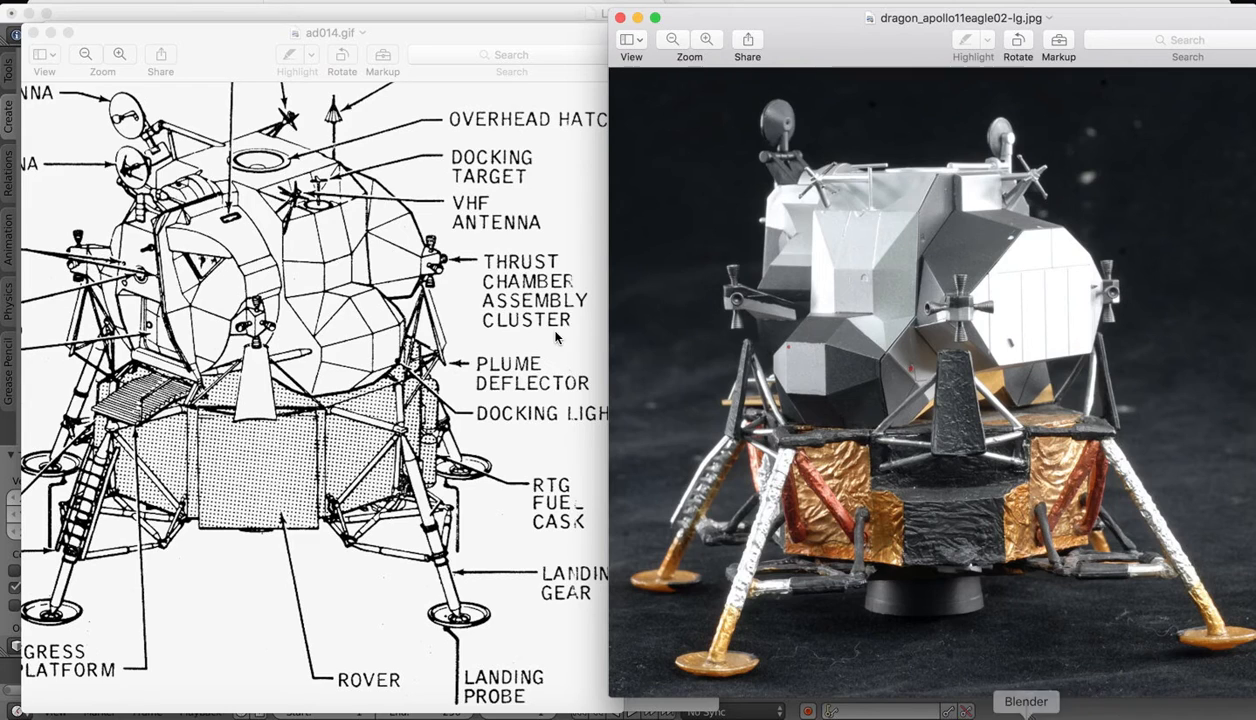
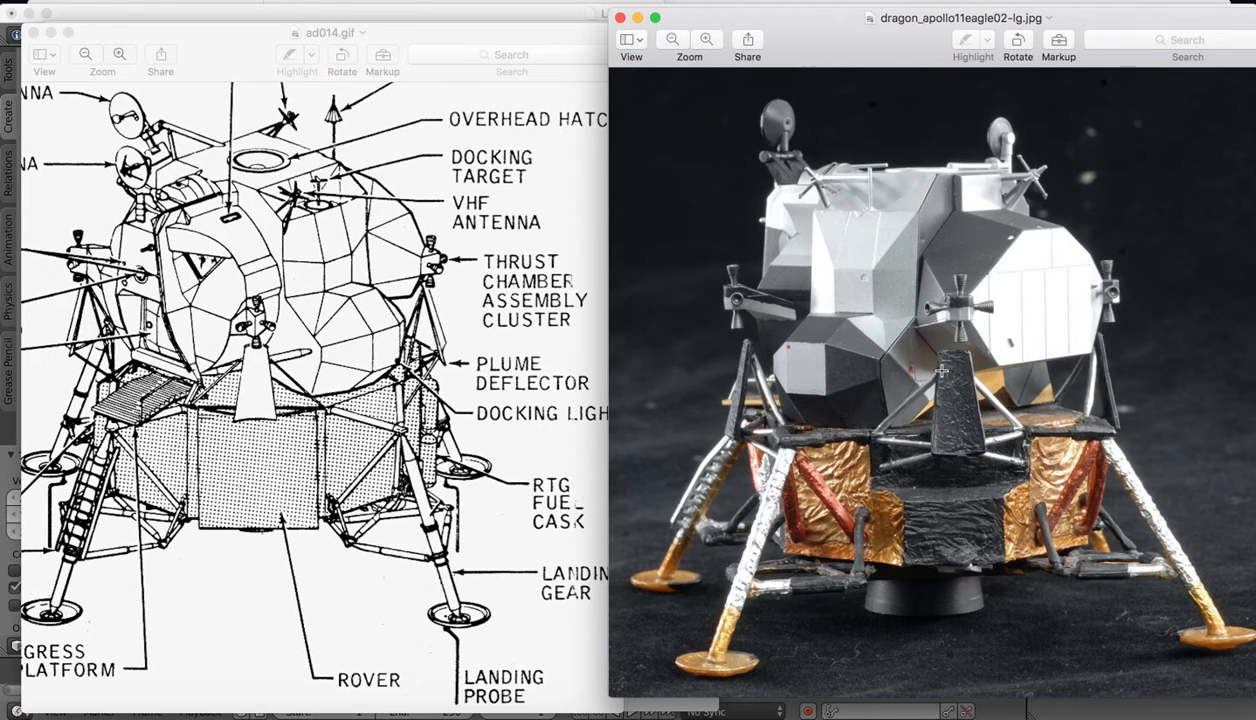
pyautogui.click(1022, 706)
pyautogui.scroll(-5, 644, 420)
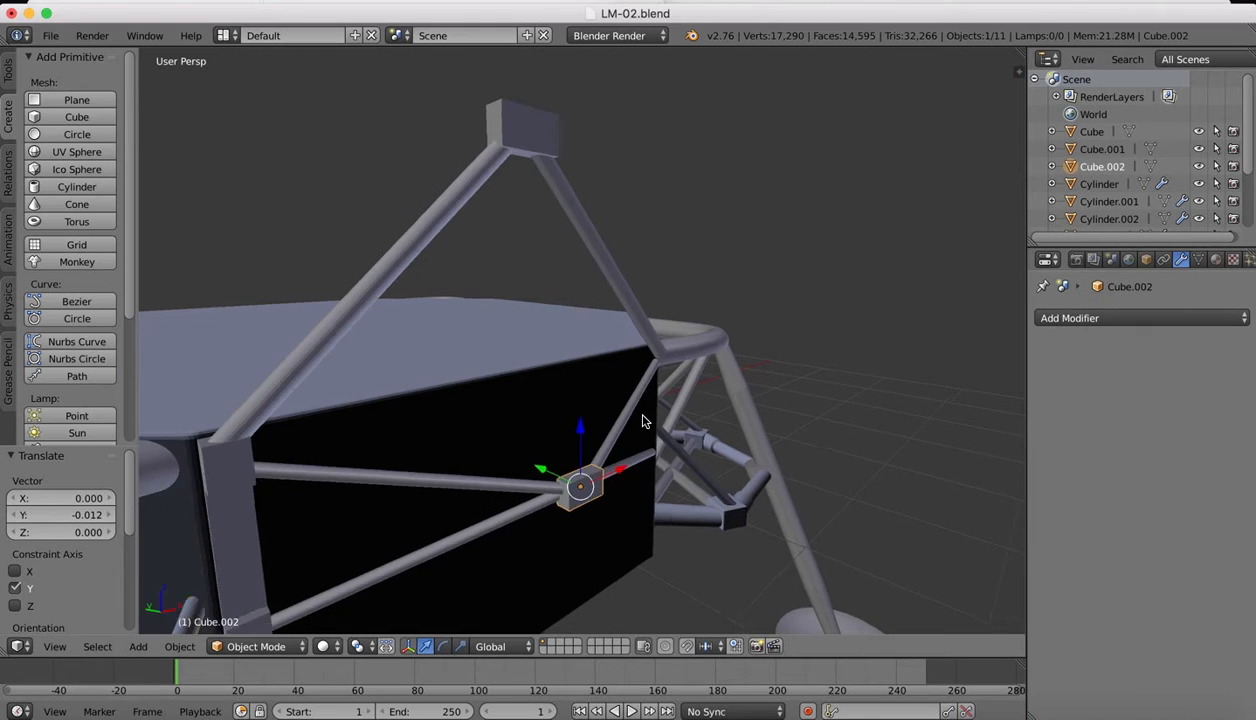
# Step: Apply the Mirror modifiers of the upper struts, the upper braces and the lower braces
pyautogui.scroll(-3, 643, 420)
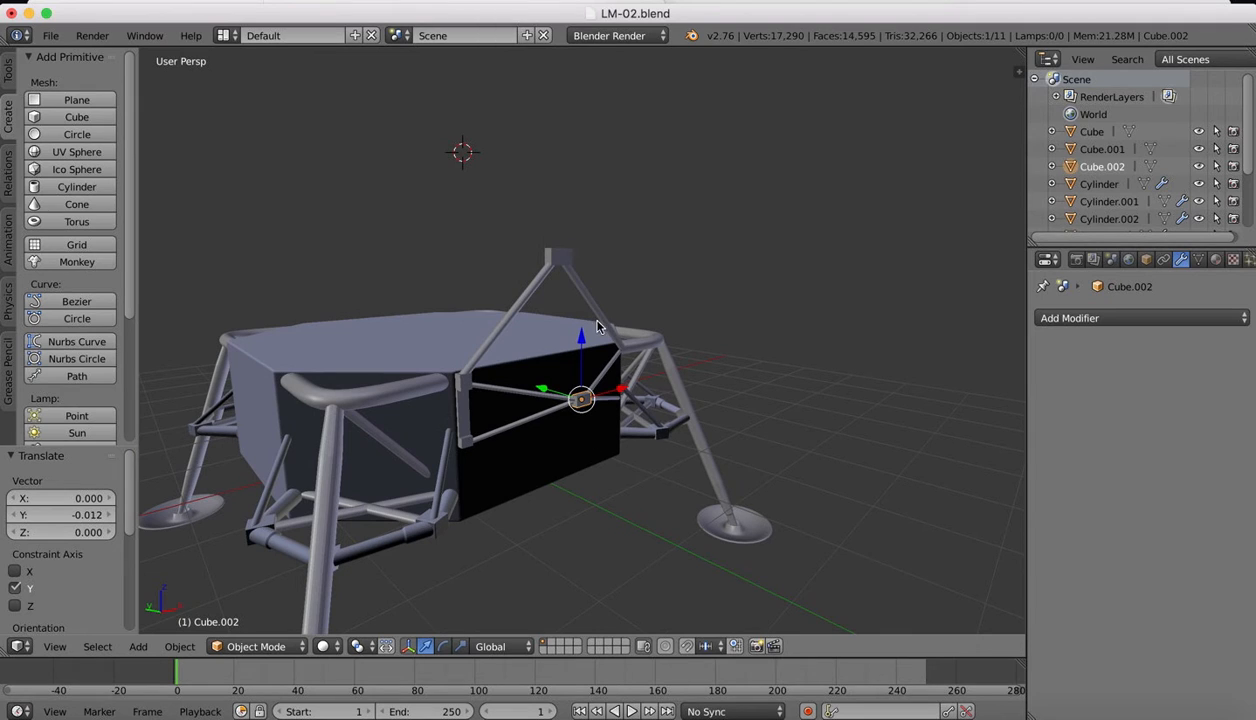
pyautogui.scroll(-2, 680, 254)
pyautogui.rightClick(558, 276)
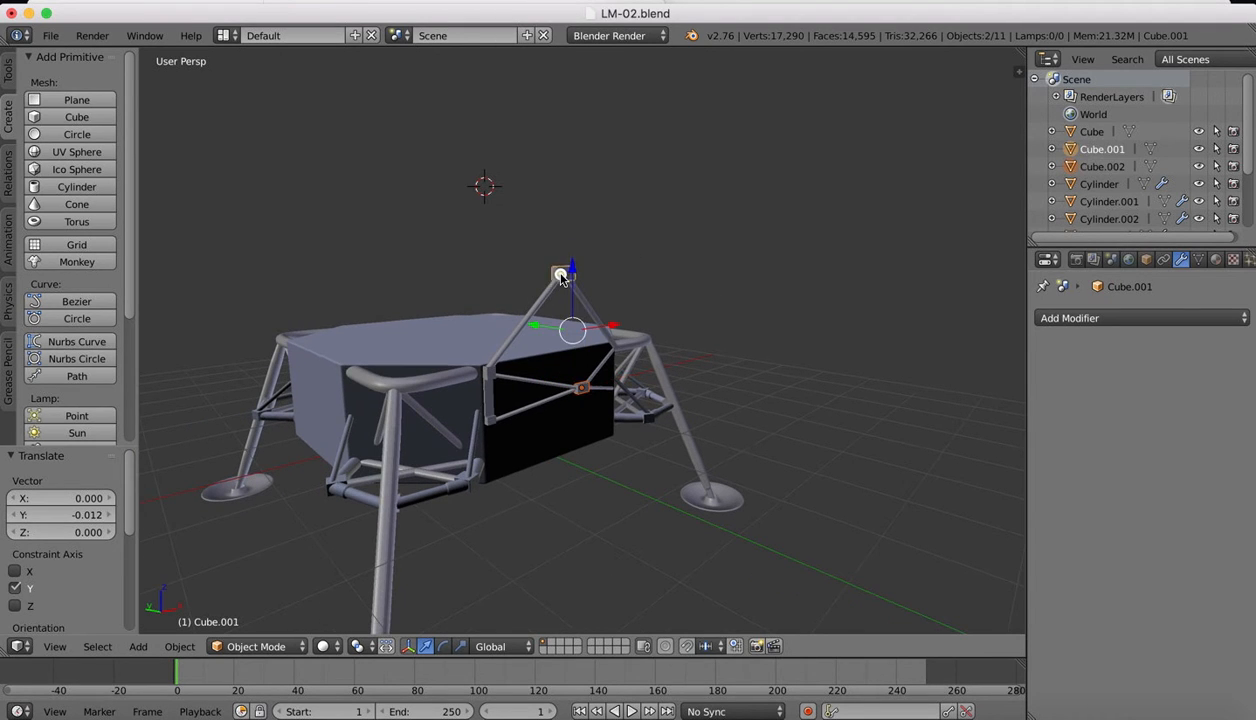
pyautogui.rightClick(505, 347)
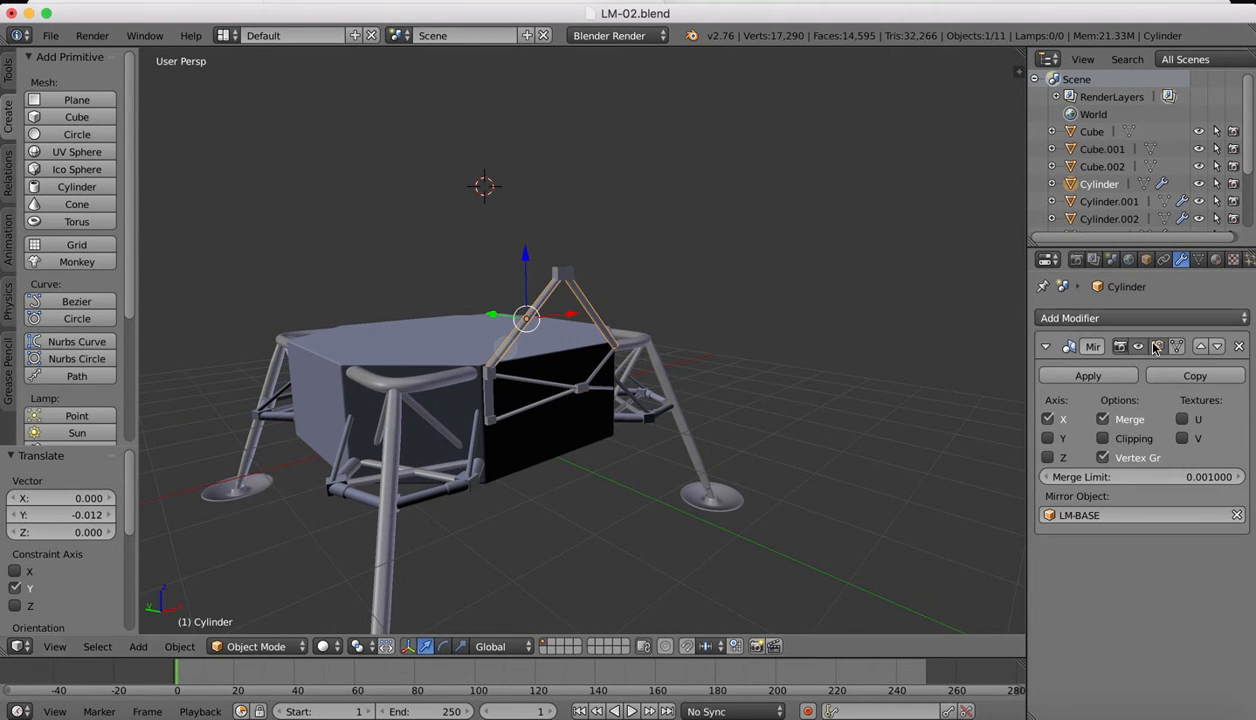
pyautogui.click(1097, 372)
pyautogui.rightClick(540, 388)
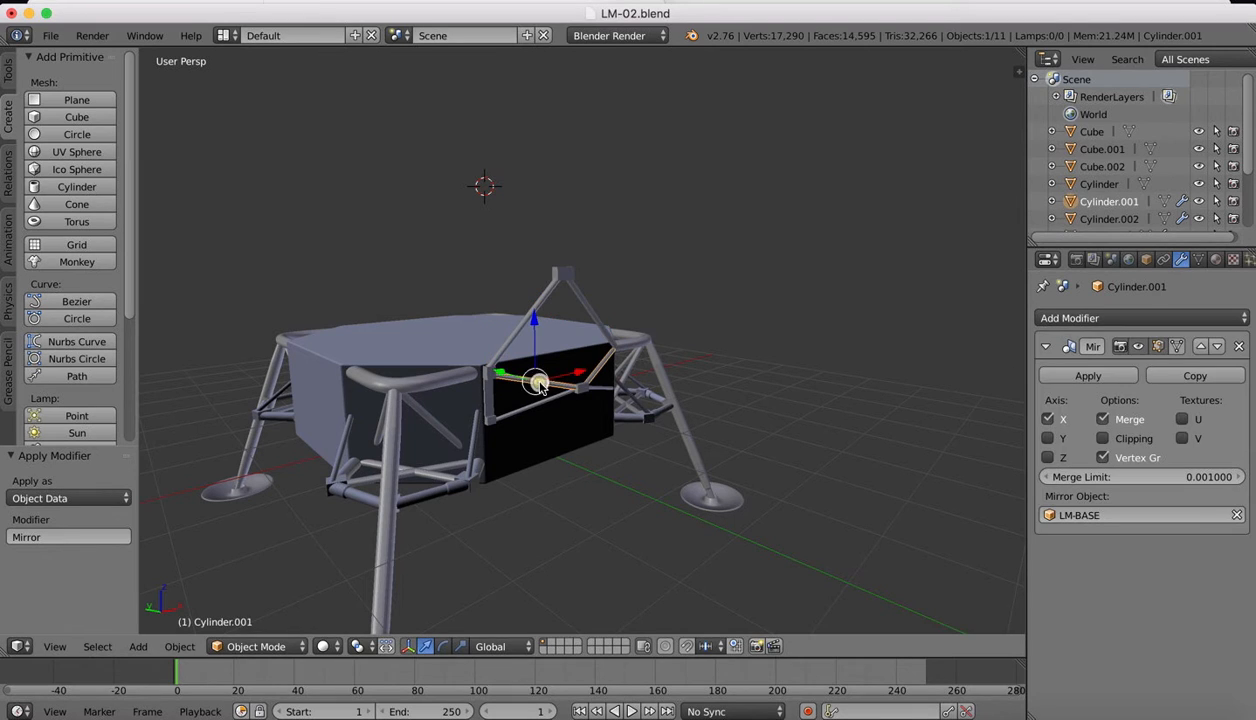
pyautogui.click(1055, 372)
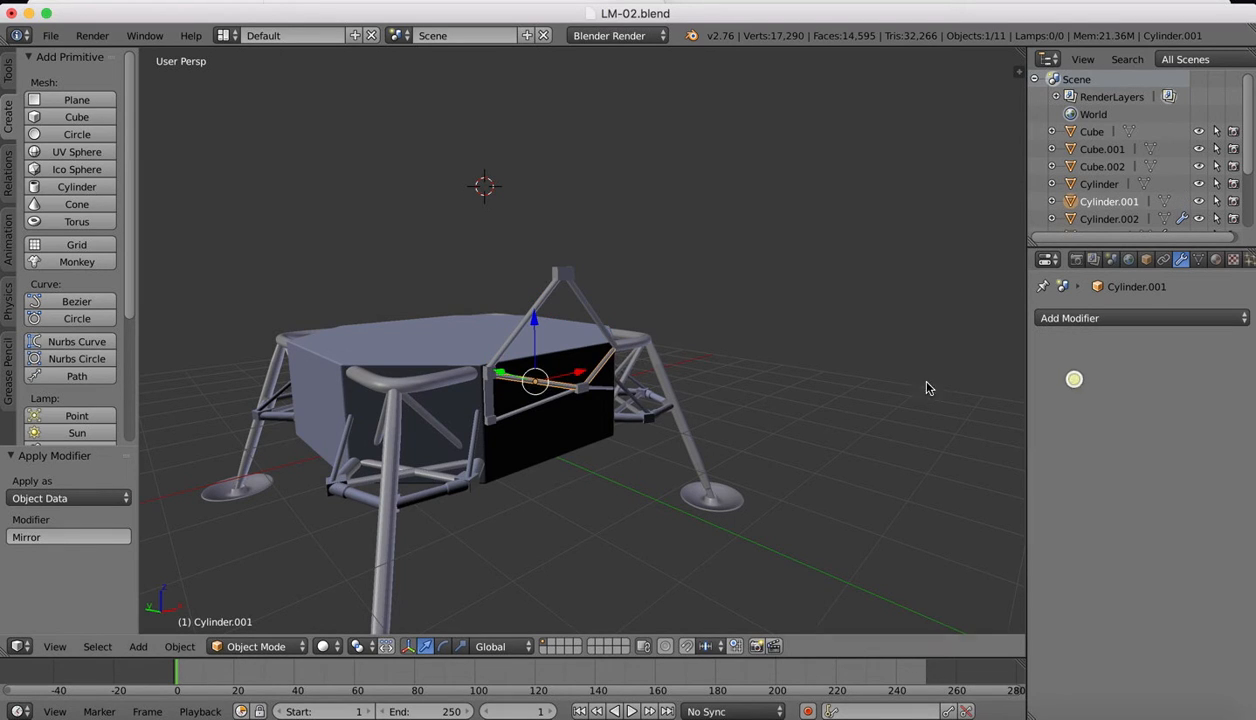
pyautogui.rightClick(516, 414)
pyautogui.click(1060, 372)
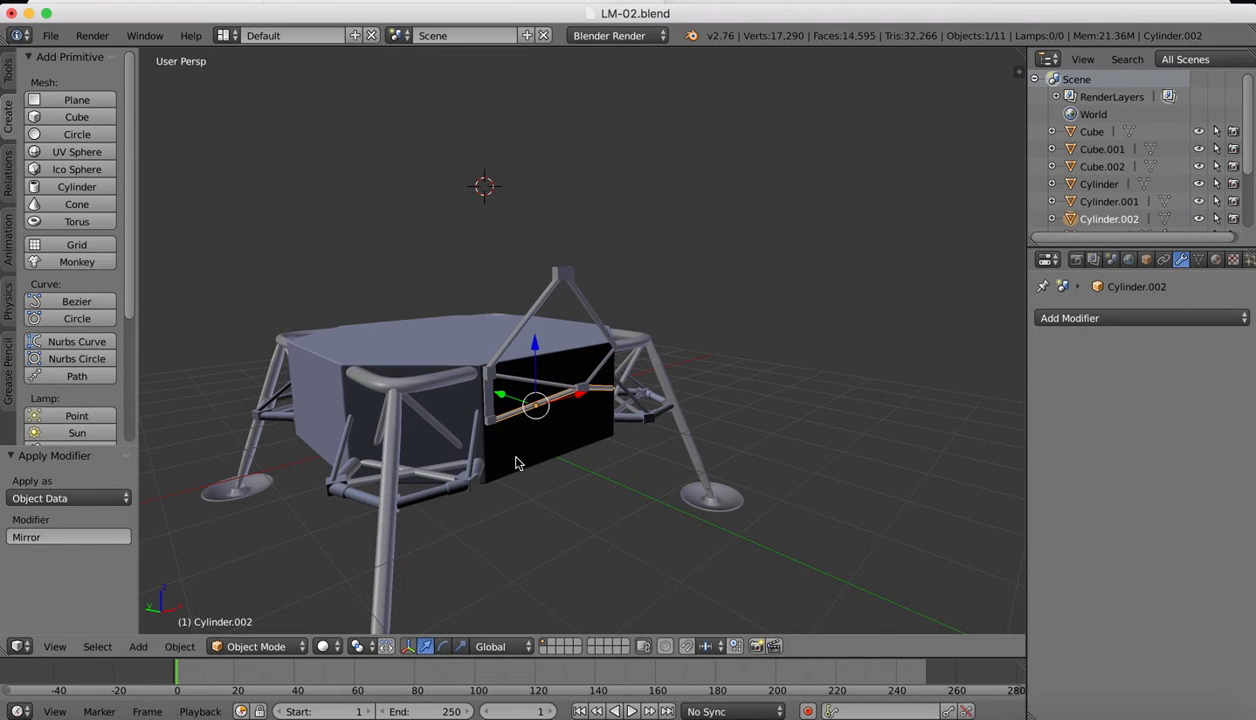
# Step: Duplicate the vertical end bracket and move the copy about 2.157 along X to the opposite end of the braces
pyautogui.rightClick(488, 381)
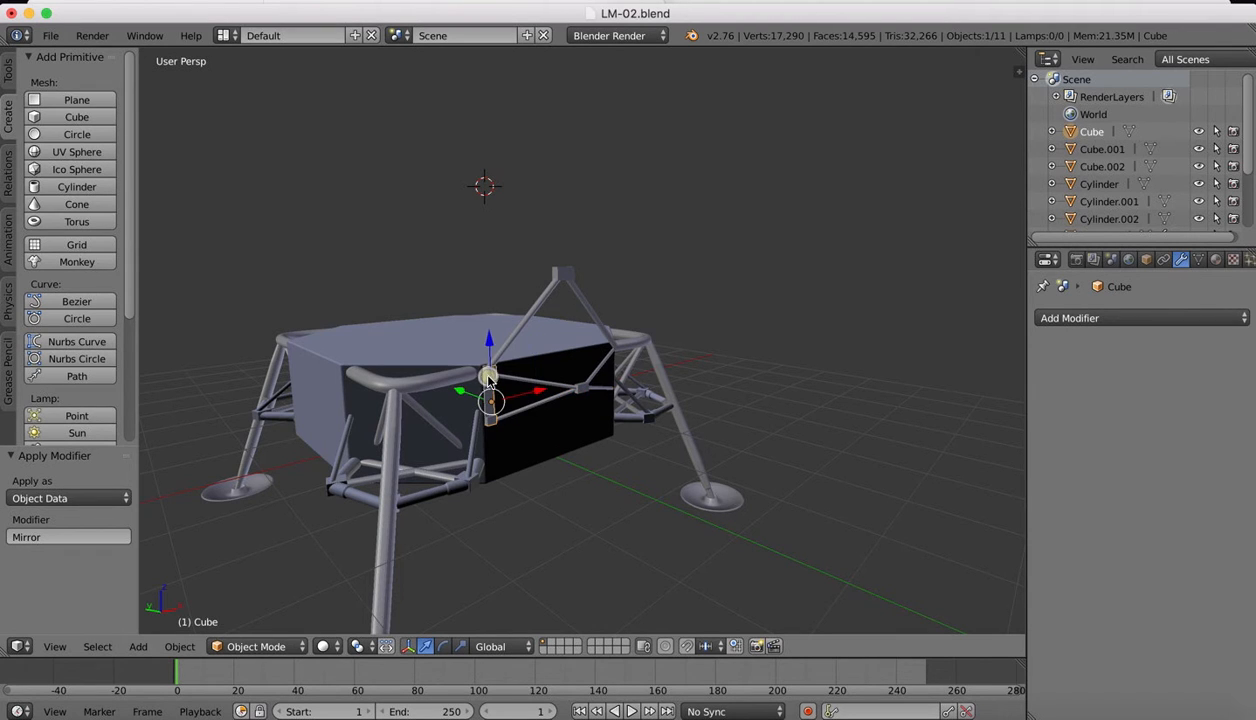
pyautogui.hscroll(5, 548, 358)
pyautogui.scroll(2, 445, 318)
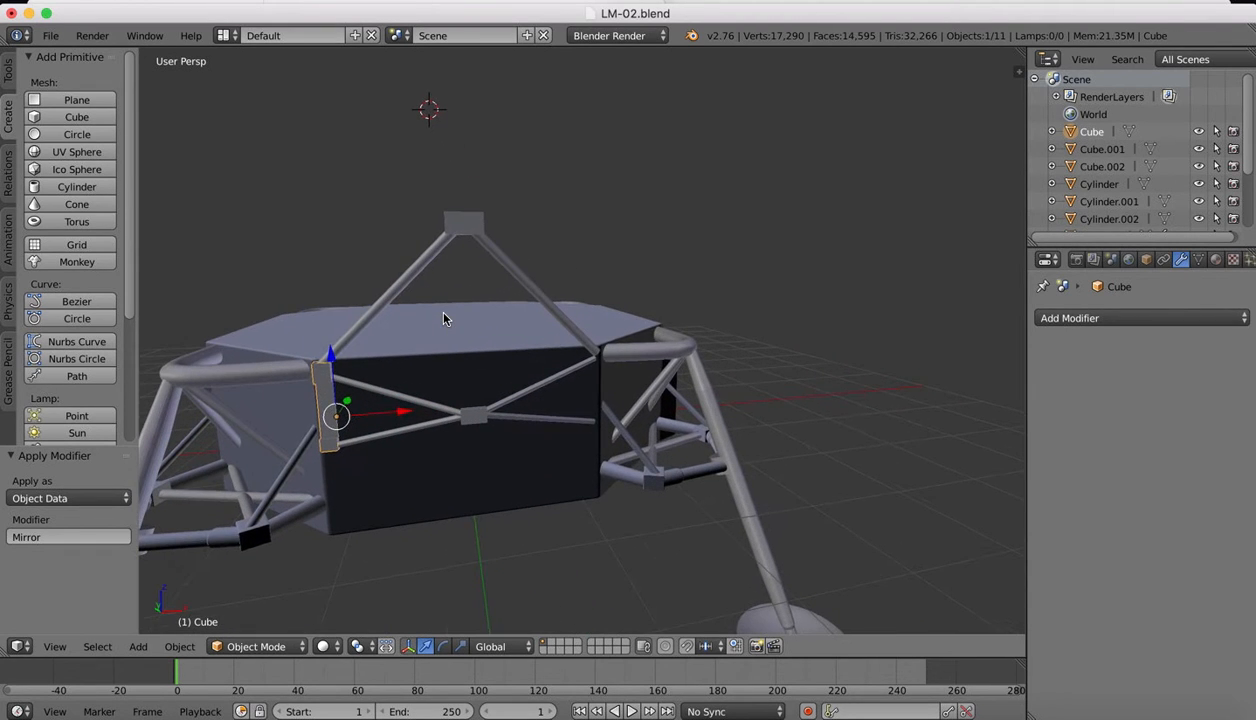
pyautogui.hotkey('shift', 'd')
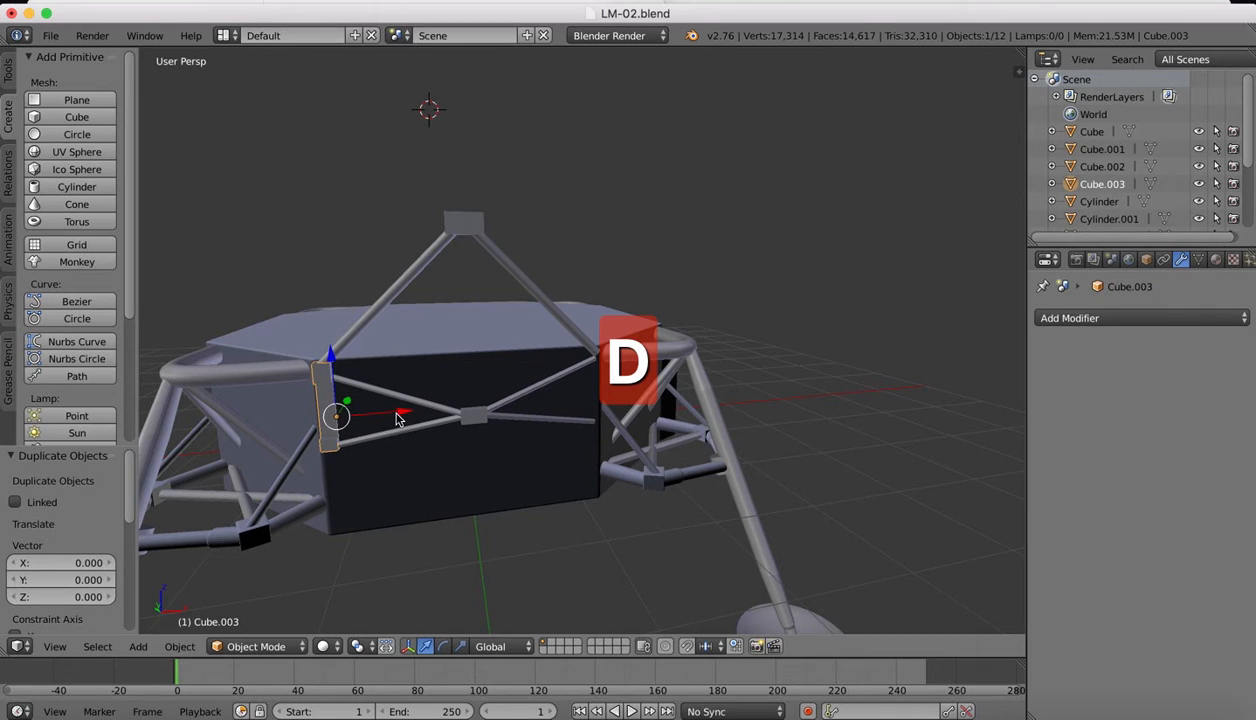
pyautogui.press('x')
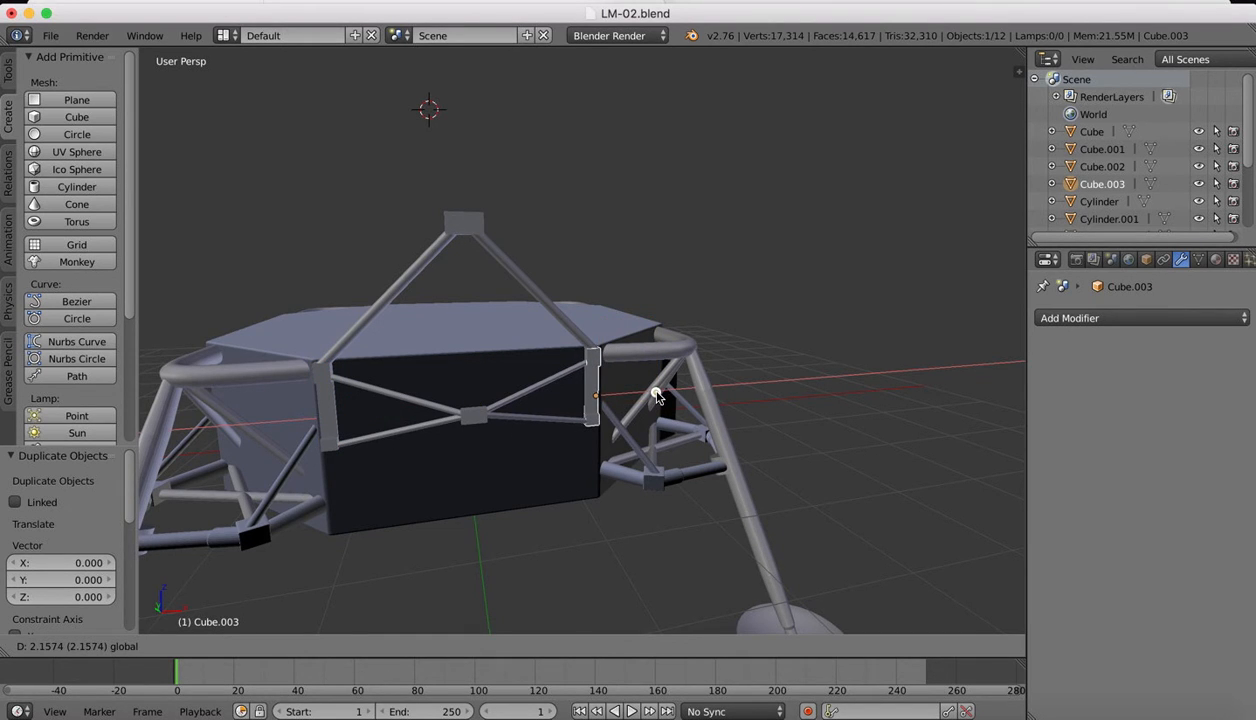
pyautogui.click(655, 396)
# Step: Shift the duplicated end bracket about 0.018 along X to align it with the strut and brace ends
pyautogui.hscroll(5, 655, 396)
pyautogui.hscroll(-5, 657, 397)
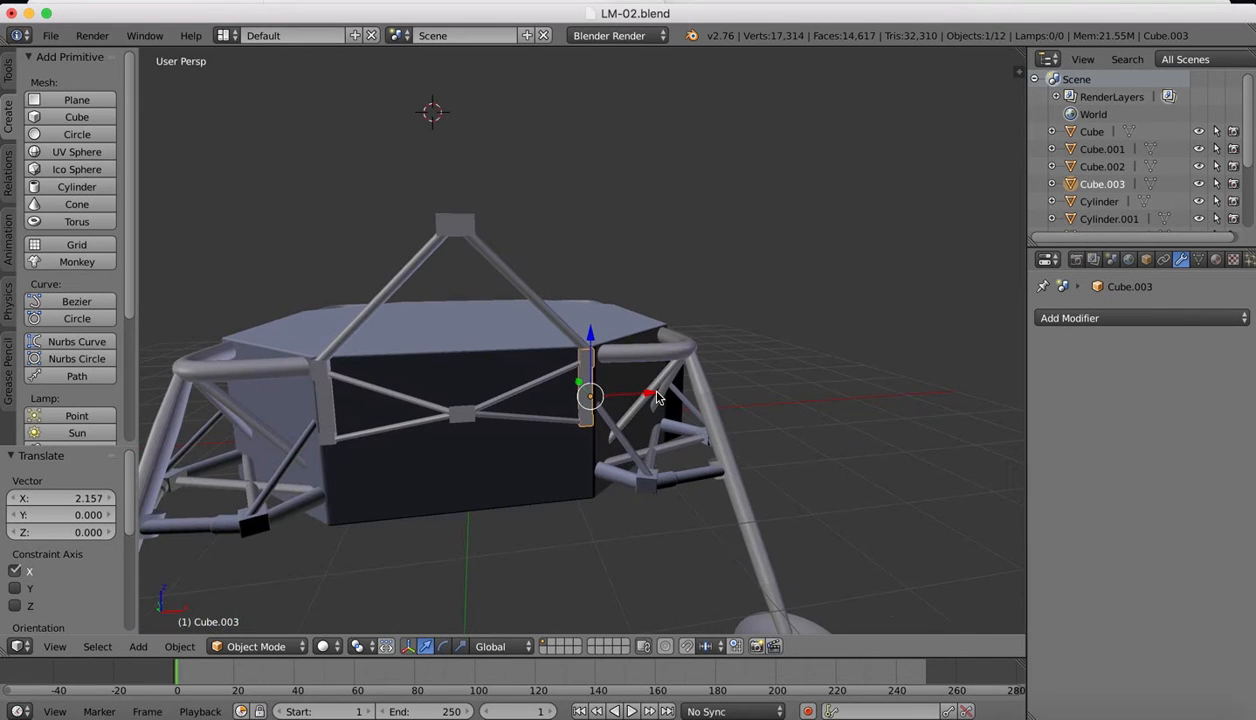
pyautogui.scroll(4, 604, 160)
pyautogui.hscroll(5, 604, 155)
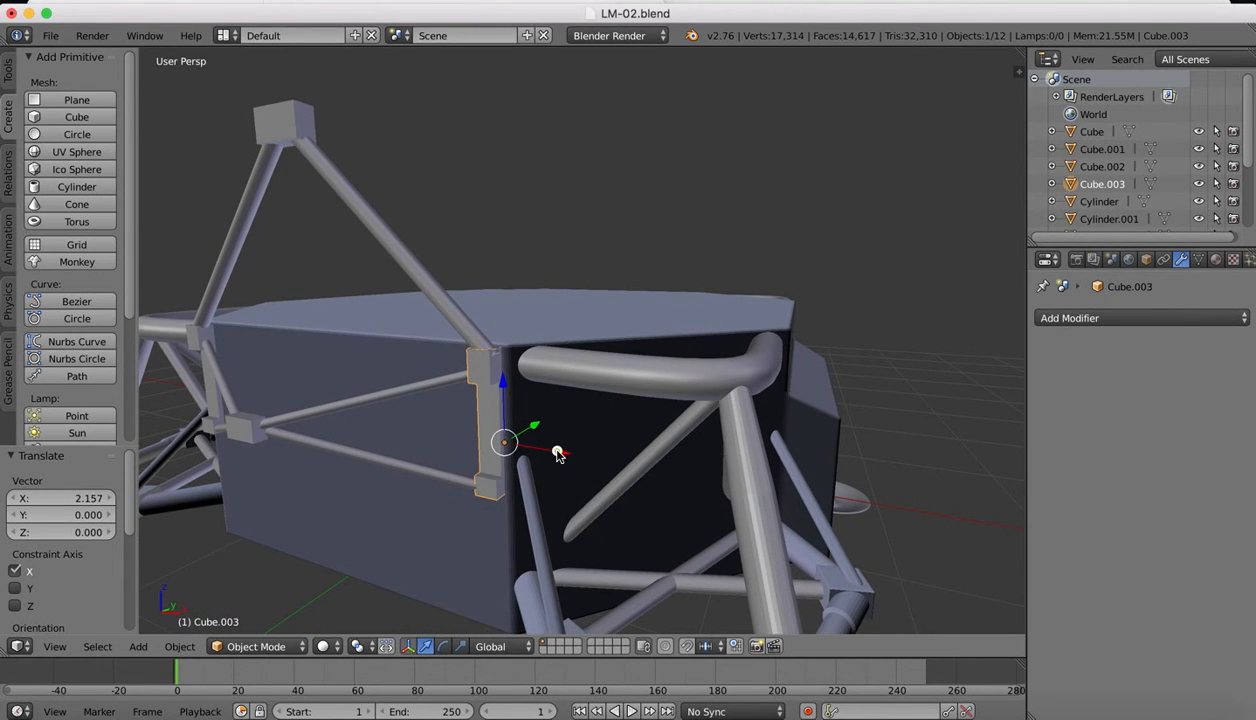
pyautogui.moveTo(558, 453); pyautogui.dragTo(561, 454)
# Step: Join the two end brackets, both junction blocks and all struts and braces into one object, with the original bracket as the active object
pyautogui.keyDown('shift'); pyautogui.rightClick(430, 293); pyautogui.keyUp('shift')
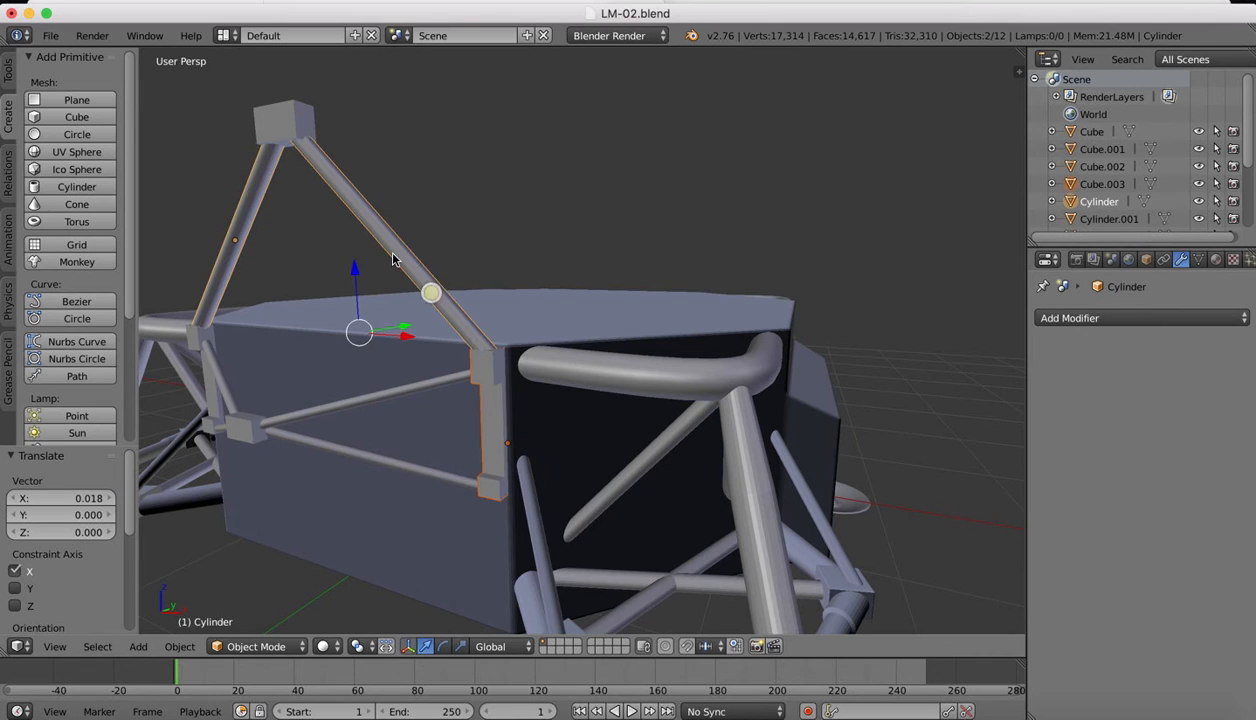
pyautogui.keyDown('shift'); pyautogui.rightClick(282, 130); pyautogui.keyUp('shift')
pyautogui.keyDown('shift'); pyautogui.rightClick(300, 408); pyautogui.keyUp('shift')
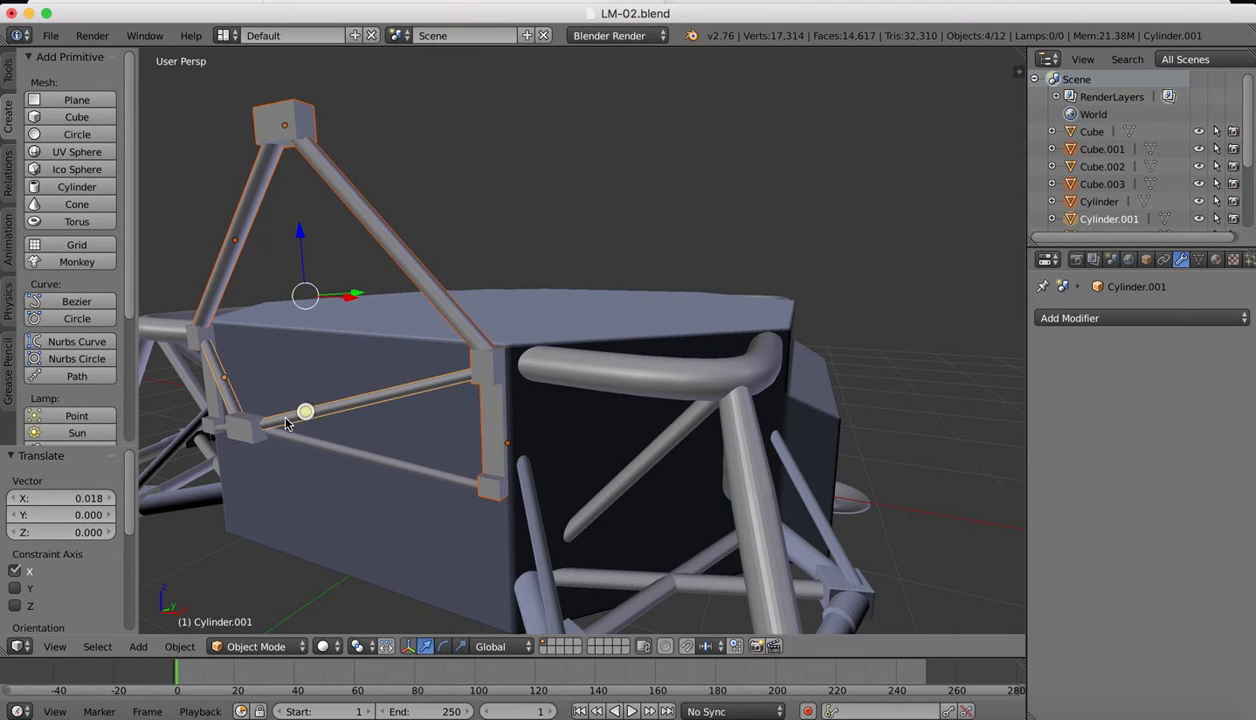
pyautogui.keyDown('shift'); pyautogui.rightClick(235, 432); pyautogui.keyUp('shift')
pyautogui.keyDown('shift'); pyautogui.rightClick(310, 448); pyautogui.keyUp('shift')
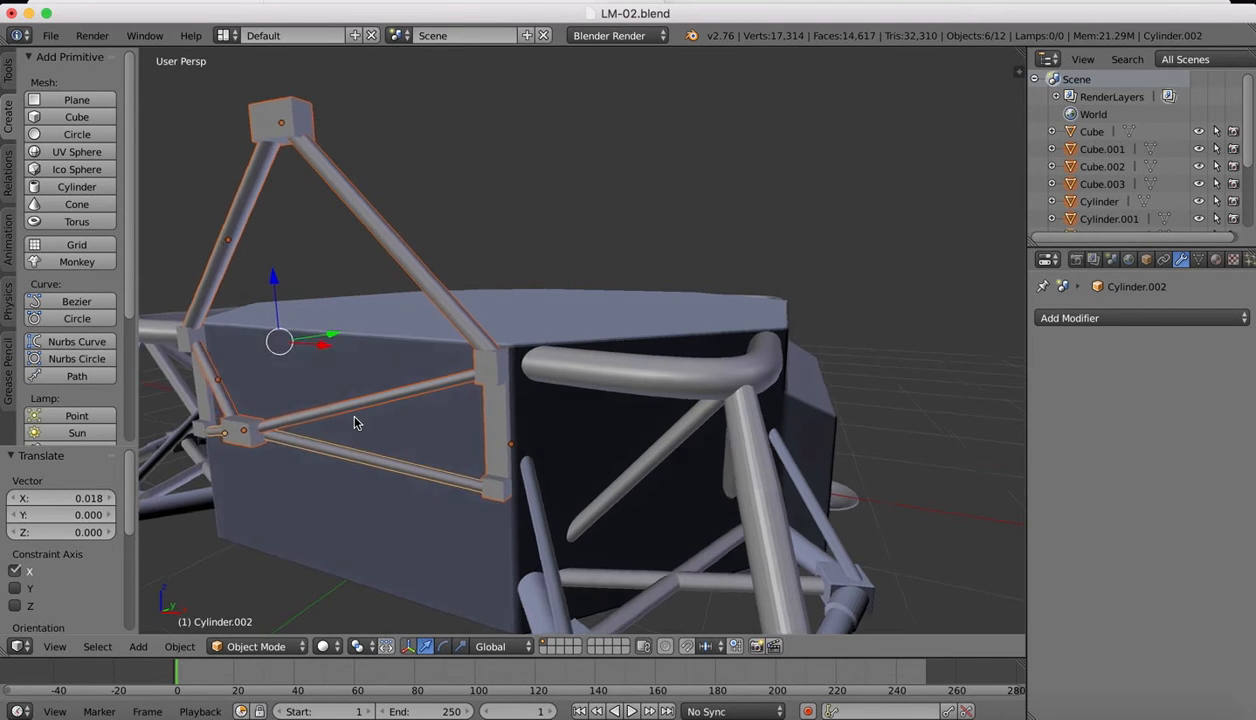
pyautogui.scroll(2, 355, 421)
pyautogui.press('KP_Decimal')
pyautogui.keyDown('shift'); pyautogui.rightClick(420, 364); pyautogui.keyUp('shift')
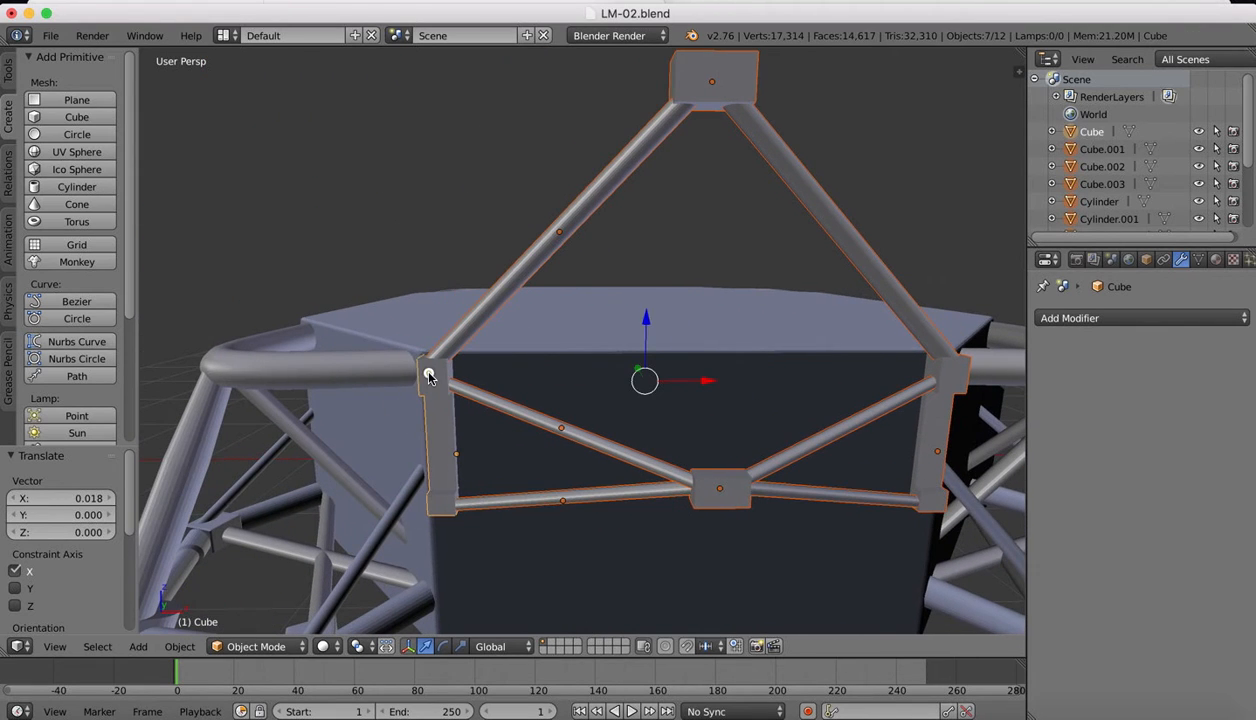
pyautogui.click(180, 646)
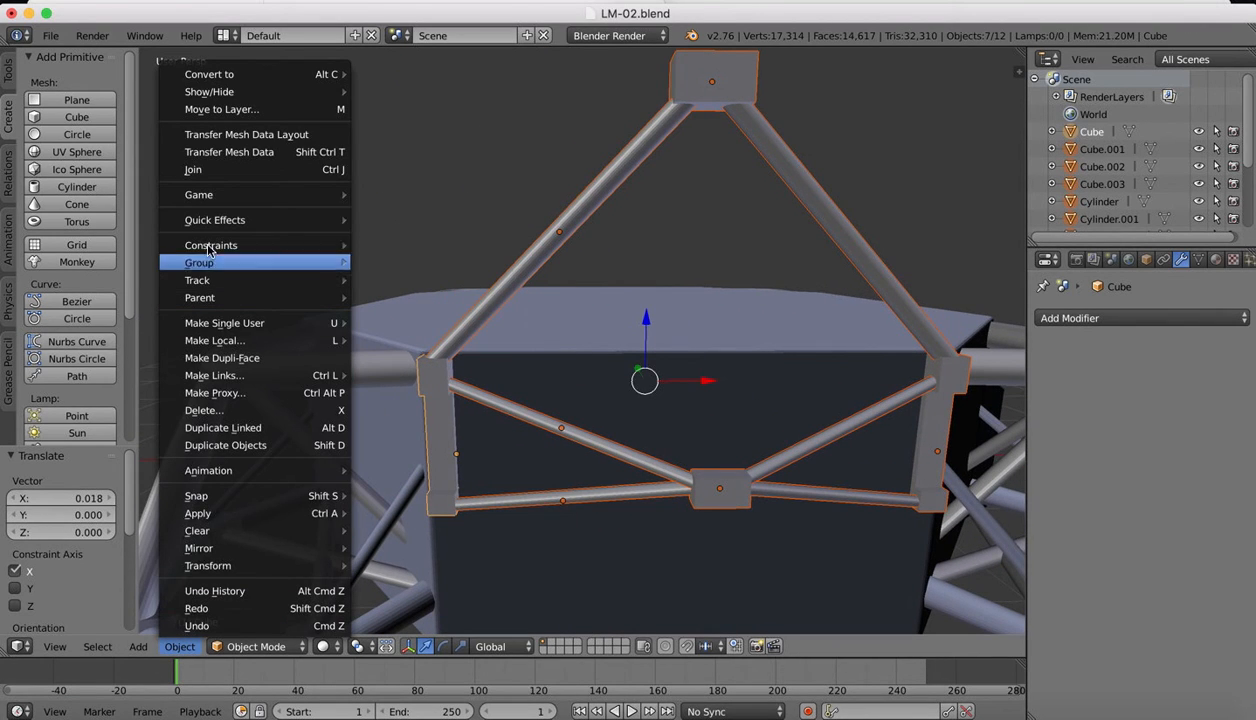
pyautogui.click(200, 170)
pyautogui.scroll(-5, 345, 164)
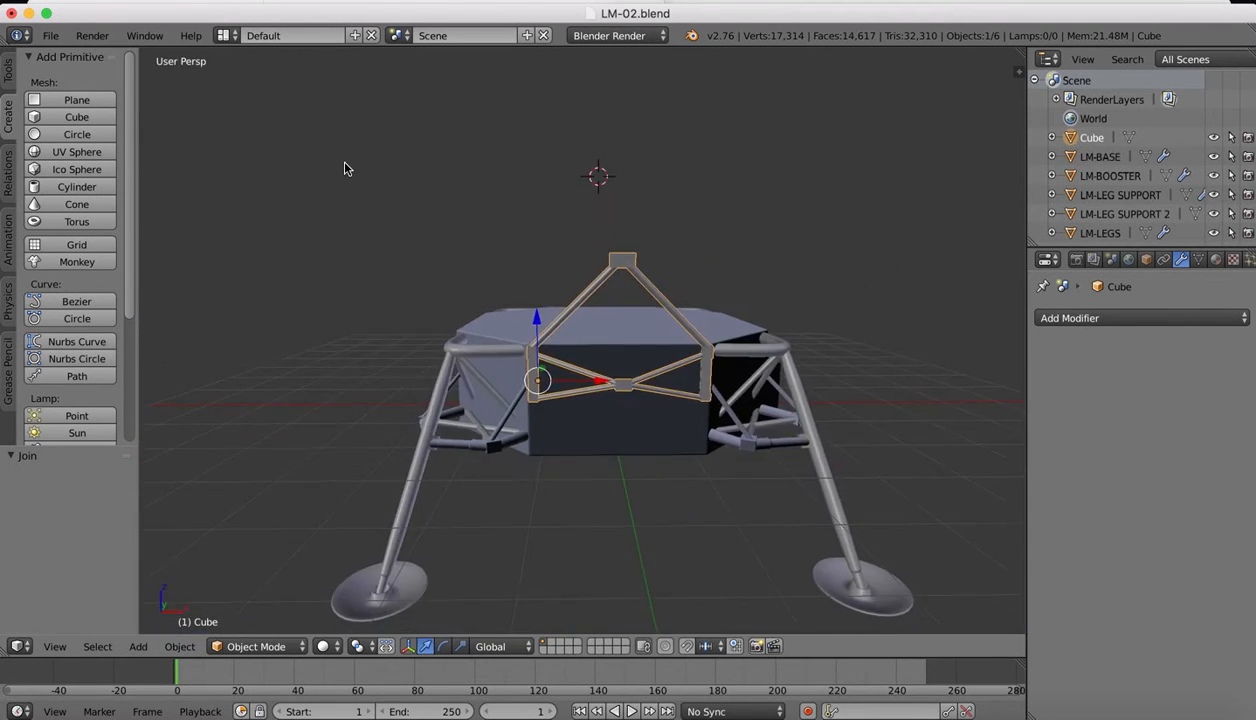
pyautogui.hscroll(-4, 345, 164)
pyautogui.scroll(8, 558, 232)
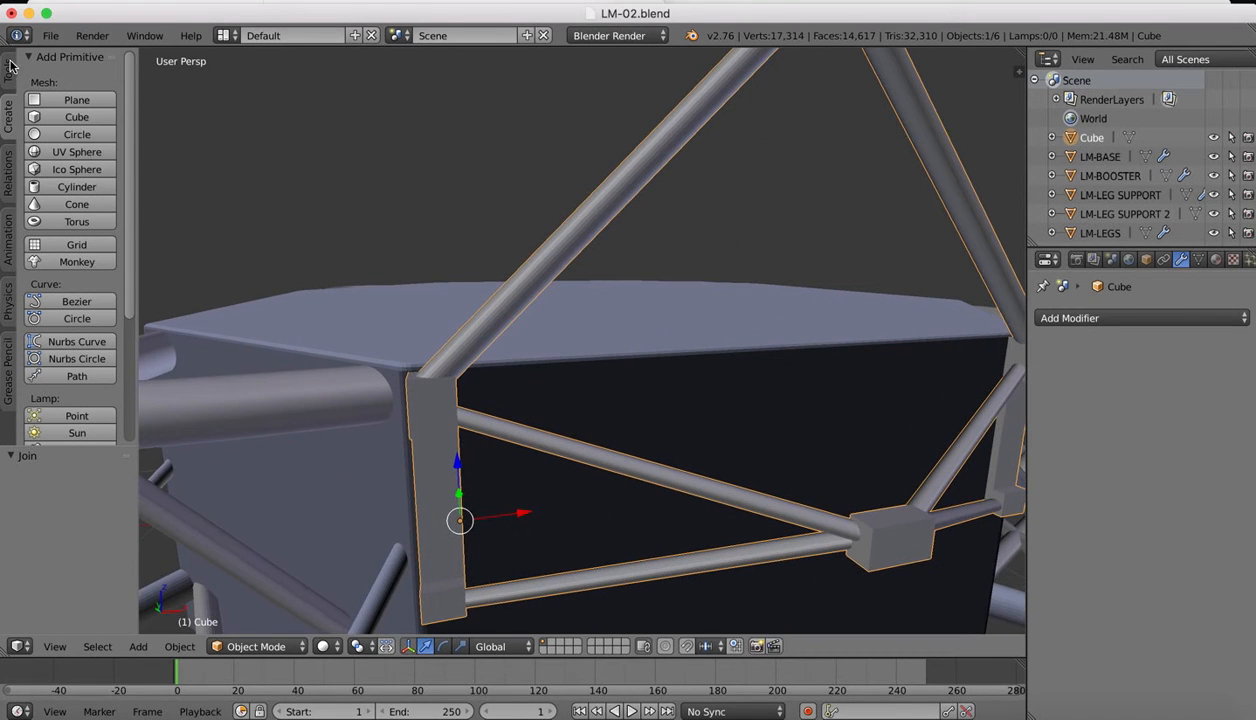
# Step: Examine the plume deflector in the lunar module reference images in Preview, and return to Blender
pyautogui.scroll(-5, 437, 261)
pyautogui.hscroll(-6, 437, 261)
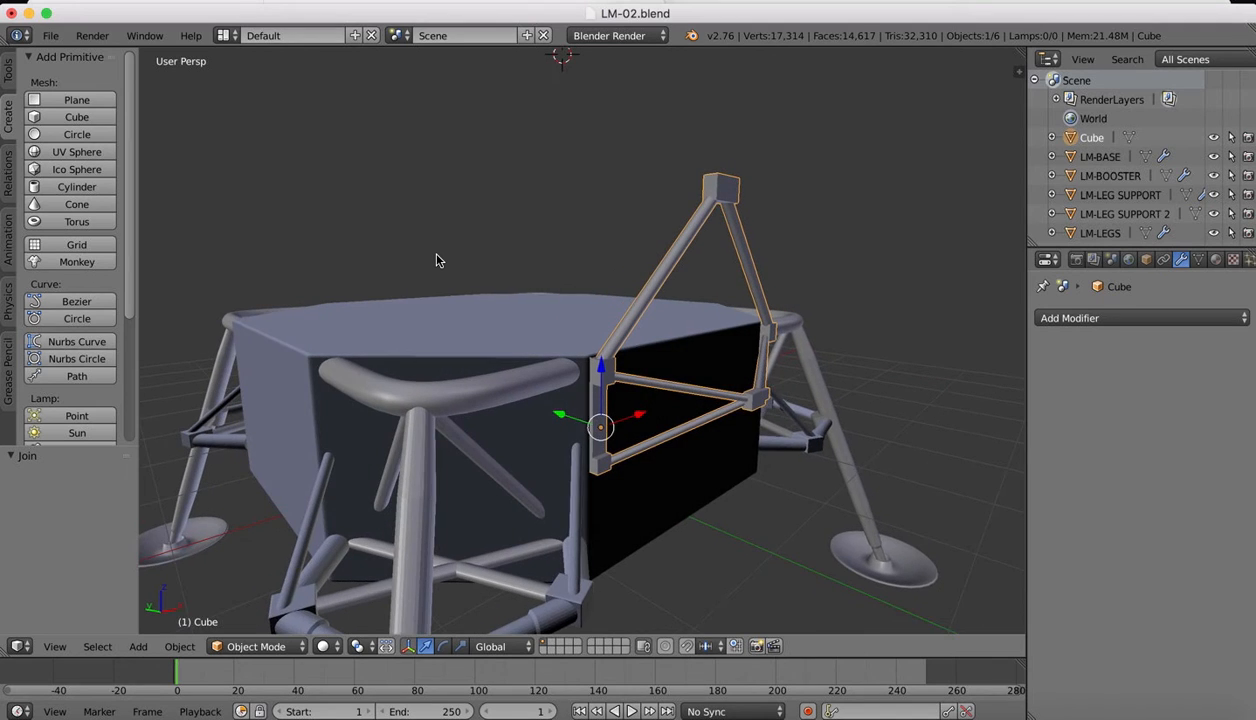
pyautogui.hscroll(3, 437, 261)
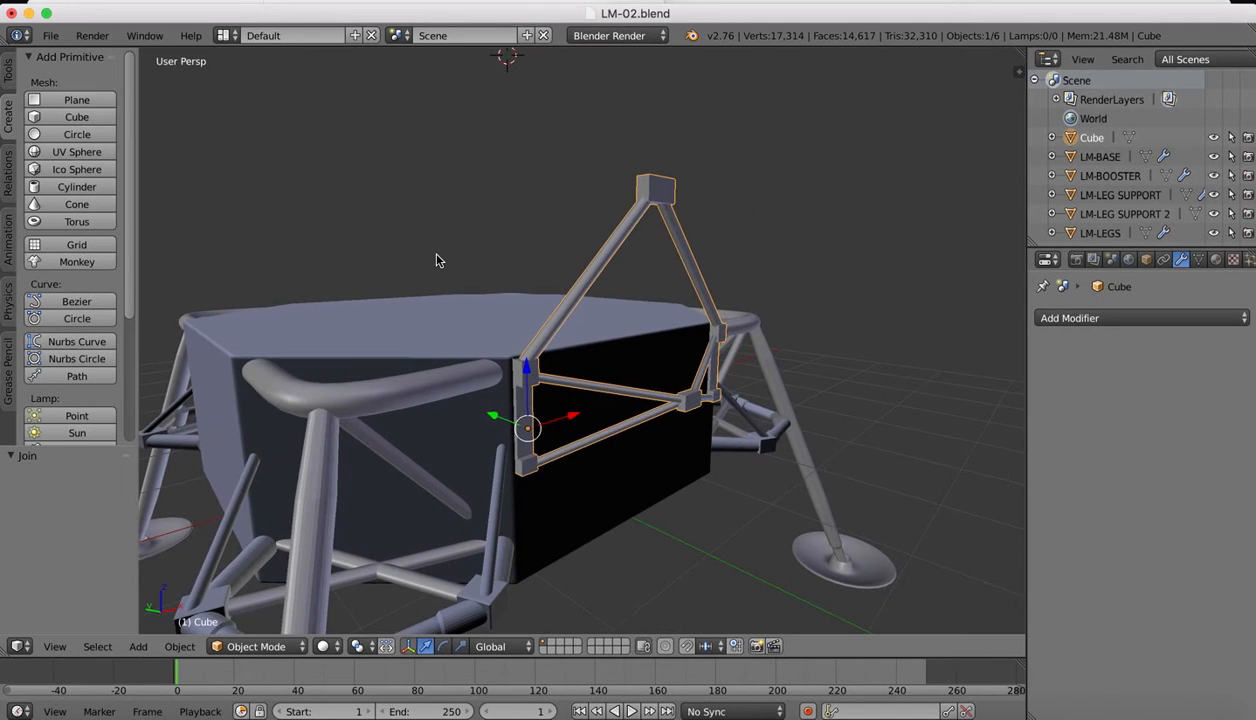
pyautogui.click(1060, 712)
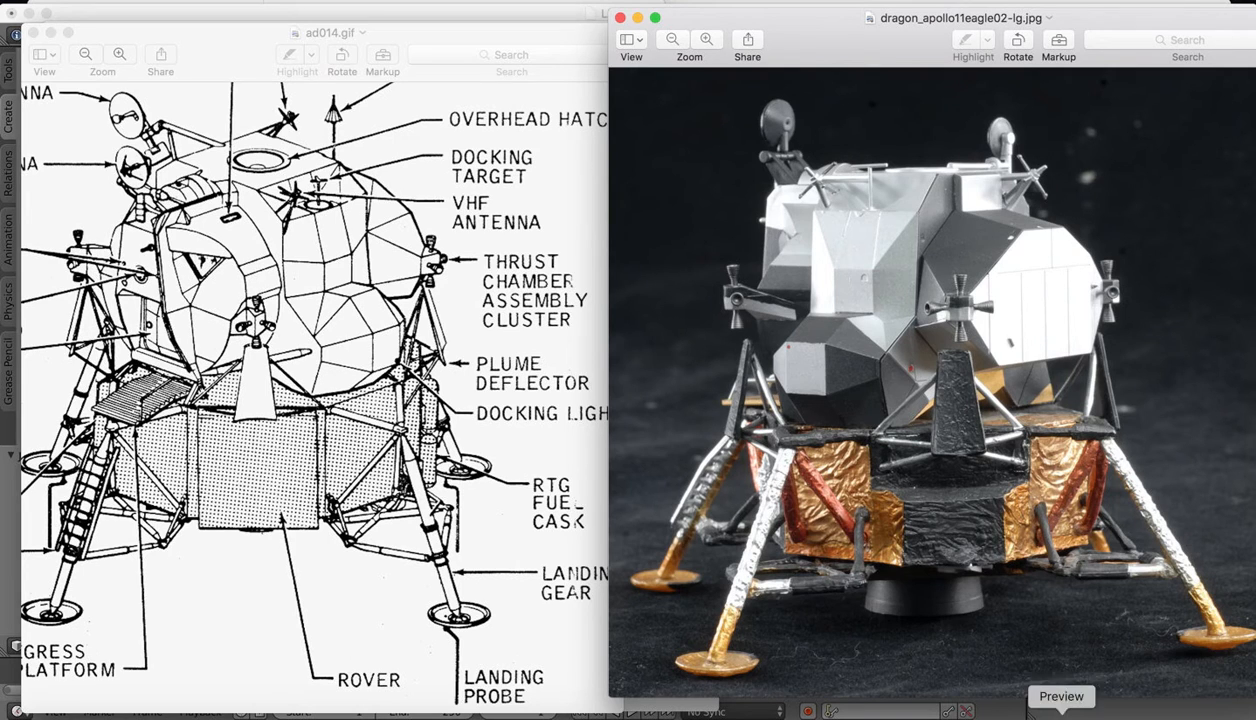
pyautogui.click(1022, 713)
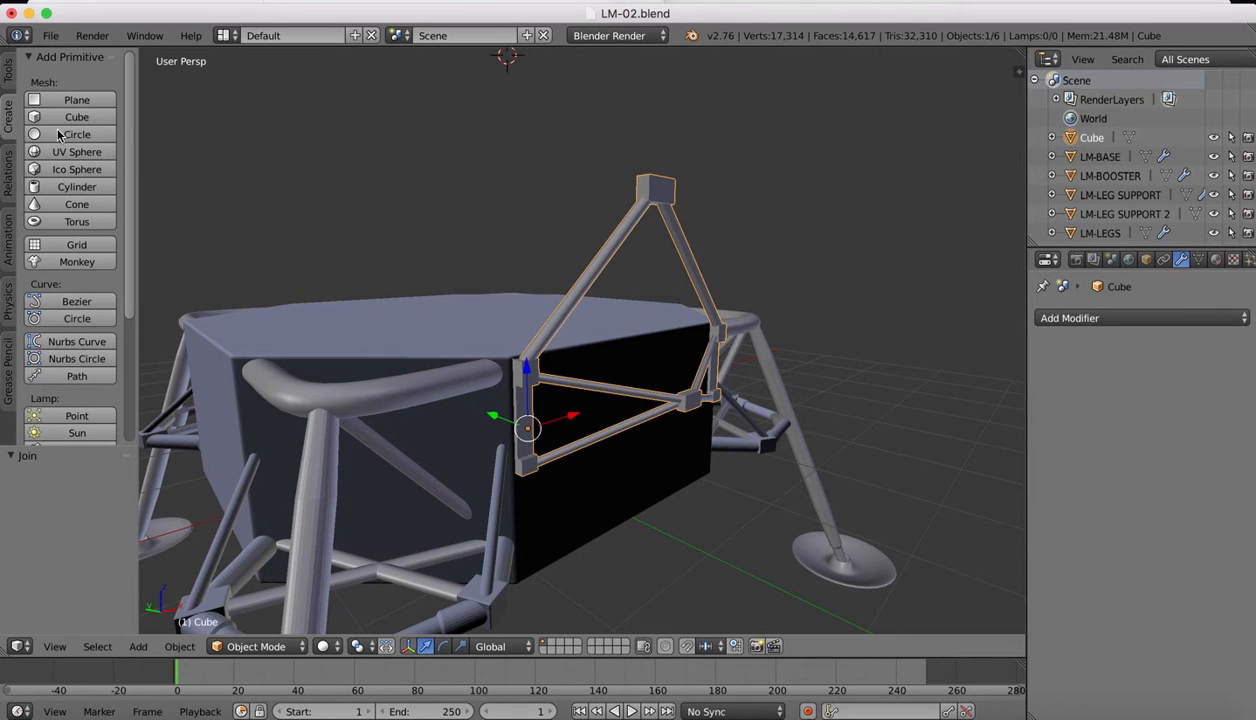
# Step: Add a cylinder with cap fill type Nothing and scale it down to about half its size
pyautogui.click(76, 187)
pyautogui.scroll(-5, 55, 596)
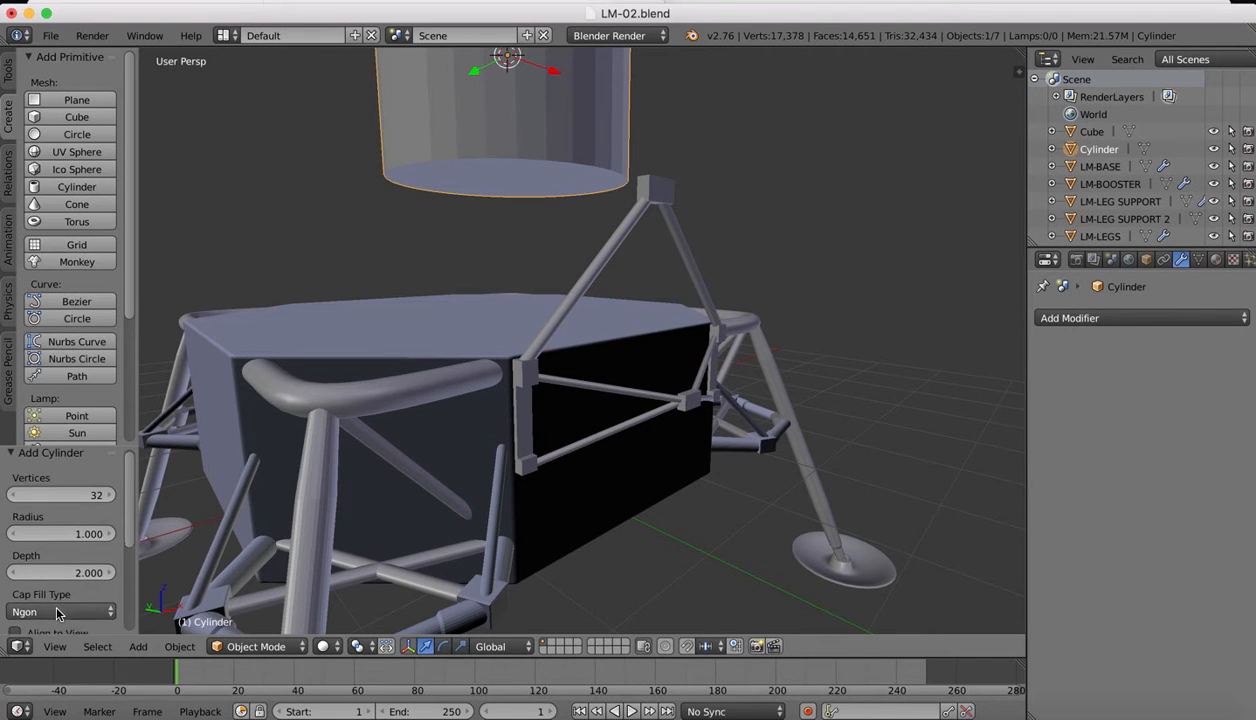
pyautogui.click(48, 465)
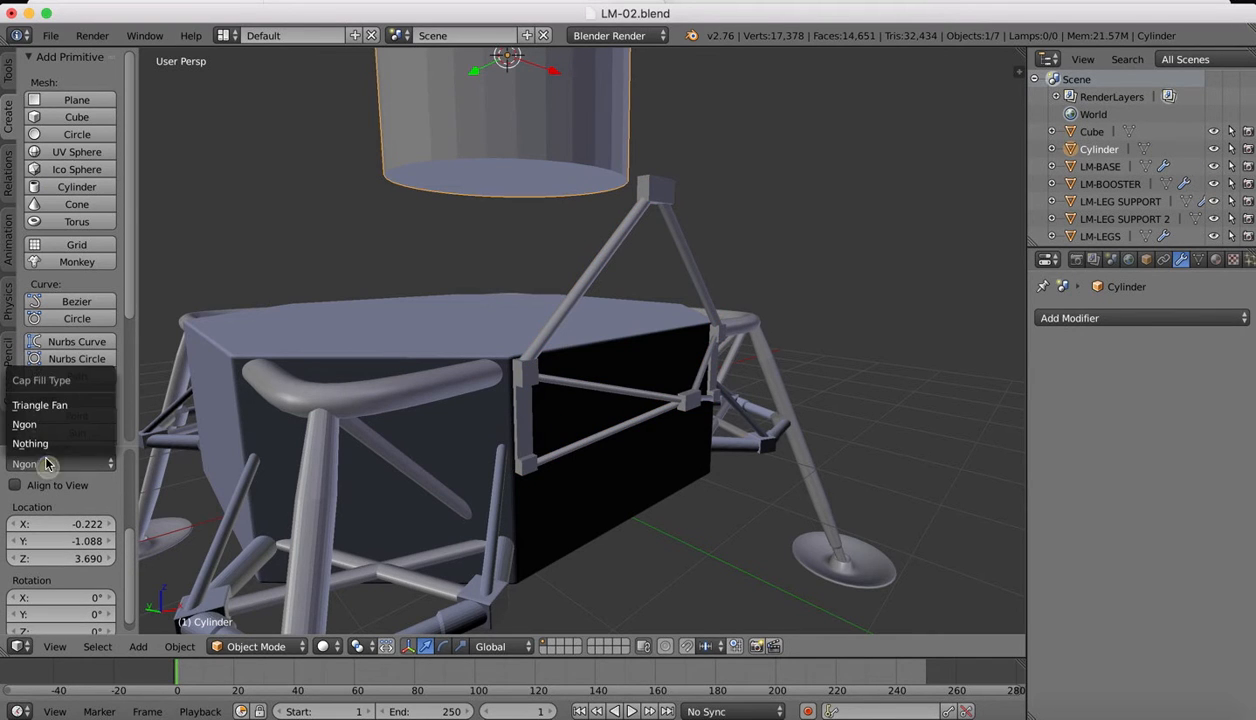
pyautogui.click(42, 440)
pyautogui.scroll(-3, 516, 362)
pyautogui.scroll(-3, 516, 362)
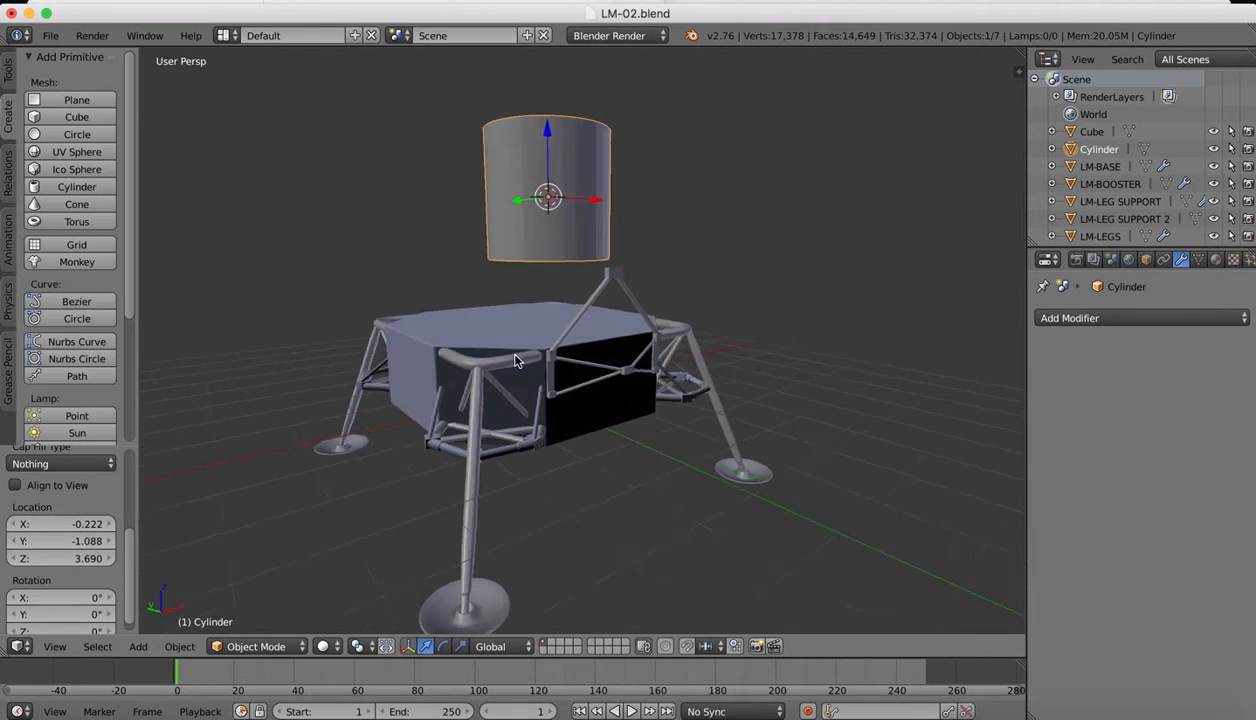
pyautogui.press('s')
pyautogui.click(697, 175)
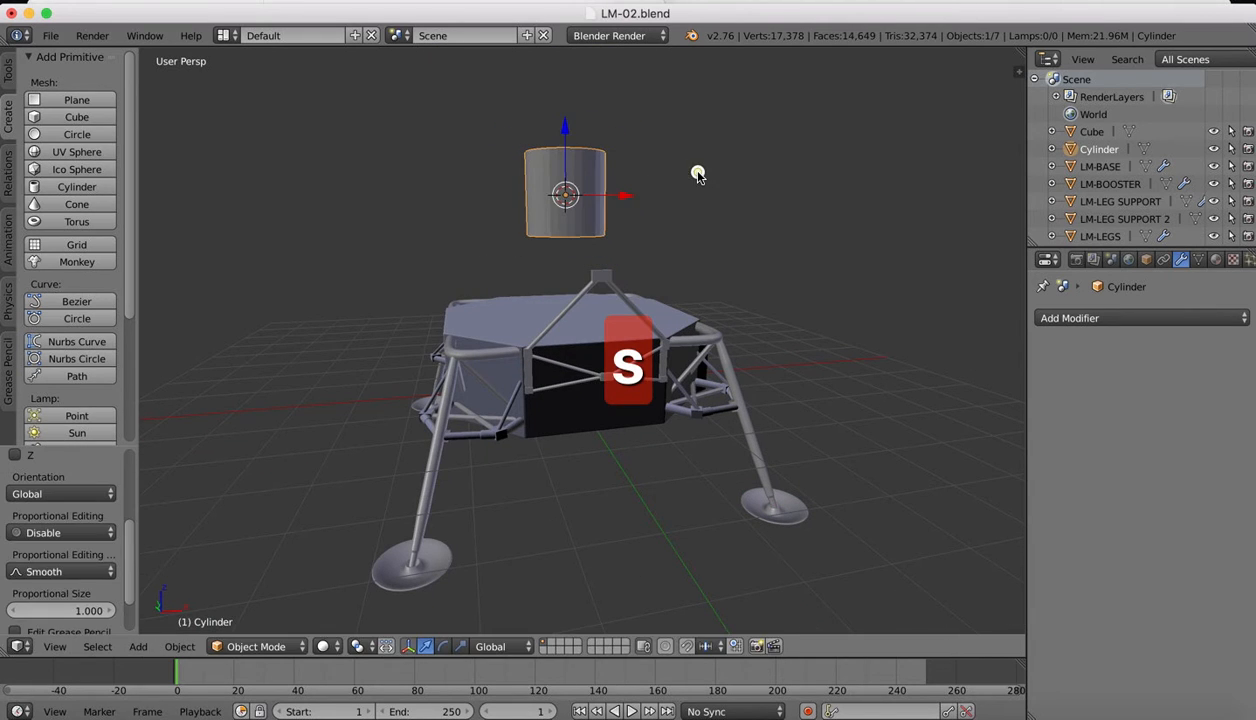
pyautogui.press('s')
pyautogui.click(660, 153)
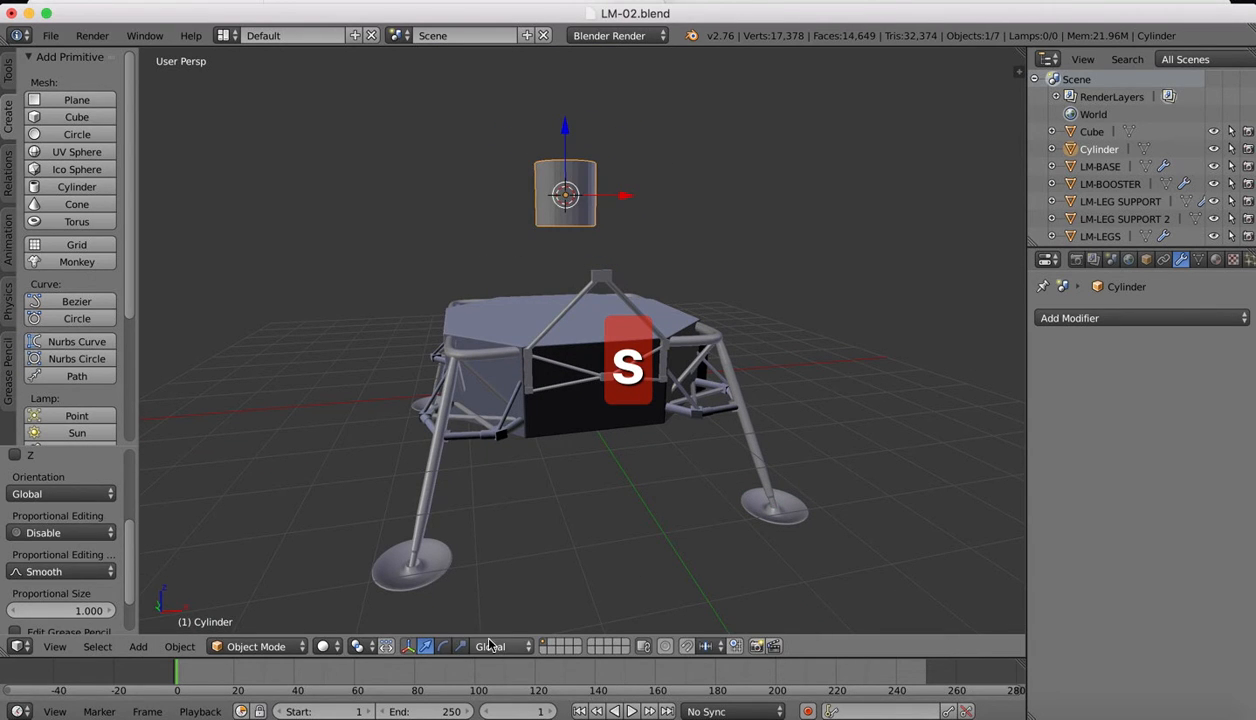
# Step: Delete all of the cylinder's faces except six adjacent ones on its +Y side, leaving a curved vertical strip
pyautogui.press('Tab')
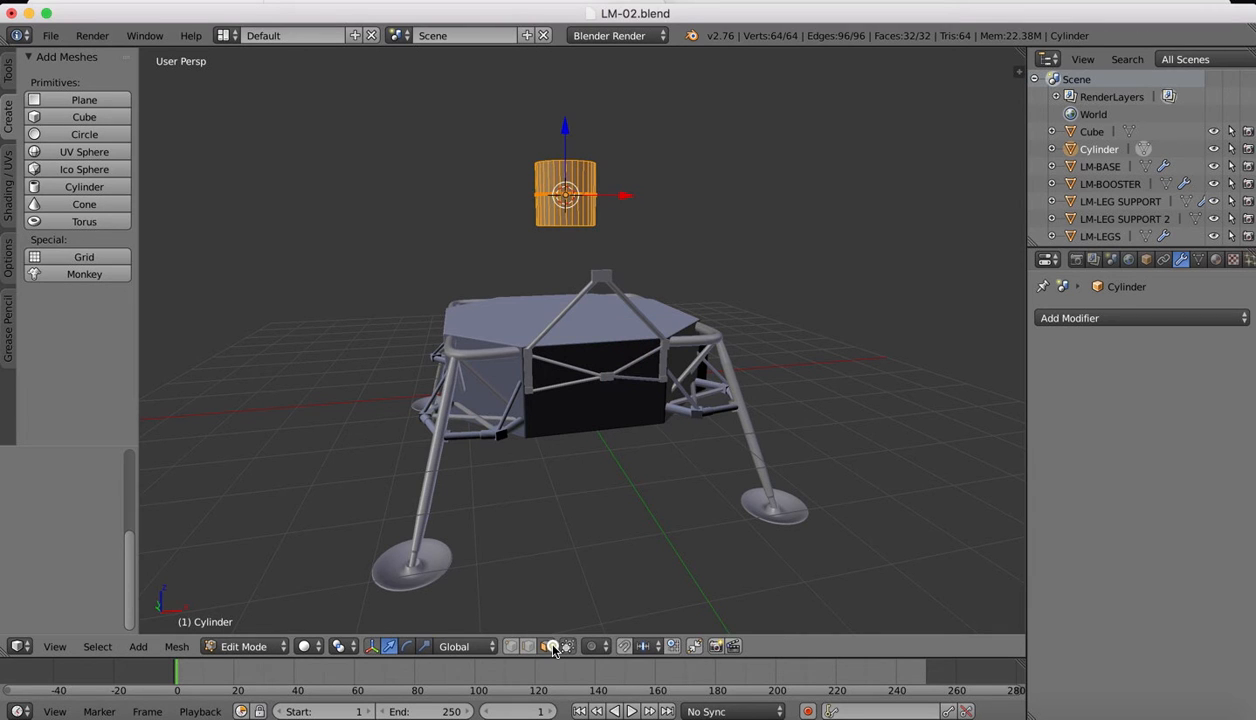
pyautogui.scroll(5, 533, 152)
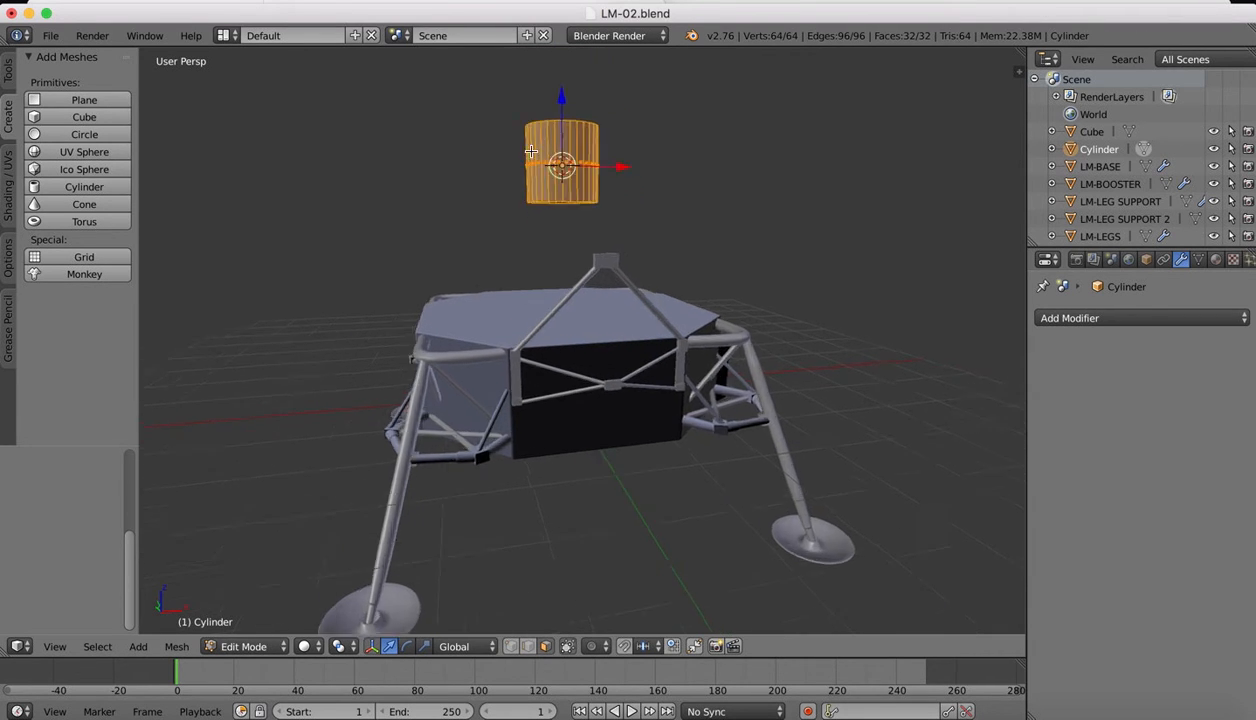
pyautogui.scroll(6, 531, 151)
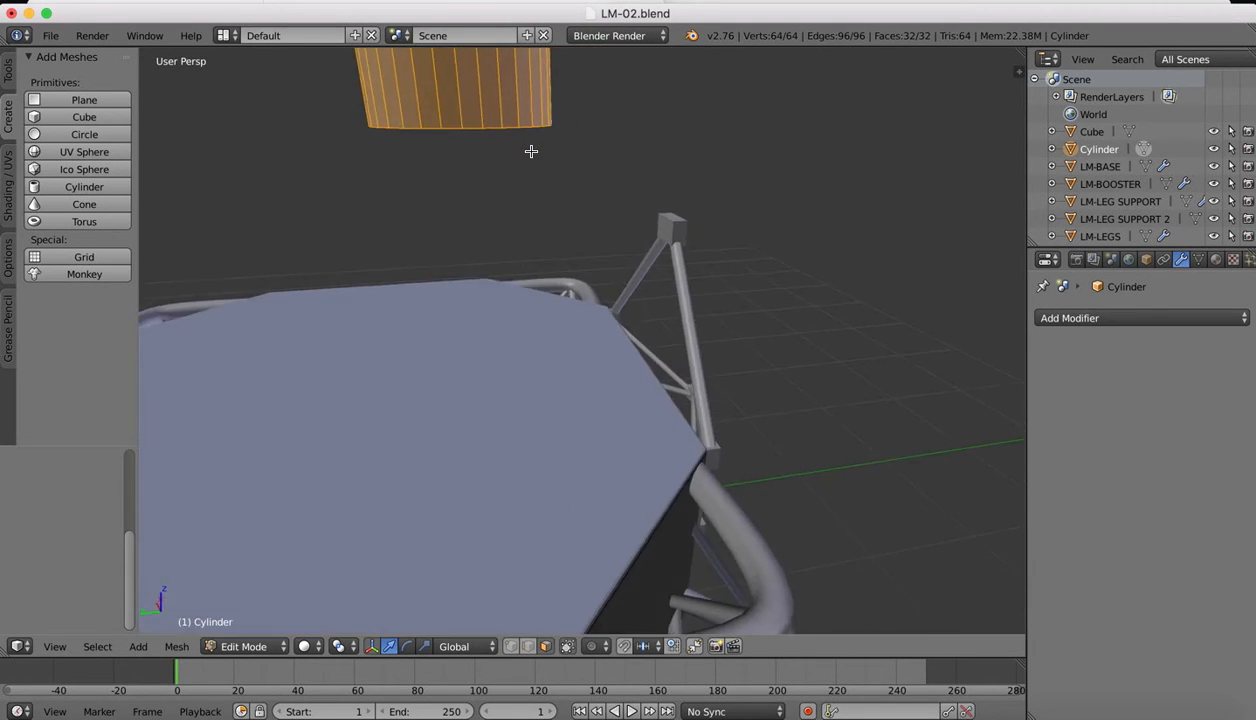
pyautogui.hscroll(-10, 531, 151)
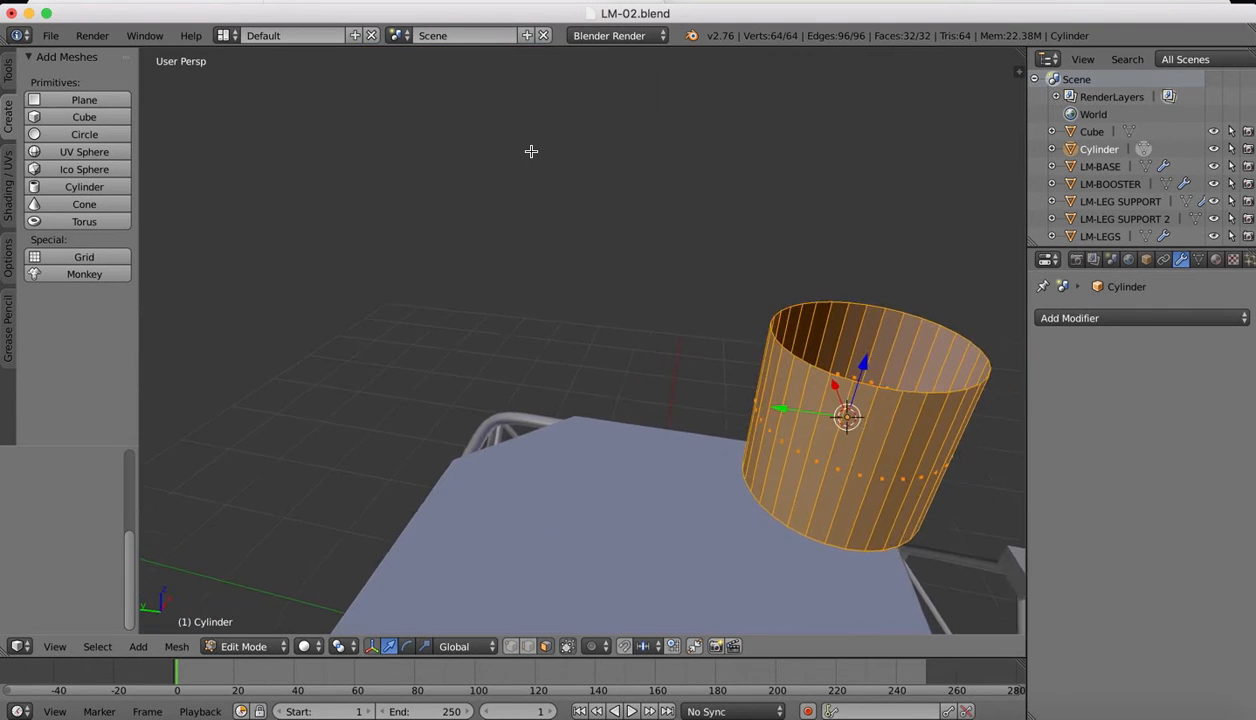
pyautogui.hscroll(-1, 531, 151)
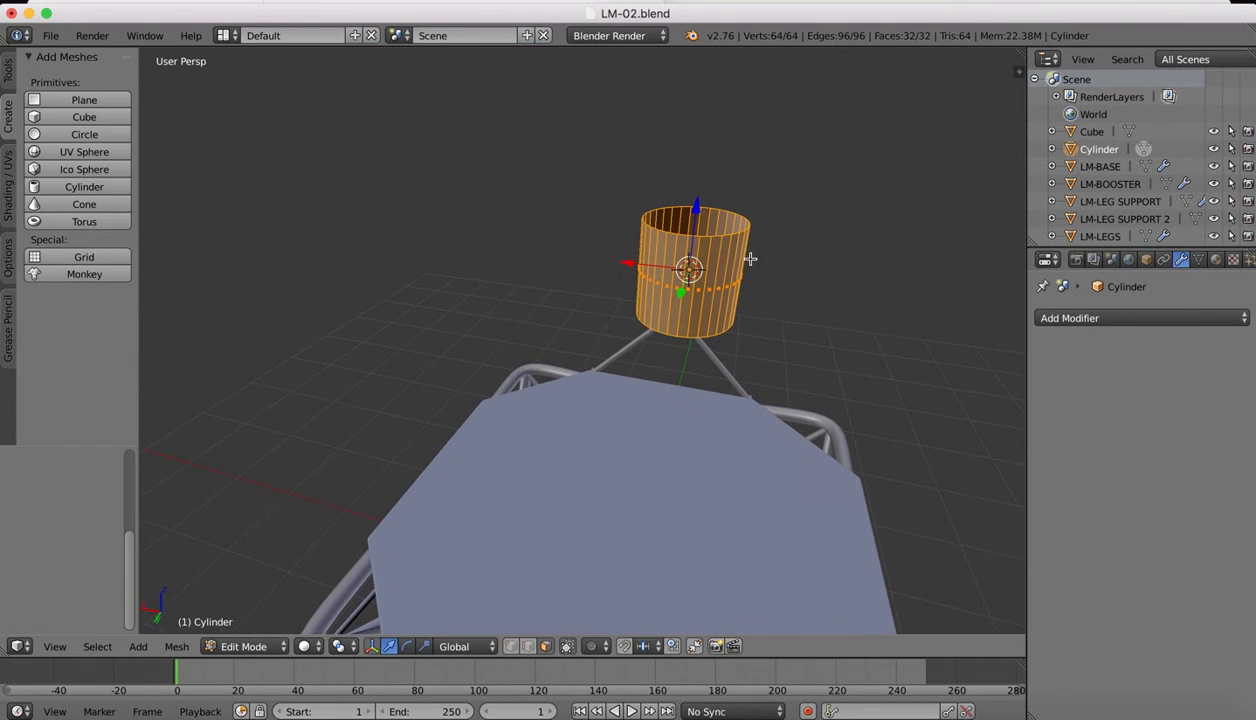
pyautogui.keyDown('shift'); pyautogui.rightClick(662, 301); pyautogui.keyUp('shift')
pyautogui.keyDown('shift'); pyautogui.rightClick(672, 305); pyautogui.keyUp('shift')
pyautogui.keyDown('shift'); pyautogui.rightClick(687, 306); pyautogui.keyUp('shift')
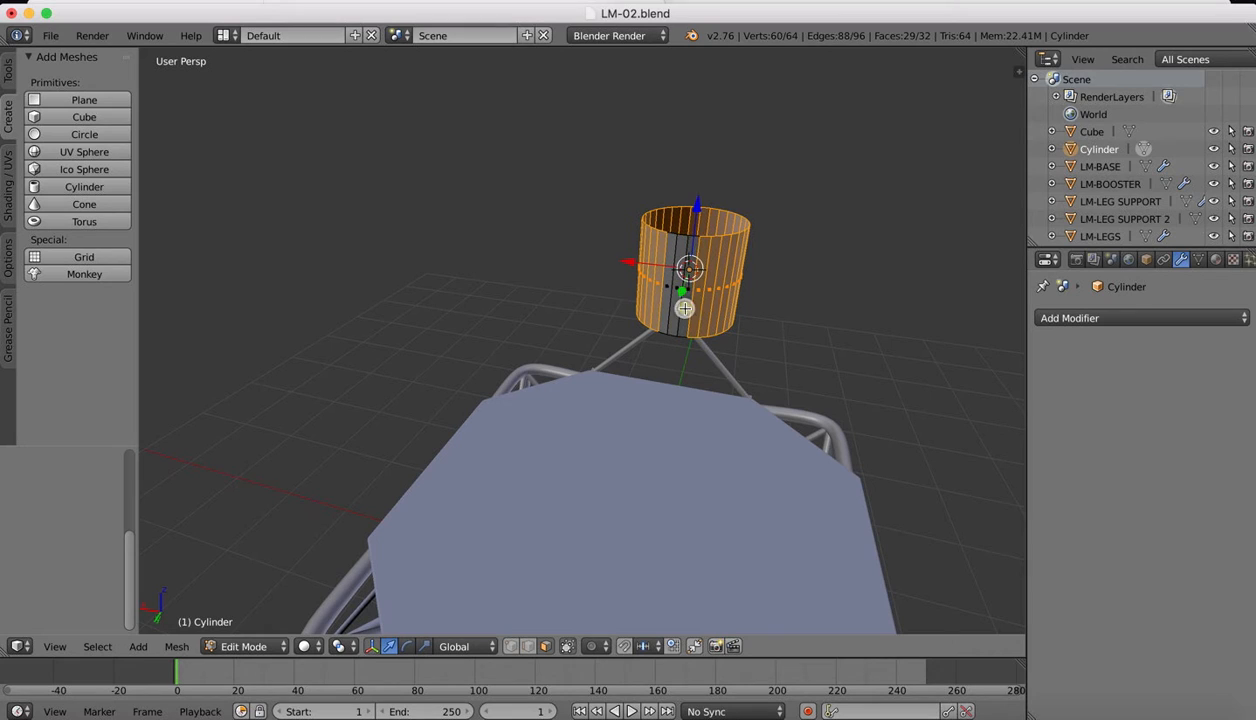
pyautogui.keyDown('shift'); pyautogui.rightClick(695, 308); pyautogui.keyUp('shift')
pyautogui.keyDown('shift'); pyautogui.rightClick(704, 310); pyautogui.keyUp('shift')
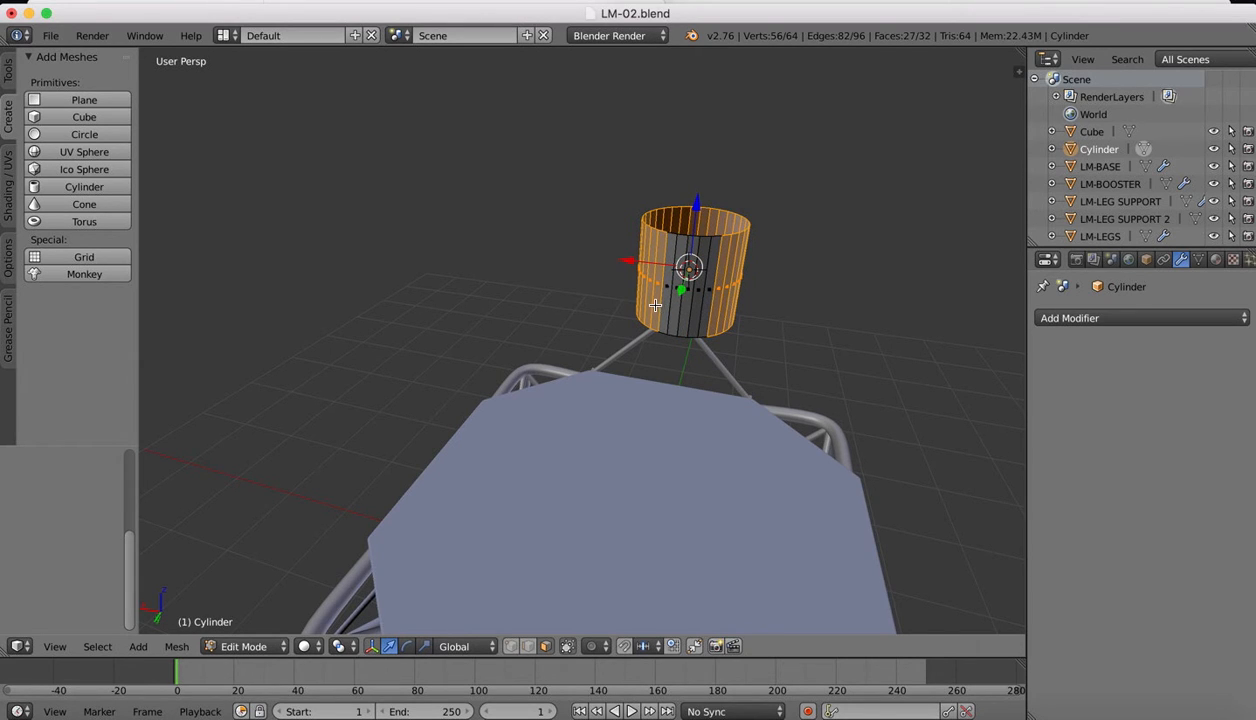
pyautogui.keyDown('shift'); pyautogui.rightClick(655, 305); pyautogui.keyUp('shift')
pyautogui.hscroll(10, 665, 233)
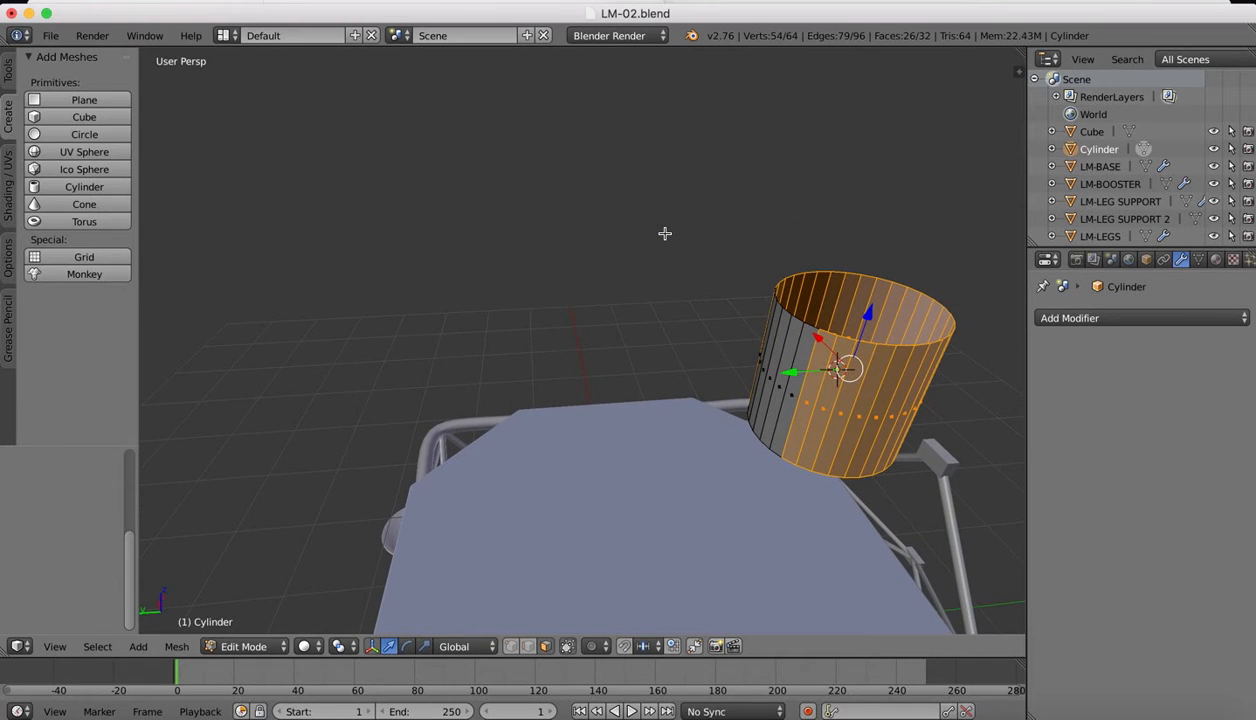
pyautogui.press('x')
pyautogui.click(648, 234)
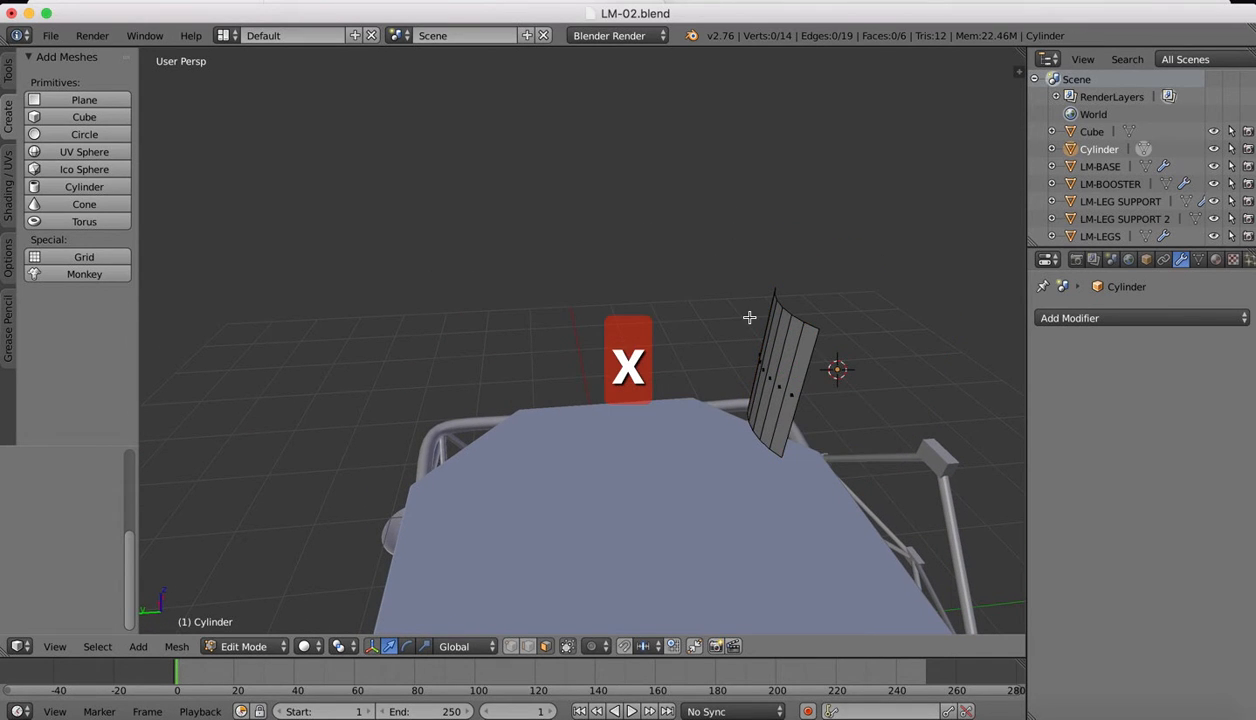
# Step: Scale the curved strip's top edge loop to about 0.61 and compare the taper with the reference images in Preview
pyautogui.hscroll(10, 749, 317)
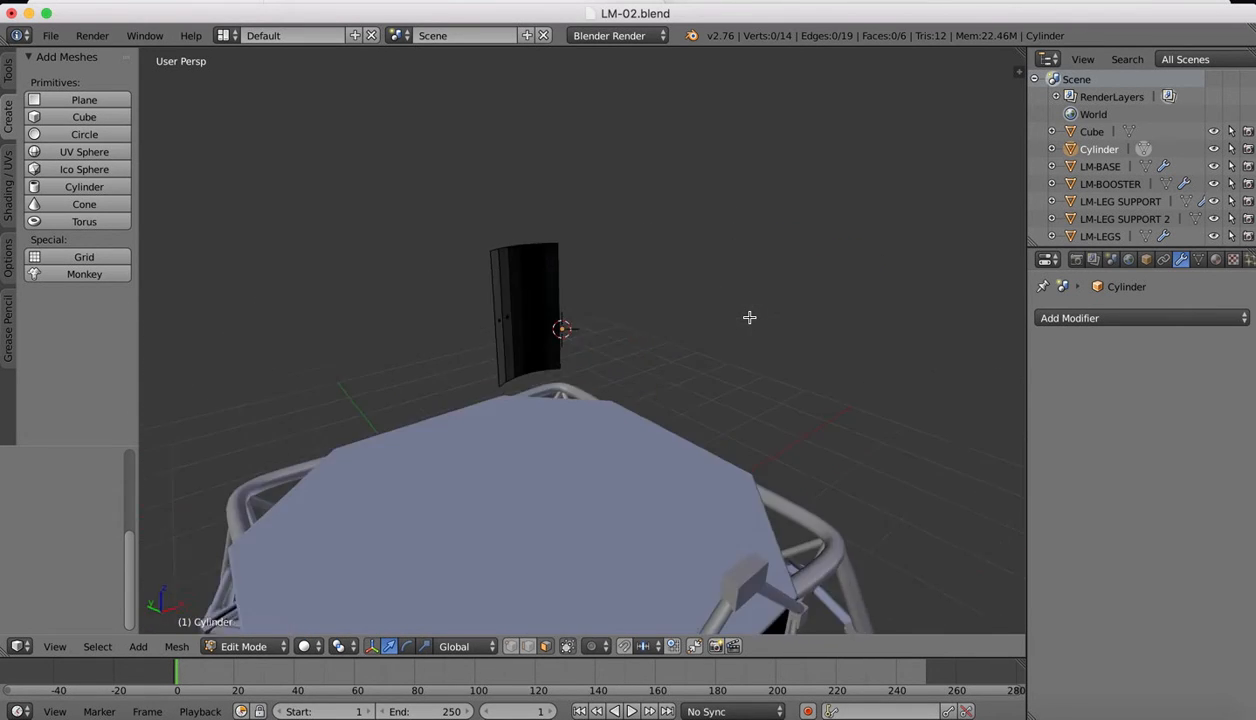
pyautogui.hscroll(5, 749, 317)
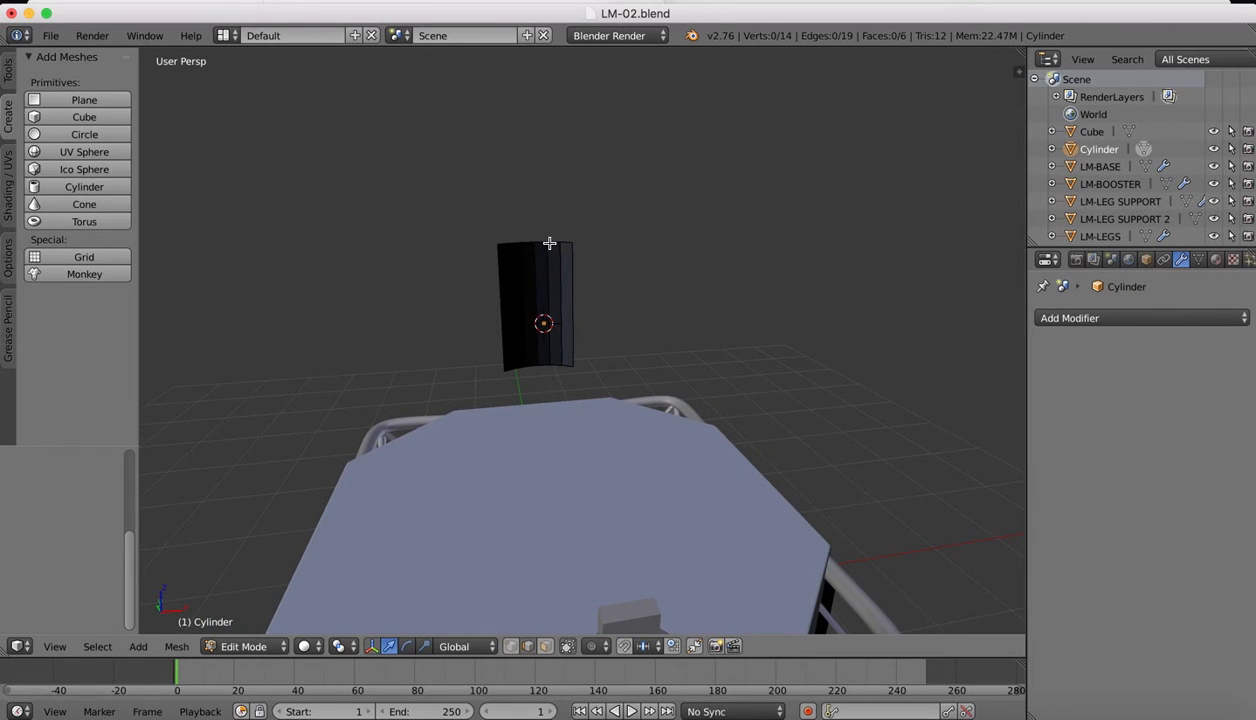
pyautogui.scroll(1, 551, 242)
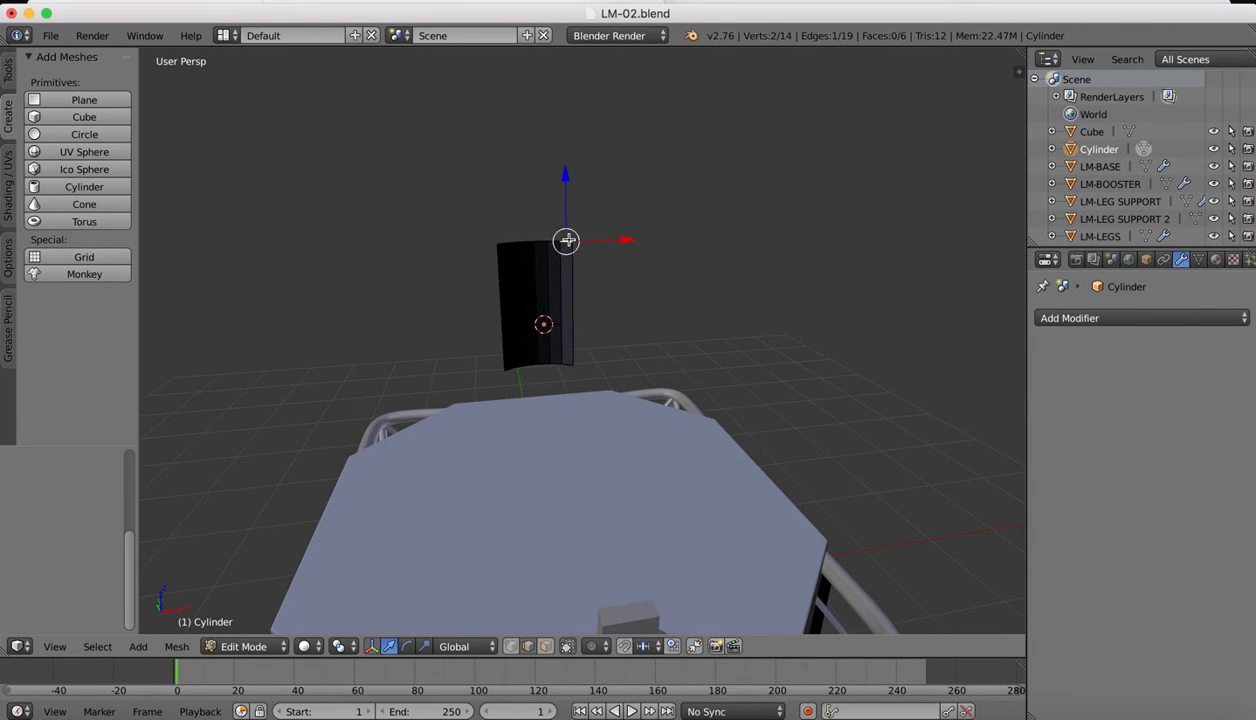
pyautogui.keyDown('alt'); pyautogui.rightClick(525, 242); pyautogui.keyUp('alt')
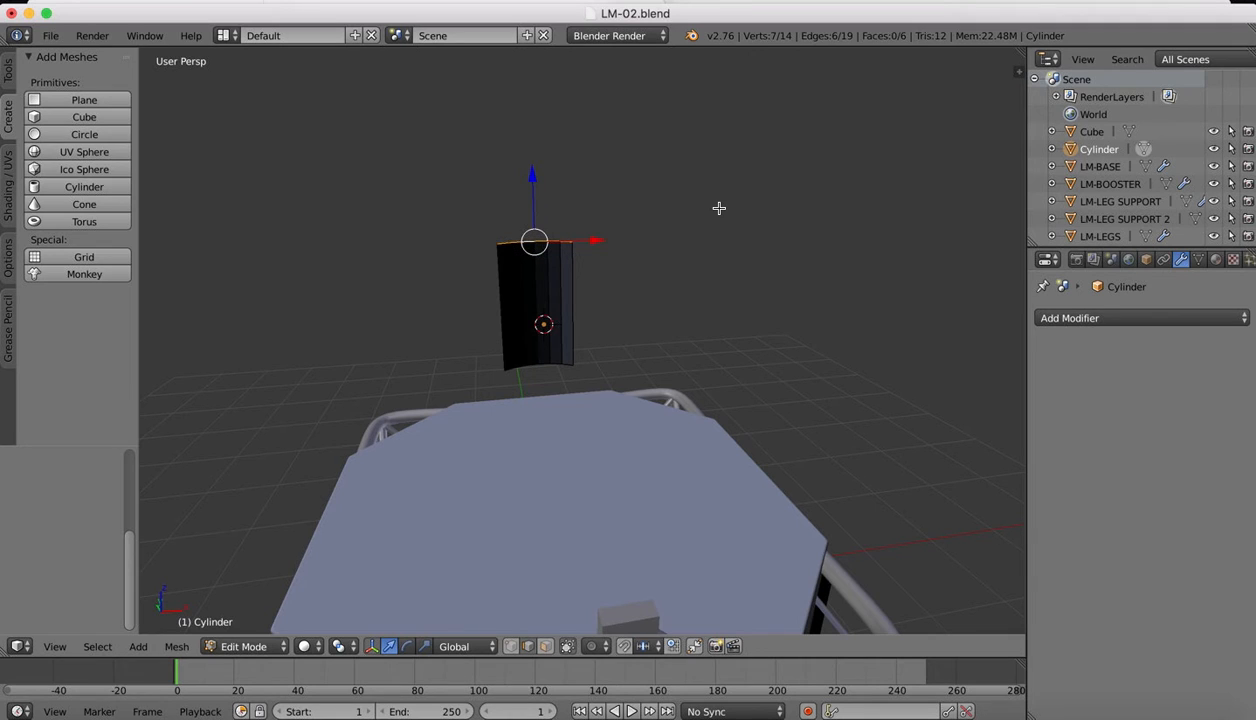
pyautogui.press('s')
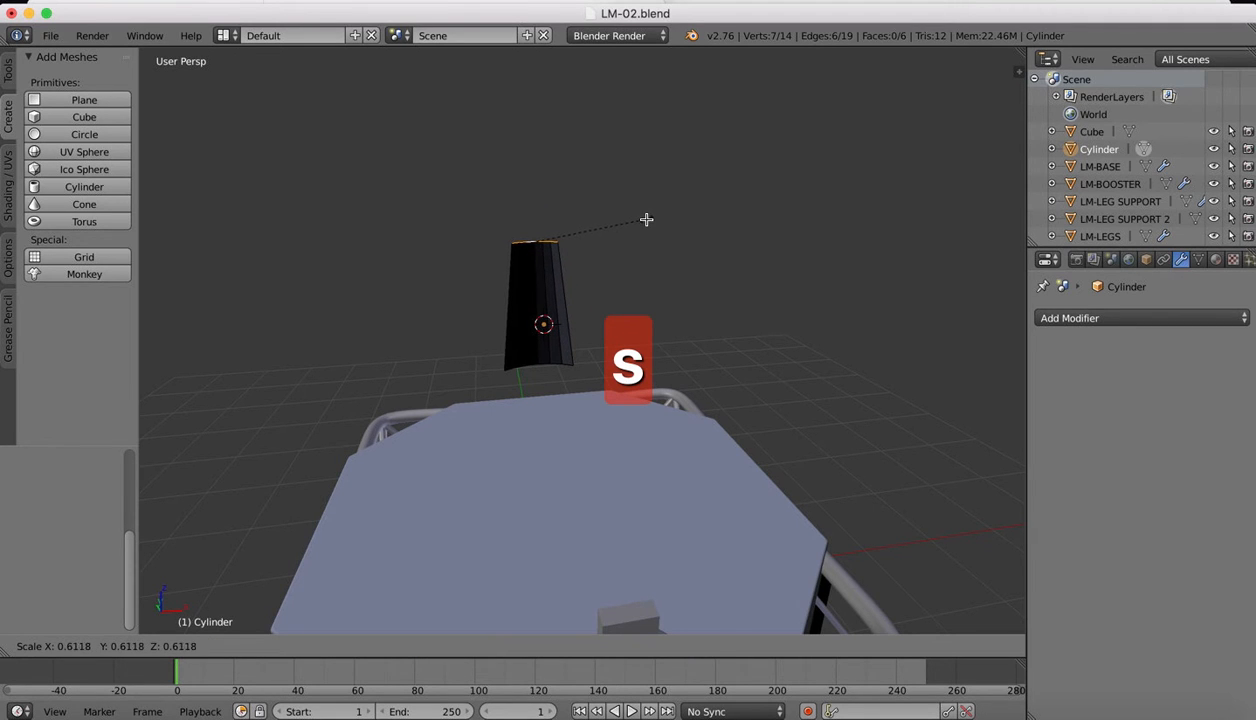
pyautogui.click(646, 219)
pyautogui.click(1057, 714)
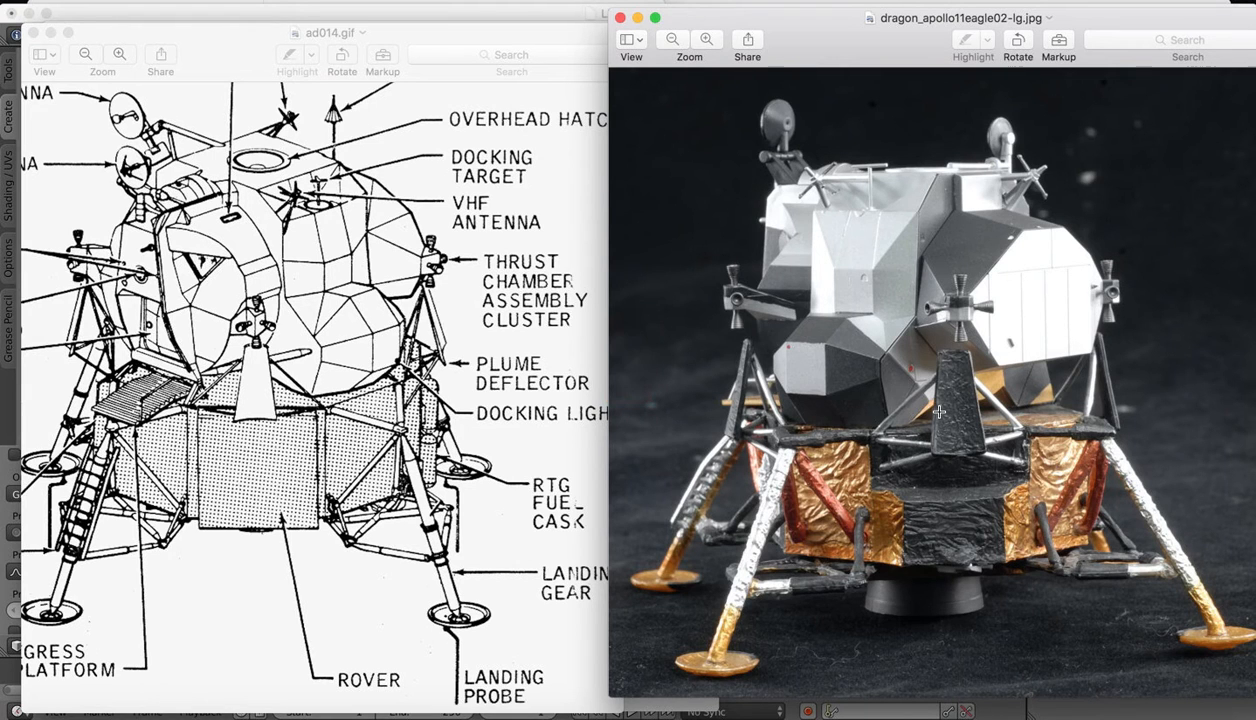
pyautogui.click(1026, 714)
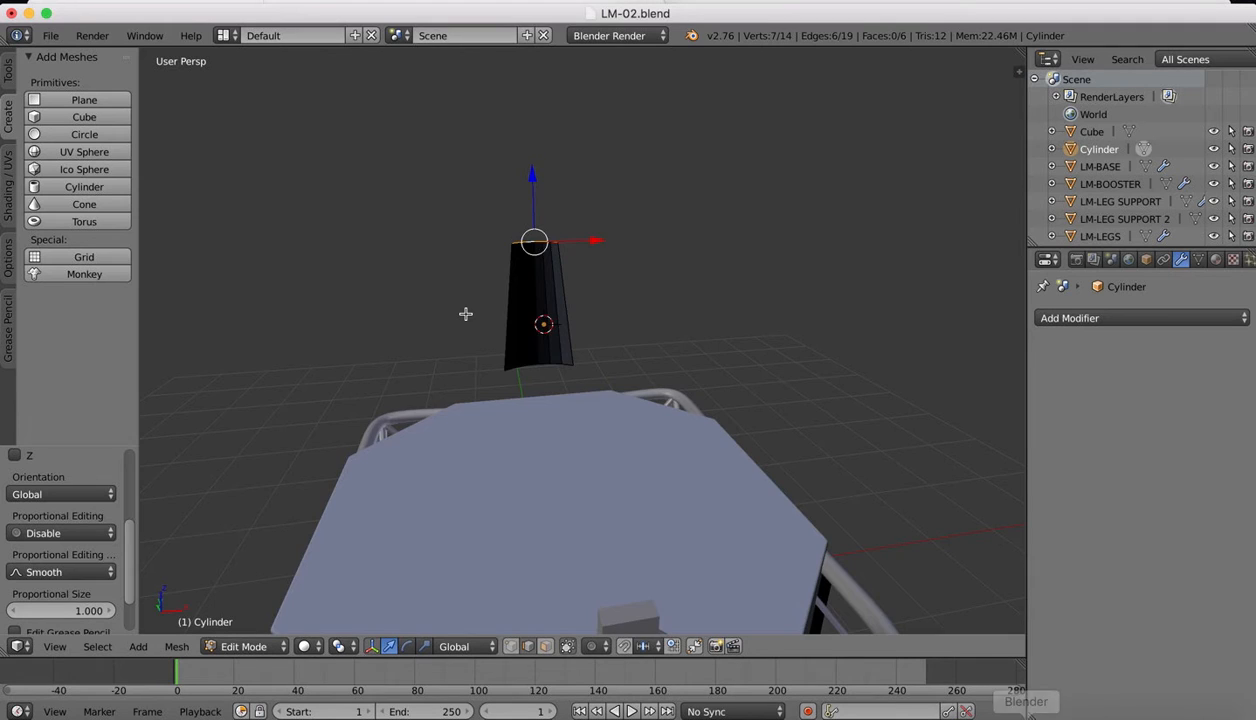
# Step: Add a Solidify modifier to the tapered strip and set its thickness to -0.0620
pyautogui.hscroll(10, 465, 314)
pyautogui.hscroll(4, 575, 330)
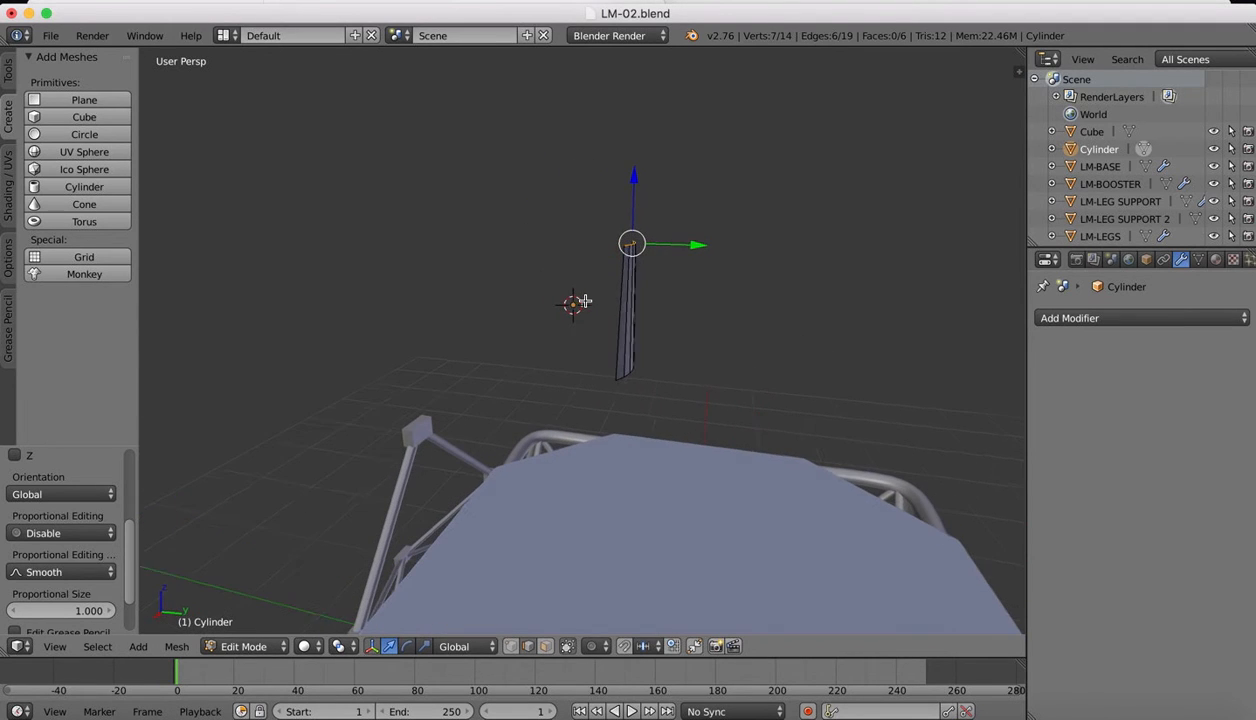
pyautogui.click(1141, 317)
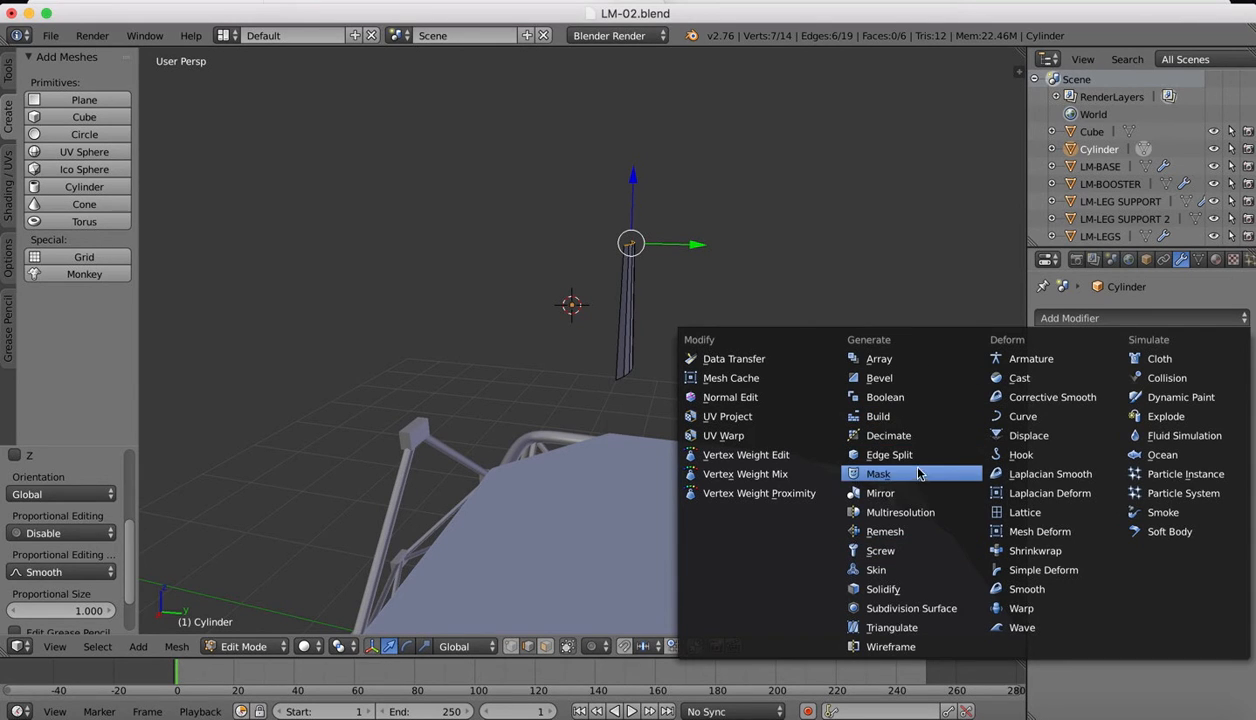
pyautogui.click(878, 589)
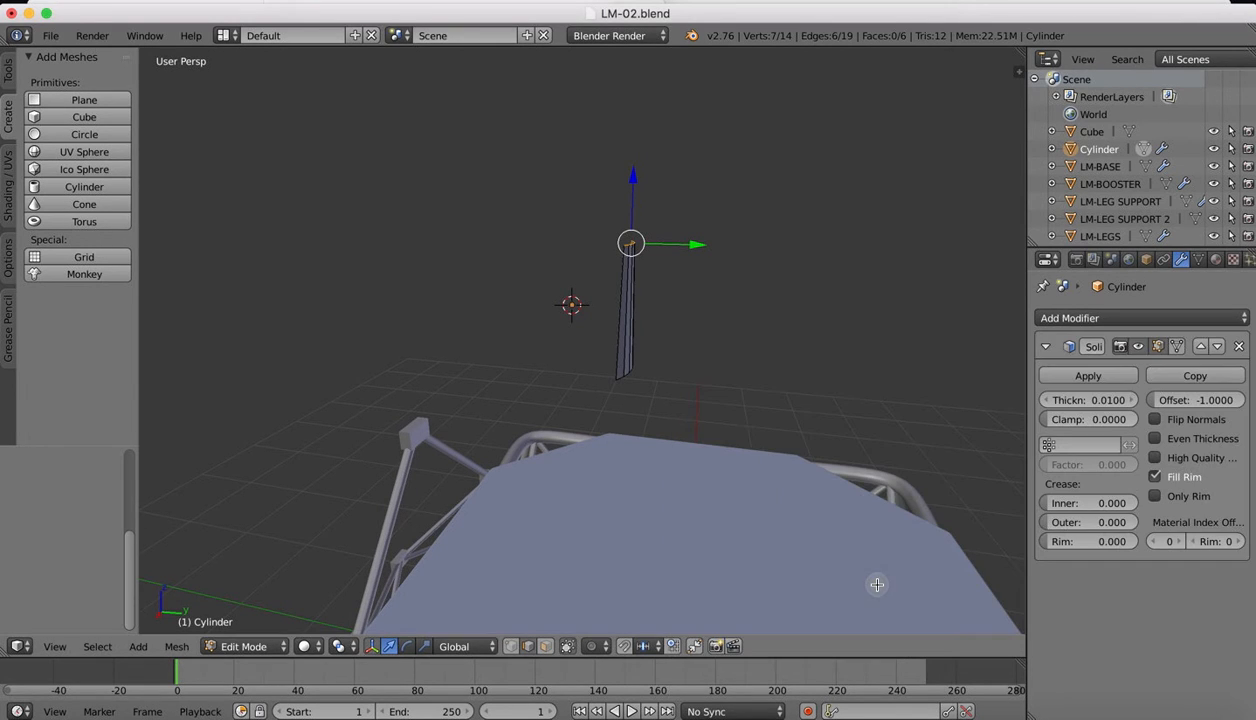
pyautogui.moveTo(1064, 400); pyautogui.dragTo(1083, 400)
pyautogui.moveTo(515, 240); pyautogui.dragTo(625, 236, button='middle')
pyautogui.moveTo(1112, 400); pyautogui.dragTo(1106, 400)
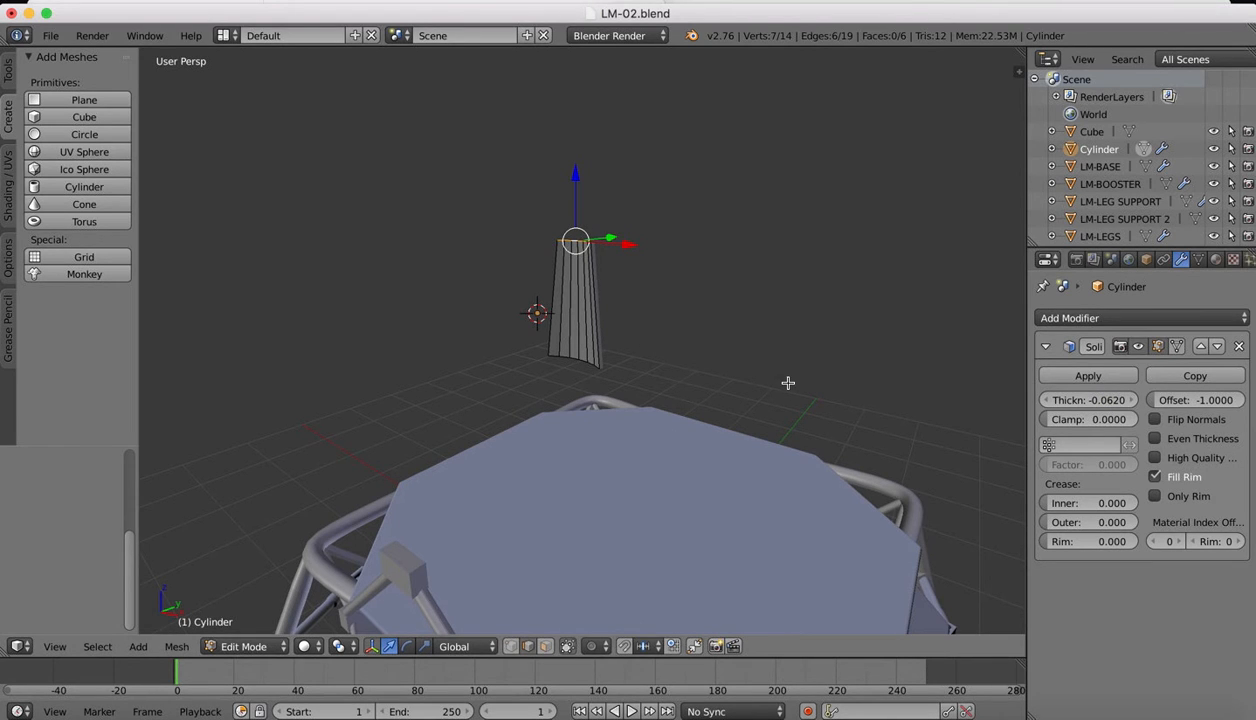
# Step: Return to Object Mode and apply smooth shading to the tapered deflector panel
pyautogui.press('Tab')
pyautogui.moveTo(665, 283); pyautogui.dragTo(563, 281, button='middle')
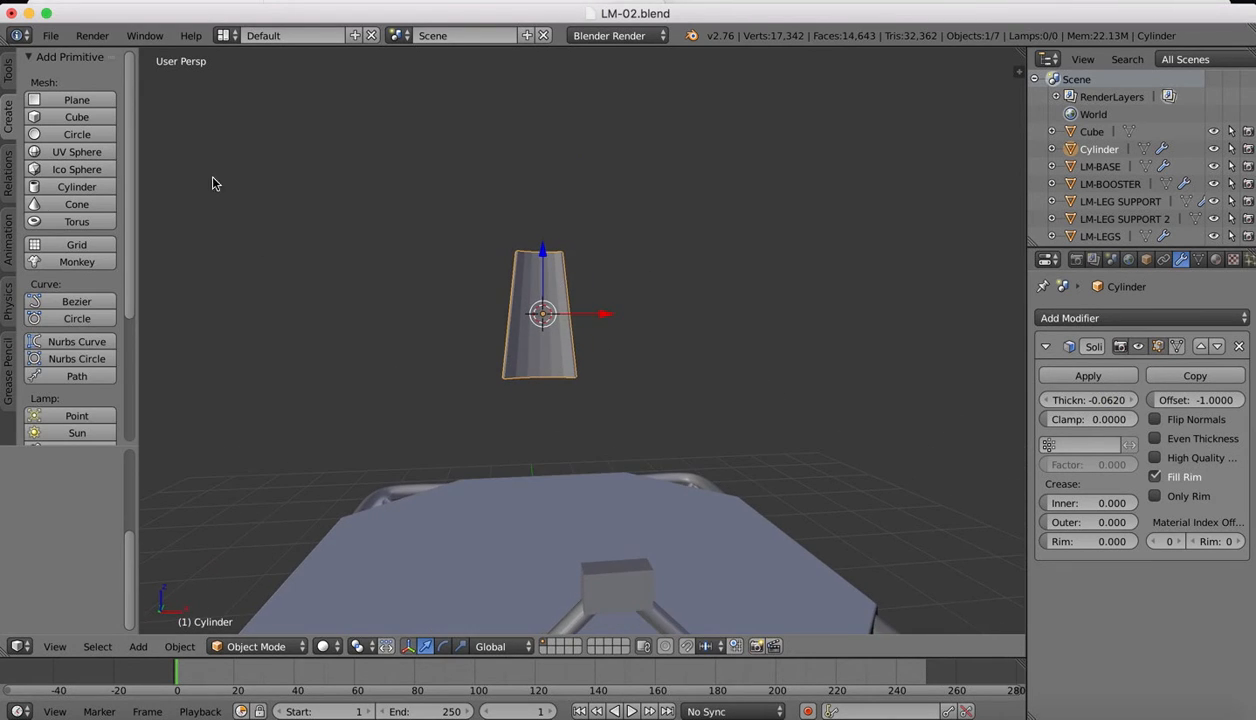
pyautogui.click(7, 68)
pyautogui.click(48, 307)
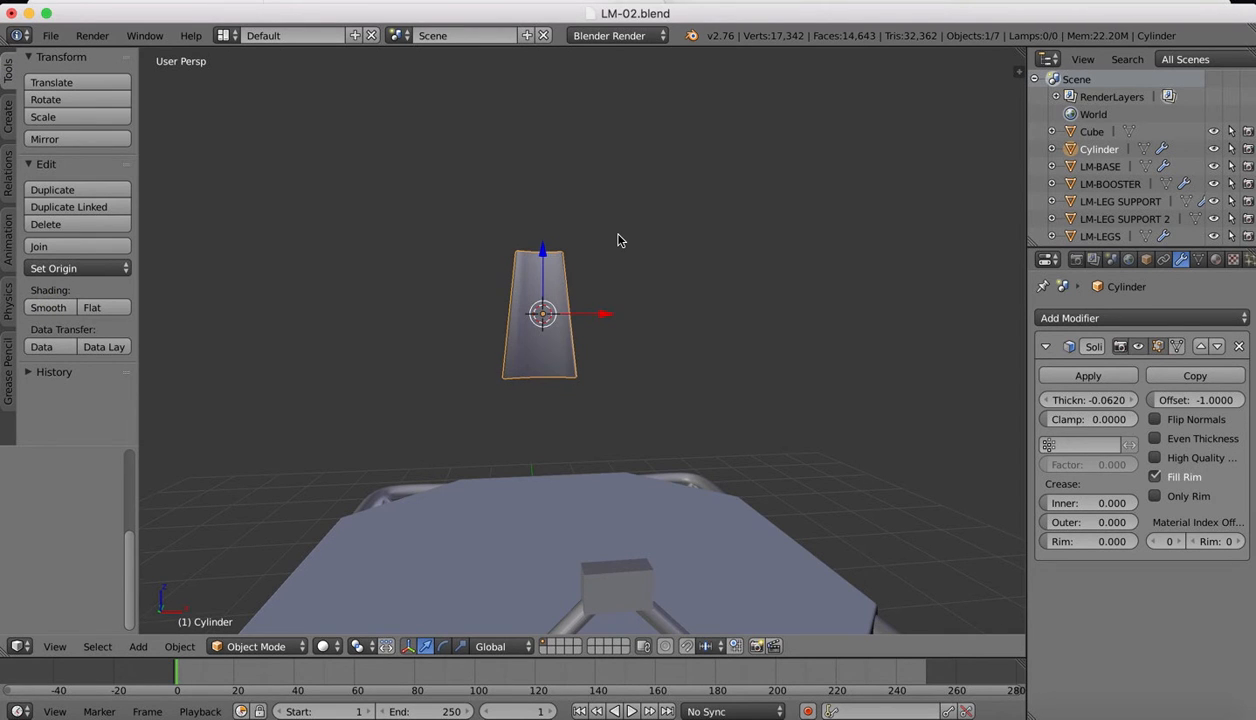
# Step: Move the deflector panel along Y and down along Z to stand just in front of the upper struts of the frame
pyautogui.scroll(-4, 617, 240)
pyautogui.moveTo(617, 240); pyautogui.dragTo(516, 334, button='middle')
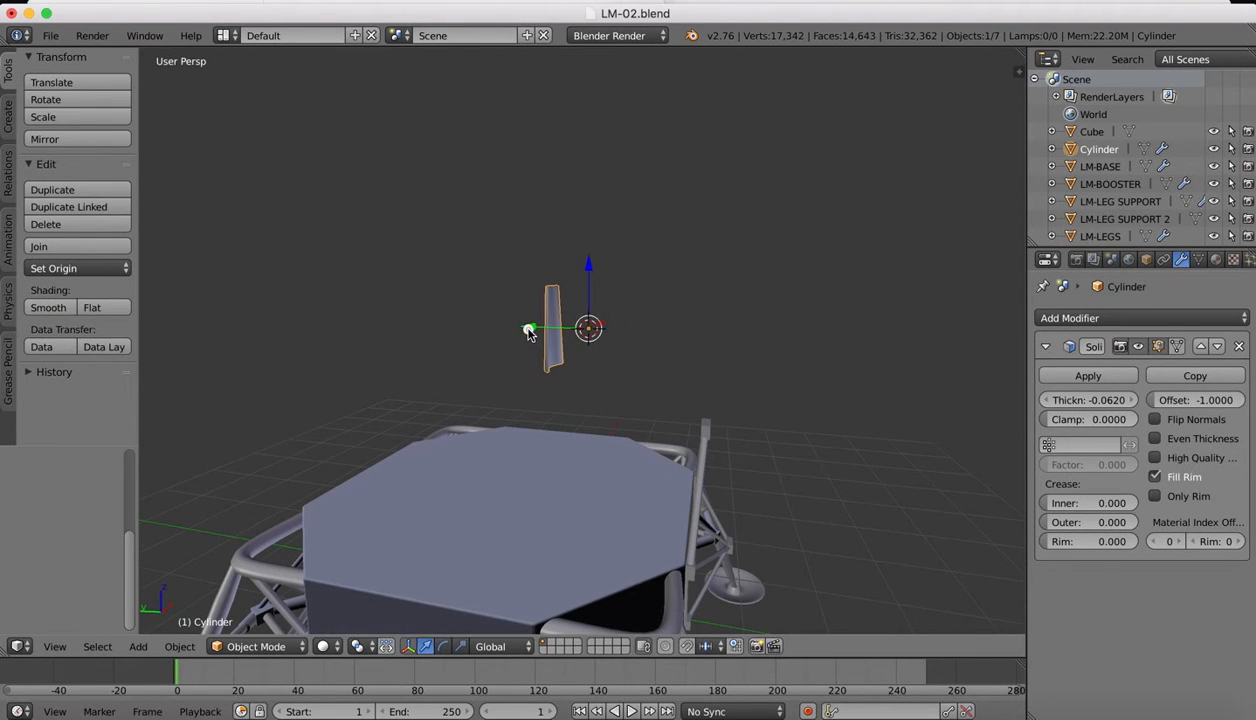
pyautogui.moveTo(528, 331); pyautogui.dragTo(722, 338)
pyautogui.moveTo(768, 289); pyautogui.dragTo(768, 412)
pyautogui.moveTo(768, 412); pyautogui.dragTo(545, 452, button='middle')
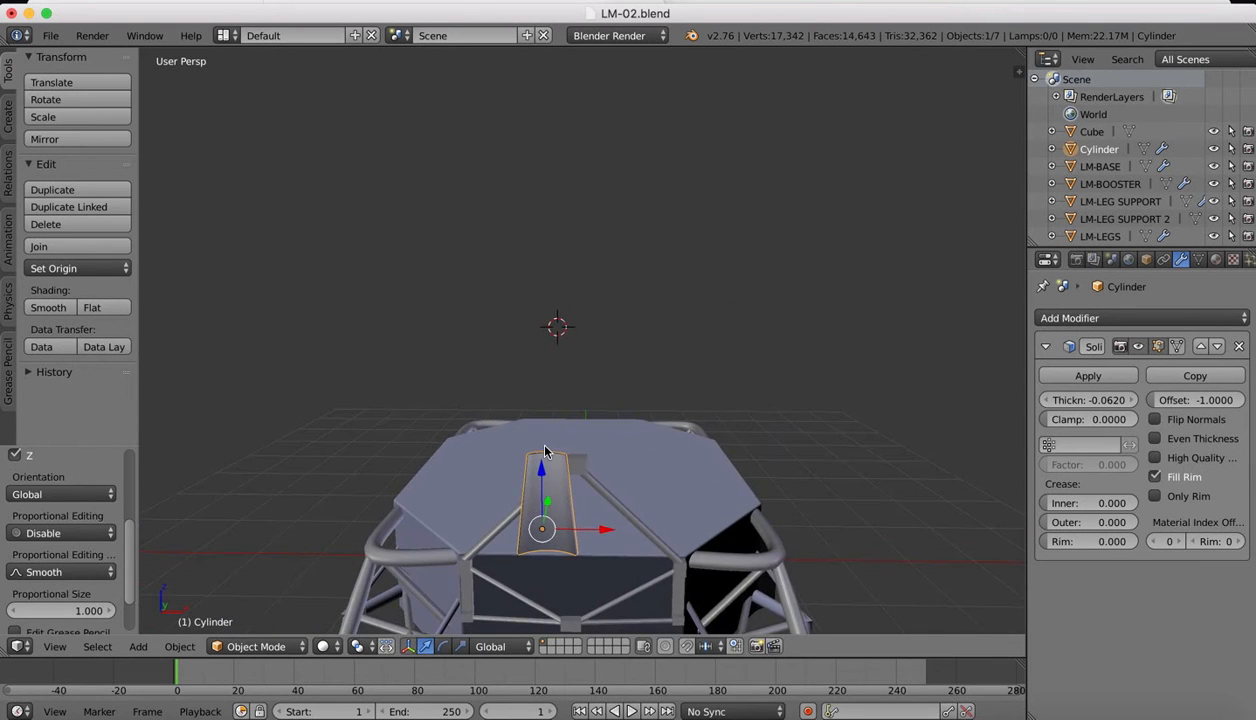
pyautogui.scroll(-5, 545, 452)
pyautogui.scroll(-4, 545, 452)
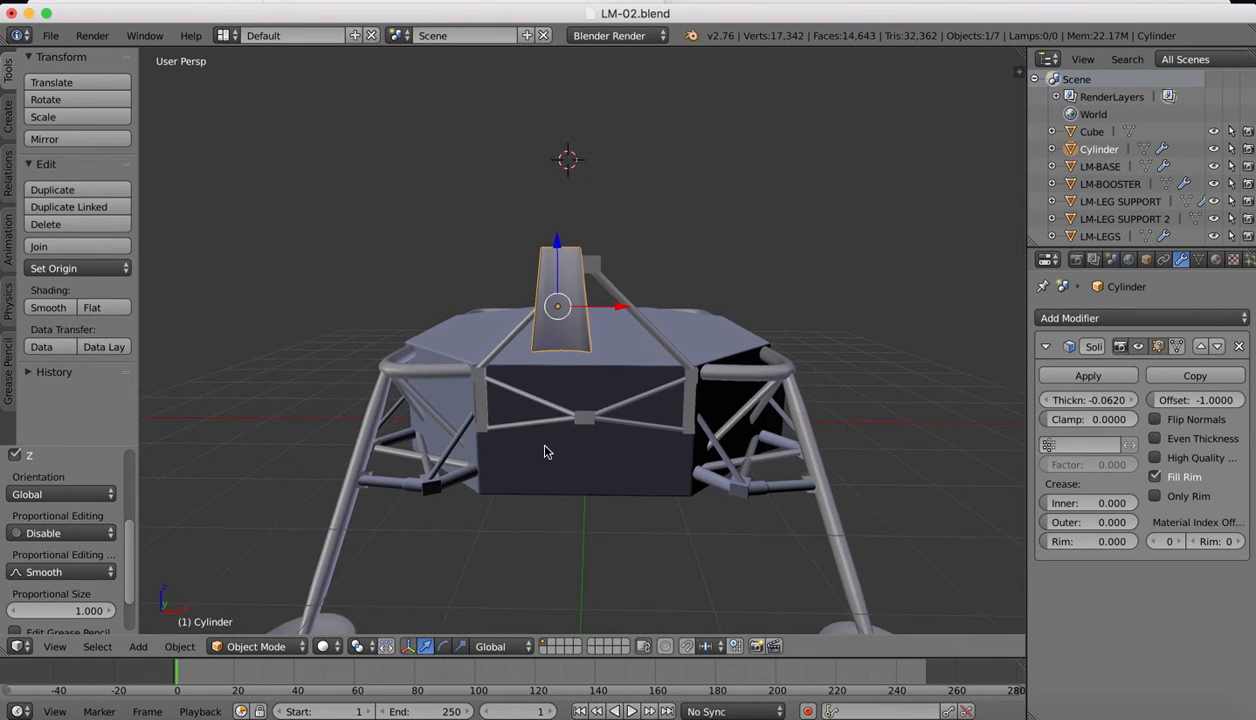
pyautogui.scroll(4, 530, 355)
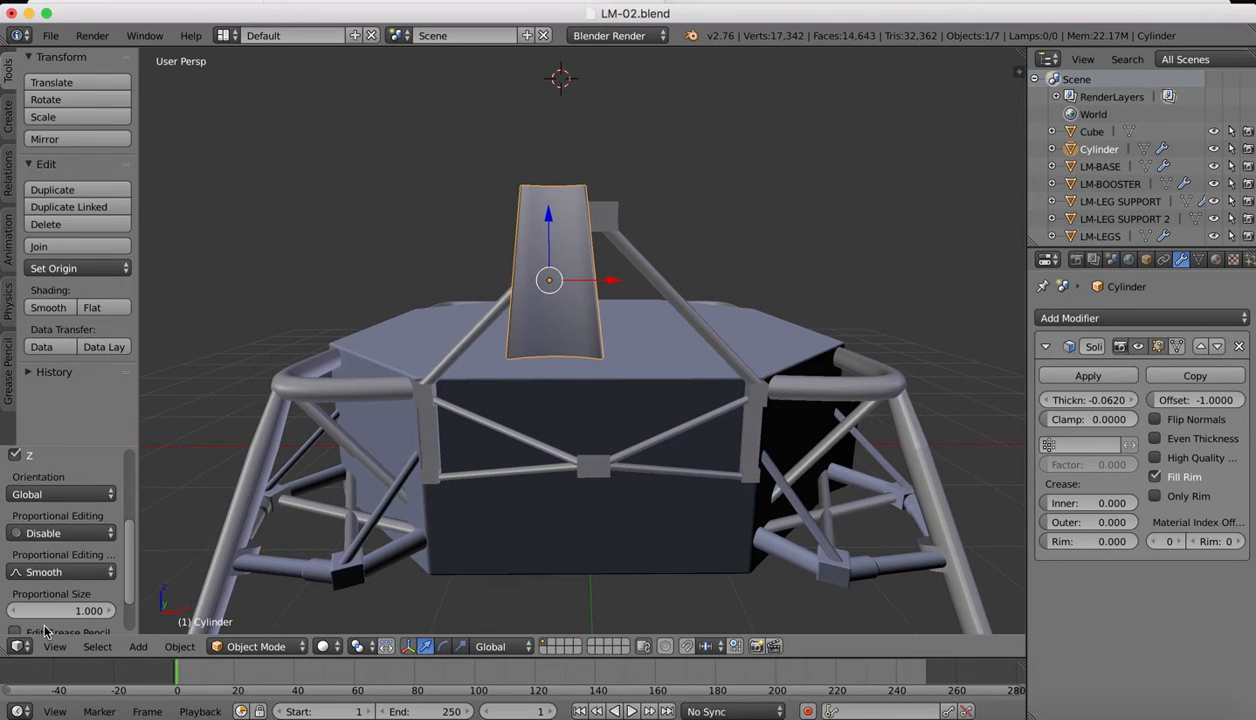
# Step: Centre the deflector panel on the strut frame along X, working in the front view
pyautogui.click(45, 644)
pyautogui.click(76, 523)
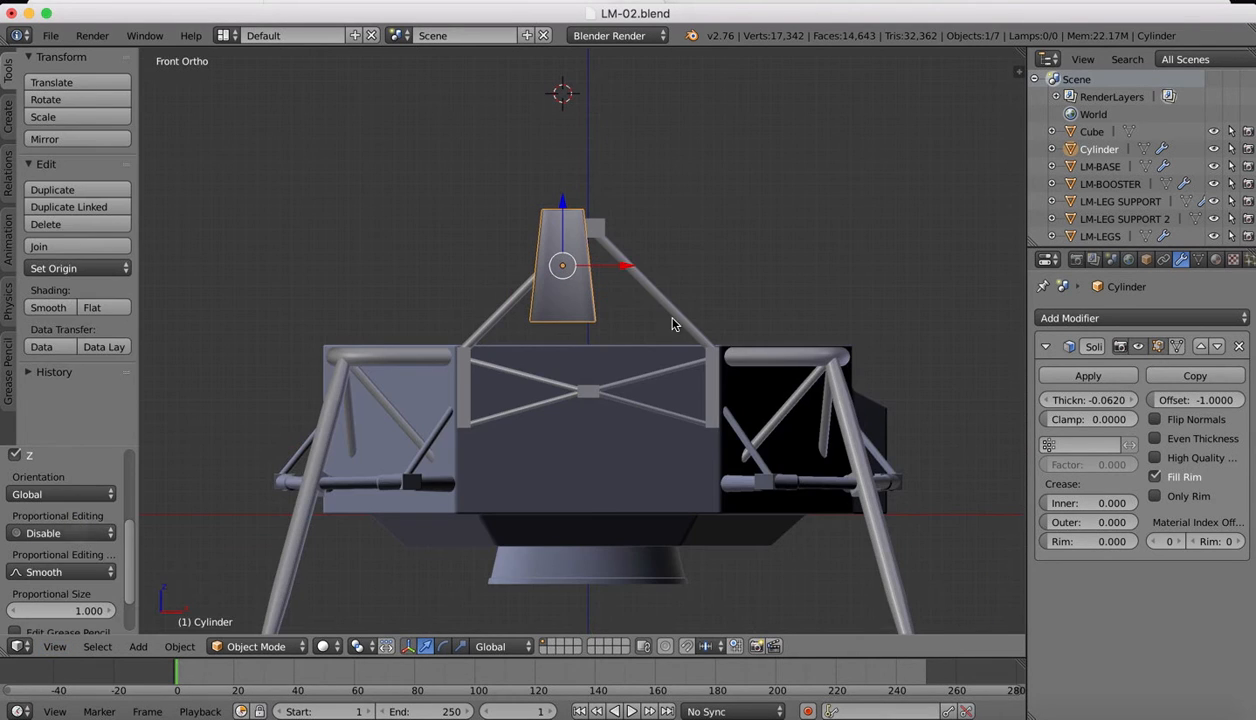
pyautogui.moveTo(622, 275); pyautogui.dragTo(650, 270)
# Step: In Edit Mode, select the deflector panel's bottom edge loop and lower it along Z to just below the central cross-strut joint
pyautogui.press('Tab')
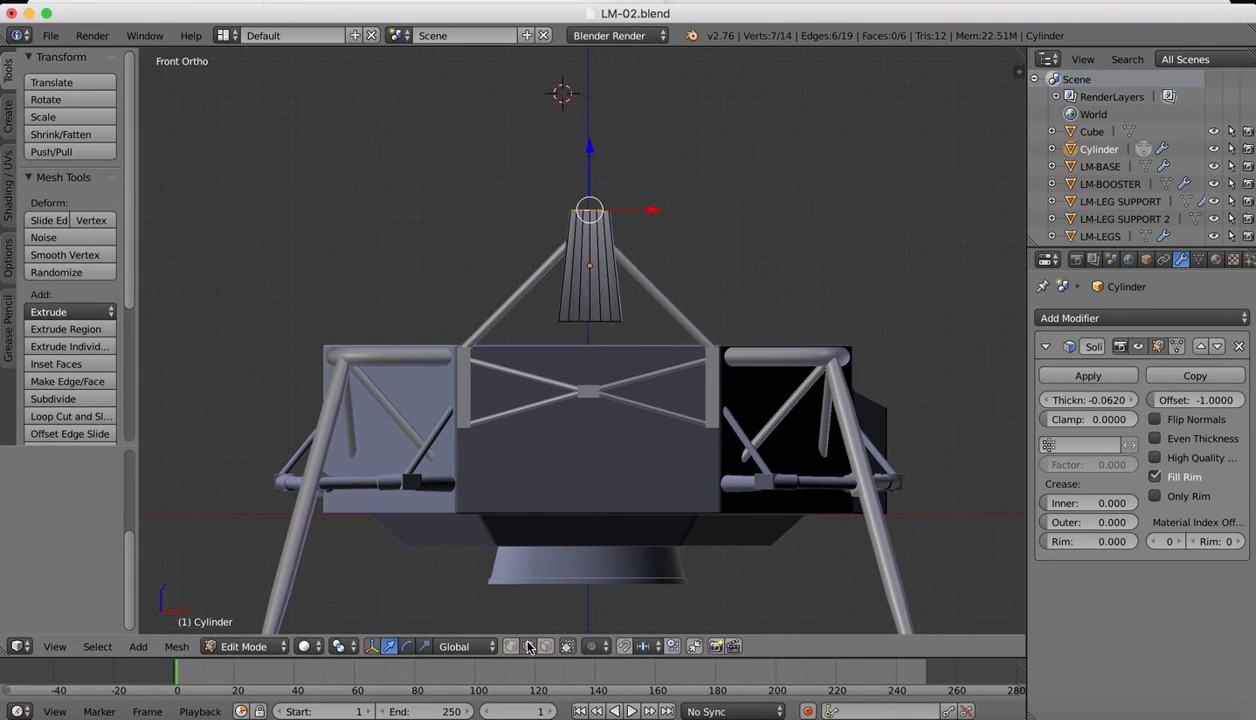
pyautogui.rightClick(584, 320)
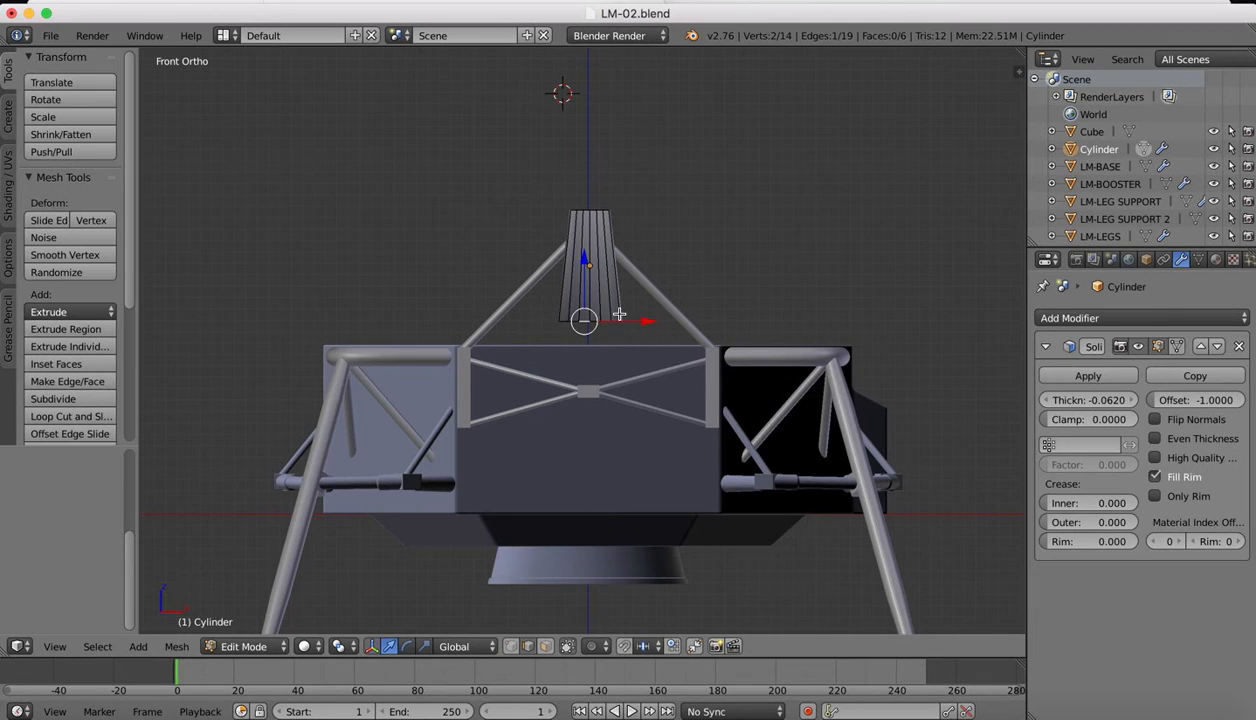
pyautogui.keyDown('alt'); pyautogui.rightClick(616, 318); pyautogui.keyUp('alt')
pyautogui.moveTo(592, 258); pyautogui.dragTo(584, 341)
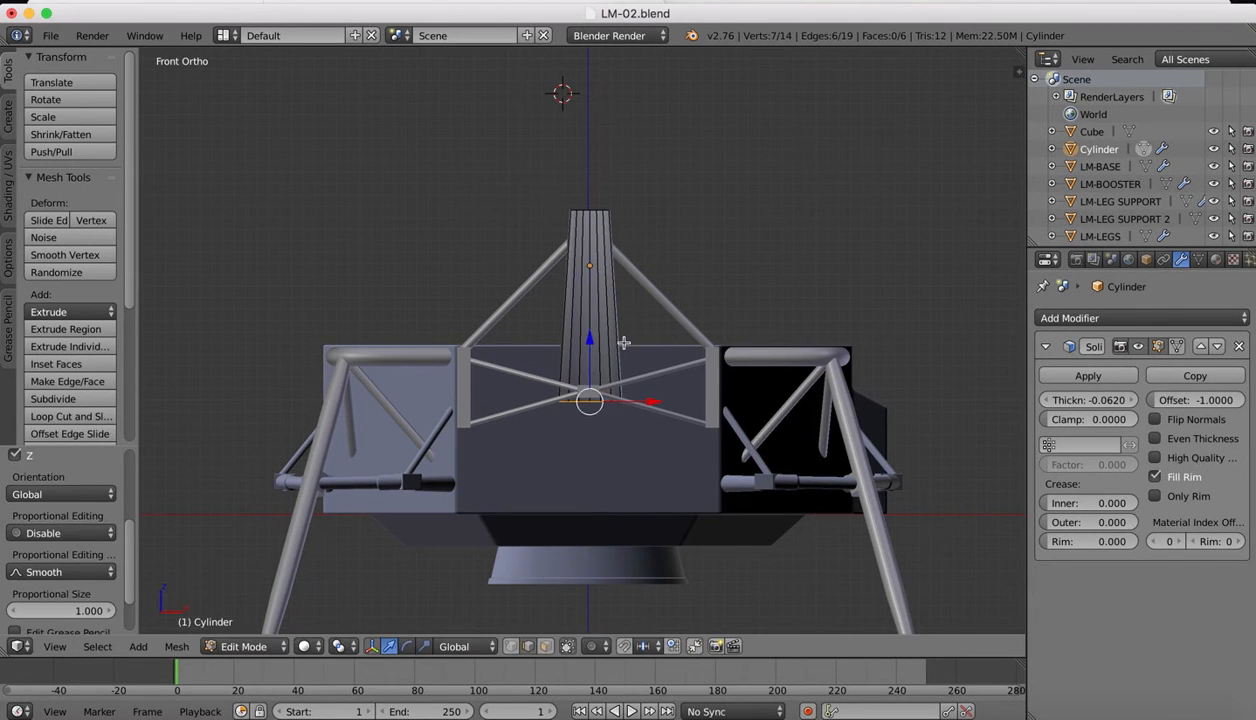
# Step: Scale the panel's bottom edge loop to about 1.57 and push it slightly outward along Y, away from the base
pyautogui.press('s')
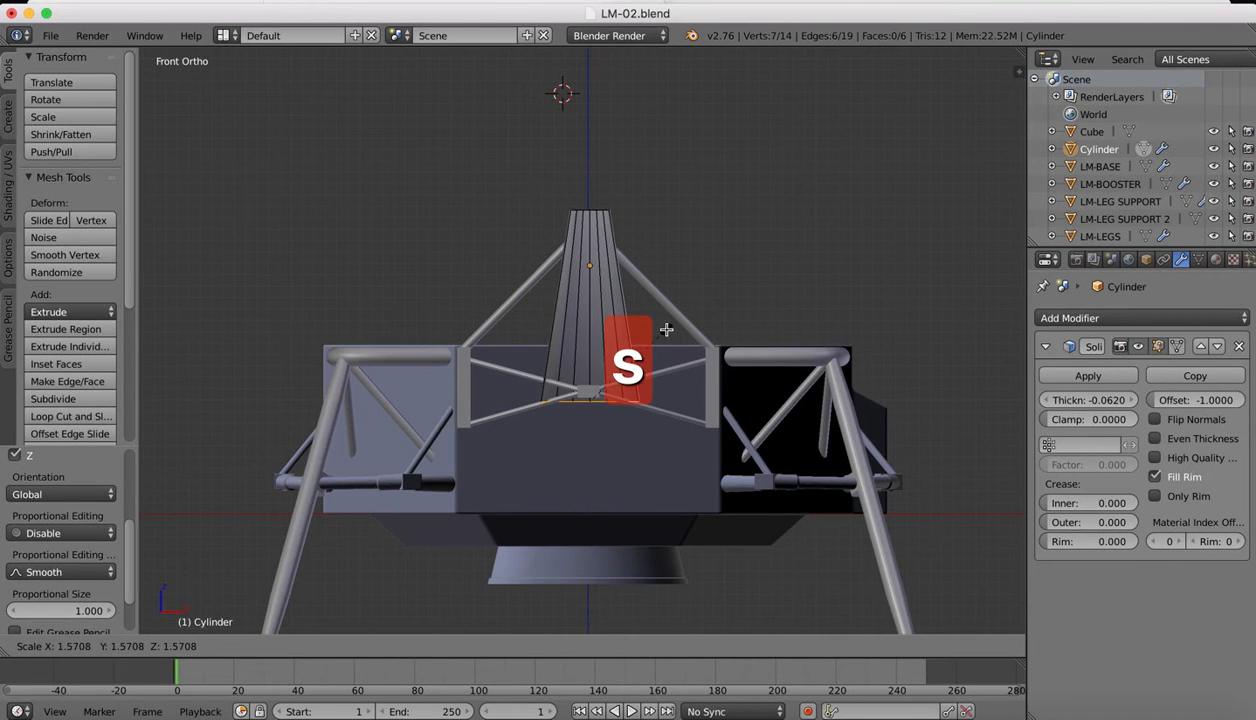
pyautogui.click(666, 329)
pyautogui.moveTo(666, 329); pyautogui.dragTo(742, 441, button='middle')
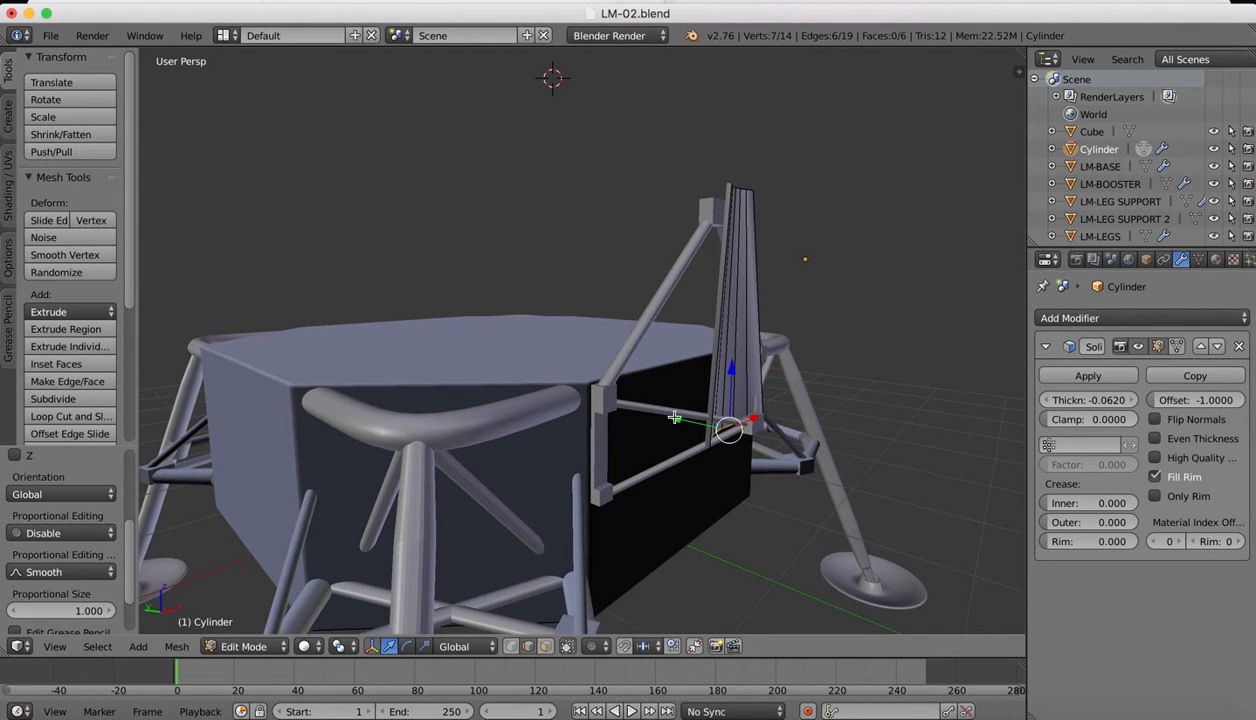
pyautogui.moveTo(675, 418); pyautogui.dragTo(715, 422)
# Step: Select the panel's top edge loop and move it inward along Y toward the frame's top block
pyautogui.moveTo(715, 422); pyautogui.dragTo(800, 245, button='middle')
pyautogui.rightClick(764, 219)
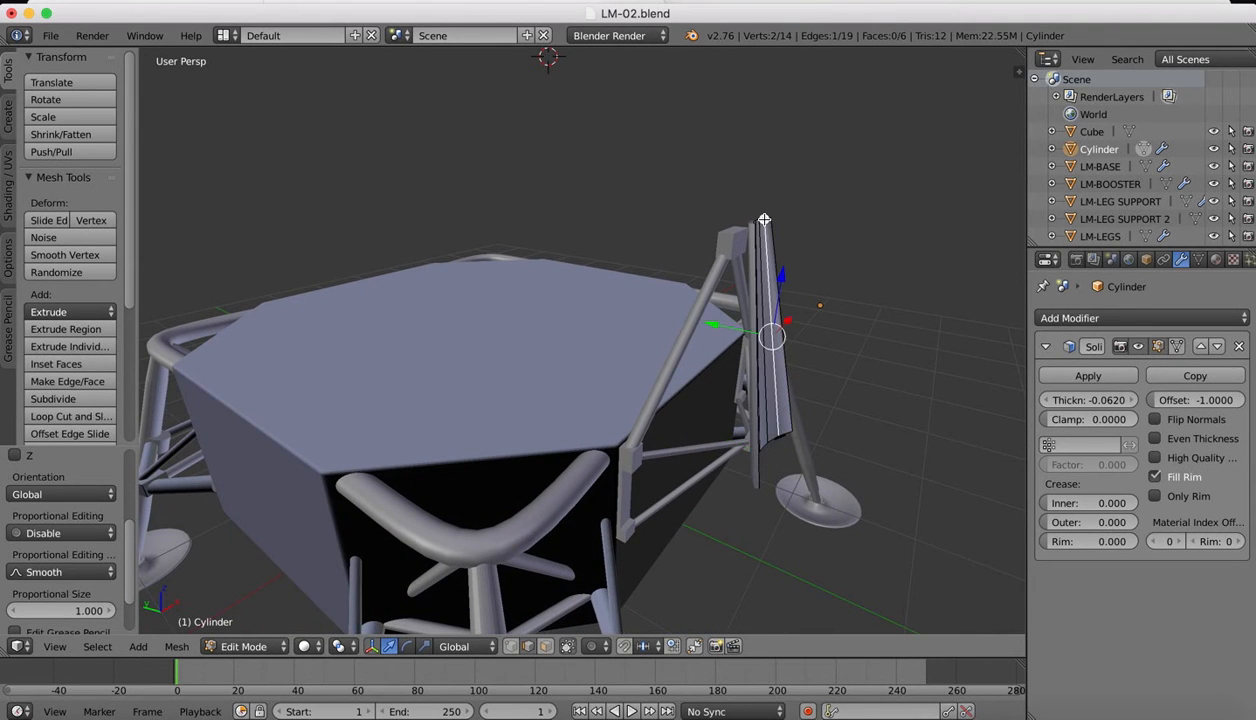
pyautogui.scroll(5, 795, 188)
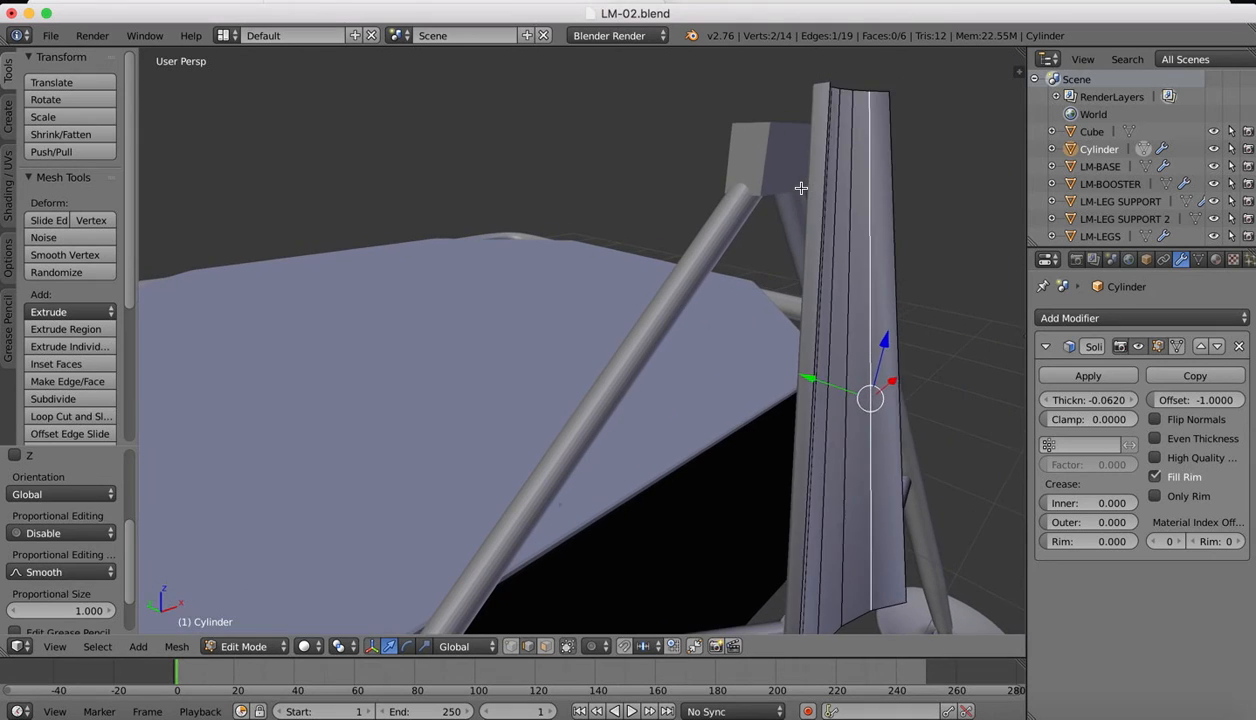
pyautogui.rightClick(856, 94)
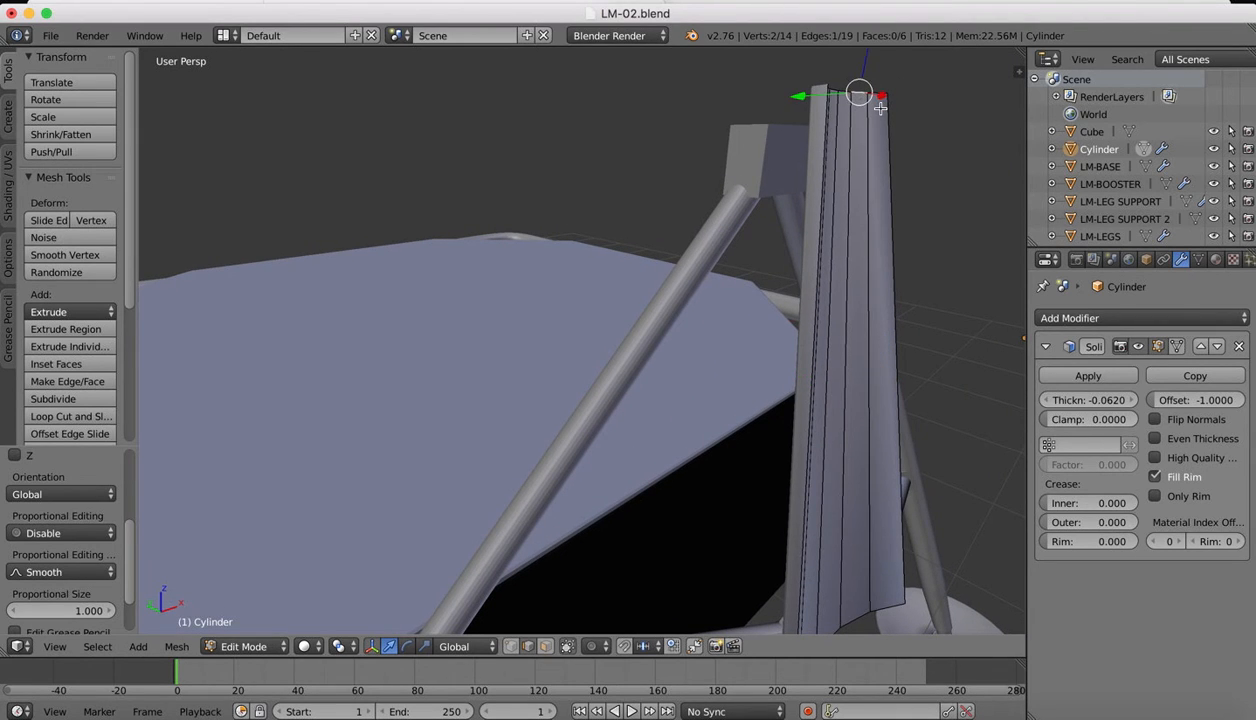
pyautogui.keyDown('alt'); pyautogui.rightClick(834, 87); pyautogui.keyUp('alt')
pyautogui.moveTo(790, 120); pyautogui.dragTo(824, 121, button='middle')
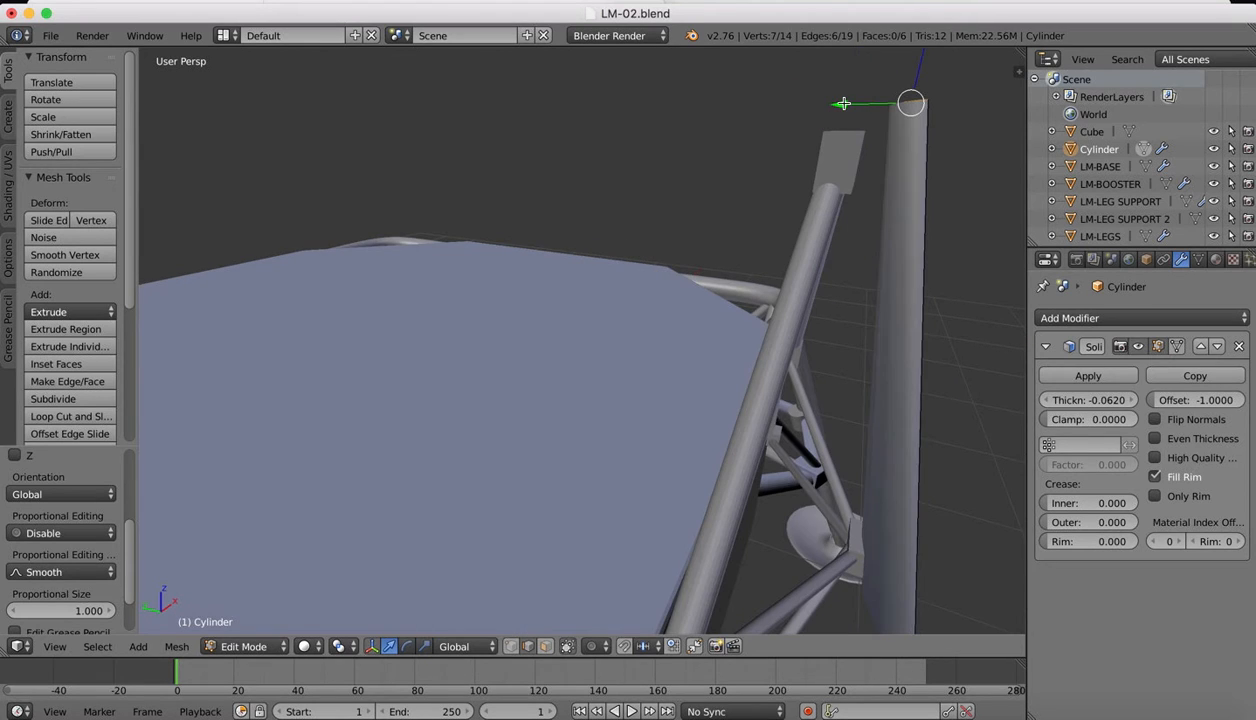
pyautogui.moveTo(843, 104); pyautogui.dragTo(801, 102)
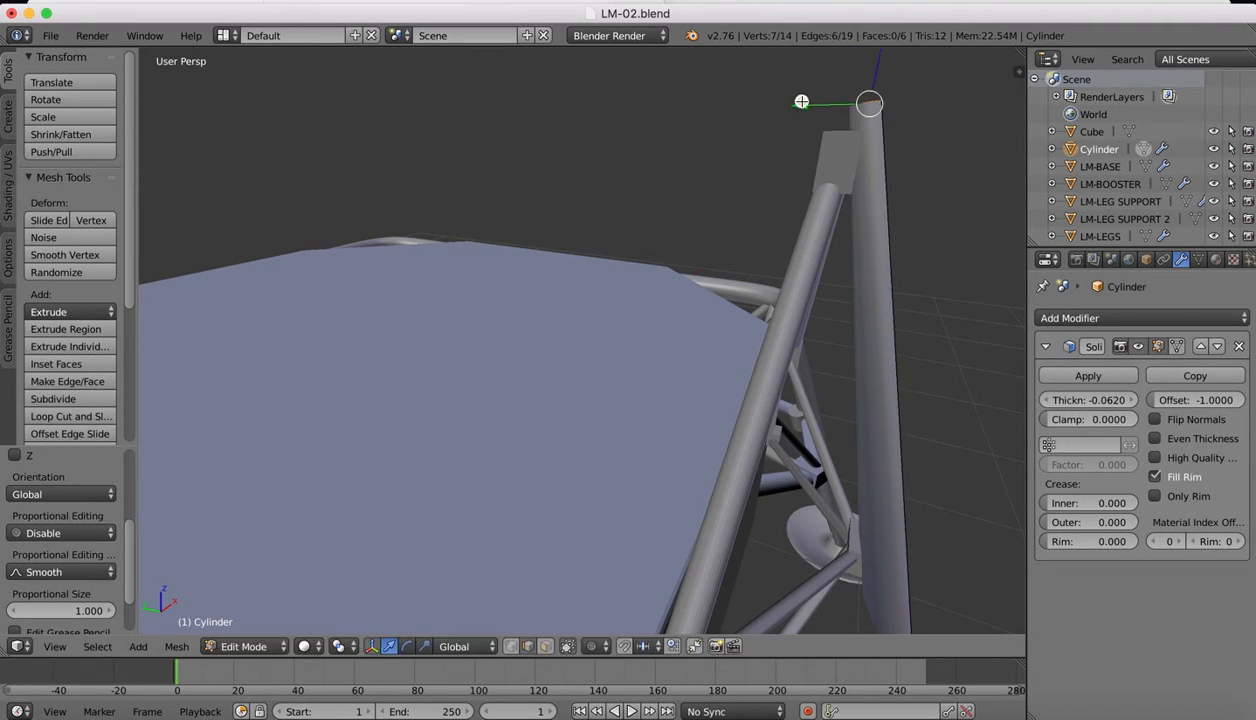
# Step: Fine-tune the top edge loop along Y so the panel rests close against the top block
pyautogui.press('KP_Decimal')
pyautogui.hscroll(-10, 802, 101)
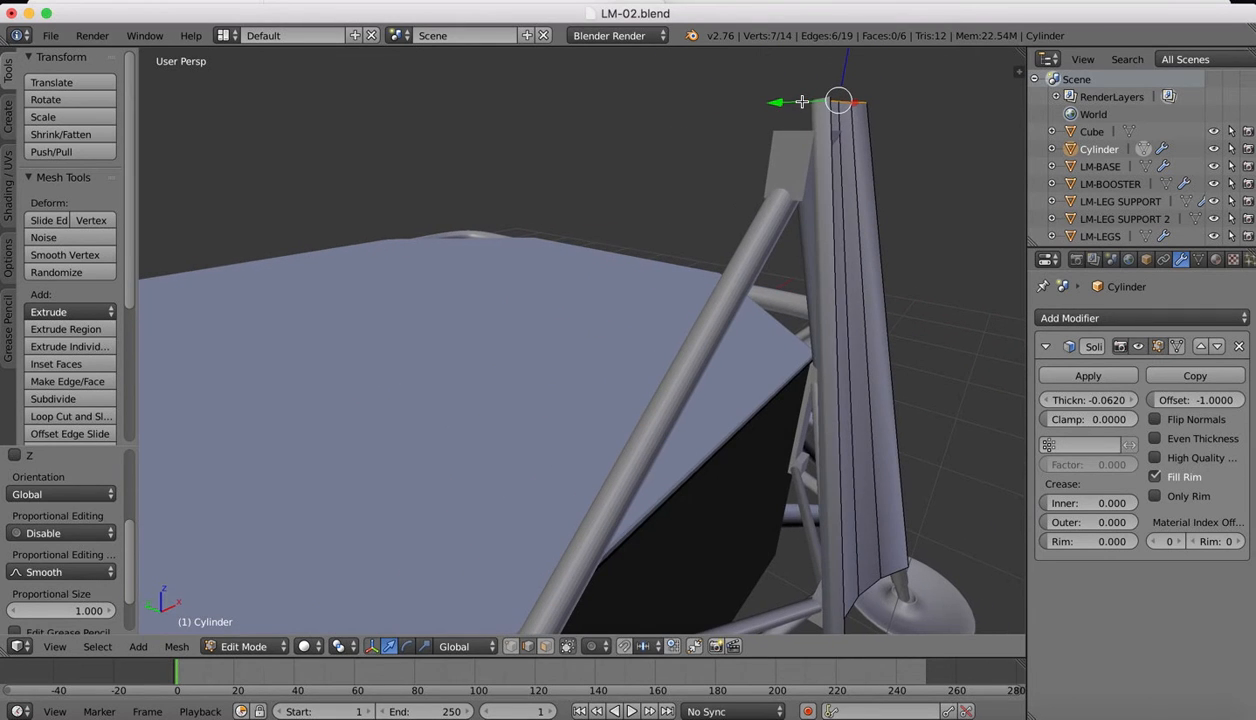
pyautogui.moveTo(776, 104); pyautogui.dragTo(779, 104)
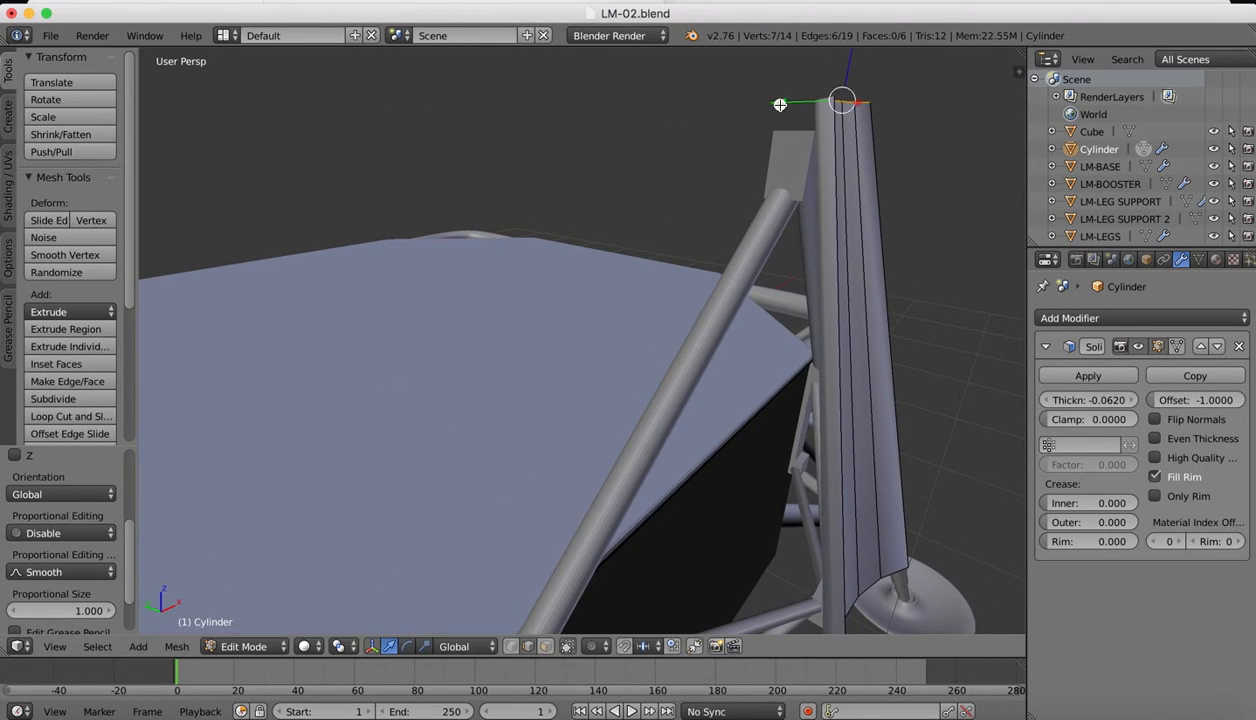
pyautogui.press('KP_Decimal')
pyautogui.hscroll(-10, 695, 99)
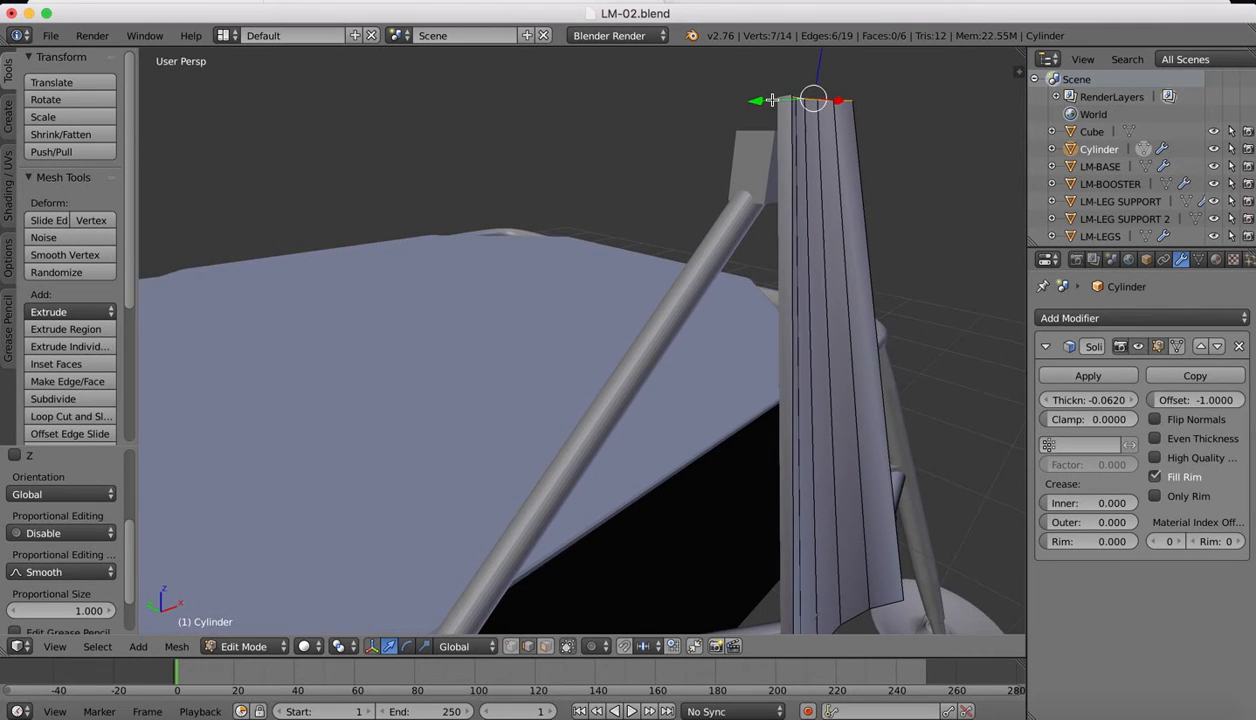
pyautogui.moveTo(757, 101); pyautogui.dragTo(751, 104)
pyautogui.hscroll(-10, 757, 168)
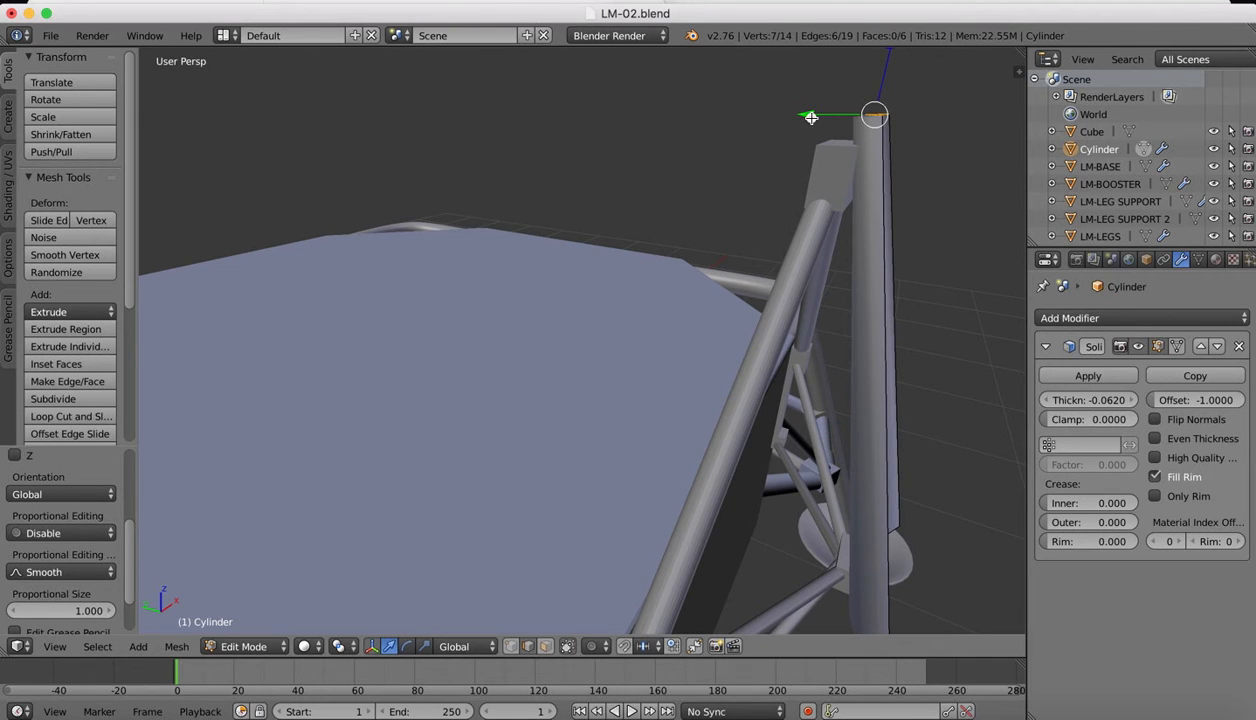
pyautogui.moveTo(811, 118); pyautogui.dragTo(812, 119)
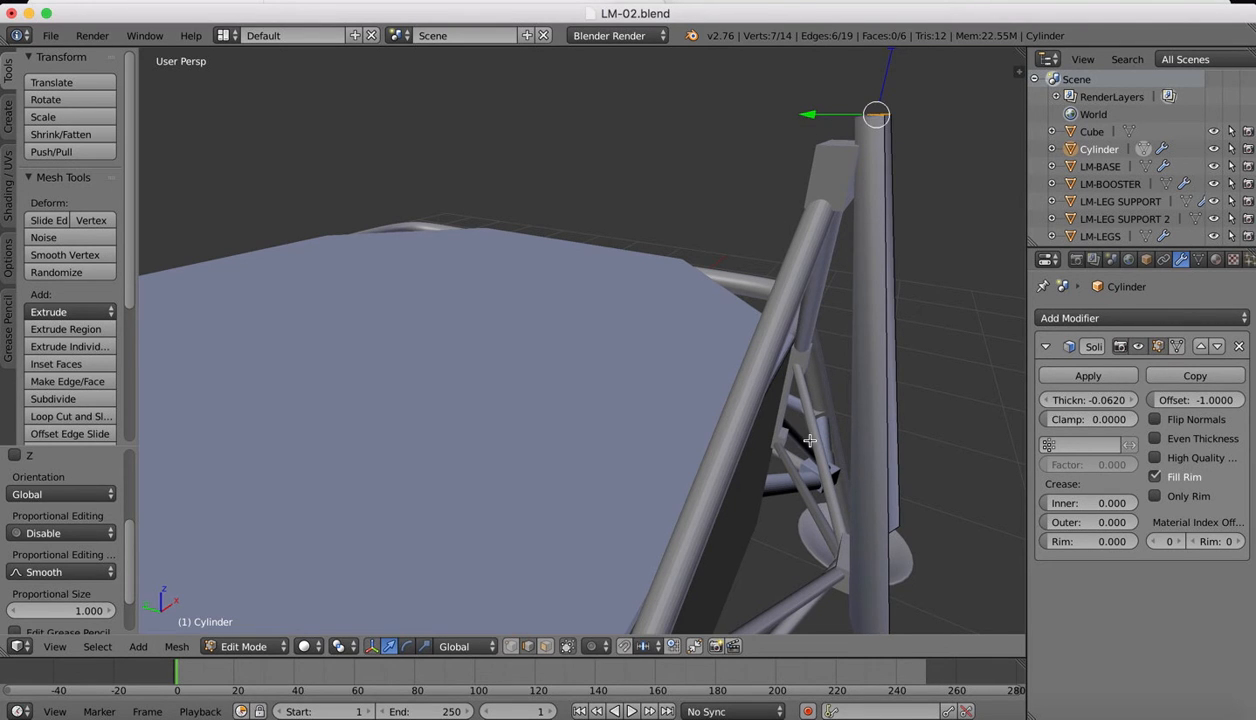
# Step: Select the panel's bottom edge loop, adjust it slightly along Y for the outward tilt, and return to Object Mode
pyautogui.scroll(-10, 810, 440)
pyautogui.hscroll(-5, 810, 440)
pyautogui.hscroll(5, 810, 440)
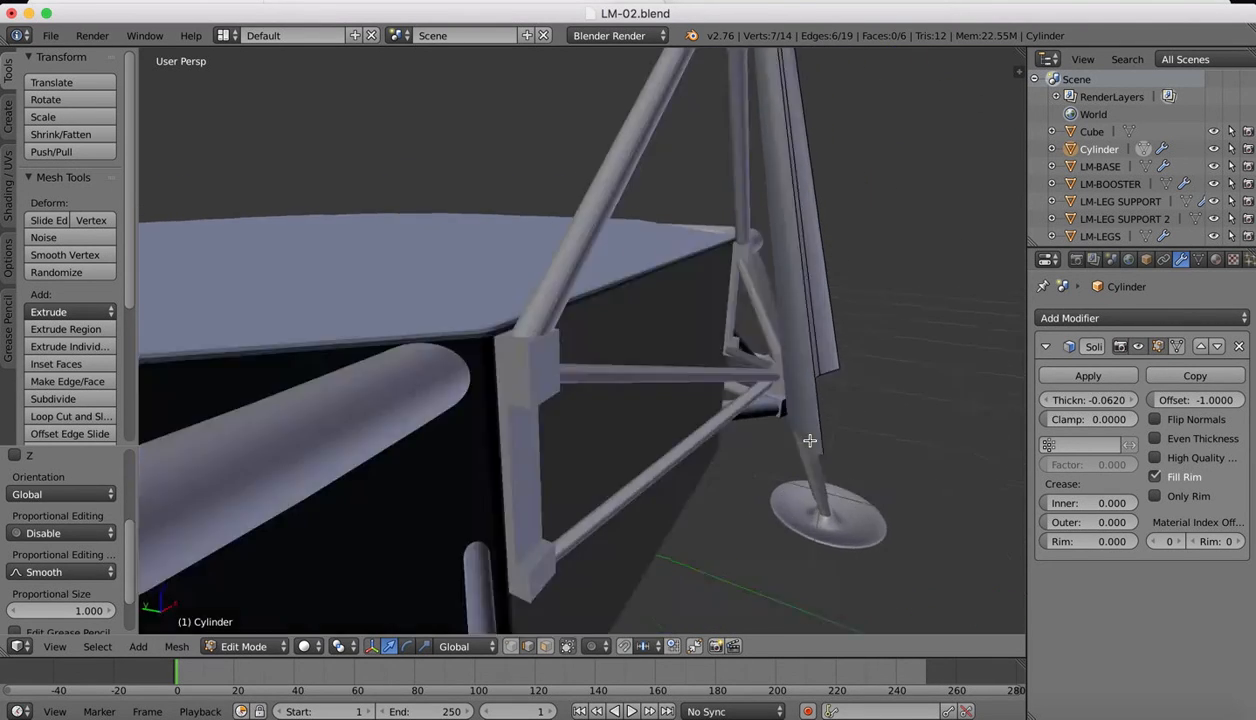
pyautogui.hscroll(-10, 810, 440)
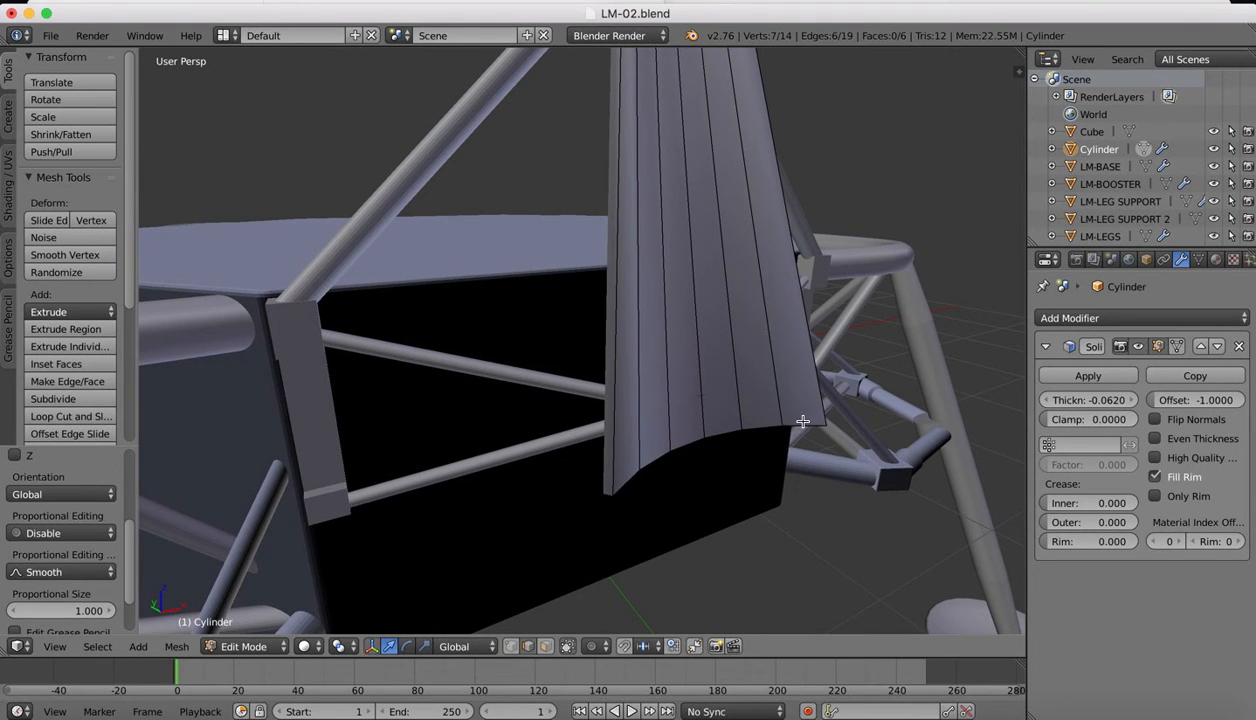
pyautogui.rightClick(802, 422)
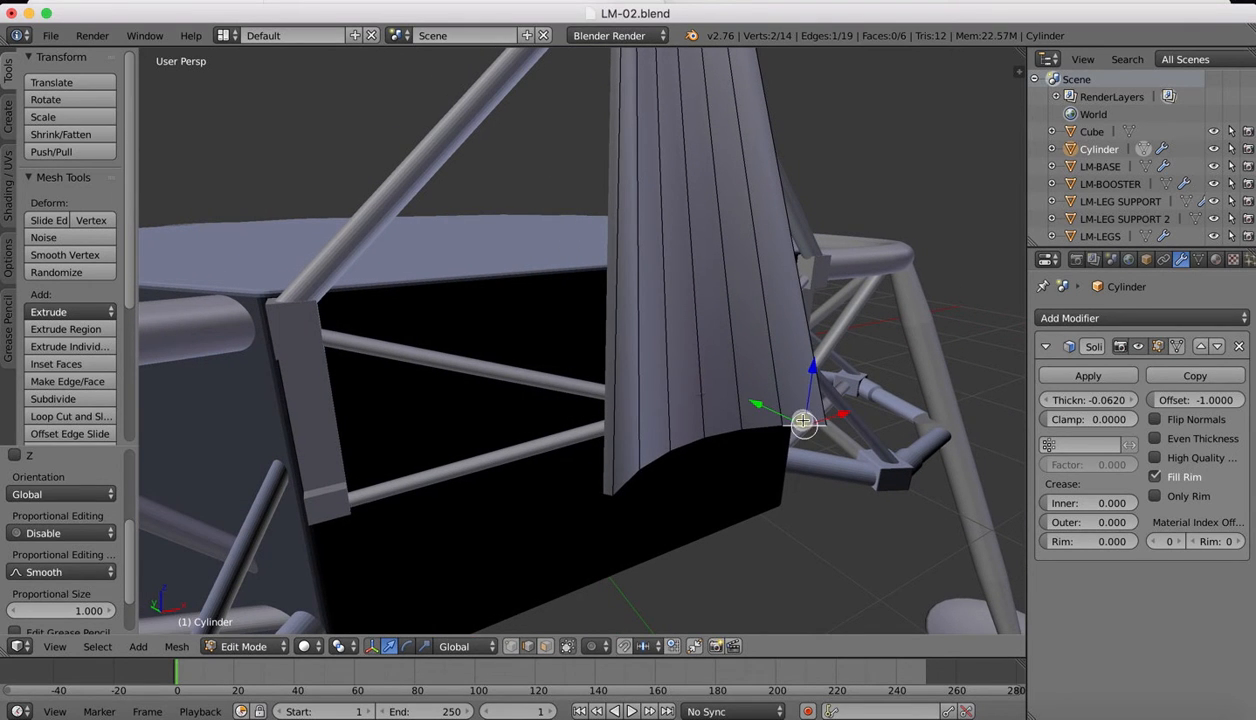
pyautogui.keyDown('alt'); pyautogui.rightClick(723, 429); pyautogui.keyUp('alt')
pyautogui.moveTo(680, 424); pyautogui.dragTo(684, 427)
pyautogui.moveTo(519, 304); pyautogui.dragTo(519, 313, button='middle')
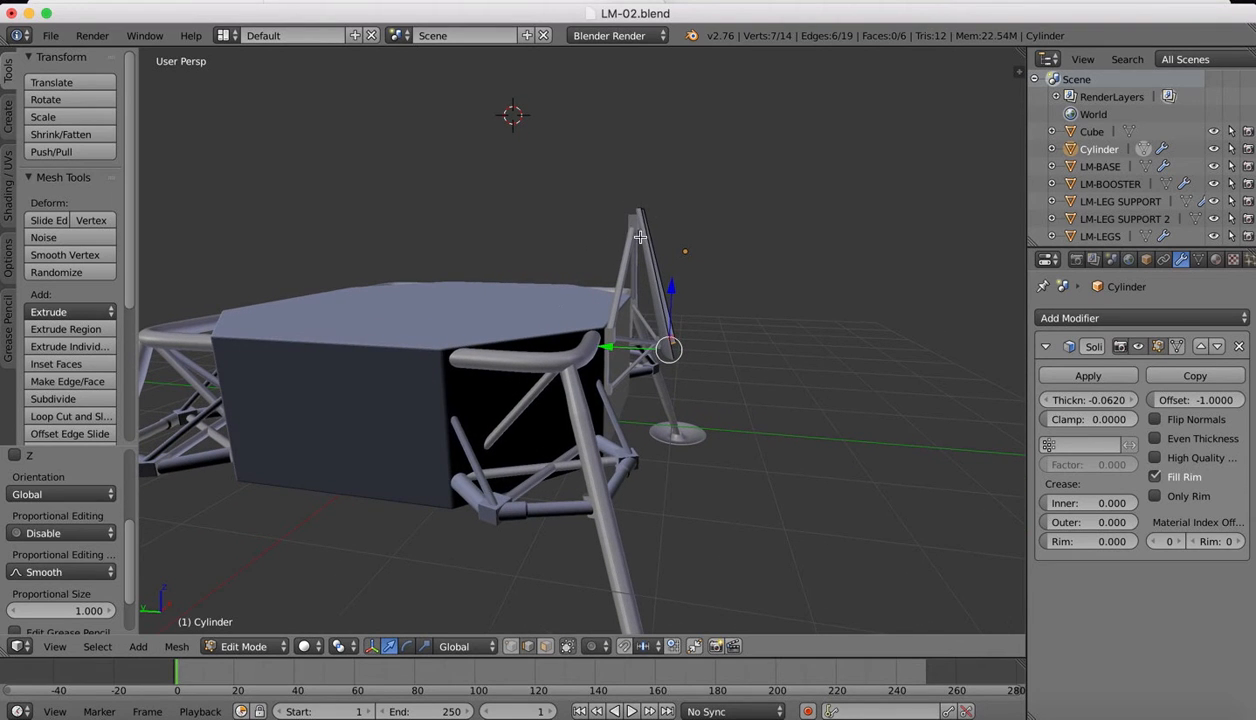
pyautogui.press('Tab')
# Step: Edit the strut frame mesh and move the top block's lower front edge about -0.0365 along Y to meet the tilted panel
pyautogui.scroll(4, 642, 169)
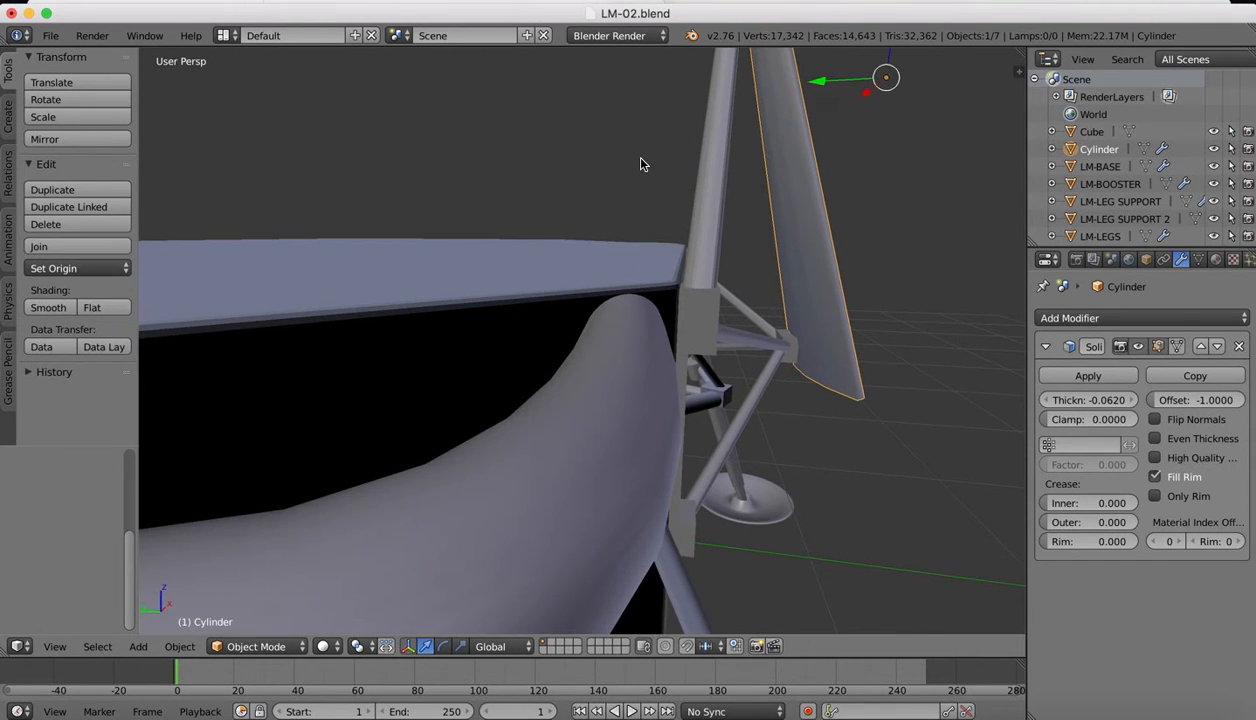
pyautogui.hscroll(8, 814, 283)
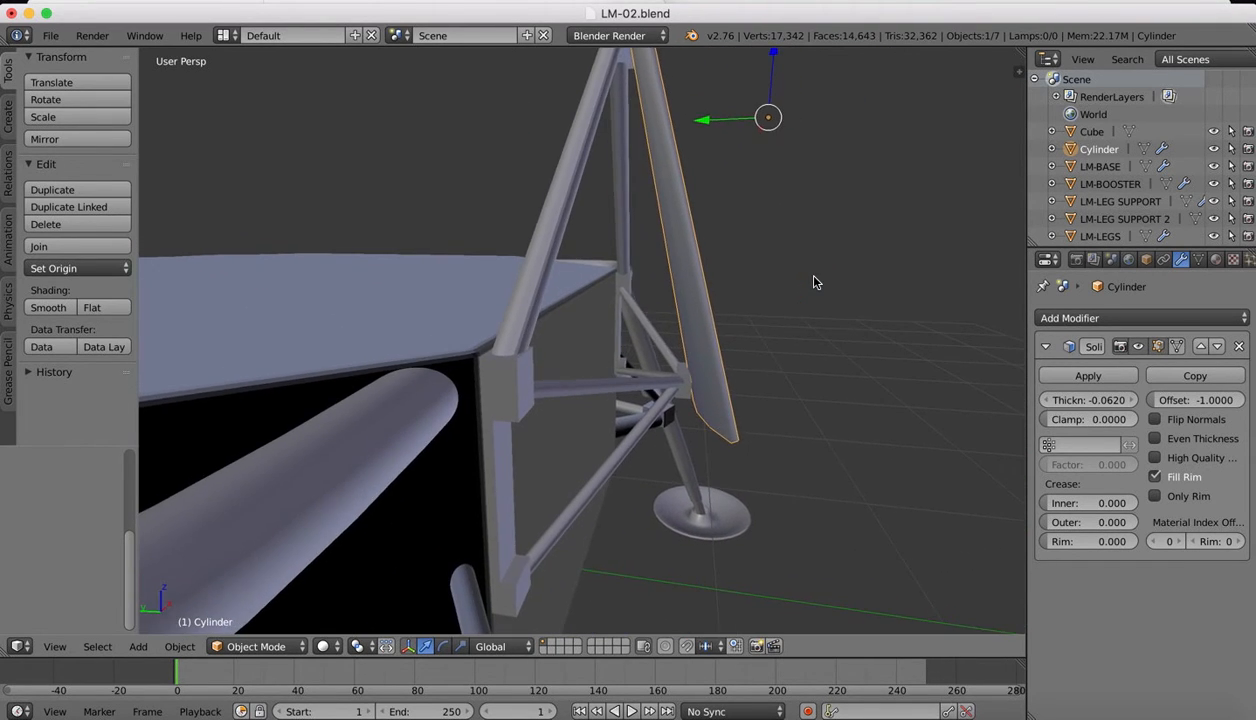
pyautogui.keyDown('shift'); pyautogui.scroll(5, 659, 176); pyautogui.keyUp('shift')
pyautogui.scroll(3, 601, 184)
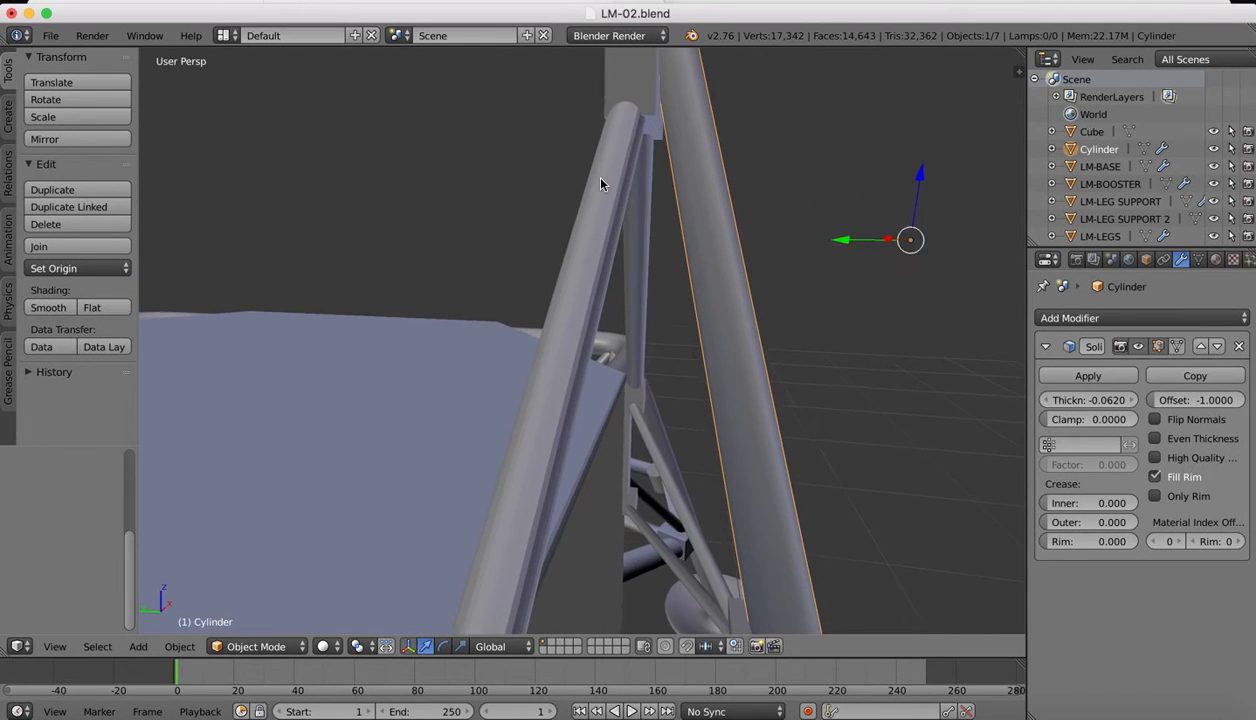
pyautogui.keyDown('shift'); pyautogui.scroll(4, 601, 184); pyautogui.keyUp('shift')
pyautogui.keyDown('shift'); pyautogui.scroll(2, 600, 184); pyautogui.keyUp('shift')
pyautogui.rightClick(580, 226)
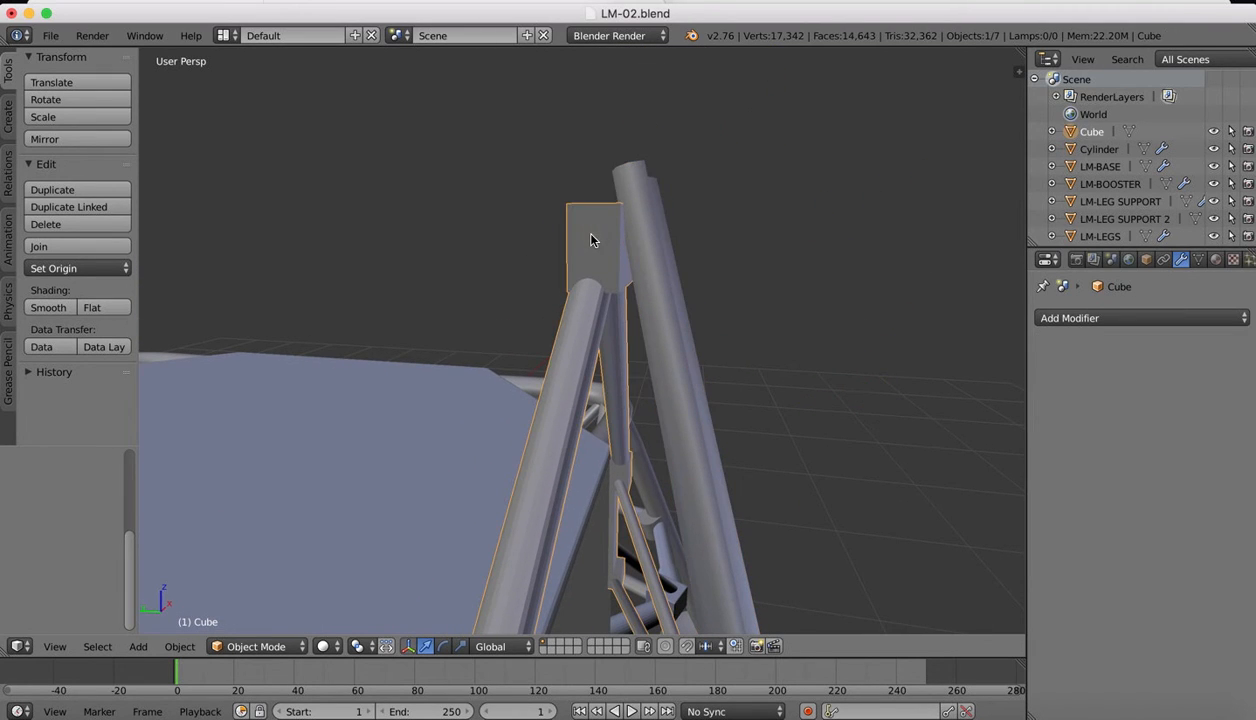
pyautogui.press('Tab')
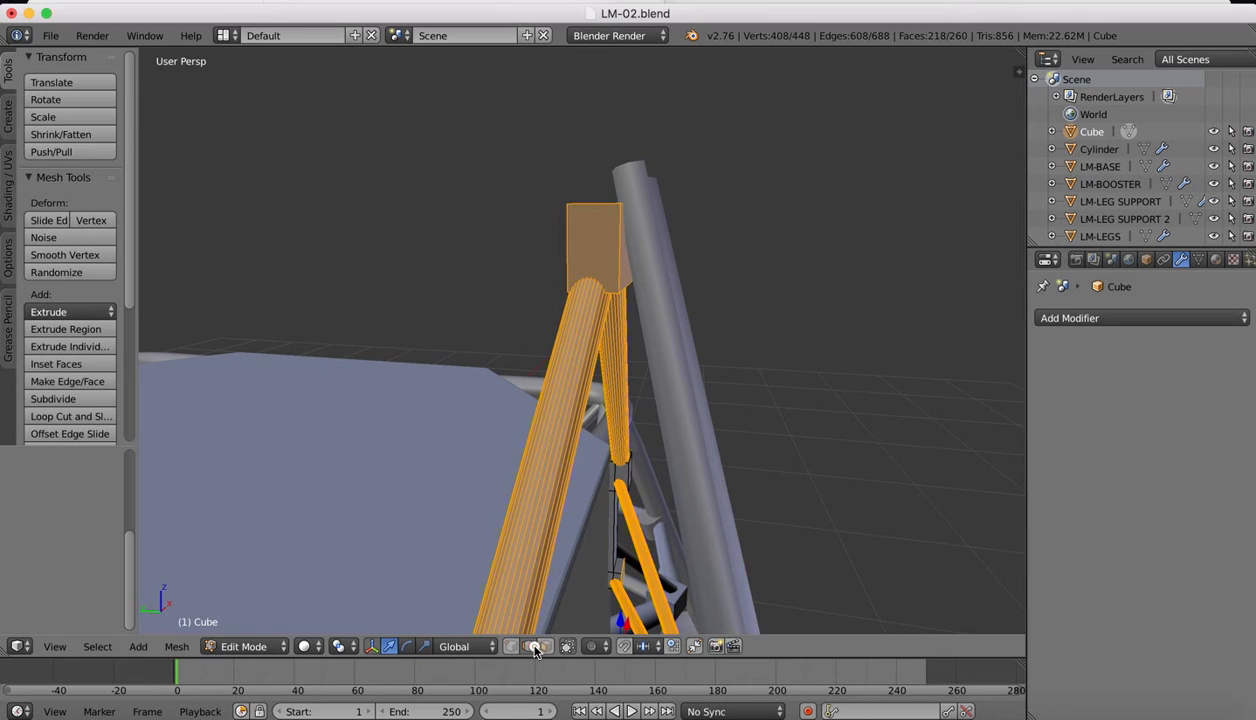
pyautogui.rightClick(626, 285)
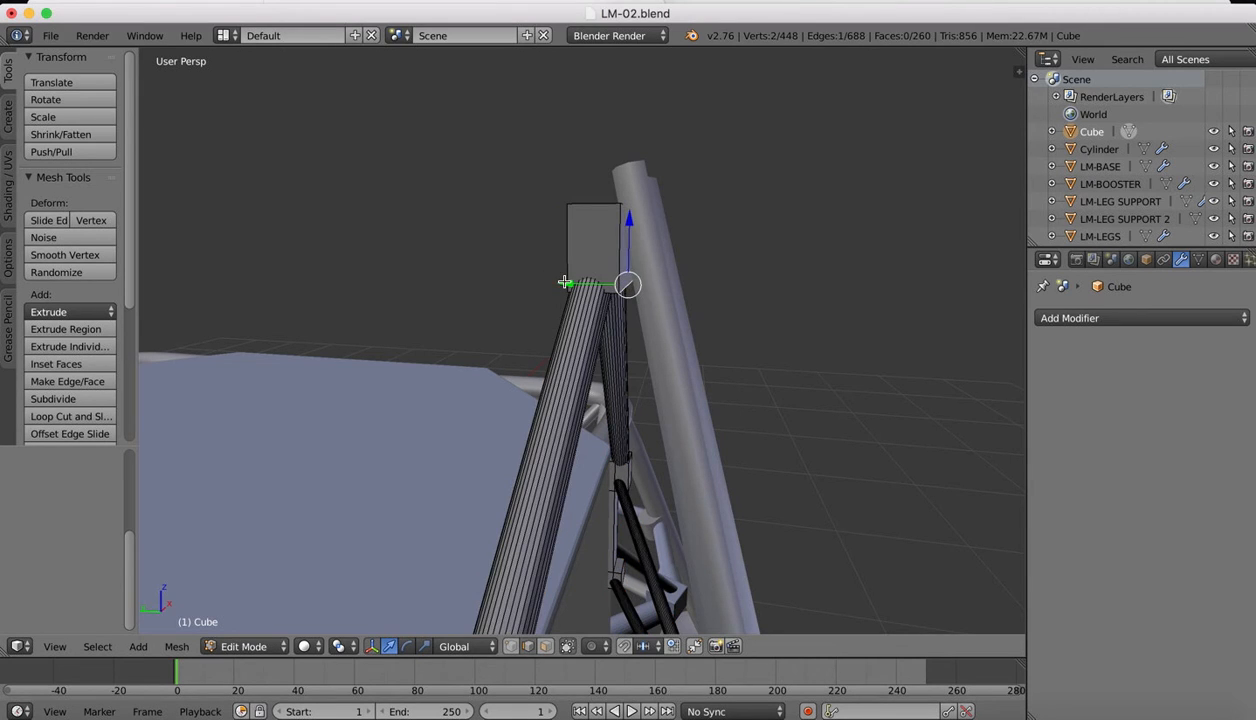
pyautogui.press('g')
pyautogui.press('y')
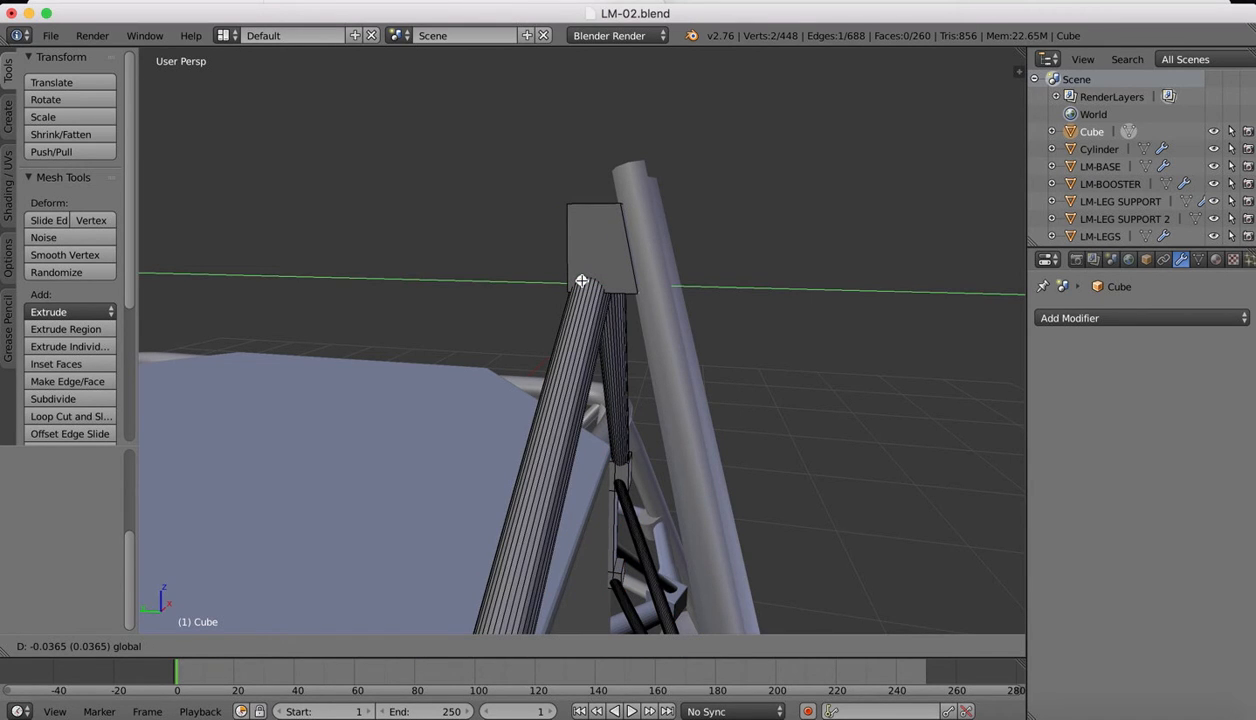
pyautogui.click(581, 281)
# Step: Select the lower front edge of the central cross-strut block and move it outward along Y toward the panel
pyautogui.hscroll(10, 689, 262)
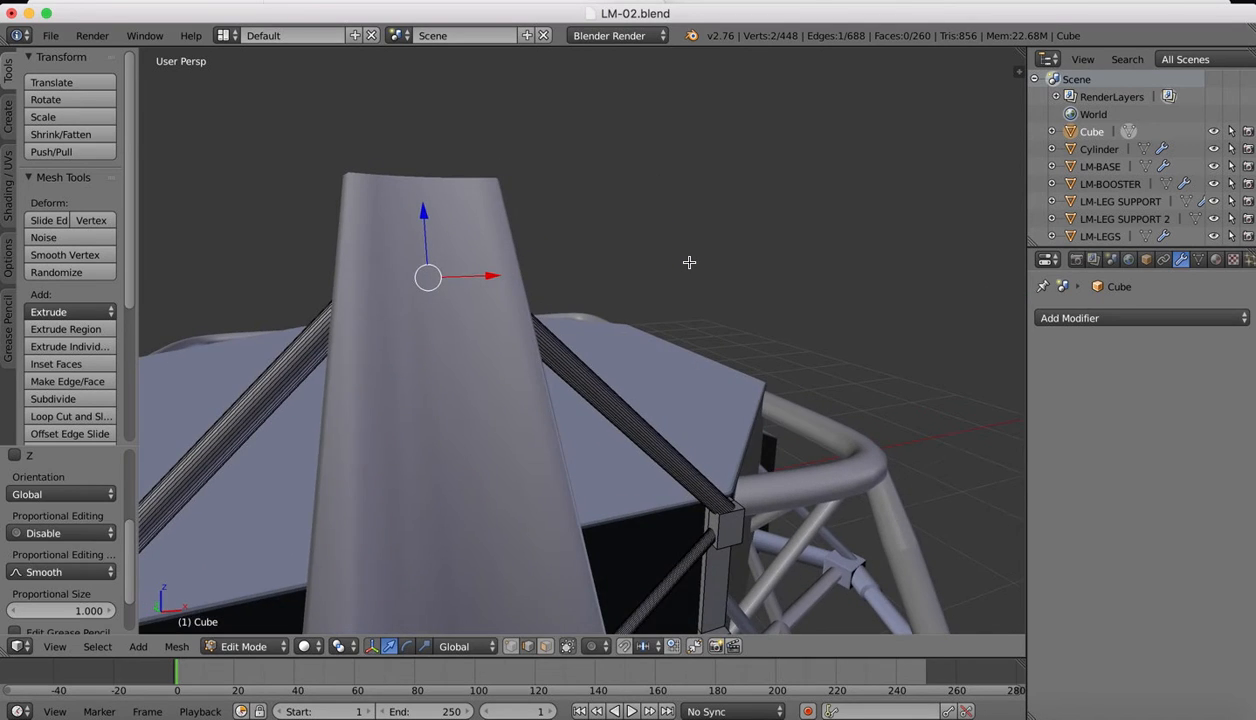
pyautogui.hscroll(-5, 689, 262)
pyautogui.hscroll(-10, 689, 262)
pyautogui.hscroll(4, 689, 262)
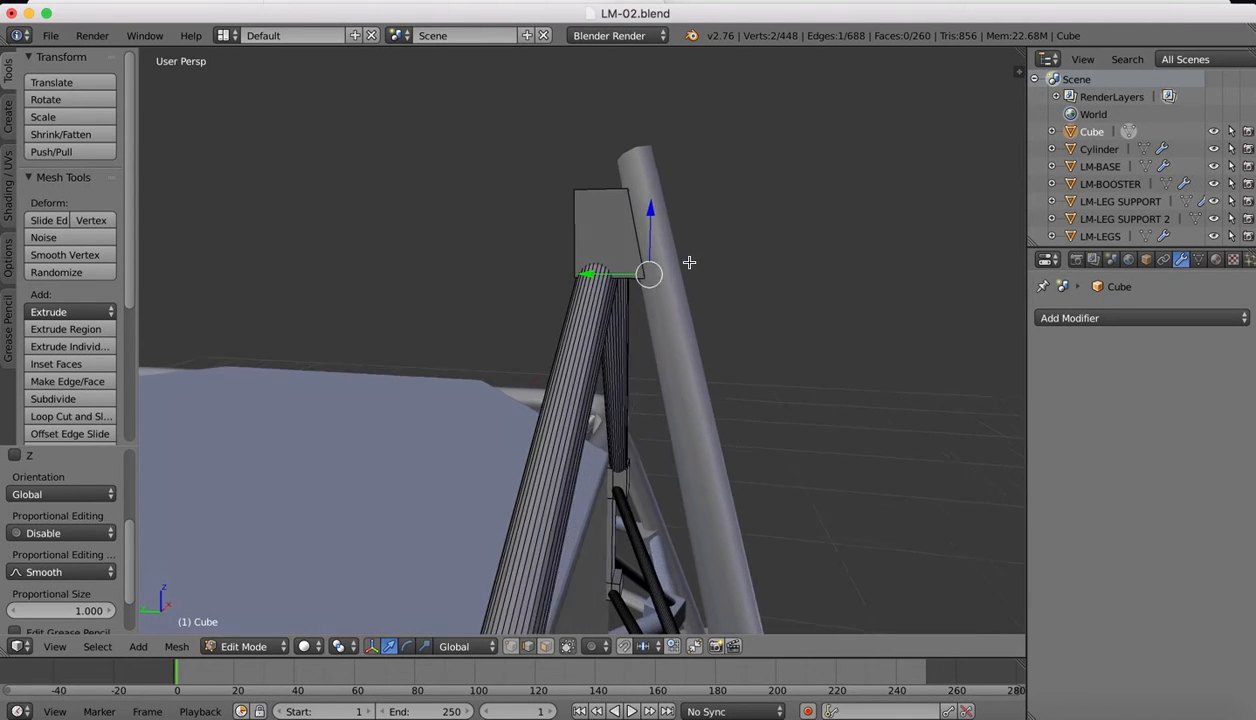
pyautogui.keyDown('shift'); pyautogui.scroll(-10, 700, 346); pyautogui.keyUp('shift')
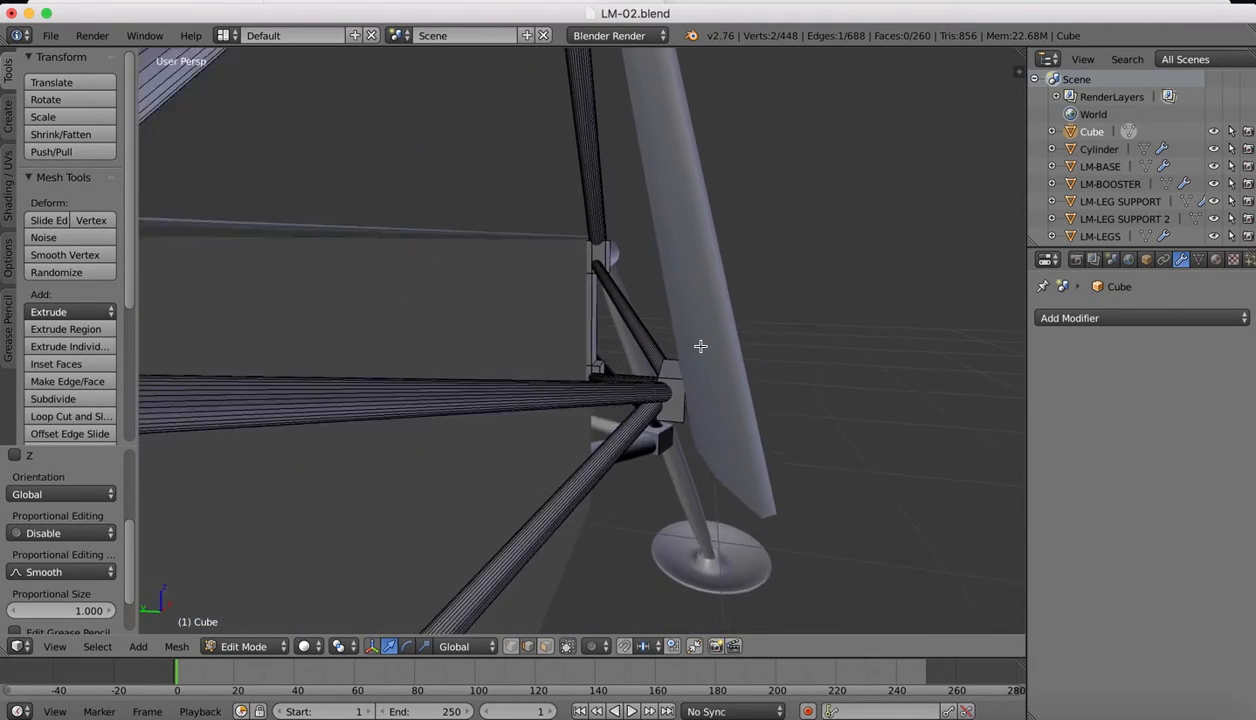
pyautogui.hscroll(3, 700, 346)
pyautogui.scroll(-10, 666, 409)
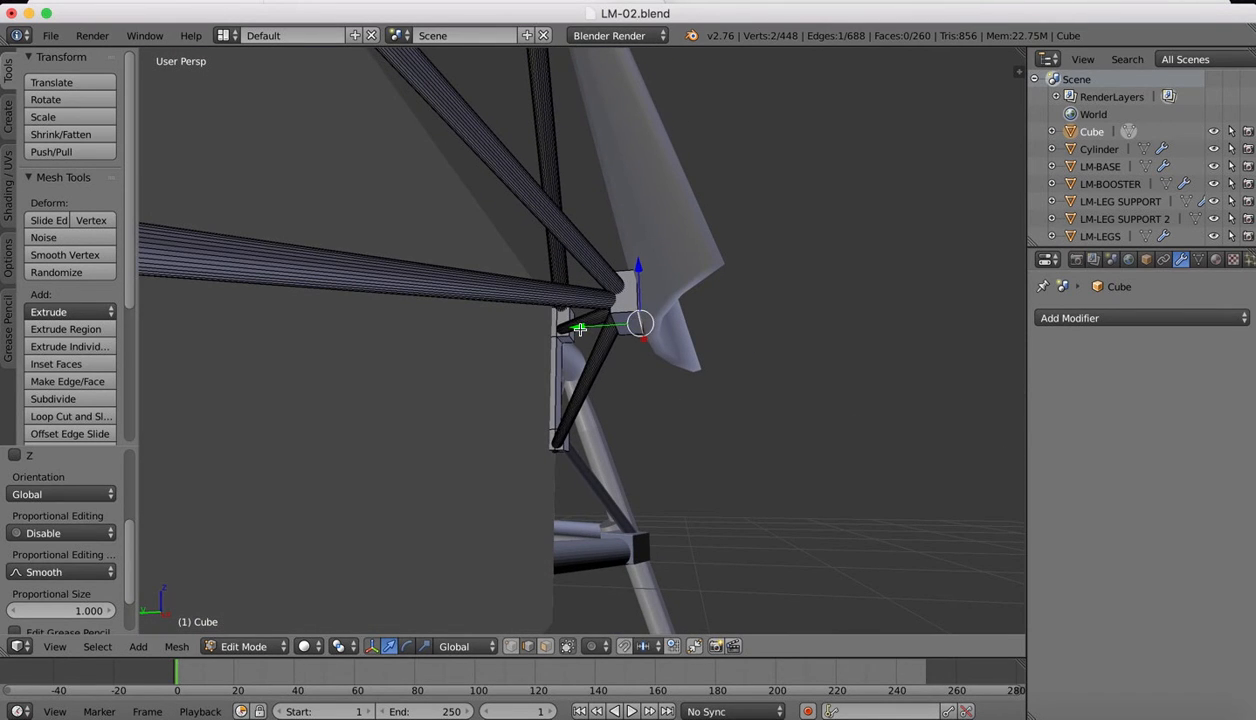
pyautogui.moveTo(579, 329); pyautogui.dragTo(587, 327)
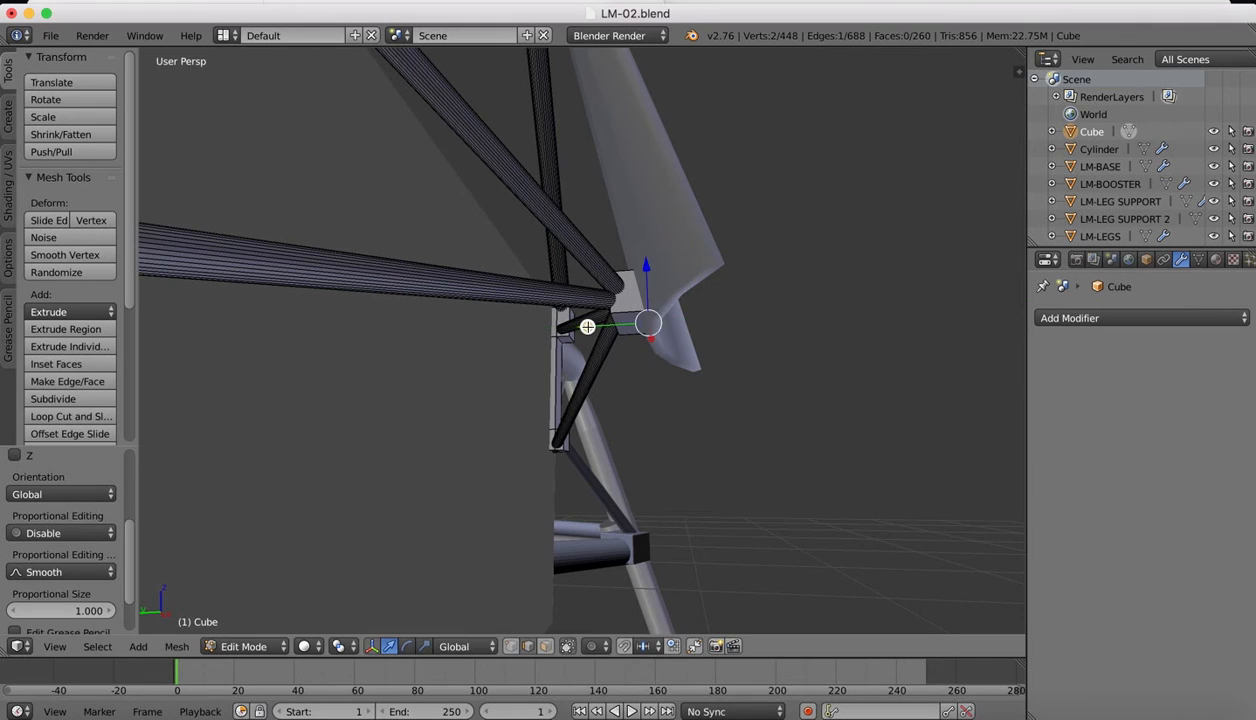
pyautogui.hscroll(10, 622, 302)
pyautogui.scroll(-5, 622, 302)
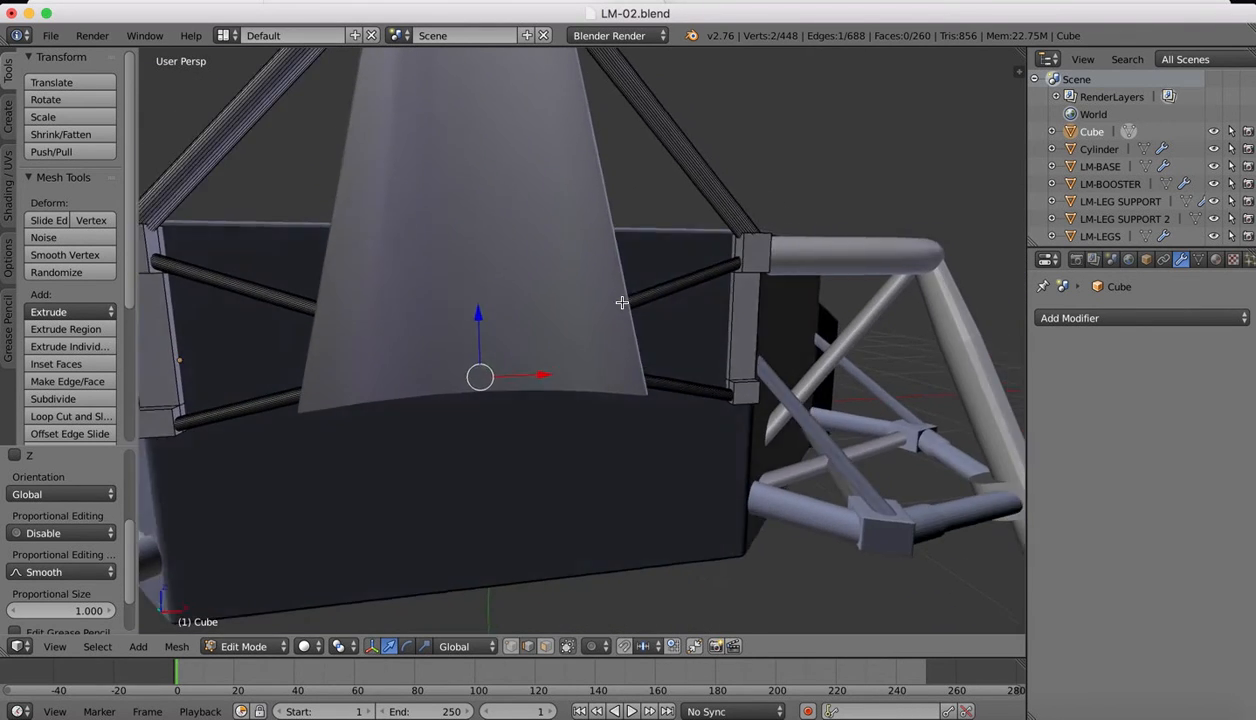
pyautogui.scroll(8, 622, 302)
pyautogui.scroll(-3, 622, 302)
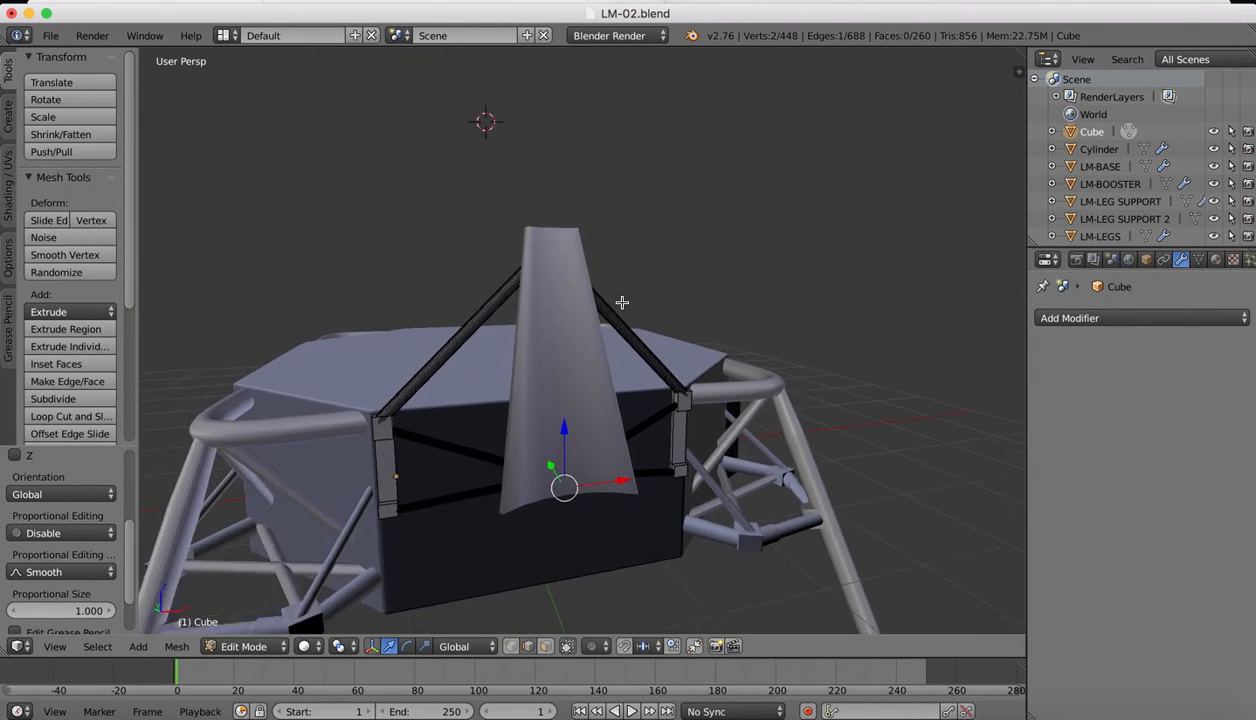
pyautogui.scroll(5, 596, 280)
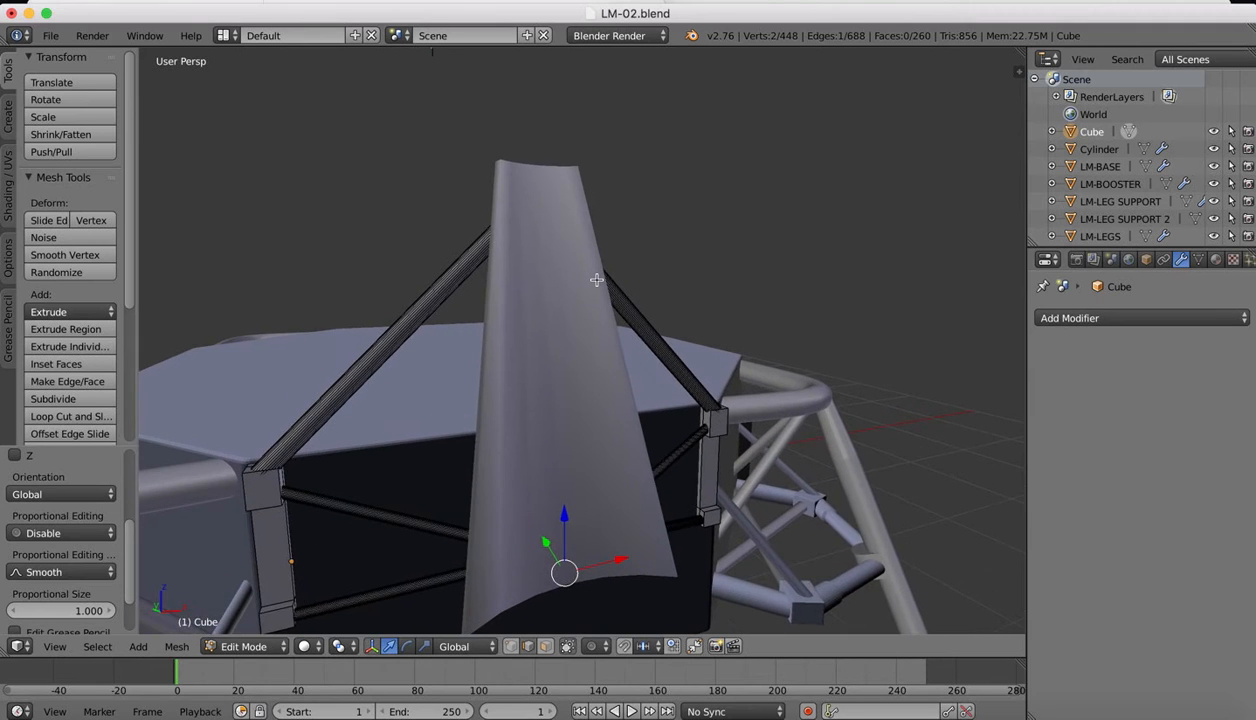
# Step: Return the strut frame to Object Mode and check the panel's fit against its mounting blocks
pyautogui.scroll(-4, 596, 280)
pyautogui.press('Tab')
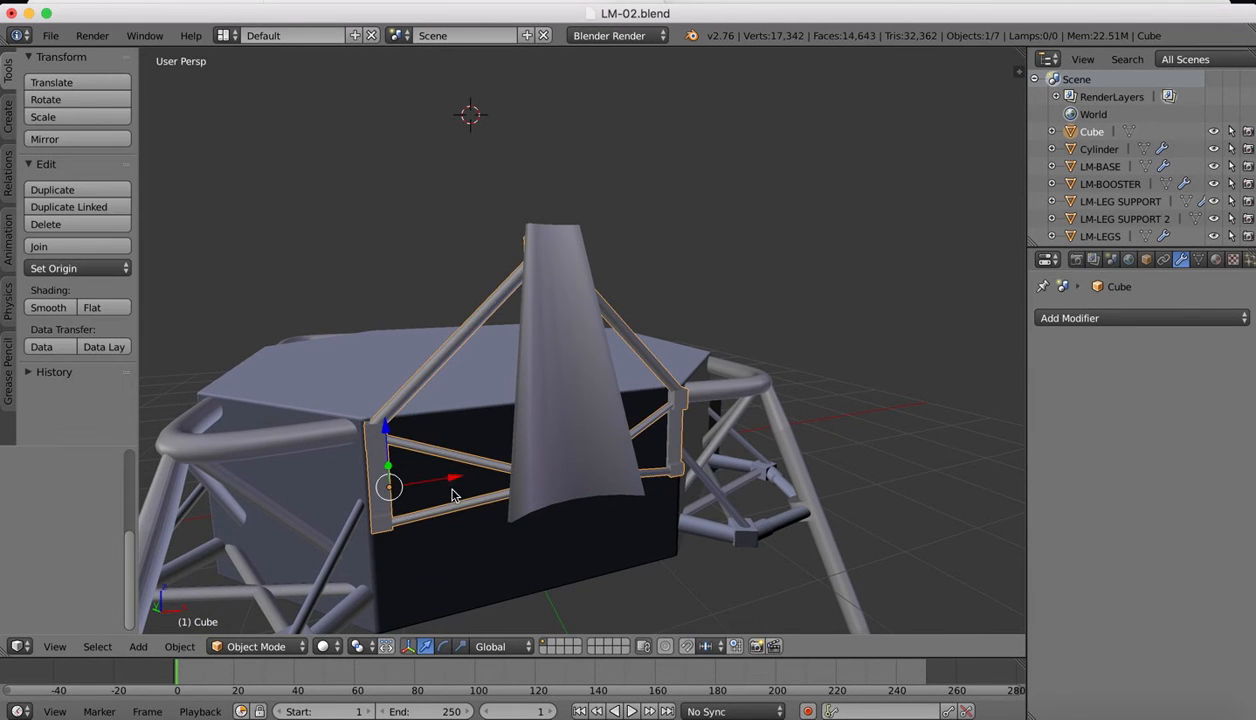
pyautogui.hscroll(5, 511, 311)
pyautogui.keyDown('ctrl'); pyautogui.scroll(-4, 511, 311); pyautogui.keyUp('ctrl')
pyautogui.hscroll(-10, 511, 311)
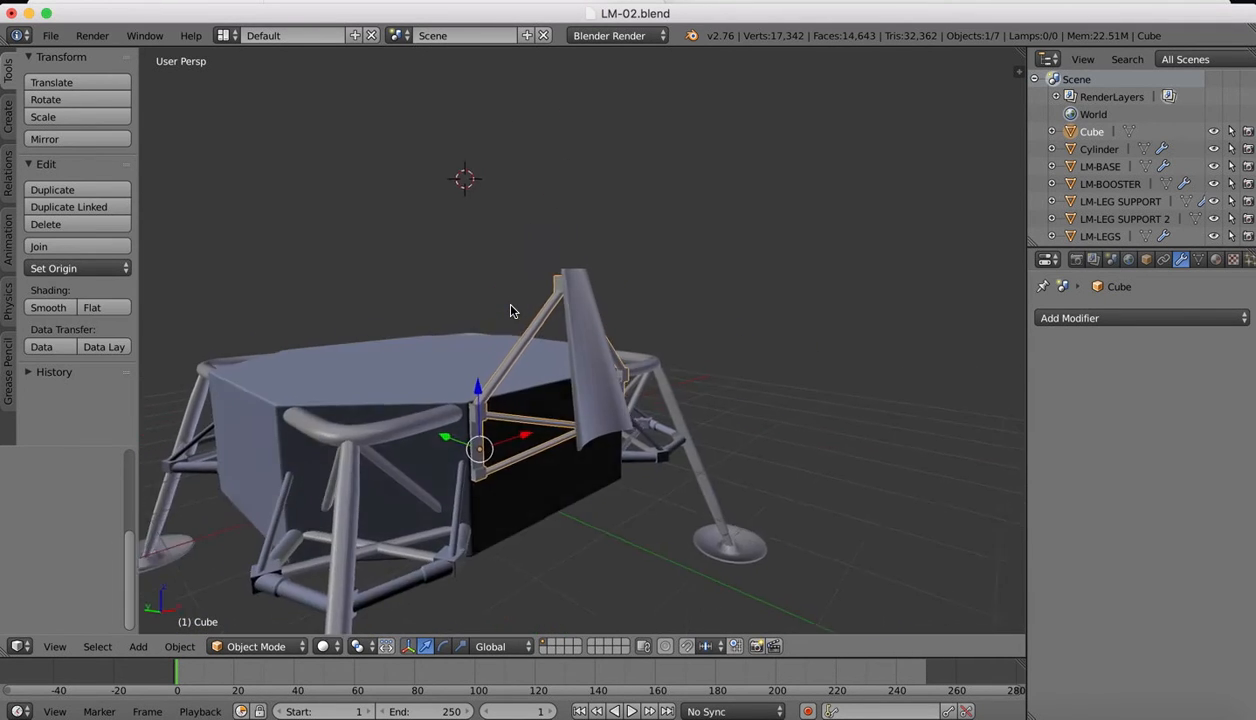
pyautogui.hscroll(5, 511, 311)
# Step: Select the deflector panel and add a Subdivision Surface modifier with 2 view subdivisions after Solidify
pyautogui.rightClick(578, 390)
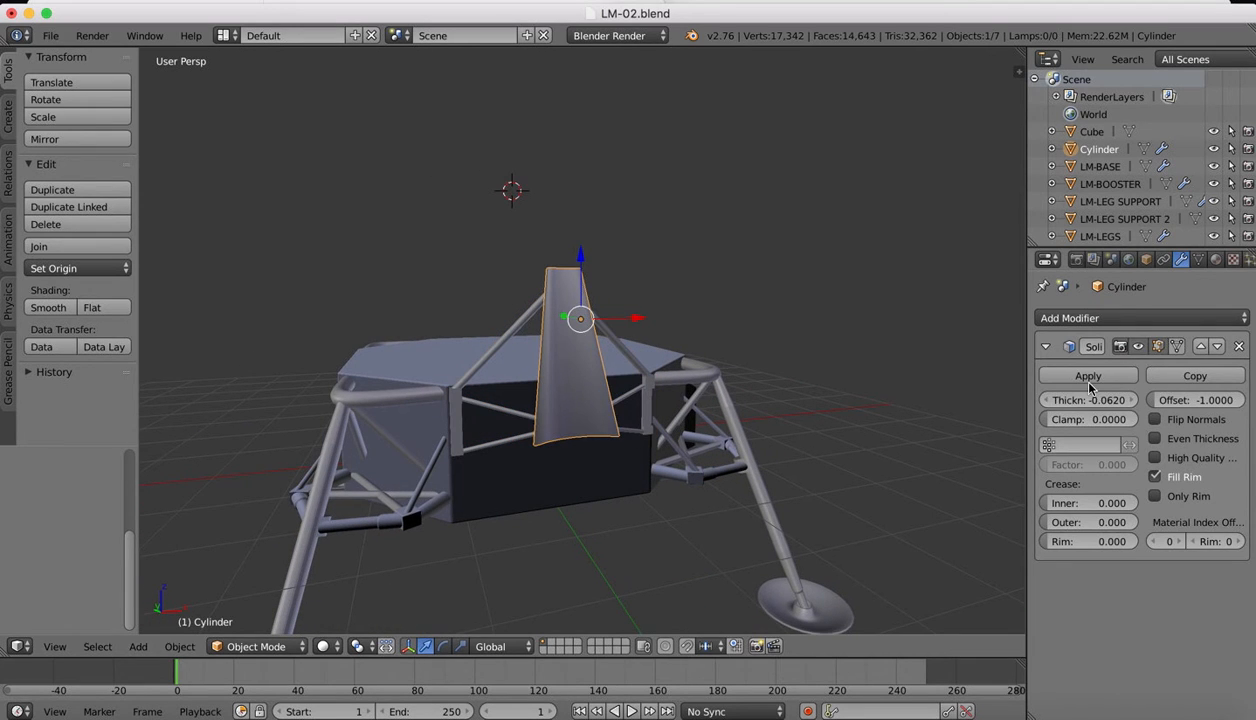
pyautogui.click(1075, 316)
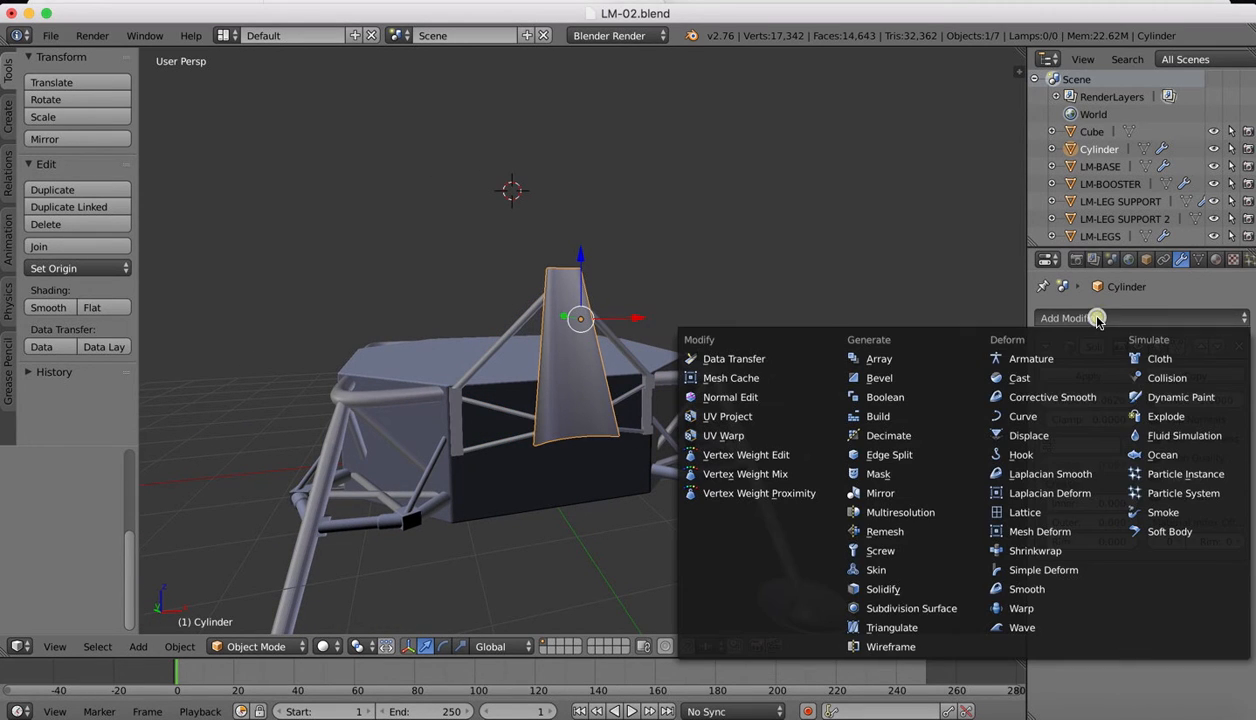
pyautogui.click(885, 606)
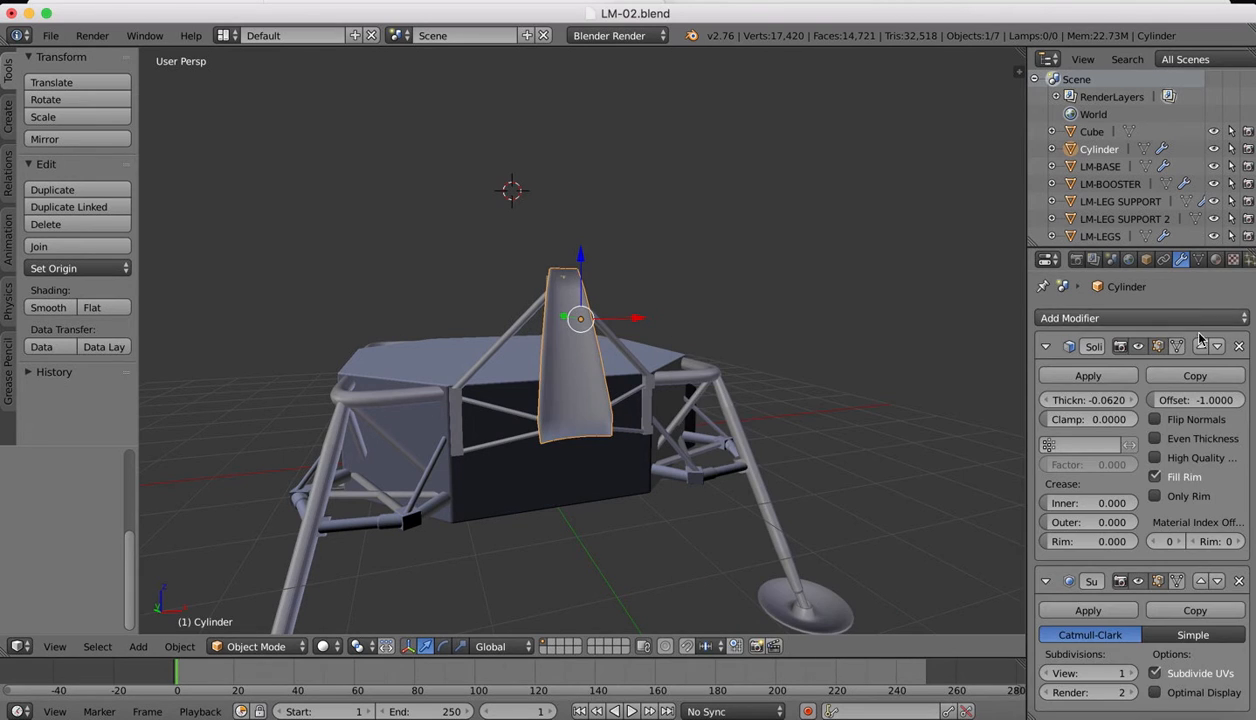
pyautogui.click(1132, 674)
pyautogui.scroll(4, 569, 284)
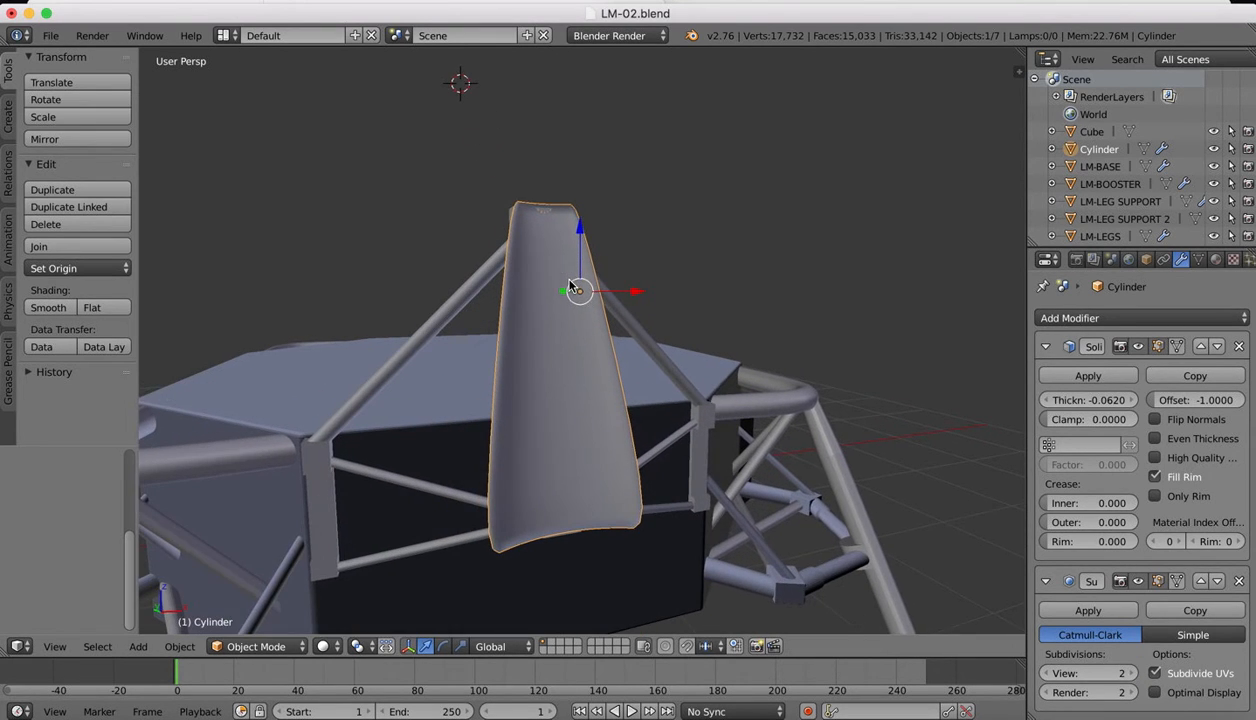
# Step: Place the panel's Subdivision Surface modifier ahead of Solidify and collapse both modifiers
pyautogui.click(1201, 582)
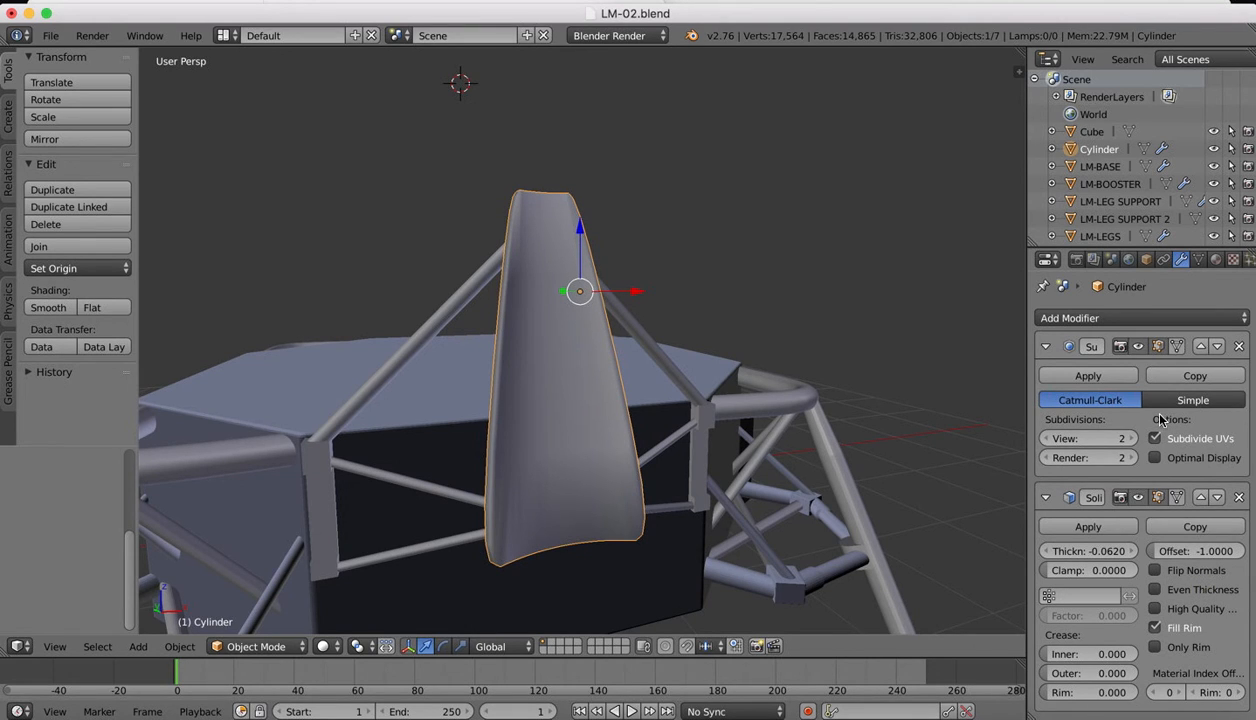
pyautogui.click(1046, 498)
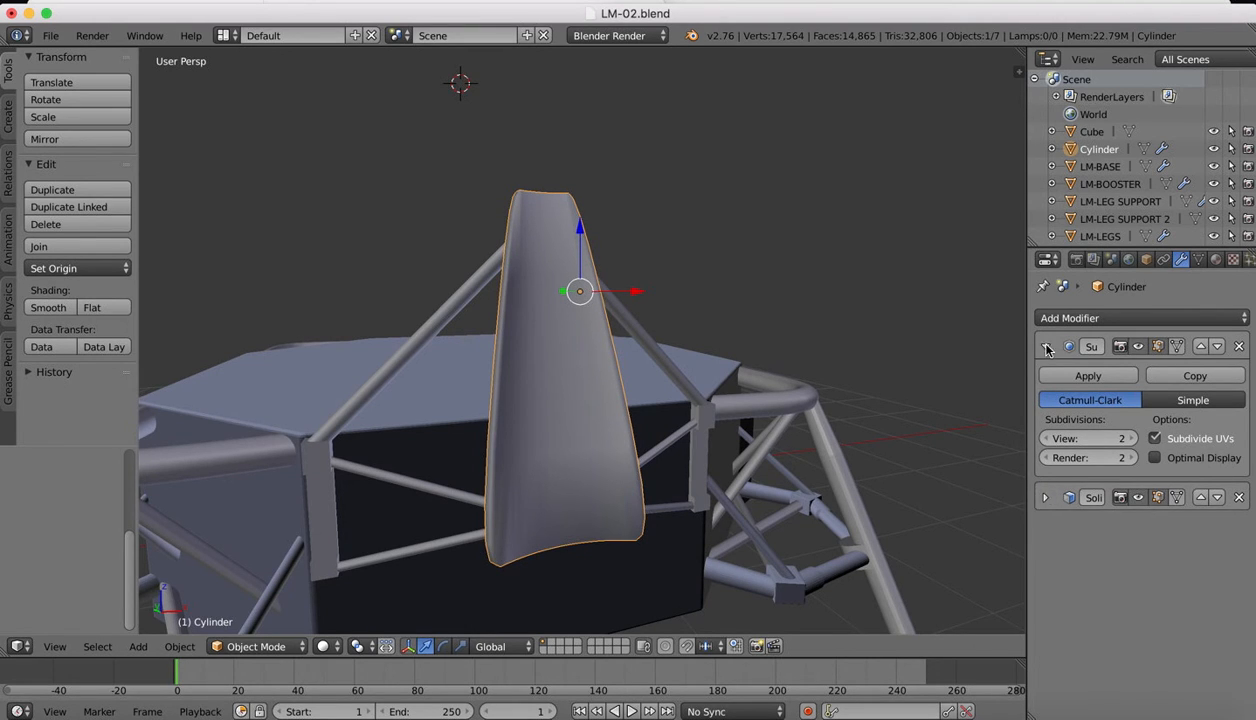
pyautogui.click(1046, 346)
# Step: Try an Edge Split modifier first in the panel's modifier stack with a 31.2° split angle, and remove it
pyautogui.click(1063, 319)
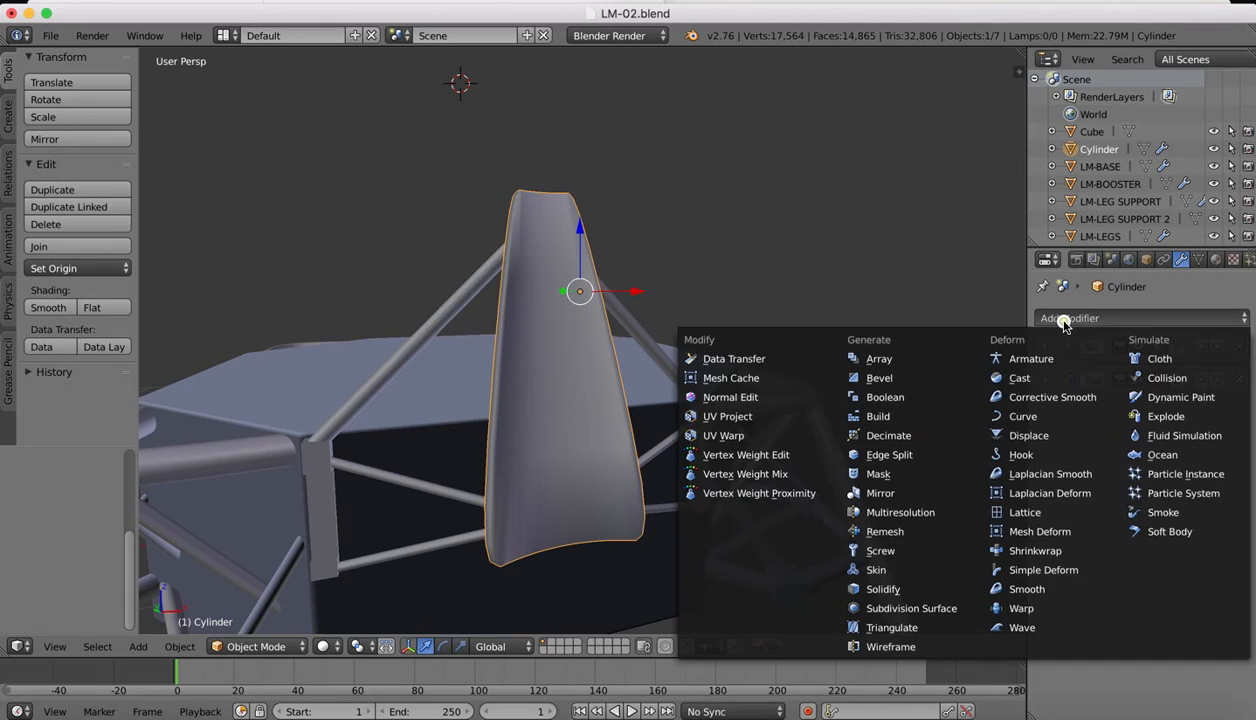
pyautogui.click(872, 452)
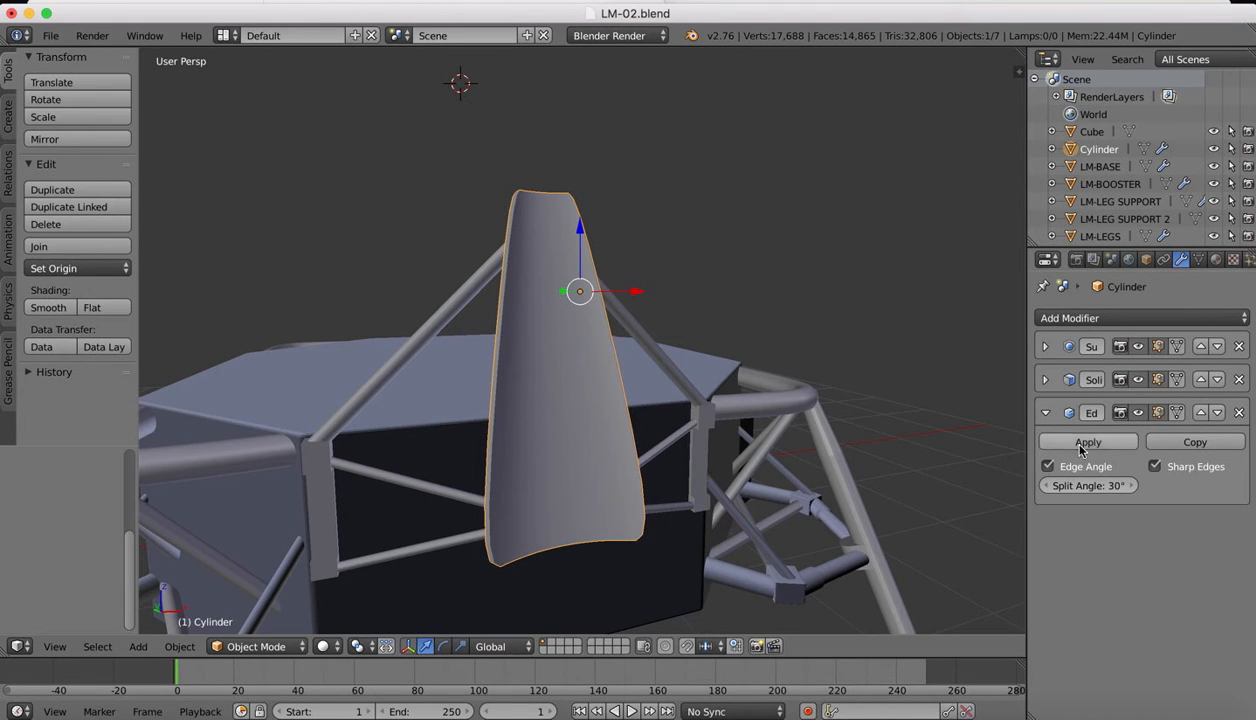
pyautogui.click(1200, 413)
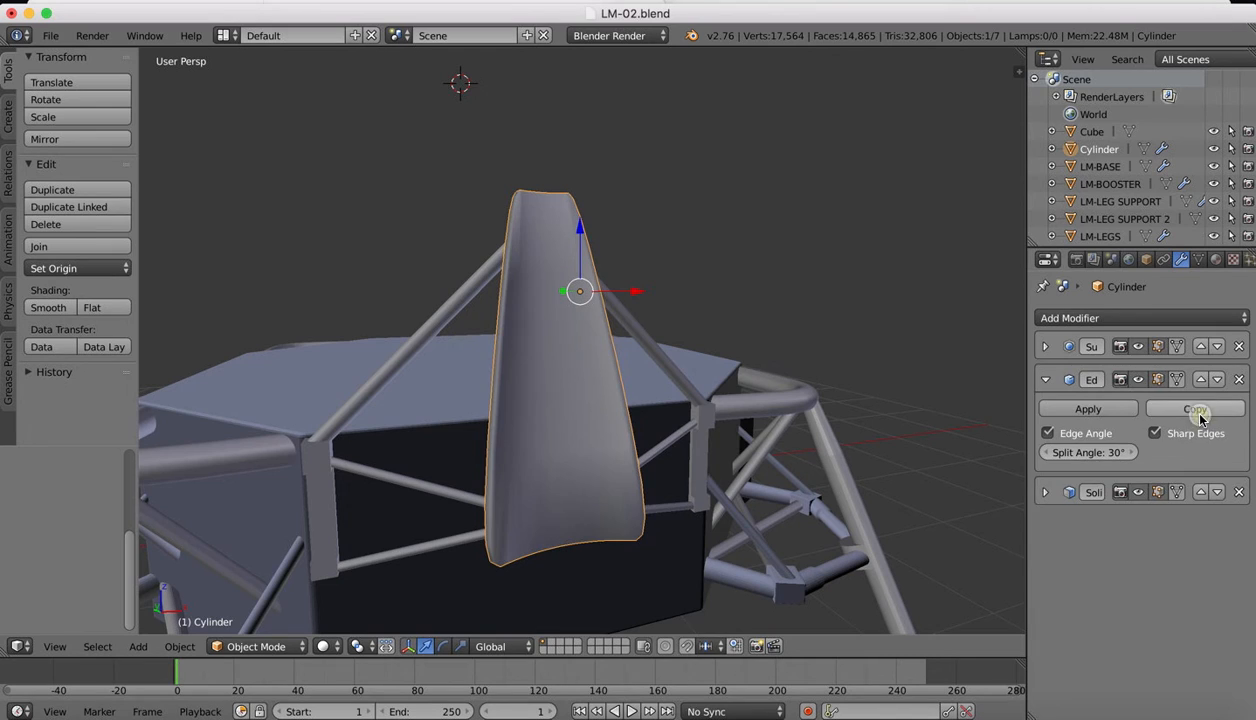
pyautogui.click(1200, 379)
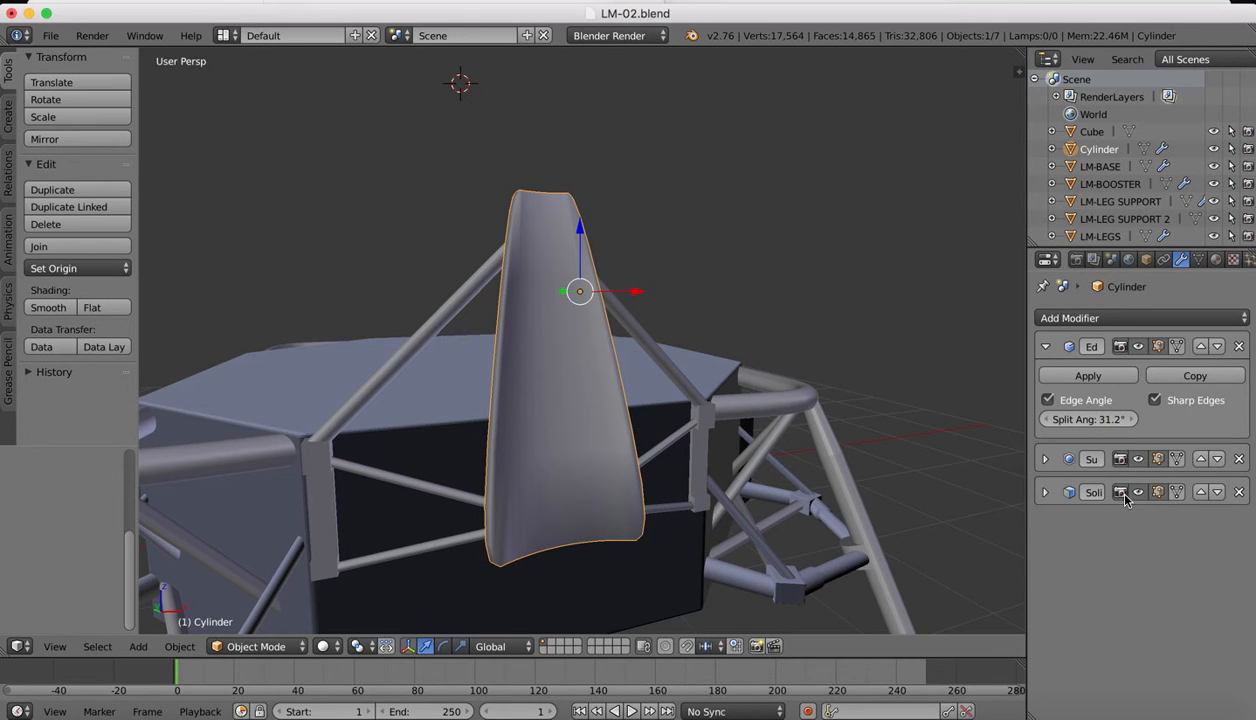
pyautogui.click(1241, 346)
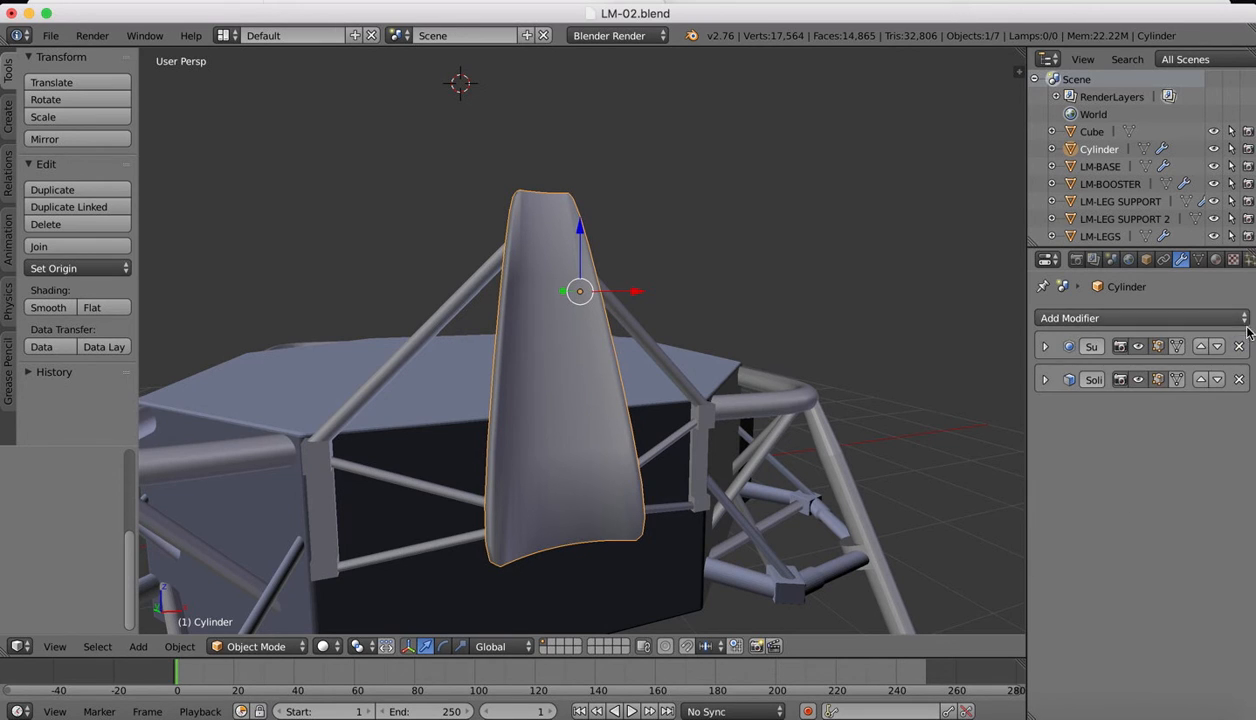
# Step: Remove the panel's Subdivision Surface modifier and apply its Solidify modifier
pyautogui.click(1240, 347)
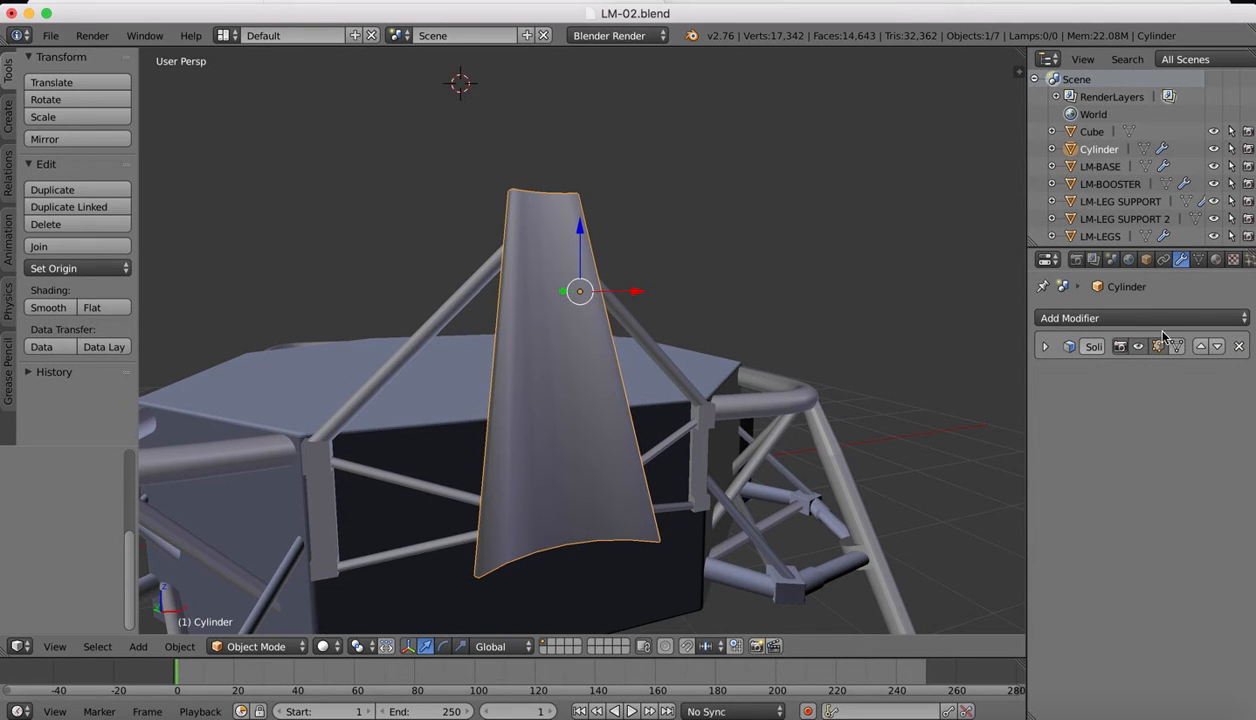
pyautogui.click(1045, 346)
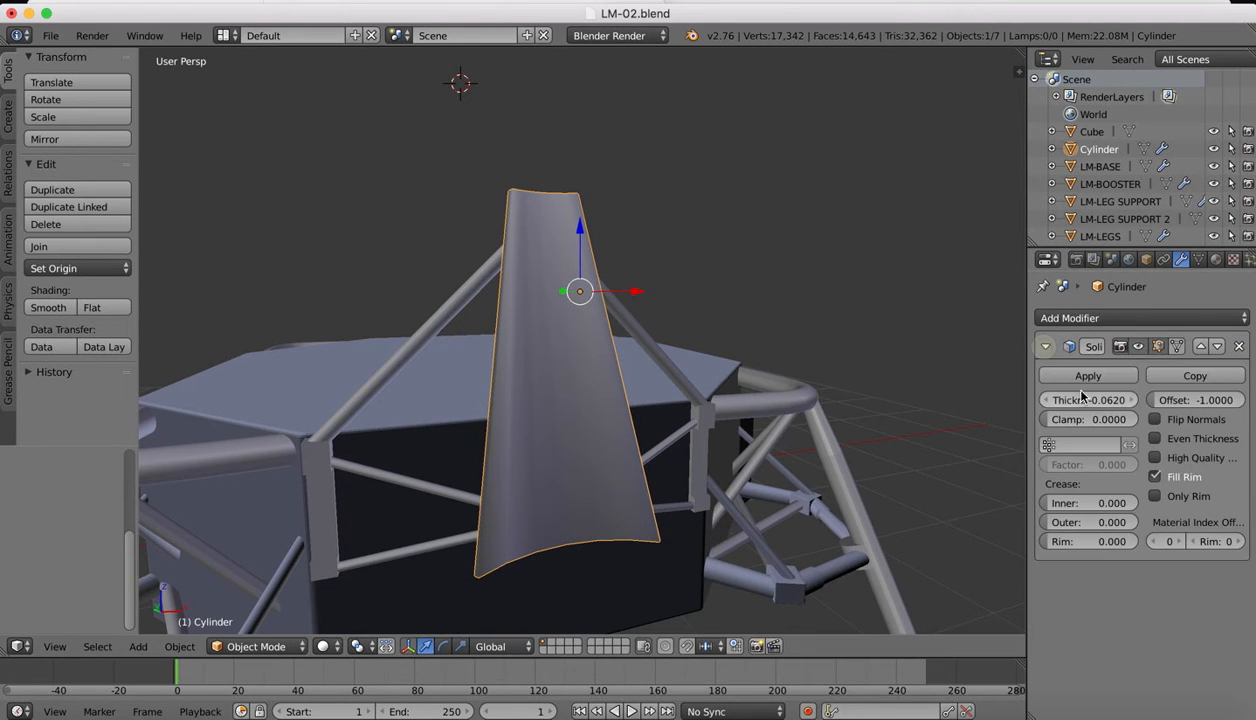
pyautogui.click(1082, 377)
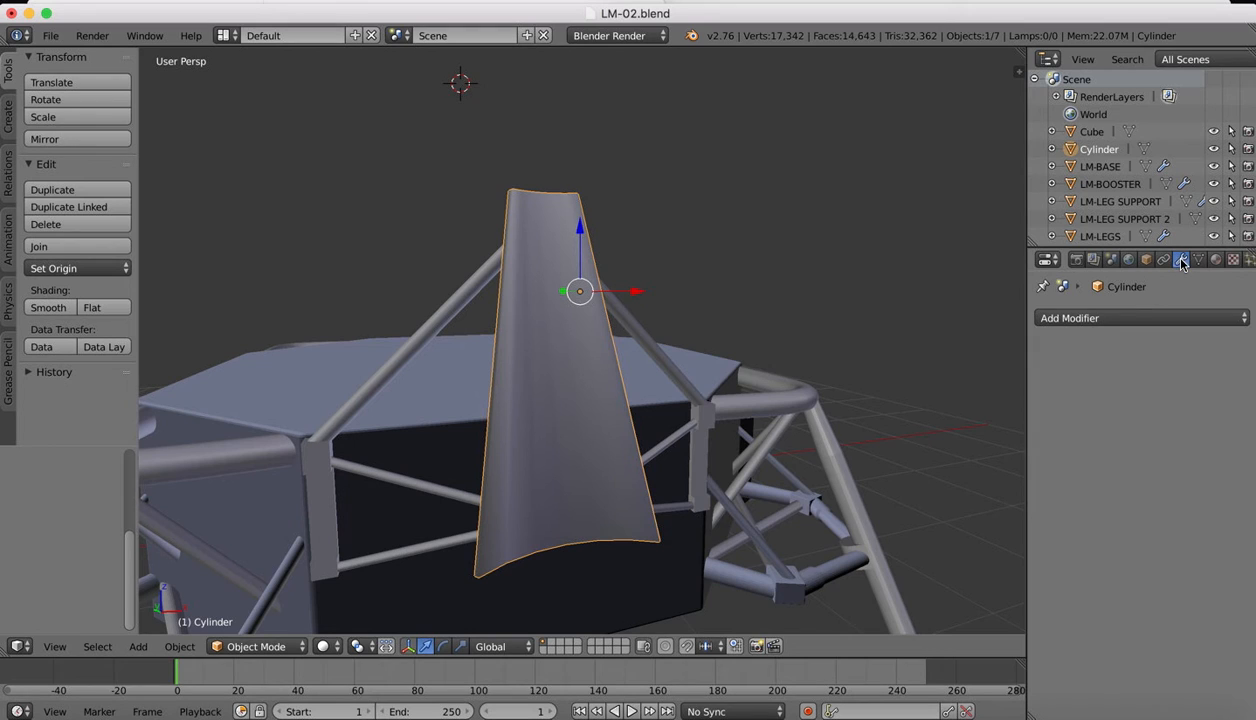
# Step: Add an Edge Split modifier and a Subdivision Surface modifier with 2 view subdivisions to the panel
pyautogui.click(1104, 318)
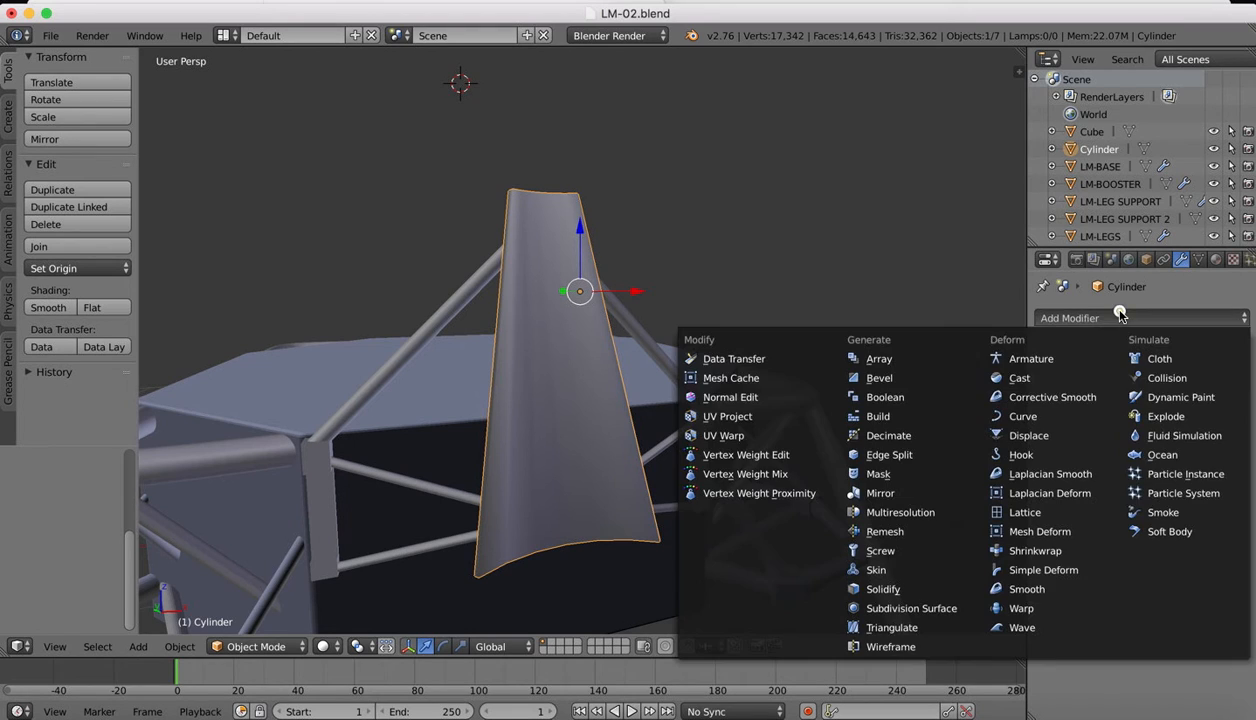
pyautogui.click(886, 456)
pyautogui.click(1080, 316)
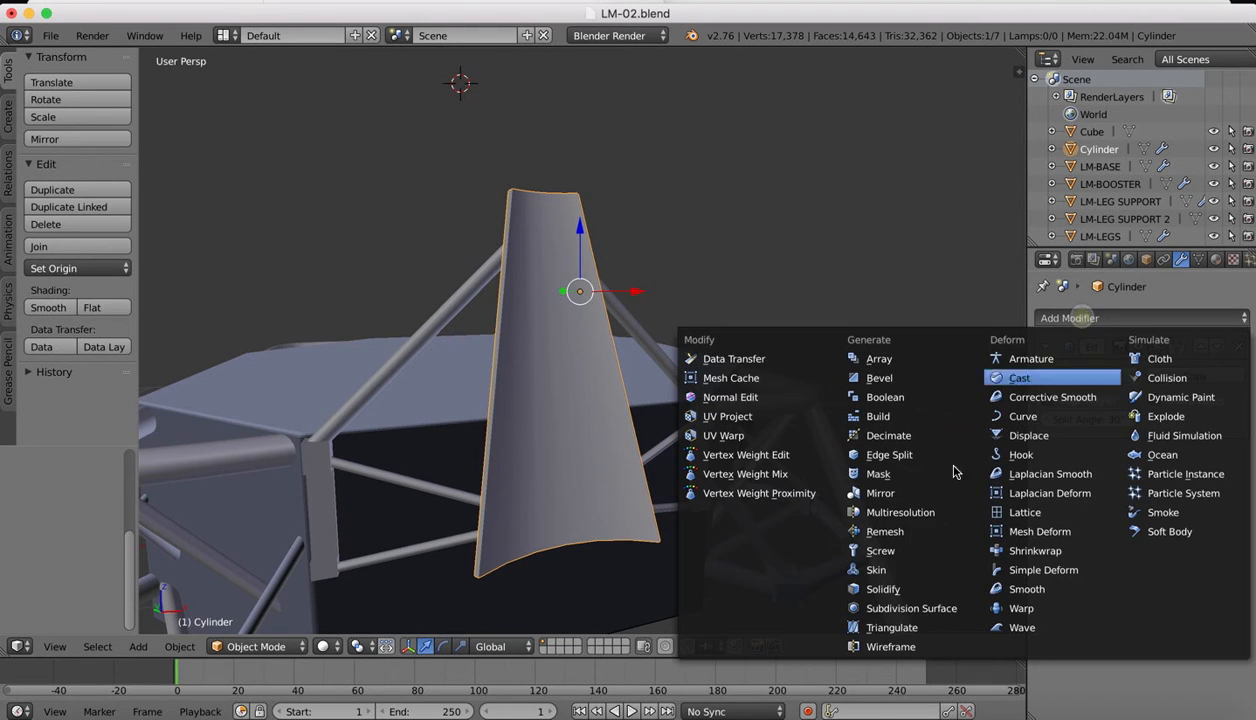
pyautogui.click(897, 610)
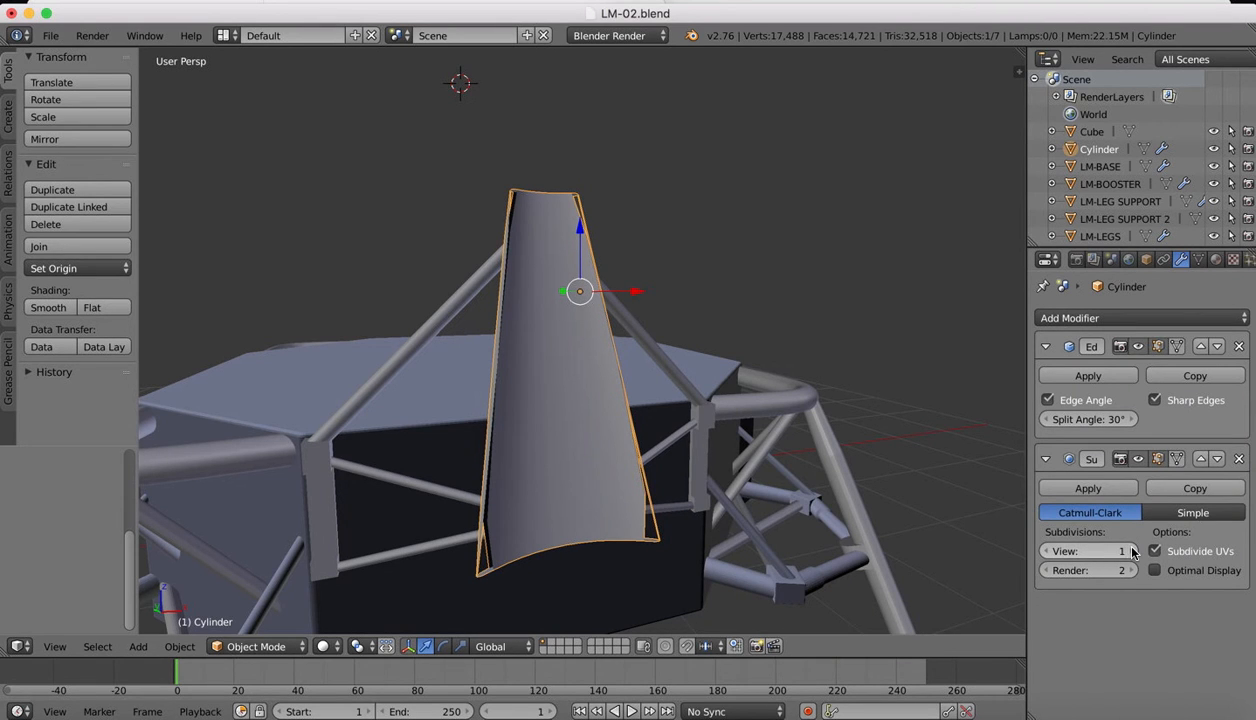
pyautogui.click(1133, 553)
# Step: Try Edge Split angles of 21.4° and 34.4° on the panel, and remove the Edge Split modifier
pyautogui.moveTo(729, 485); pyautogui.dragTo(713, 471, button='middle')
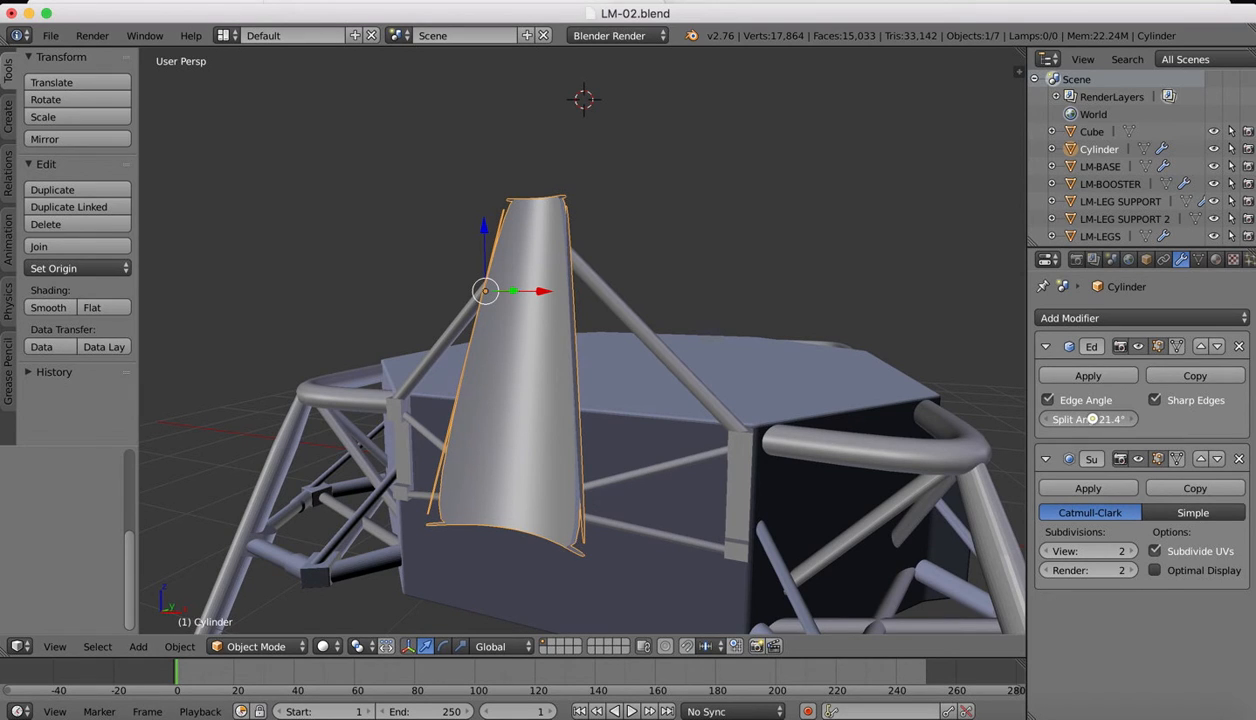
pyautogui.moveTo(1092, 419)
pyautogui.mouseDown()
pyautogui.moveTo(1075, 419)
pyautogui.moveTo(1110, 419)
pyautogui.mouseUp()
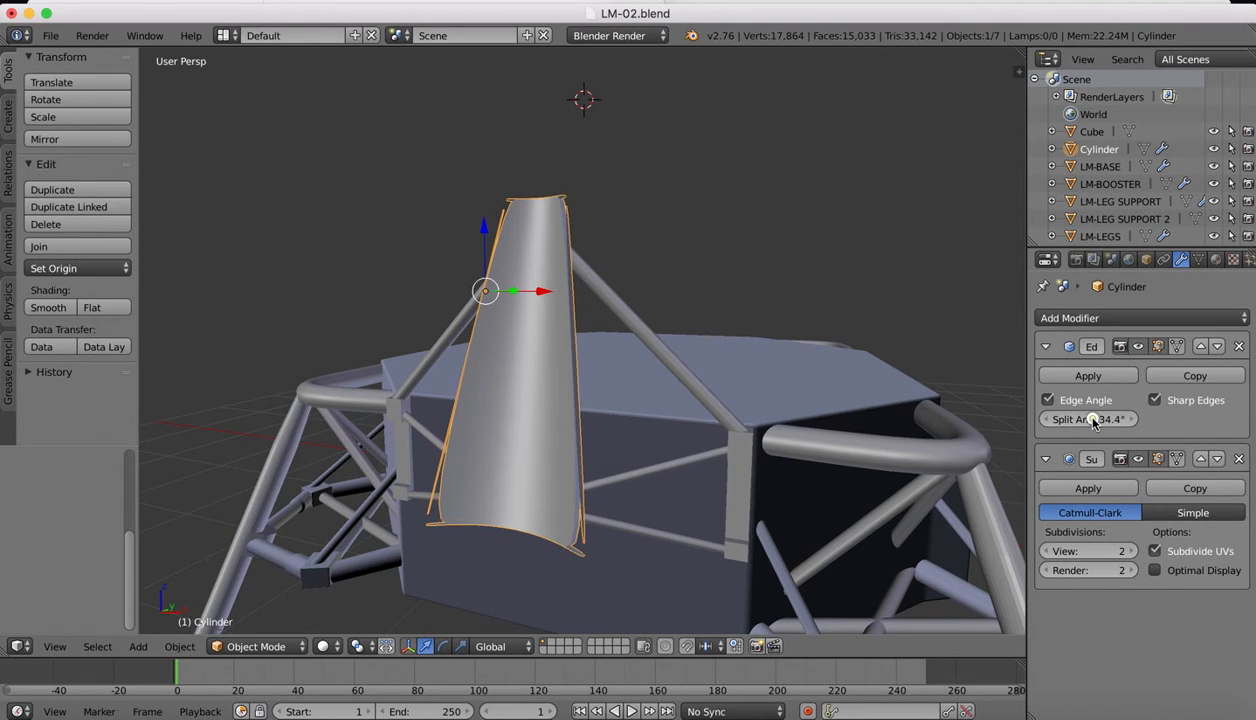
pyautogui.click(1239, 346)
# Step: Edit the panel mesh and add a loop cut slid tight against its bottom edge, with a slide factor of about 0.987
pyautogui.moveTo(597, 308); pyautogui.dragTo(586, 314, button='middle')
pyautogui.press('Tab')
pyautogui.scroll(2, 528, 449)
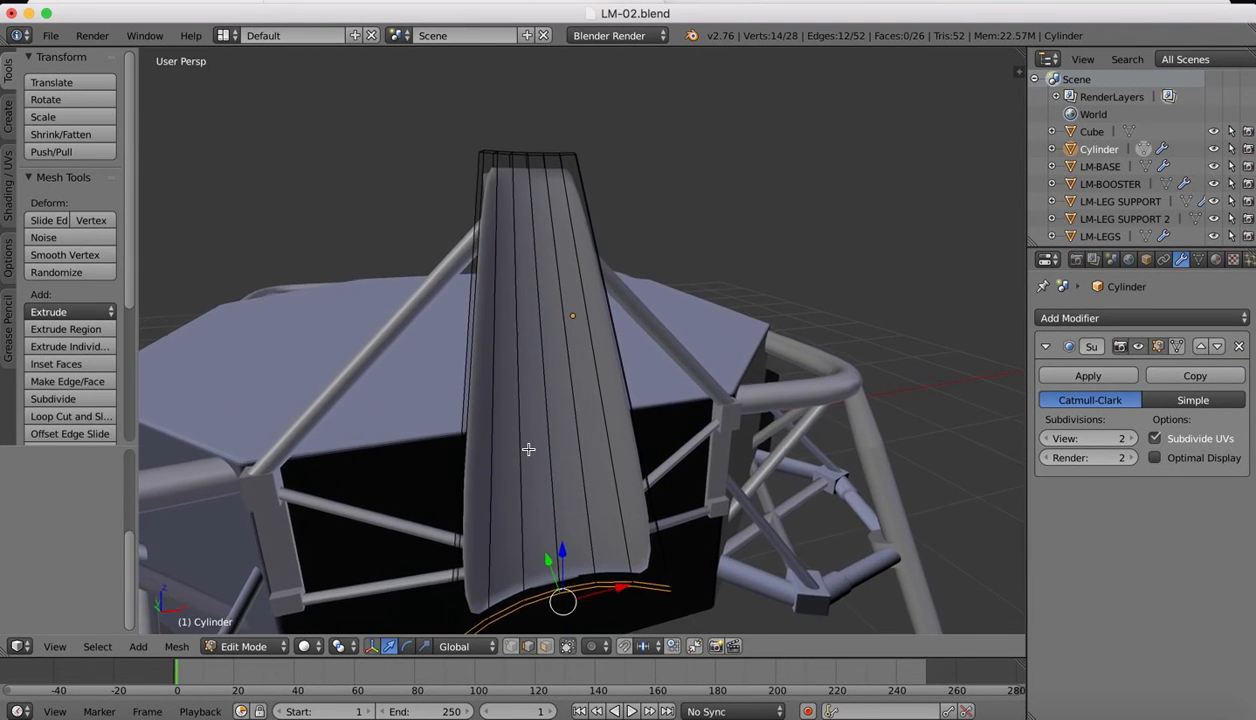
pyautogui.keyDown('shift'); pyautogui.scroll(-3, 528, 449); pyautogui.keyUp('shift')
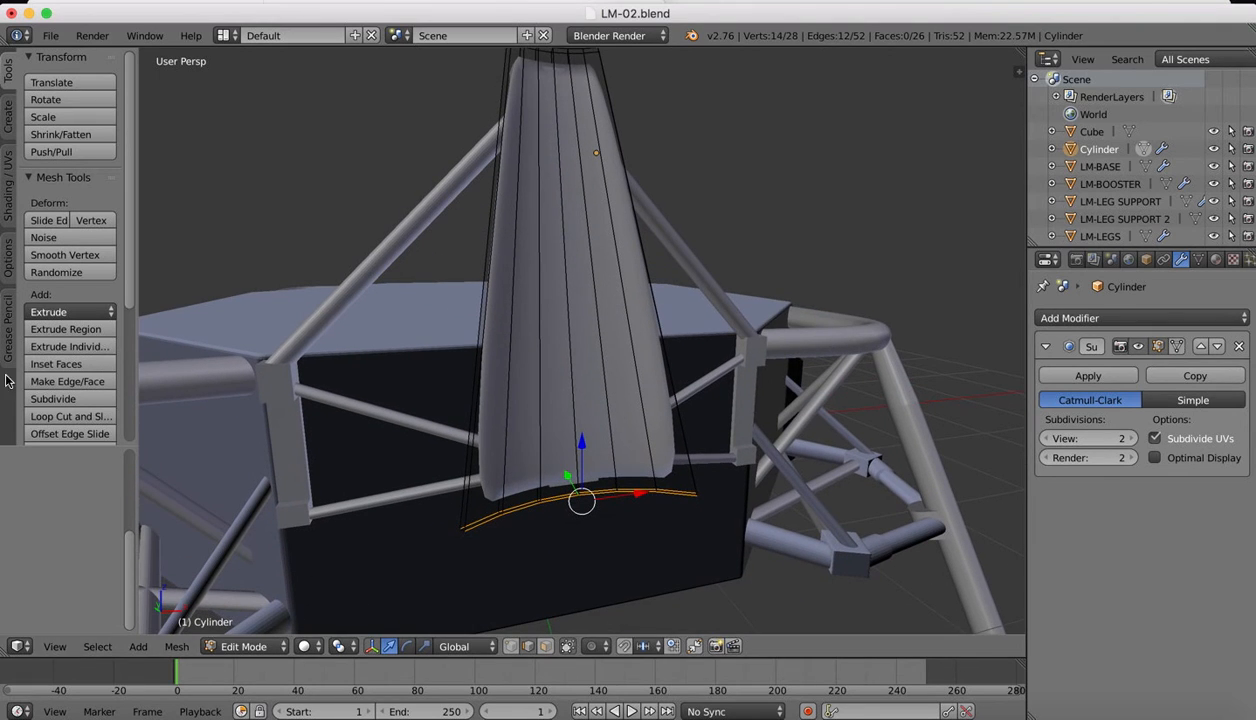
pyautogui.click(62, 416)
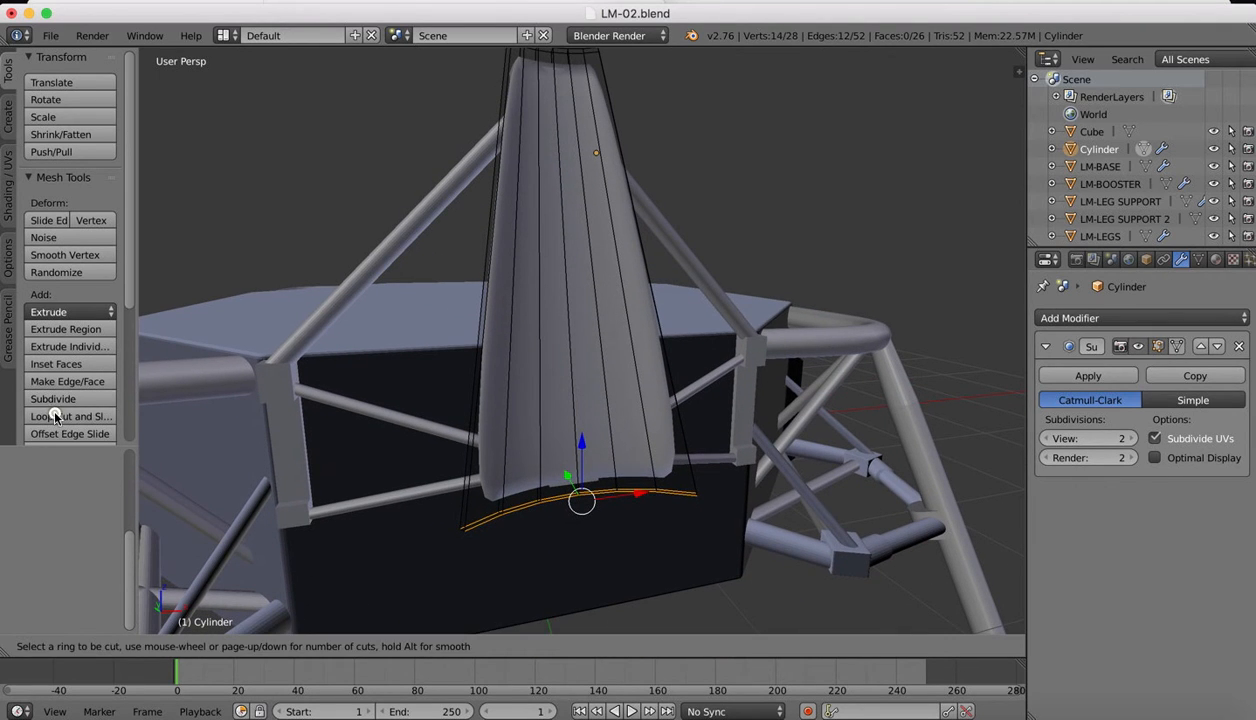
pyautogui.click(536, 399)
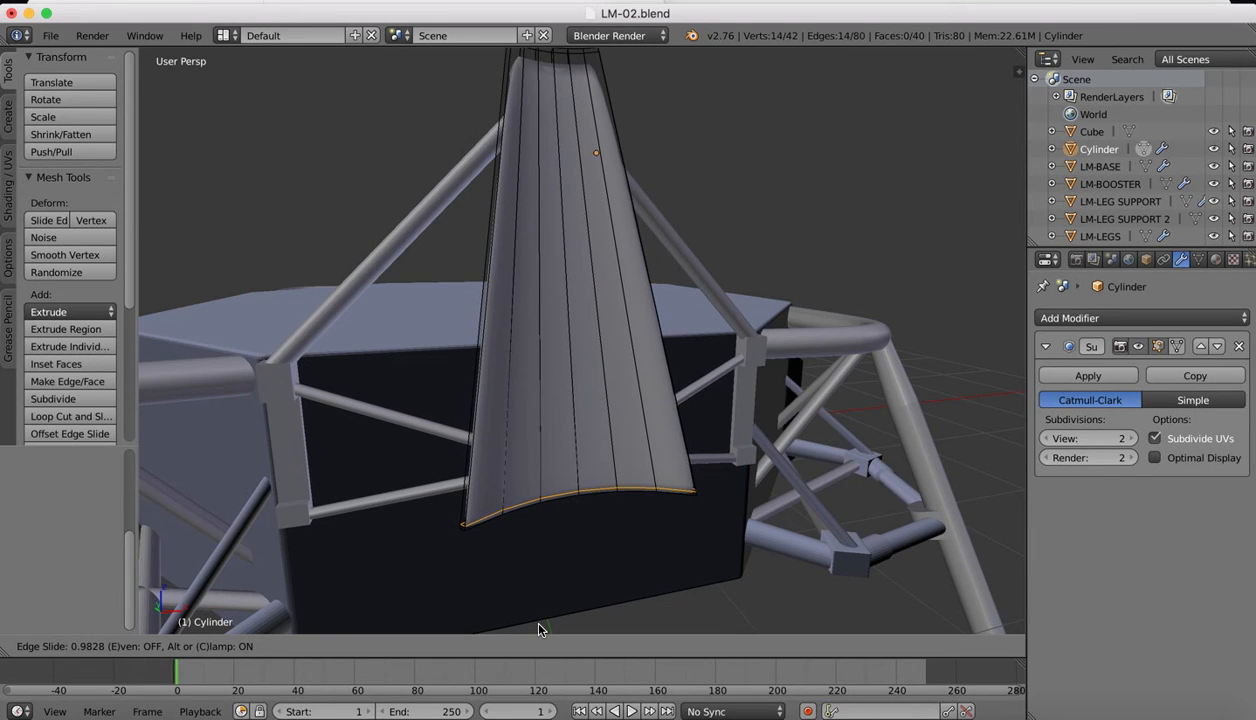
pyautogui.click(538, 626)
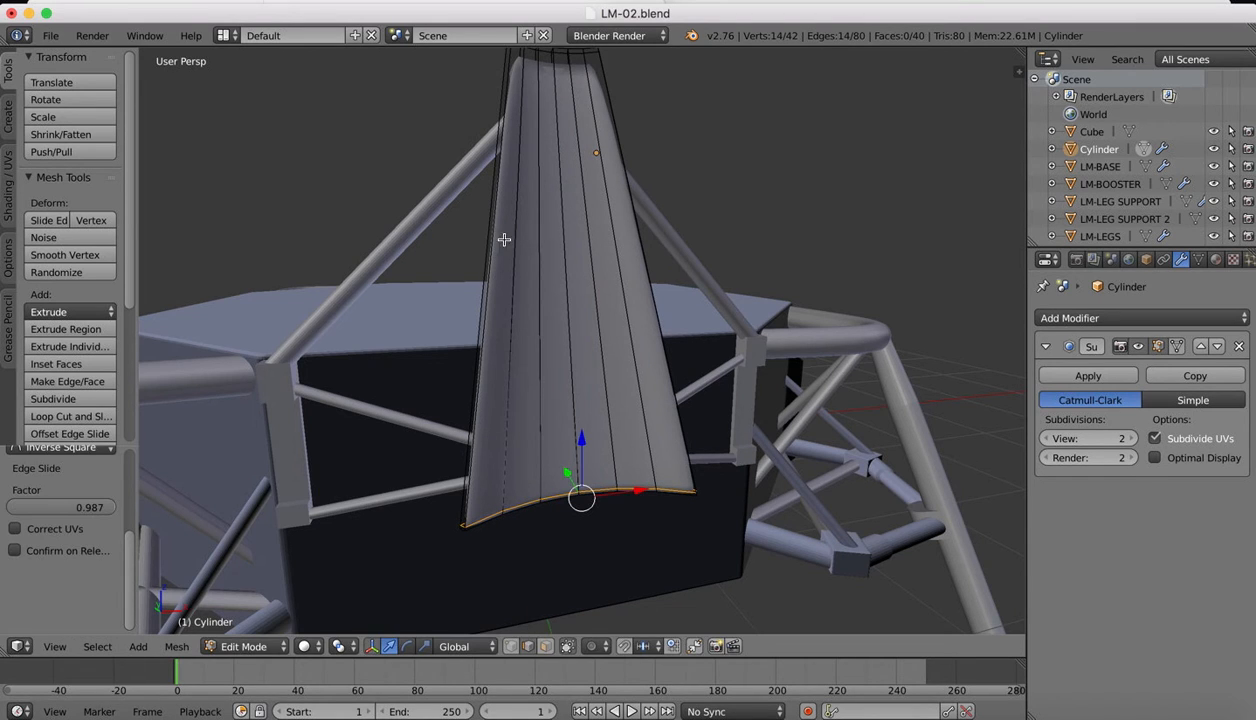
# Step: Add a second loop cut slid to about -0.986 against the panel's top edge, and return to Object Mode
pyautogui.moveTo(448, 332); pyautogui.dragTo(463, 300, button='middle')
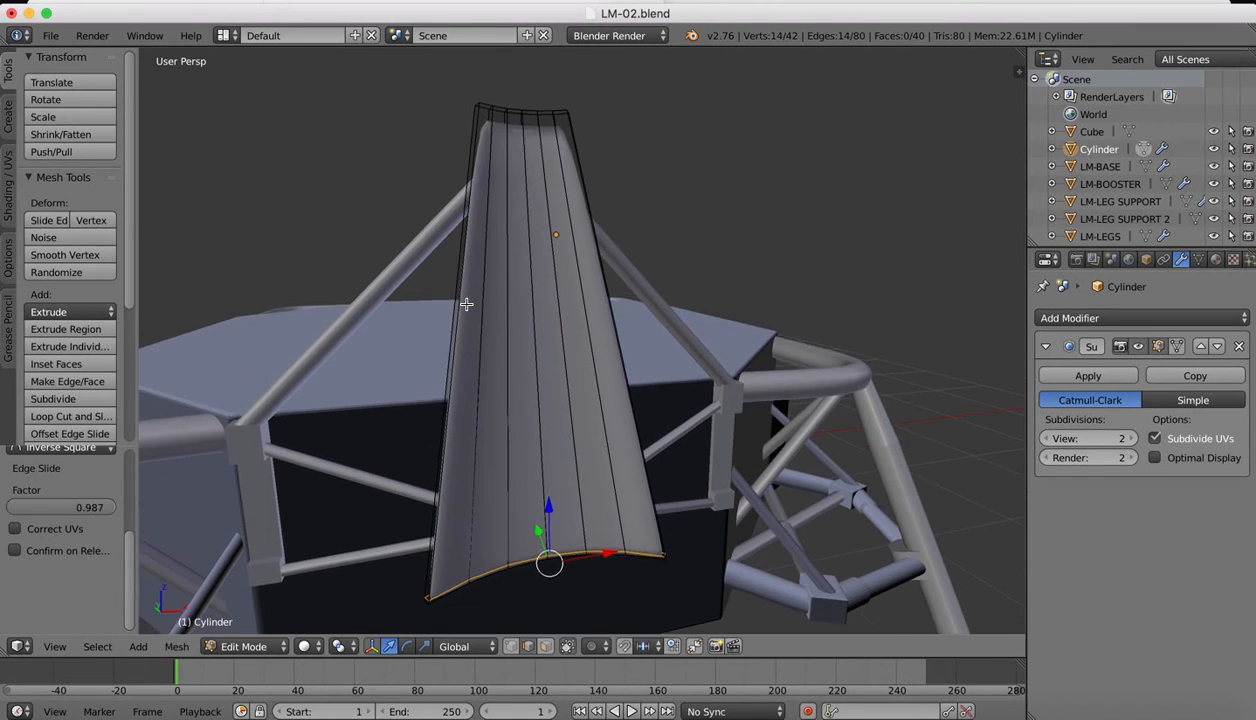
pyautogui.click(70, 417)
pyautogui.click(541, 244)
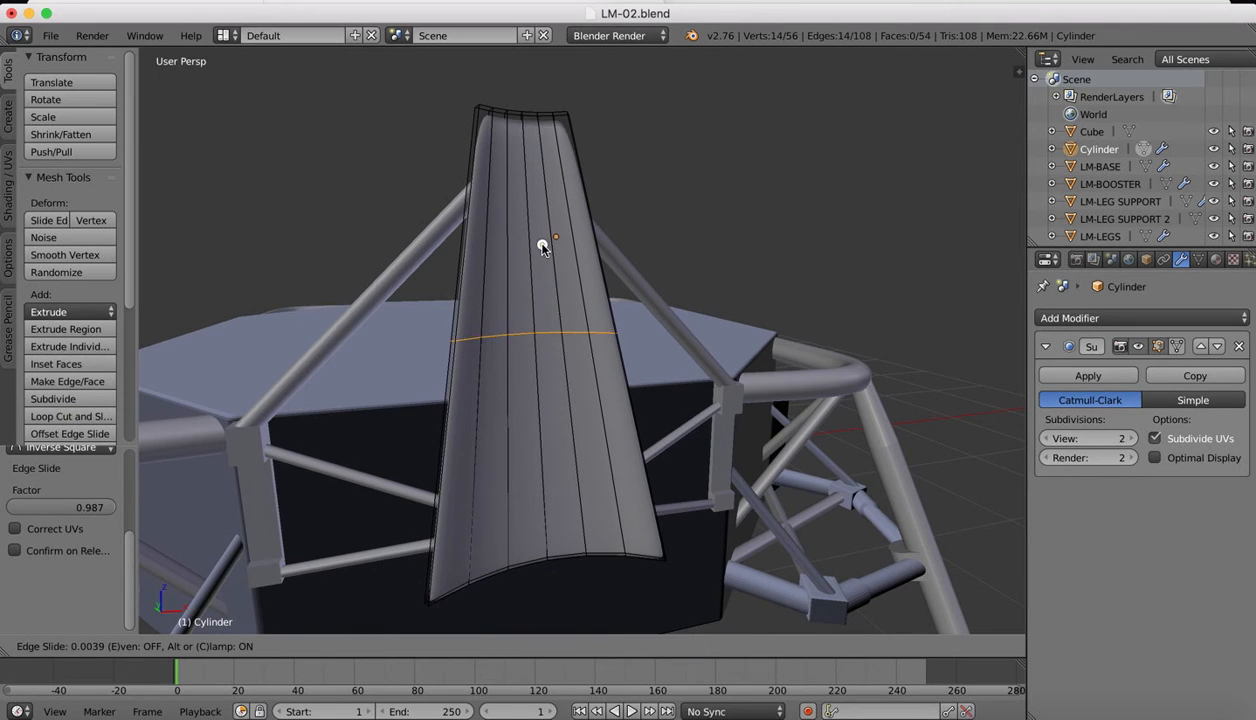
pyautogui.click(570, 610)
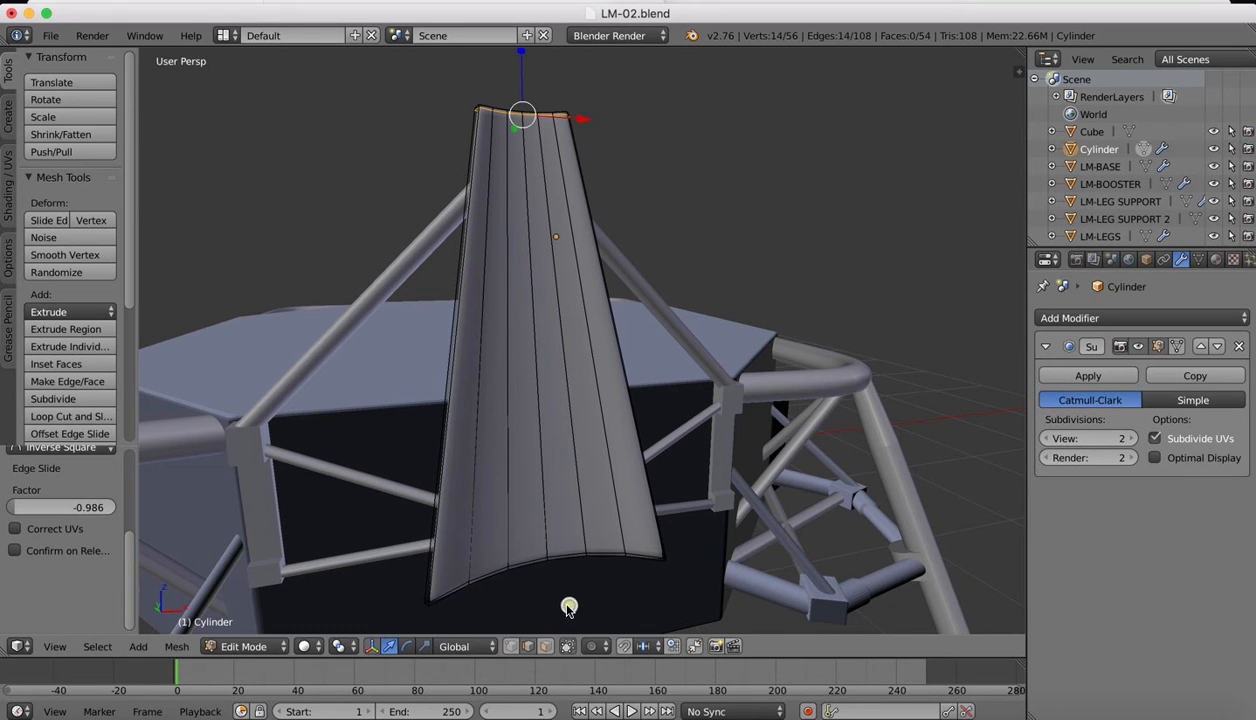
pyautogui.press('Tab')
# Step: Rename the side strut frame object as LM-FLARE DEFLECTOR BRACKET
pyautogui.scroll(-3, 637, 320)
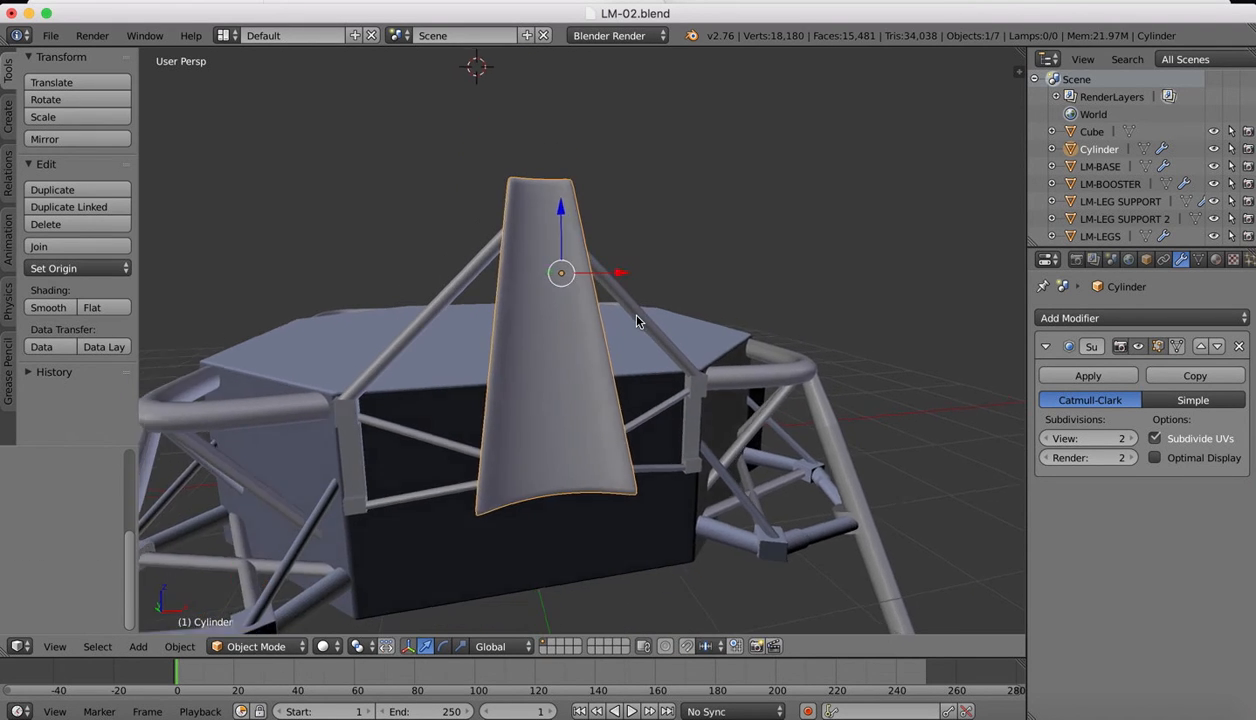
pyautogui.hscroll(10, 637, 320)
pyautogui.hscroll(15, 637, 320)
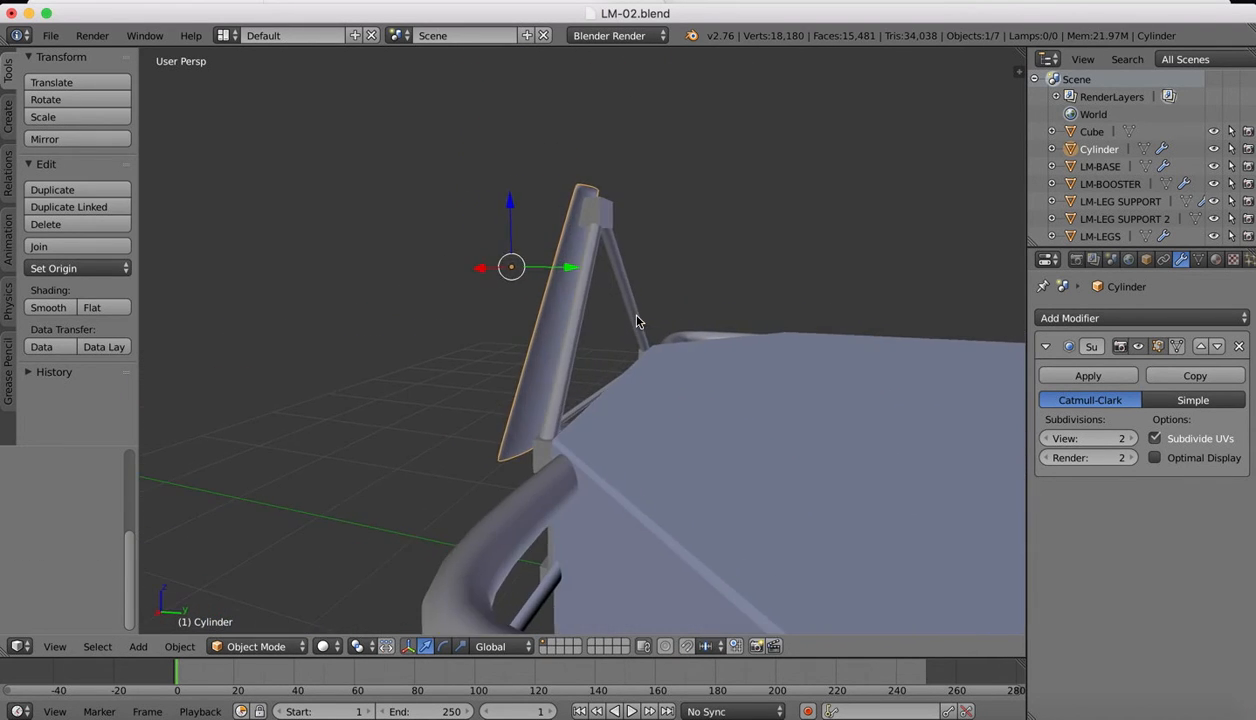
pyautogui.hscroll(5, 637, 320)
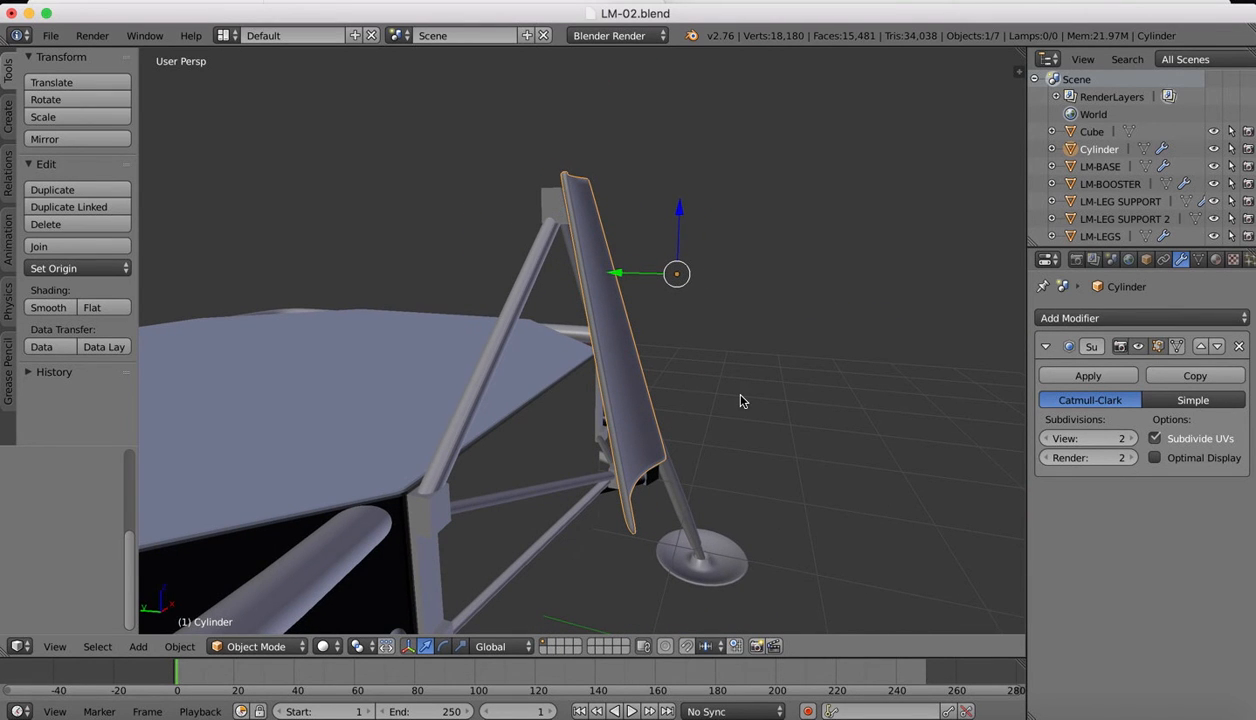
pyautogui.scroll(-5, 741, 396)
pyautogui.rightClick(518, 416)
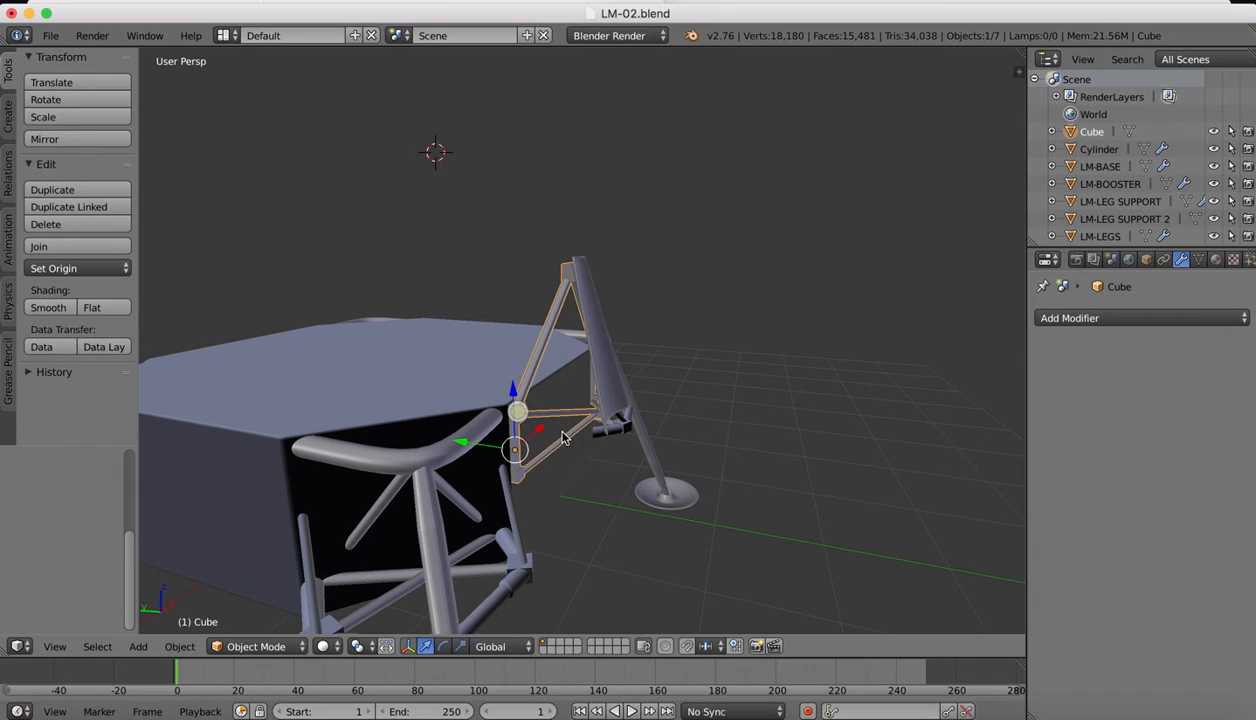
pyautogui.doubleClick(1091, 135)
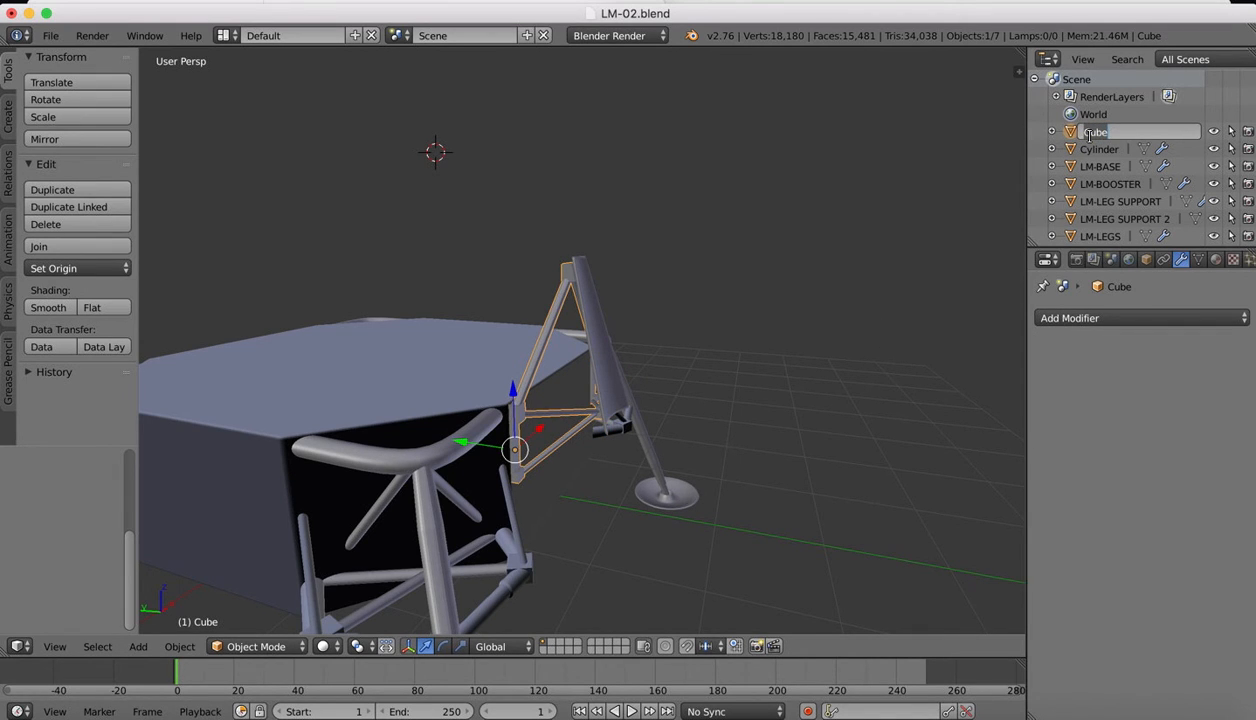
pyautogui.write('LM')
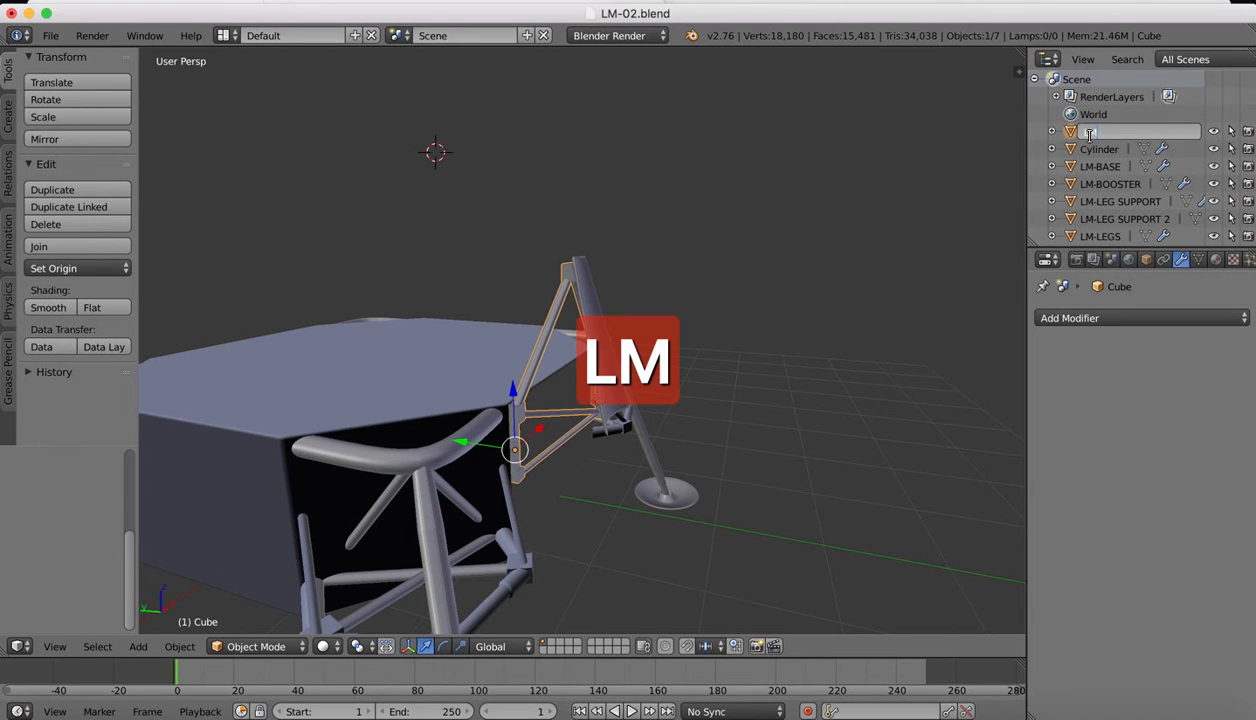
pyautogui.write('-FLARE')
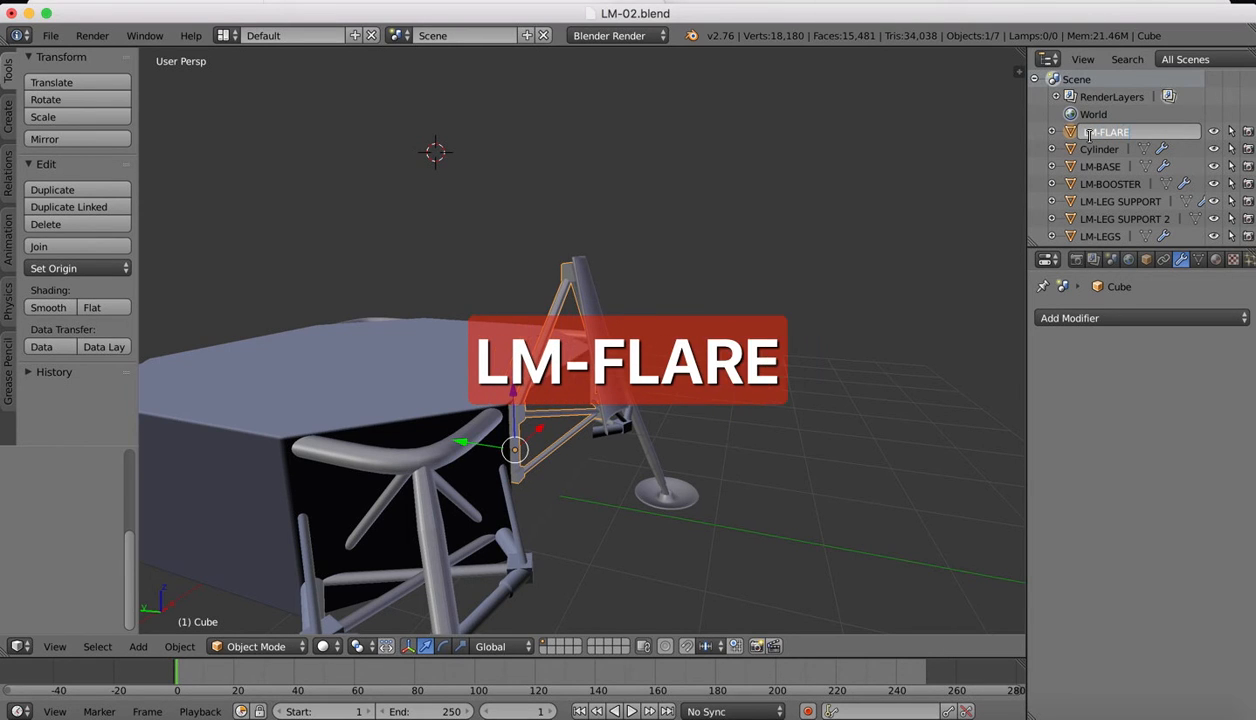
pyautogui.write(' DEFLECTOR')
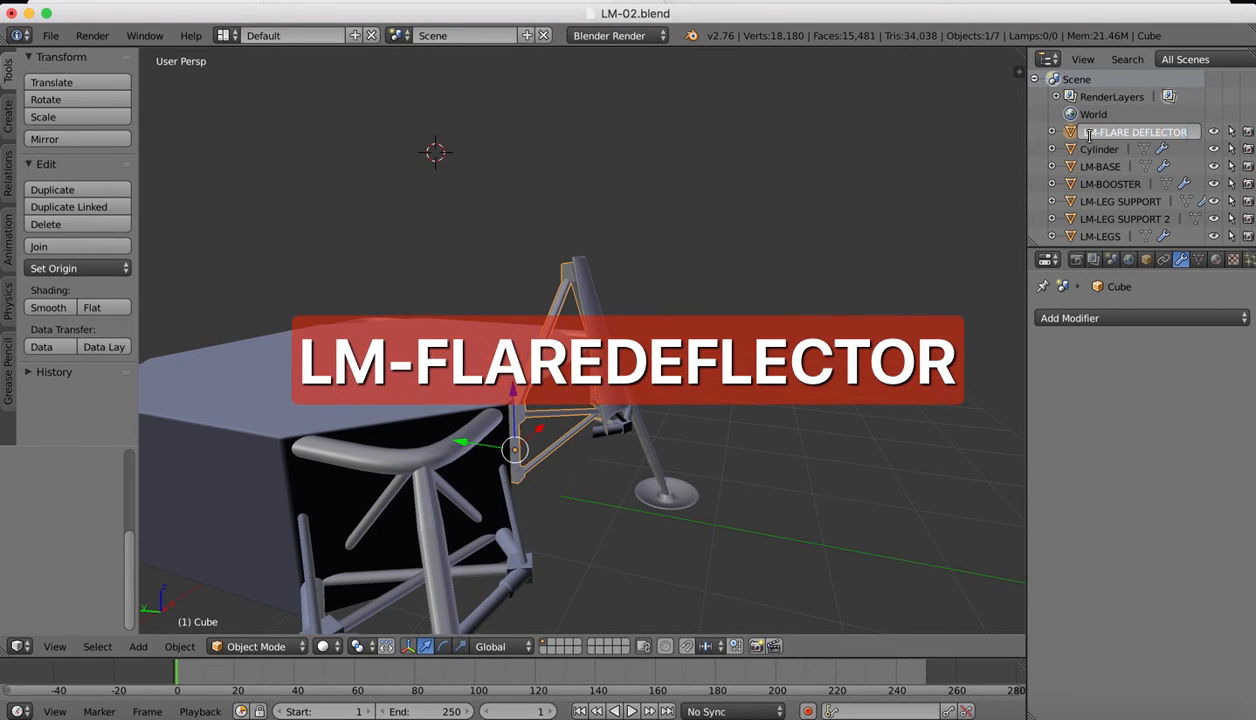
pyautogui.write(' BRACKET')
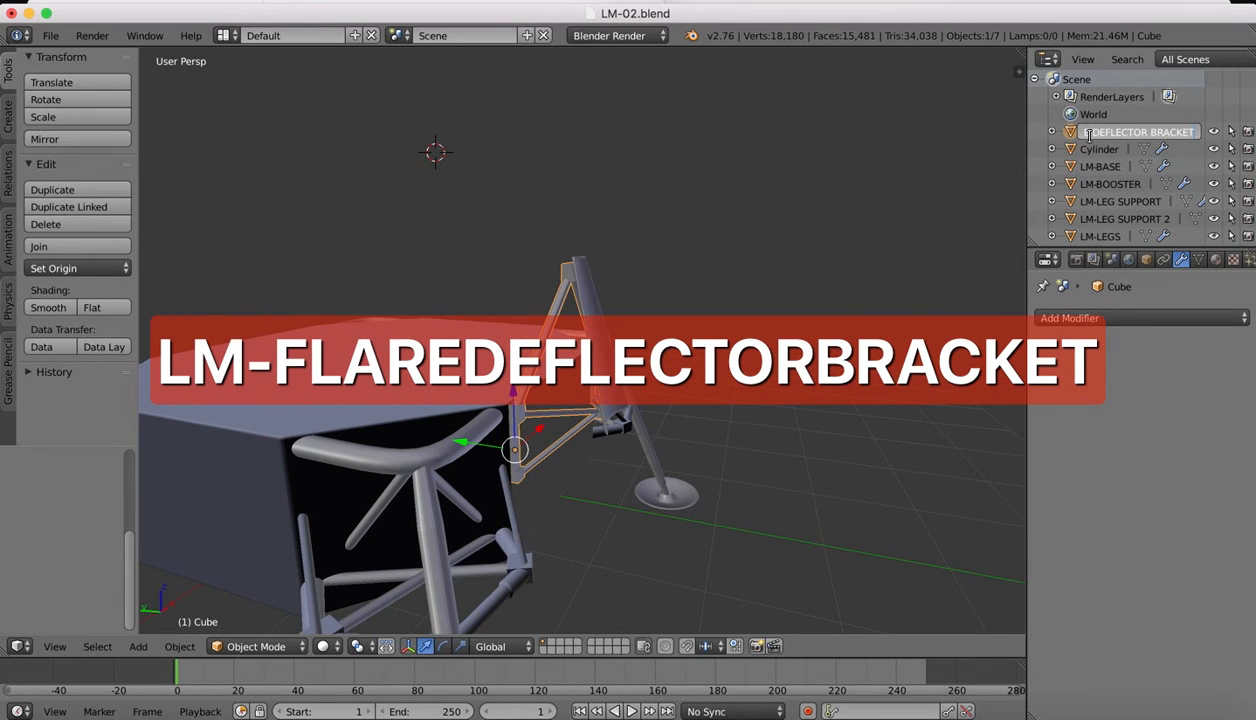
pyautogui.press('Return')
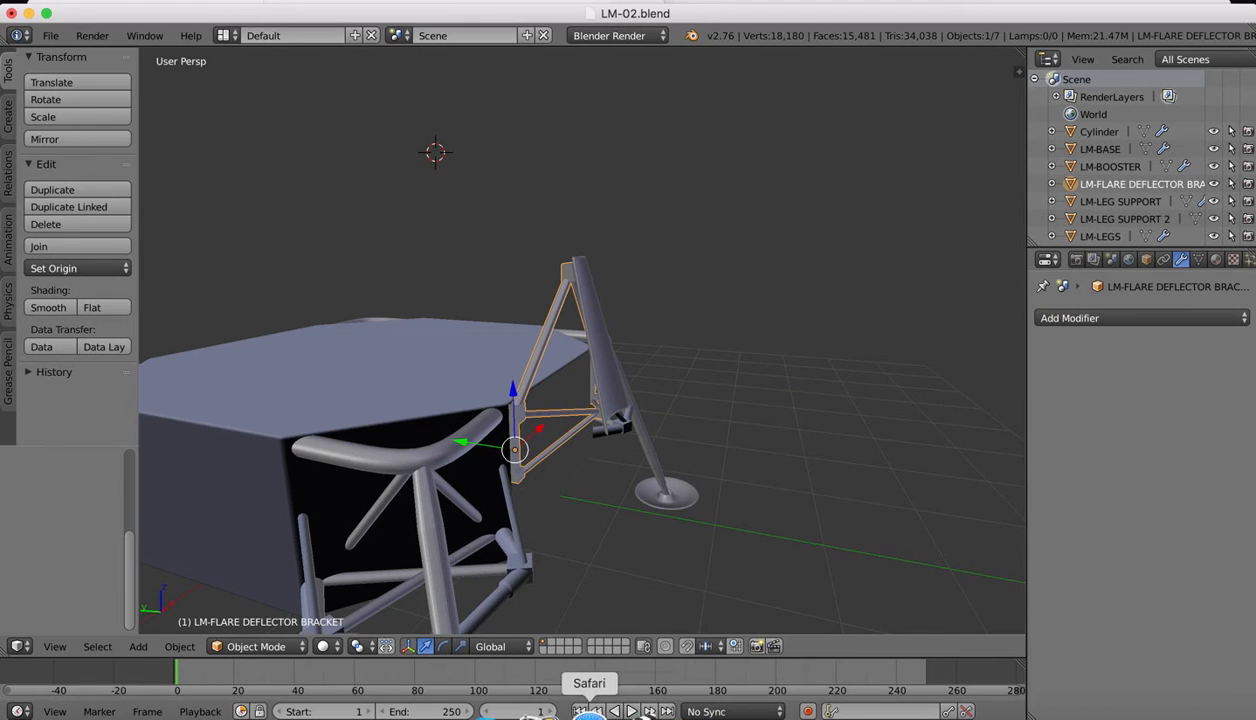
# Step: Look at the plume deflectors in the lunar module reference images in Safari and Preview, and return to Blender
pyautogui.click(590, 712)
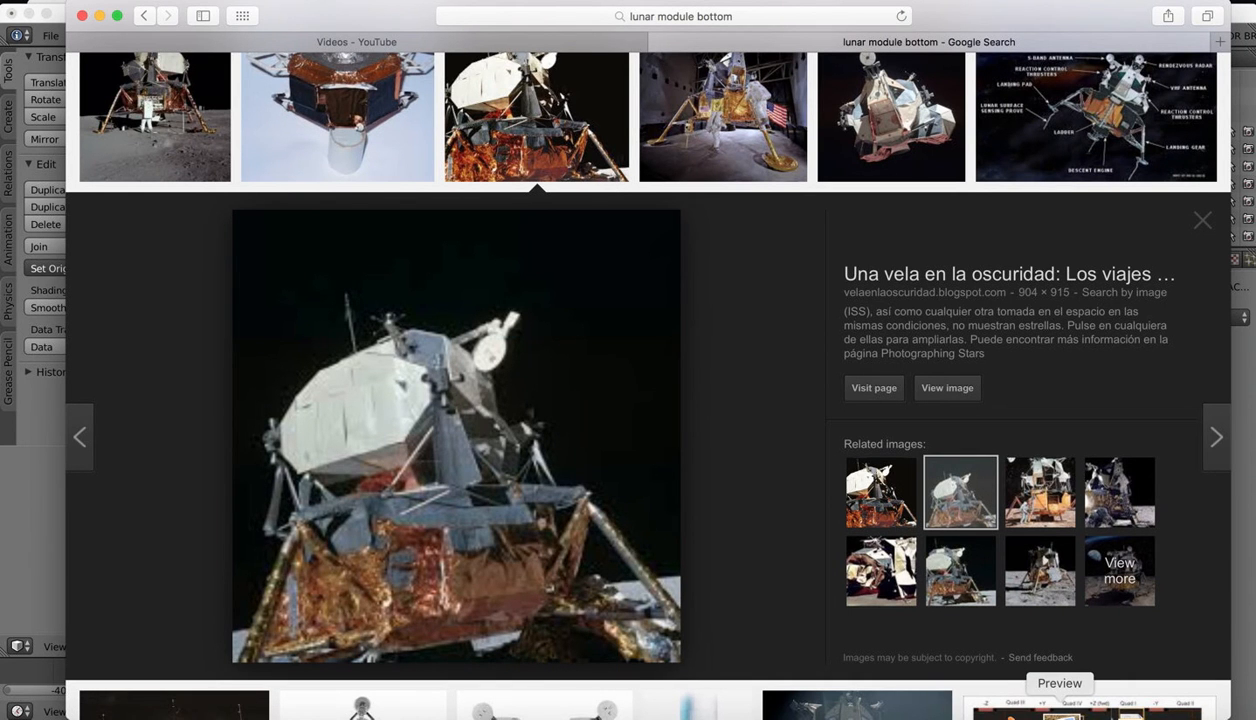
pyautogui.click(1060, 710)
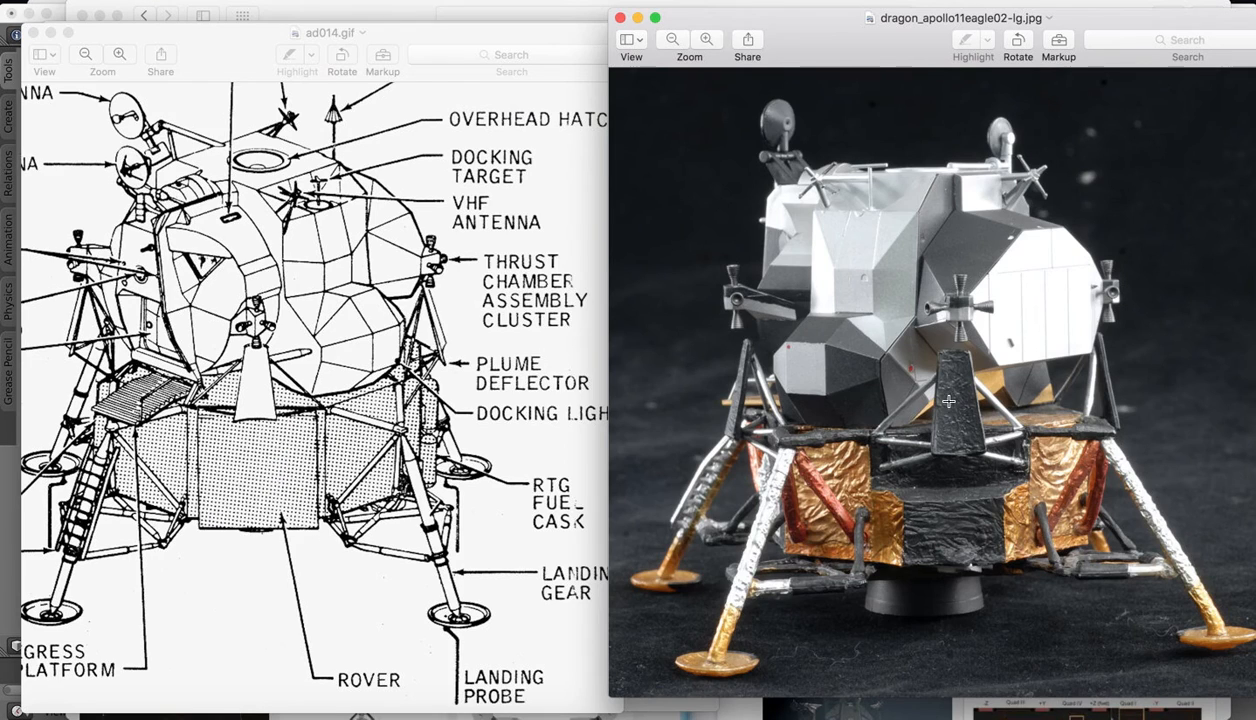
pyautogui.click(1025, 710)
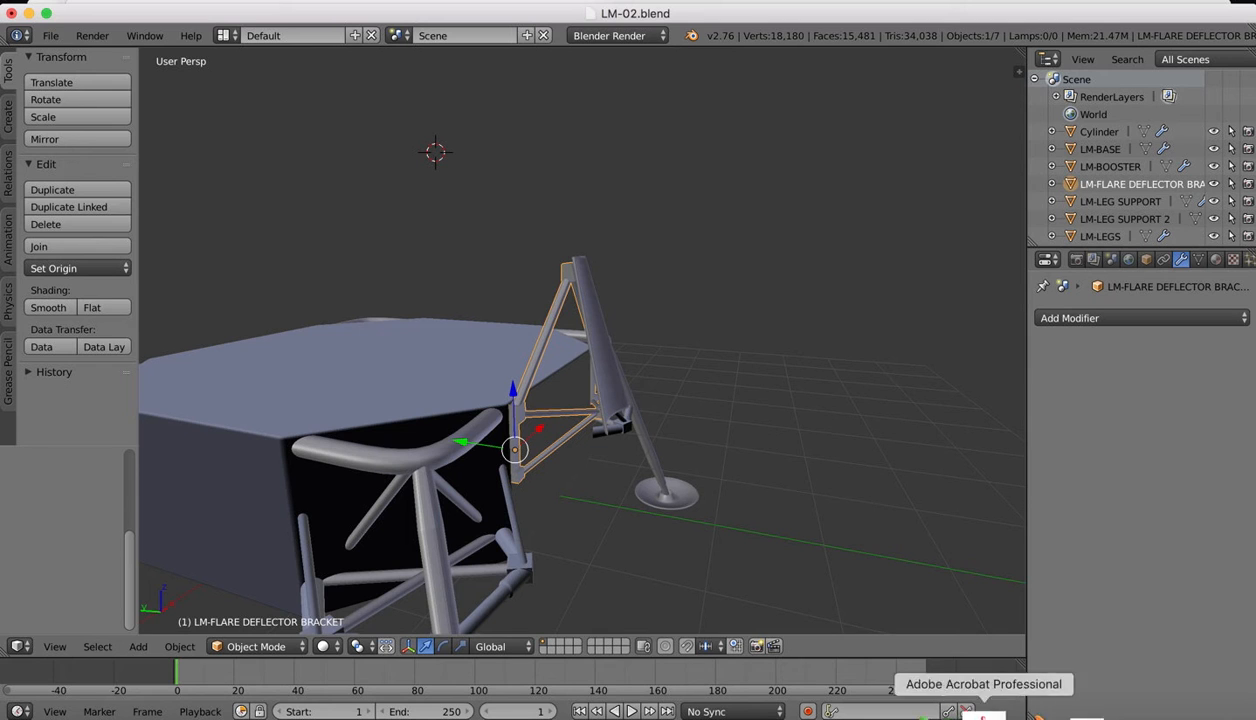
# Step: Rename the curved deflector panel object as LM-FLARE DEFLECTOR
pyautogui.rightClick(594, 325)
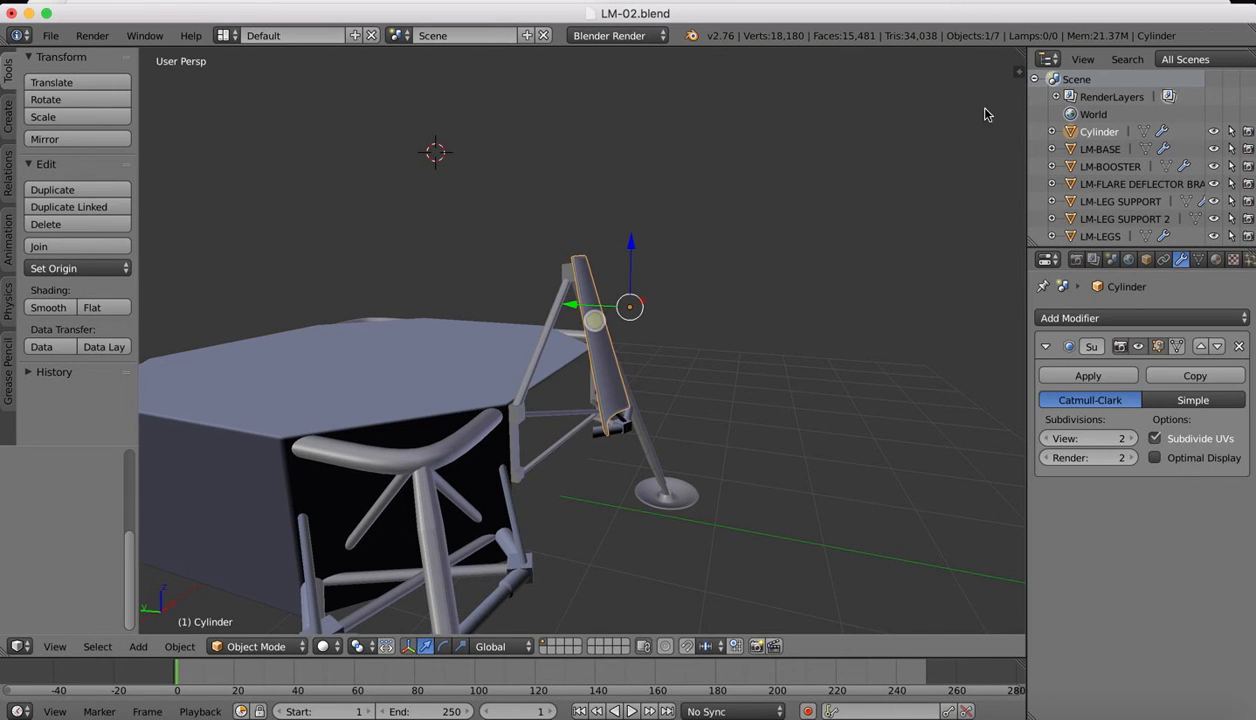
pyautogui.doubleClick(1097, 133)
pyautogui.write('LM')
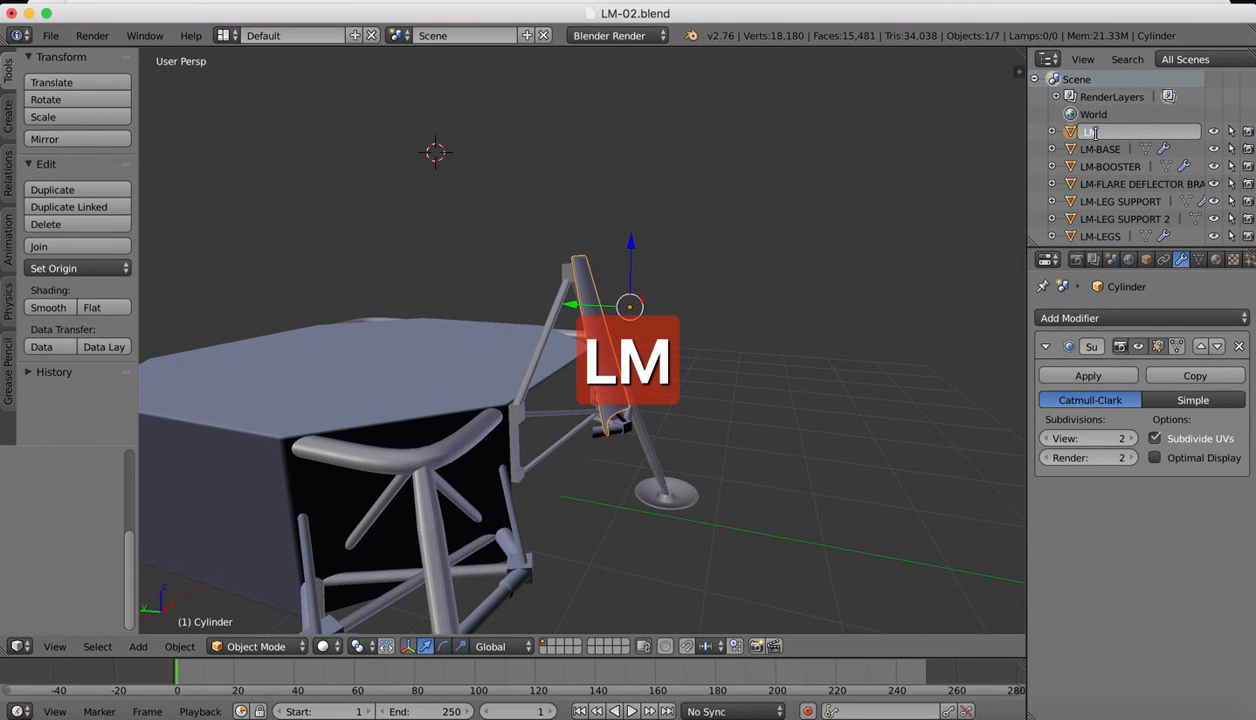
pyautogui.write('-FLARE DEF')
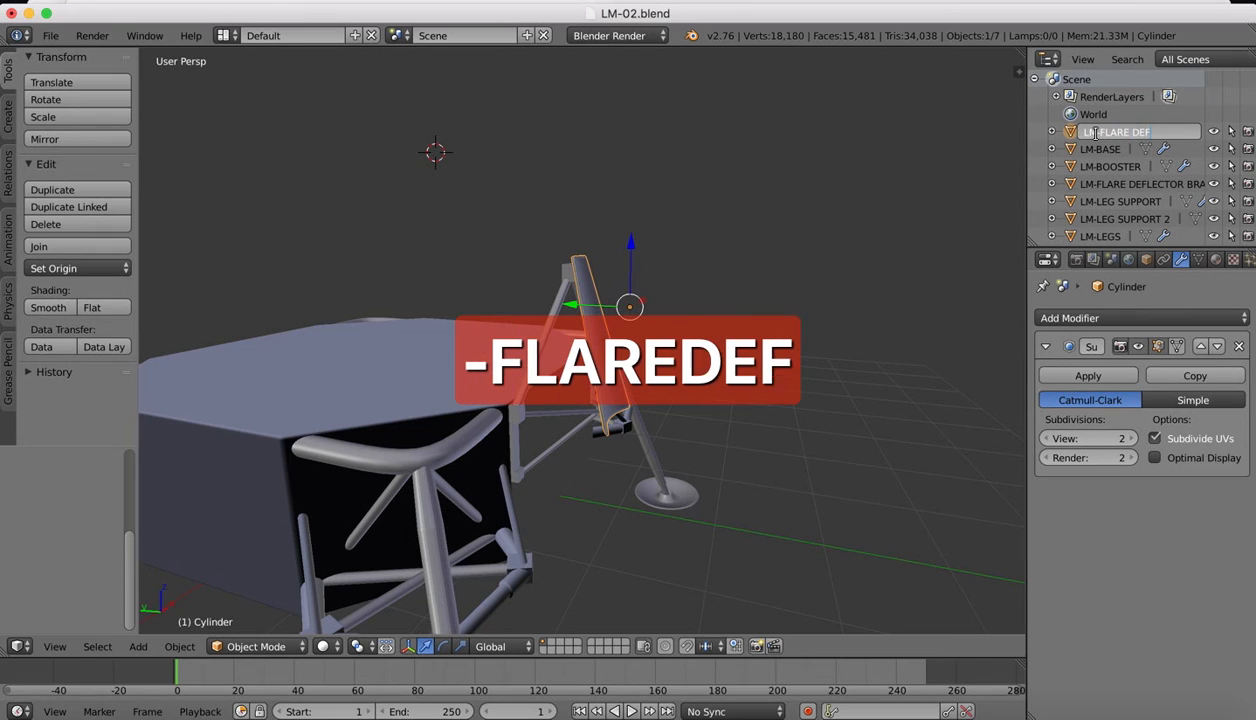
pyautogui.write('LECTOR')
pyautogui.press('Return')
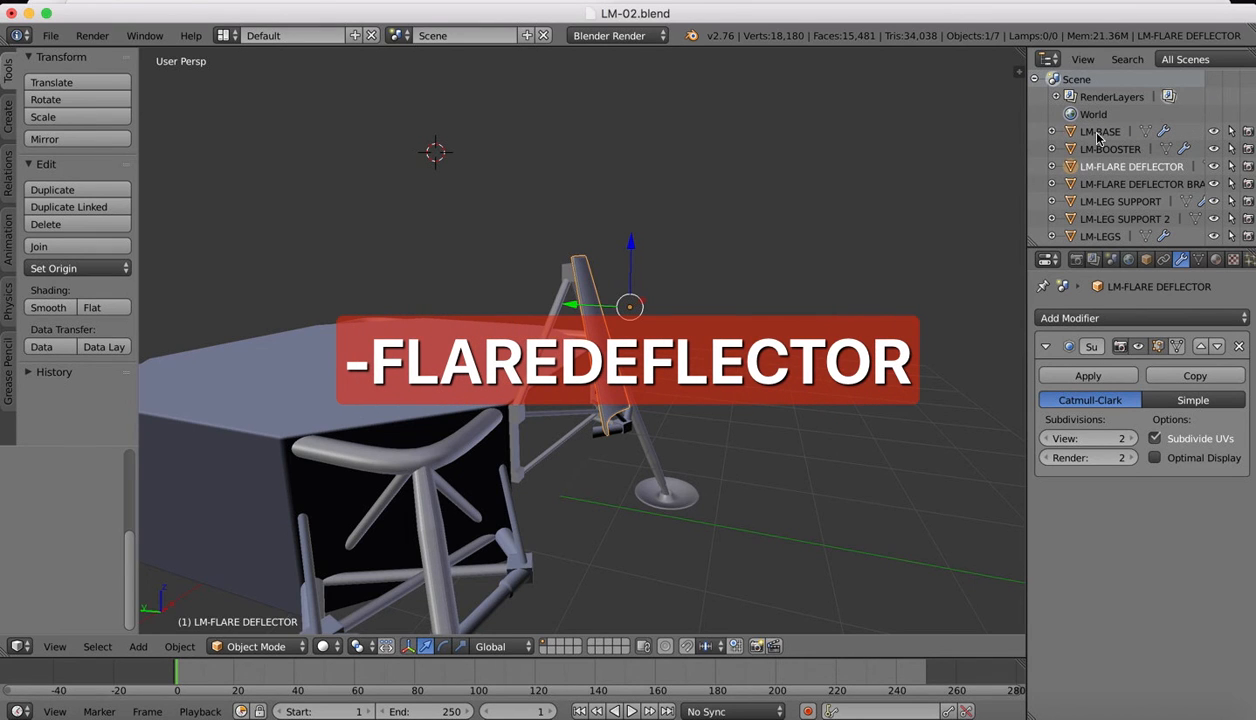
# Step: Add a Mirror modifier to the deflector bracket with LM-BASE as the mirror object and the Y axis enabled
pyautogui.scroll(-2, 826, 281)
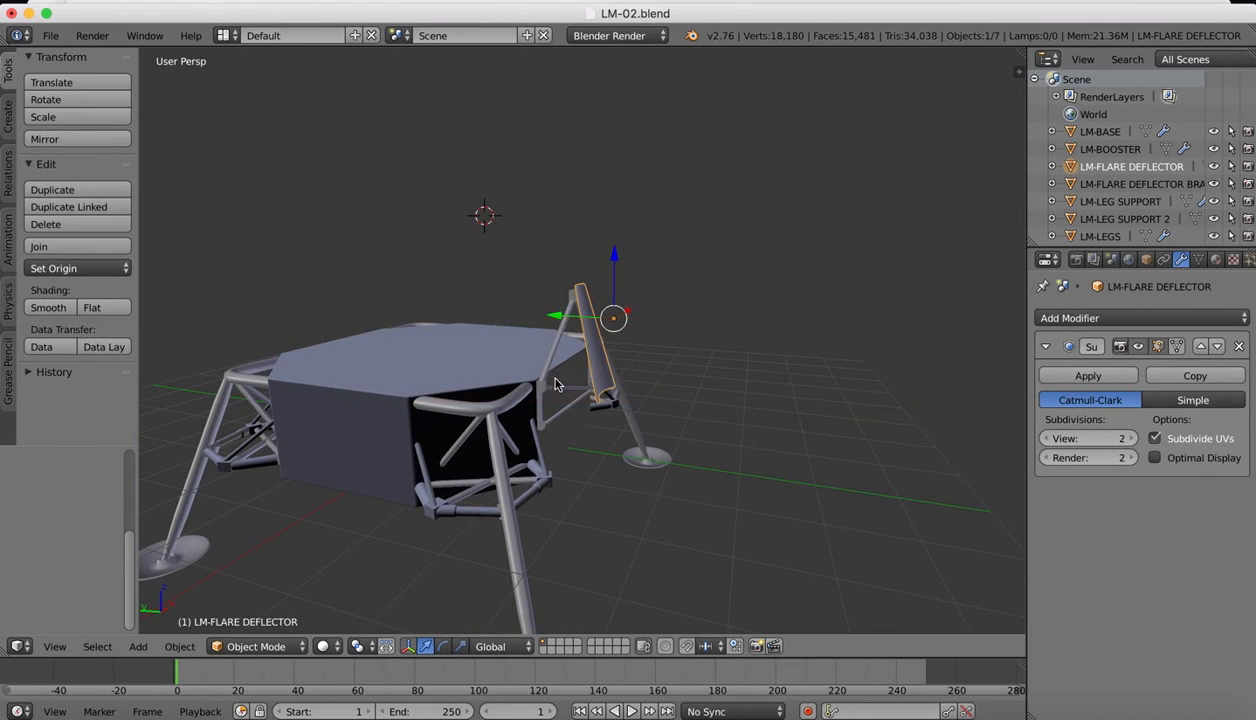
pyautogui.rightClick(547, 382)
pyautogui.click(1116, 318)
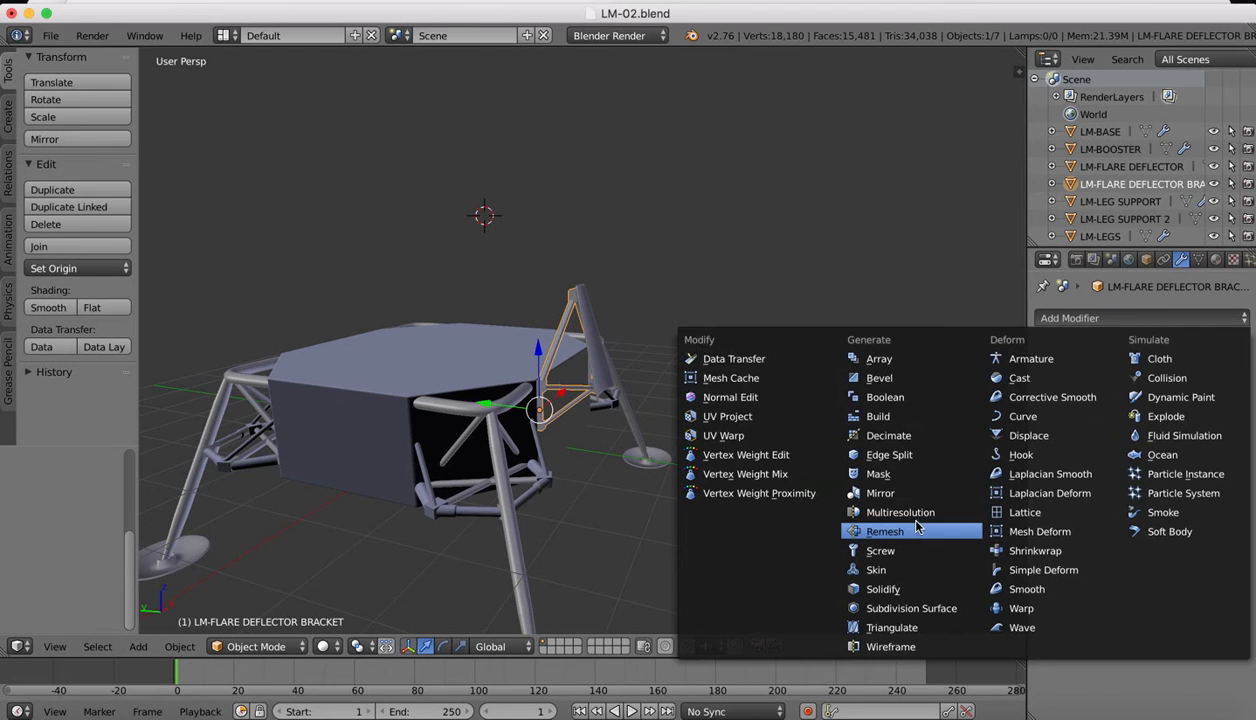
pyautogui.click(899, 491)
pyautogui.click(1046, 512)
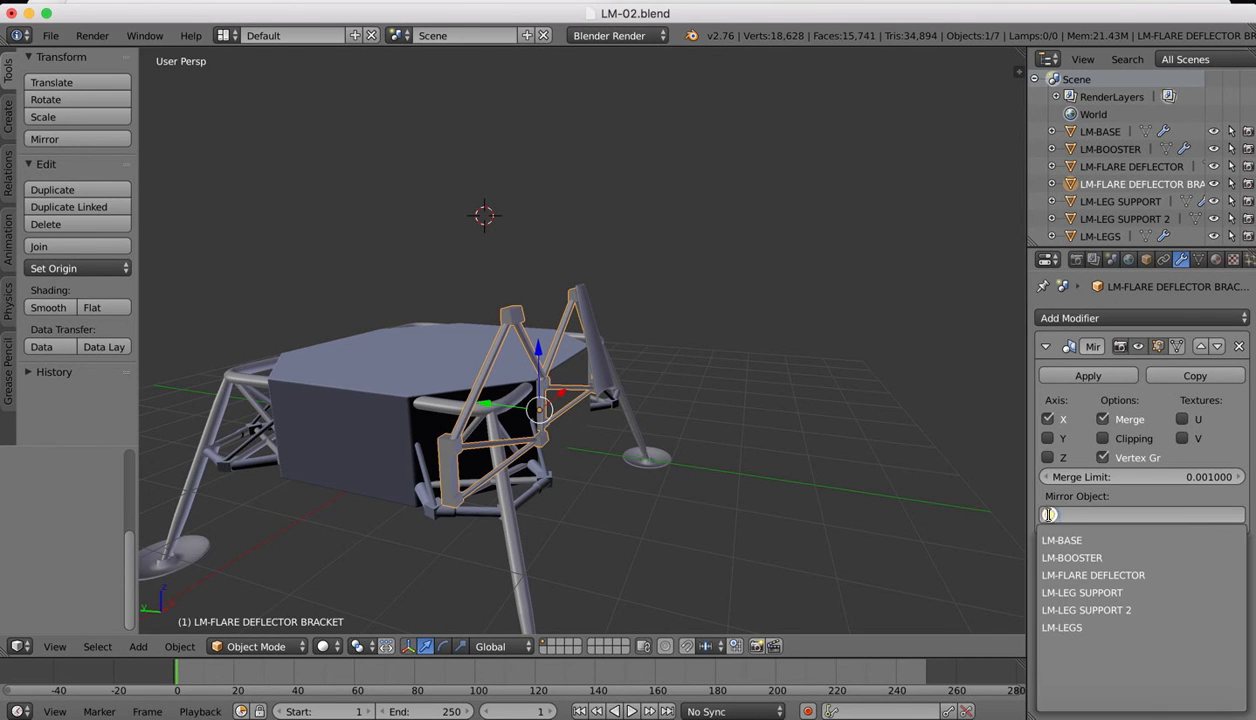
pyautogui.click(1061, 528)
pyautogui.click(1047, 438)
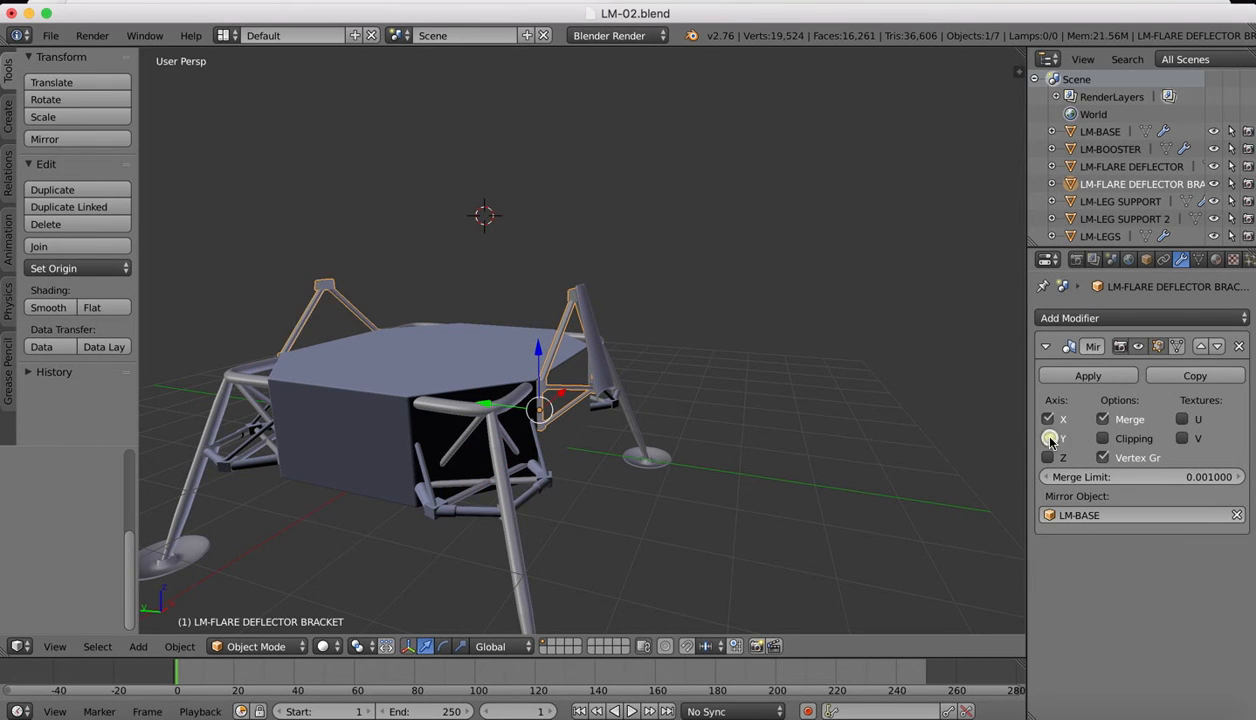
# Step: Try adding the Z axis to the bracket's Mirror modifier and switch it off again
pyautogui.hscroll(4, 681, 364)
pyautogui.keyDown('ctrl'); pyautogui.scroll(-4, 681, 364); pyautogui.keyUp('ctrl')
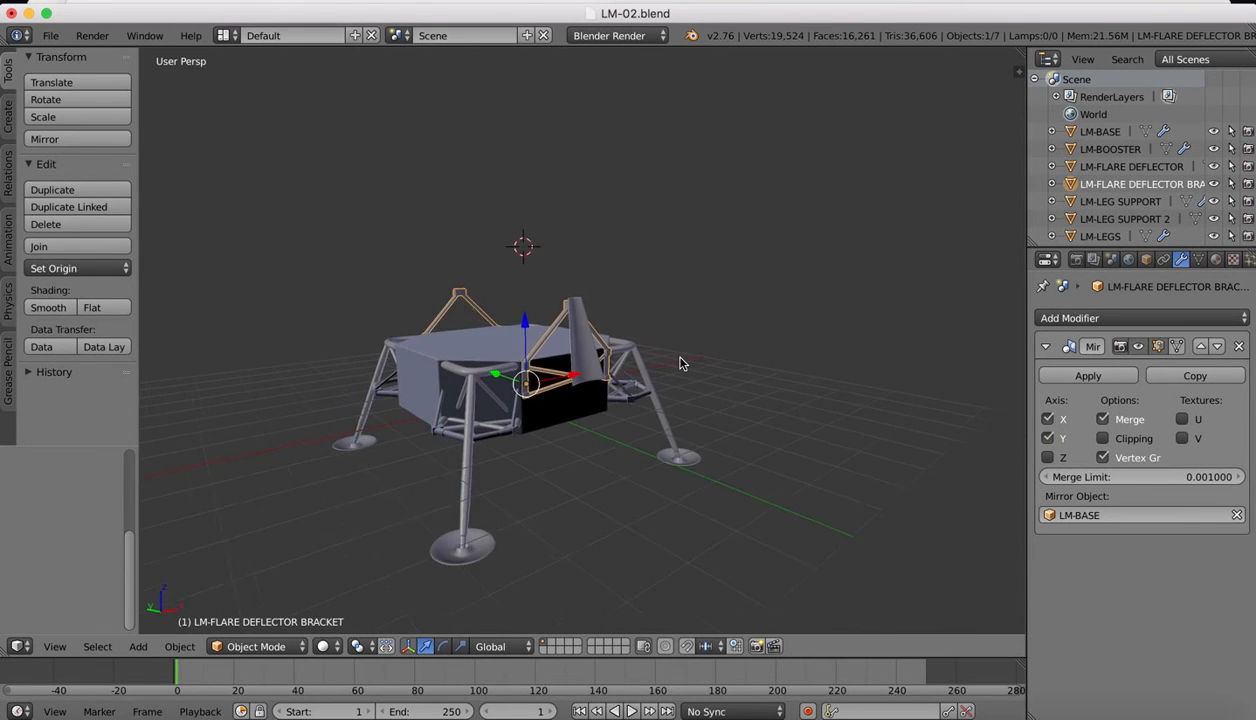
pyautogui.scroll(8, 681, 364)
pyautogui.scroll(-6, 681, 364)
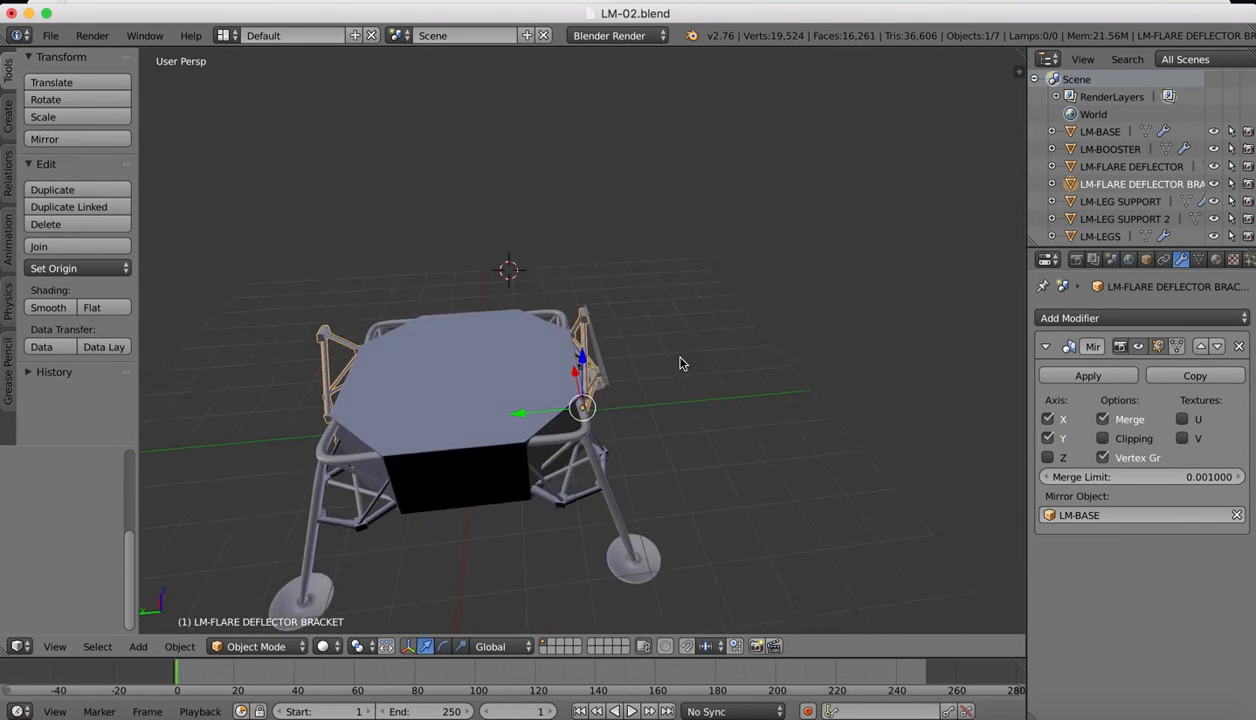
pyautogui.scroll(6, 681, 364)
pyautogui.click(1046, 457)
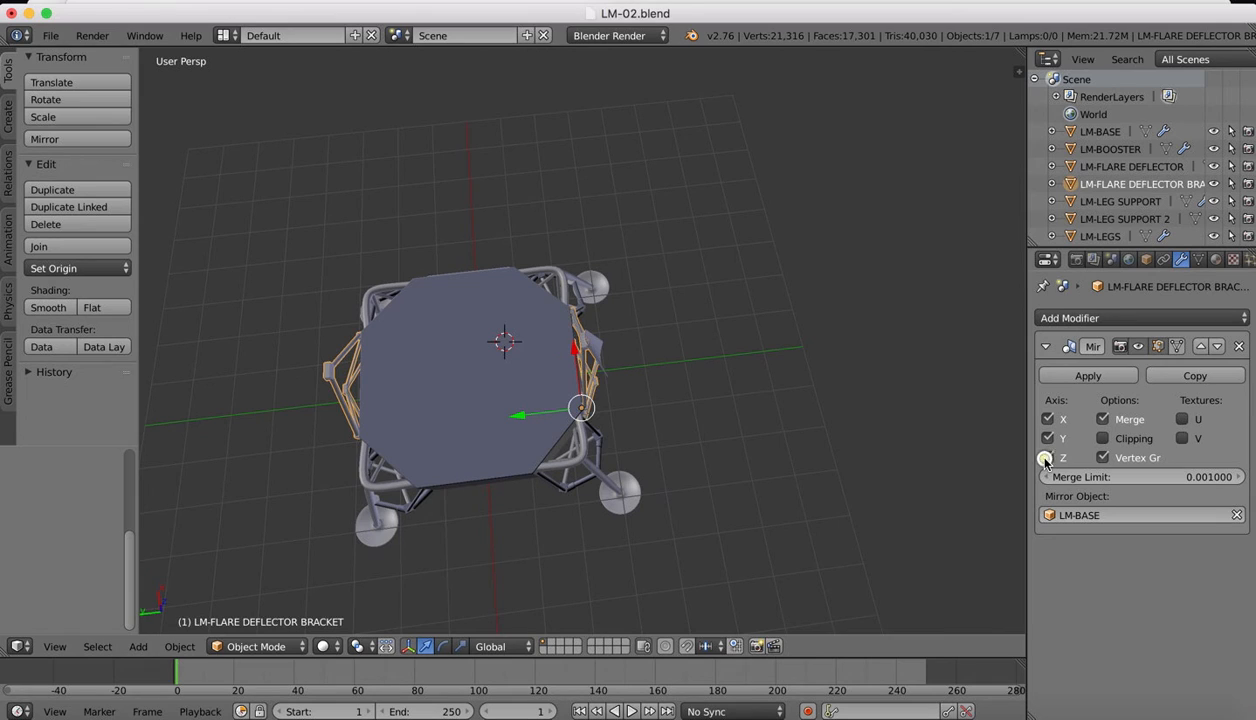
pyautogui.click(1046, 457)
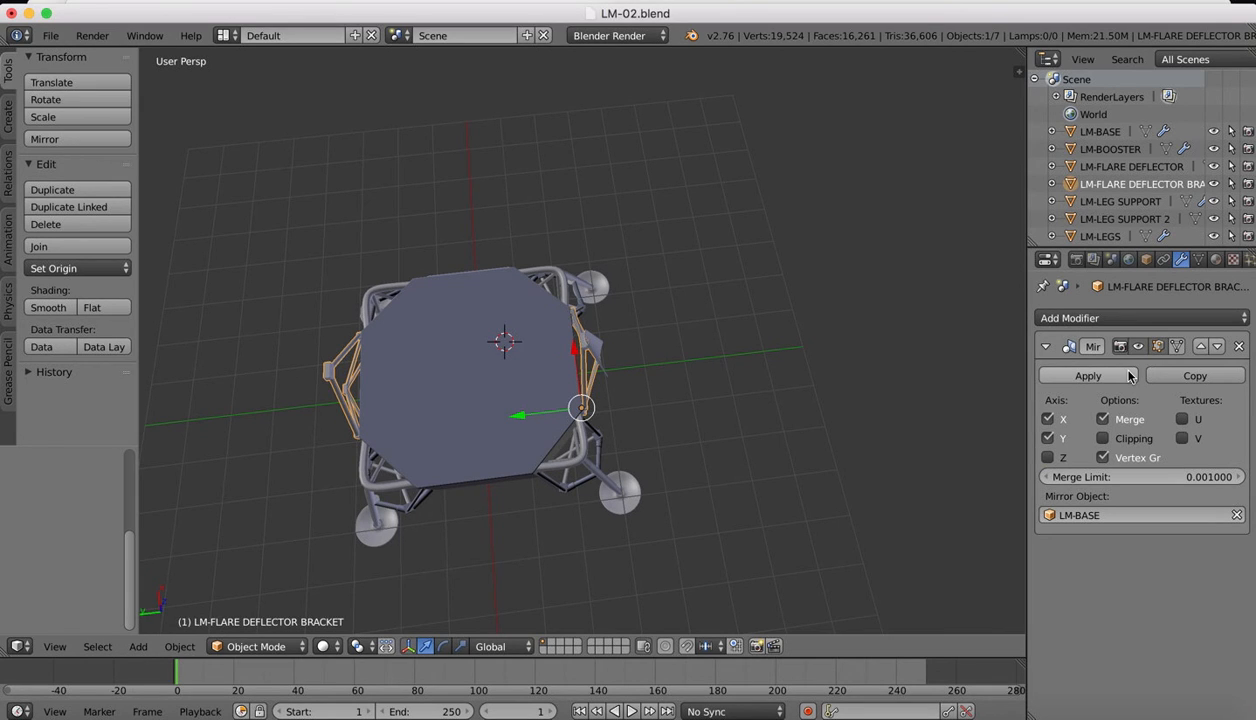
# Step: Add a Mirror modifier to the deflector panel, mirroring about LM-BASE on the Y axis only
pyautogui.rightClick(586, 340)
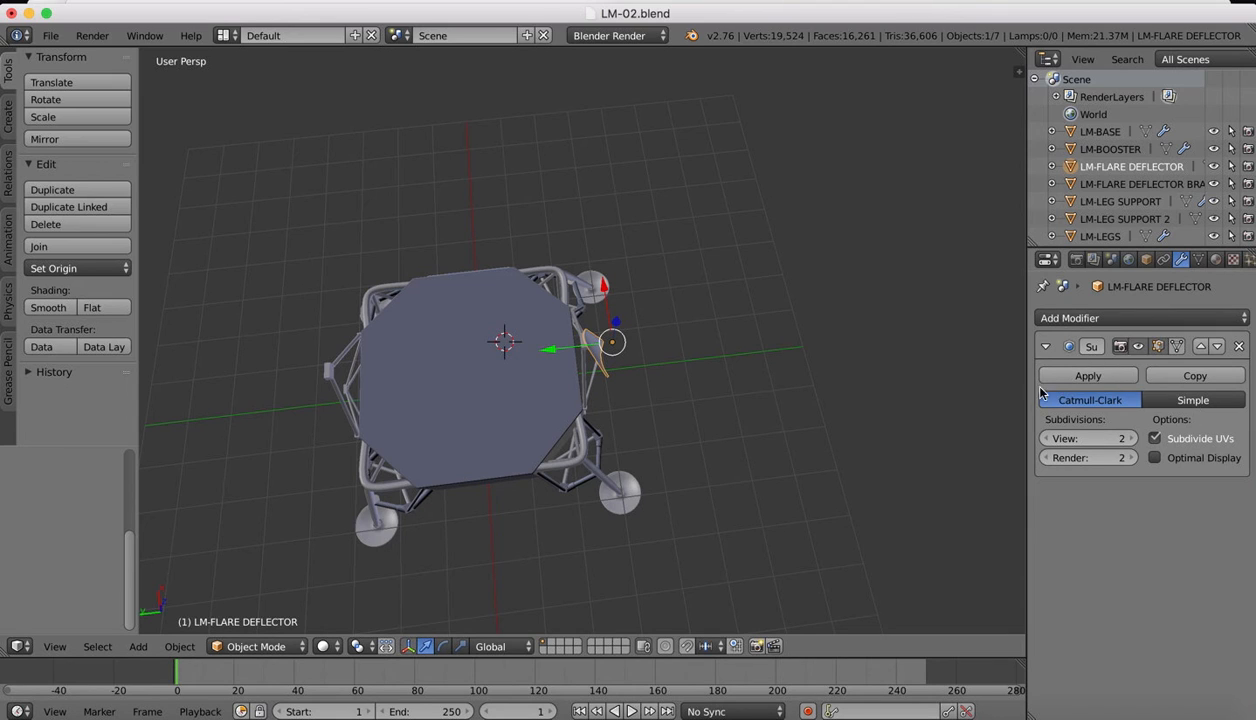
pyautogui.click(1080, 316)
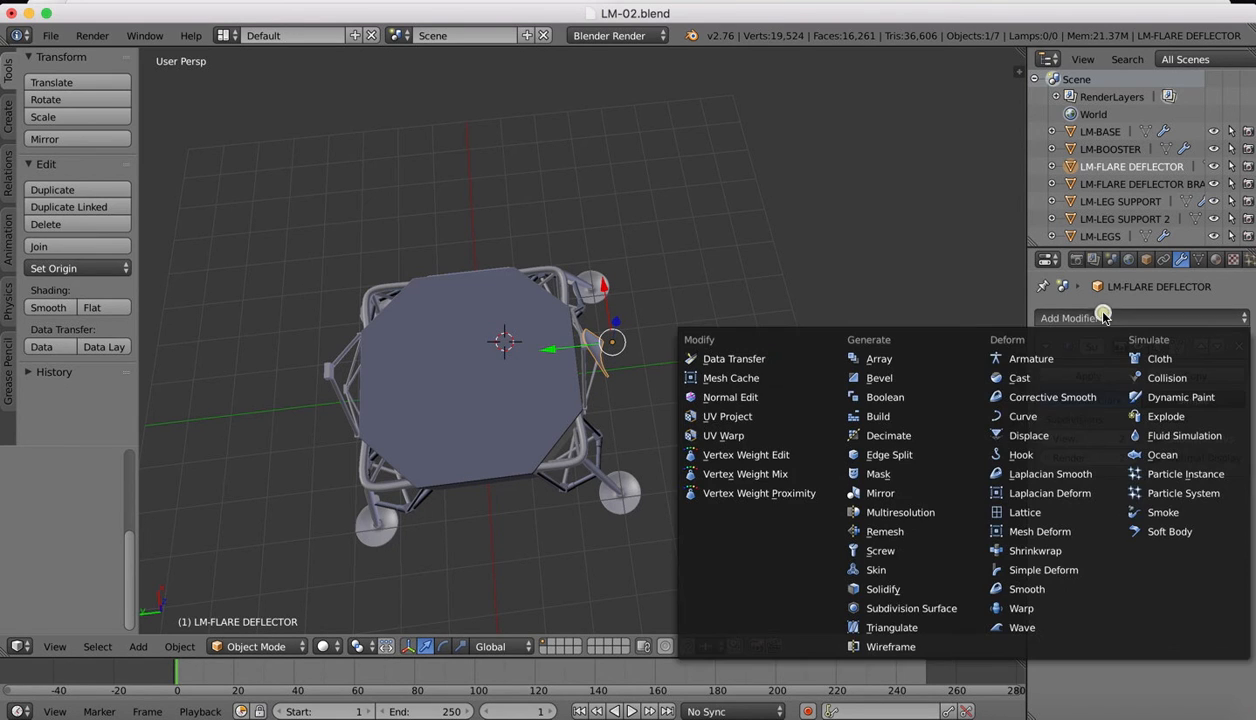
pyautogui.click(893, 493)
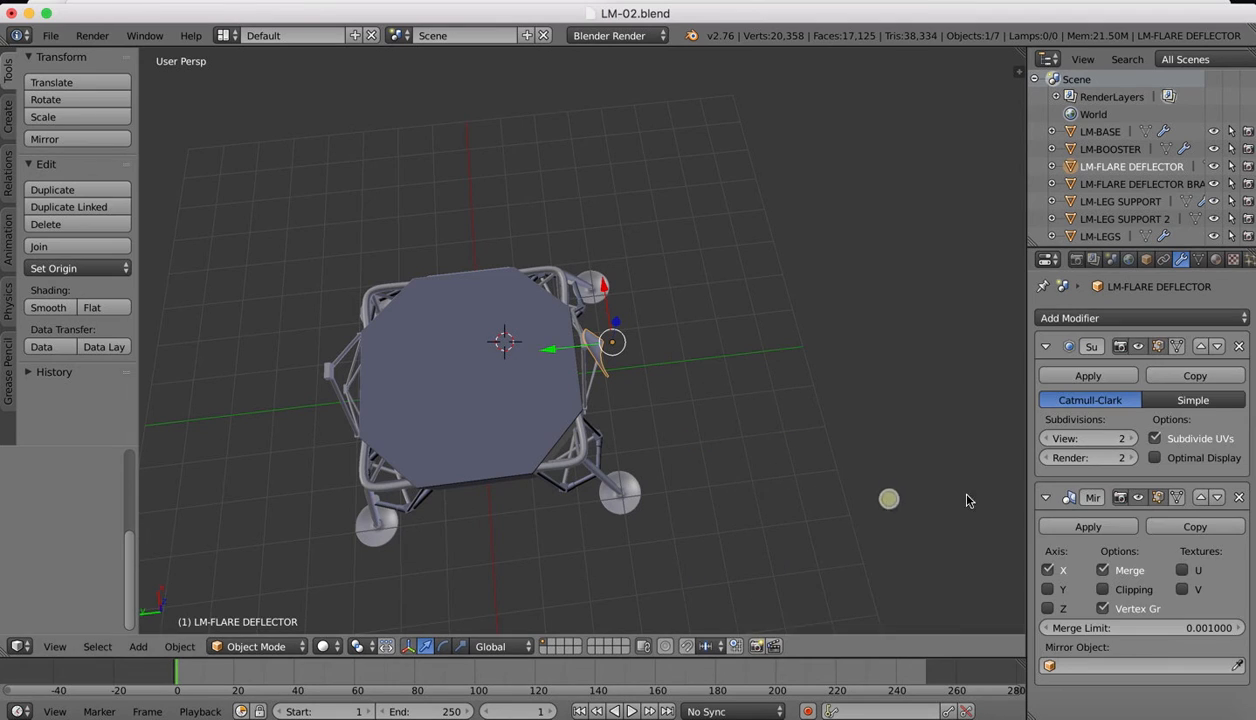
pyautogui.click(1049, 665)
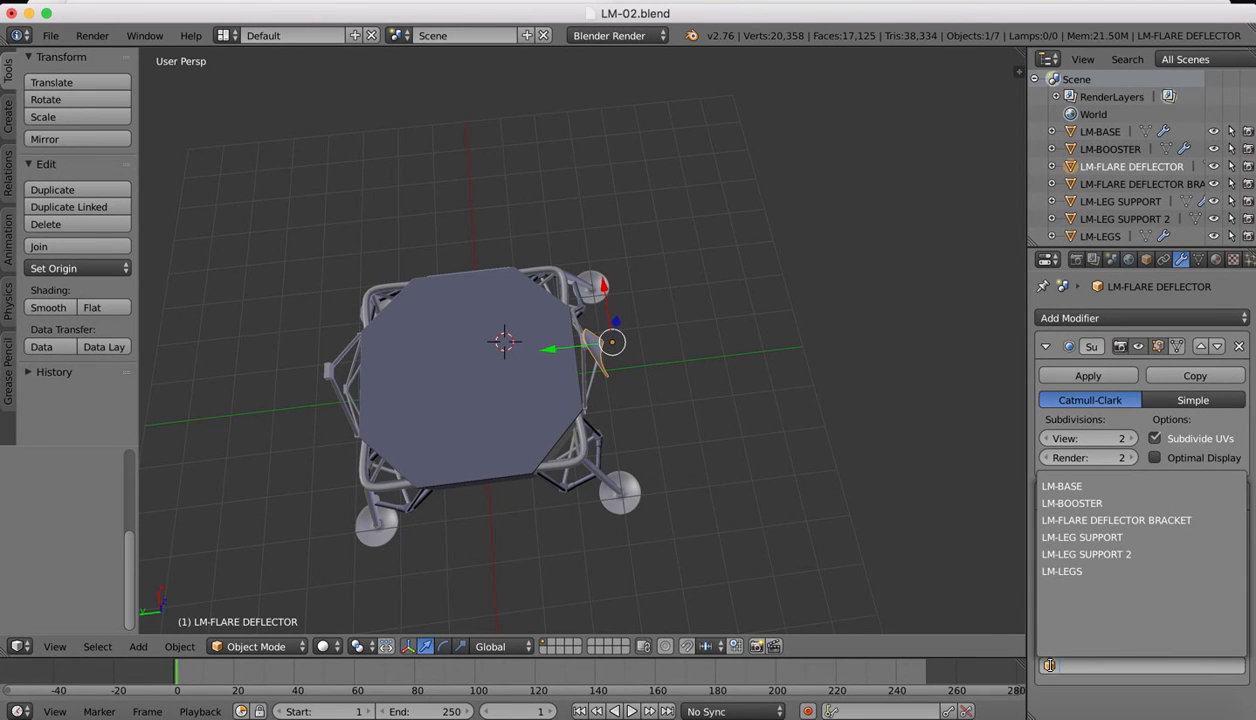
pyautogui.click(1062, 486)
pyautogui.click(1047, 589)
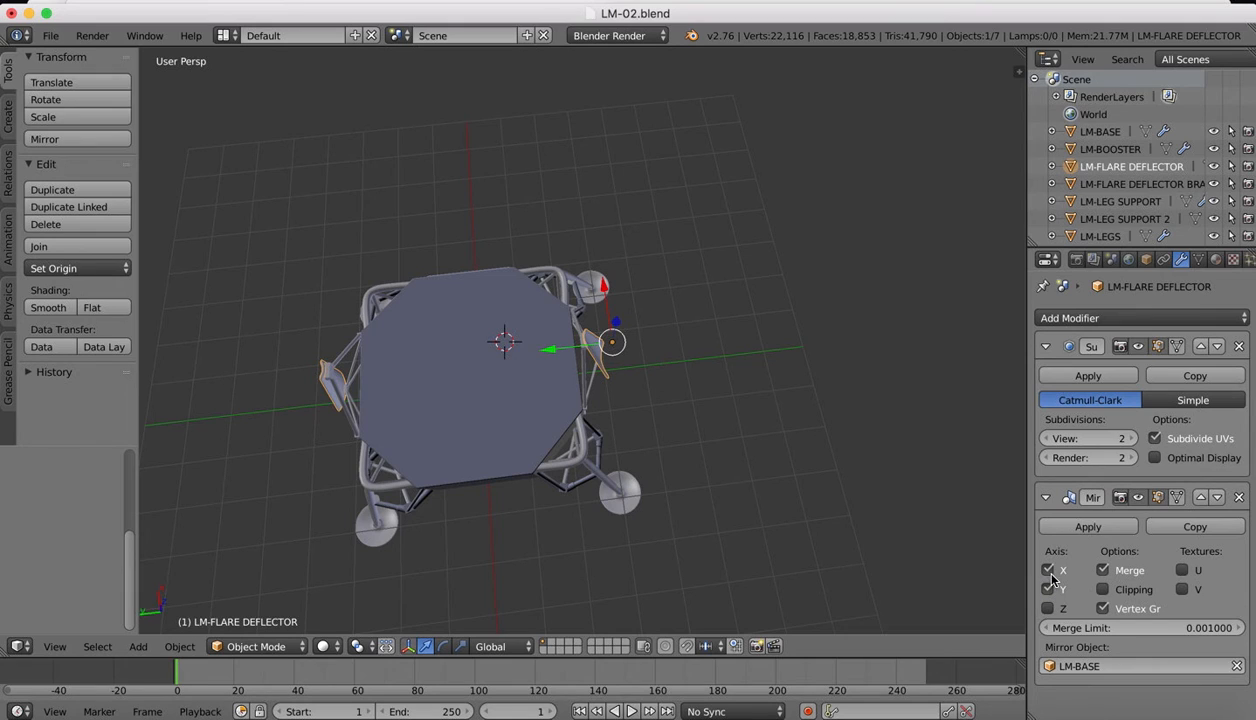
pyautogui.click(1049, 570)
# Step: Restrict the bracket's Mirror modifier to the Y axis by disabling X, and duplicate the bracket in place
pyautogui.rightClick(587, 384)
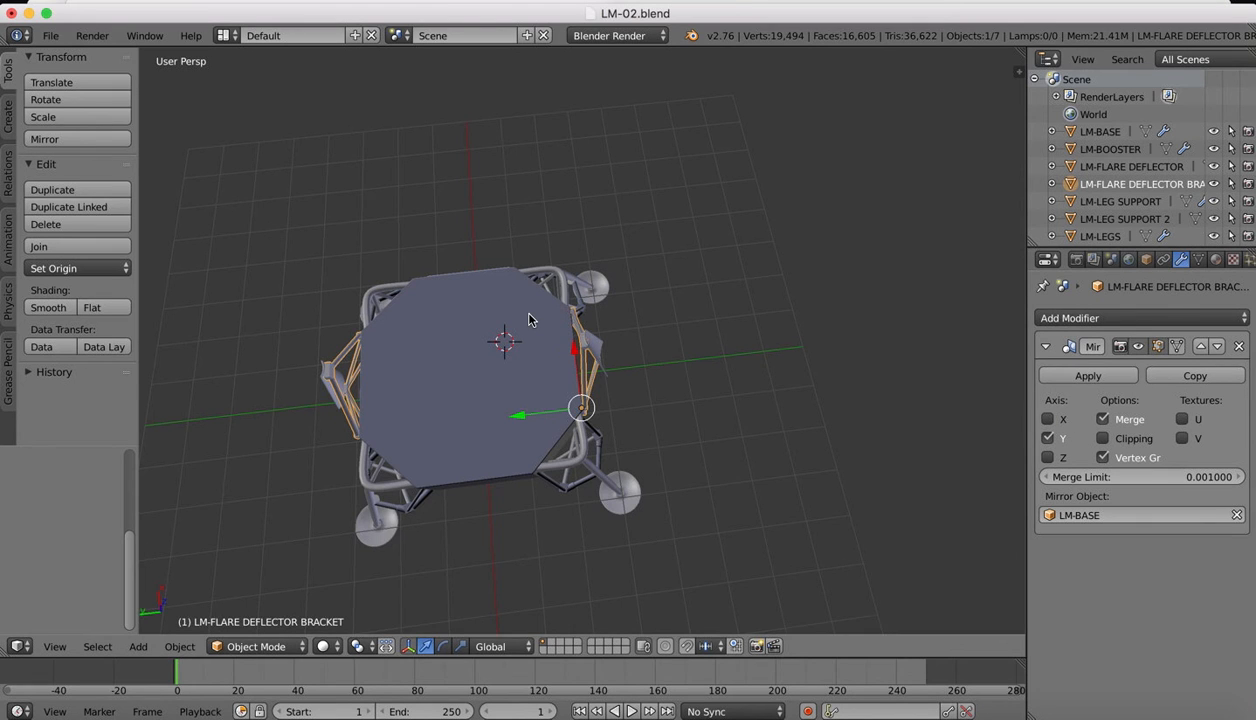
pyautogui.moveTo(529, 319); pyautogui.dragTo(568, 364, button='middle')
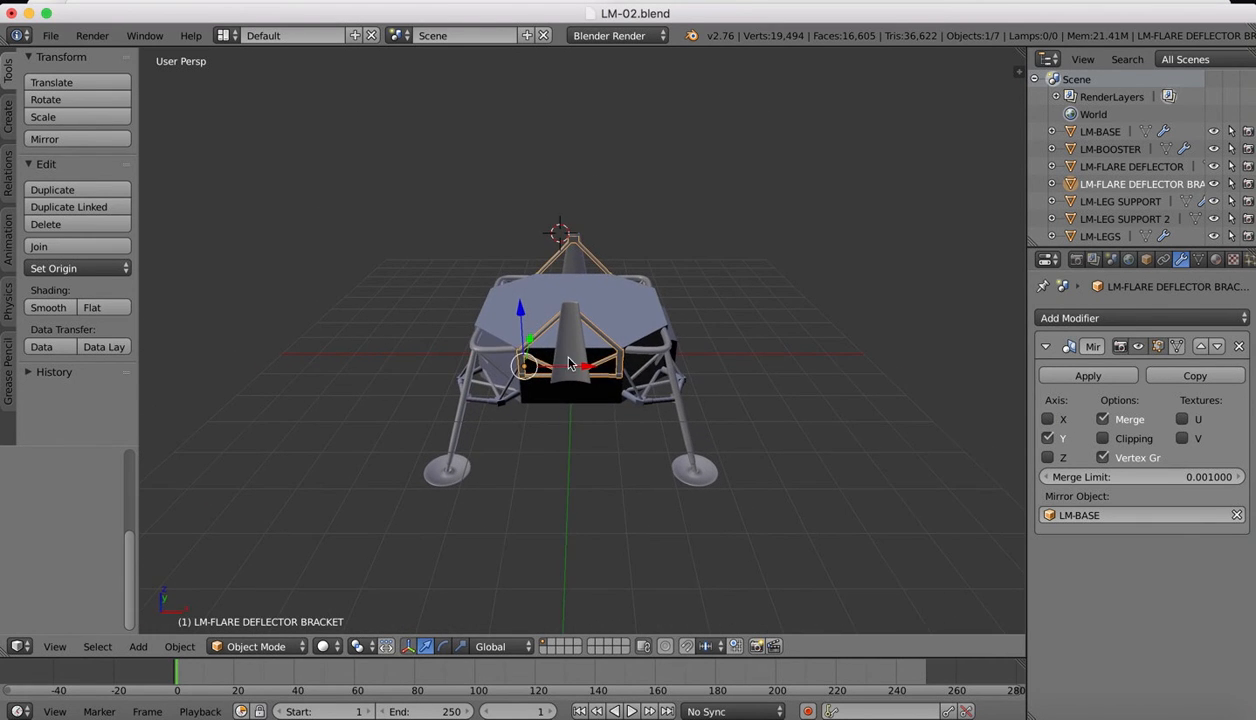
pyautogui.moveTo(588, 256); pyautogui.dragTo(572, 375, button='middle')
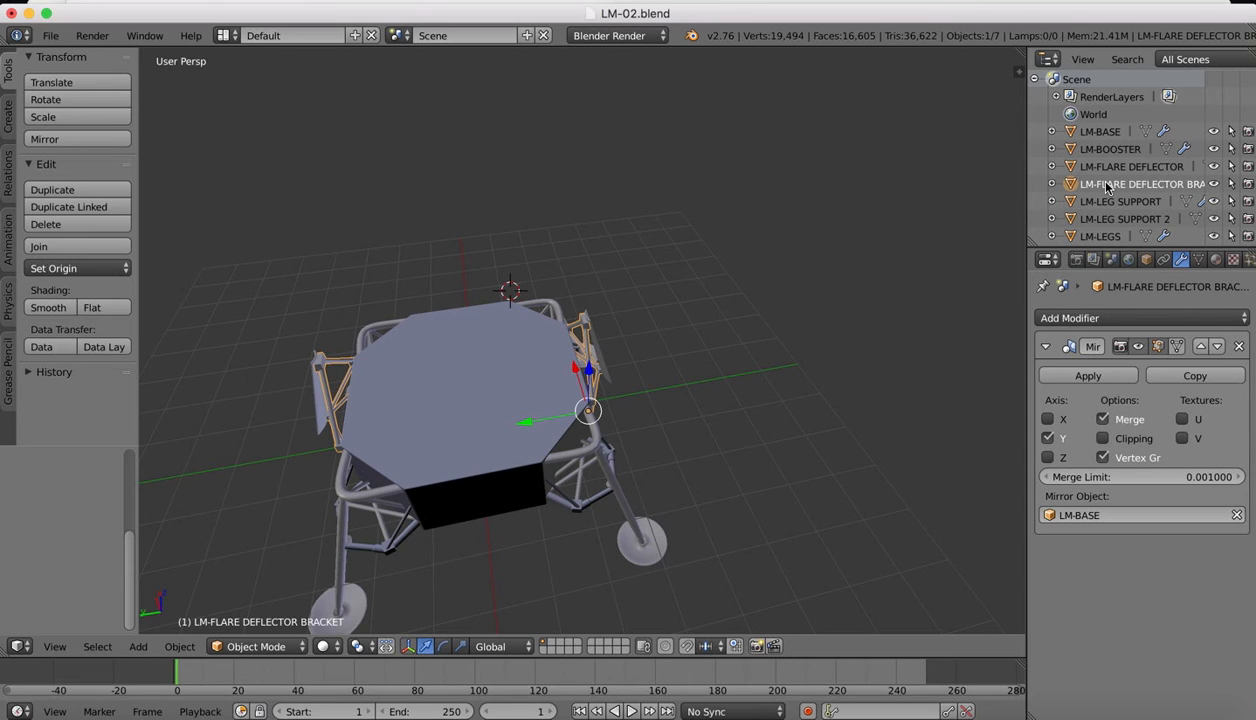
pyautogui.moveTo(616, 354); pyautogui.dragTo(620, 358, button='middle')
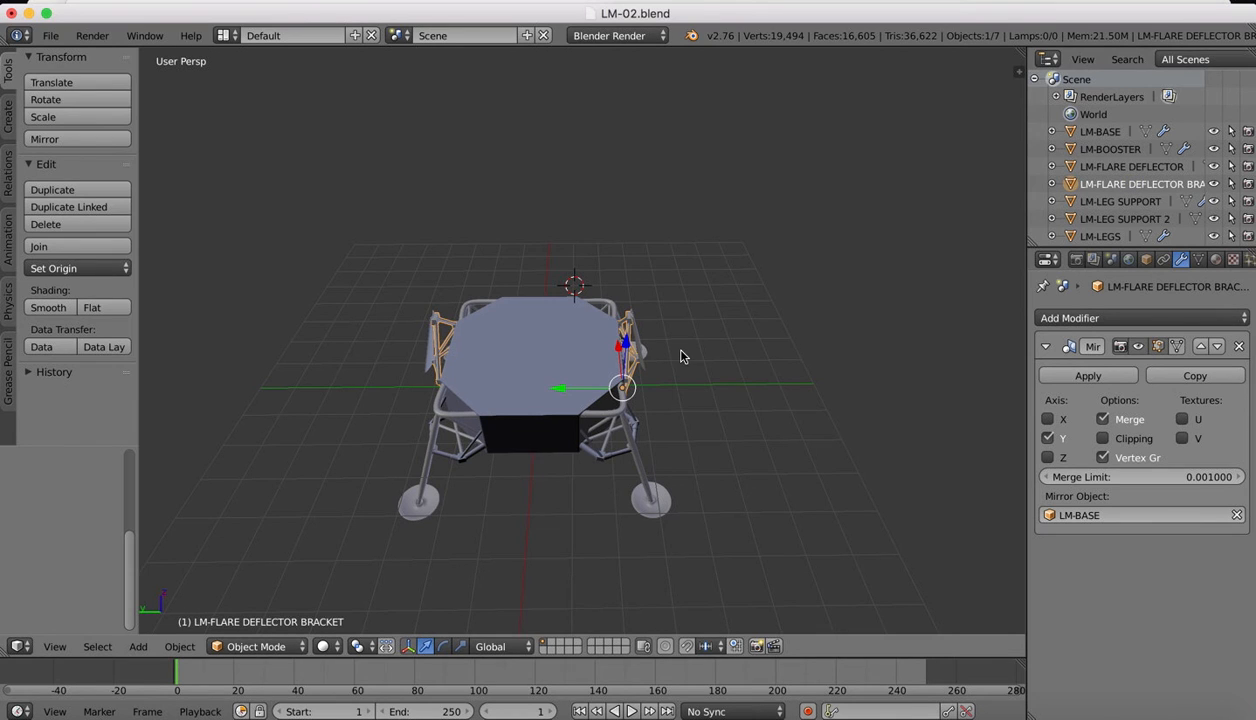
pyautogui.hotkey('shift', 'd')
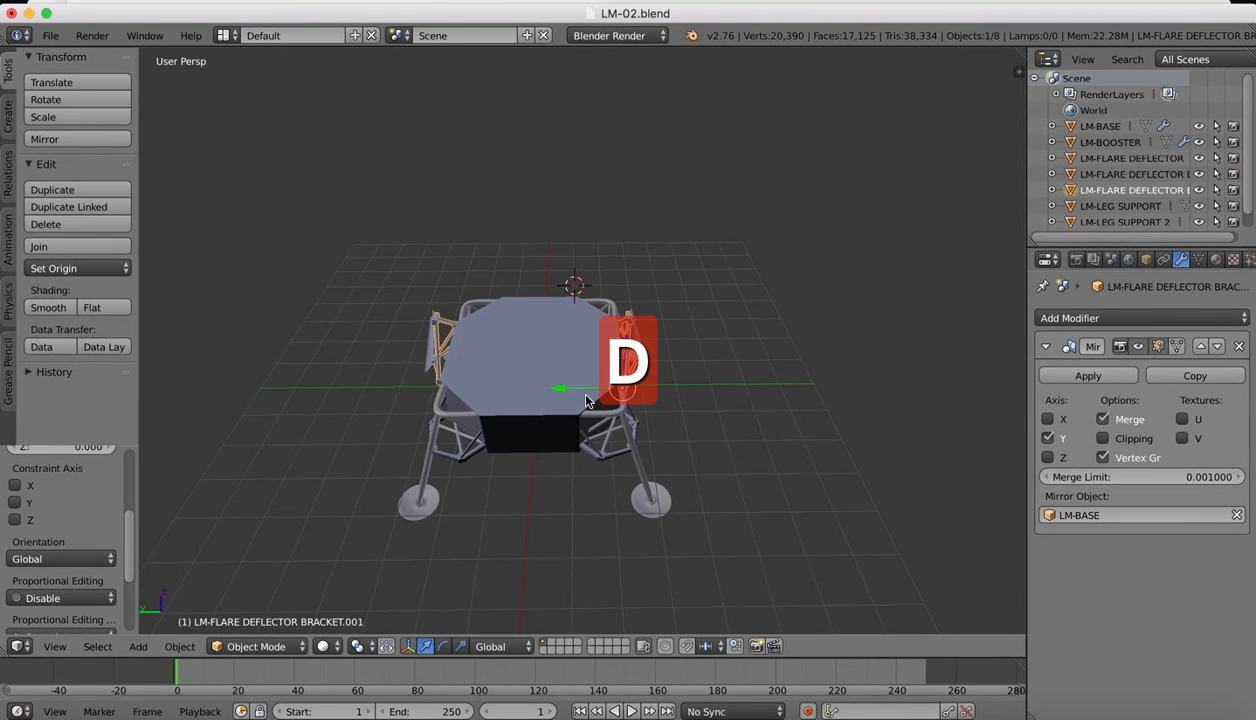
# Step: Undo the copied bracket's trial sideways move and rotate it -90° about the global Z axis
pyautogui.moveTo(557, 390); pyautogui.dragTo(497, 390)
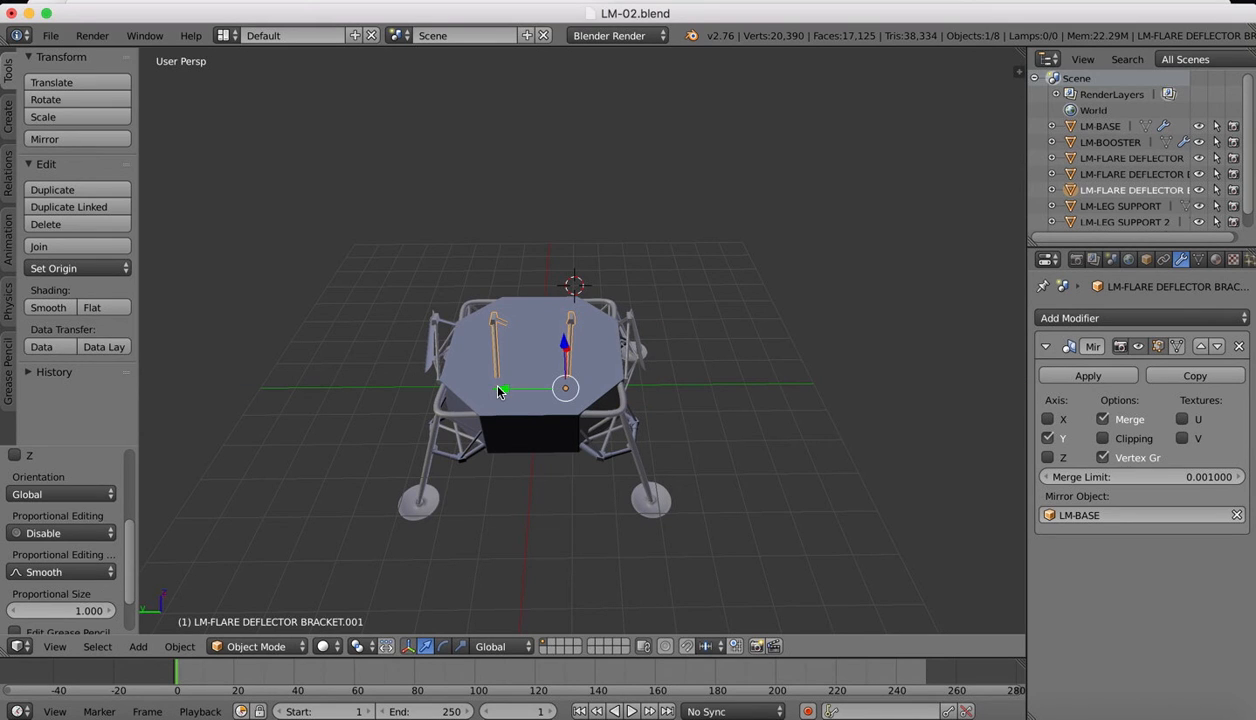
pyautogui.press('super+z')
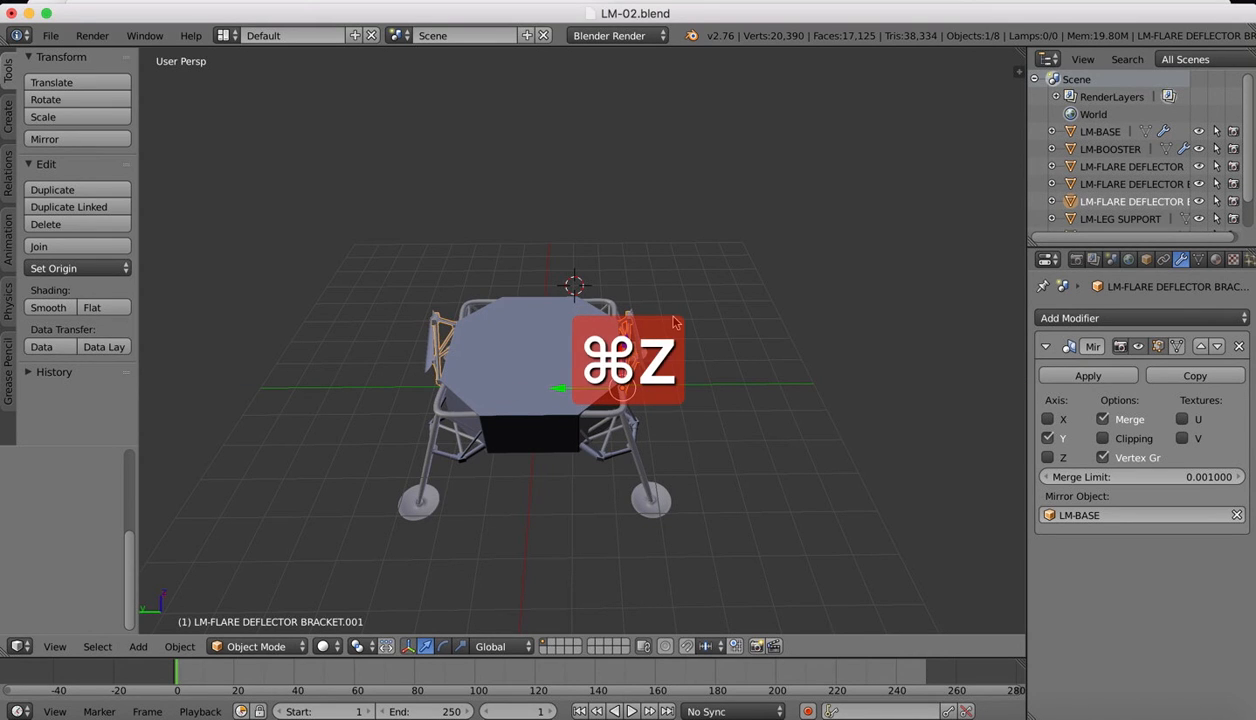
pyautogui.press('r')
pyautogui.press('z')
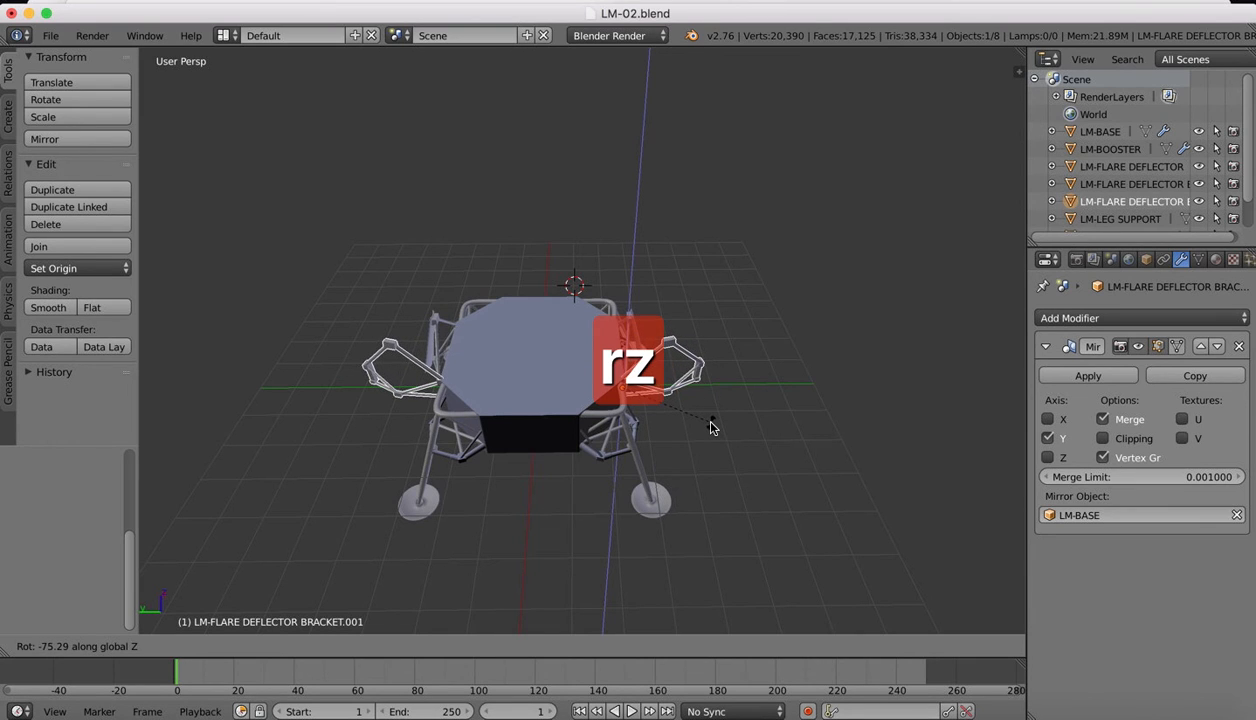
pyautogui.write('90')
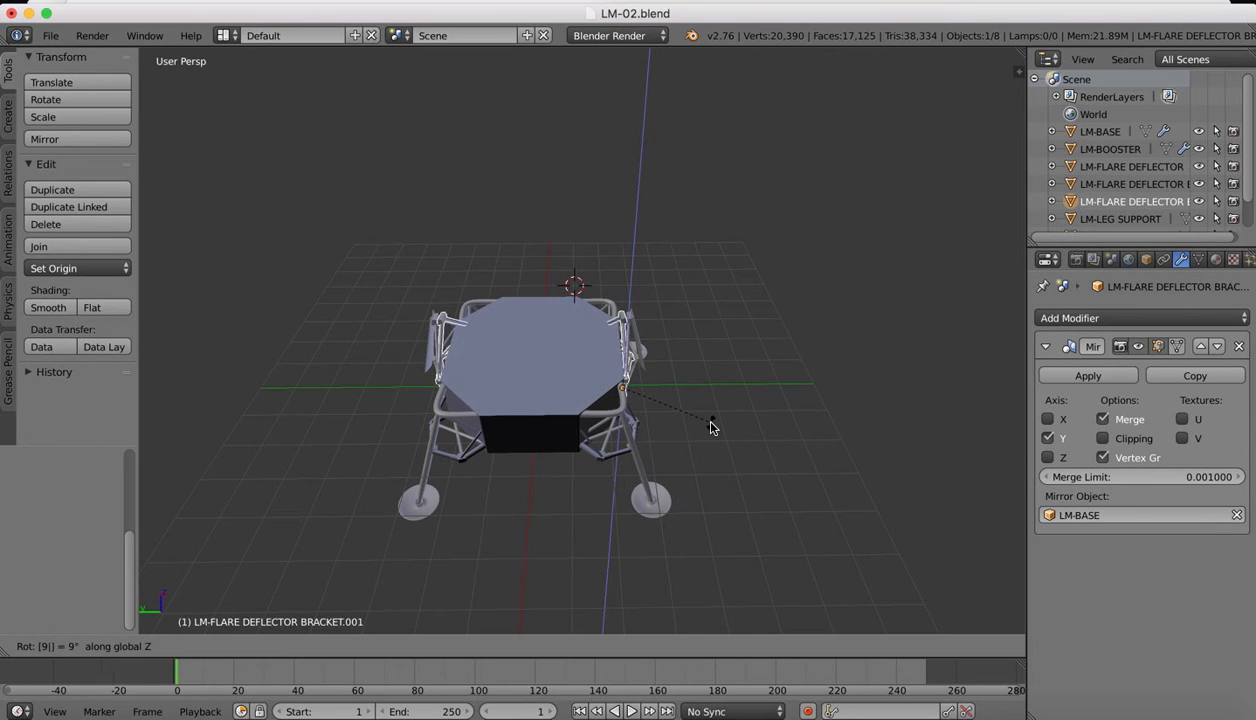
pyautogui.write('-90')
pyautogui.click(590, 392)
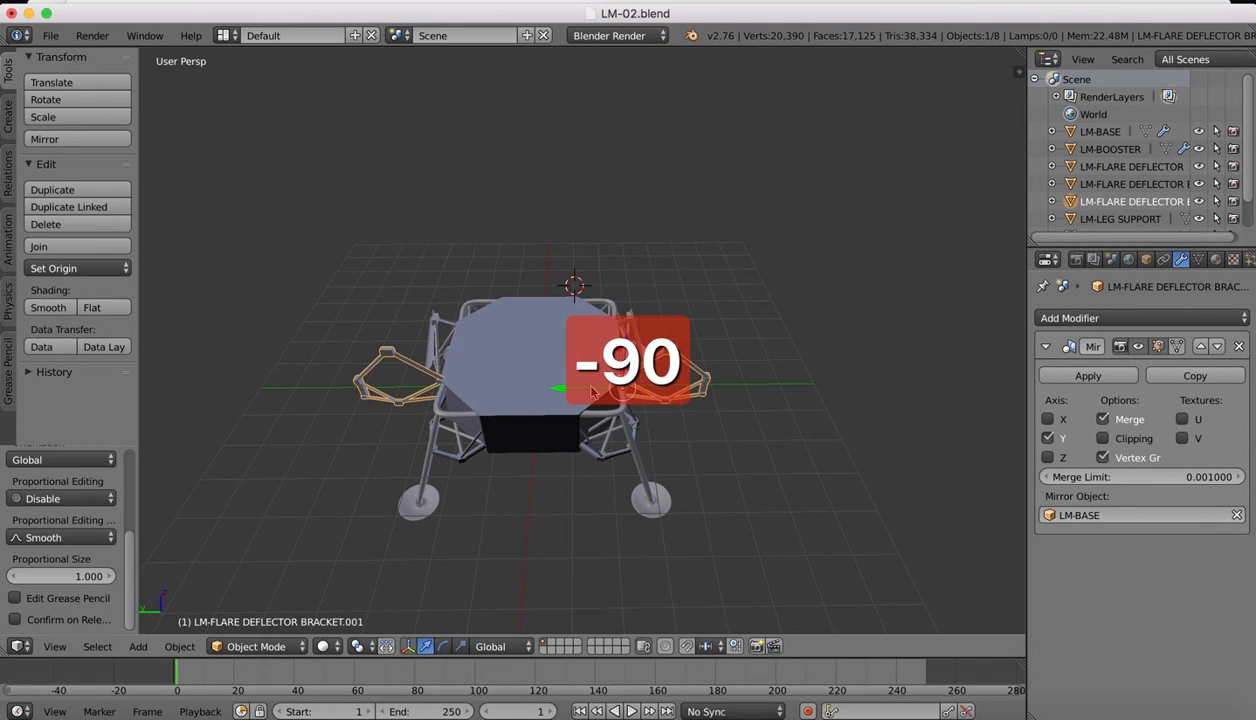
# Step: Move the rotated bracket copy along Y and then X to the adjacent side face of the base
pyautogui.press('g')
pyautogui.press('y')
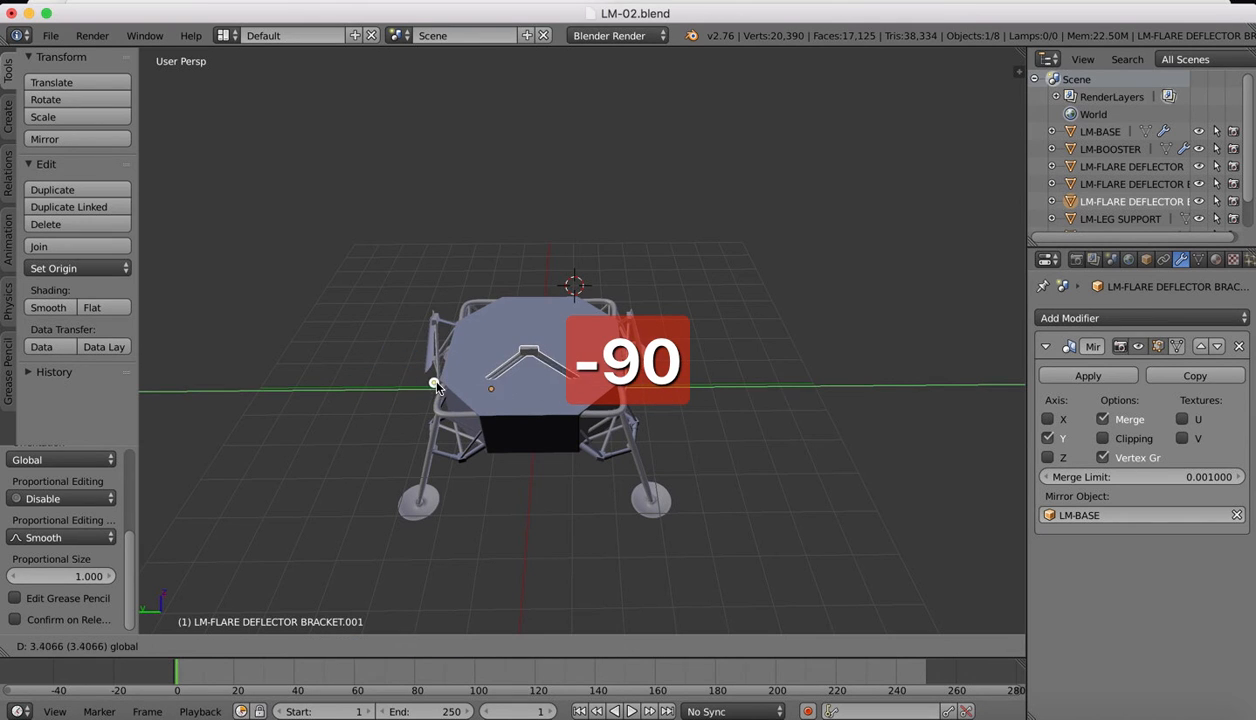
pyautogui.click(432, 386)
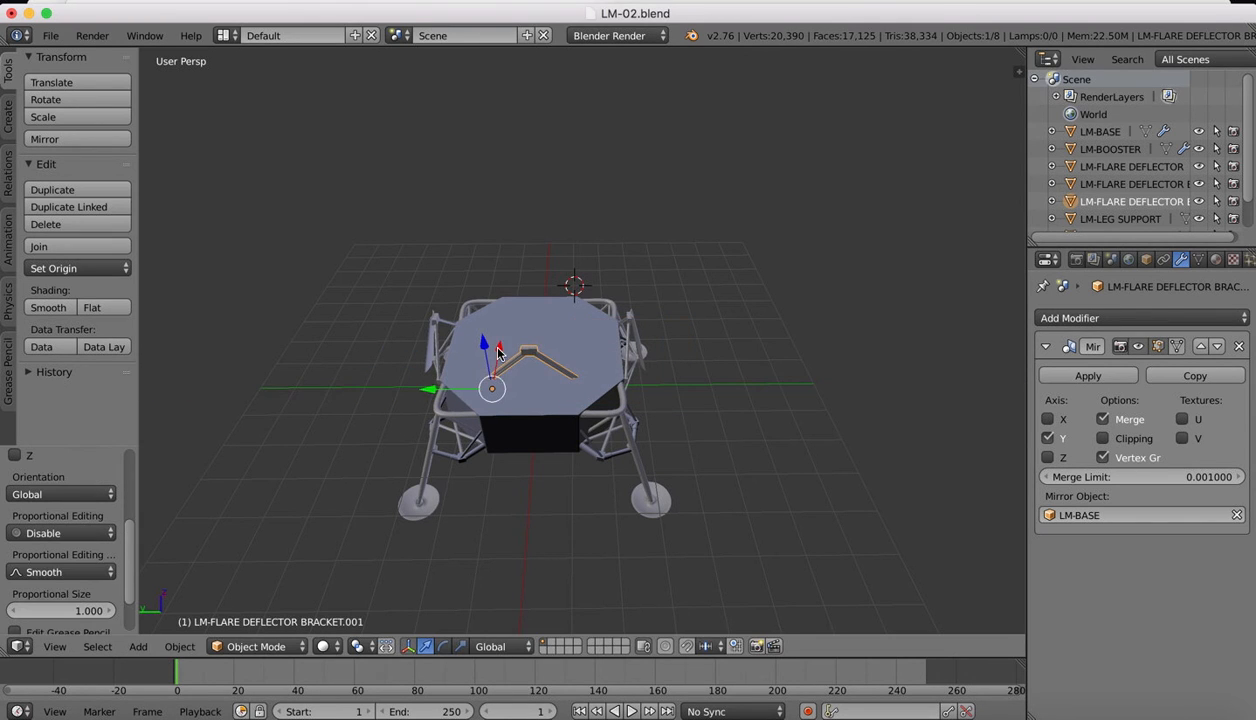
pyautogui.press('g')
pyautogui.press('x')
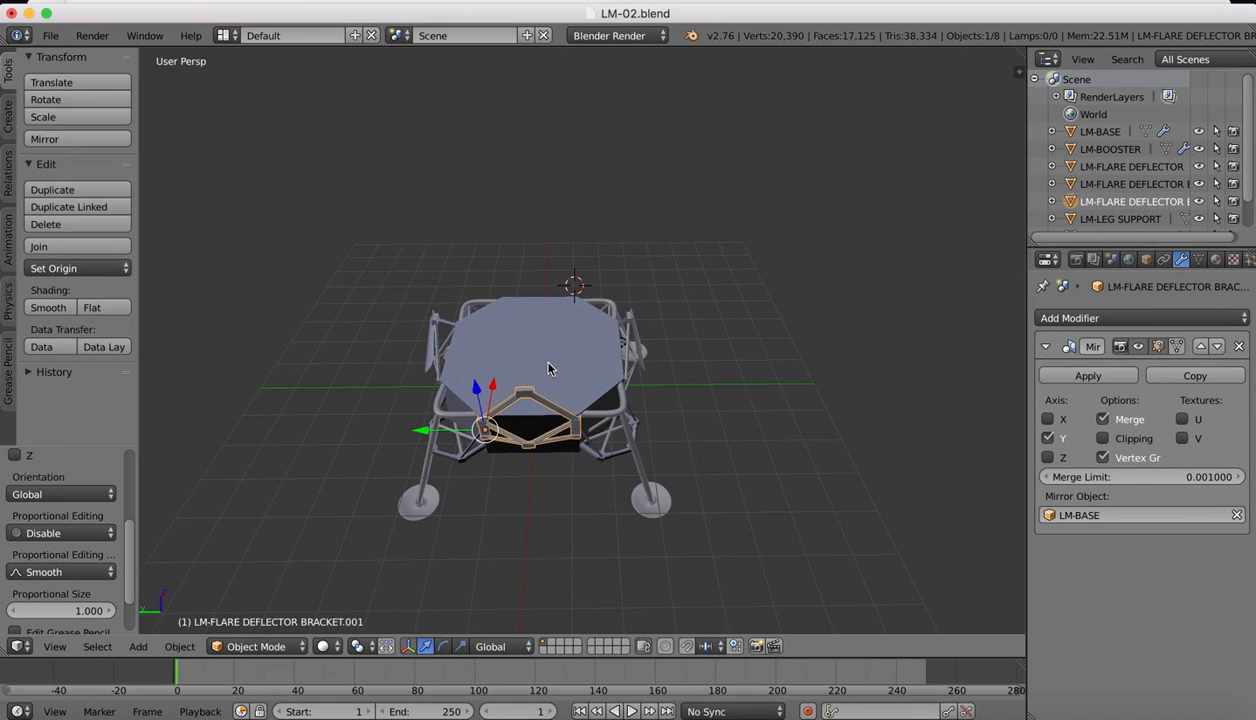
# Step: Pull the bracket copy outward along X so it stands clear of the base's side face
pyautogui.hscroll(5, 549, 367)
pyautogui.scroll(2, 443, 440)
pyautogui.scroll(6, 443, 440)
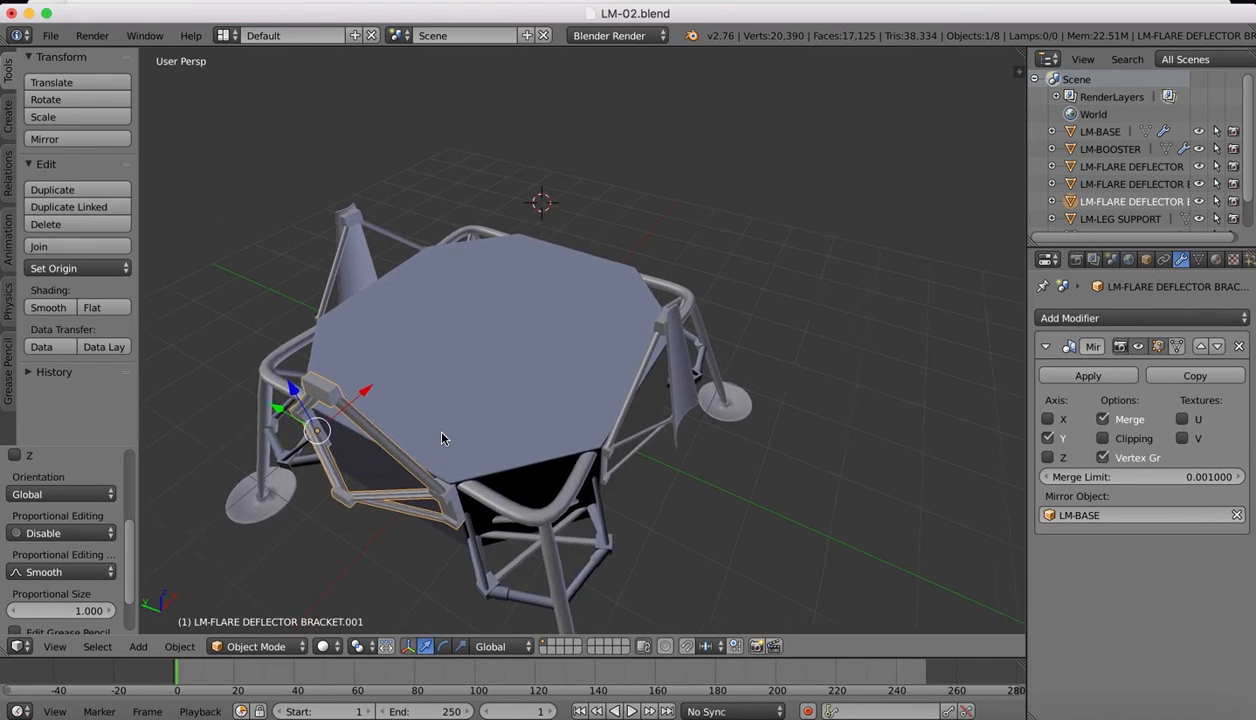
pyautogui.scroll(-2, 443, 440)
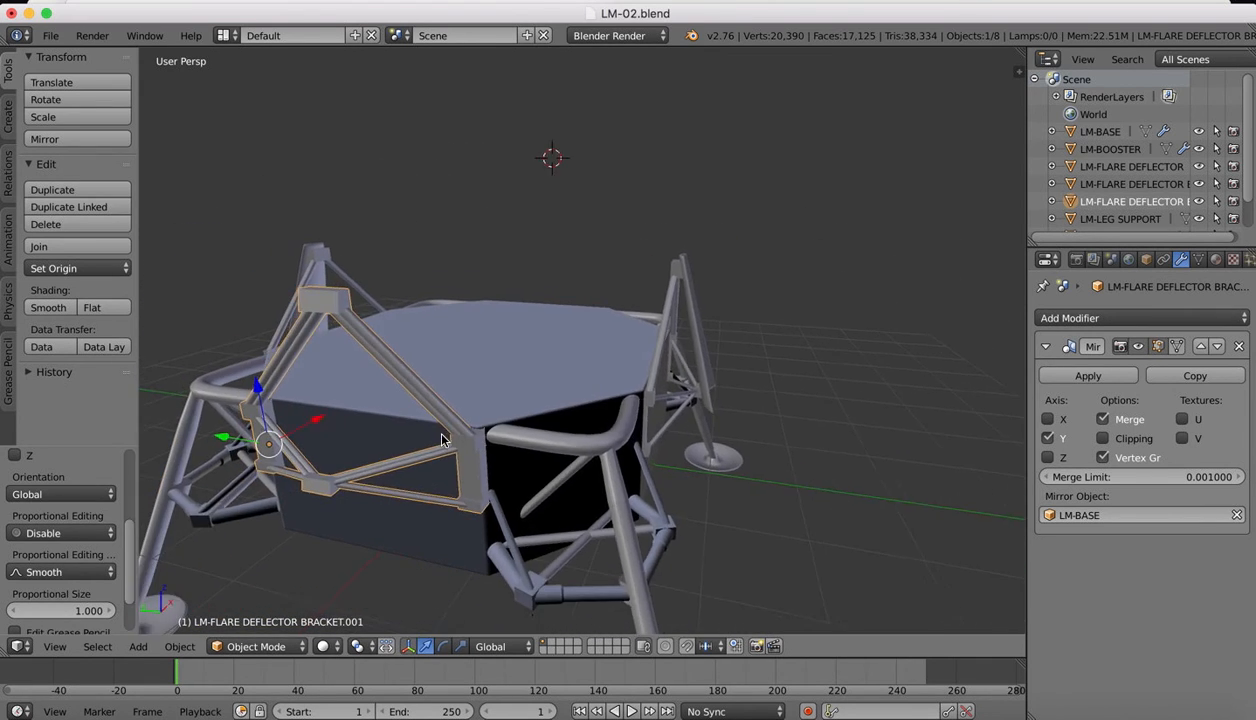
pyautogui.hscroll(-5, 443, 440)
pyautogui.scroll(-4, 443, 440)
pyautogui.hscroll(-8, 443, 440)
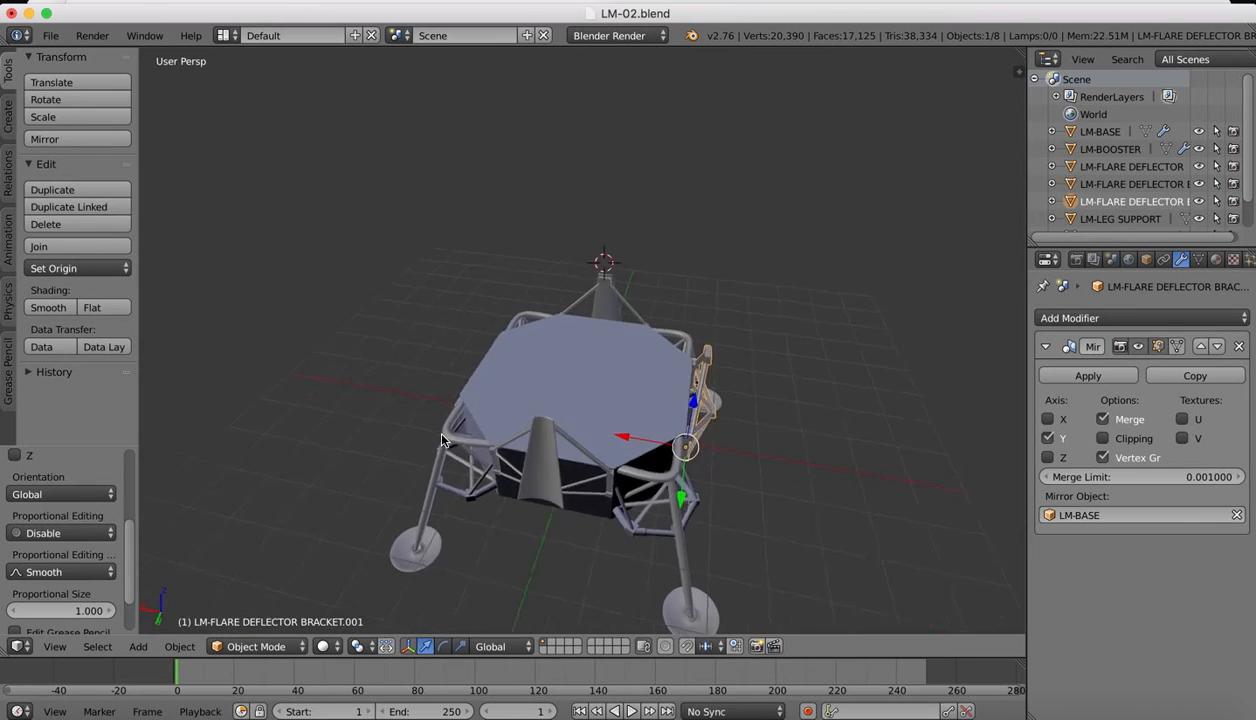
pyautogui.moveTo(629, 443); pyautogui.dragTo(676, 440)
pyautogui.scroll(-4, 676, 440)
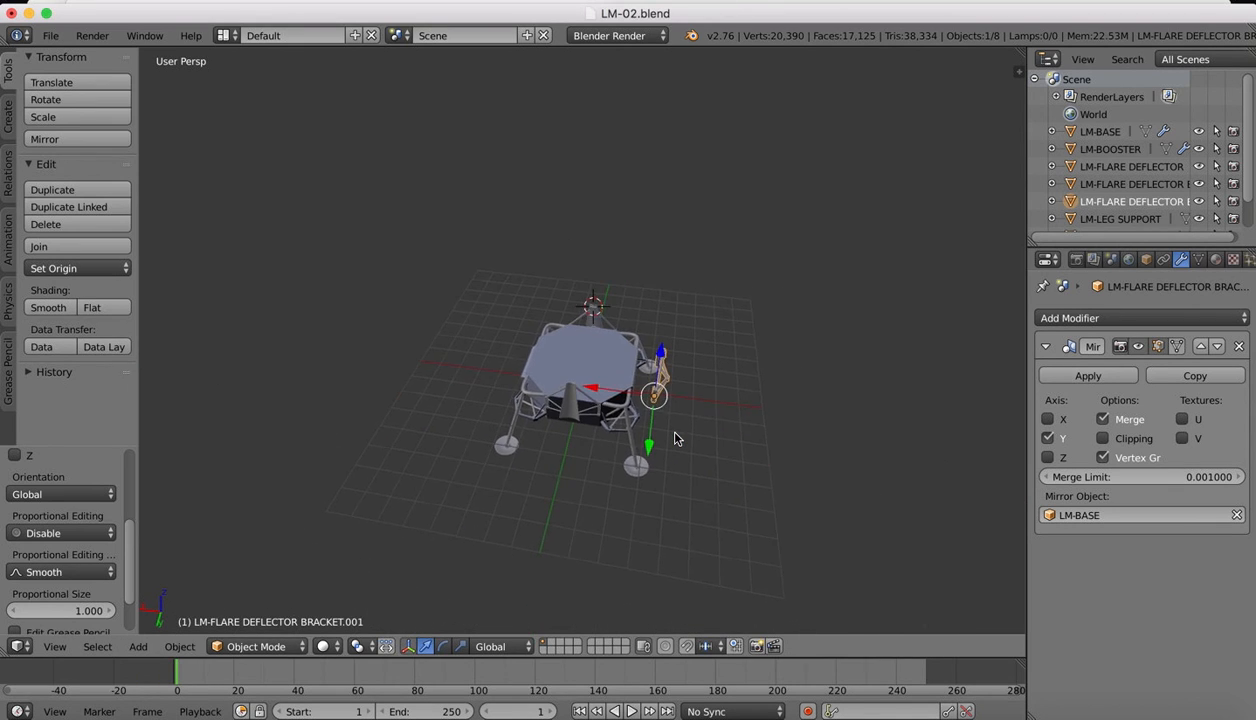
# Step: Switch the bracket copy's Mirror modifier from the Y axis to the X axis
pyautogui.scroll(-3, 674, 436)
pyautogui.hscroll(-6, 674, 436)
pyautogui.click(1047, 439)
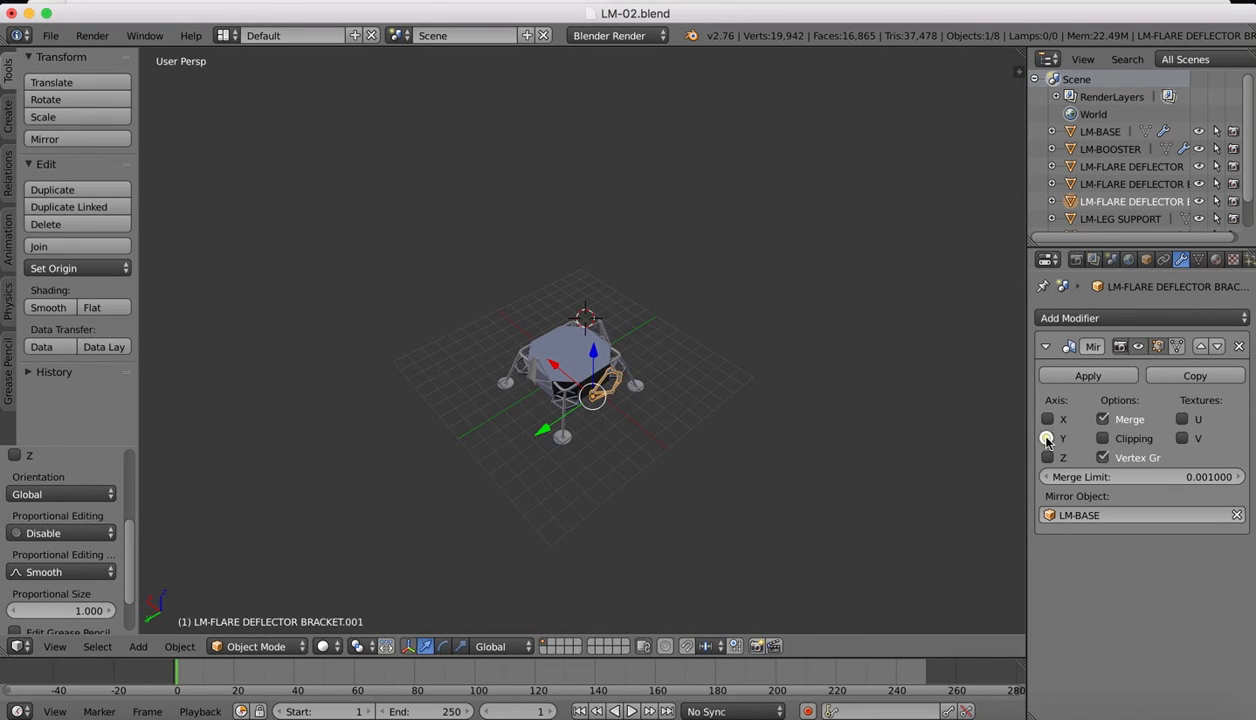
pyautogui.click(1047, 419)
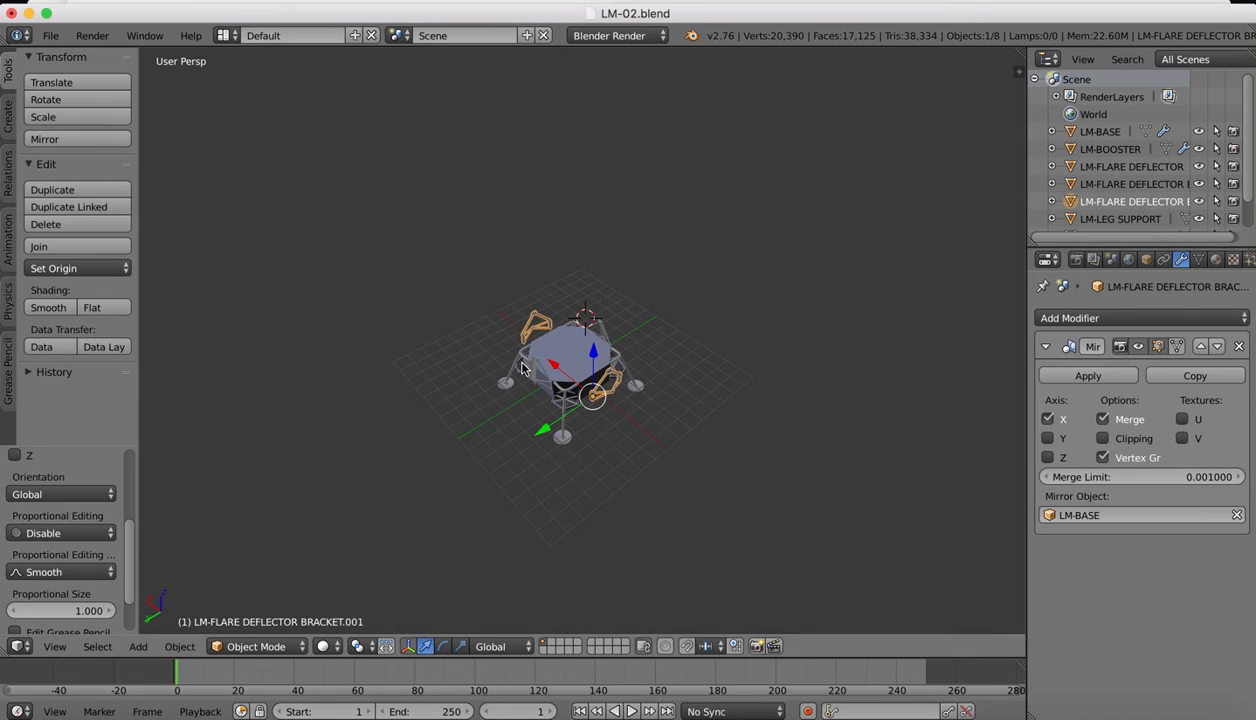
# Step: Move the mirrored bracket copy inward along X against the base and center it along Y in the top view
pyautogui.scroll(5, 521, 368)
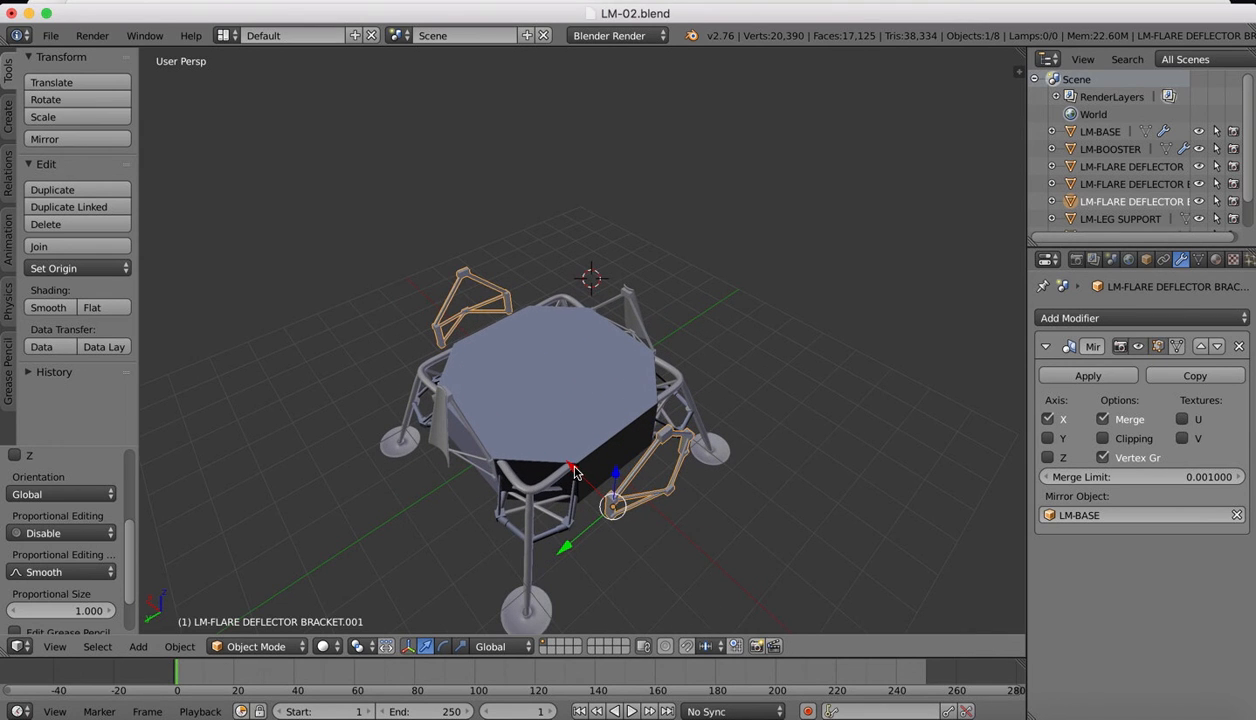
pyautogui.moveTo(575, 473); pyautogui.dragTo(539, 432)
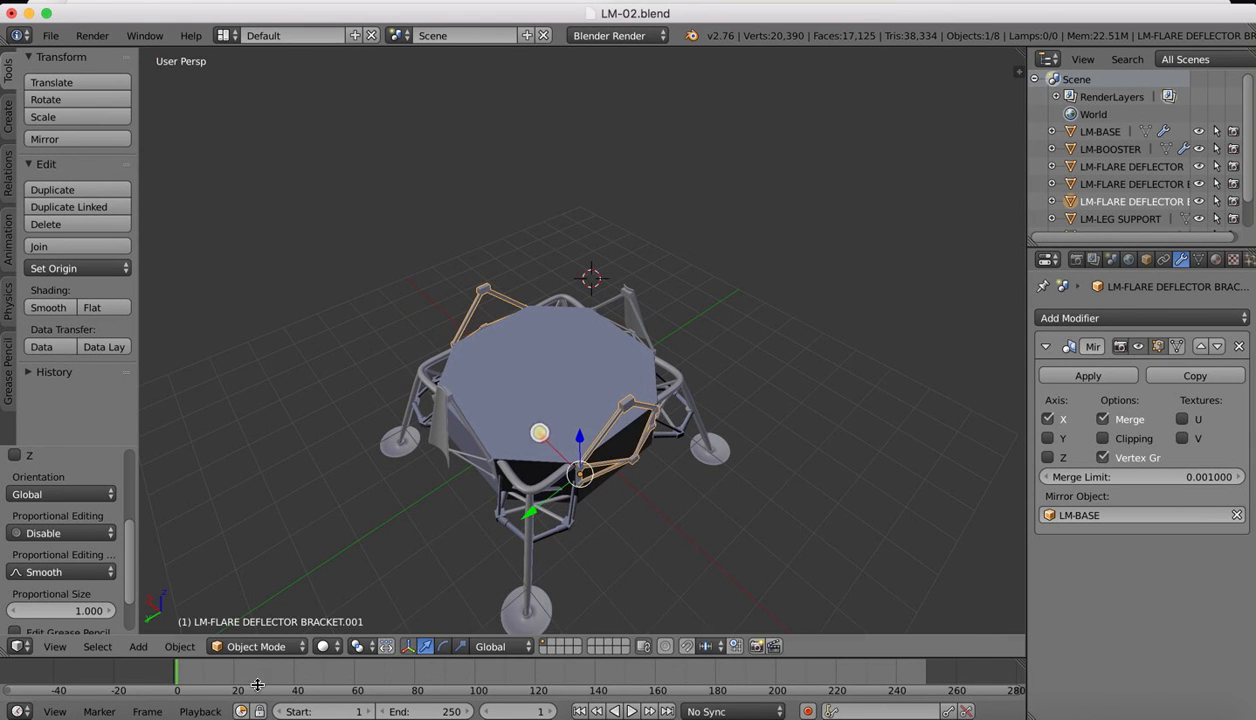
pyautogui.click(55, 646)
pyautogui.click(76, 563)
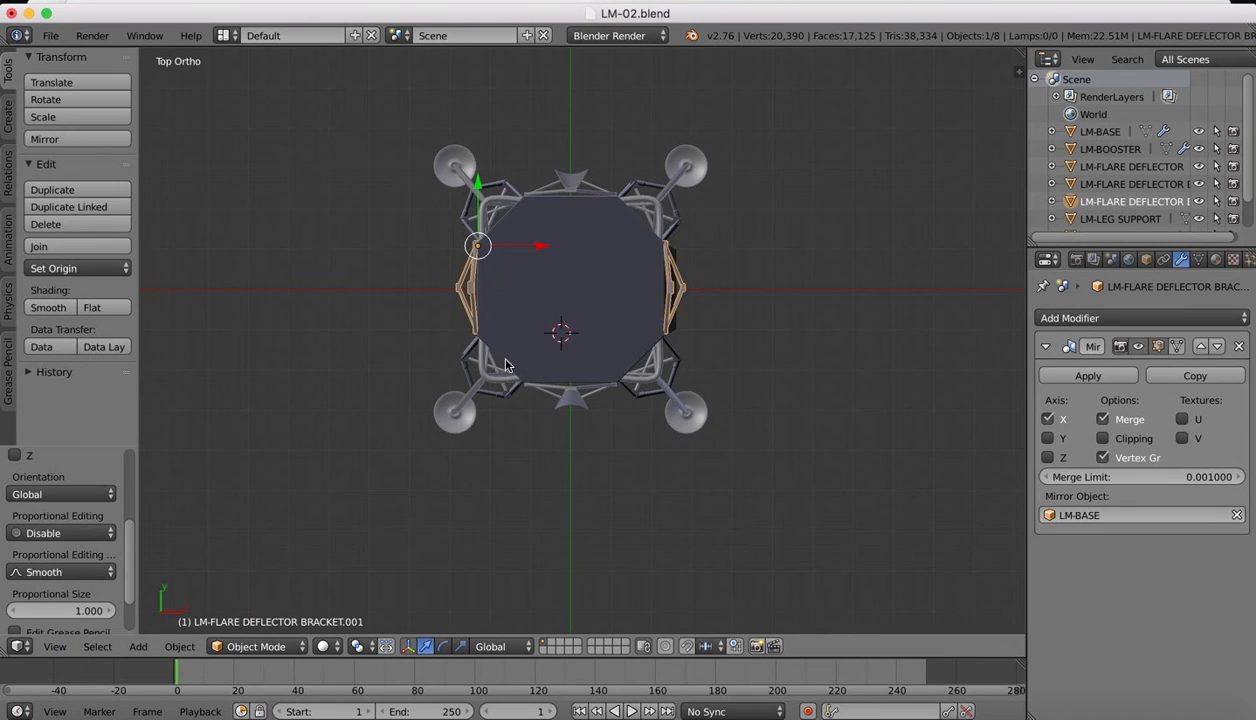
pyautogui.scroll(5, 505, 362)
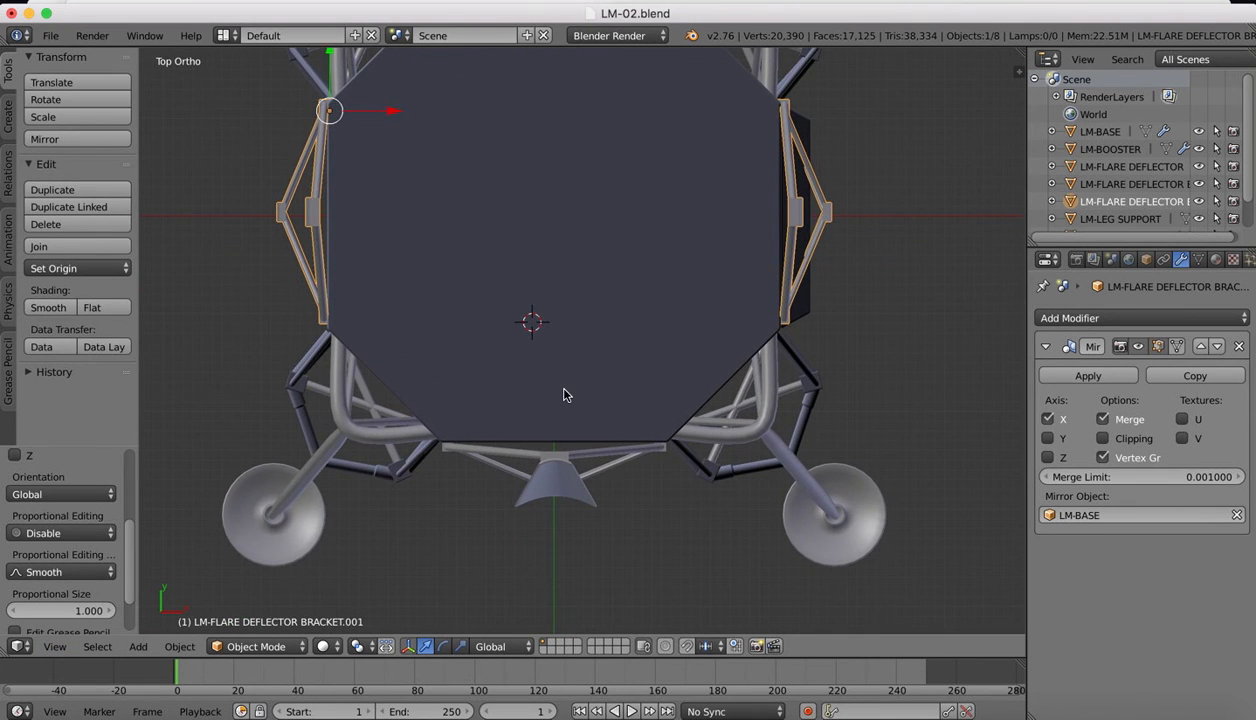
pyautogui.scroll(5, 566, 394)
pyautogui.scroll(-3, 569, 393)
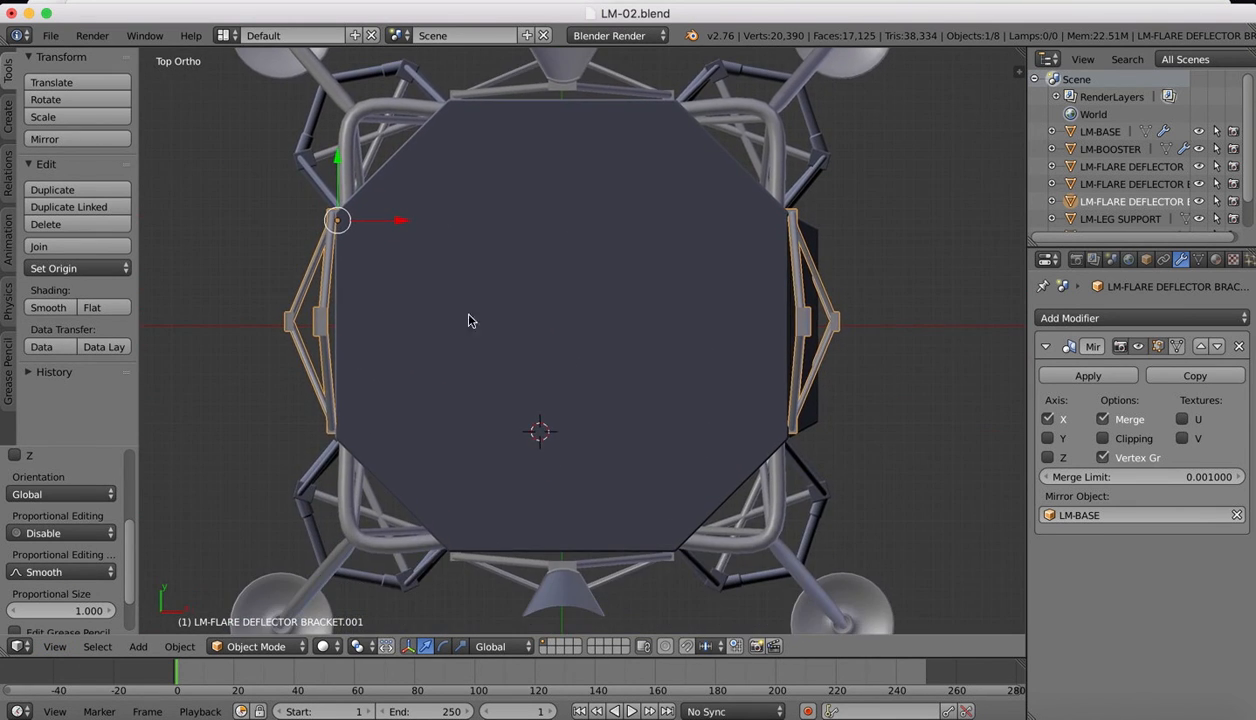
pyautogui.moveTo(341, 153); pyautogui.dragTo(342, 163)
# Step: Duplicate the deflector panel and move the copy along X toward the newly placed bracket's side of the base
pyautogui.moveTo(488, 221); pyautogui.dragTo(545, 441, button='middle')
pyautogui.scroll(-6, 448, 300)
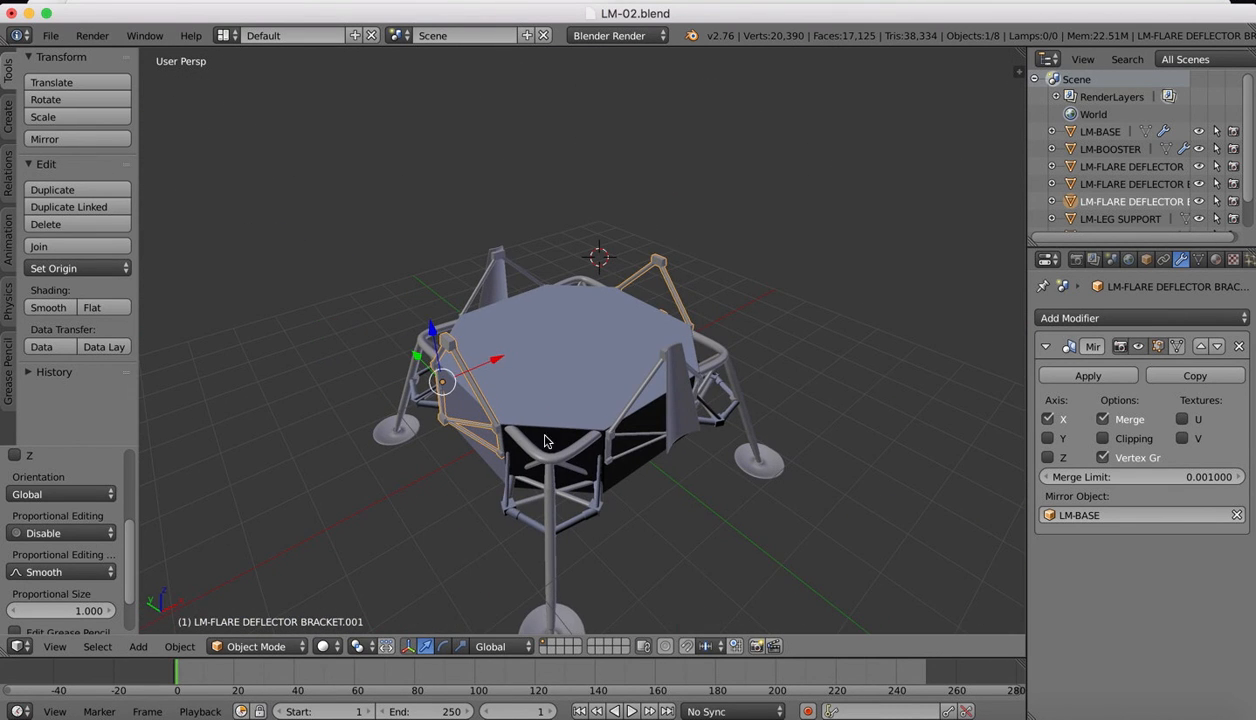
pyautogui.rightClick(673, 397)
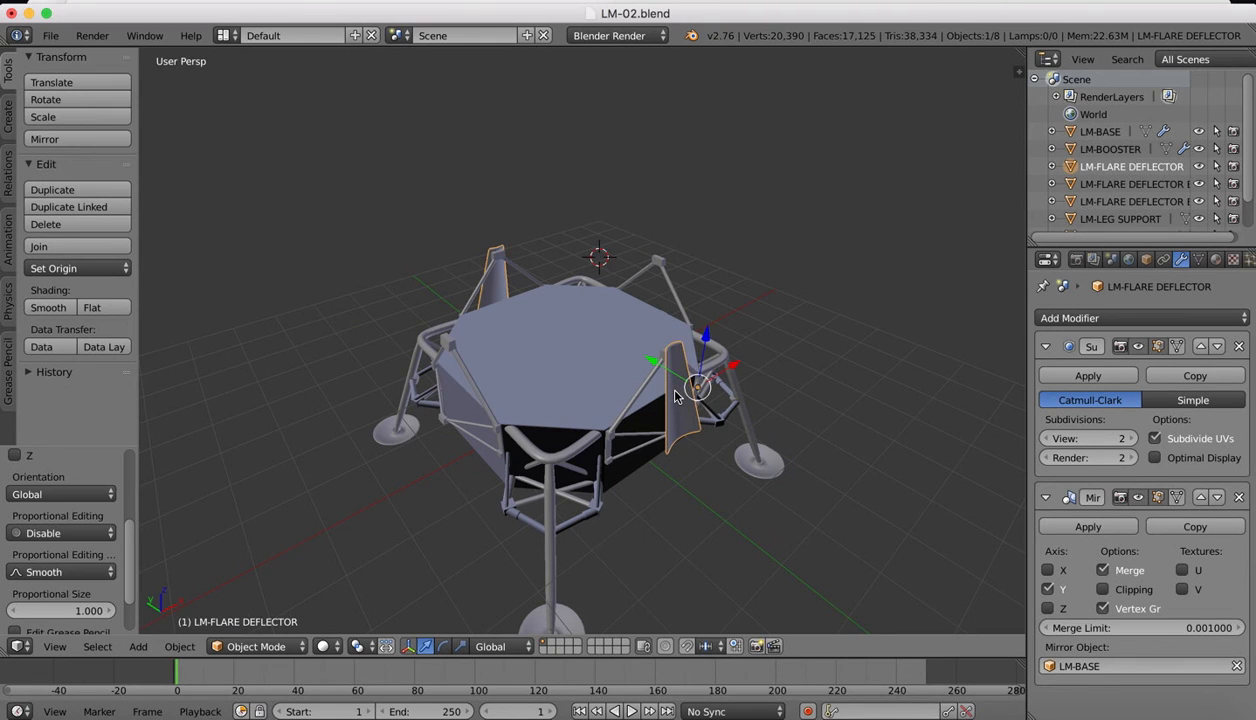
pyautogui.hotkey('shift', 'd')
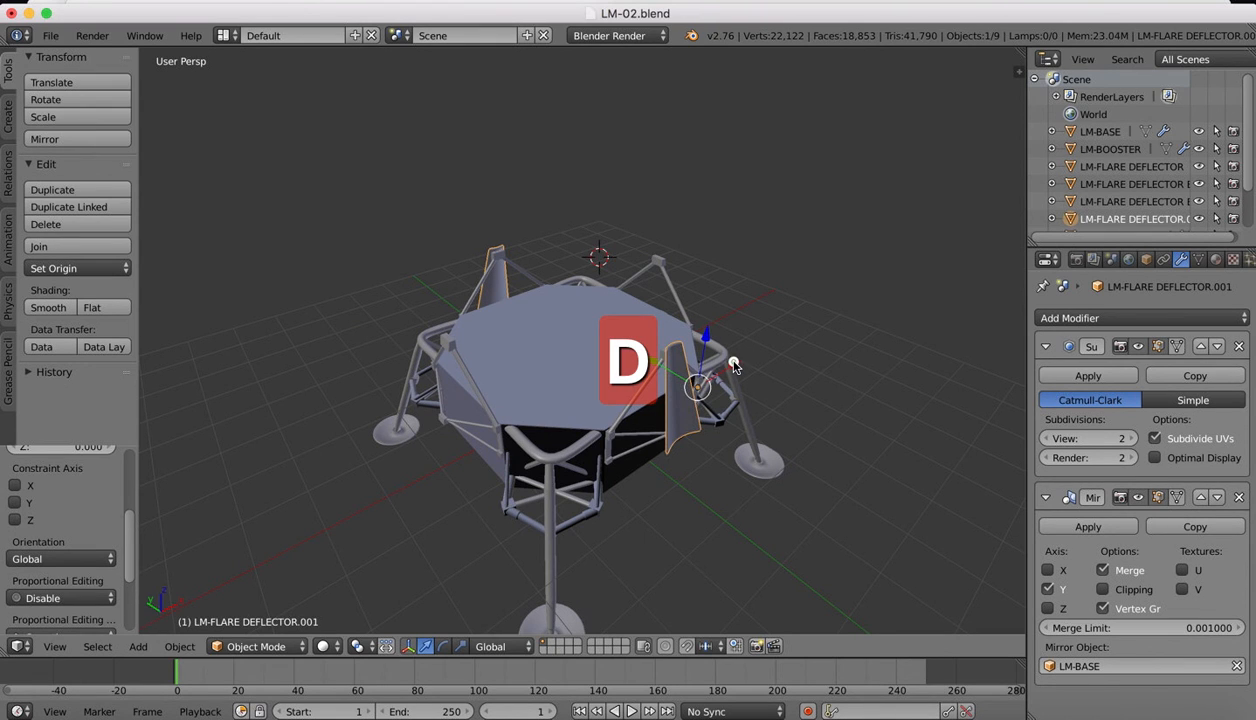
pyautogui.click(572, 464)
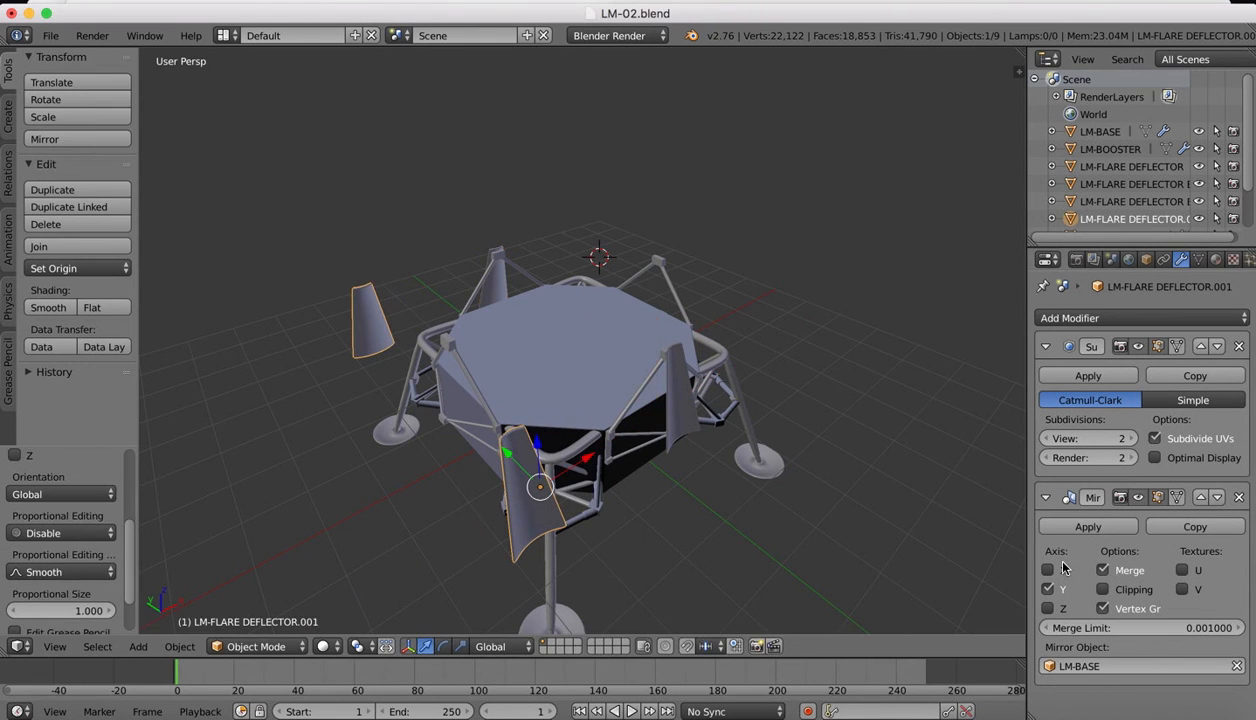
# Step: Mirror the deflector panel copy on the X axis only and rotate it -90° about the global Z axis
pyautogui.click(1047, 570)
pyautogui.click(1047, 589)
pyautogui.hscroll(5, 714, 458)
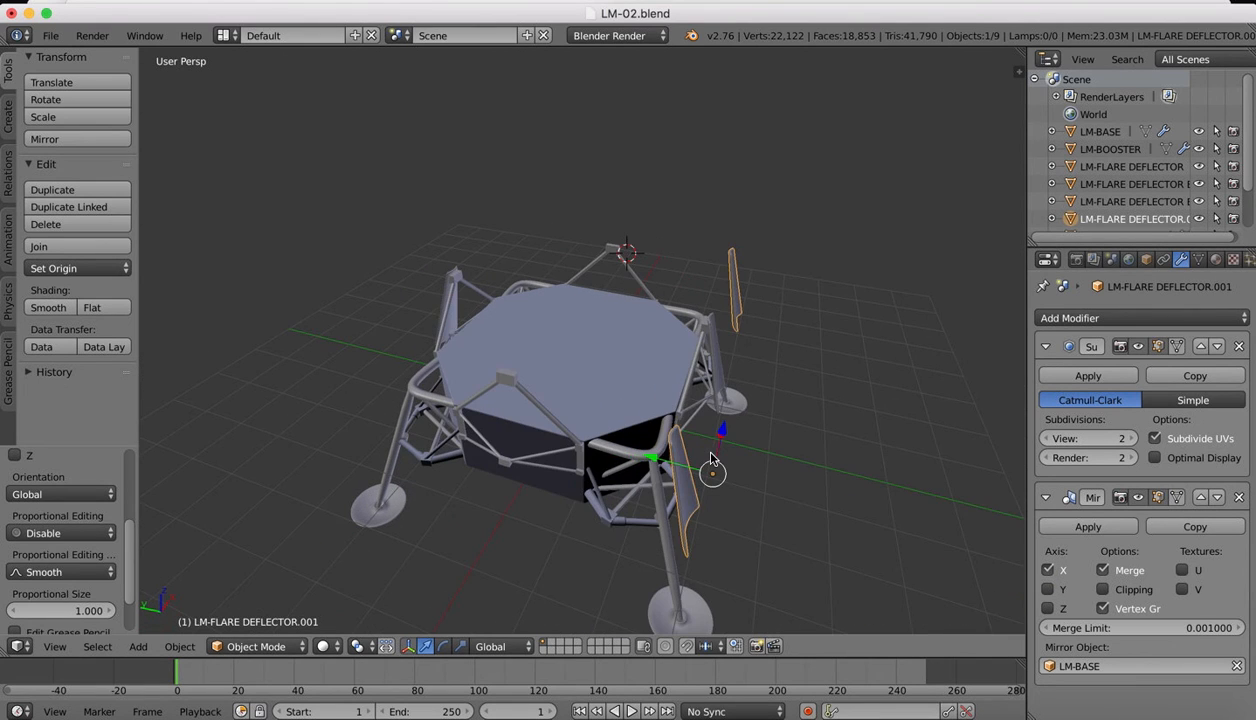
pyautogui.press('r')
pyautogui.press('z')
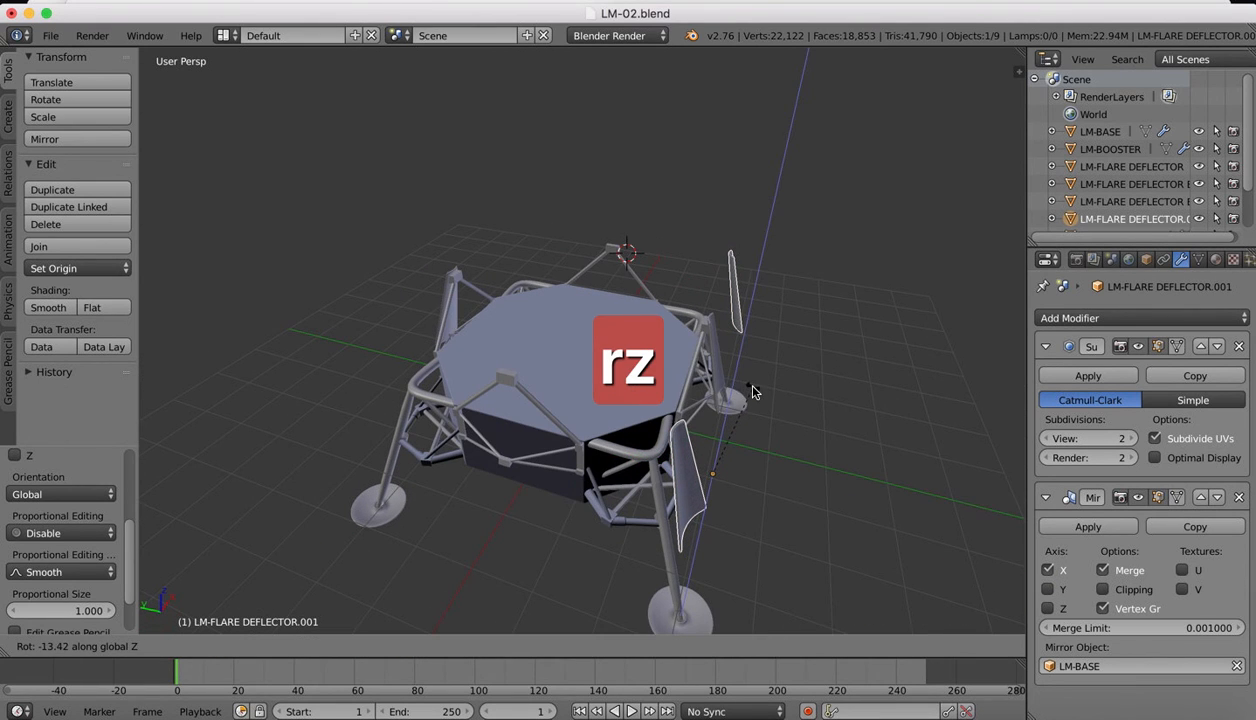
pyautogui.write('-90')
pyautogui.press('Return')
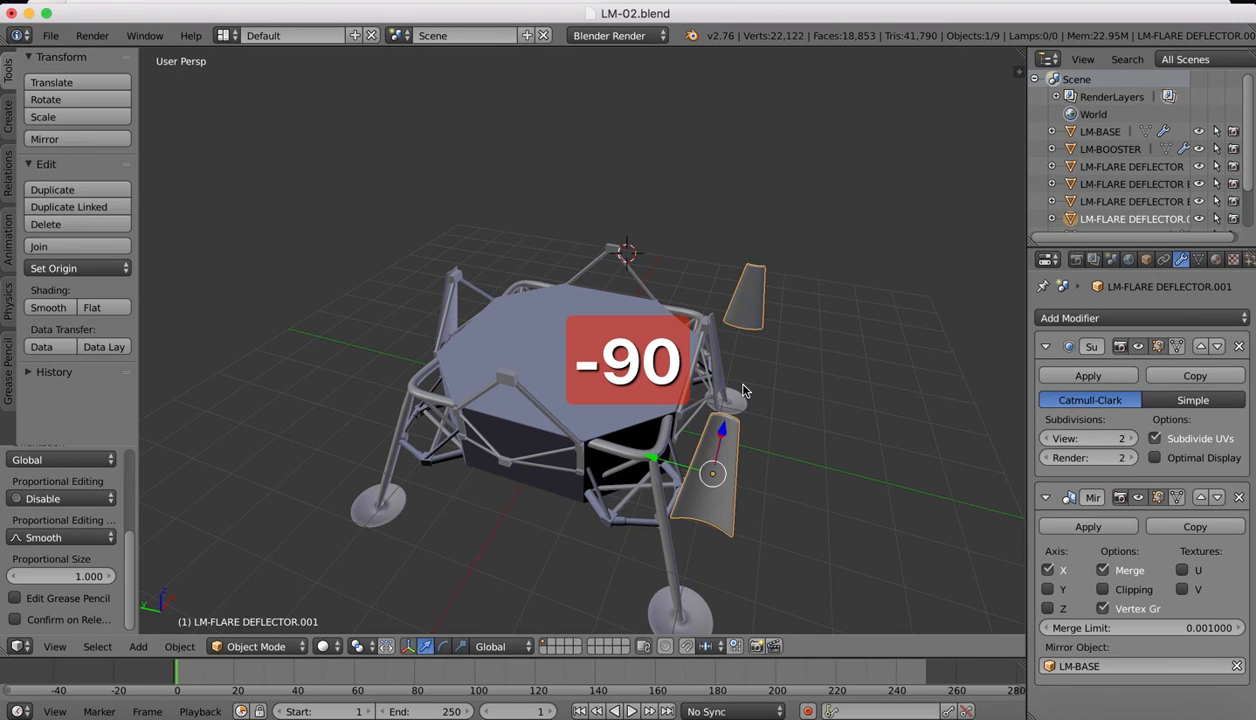
# Step: Move the deflector panel copy along Y to its bracket's center and nudge it outward along X in the top view
pyautogui.press('g')
pyautogui.press('y')
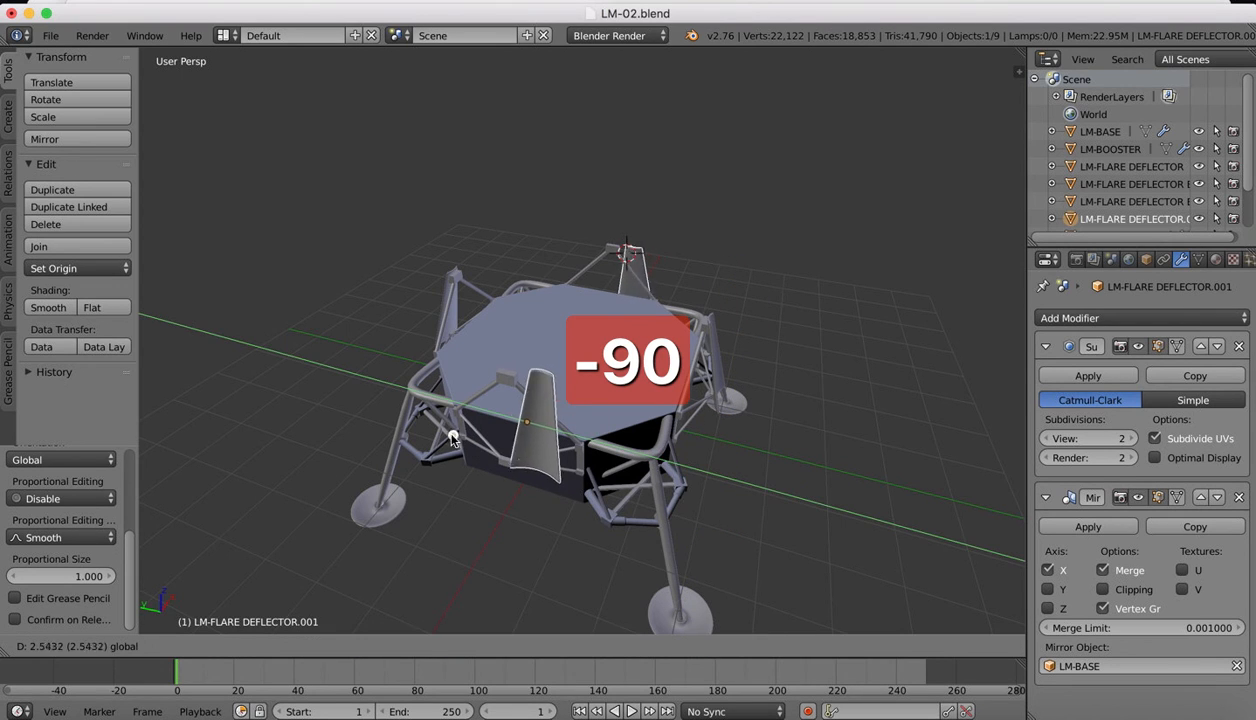
pyautogui.click(412, 426)
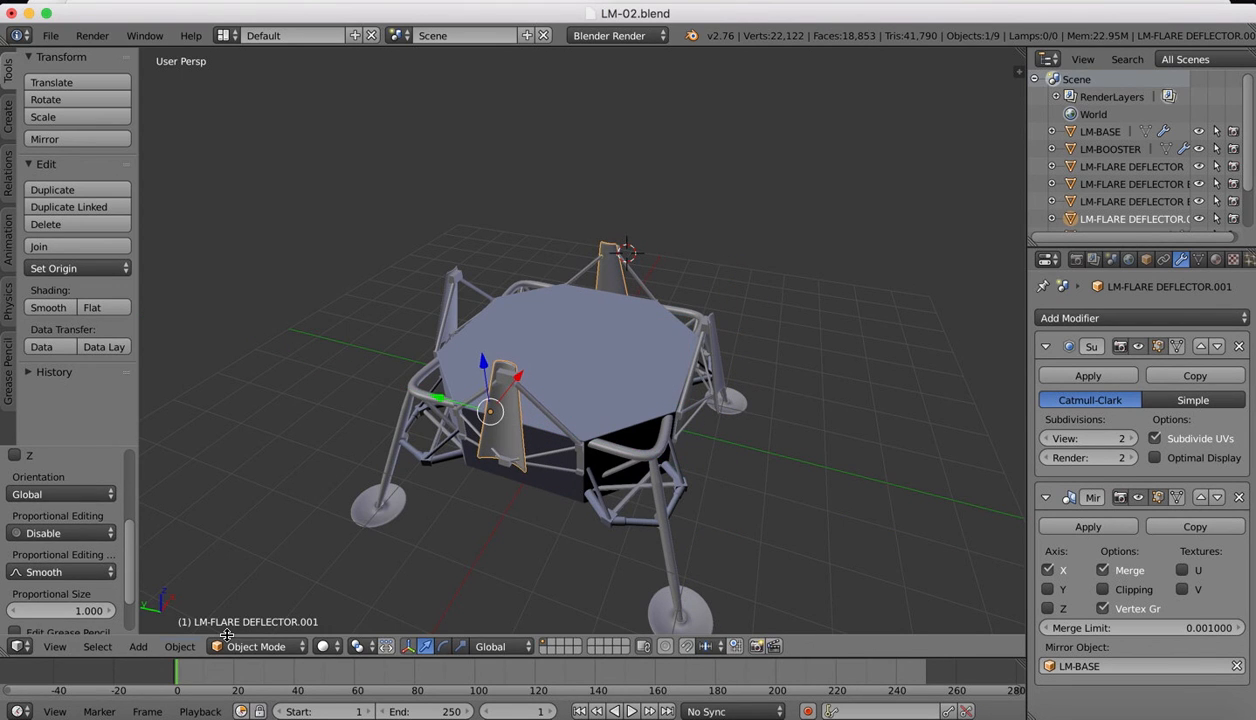
pyautogui.click(48, 647)
pyautogui.click(84, 563)
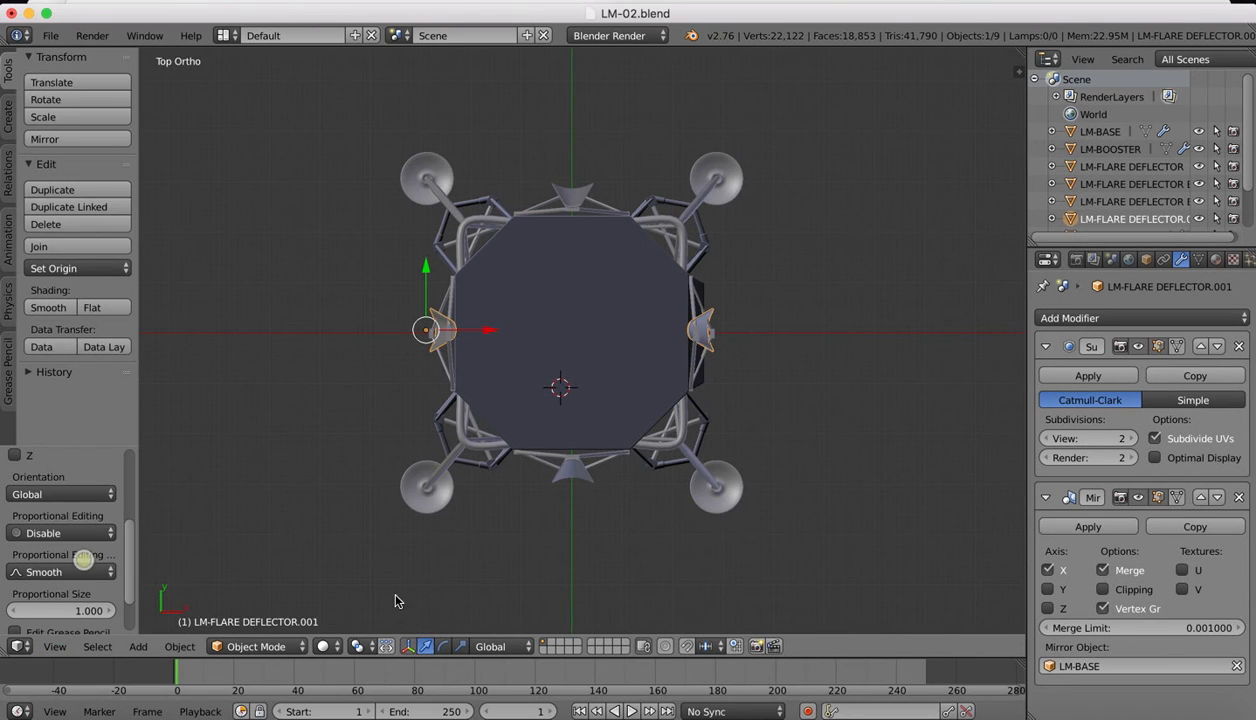
pyautogui.moveTo(488, 335); pyautogui.dragTo(475, 334)
# Step: Nudge the deflector panel copy slightly along Y to align it with the bracket's upper mounting block
pyautogui.moveTo(426, 314); pyautogui.dragTo(449, 324, button='middle')
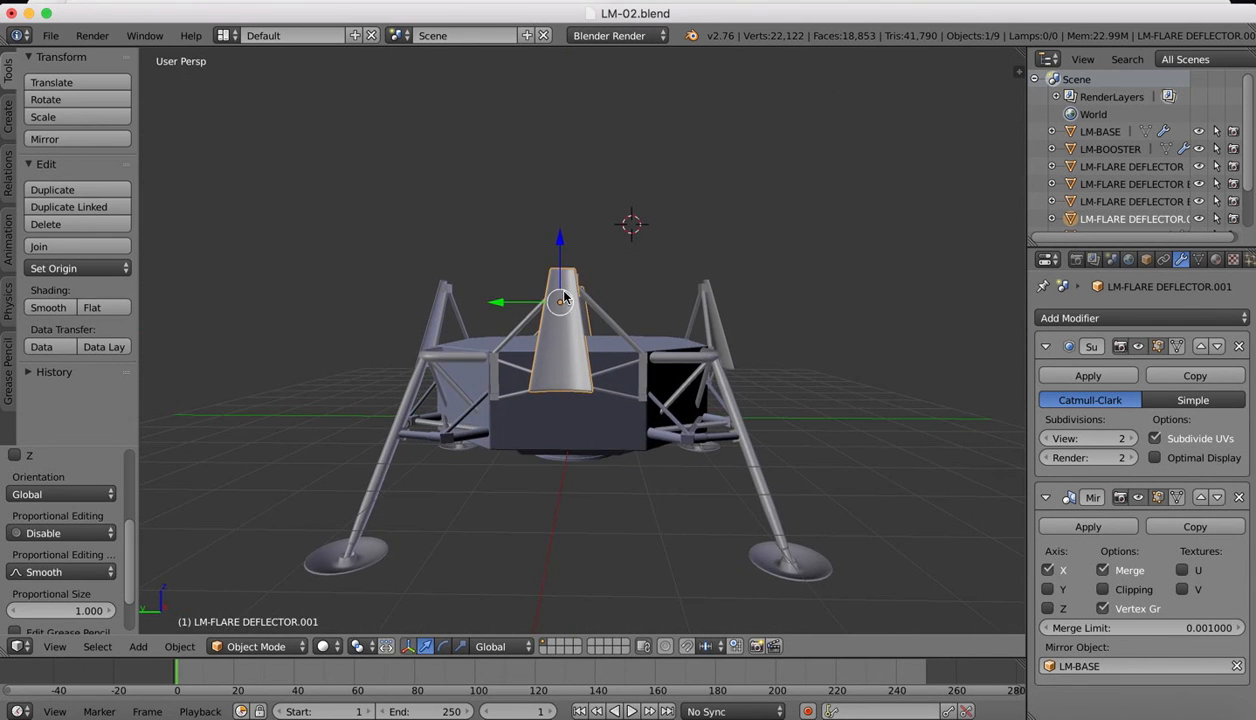
pyautogui.scroll(5, 552, 285)
pyautogui.moveTo(552, 285); pyautogui.dragTo(605, 302, button='middle')
pyautogui.keyDown('shift'); pyautogui.scroll(5, 598, 300); pyautogui.keyUp('shift')
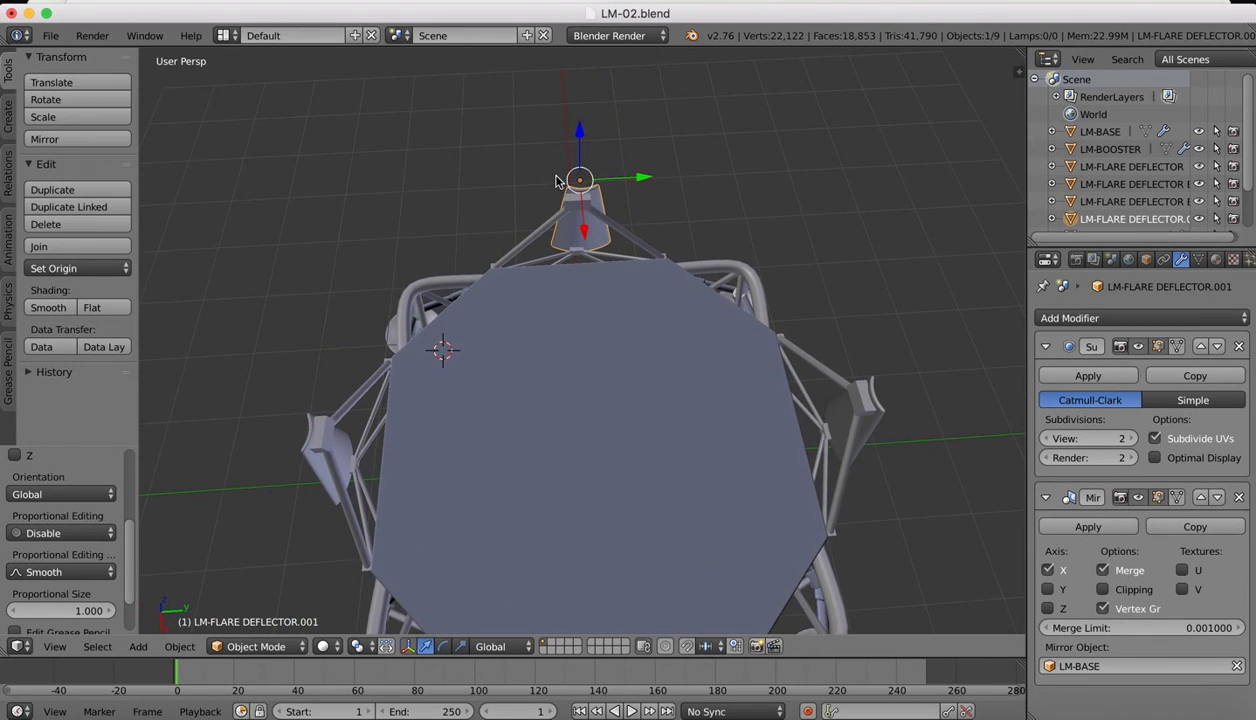
pyautogui.scroll(4, 557, 181)
pyautogui.keyDown('shift'); pyautogui.scroll(5, 557, 180); pyautogui.keyUp('shift')
pyautogui.keyDown('shift'); pyautogui.scroll(1, 557, 180); pyautogui.keyUp('shift')
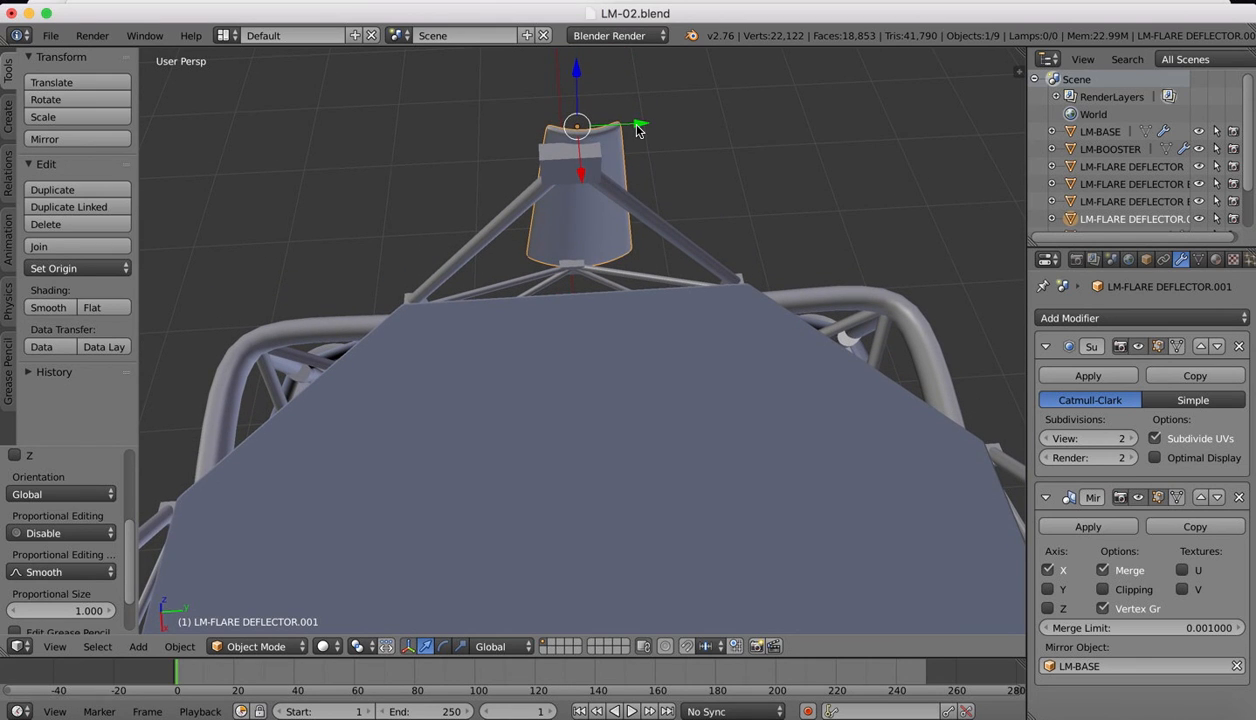
pyautogui.moveTo(639, 130); pyautogui.dragTo(624, 126)
# Step: Inspect the fit of the deflector panels and brackets around the base from several angles
pyautogui.hscroll(-10, 660, 300)
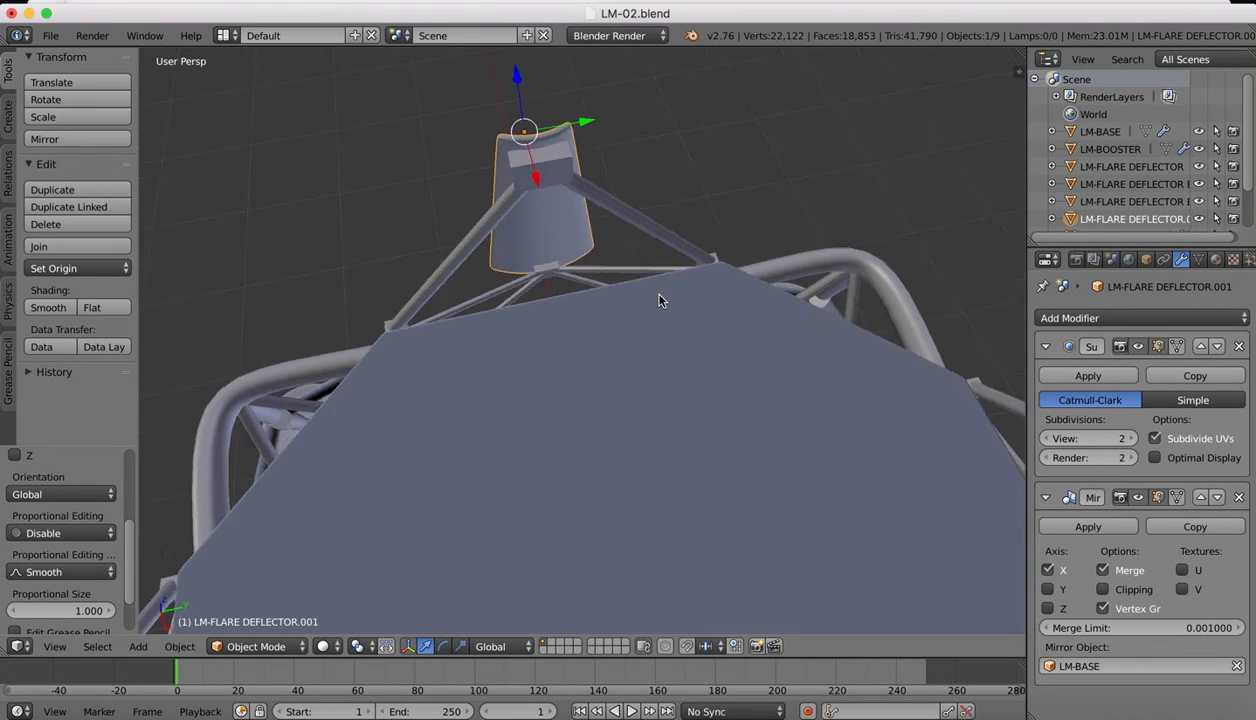
pyautogui.scroll(-10, 660, 300)
pyautogui.keyDown('ctrl'); pyautogui.scroll(-10, 660, 300); pyautogui.keyUp('ctrl')
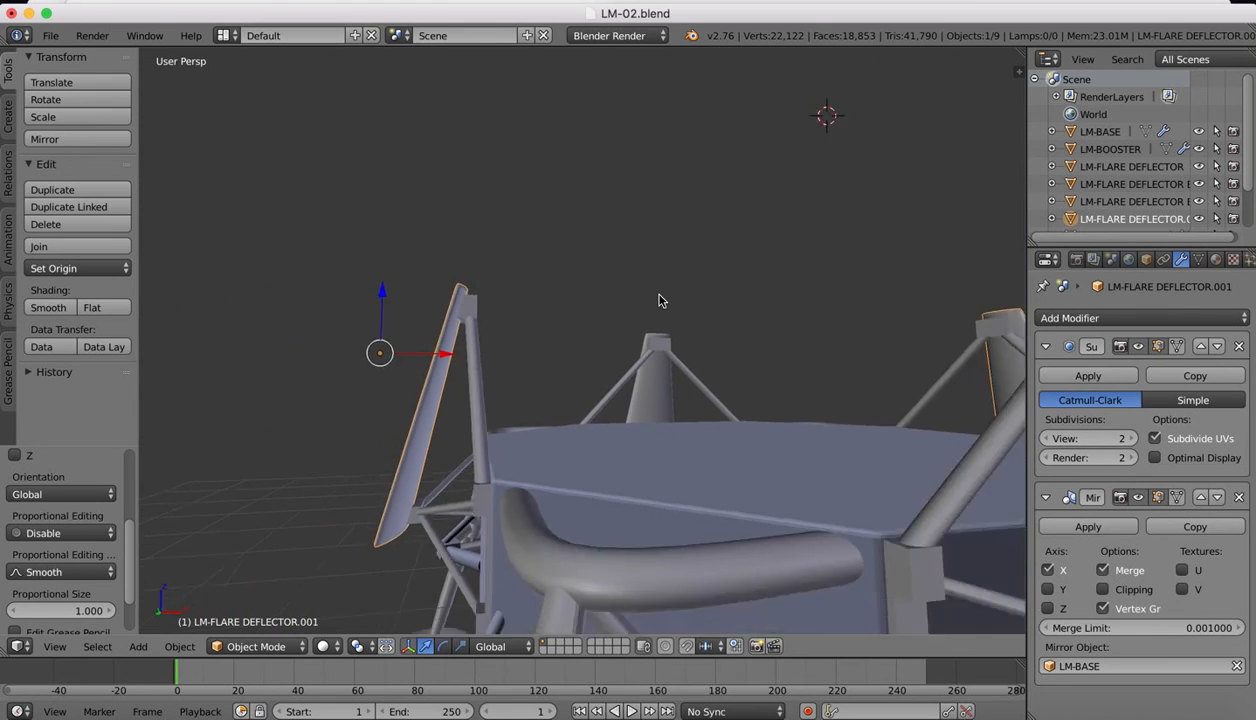
pyautogui.keyDown('ctrl'); pyautogui.scroll(-5, 660, 300); pyautogui.keyUp('ctrl')
pyautogui.hscroll(-10, 660, 300)
pyautogui.hscroll(8, 660, 300)
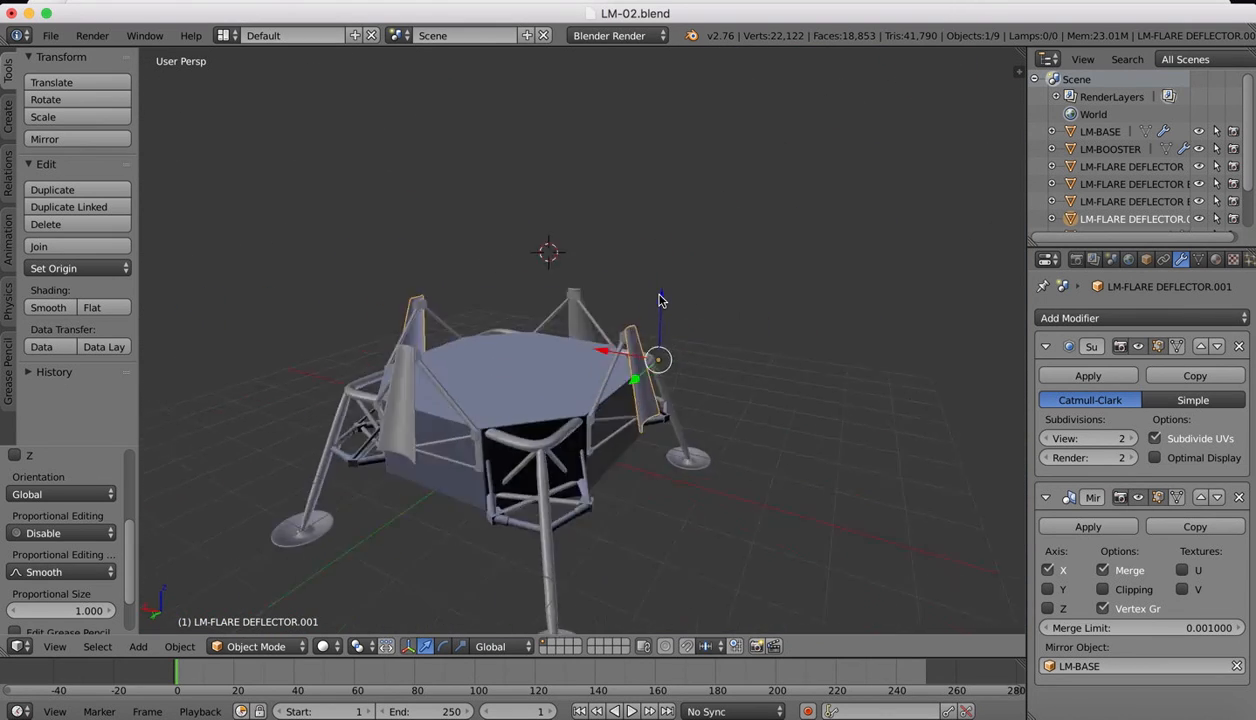
# Step: Check the plume deflectors against the lander drawing and model photo in Preview, and return to the Blender model
pyautogui.click(1051, 712)
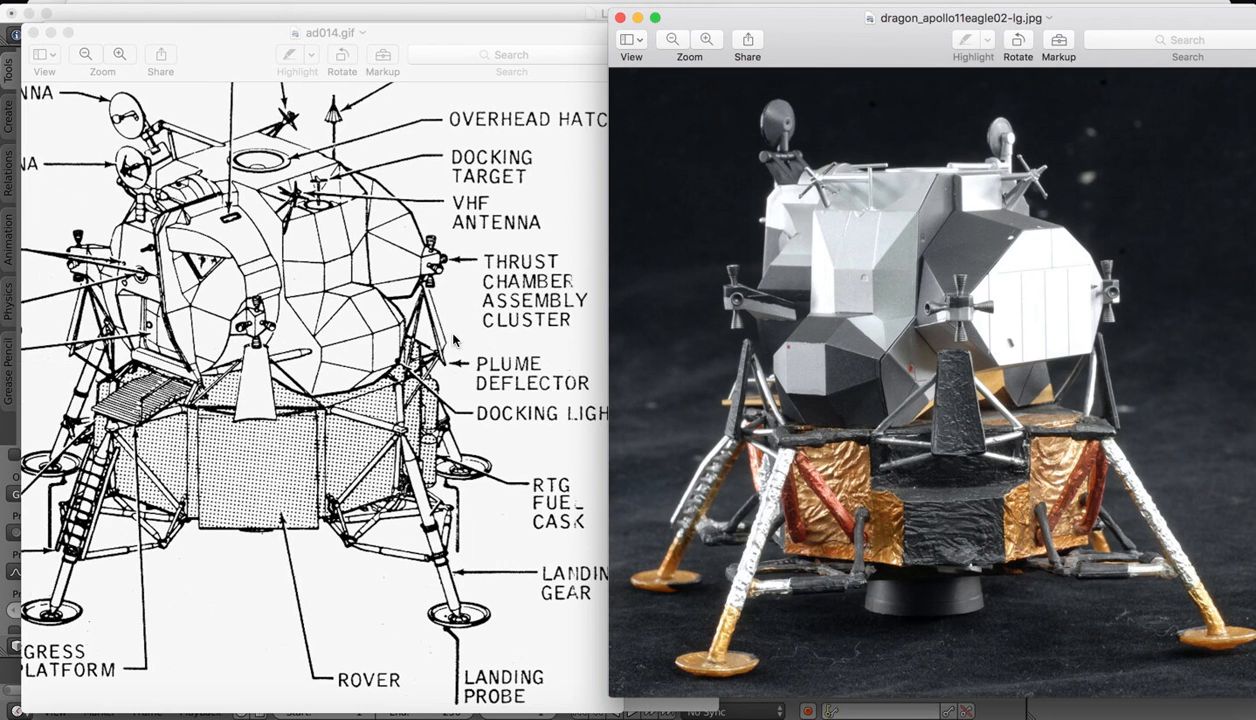
pyautogui.click(1028, 710)
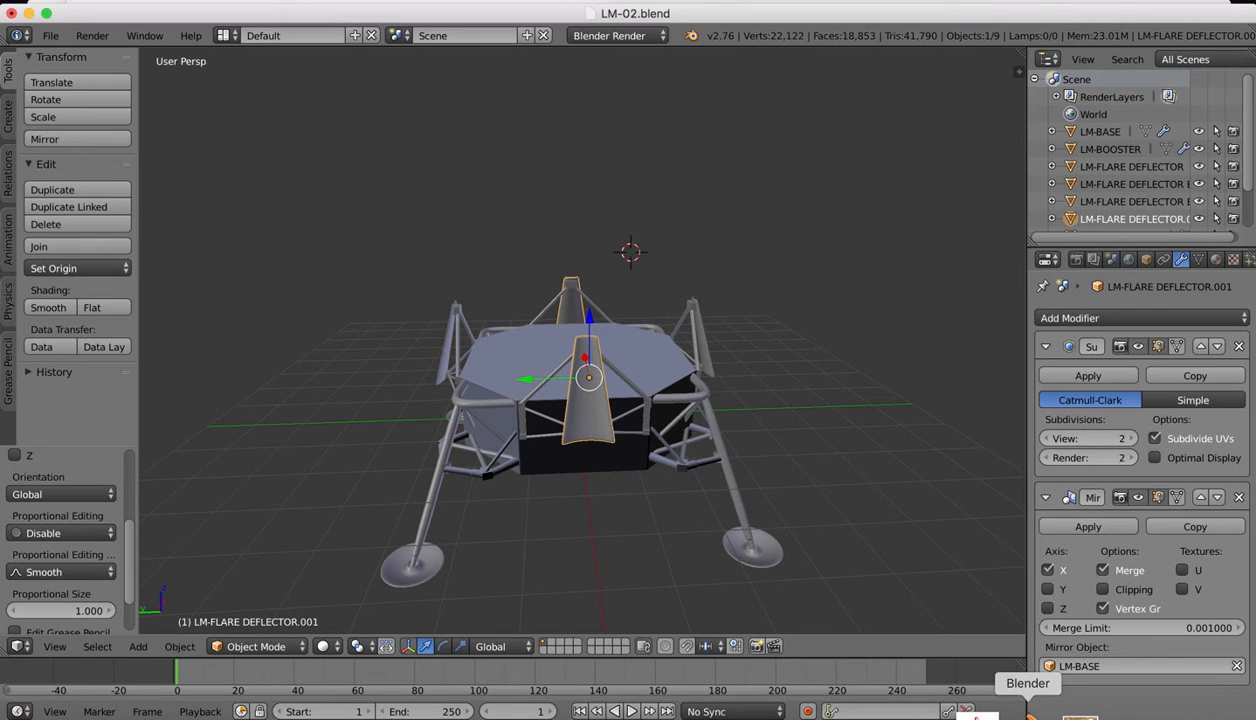
pyautogui.hscroll(-10, 742, 463)
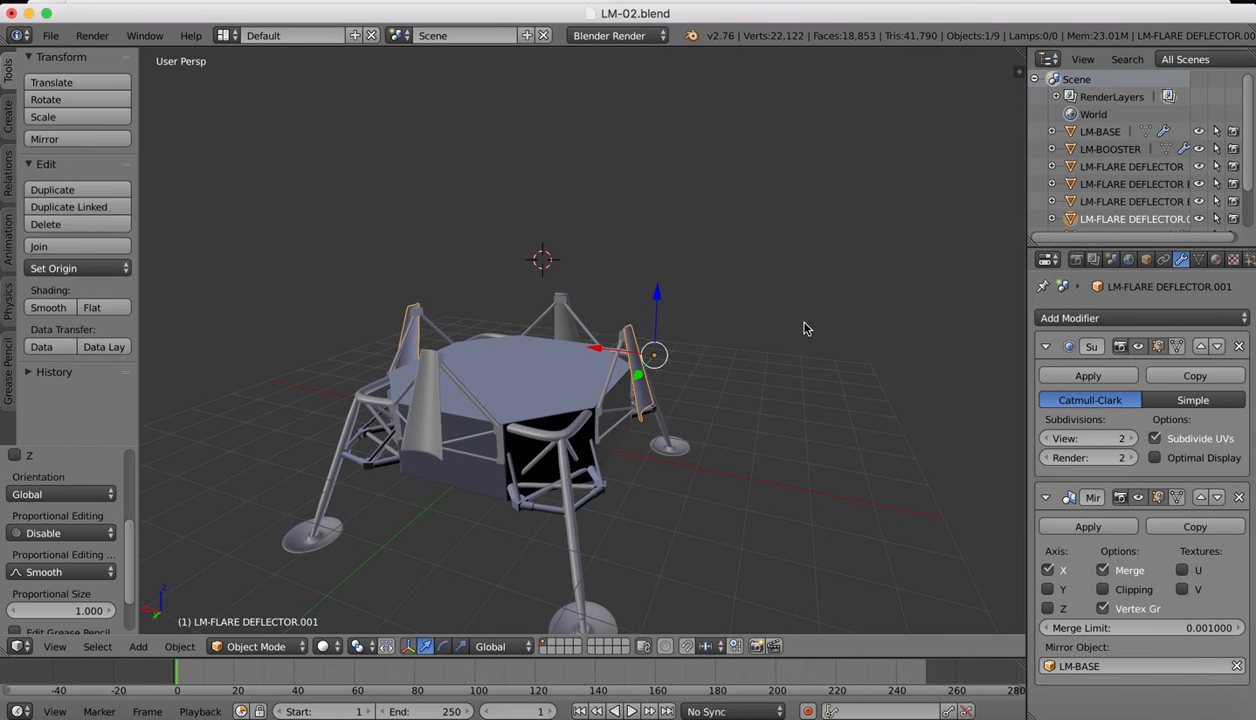
pyautogui.press('Tab')
pyautogui.press('Tab')
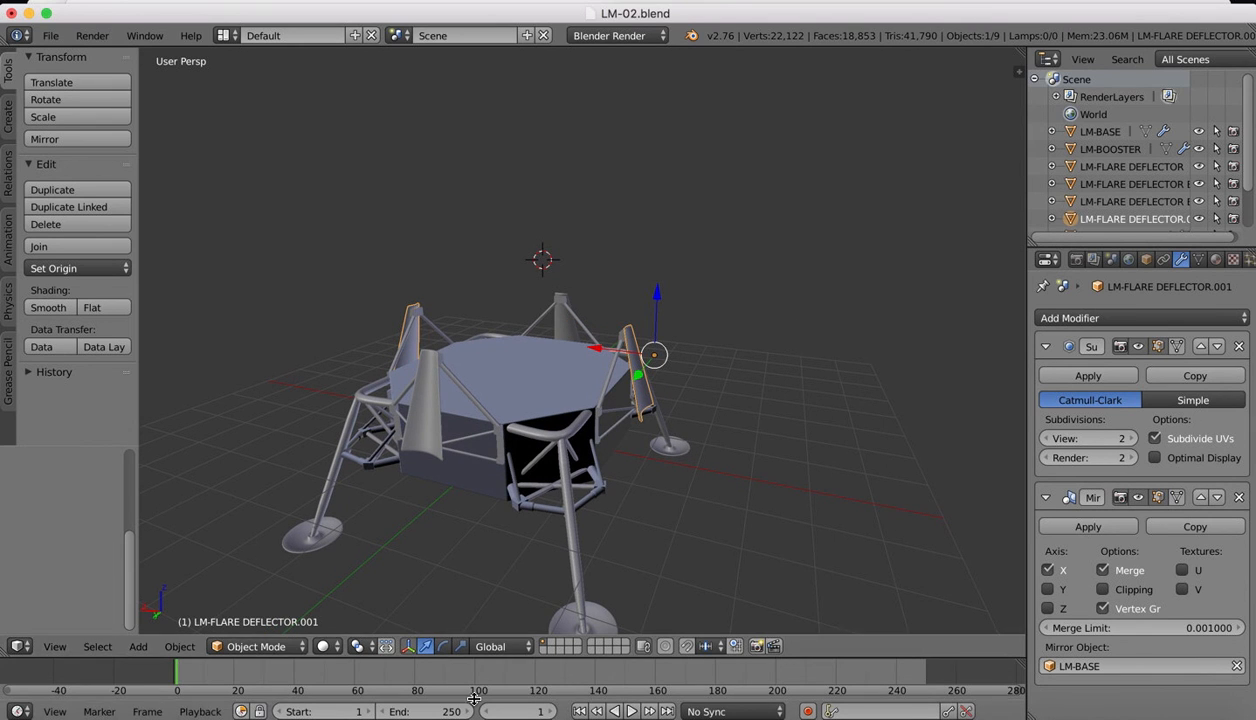
# Step: Select the landing legs and examine the whole descent stage with its legs, brackets and deflectors from all sides
pyautogui.rightClick(307, 545)
pyautogui.hscroll(-8, 695, 267)
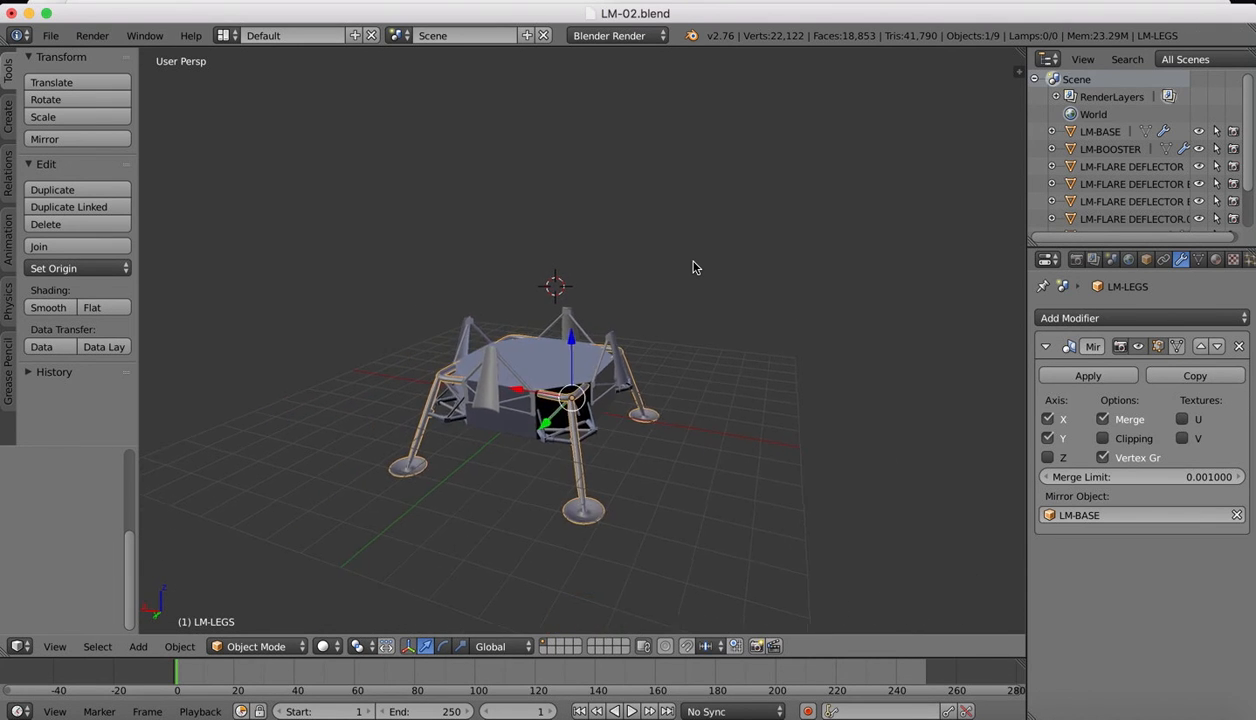
pyautogui.hscroll(-8, 695, 267)
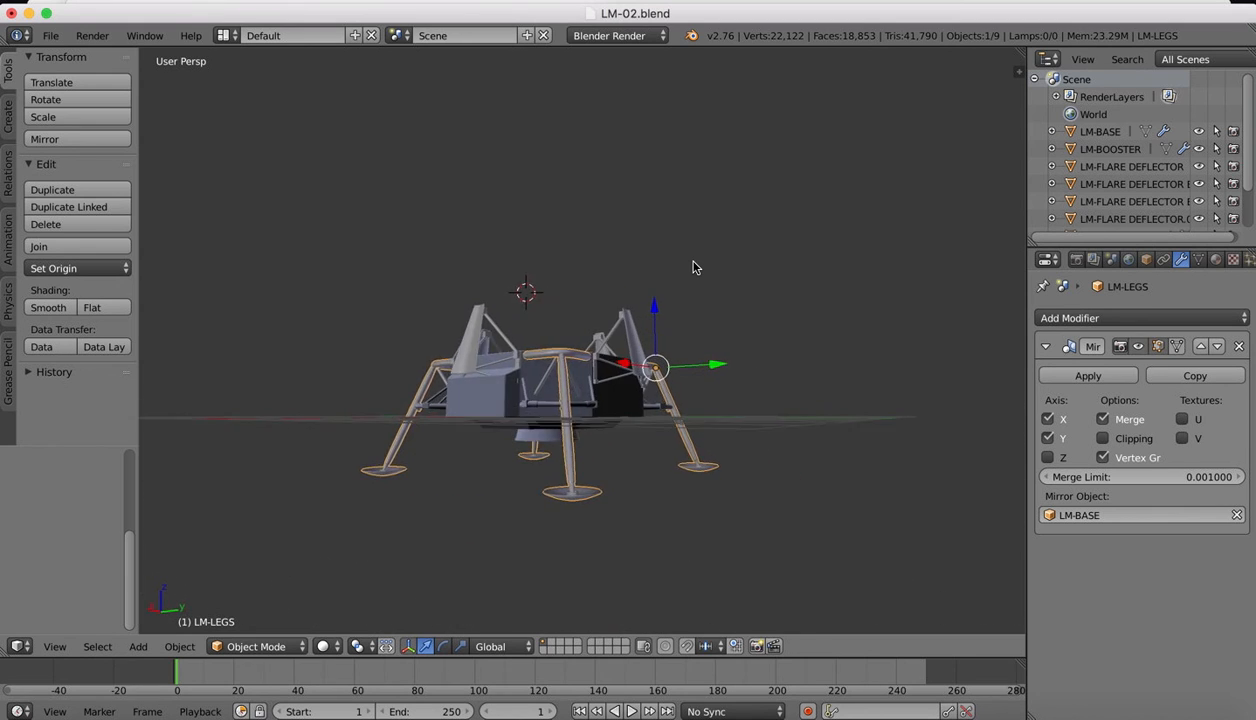
pyautogui.hscroll(-10, 695, 267)
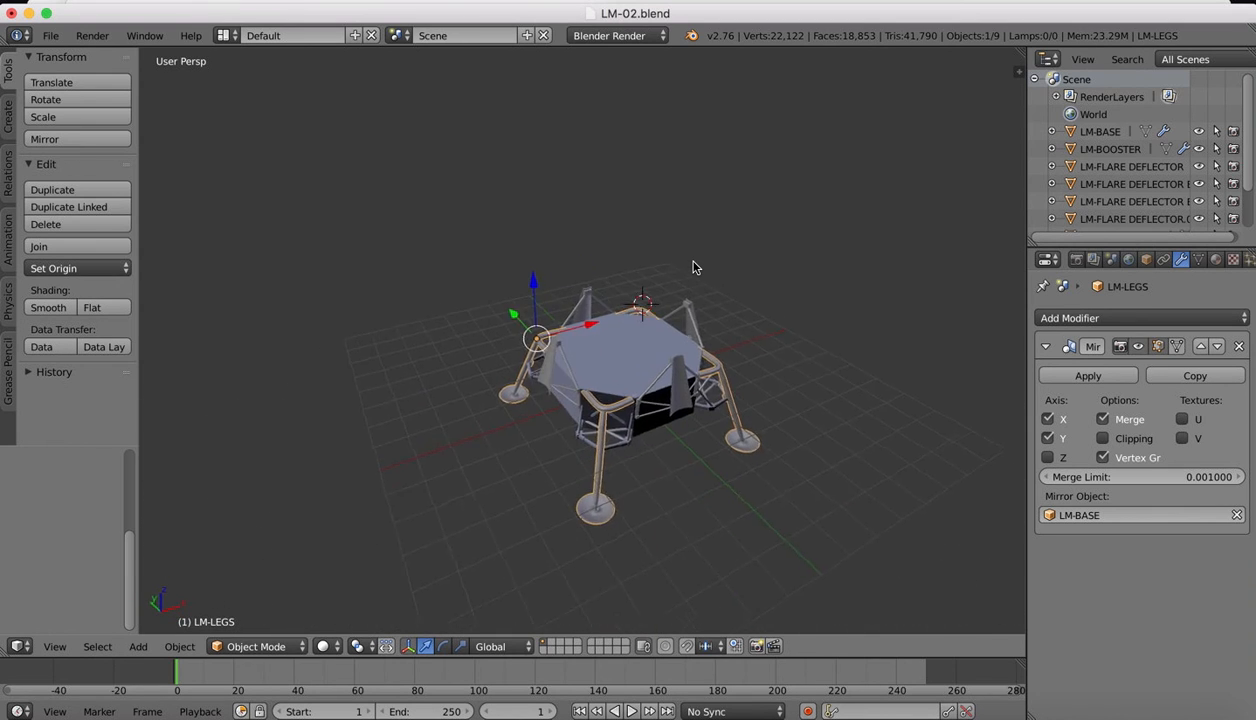
pyautogui.hscroll(-5, 695, 267)
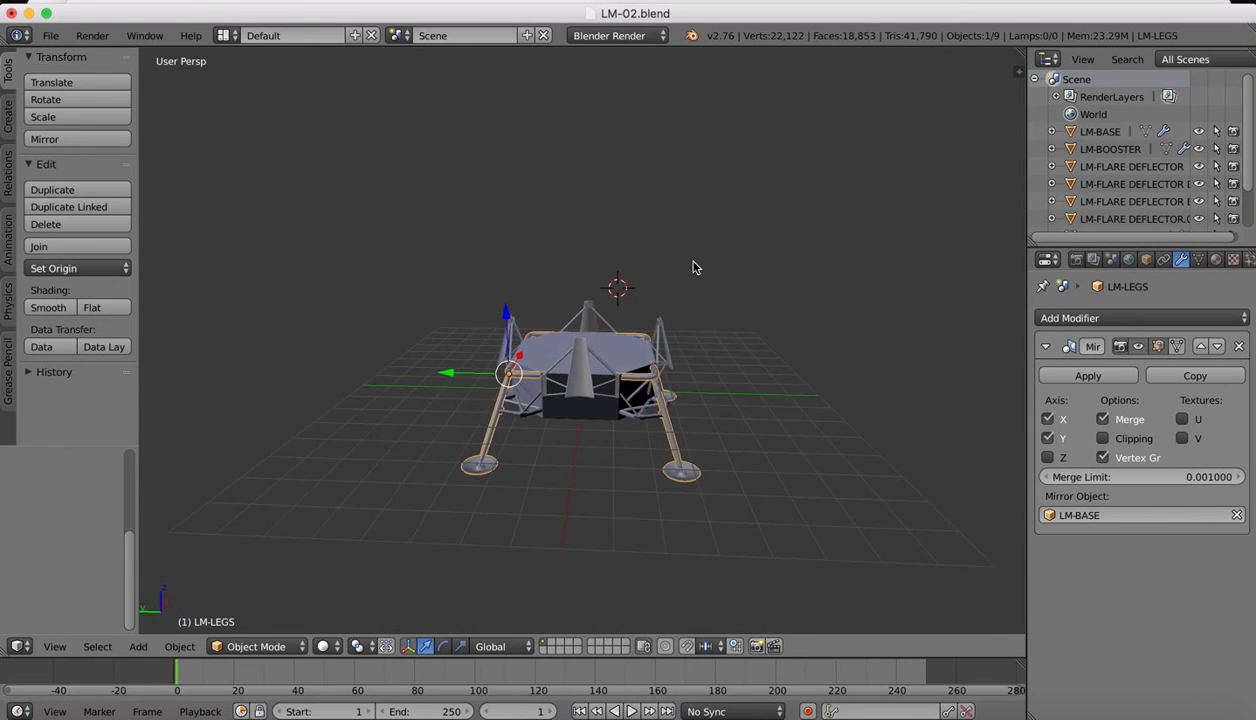
pyautogui.hscroll(-6, 695, 267)
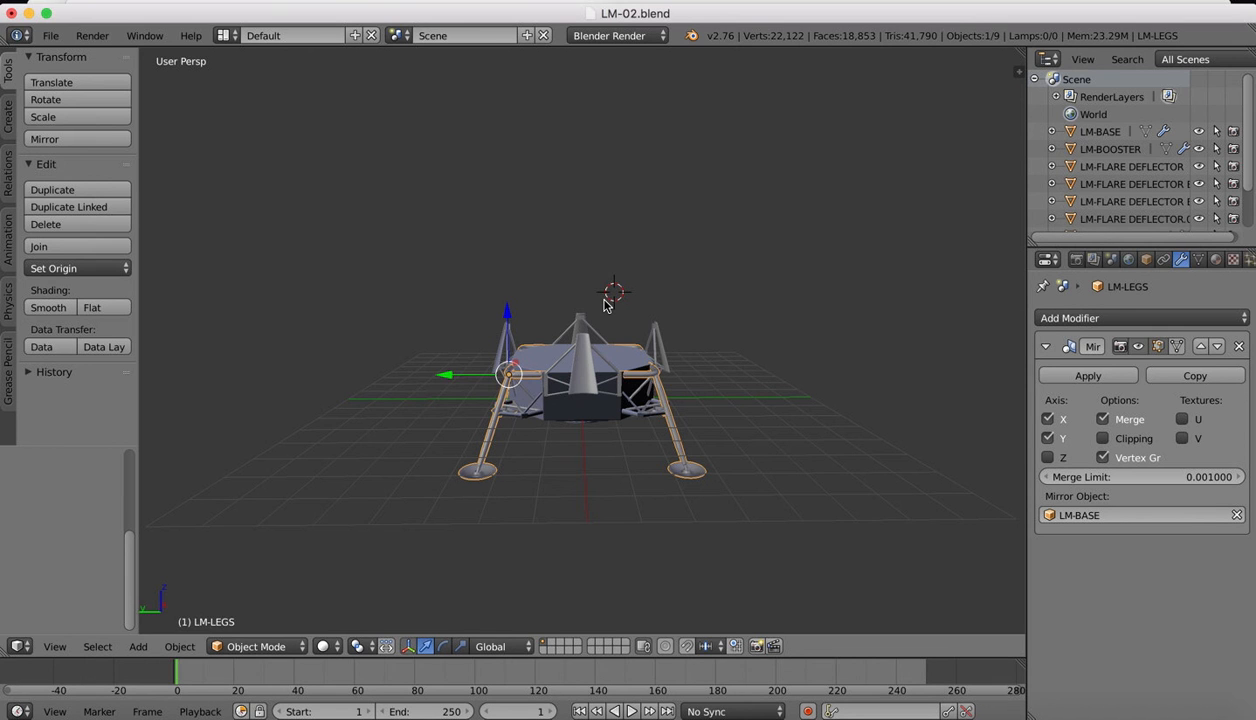
pyautogui.hscroll(-6, 604, 304)
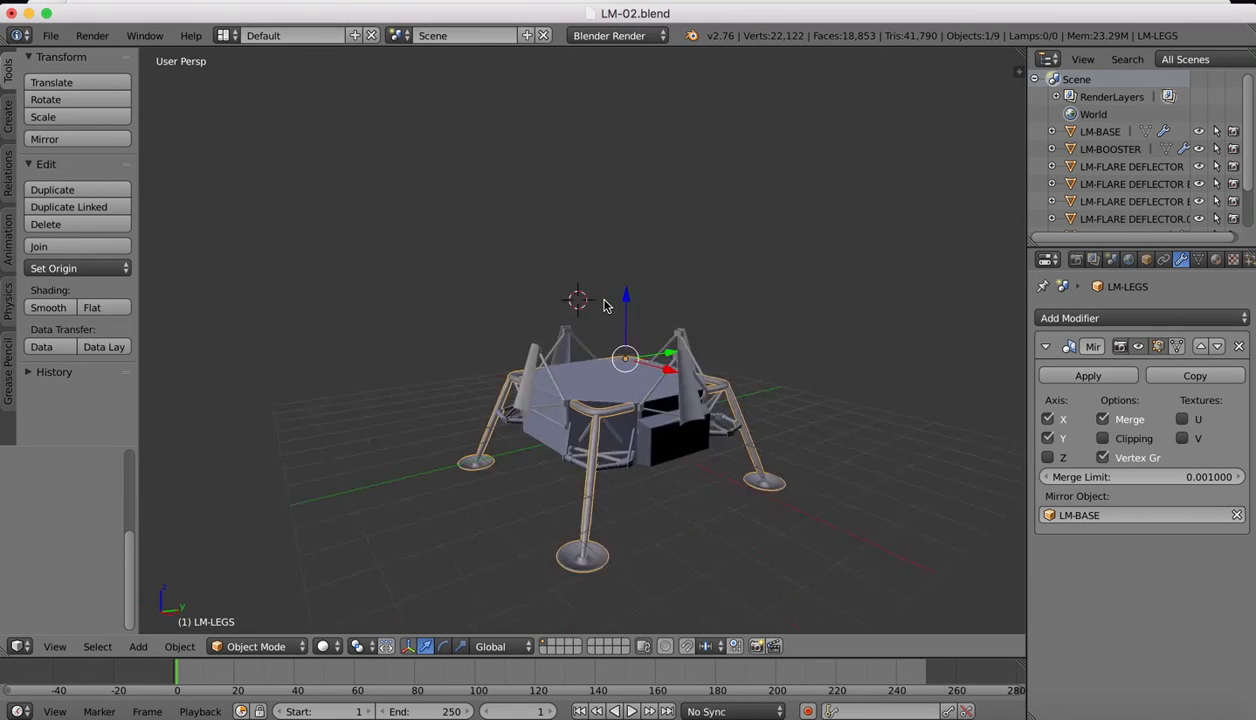
pyautogui.hscroll(-10, 604, 304)
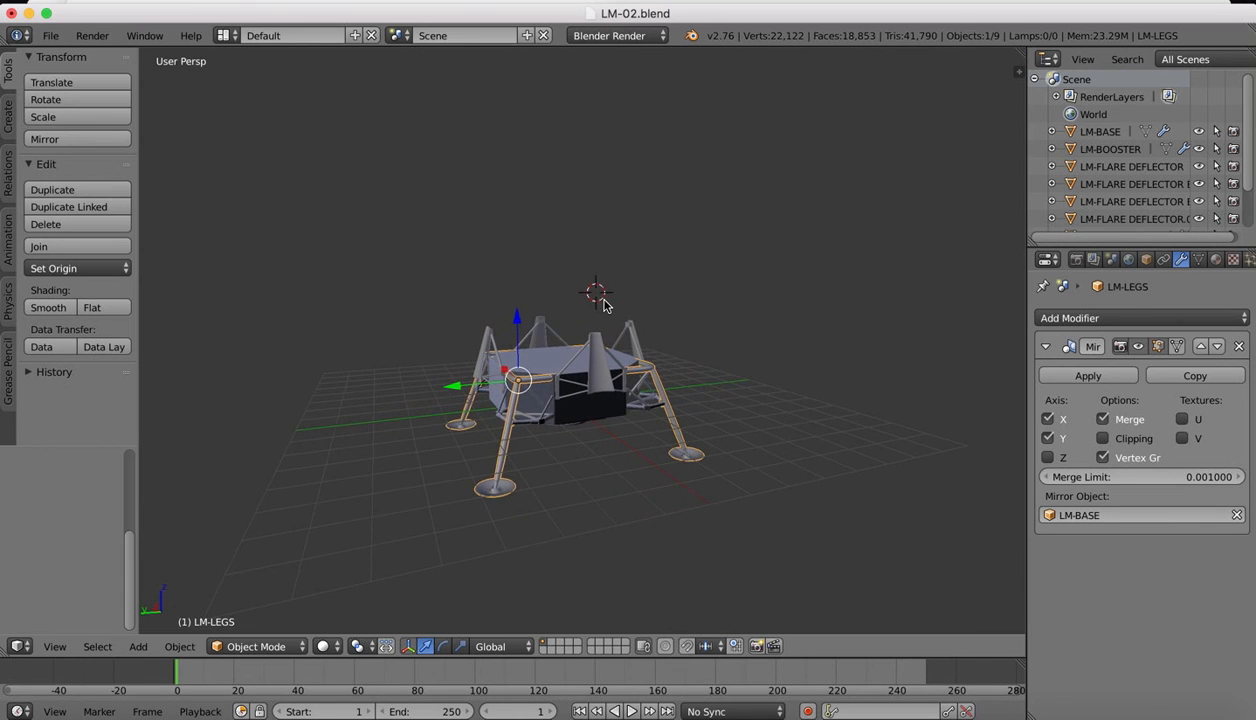
pyautogui.scroll(3, 595, 278)
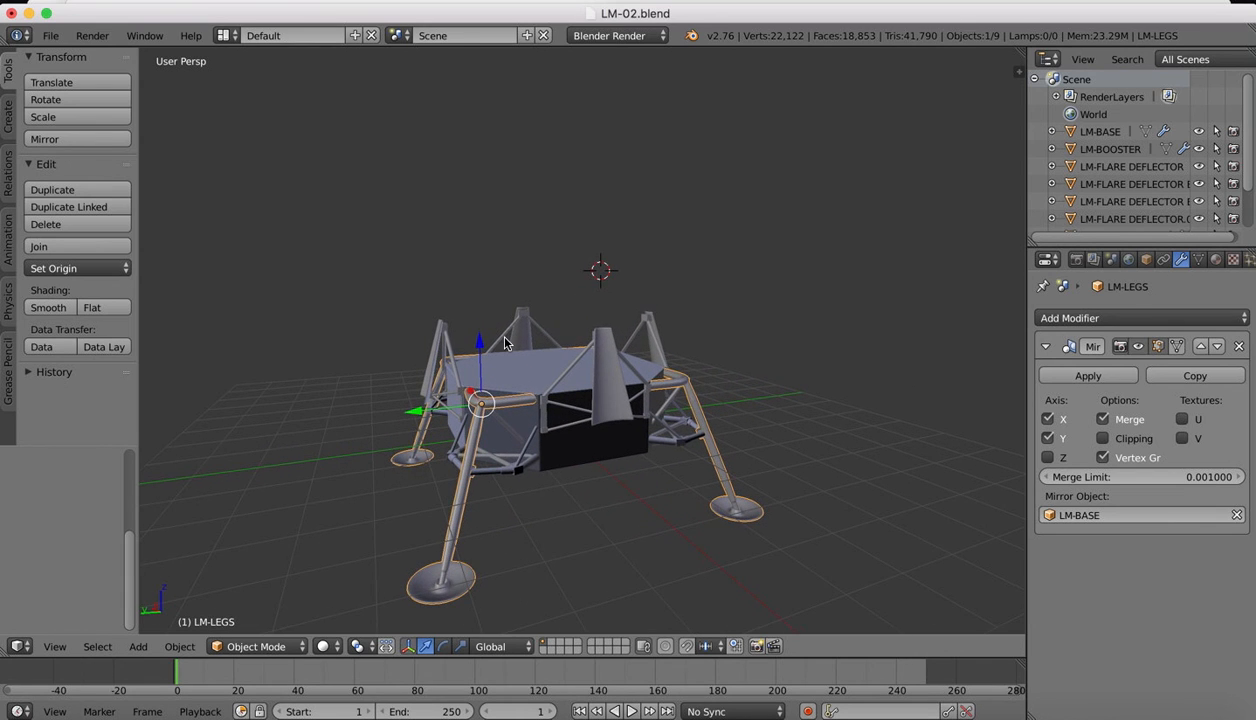
pyautogui.hscroll(-8, 505, 343)
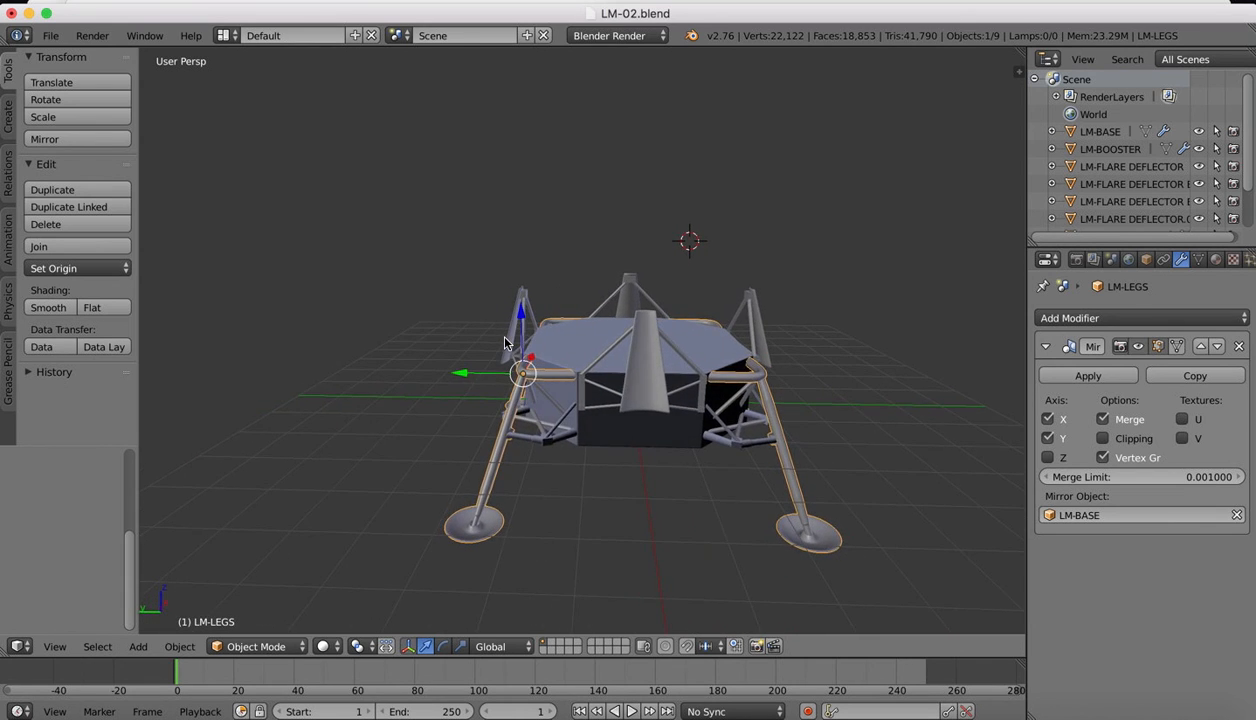